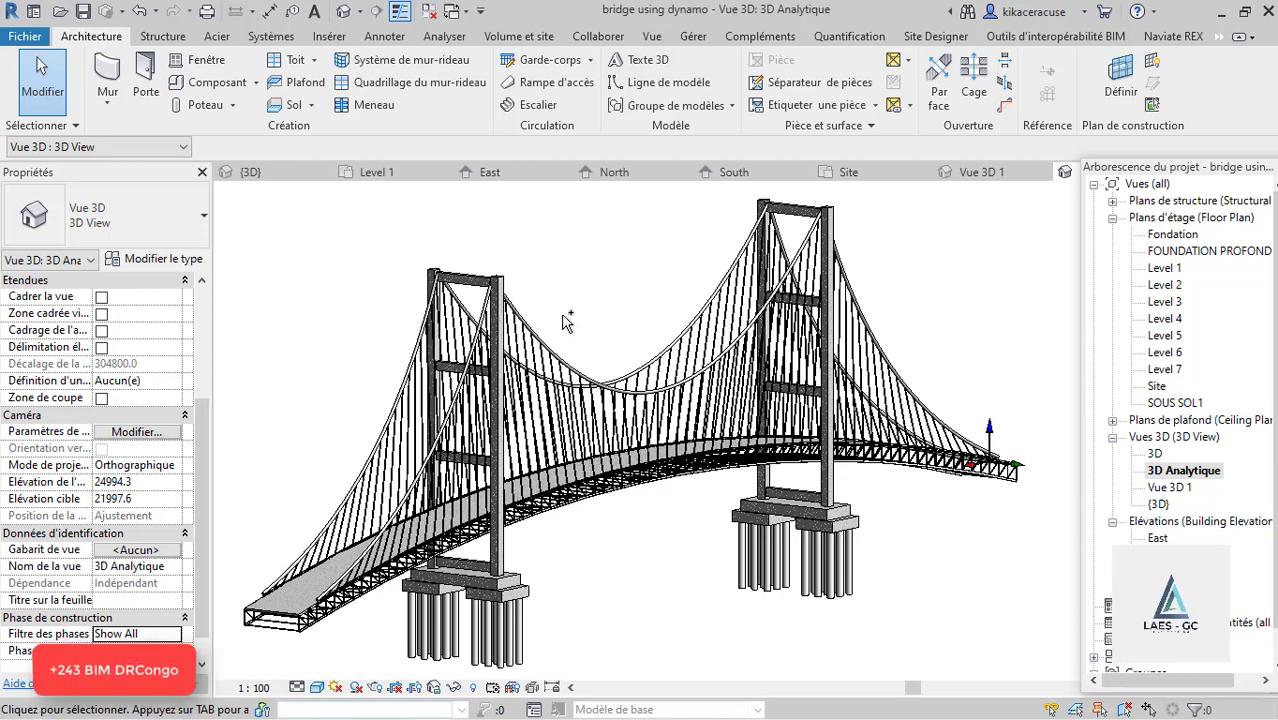
# Step: Select an RB74.61 round-bar hanger beside the main cable near one of the towers to inspect its properties
pyautogui.keyDown('shift'); pyautogui.moveTo(565, 320); pyautogui.dragTo(691, 341, button='middle'); pyautogui.keyUp('shift')
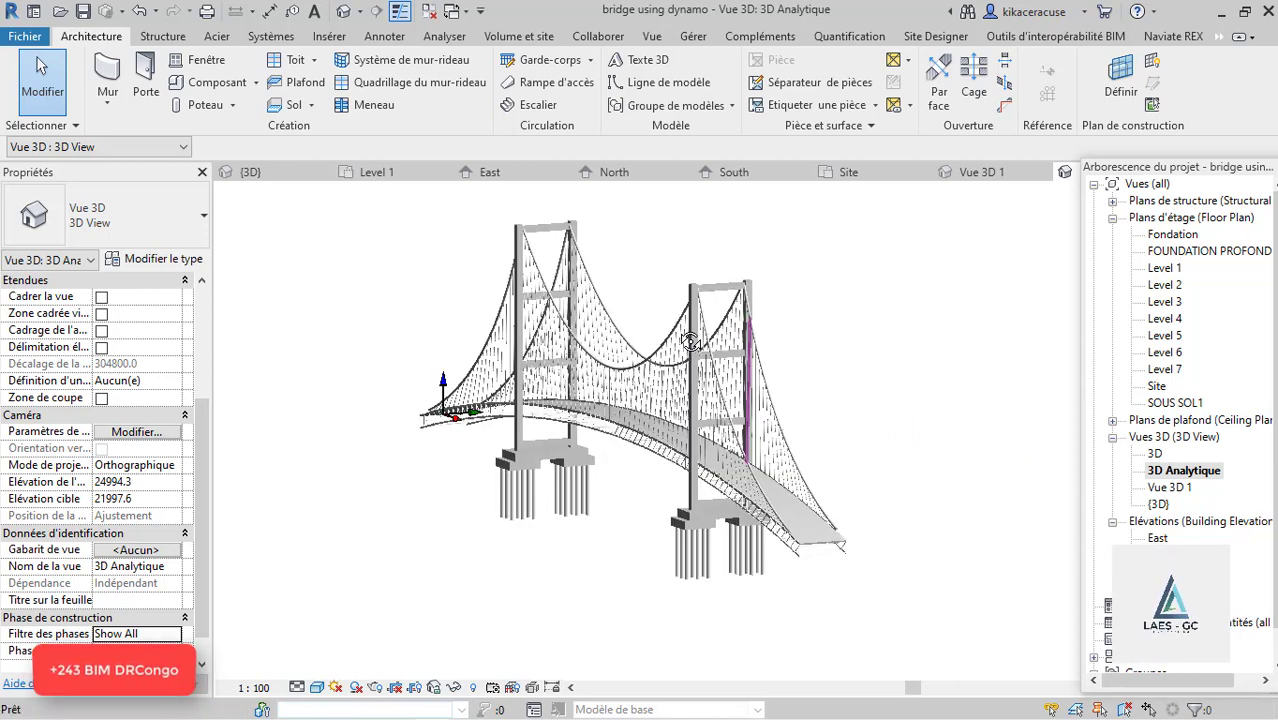
pyautogui.scroll(8, 705, 440)
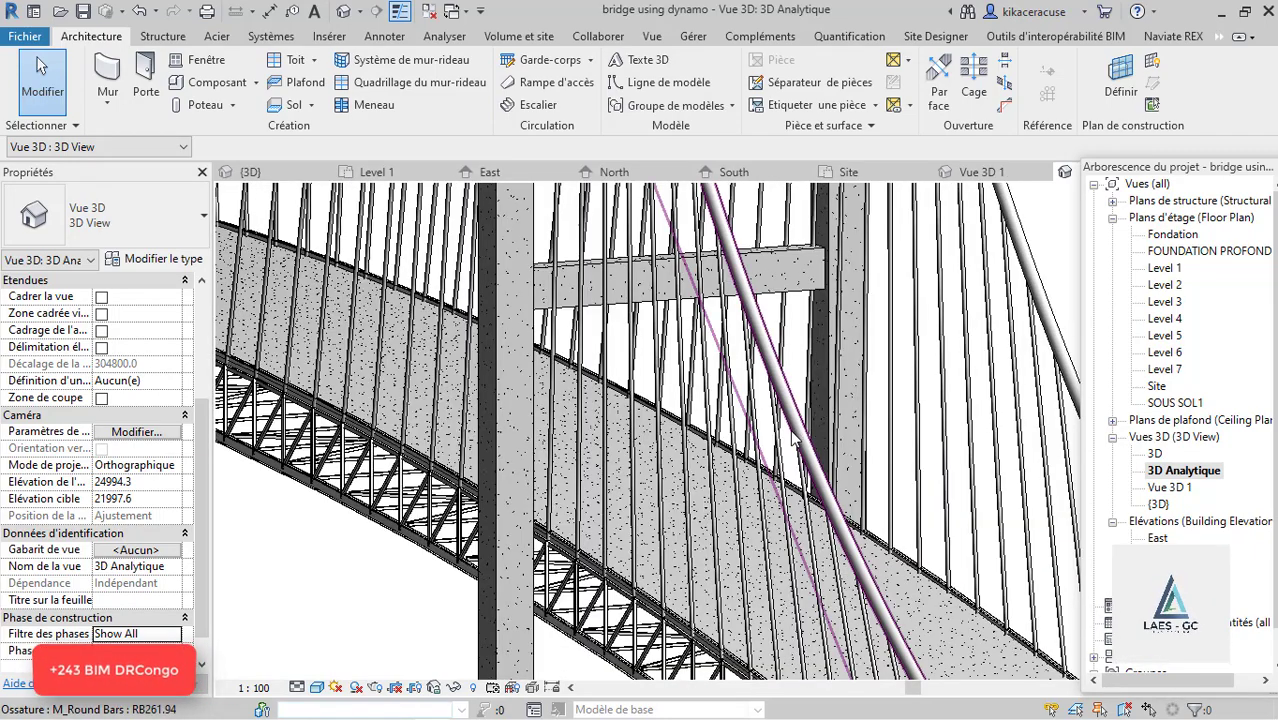
pyautogui.click(786, 449)
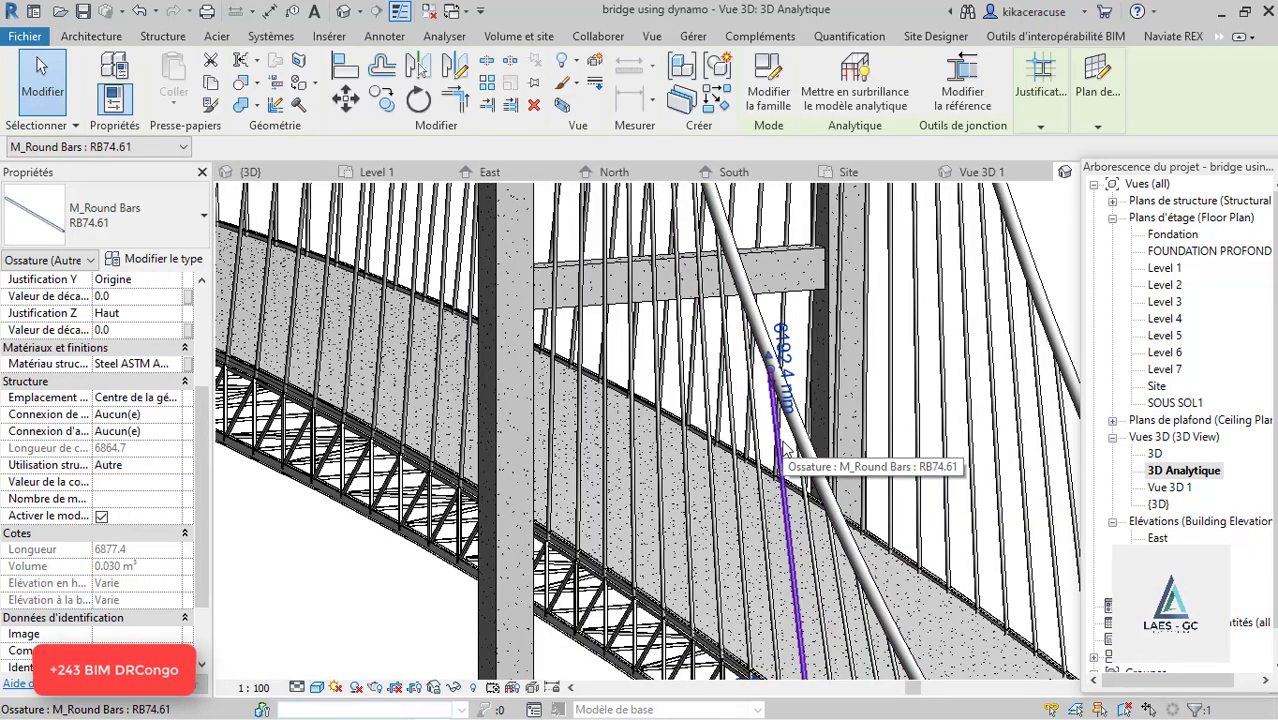
pyautogui.scroll(-8, 730, 390)
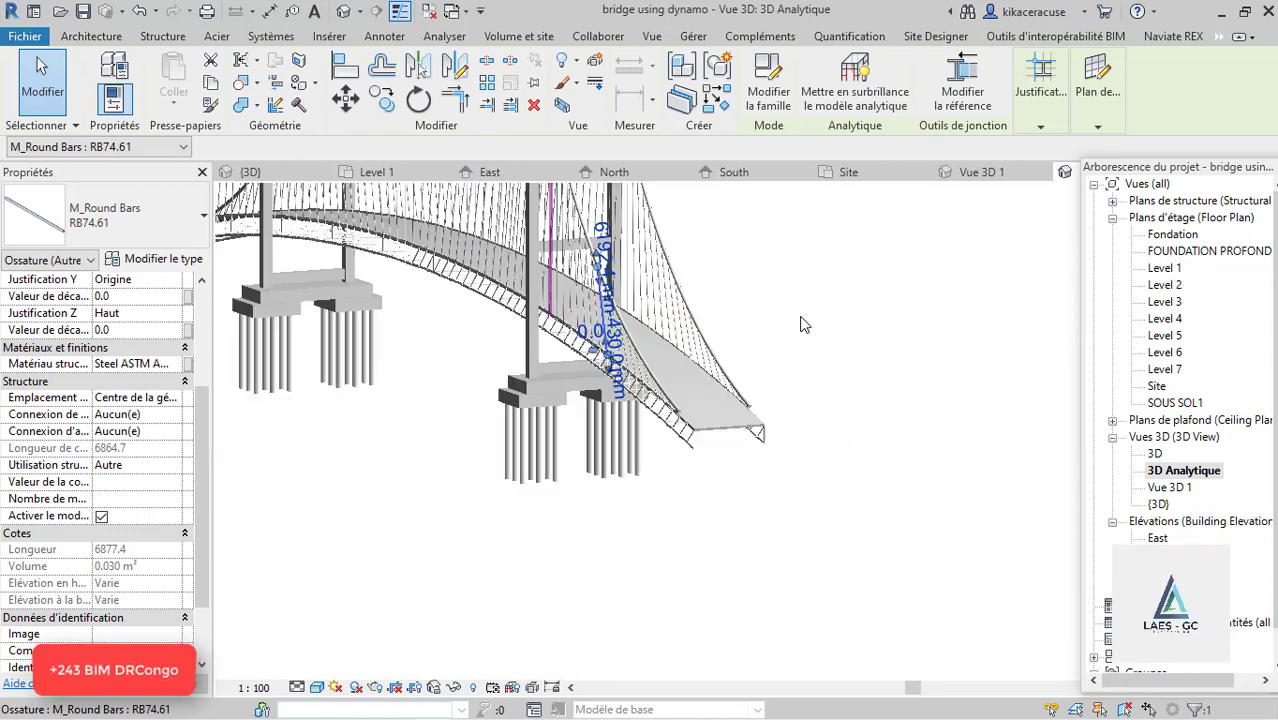
# Step: Examine the tower foundations, their pile caps and piles, and the tower bases beneath the deck
pyautogui.scroll(10, 667, 330)
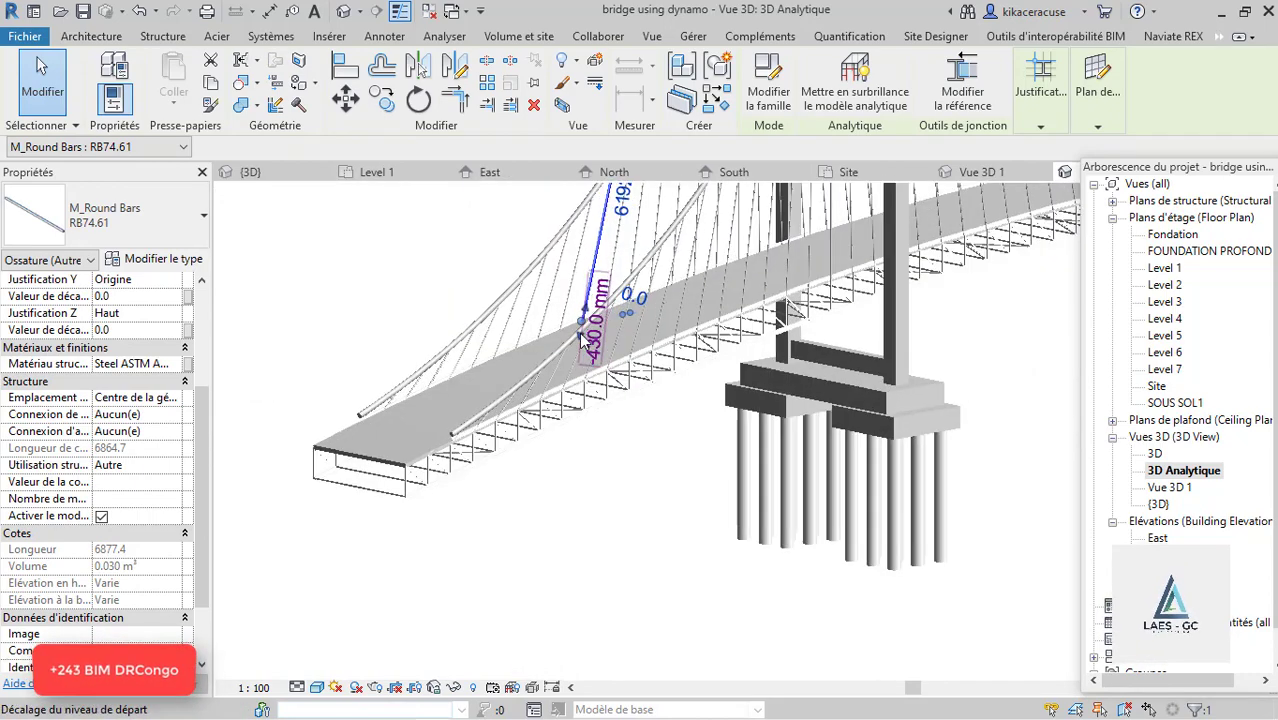
pyautogui.scroll(-5, 386, 362)
pyautogui.scroll(8, 700, 418)
pyautogui.scroll(-1, 700, 418)
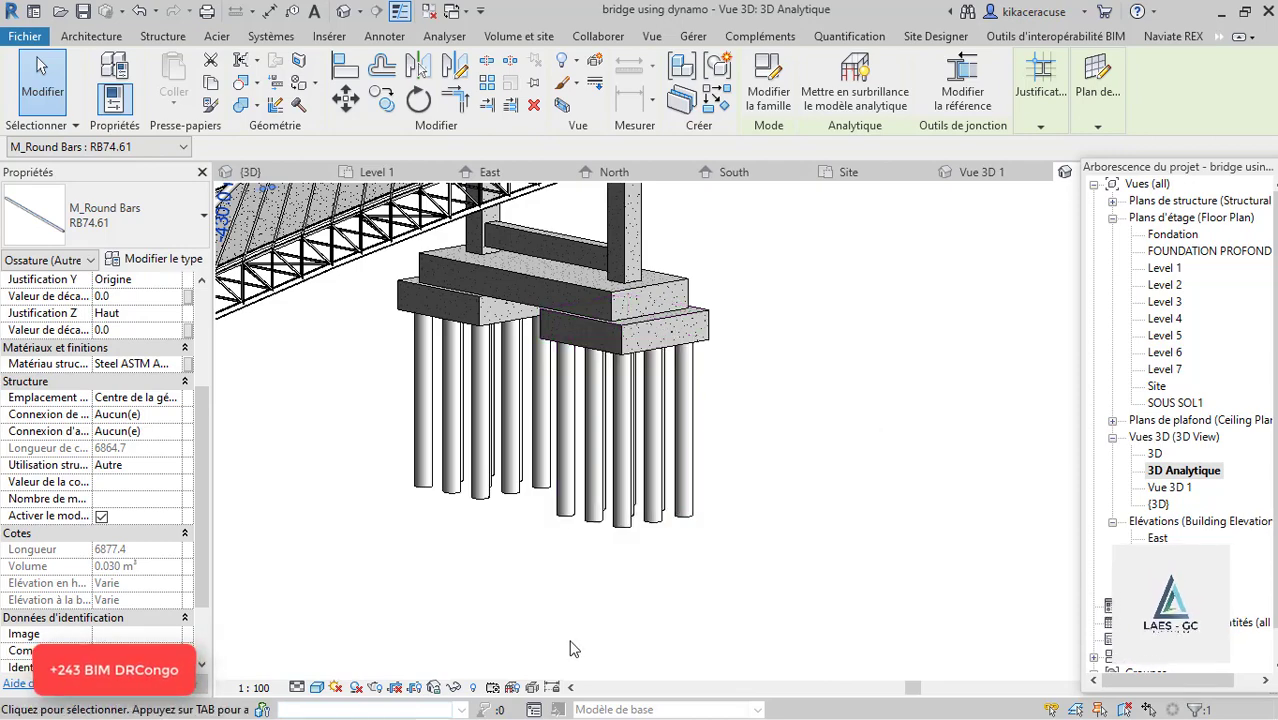
pyautogui.scroll(-6, 595, 561)
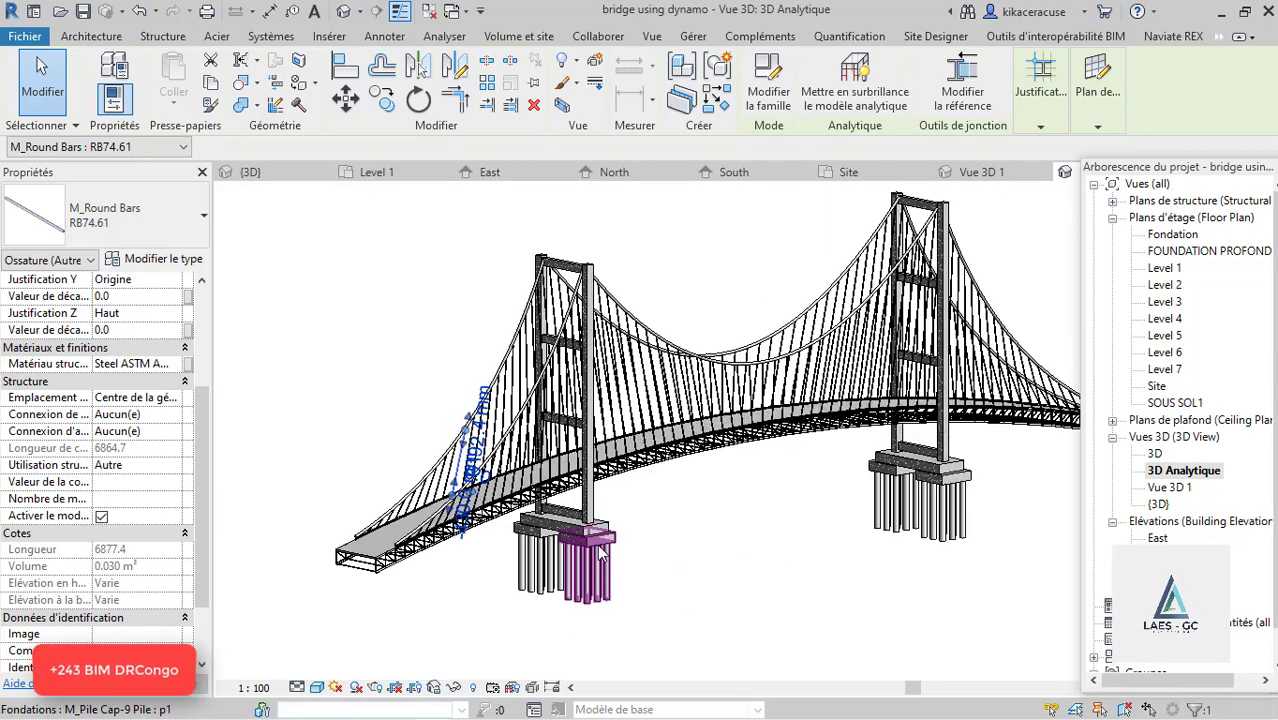
pyautogui.scroll(8, 576, 501)
pyautogui.scroll(-3, 576, 501)
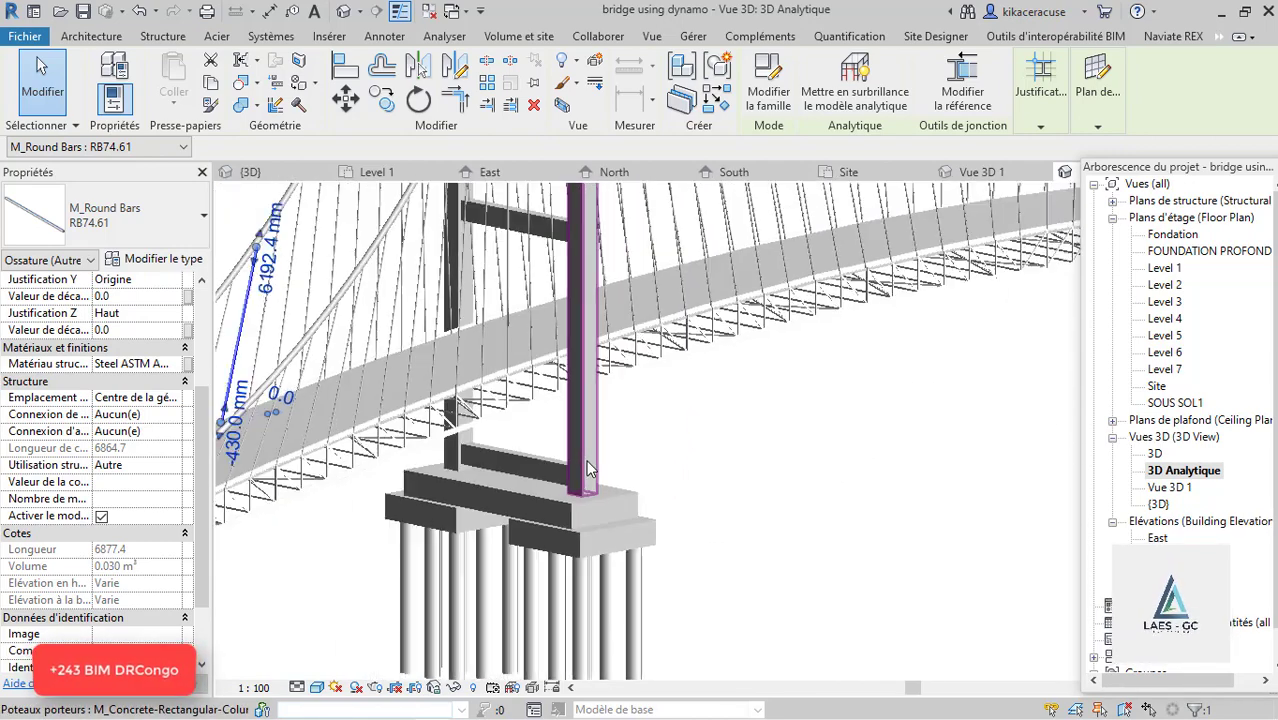
pyautogui.scroll(-6, 497, 480)
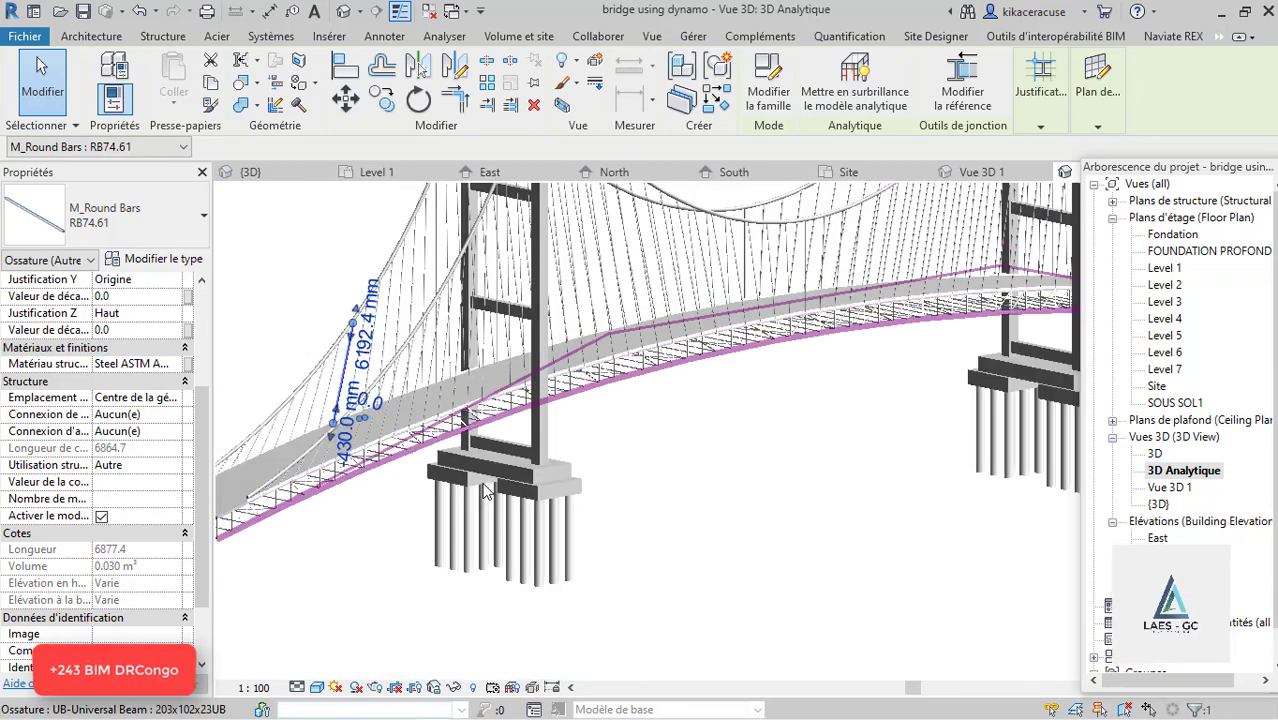
pyautogui.scroll(5, 631, 445)
pyautogui.scroll(-5, 631, 445)
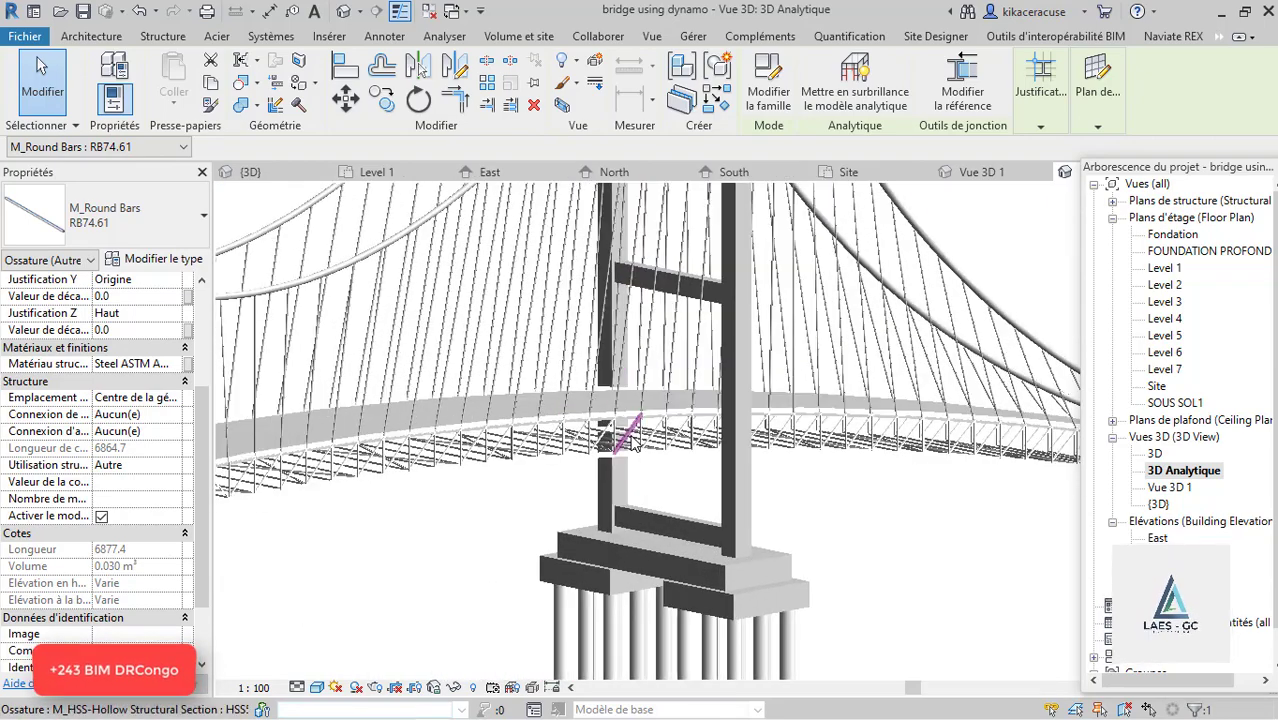
# Step: Examine the whole suspension bridge from several sides, including the main cables, the hangers and both towers
pyautogui.keyDown('shift'); pyautogui.moveTo(631, 445); pyautogui.dragTo(510, 448, button='middle'); pyautogui.keyUp('shift')
pyautogui.scroll(-3, 995, 442)
pyautogui.keyDown('shift'); pyautogui.moveTo(936, 474); pyautogui.dragTo(847, 492, button='middle'); pyautogui.keyUp('shift')
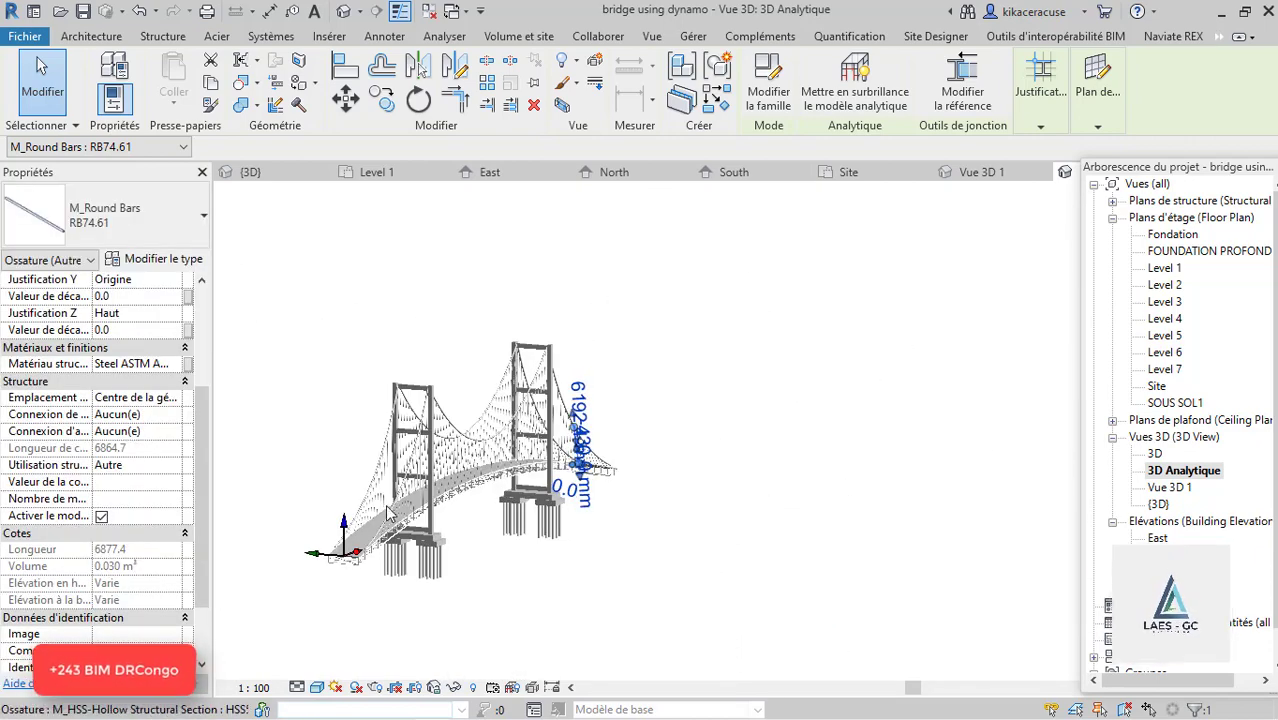
pyautogui.scroll(5, 365, 555)
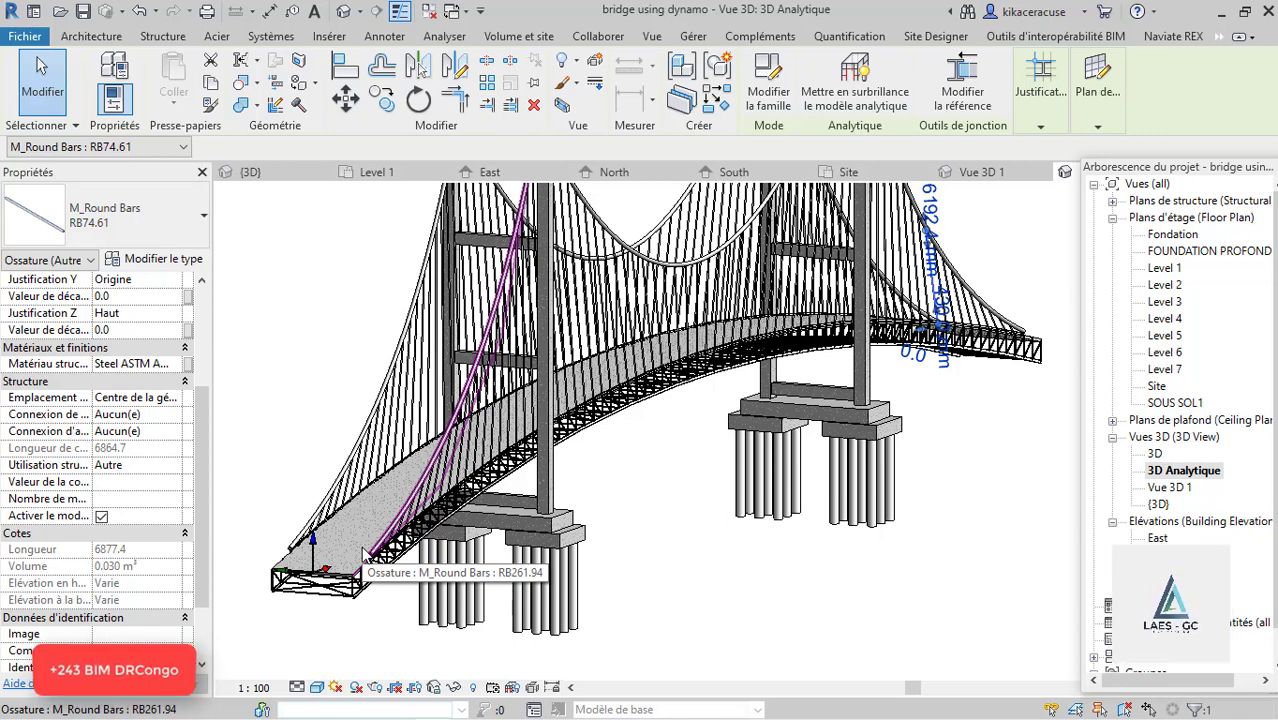
pyautogui.scroll(-3, 365, 555)
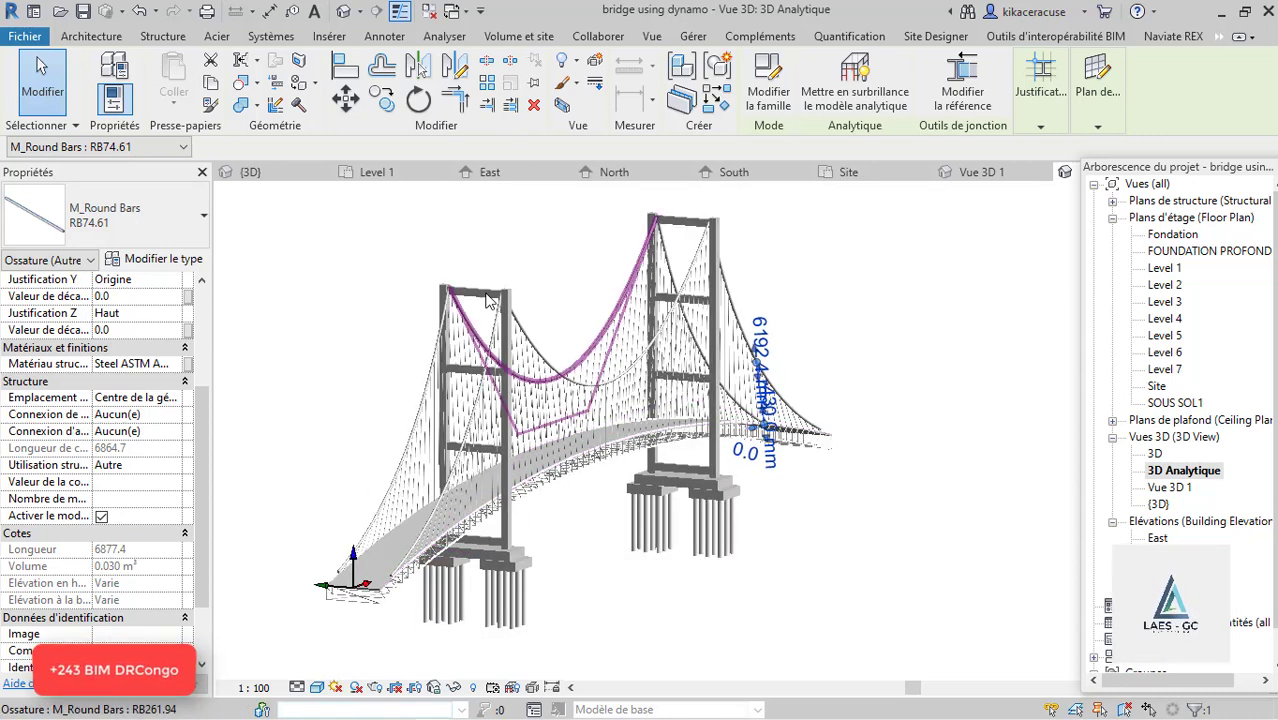
pyautogui.scroll(2, 487, 300)
pyautogui.scroll(5, 760, 490)
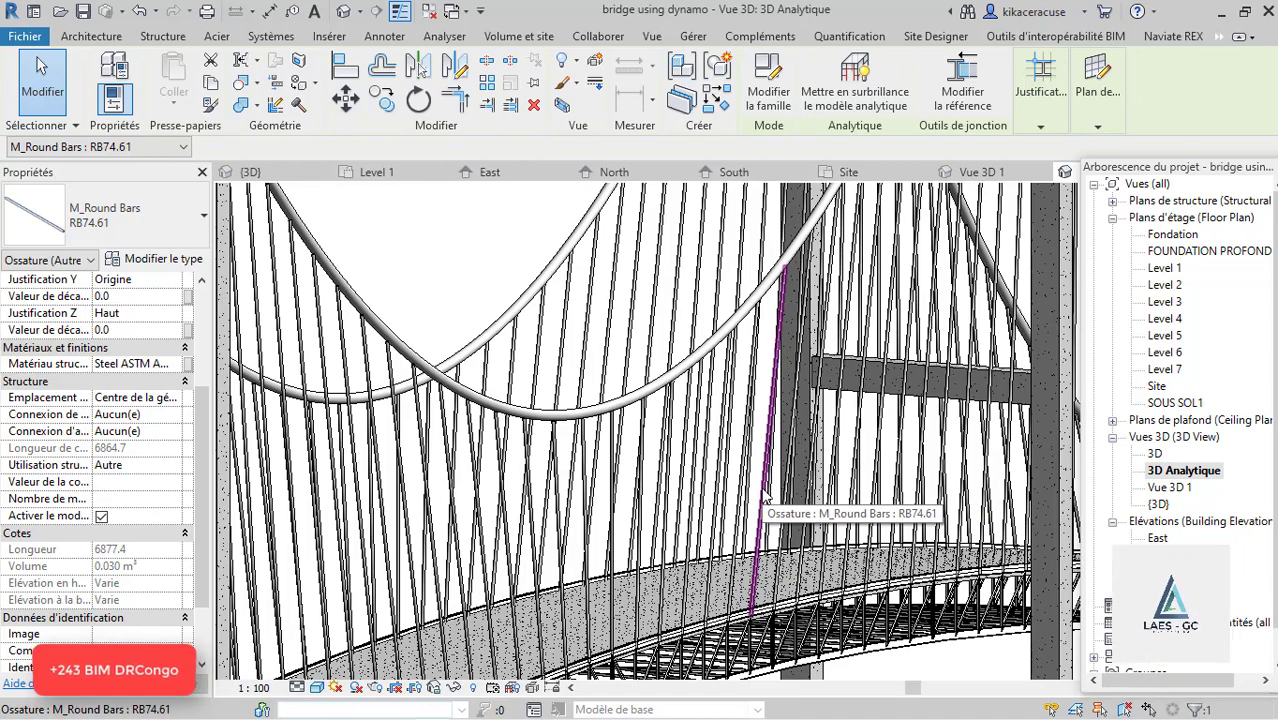
pyautogui.scroll(-3, 746, 432)
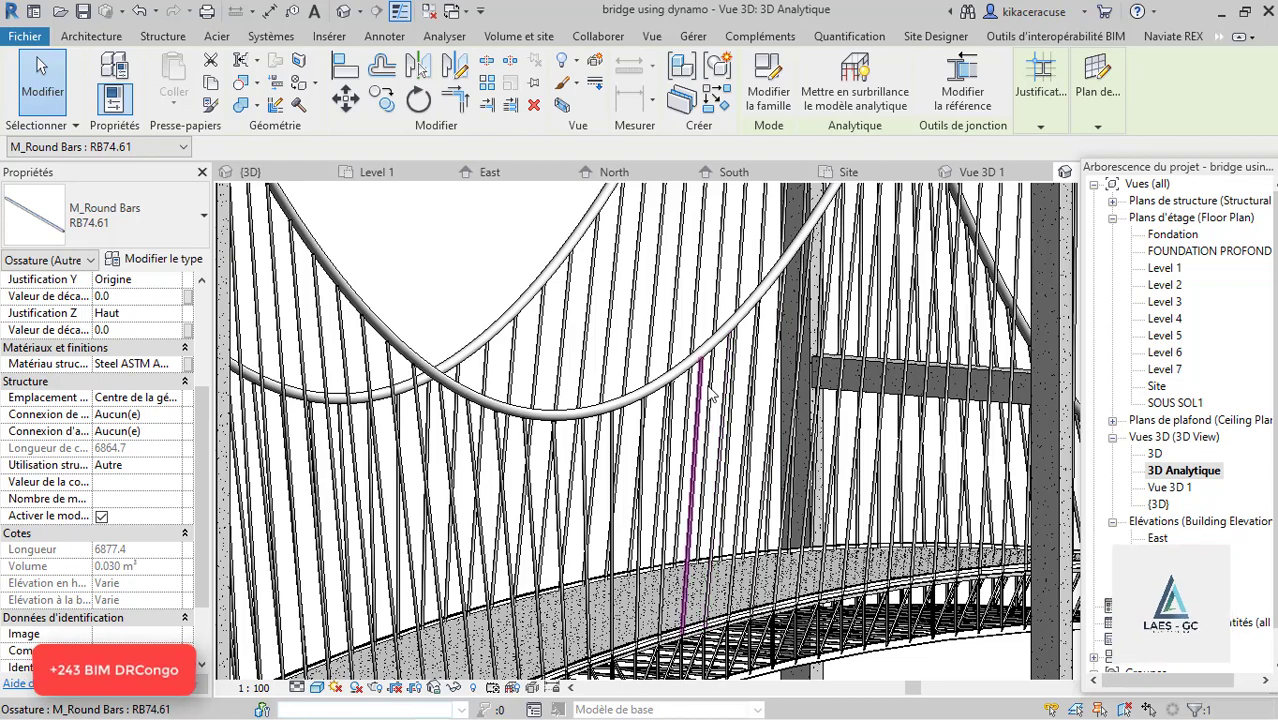
pyautogui.scroll(-3, 693, 397)
pyautogui.scroll(2, 644, 378)
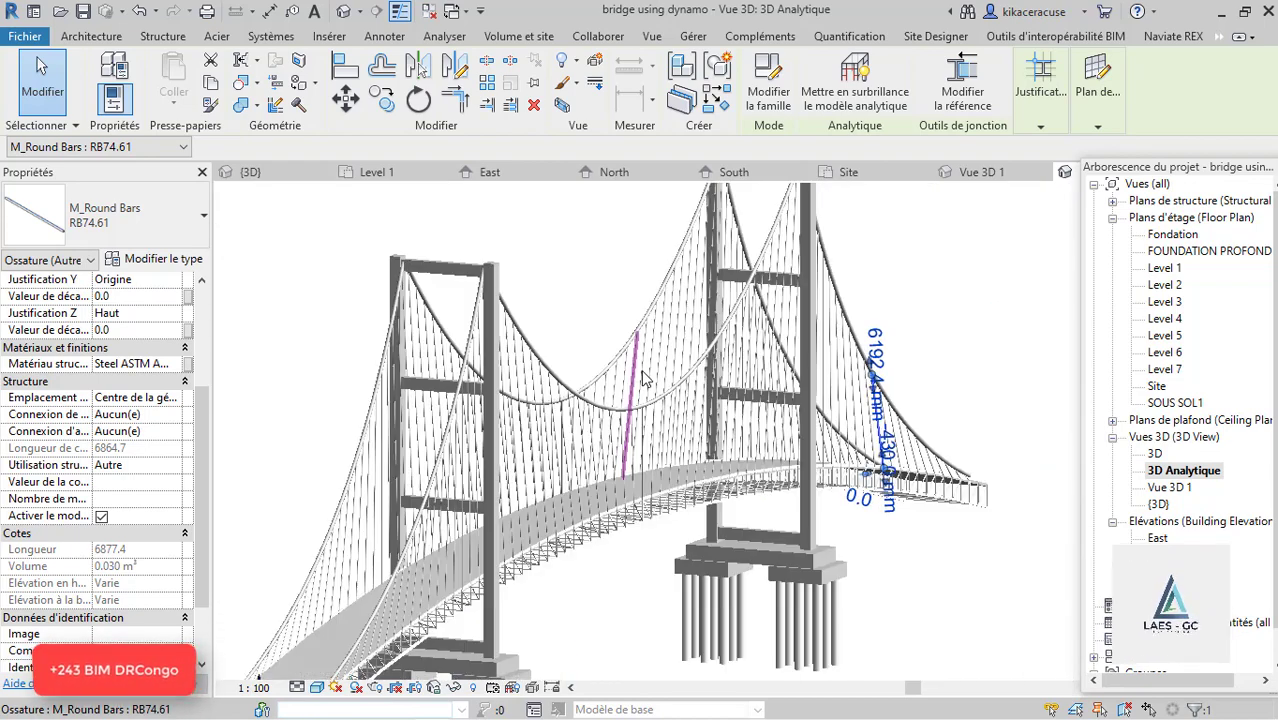
pyautogui.scroll(-4, 504, 277)
pyautogui.keyDown('shift'); pyautogui.moveTo(318, 378); pyautogui.dragTo(582, 419, button='middle'); pyautogui.keyUp('shift')
pyautogui.scroll(-3, 266, 413)
pyautogui.scroll(3, 541, 366)
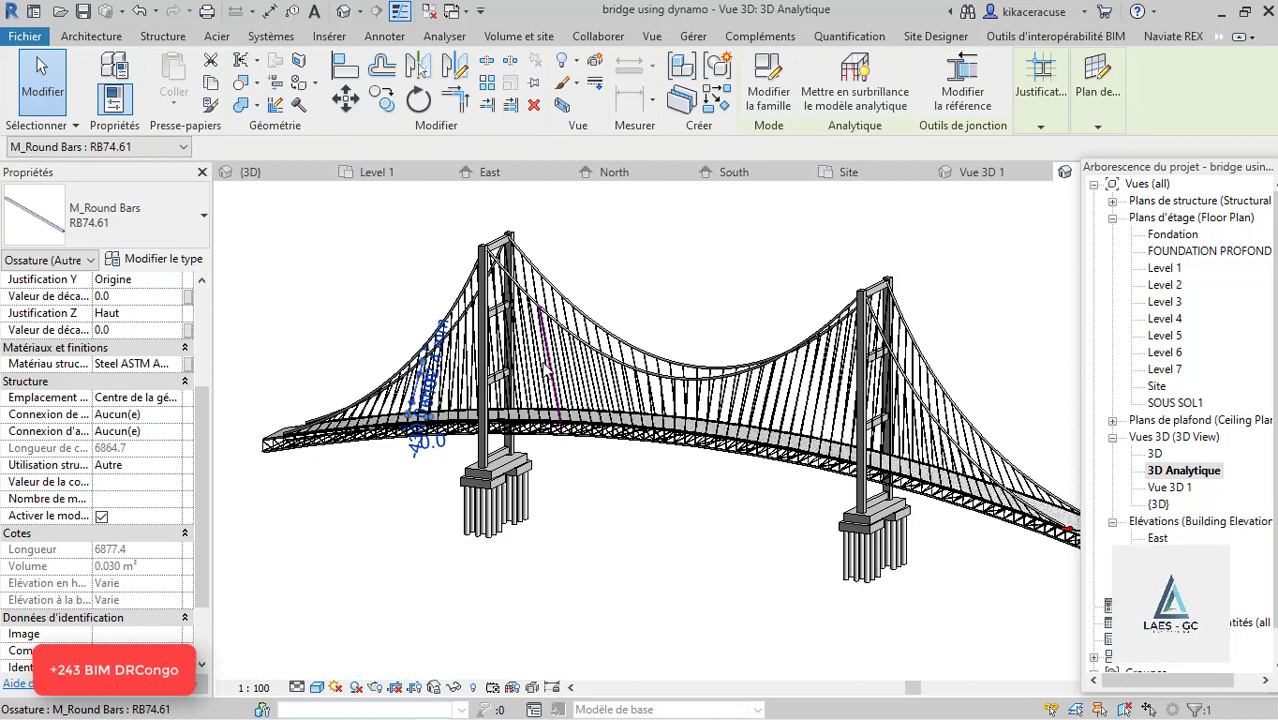
pyautogui.scroll(2, 596, 354)
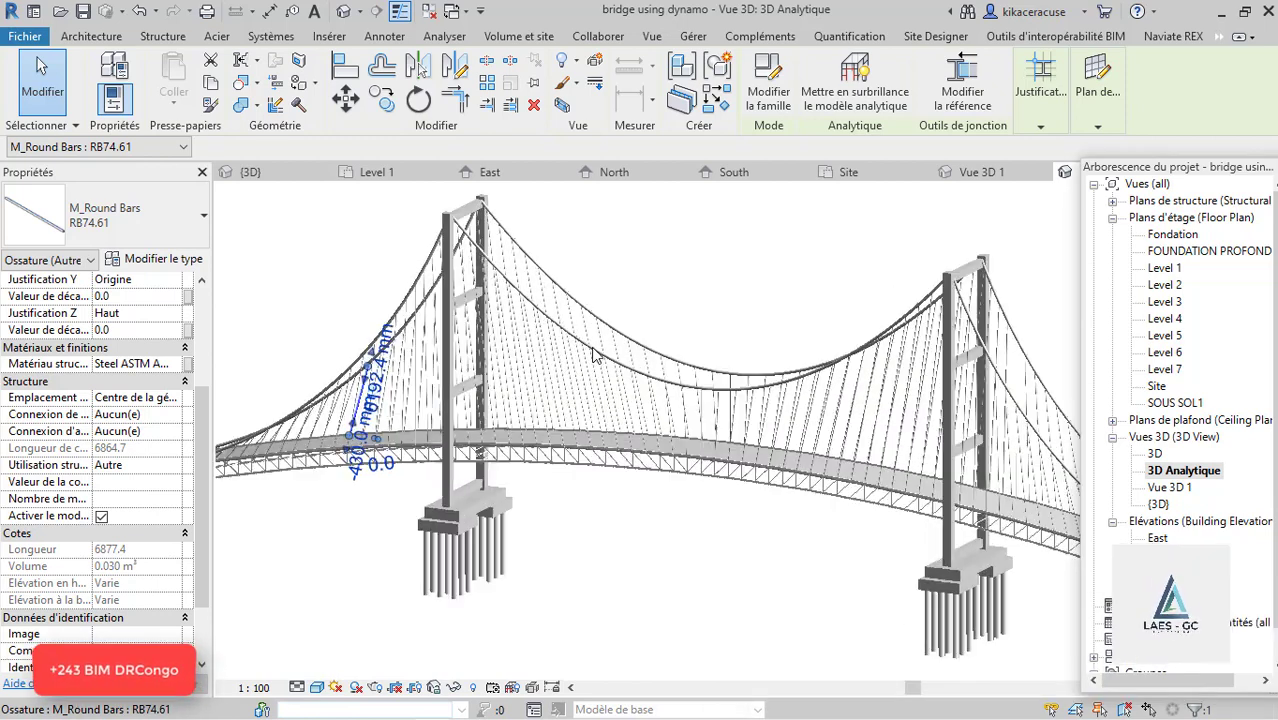
# Step: Examine the steel truss under the deck and how it meets the tower and its footing
pyautogui.scroll(-3, 584, 364)
pyautogui.keyDown('shift'); pyautogui.moveTo(870, 389); pyautogui.dragTo(582, 391, button='middle'); pyautogui.keyUp('shift')
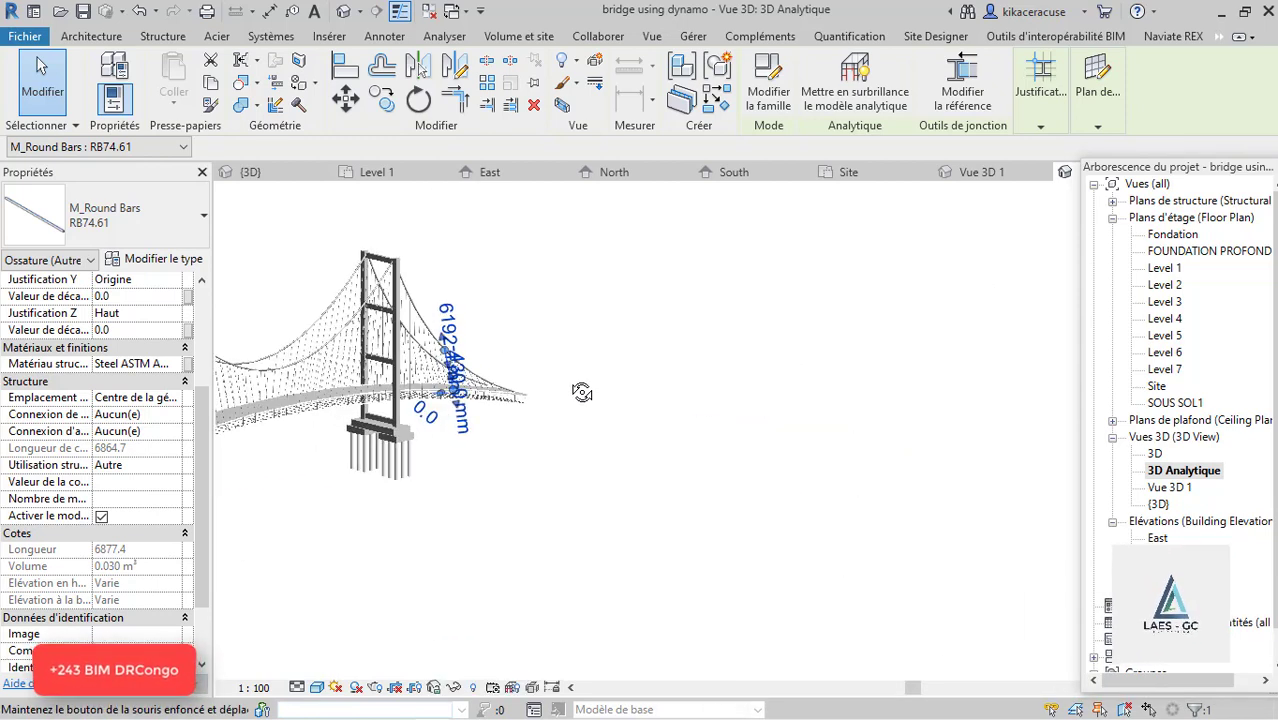
pyautogui.scroll(-2, 760, 362)
pyautogui.scroll(3, 293, 380)
pyautogui.scroll(5, 293, 388)
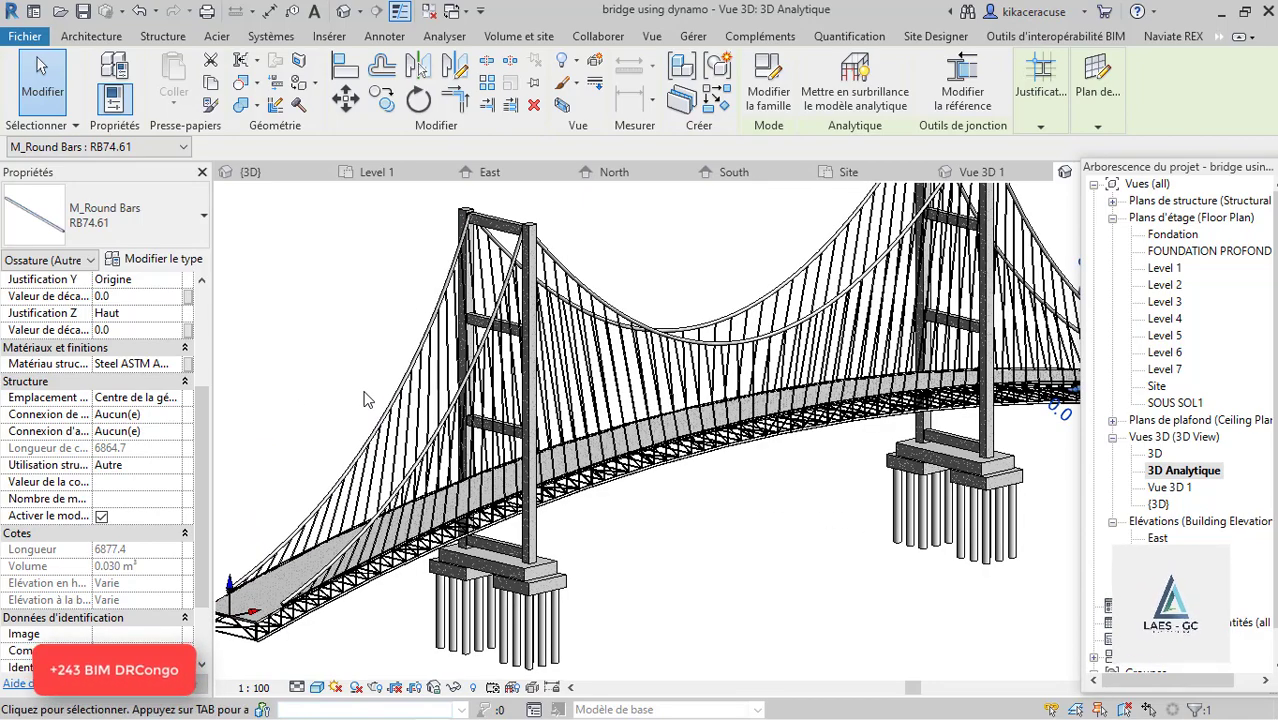
pyautogui.scroll(3, 390, 545)
pyautogui.scroll(4, 390, 545)
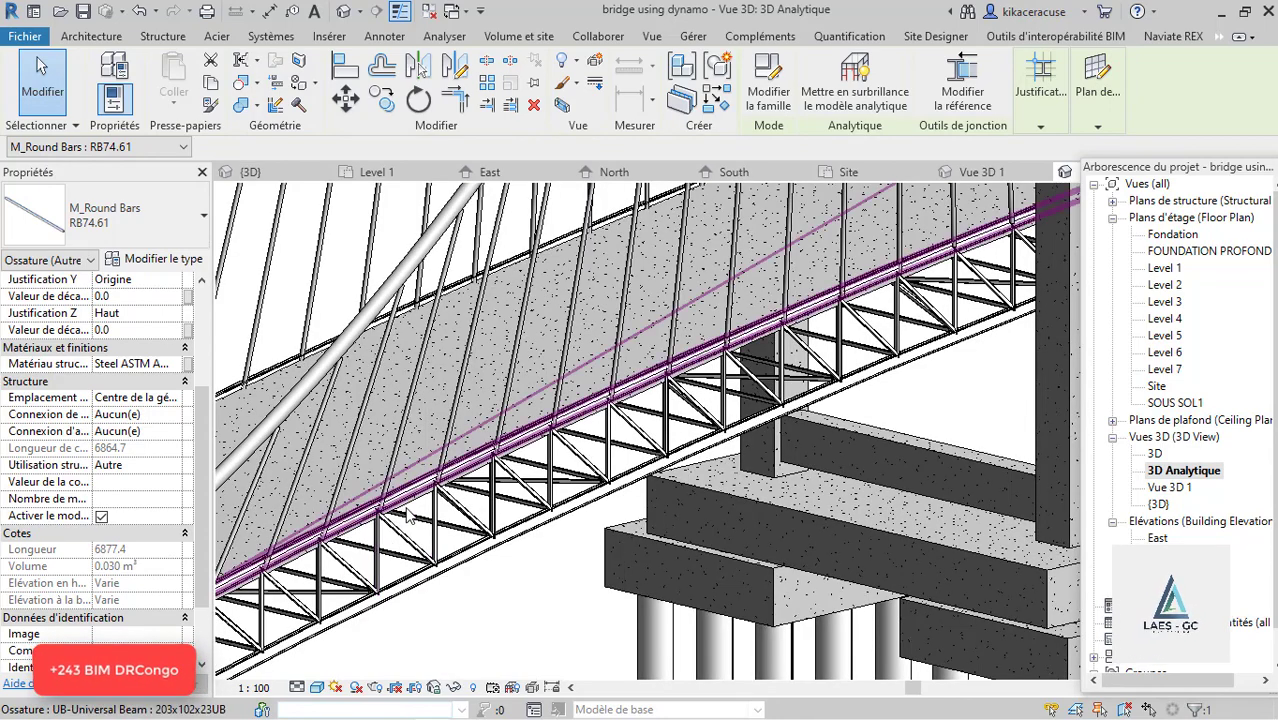
pyautogui.scroll(-5, 551, 583)
pyautogui.scroll(5, 520, 500)
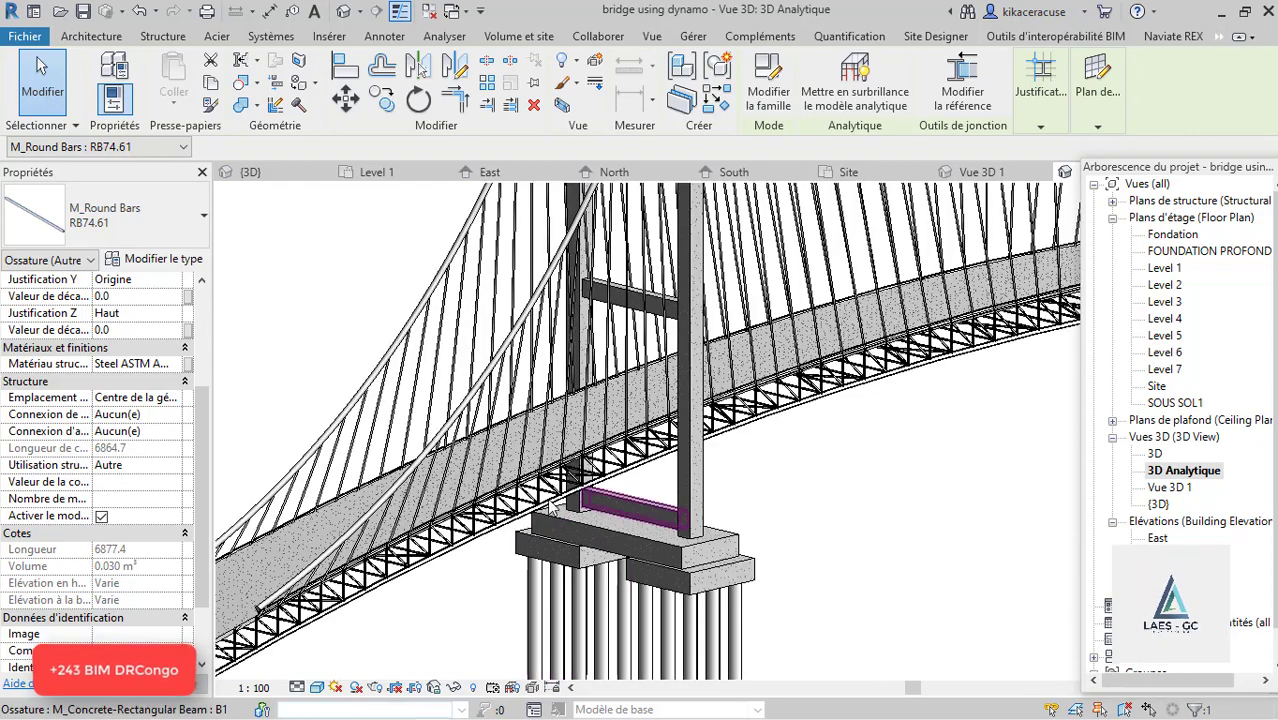
pyautogui.scroll(-3, 513, 490)
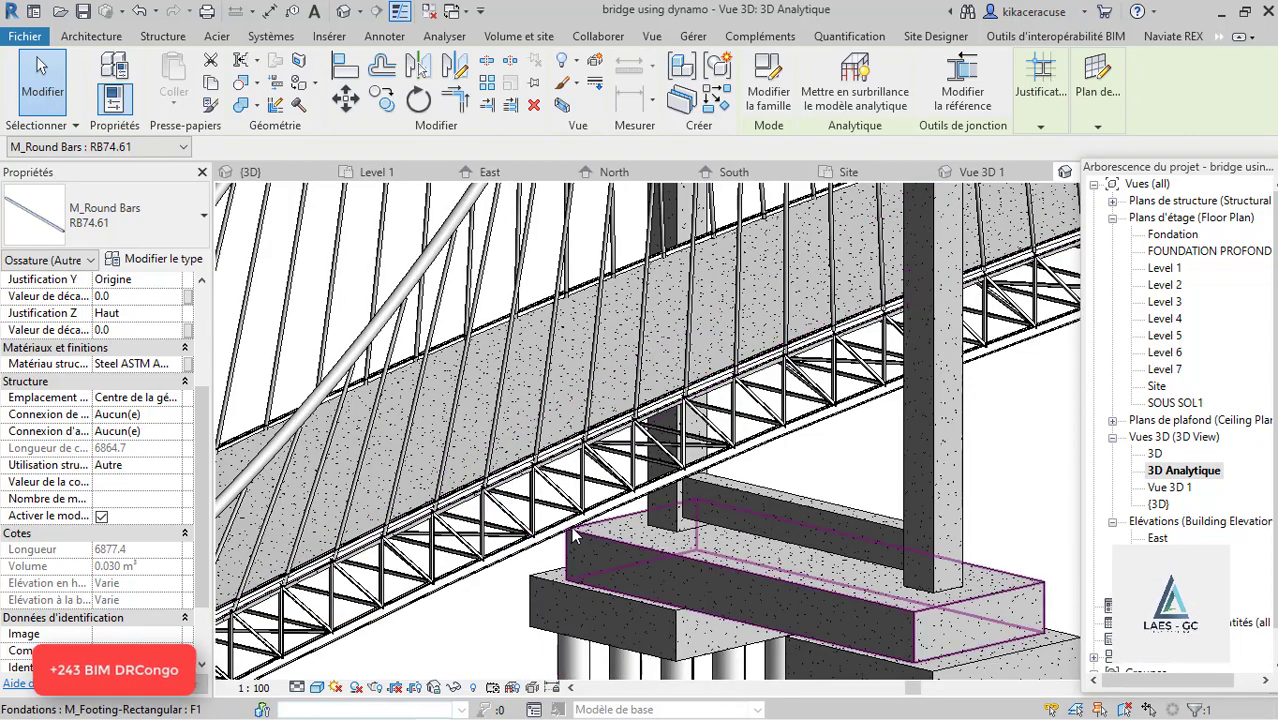
pyautogui.scroll(-3, 573, 535)
pyautogui.scroll(-5, 573, 535)
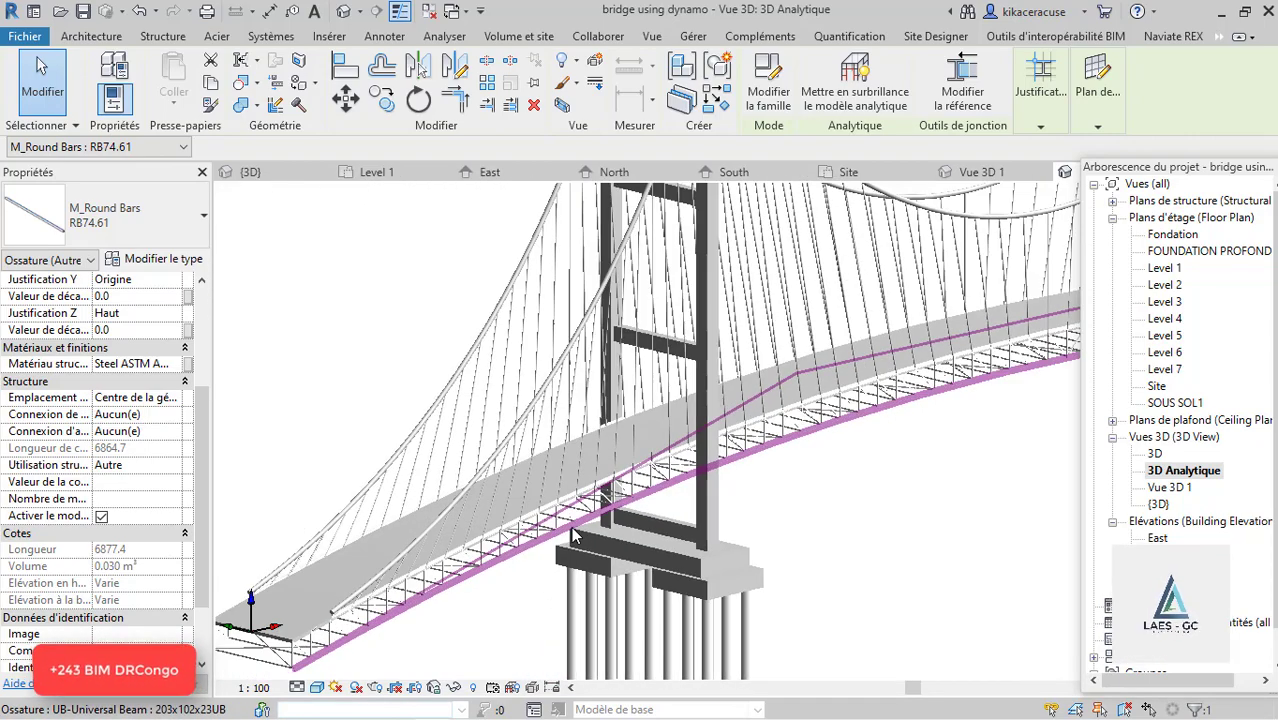
pyautogui.scroll(4, 712, 297)
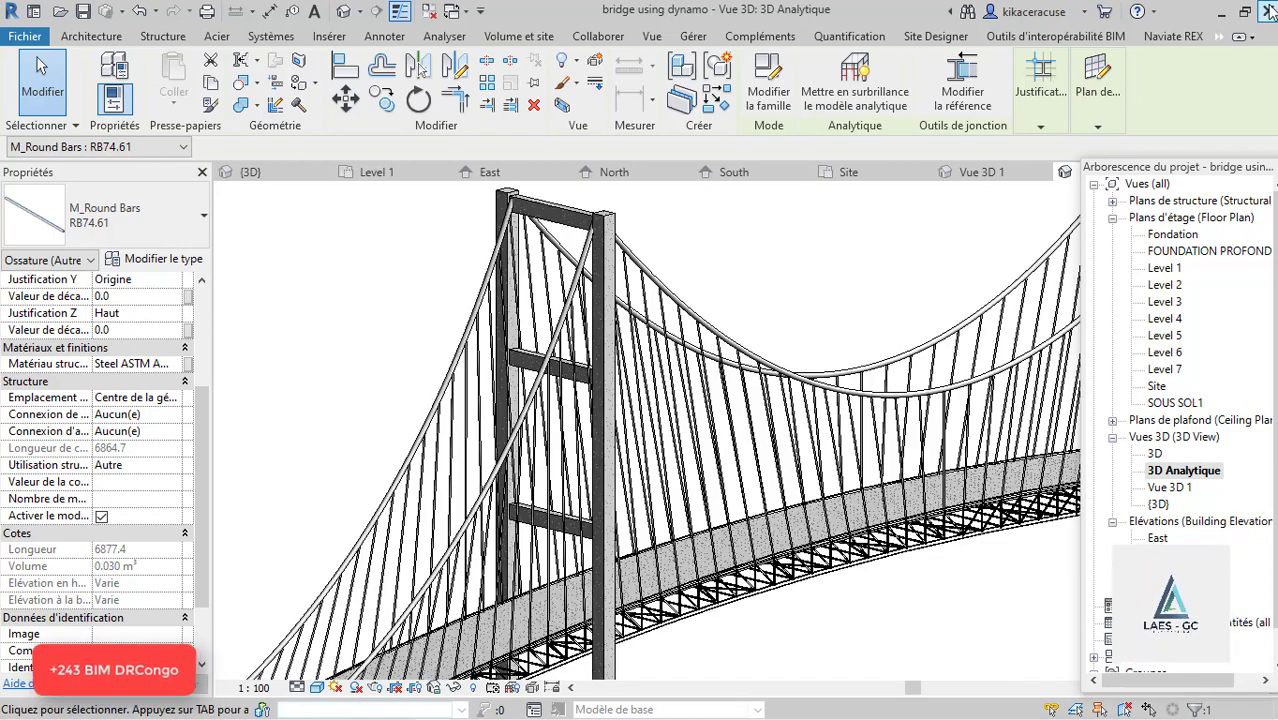
# Step: Switch to the suspension bridge project in Robot Structural Analysis and examine its structural model from several sides with 3D rotation
pyautogui.hotkey('alt', 'Tab')
pyautogui.hotkey('alt', 'Tab')
pyautogui.hotkey('alt', 'Tab')
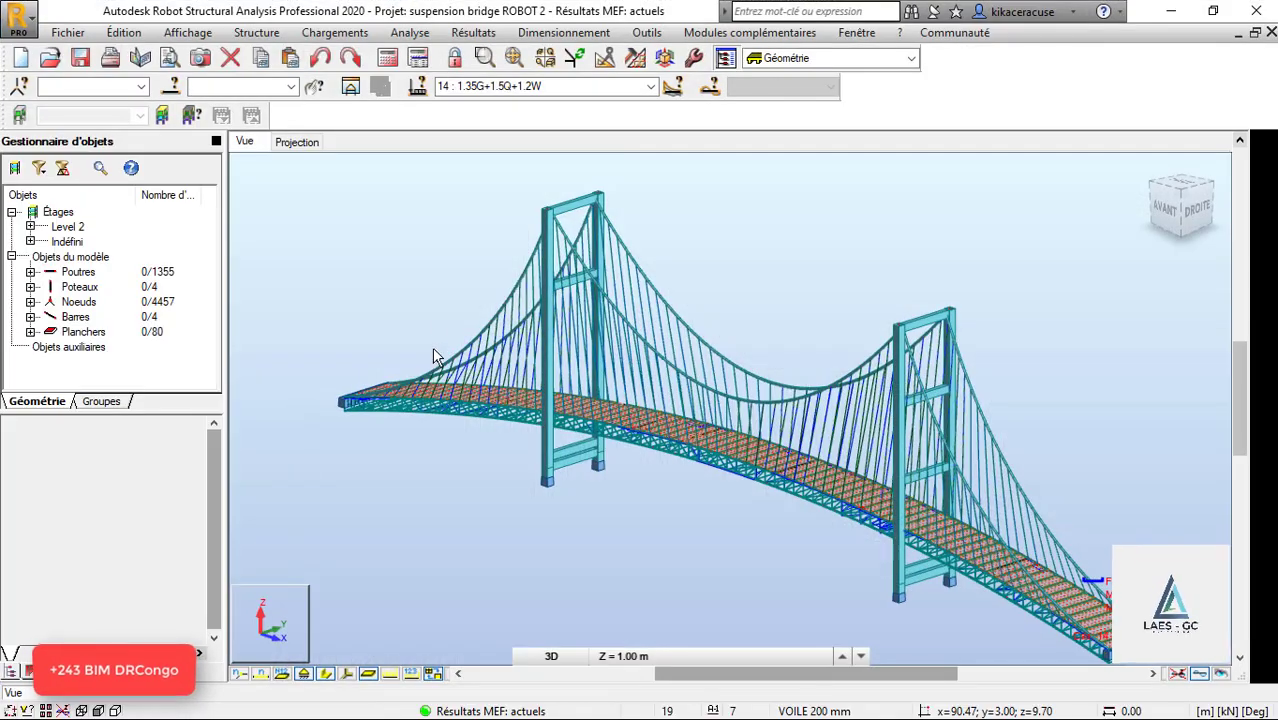
pyautogui.scroll(1, 437, 323)
pyautogui.rightClick(416, 228)
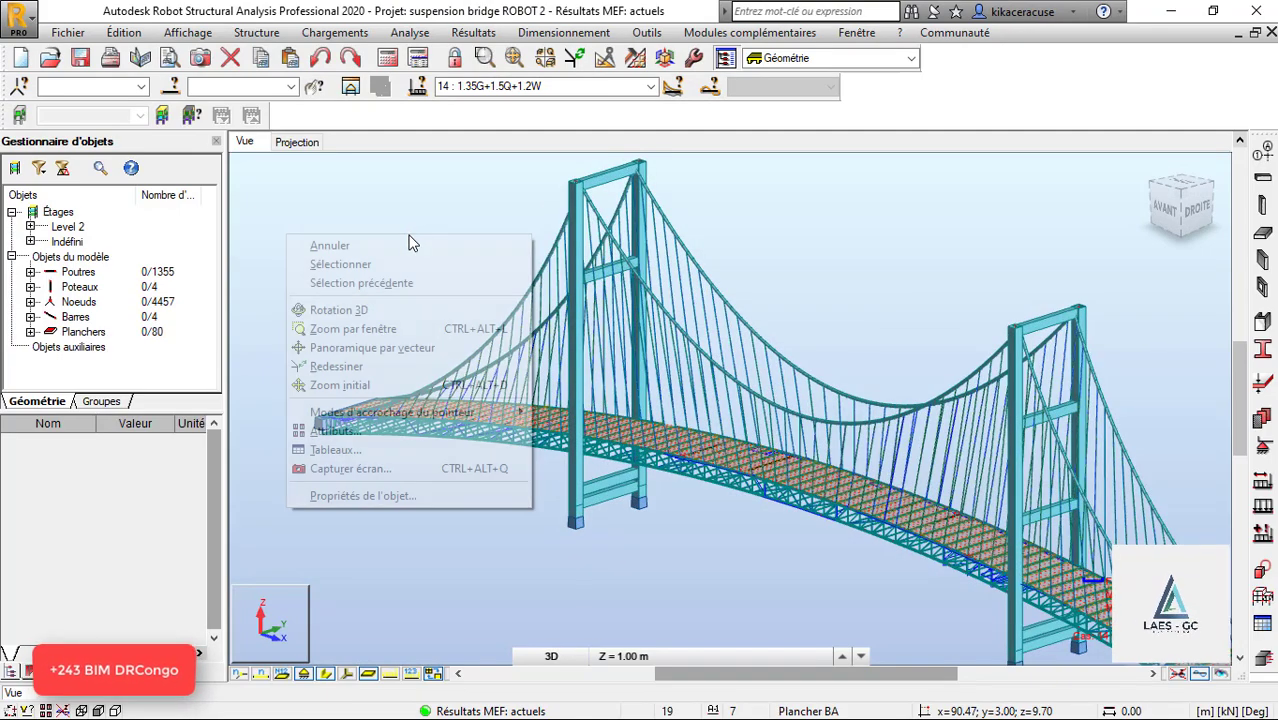
pyautogui.click(342, 229)
pyautogui.moveTo(434, 280); pyautogui.dragTo(391, 573)
pyautogui.scroll(3, 789, 442)
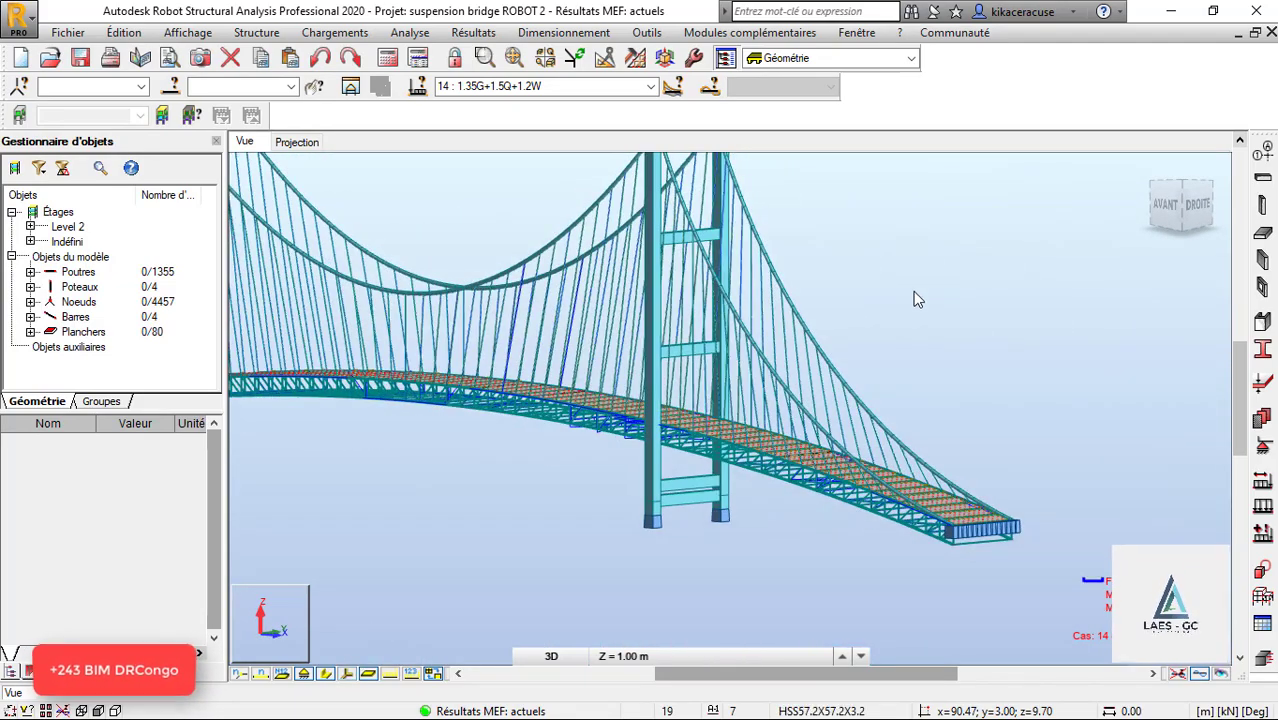
pyautogui.moveTo(916, 297); pyautogui.dragTo(757, 318)
pyautogui.scroll(-5, 693, 406)
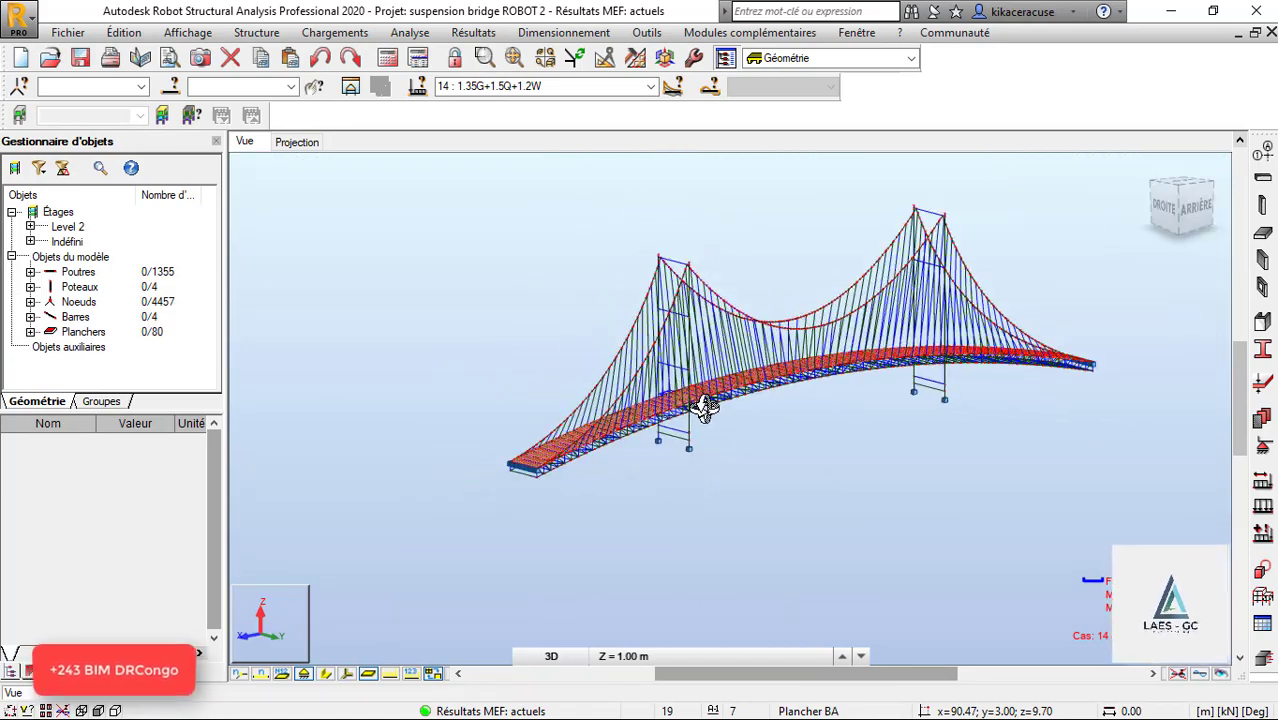
pyautogui.moveTo(693, 406); pyautogui.dragTo(719, 408)
pyautogui.scroll(5, 730, 351)
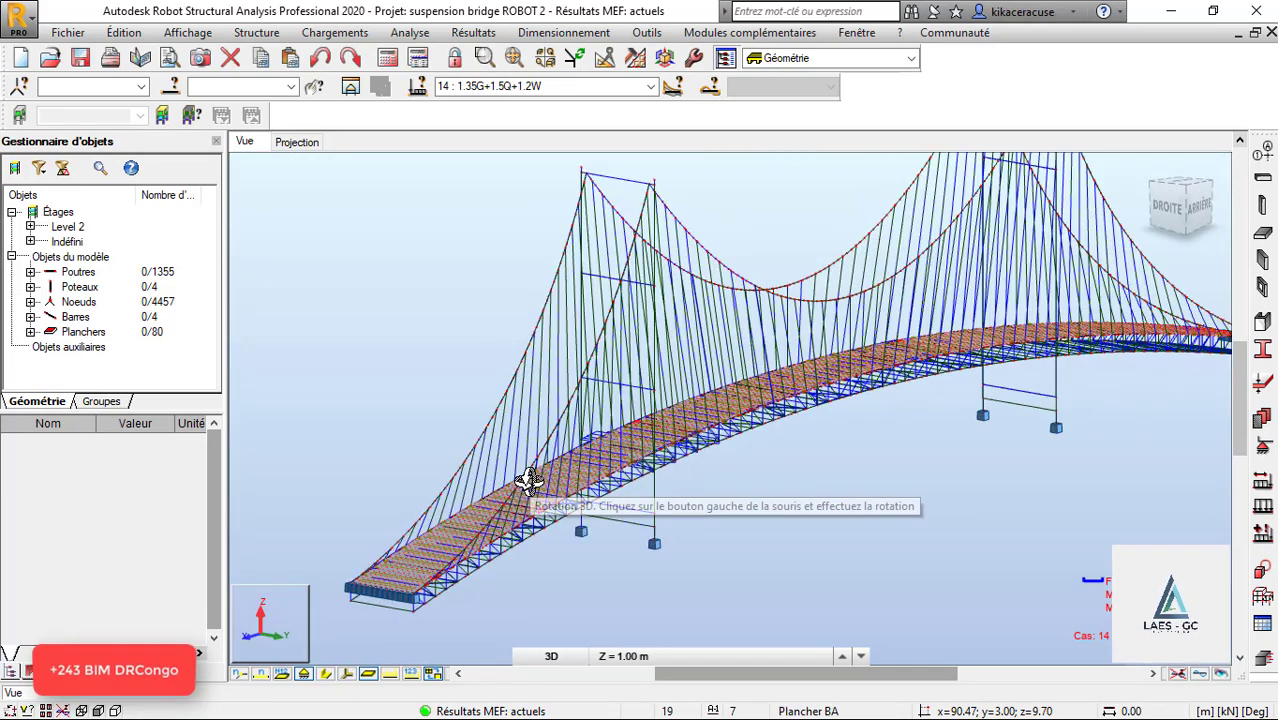
pyautogui.scroll(-4, 451, 522)
pyautogui.scroll(2, 693, 414)
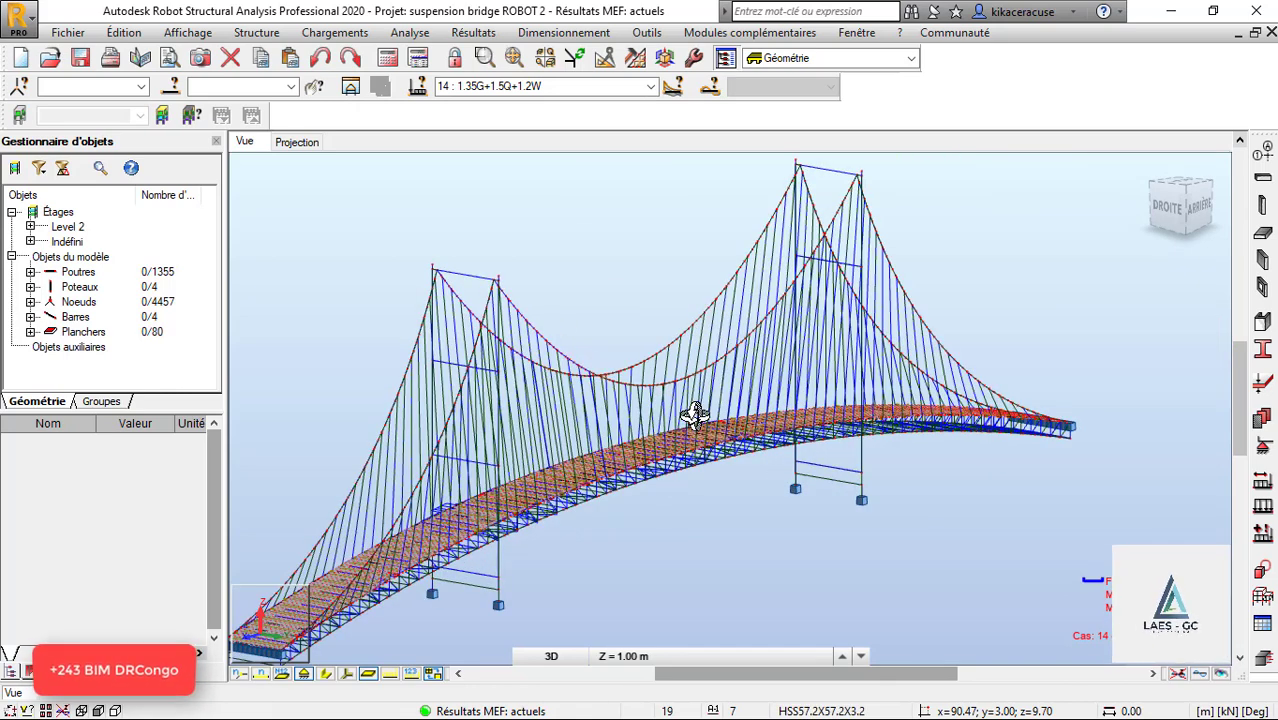
# Step: Display a colour map of the vertical (z) displacements, Déplacements - u, w, on the bridge panels
pyautogui.click(476, 35)
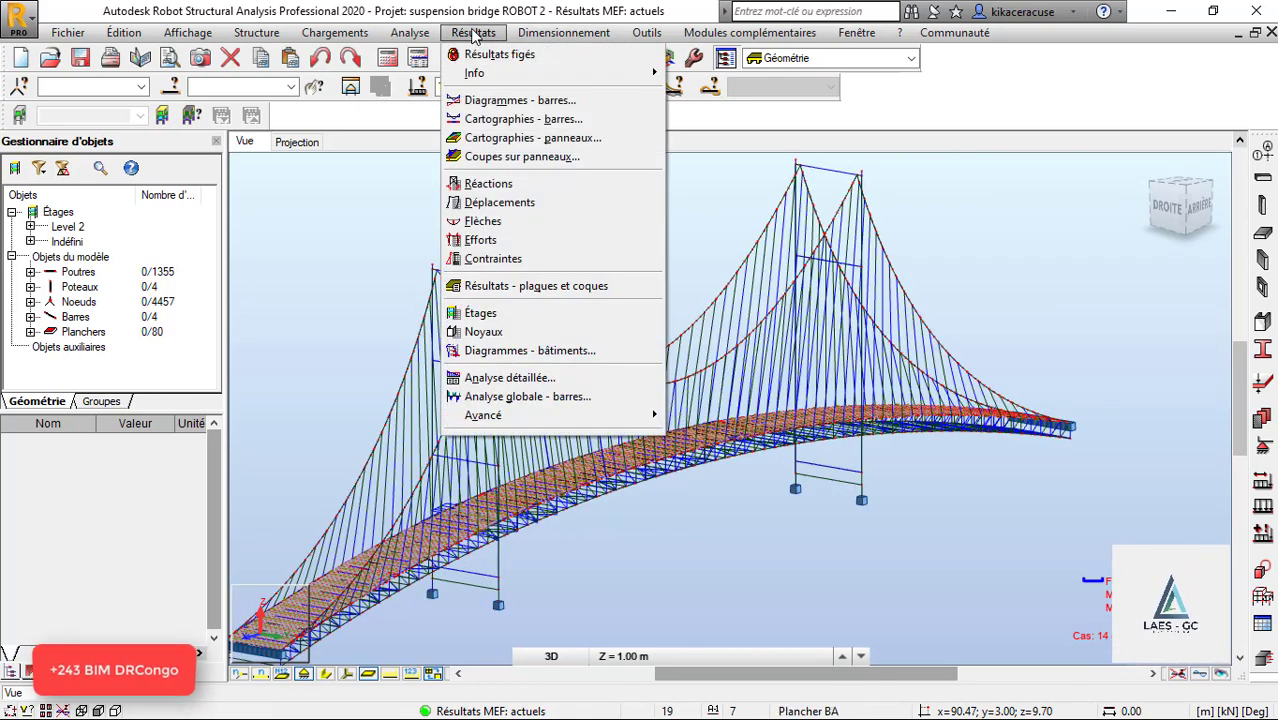
pyautogui.click(538, 140)
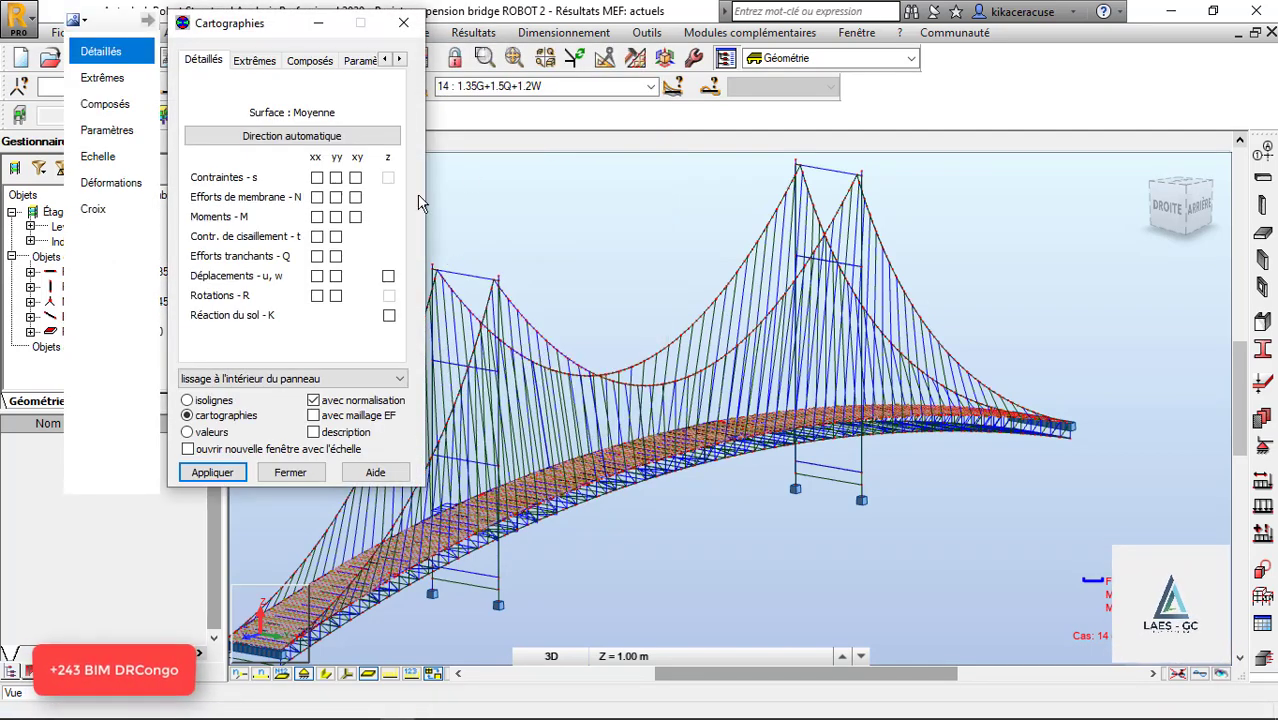
pyautogui.moveTo(147, 80)
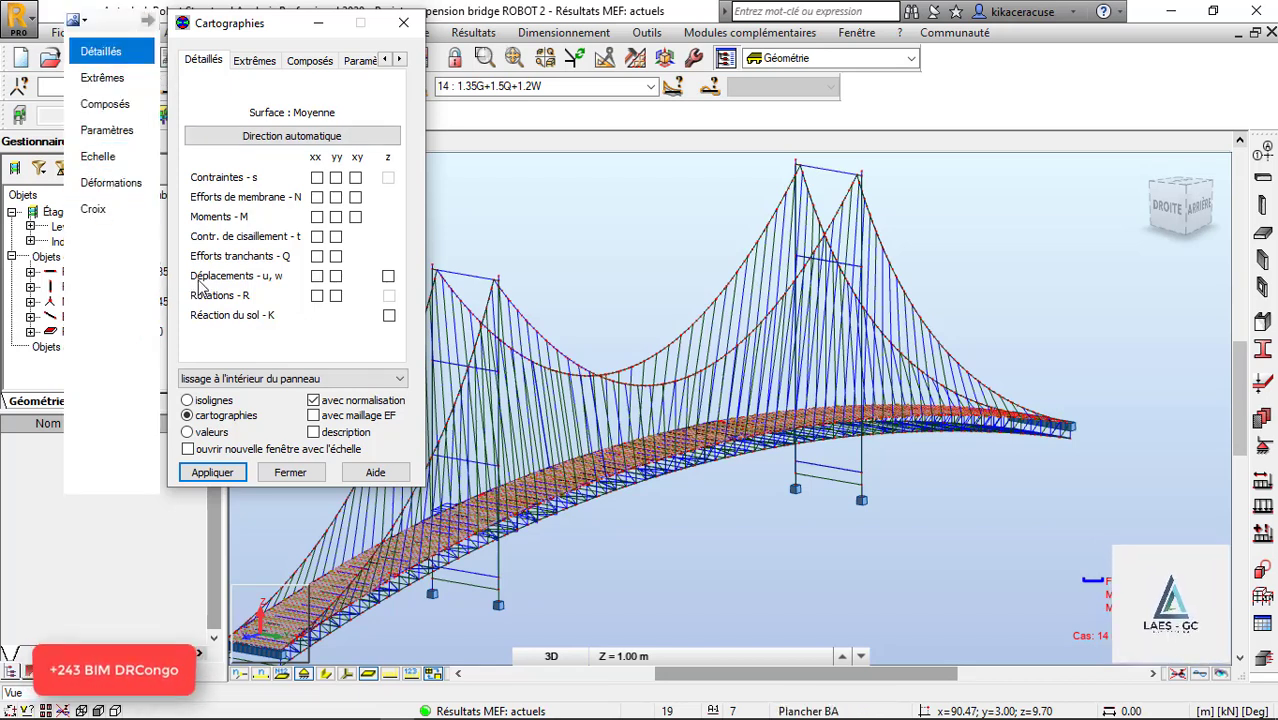
pyautogui.click(388, 276)
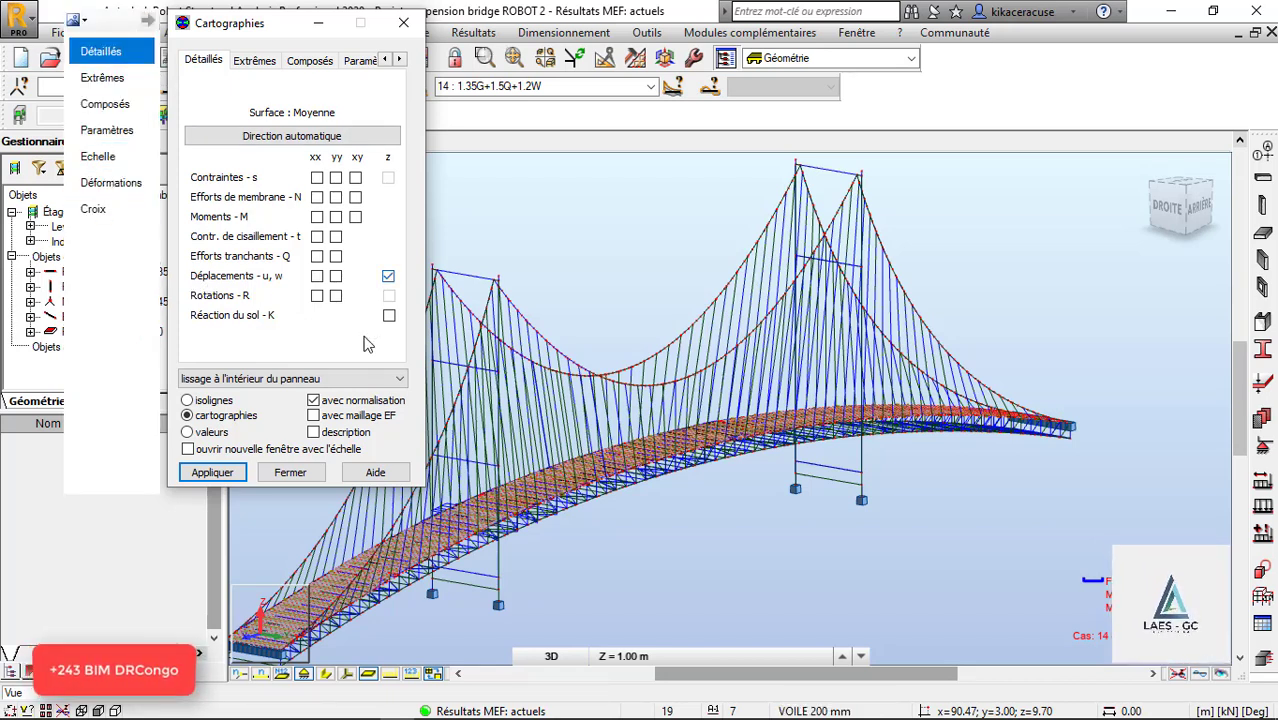
pyautogui.click(211, 472)
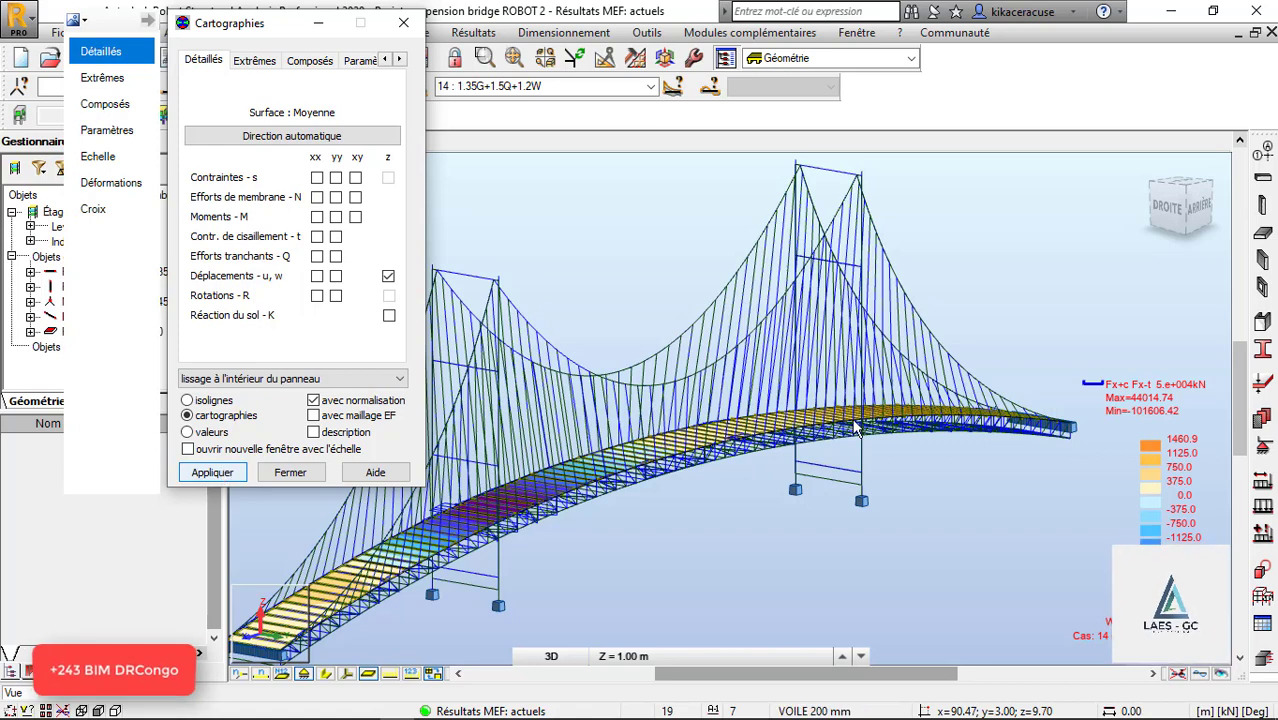
pyautogui.scroll(-1, 858, 318)
pyautogui.scroll(1, 600, 465)
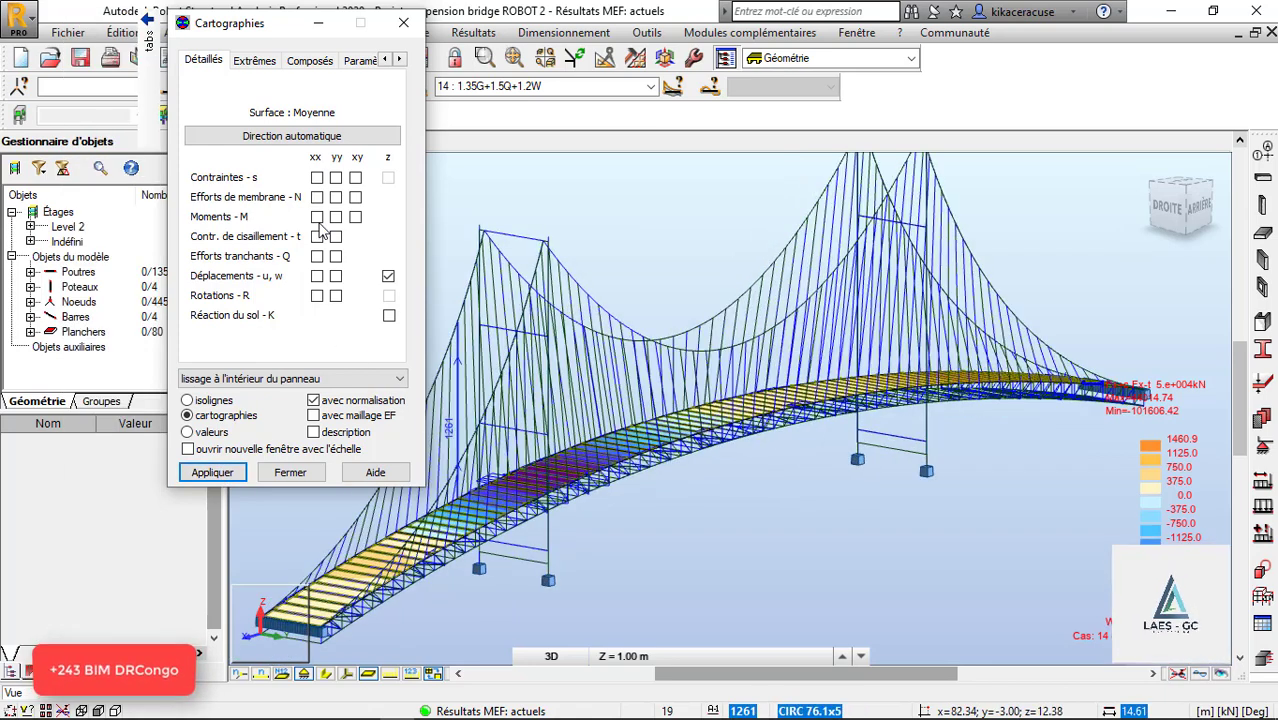
# Step: Remove the z displacement map from the panels and close the panel maps settings
pyautogui.click(389, 277)
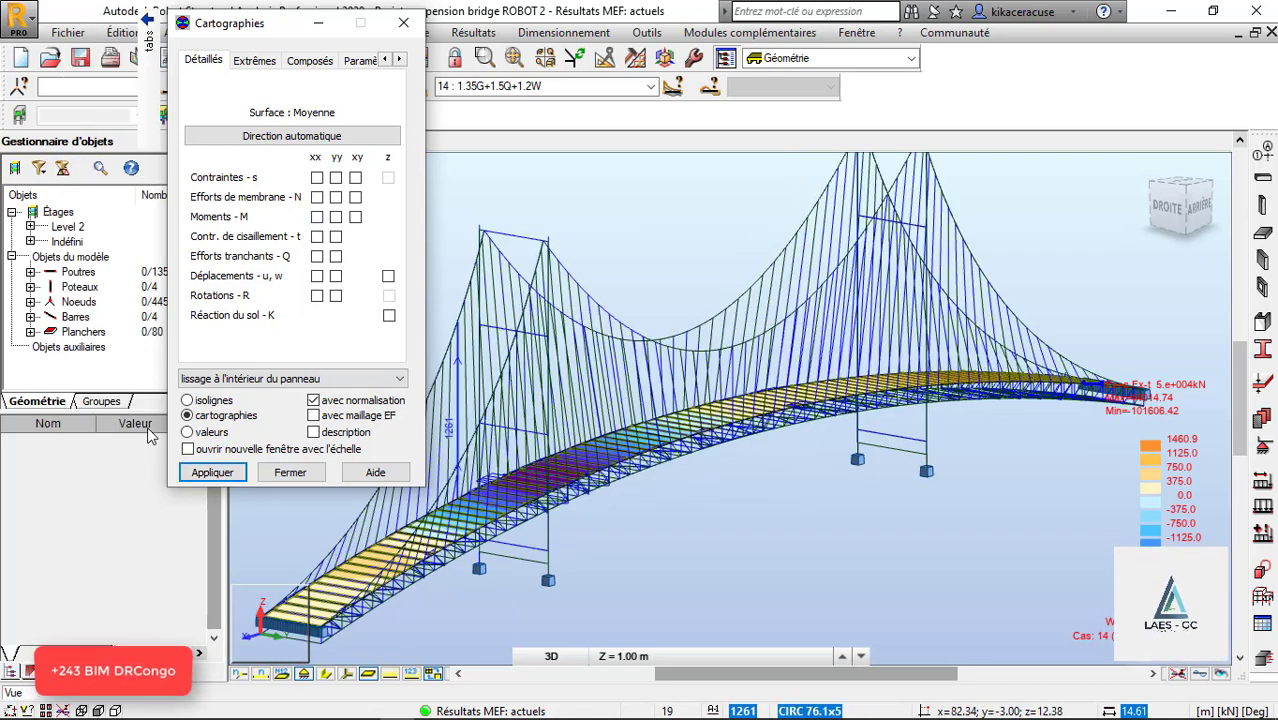
pyautogui.click(208, 478)
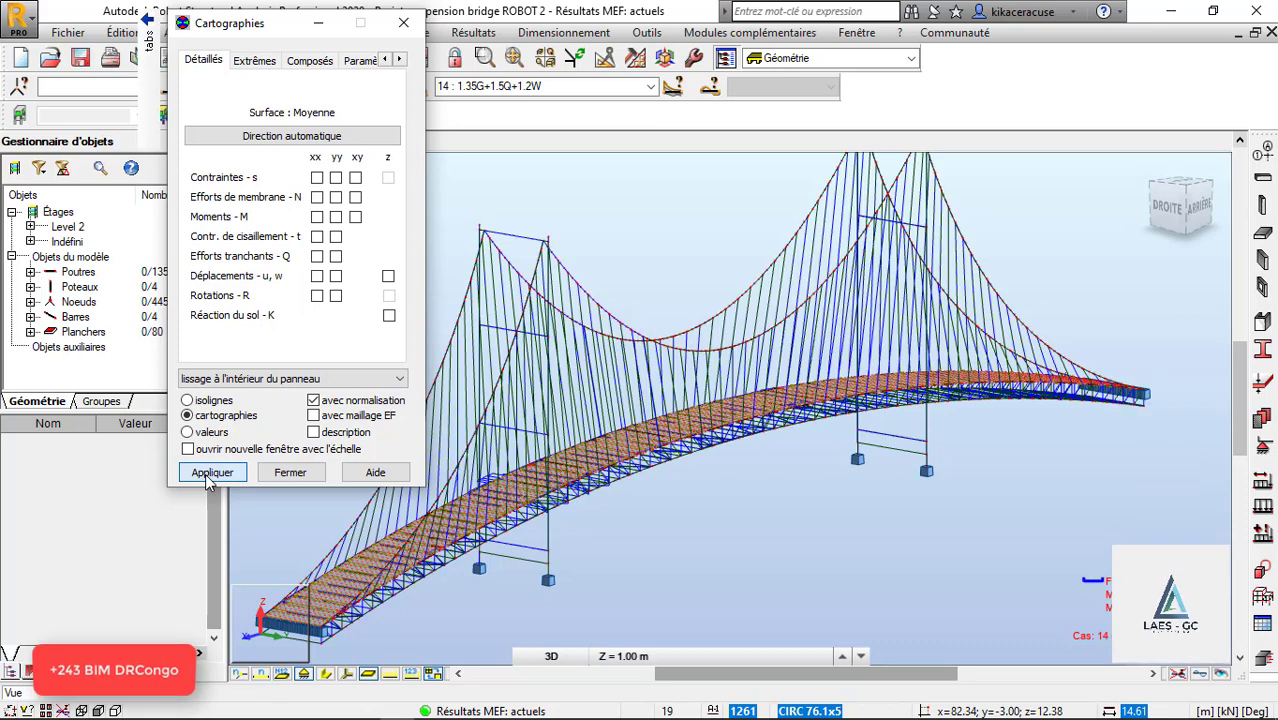
pyautogui.click(403, 22)
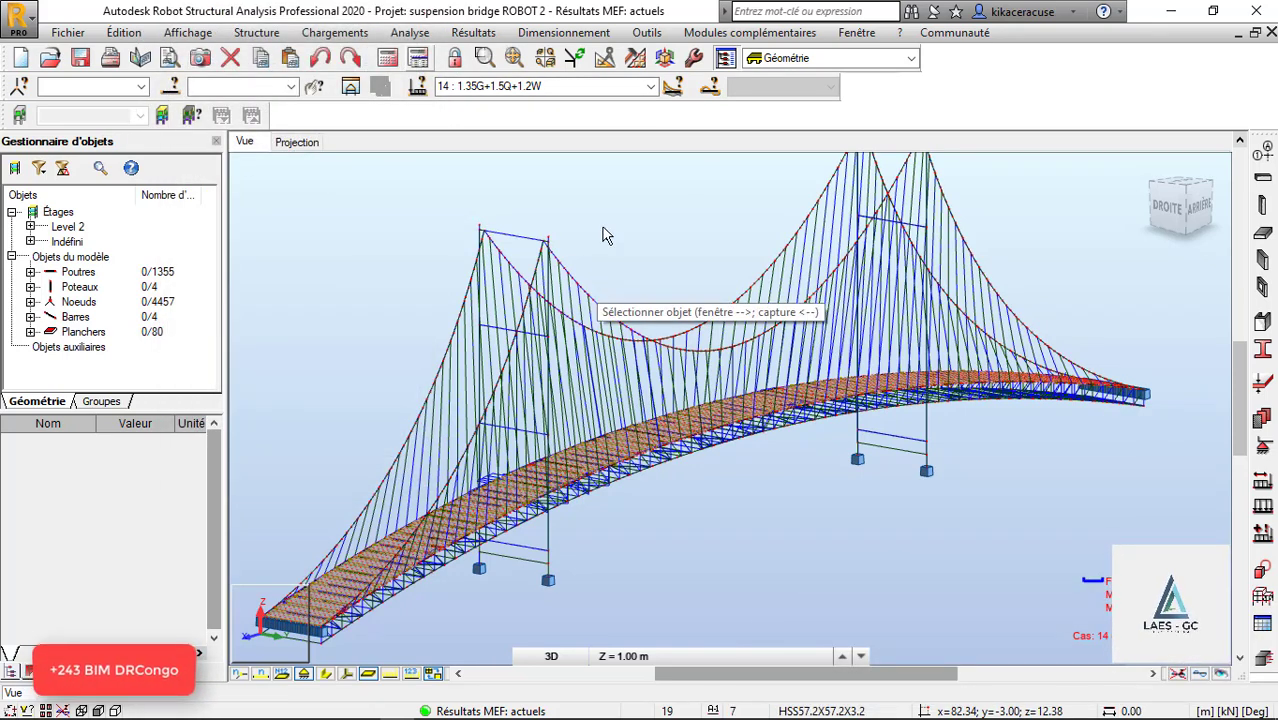
# Step: Examine the bridge's structural model from the opposite side and from above the deck using 3D rotation
pyautogui.rightClick(605, 235)
pyautogui.click(560, 303)
pyautogui.moveTo(522, 365); pyautogui.dragTo(761, 347)
pyautogui.moveTo(499, 416); pyautogui.dragTo(850, 434)
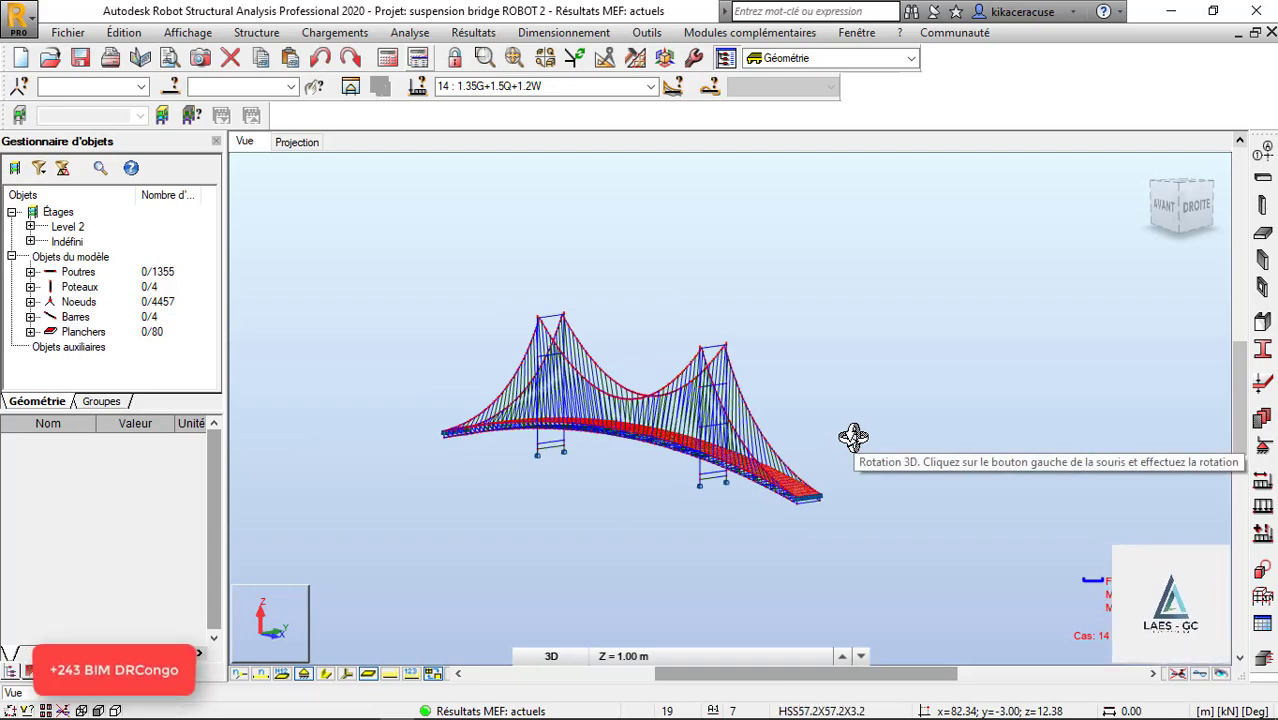
pyautogui.moveTo(853, 436); pyautogui.dragTo(887, 371)
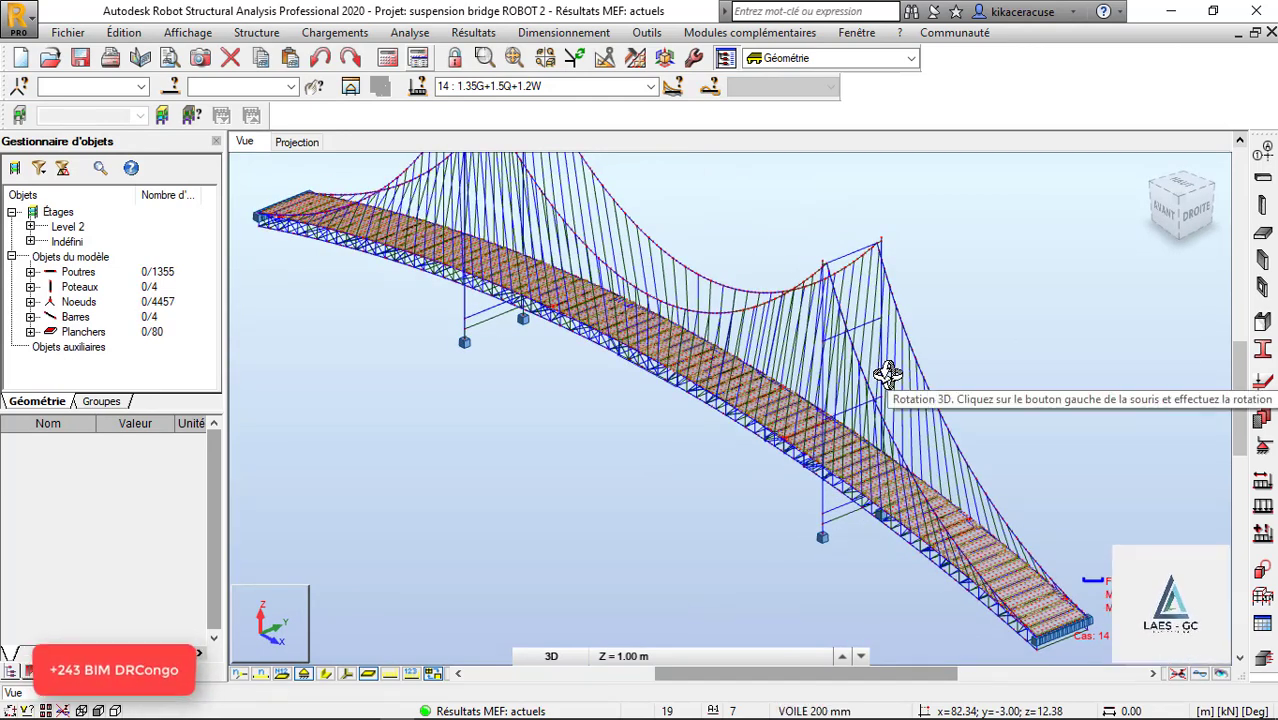
pyautogui.moveTo(665, 456); pyautogui.dragTo(665, 410)
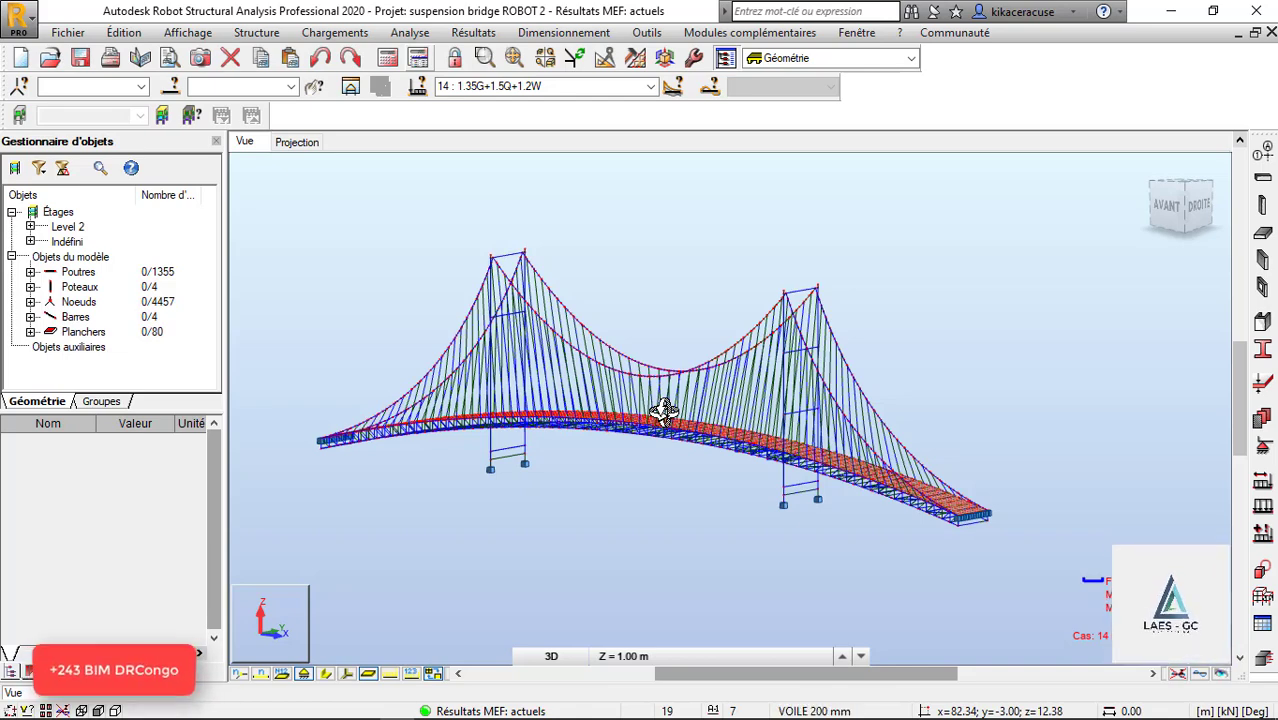
# Step: Switch to the SOFiSTiK analysis and design overview presentation in PowerPoint
pyautogui.hotkey('alt', 'Tab')
pyautogui.click(918, 455)
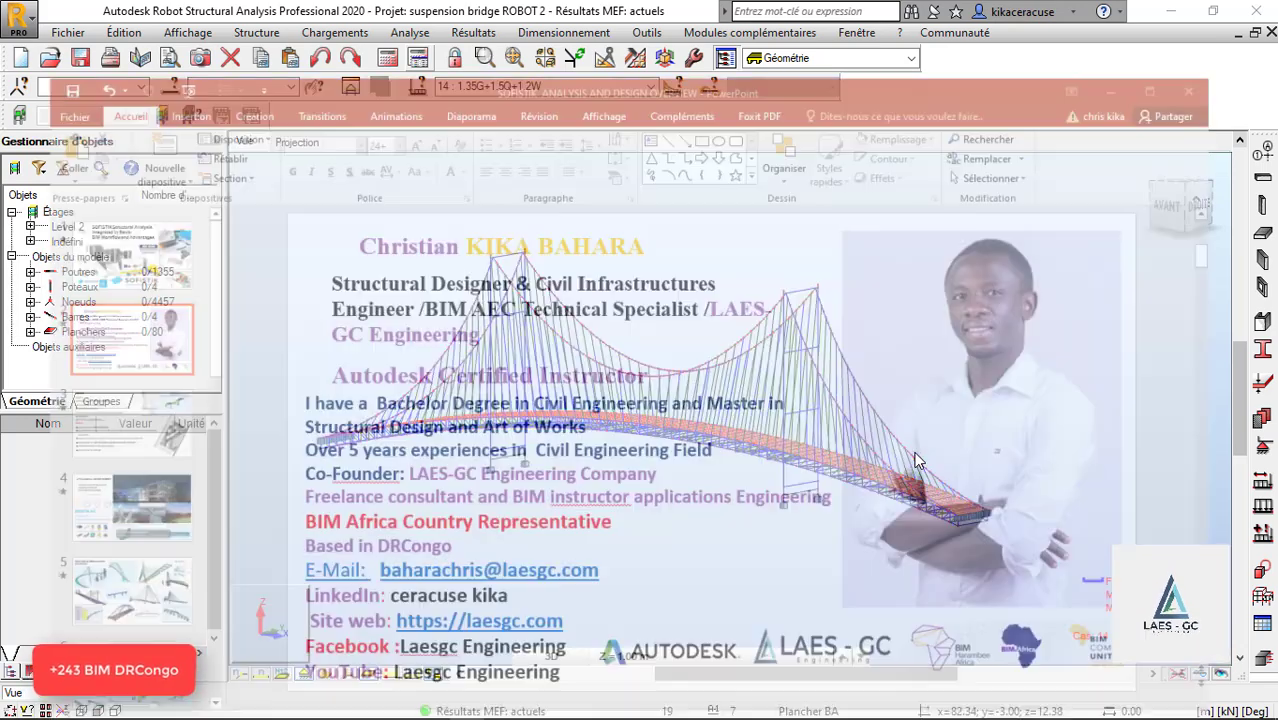
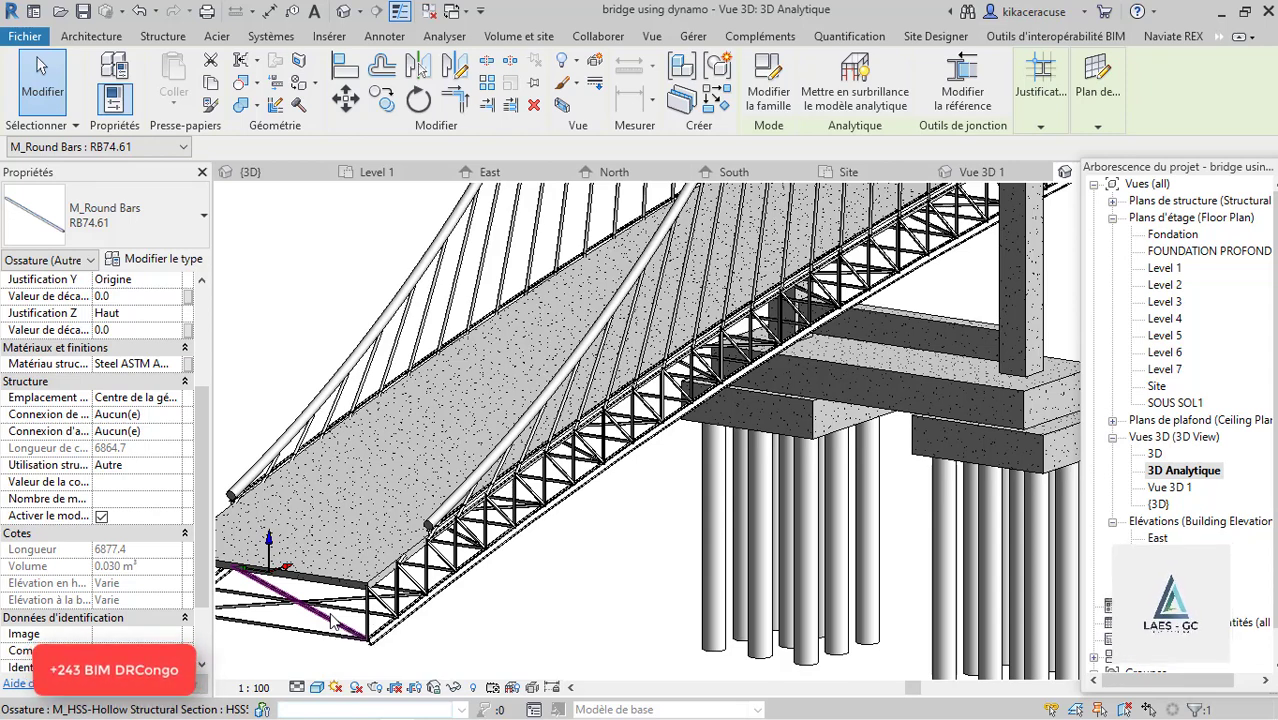
# Step: Examine the end of the deck in the Revit model, including its edge trusses, main cables and hangers
pyautogui.scroll(-5, 660, 340)
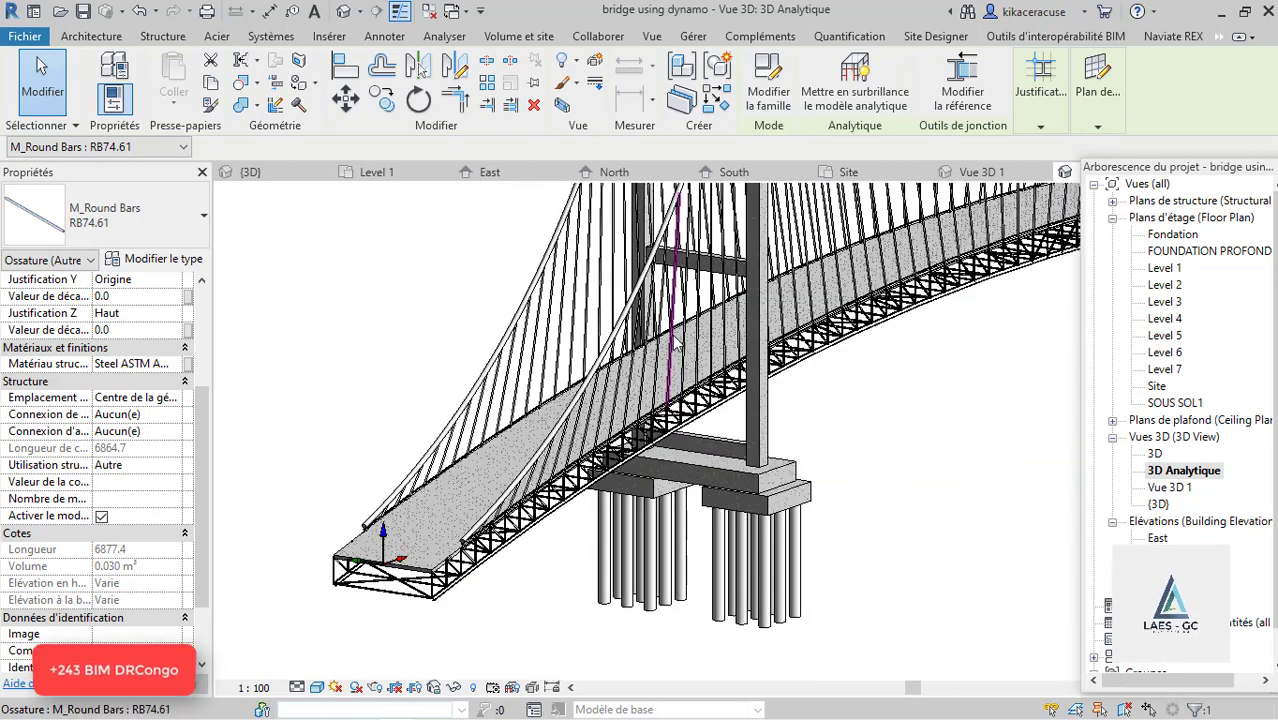
pyautogui.scroll(-3, 634, 540)
pyautogui.scroll(2, 688, 370)
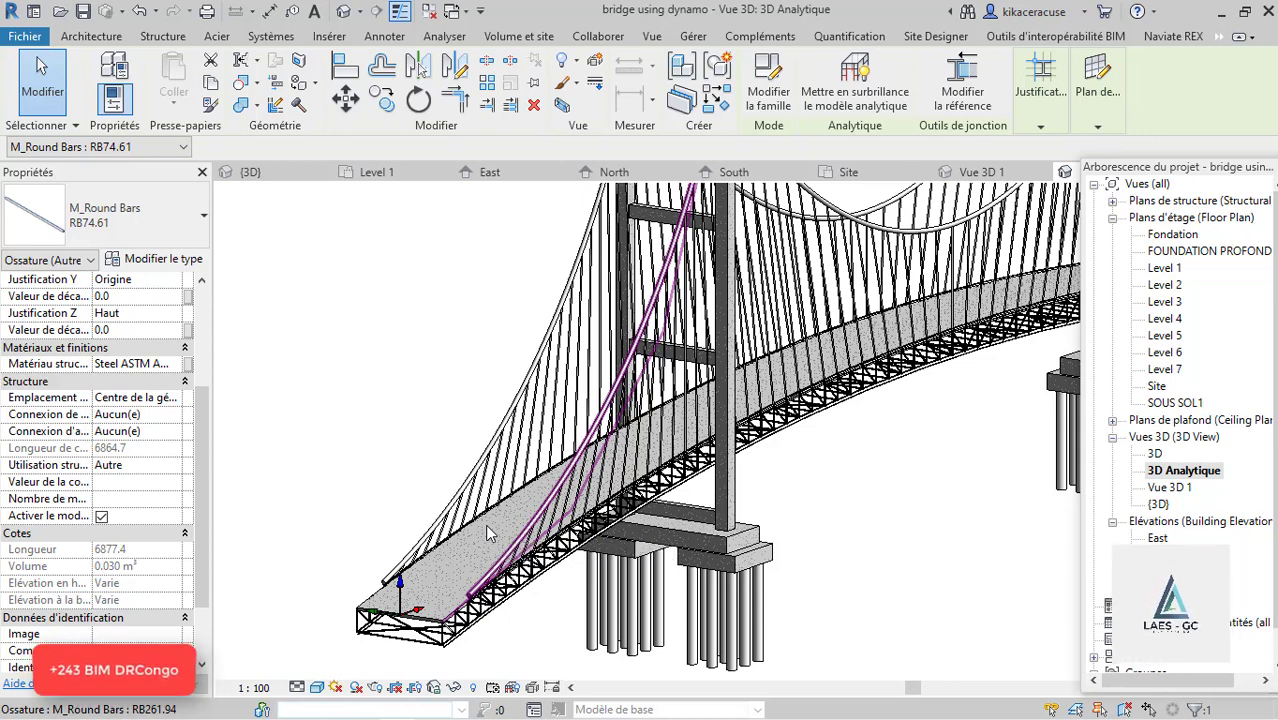
pyautogui.scroll(3, 488, 540)
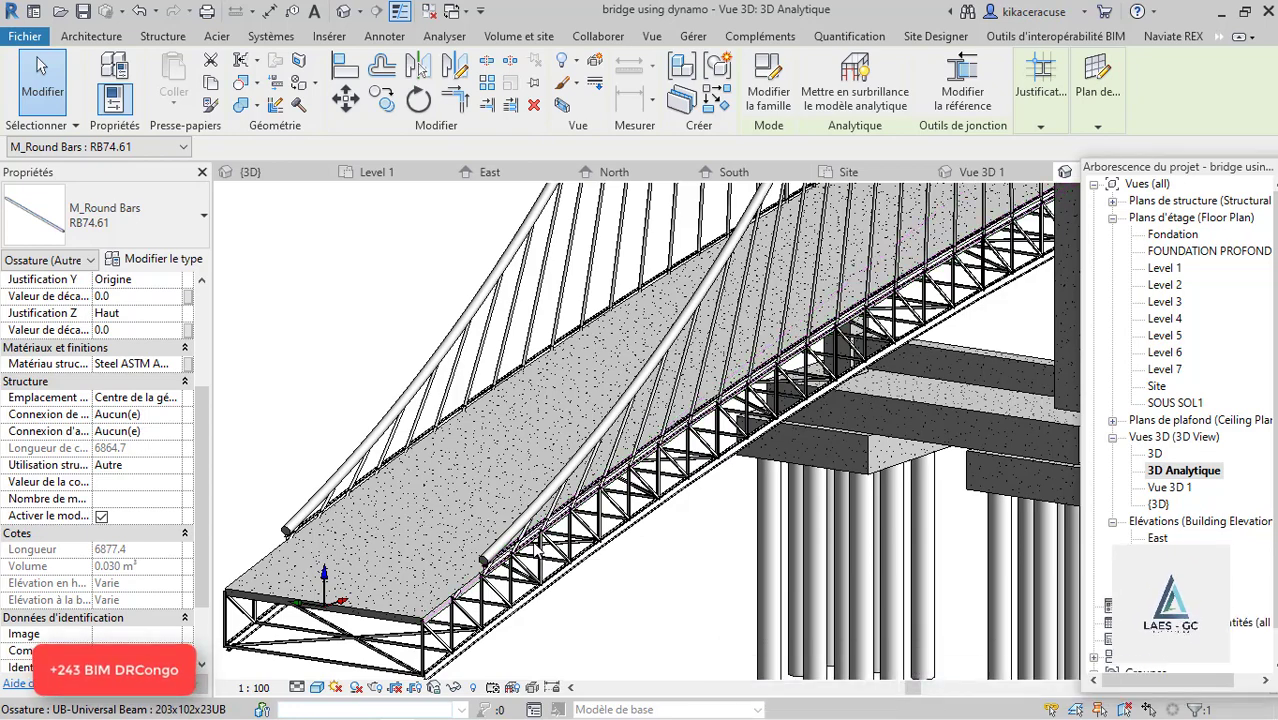
pyautogui.scroll(-10, 515, 543)
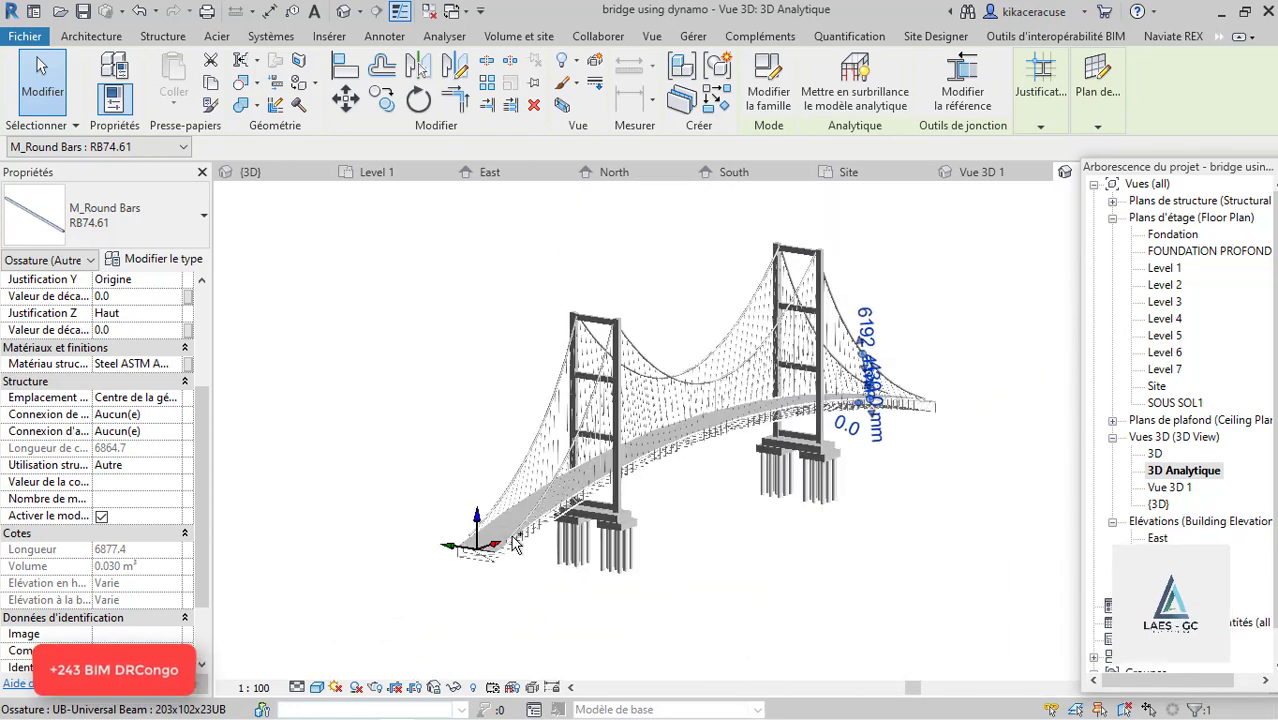
# Step: Examine the pile caps and piles under both towers, finishing with a view of the whole bridge
pyautogui.scroll(10, 615, 546)
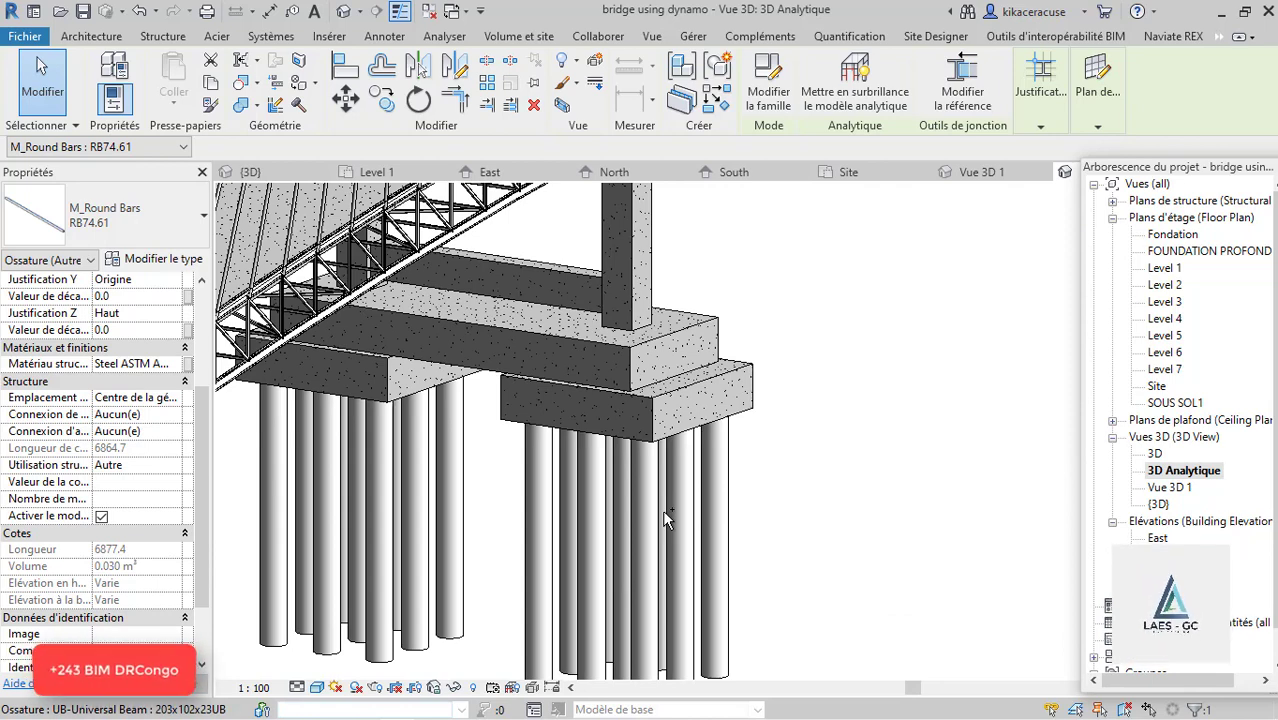
pyautogui.scroll(-10, 614, 502)
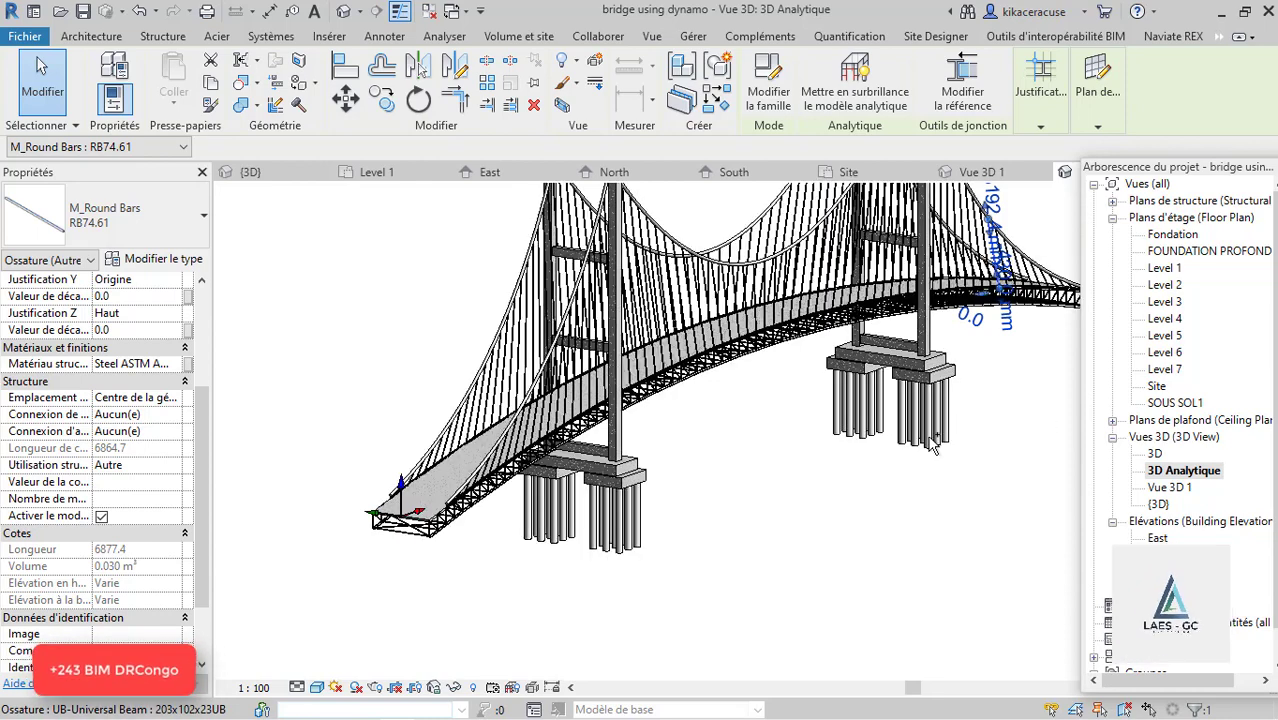
pyautogui.scroll(6, 617, 497)
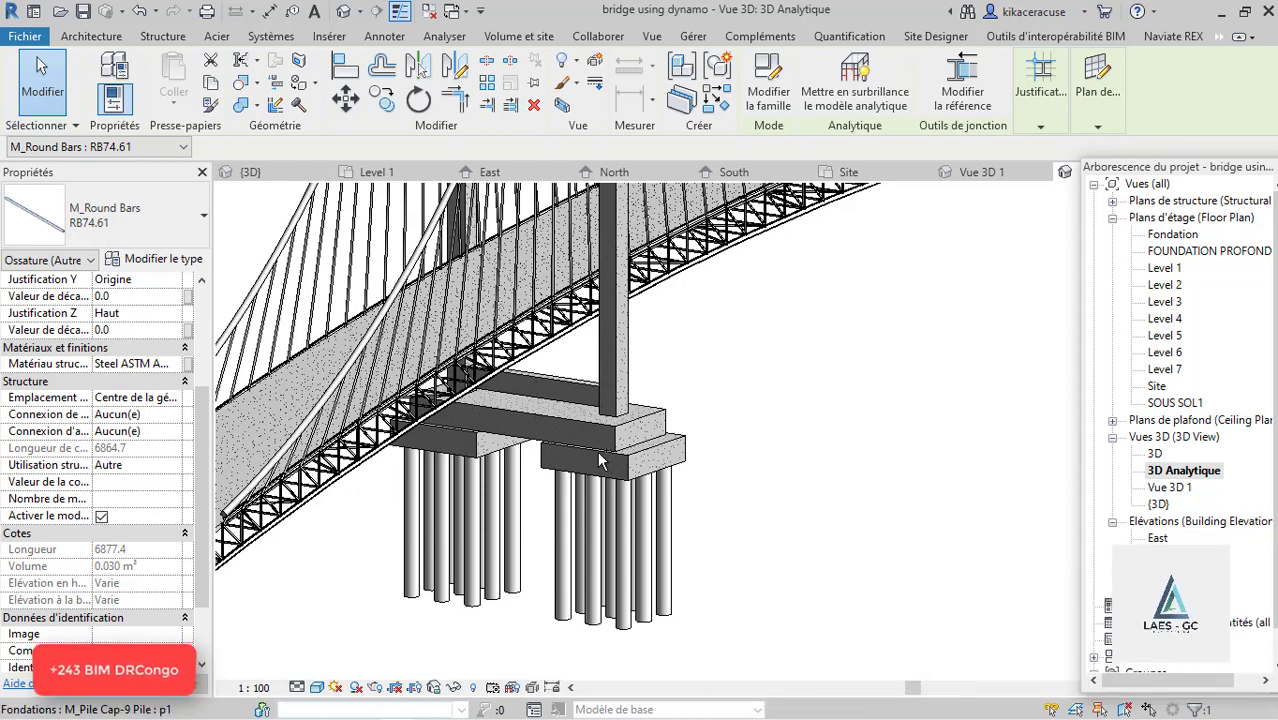
pyautogui.scroll(-3, 638, 435)
pyautogui.scroll(-4, 638, 435)
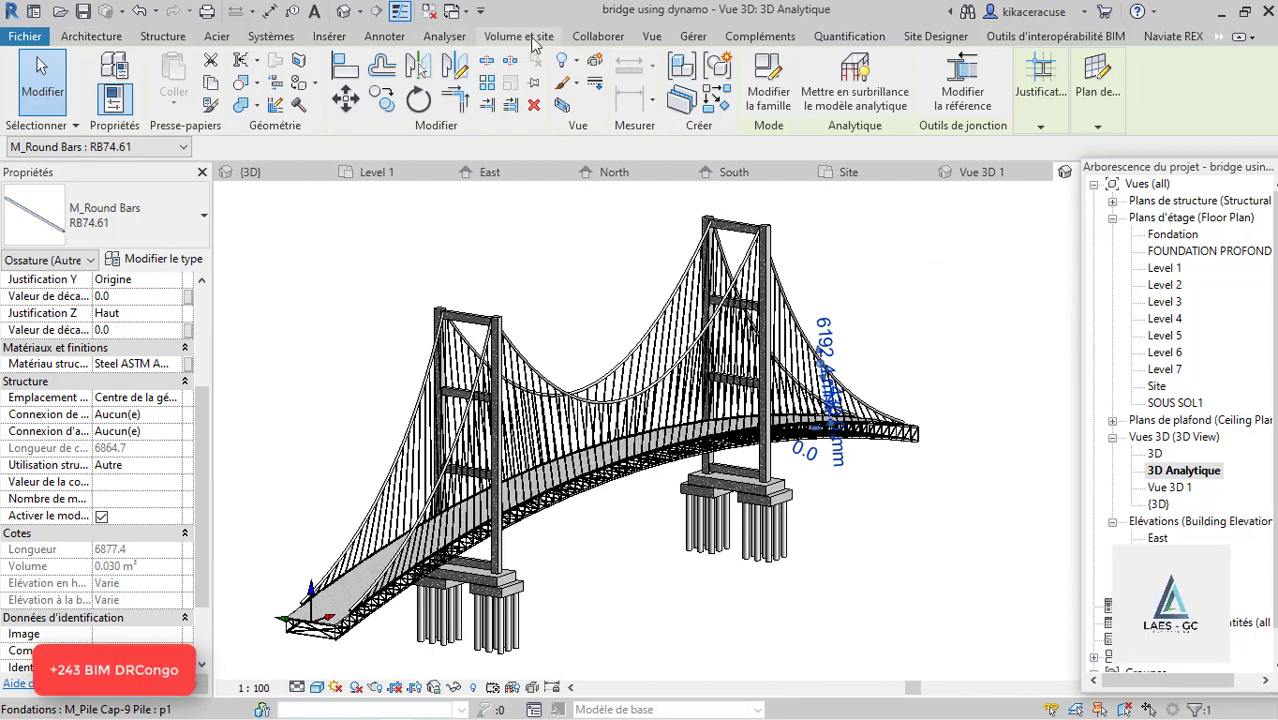
# Step: Locate the structural analysis link to Robot among Revit's analysis tools
pyautogui.click(446, 36)
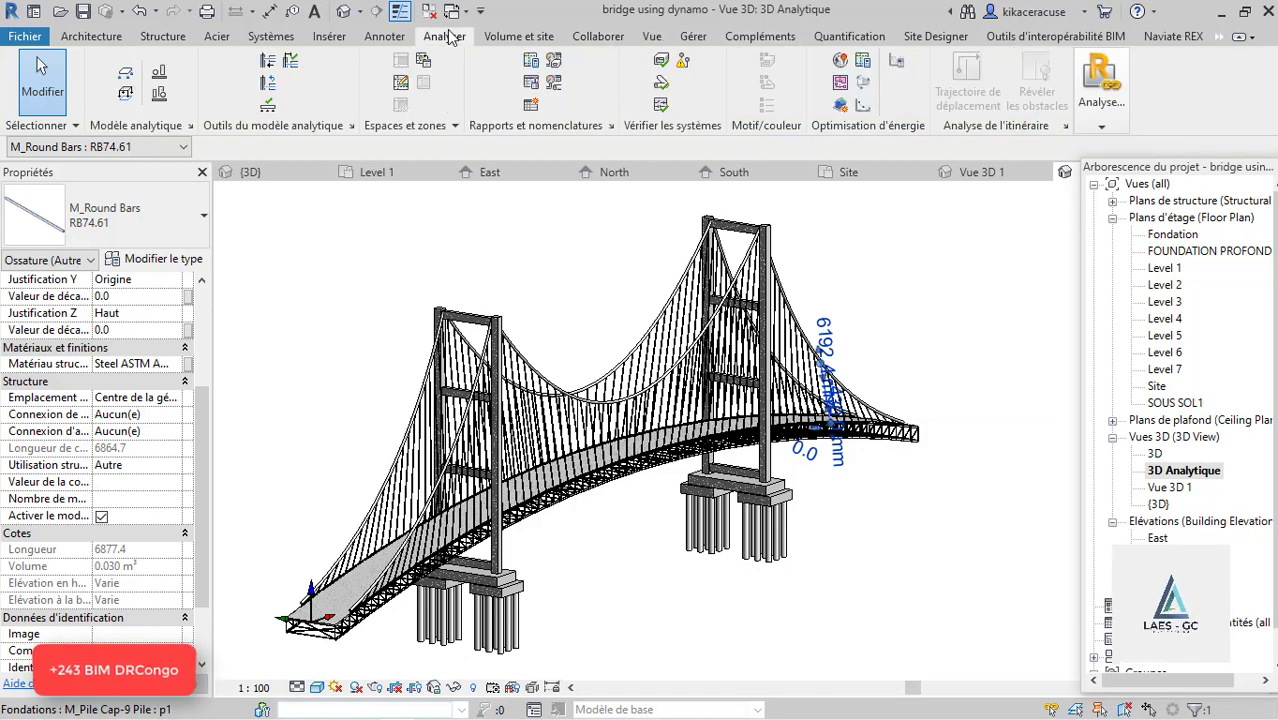
pyautogui.click(1094, 116)
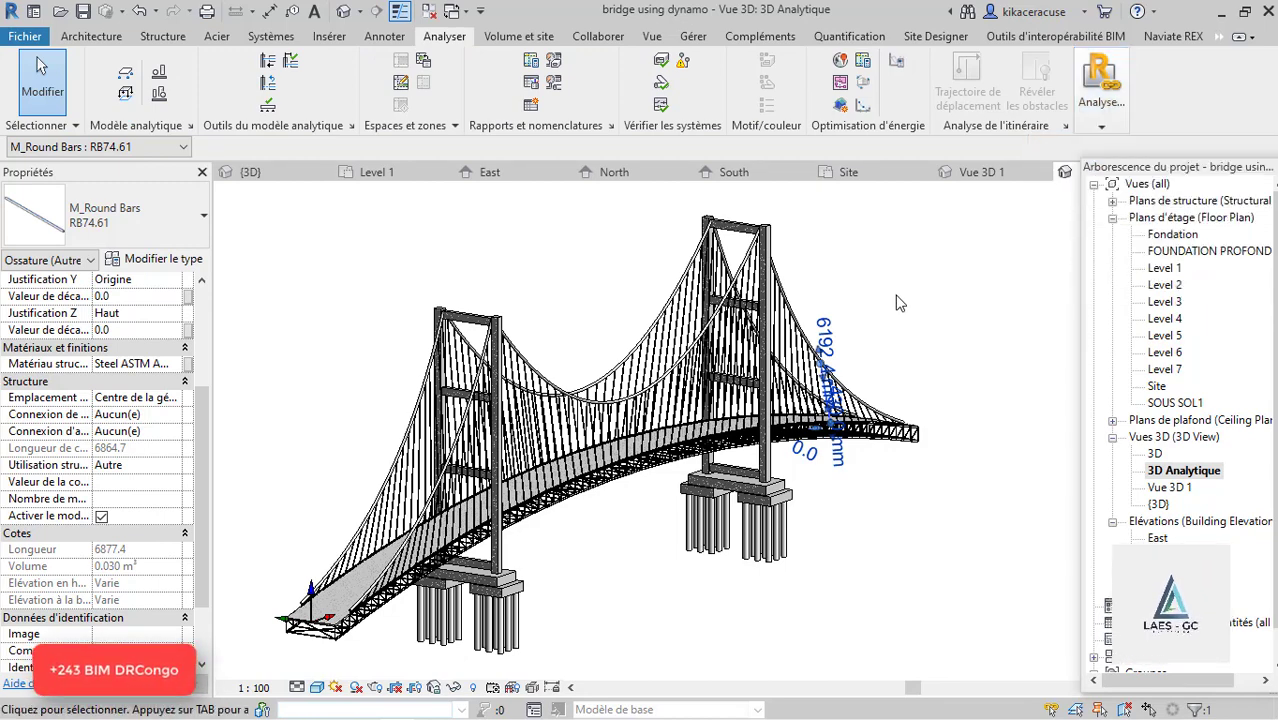
# Step: Switch to Foxit PhantomPDF and view the cover of the Bridge Engineering Handbook volume on Seismic Design
pyautogui.hotkey('alt', 'Tab')
pyautogui.press('Tab')
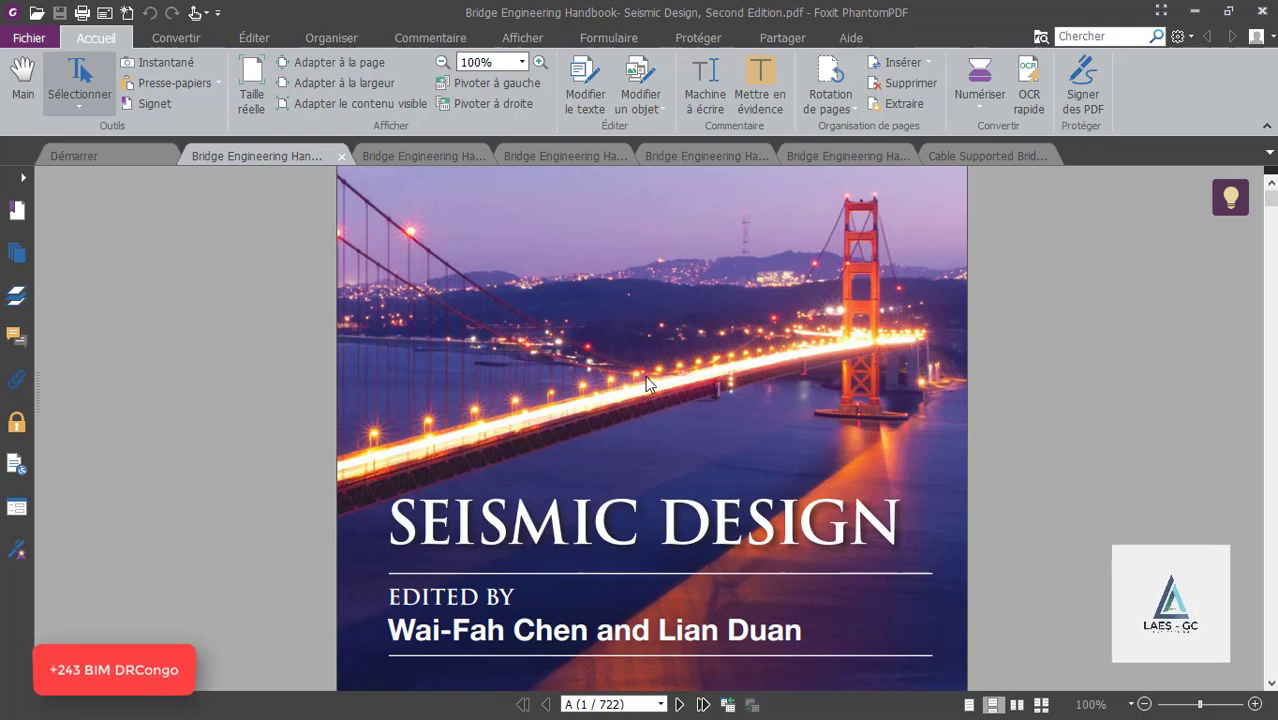
pyautogui.scroll(-3, 628, 438)
pyautogui.scroll(1, 628, 438)
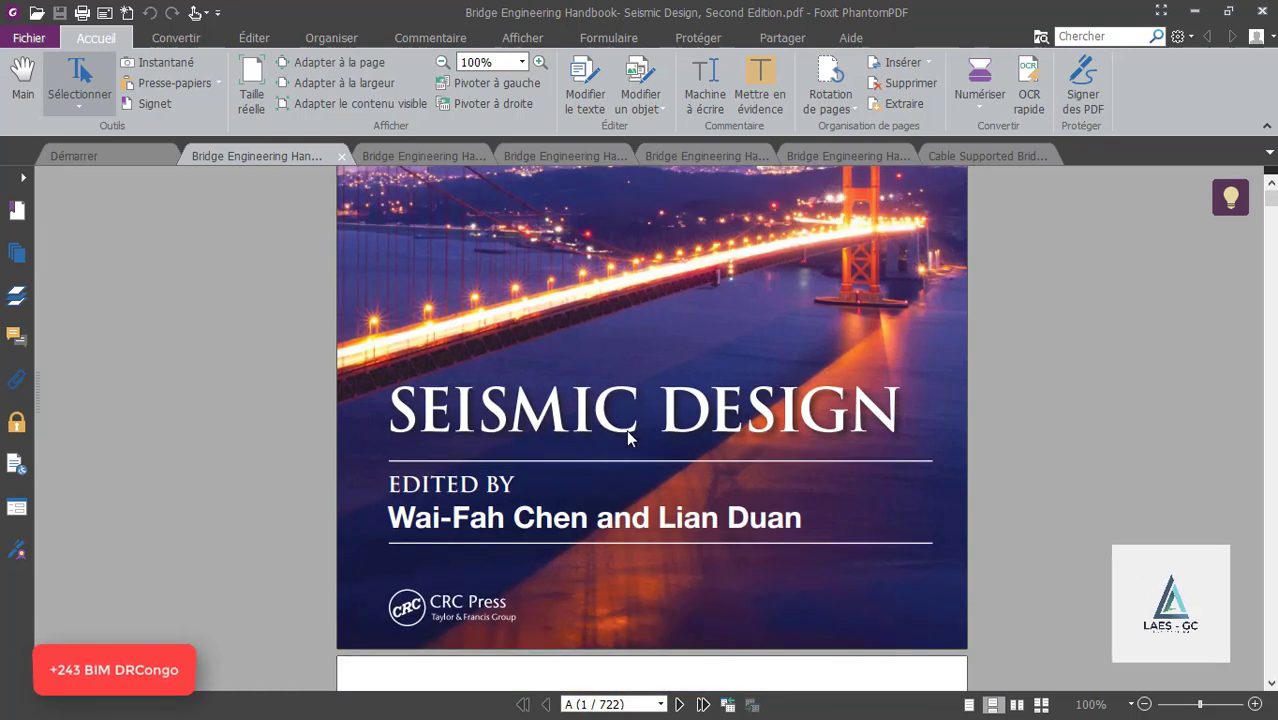
pyautogui.scroll(2, 626, 429)
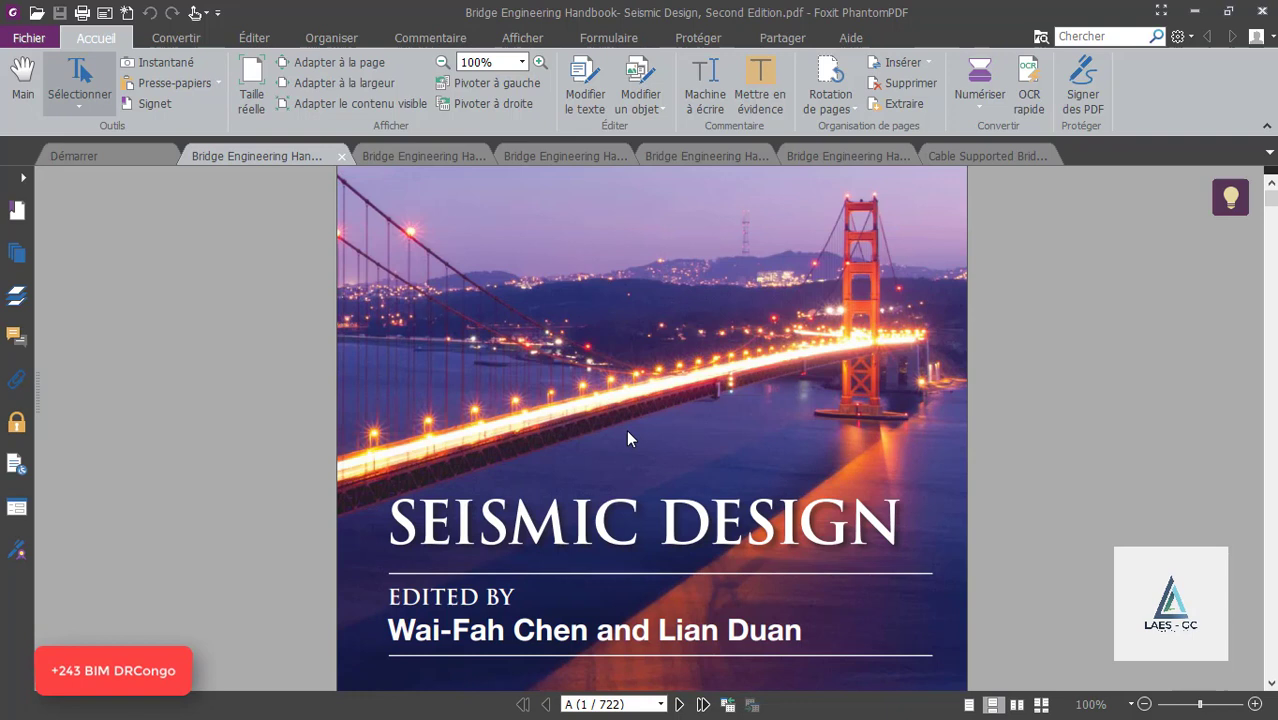
# Step: View the handbook volumes Superstructure Design, Construction and Maintenance, Fundamentals, and Substructure Design in turn
pyautogui.click(421, 158)
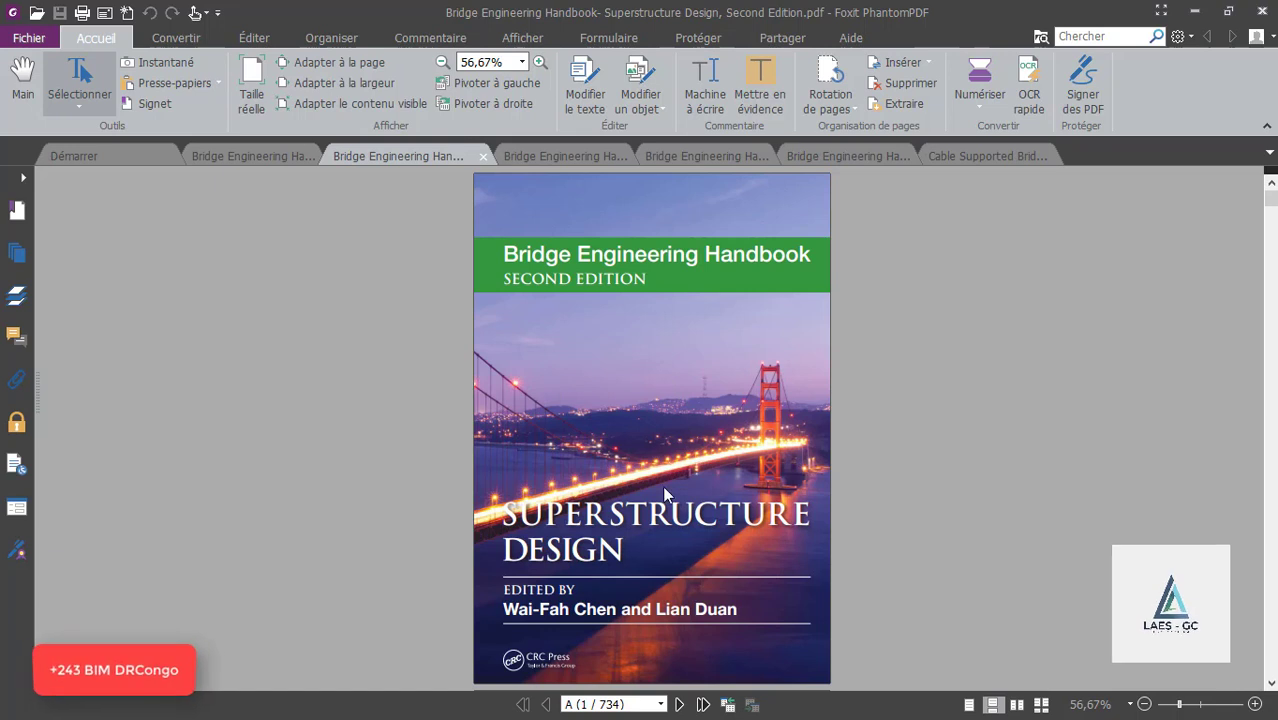
pyautogui.click(557, 159)
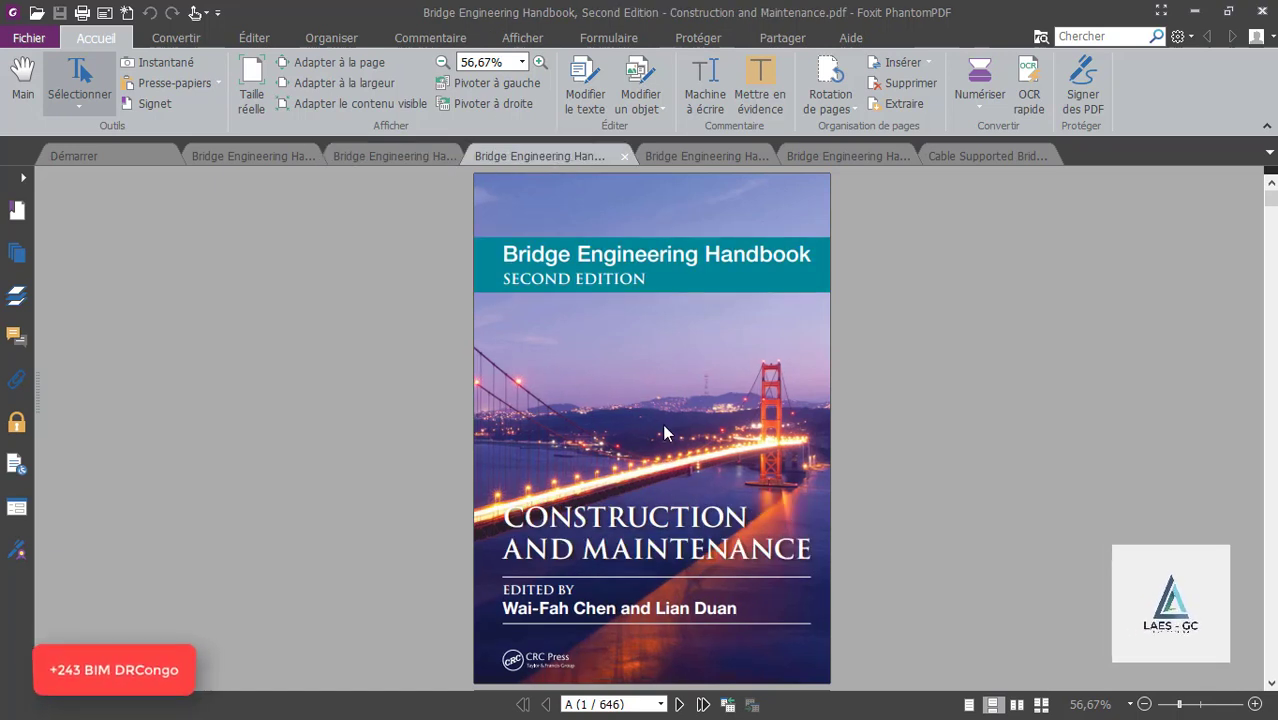
pyautogui.click(708, 157)
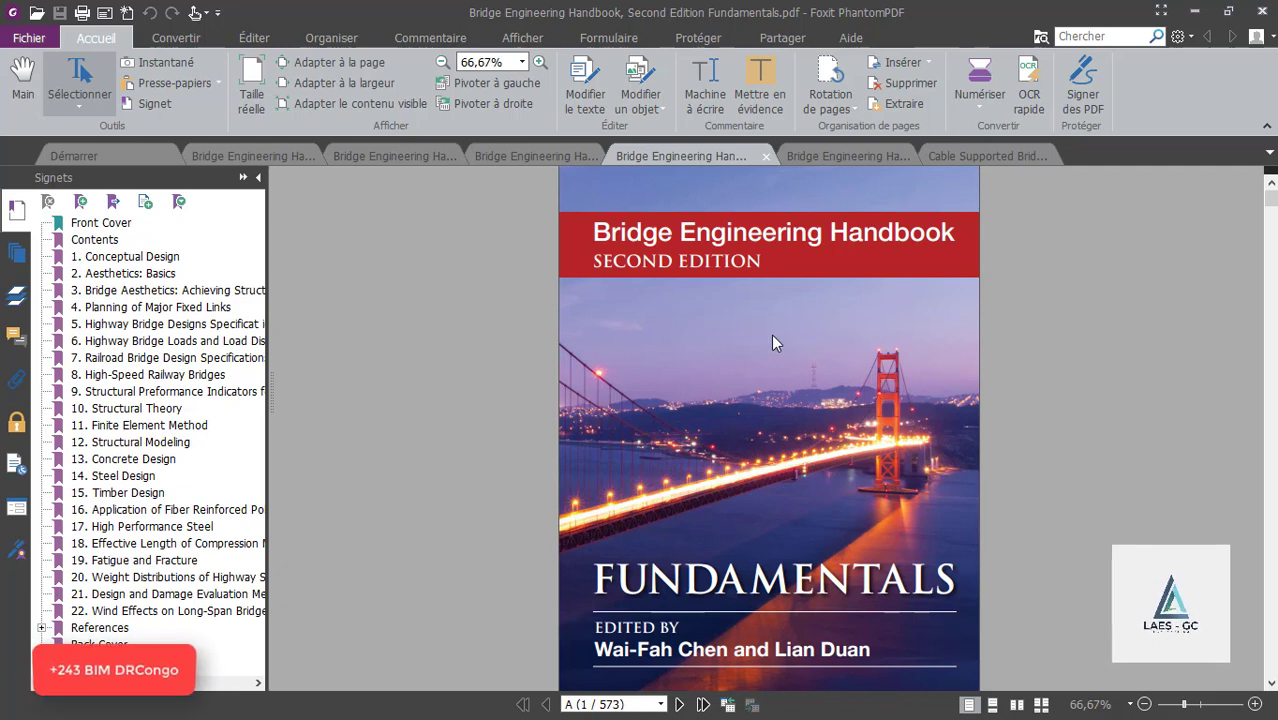
pyautogui.click(843, 154)
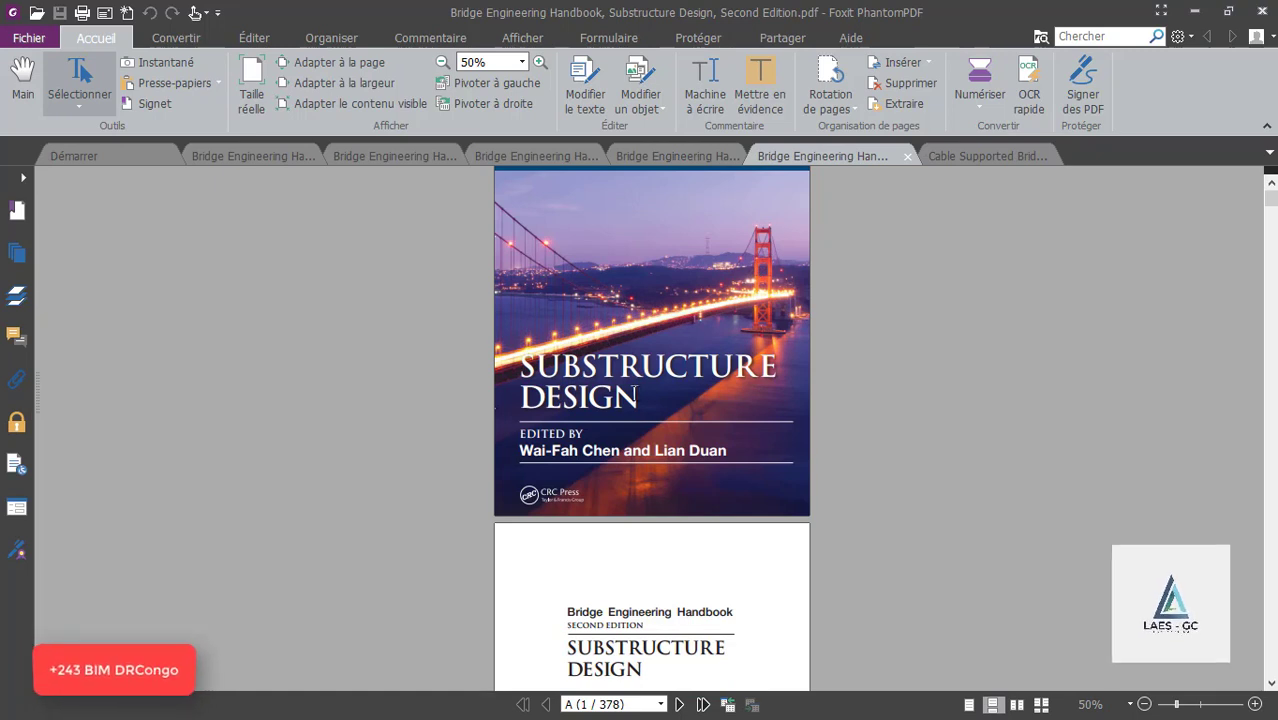
# Step: View the cover of Cable Supported Bridges: Concept and Design, Third Edition, and its title page on page 3
pyautogui.click(969, 156)
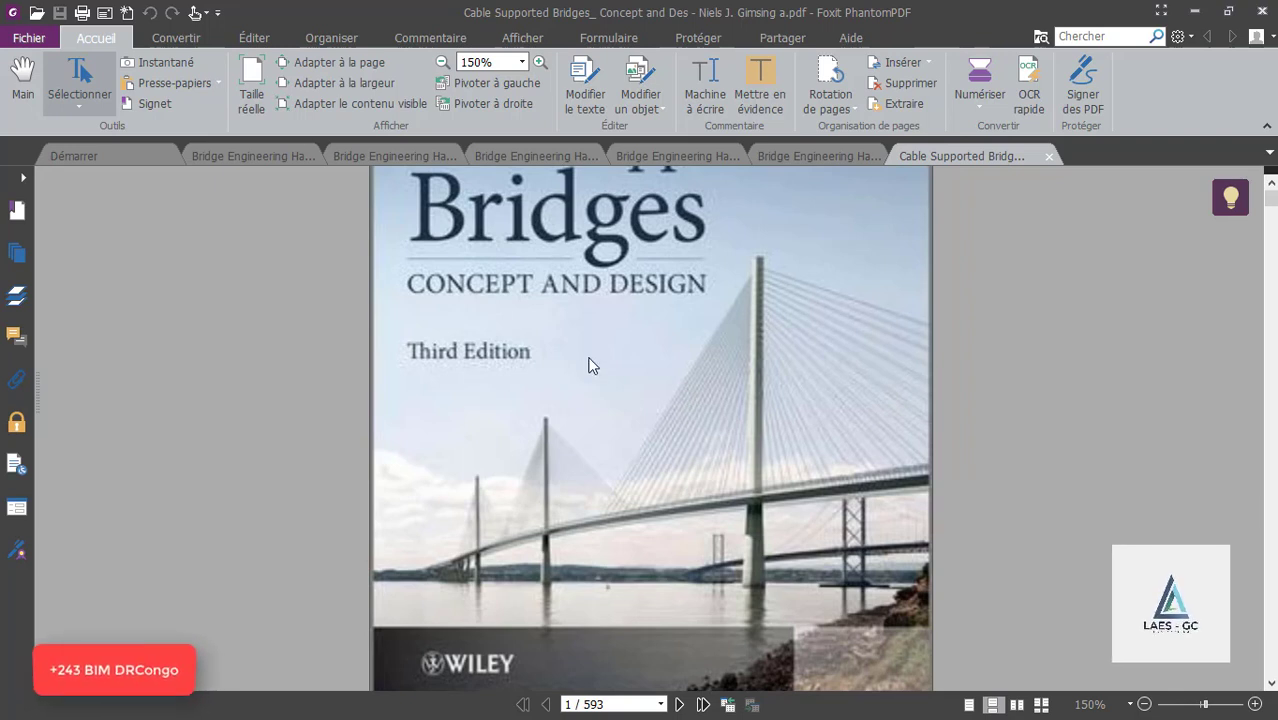
pyautogui.scroll(-3, 590, 358)
pyautogui.scroll(5, 590, 362)
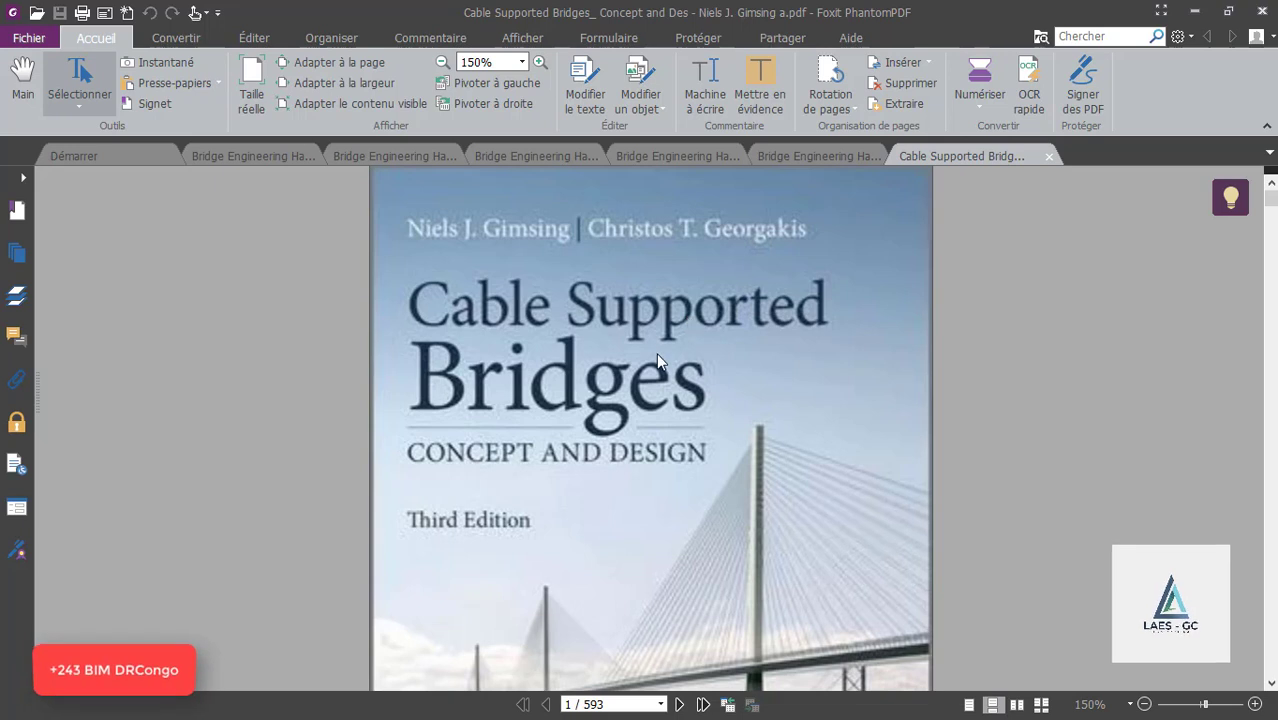
pyautogui.scroll(-3, 666, 373)
pyautogui.scroll(2, 666, 375)
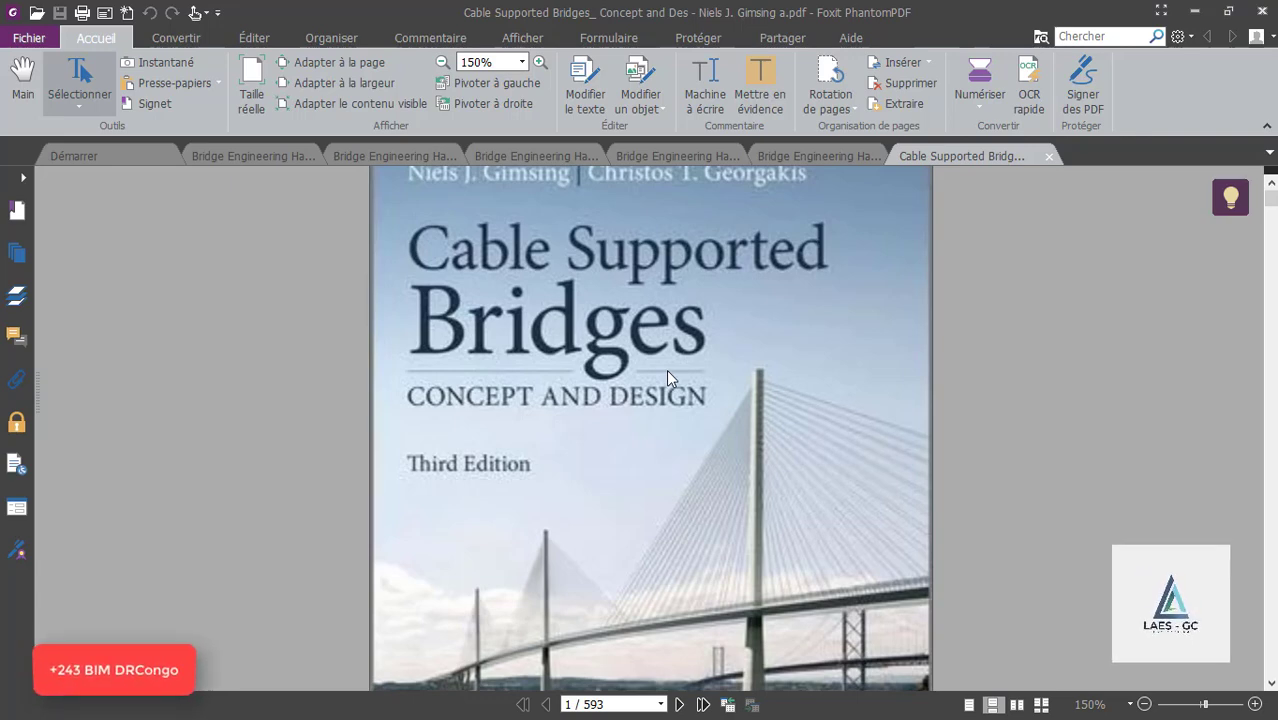
pyautogui.scroll(-10, 666, 369)
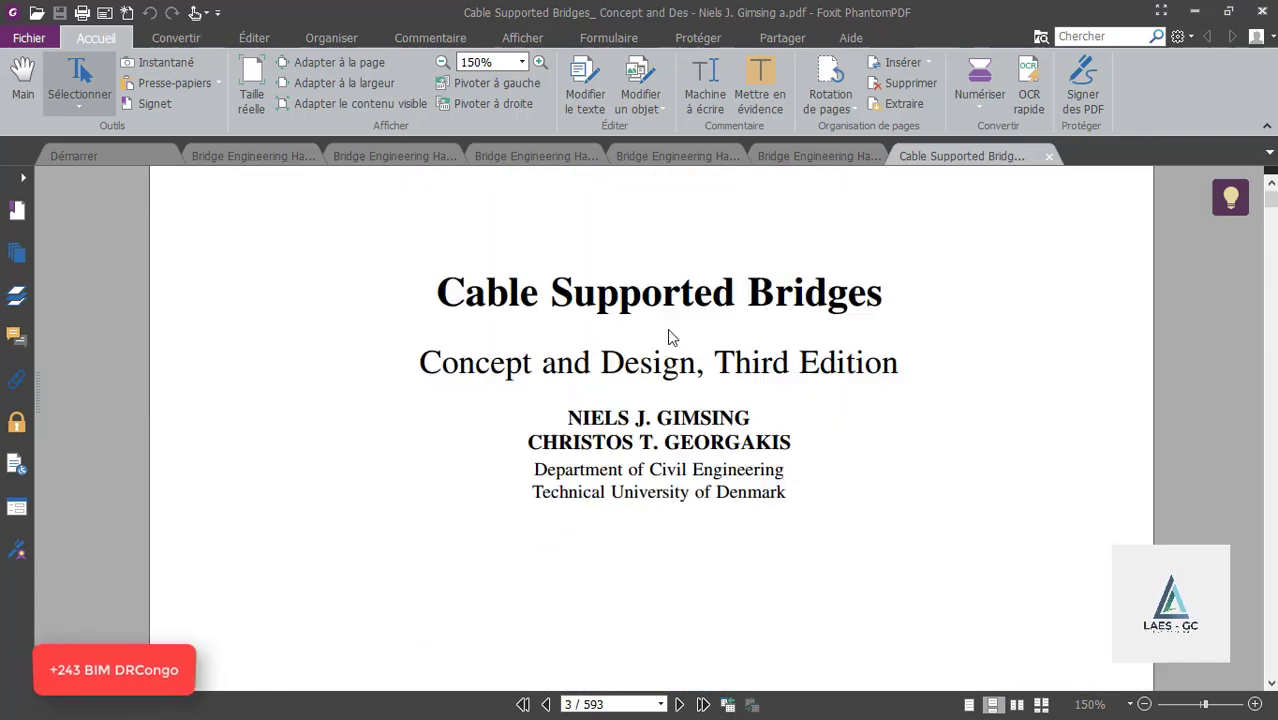
# Step: Return to the first-page cover of Cable Supported Bridges, and switch back to the bridge model in Revit
pyautogui.scroll(10, 670, 336)
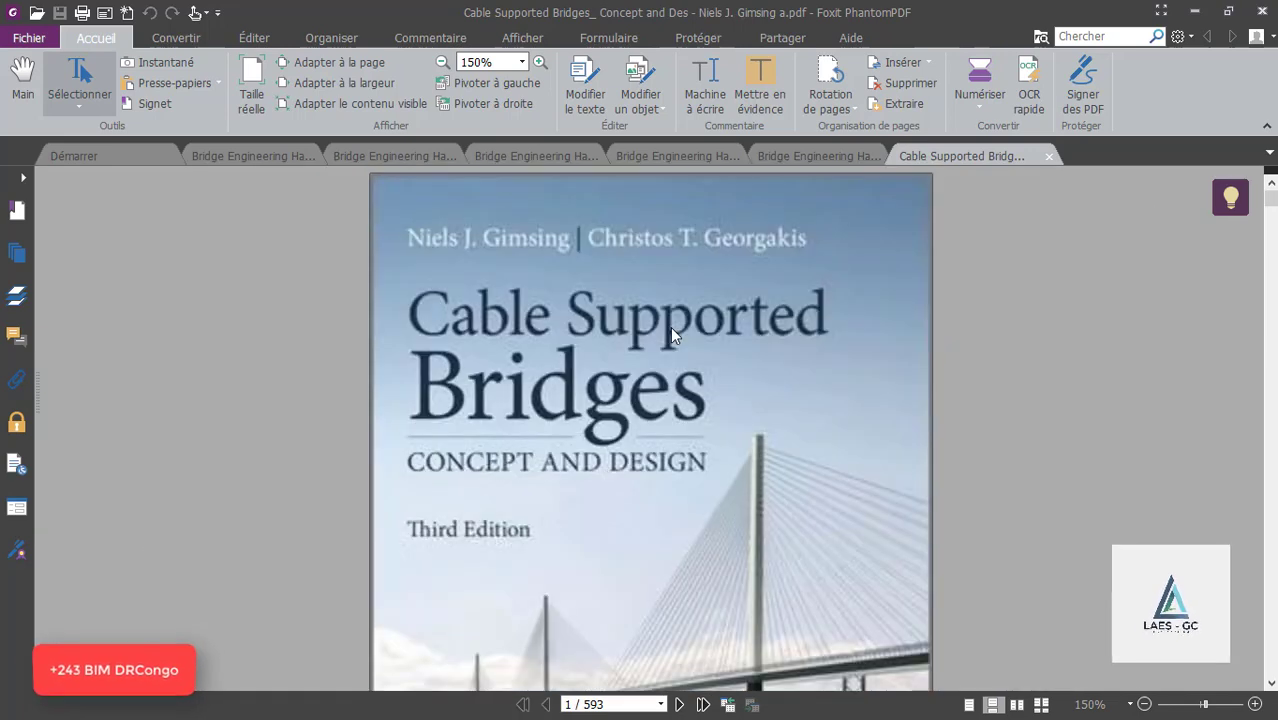
pyautogui.click(1200, 20)
pyautogui.scroll(4, 462, 462)
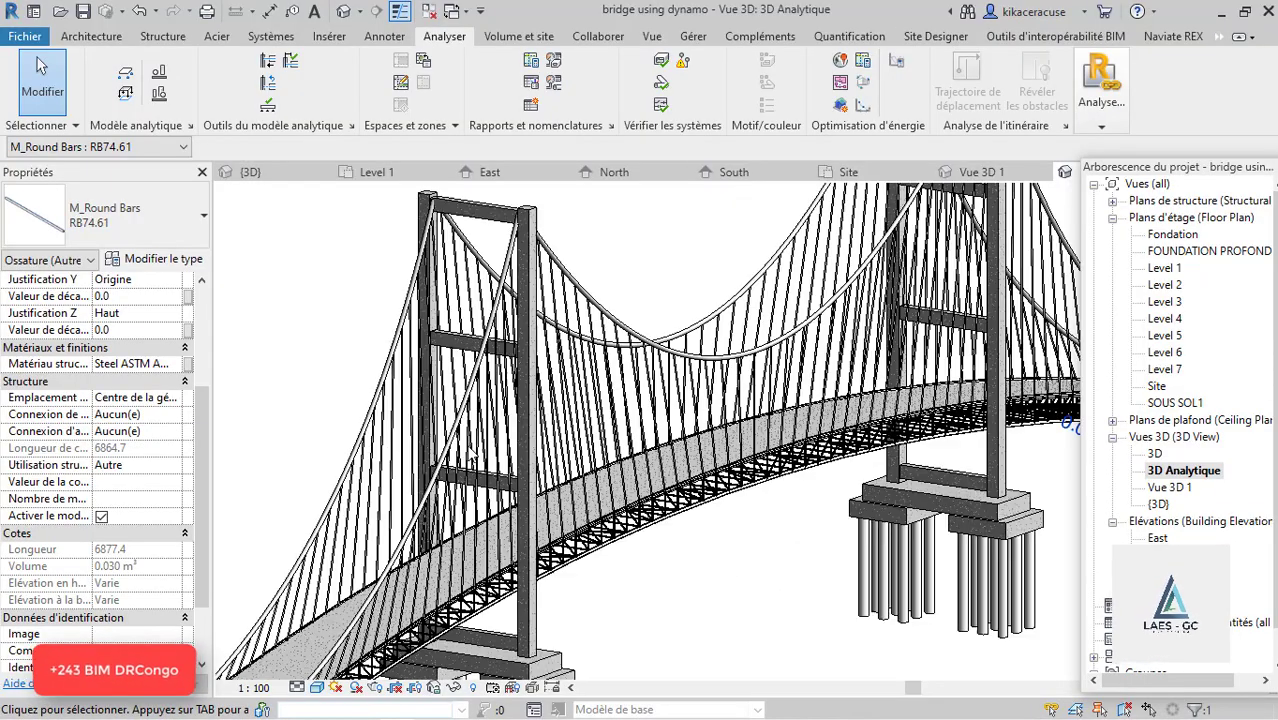
# Step: Send the bridge model from Revit to Robot Structural Analysis using direct integration
pyautogui.moveTo(1104, 136)
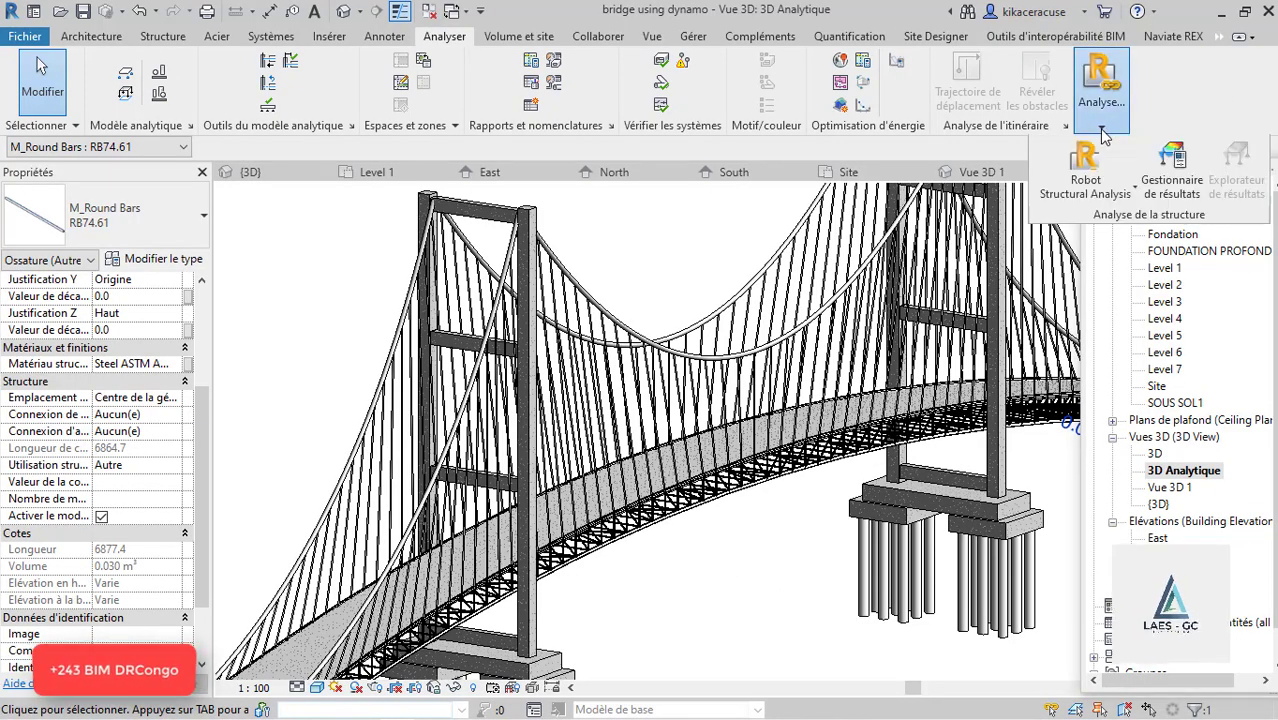
pyautogui.click(1110, 196)
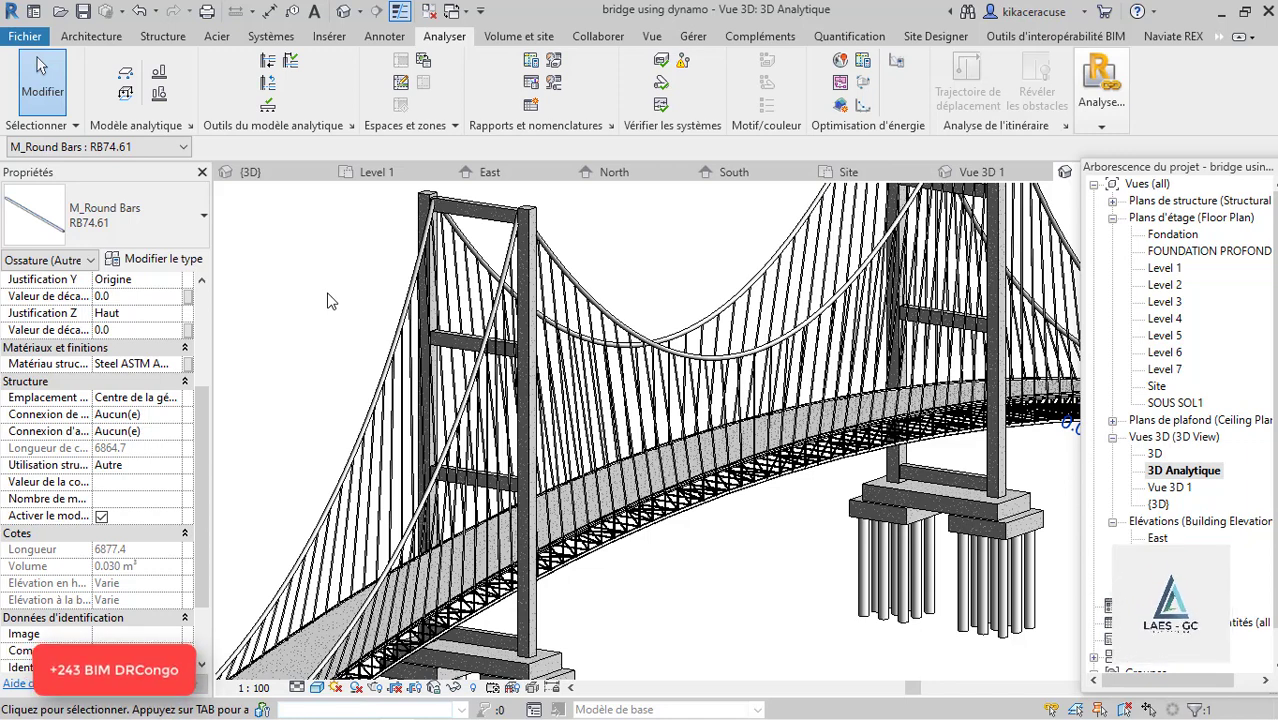
pyautogui.scroll(-2, 331, 301)
pyautogui.scroll(-3, 393, 395)
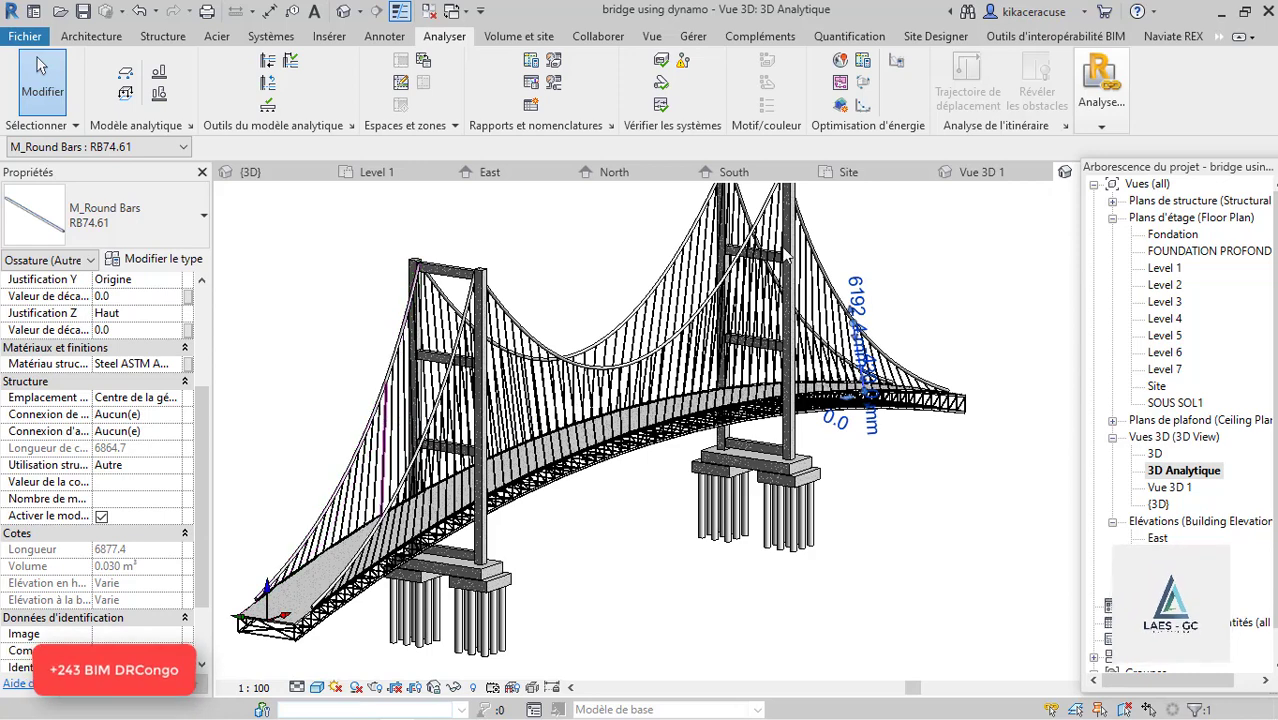
pyautogui.click(1105, 123)
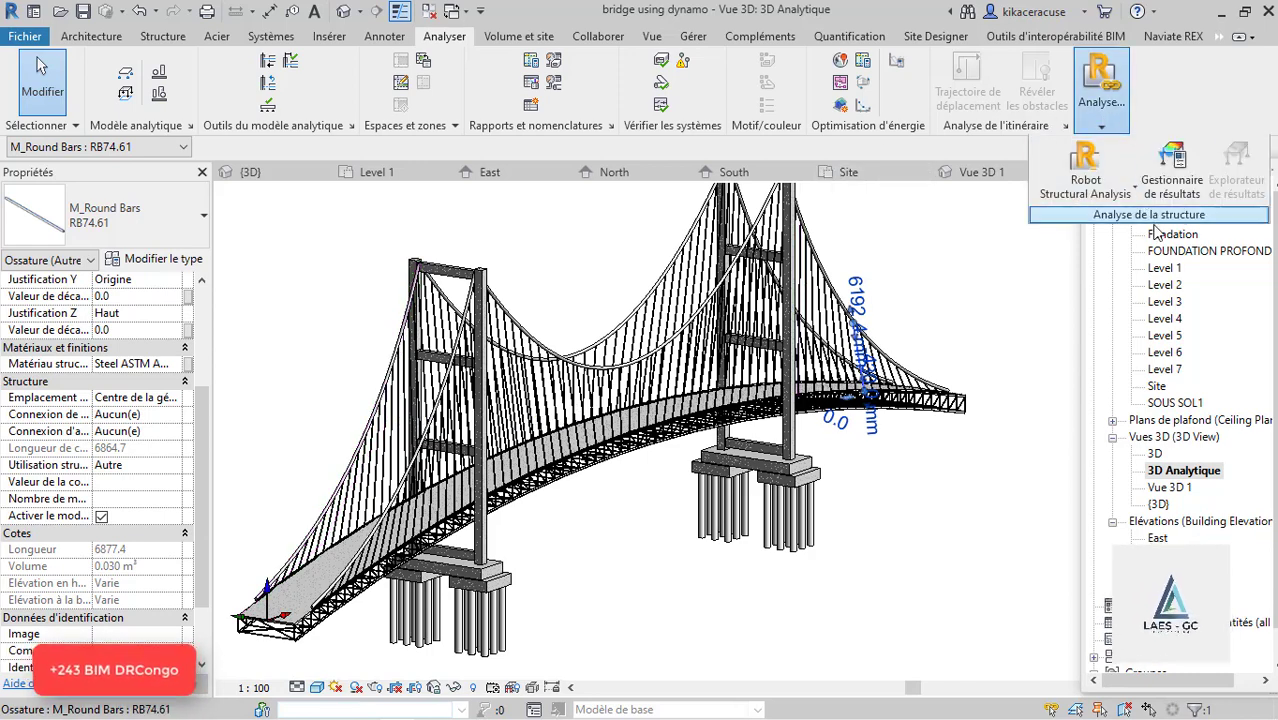
pyautogui.click(1130, 196)
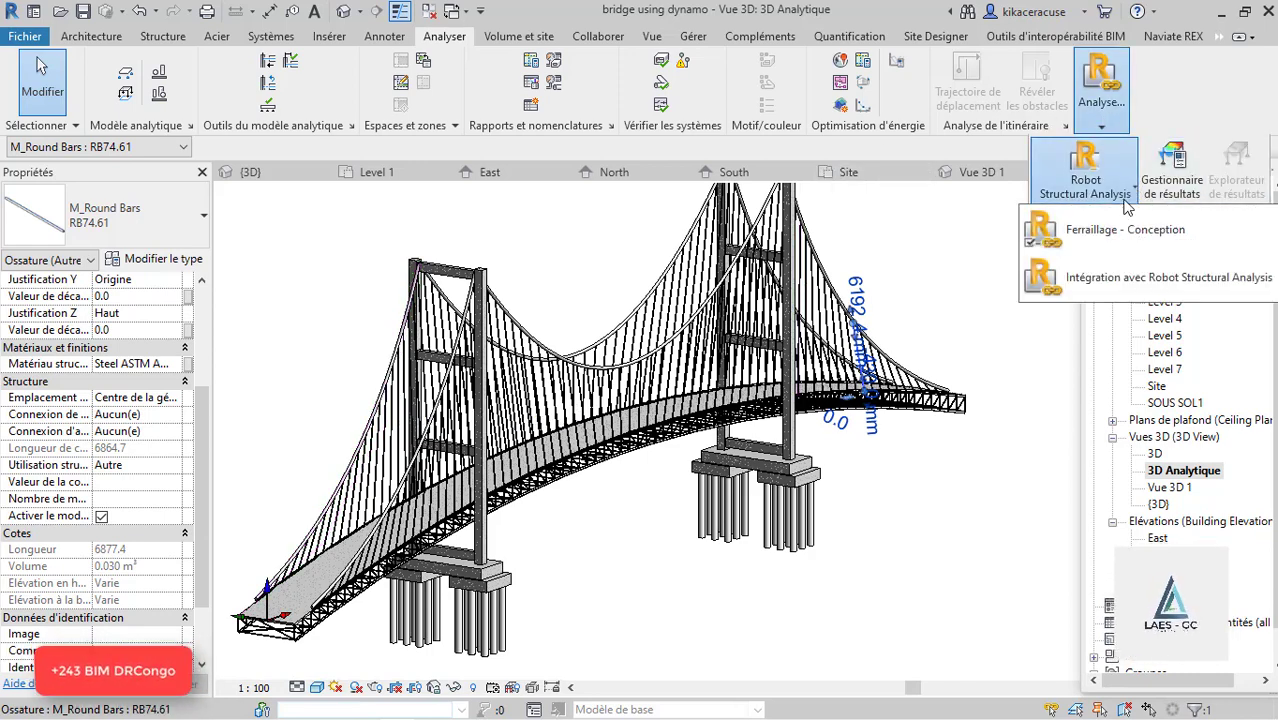
pyautogui.click(1115, 282)
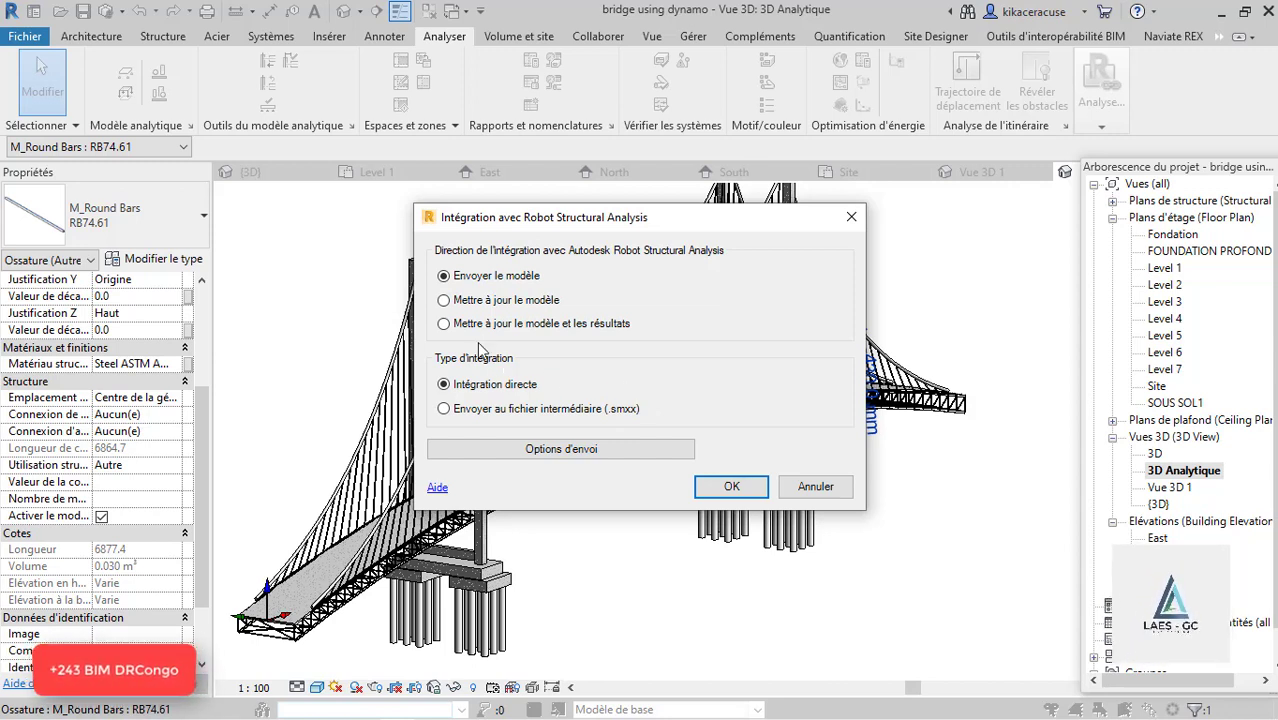
pyautogui.click(732, 487)
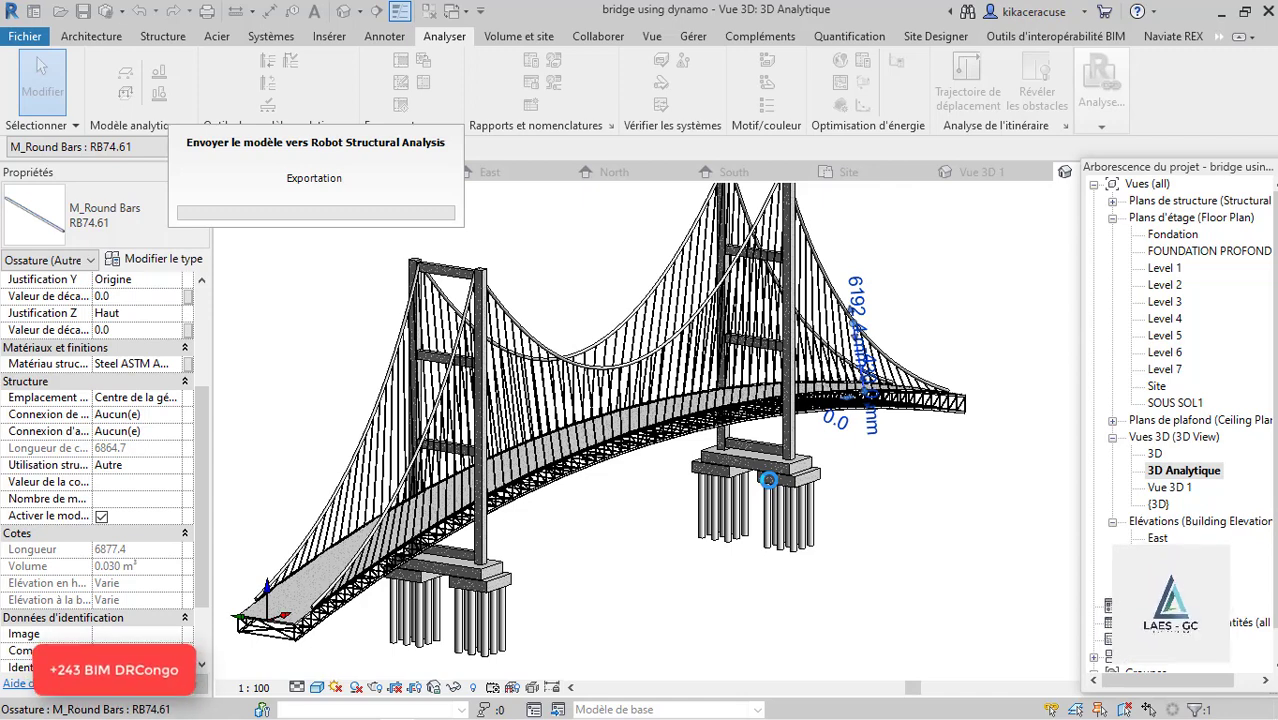
# Step: Switch to SOFiSTiK Structural Desktop during the export and view its bridge model from different angles
pyautogui.hotkey('alt', 'Tab')
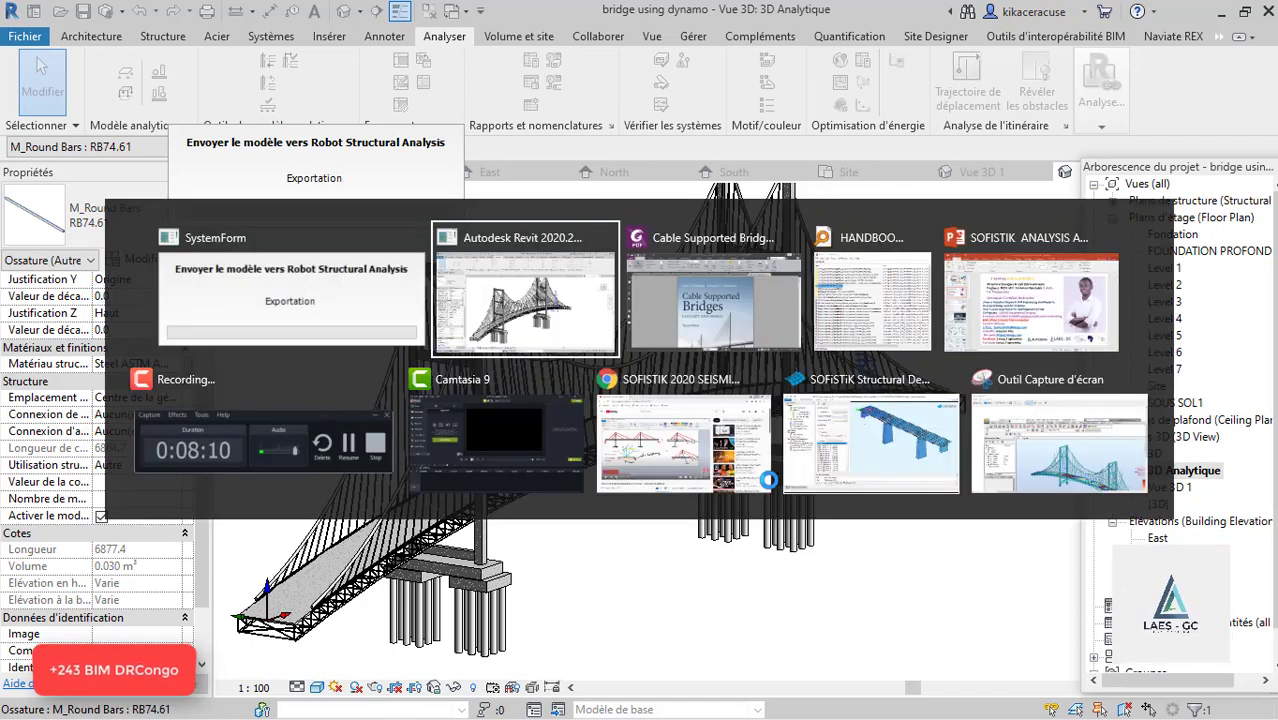
pyautogui.click(867, 427)
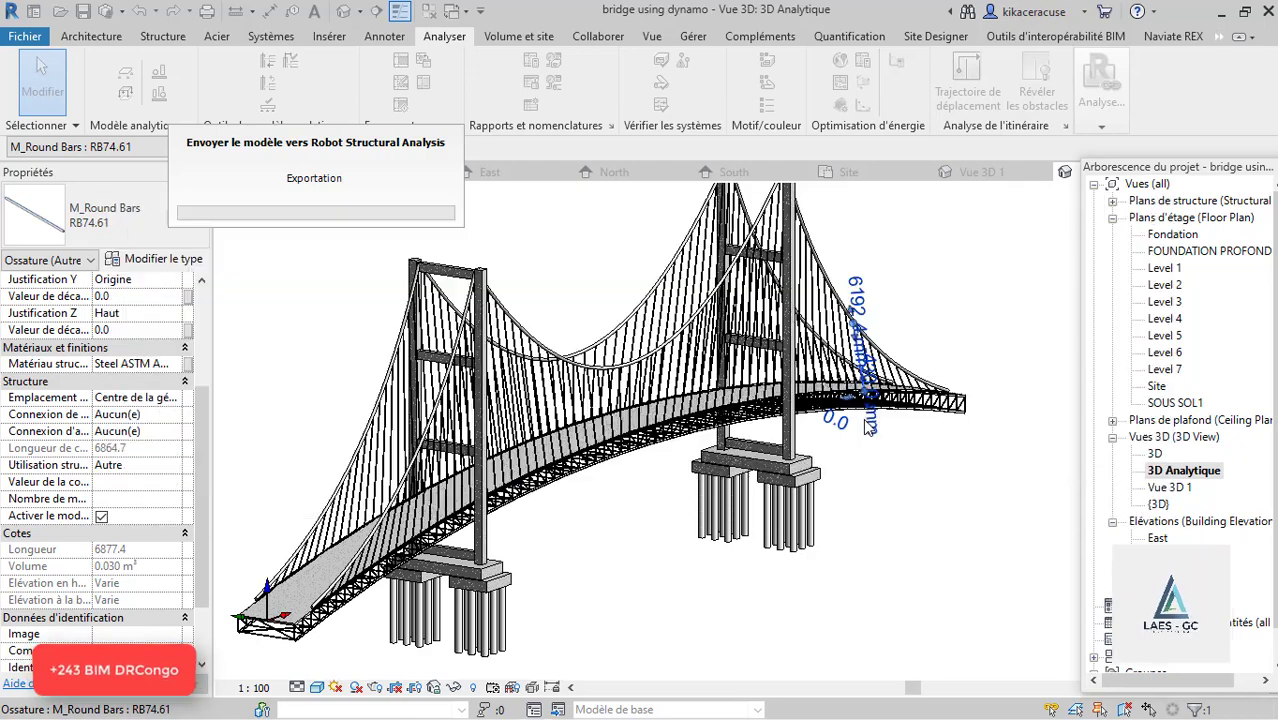
pyautogui.scroll(-3, 641, 449)
pyautogui.scroll(4, 872, 334)
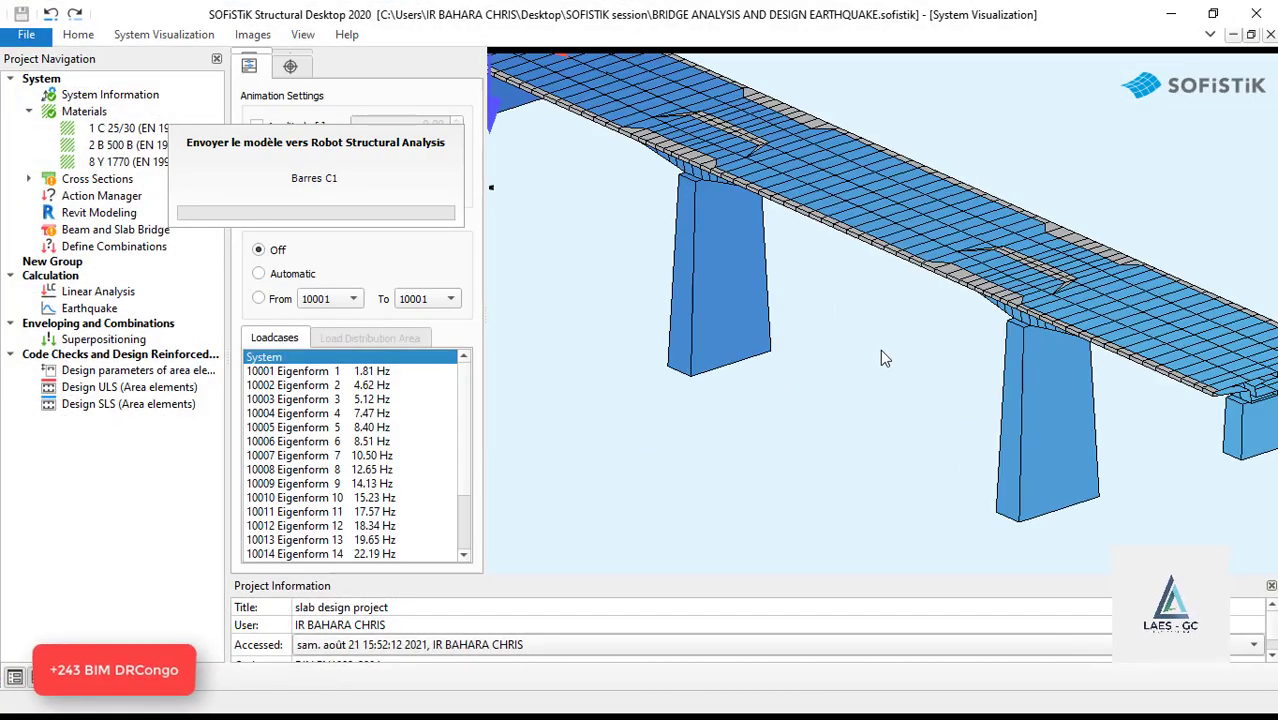
pyautogui.moveTo(878, 329); pyautogui.dragTo(762, 405, button='middle')
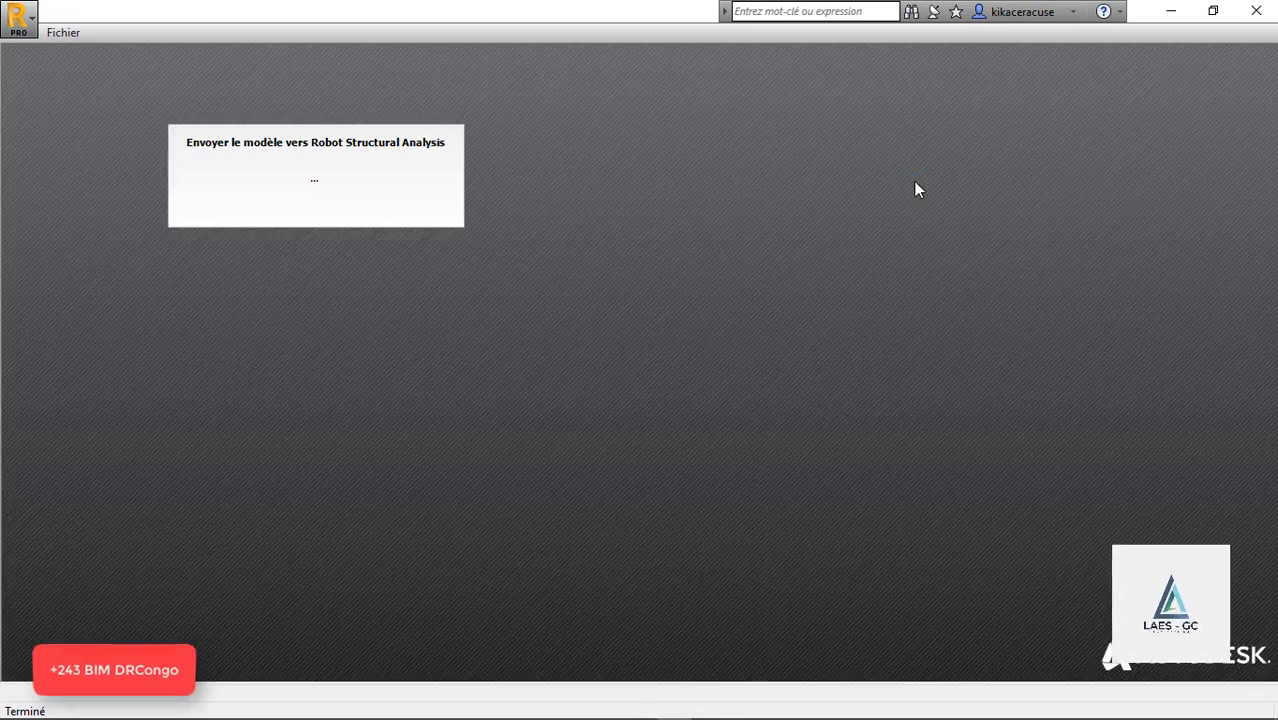
pyautogui.hotkey('alt', 'Tab')
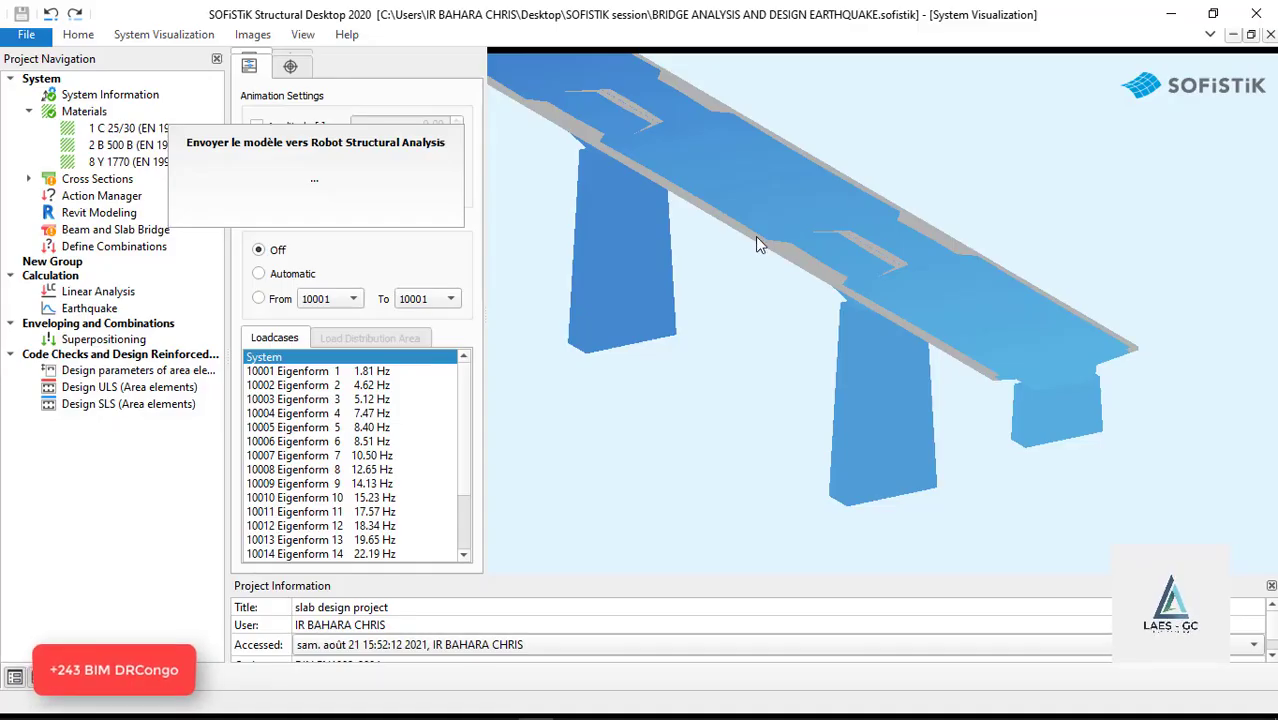
pyautogui.moveTo(755, 236); pyautogui.dragTo(973, 347, button='middle')
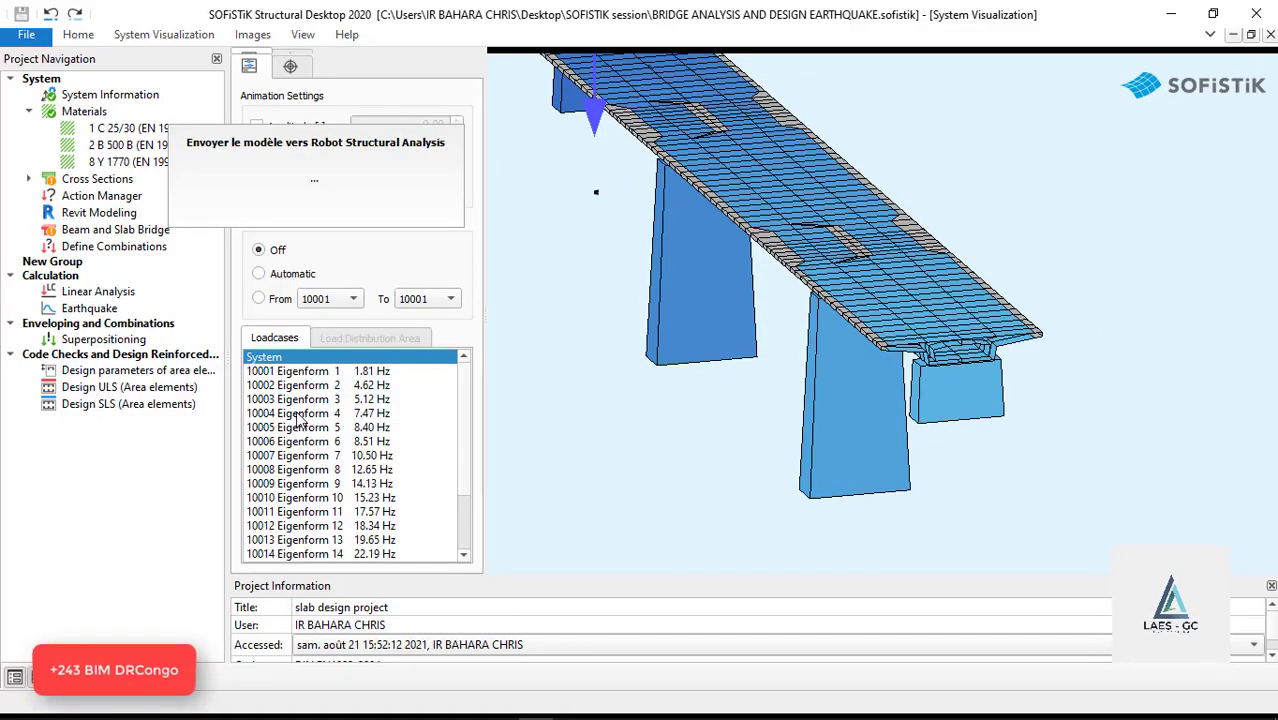
# Step: View the bridge's deformed shapes for loadcases Eigenform 4, 9, 18 and 20 in turn
pyautogui.click(297, 416)
pyautogui.scroll(-3, 812, 420)
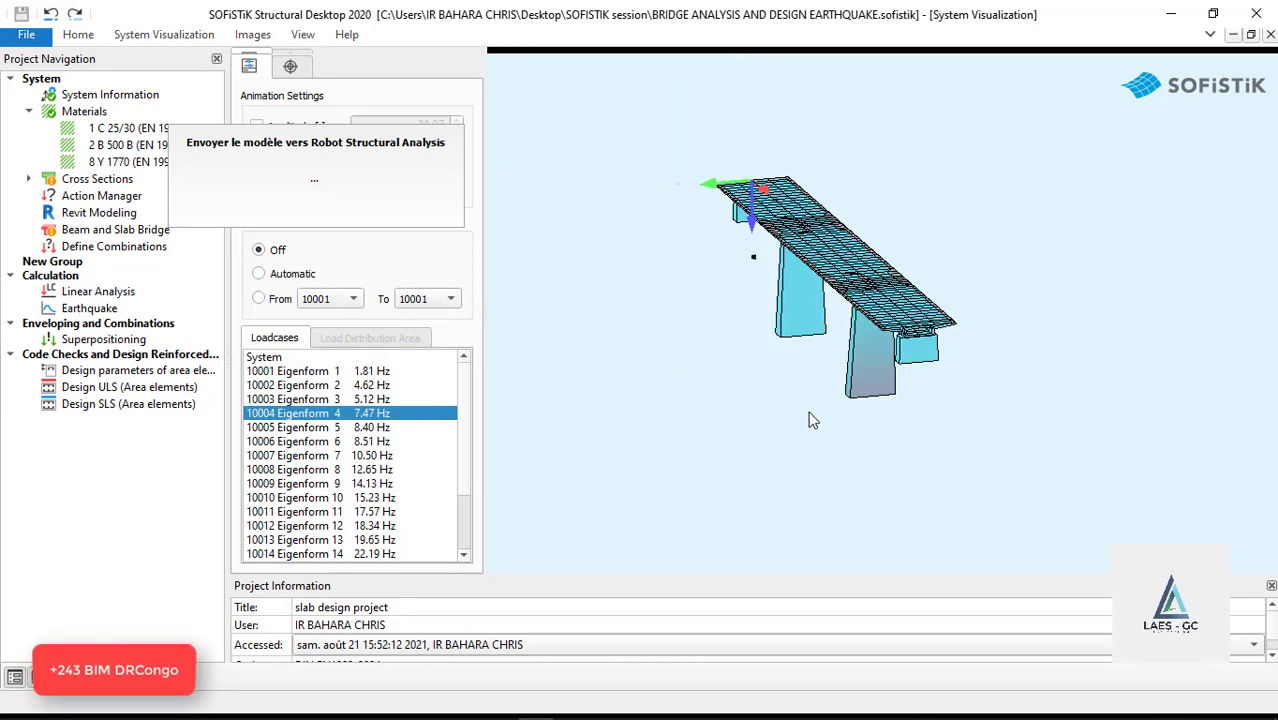
pyautogui.moveTo(812, 420); pyautogui.dragTo(924, 395, button='middle')
pyautogui.click(305, 484)
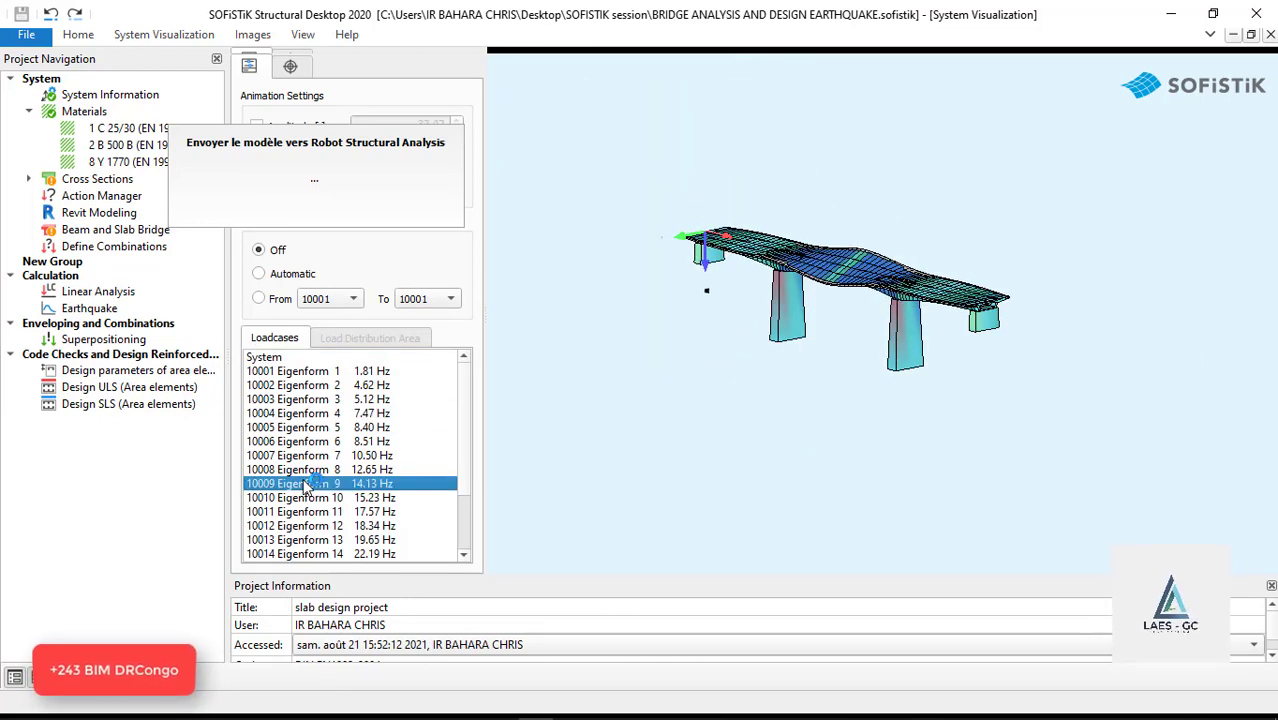
pyautogui.scroll(-2, 320, 520)
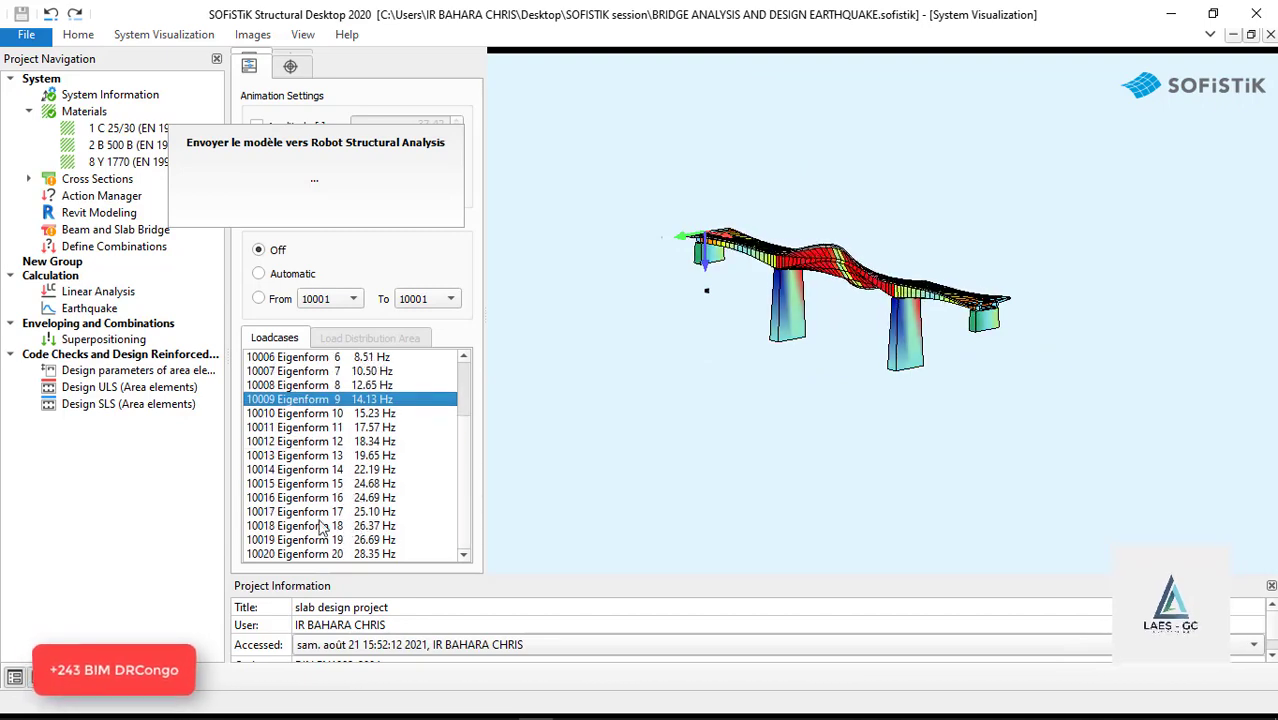
pyautogui.click(318, 526)
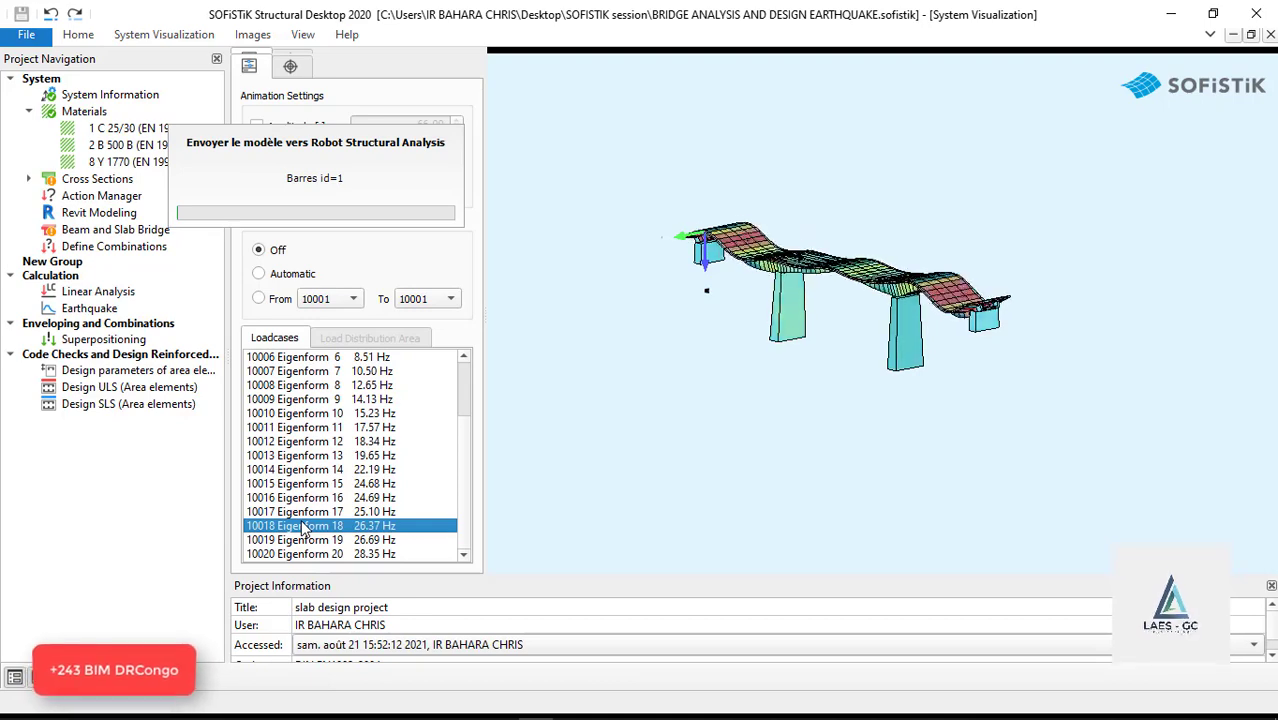
pyautogui.click(333, 555)
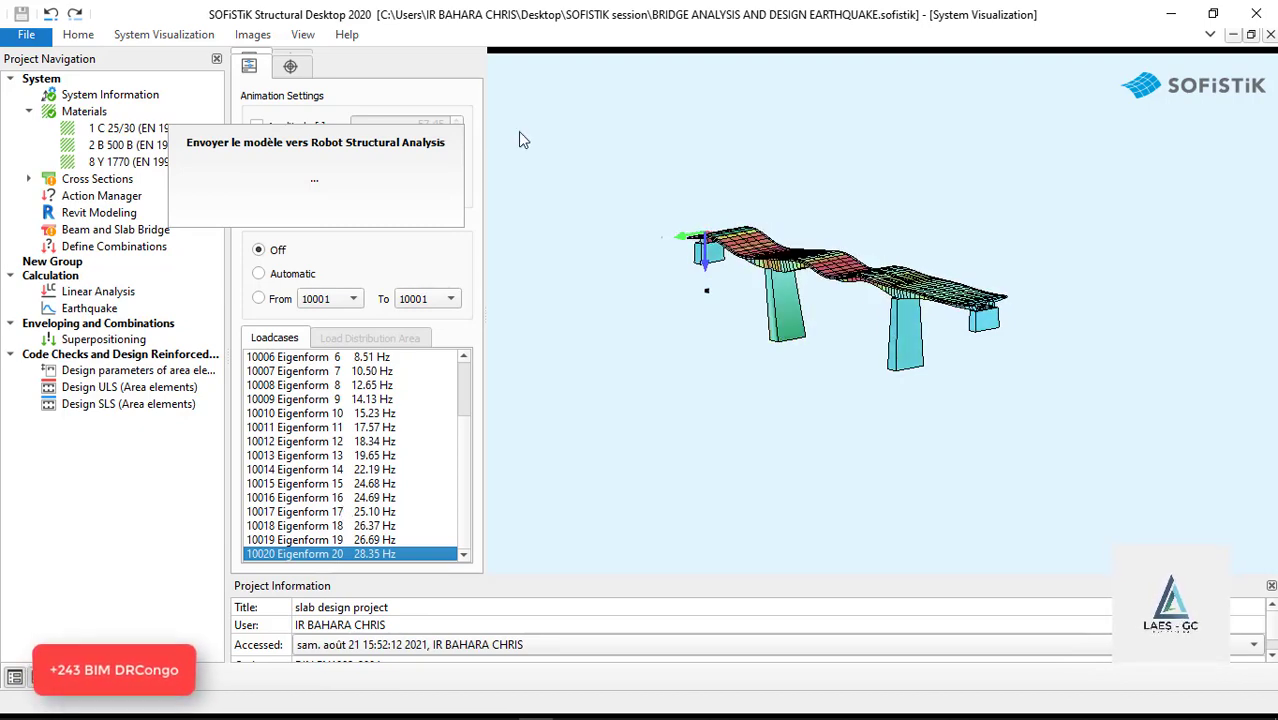
# Step: Switch to Robot to view the transferred bridge, and close the export notice in Revit without consulting the message list
pyautogui.click(1182, 6)
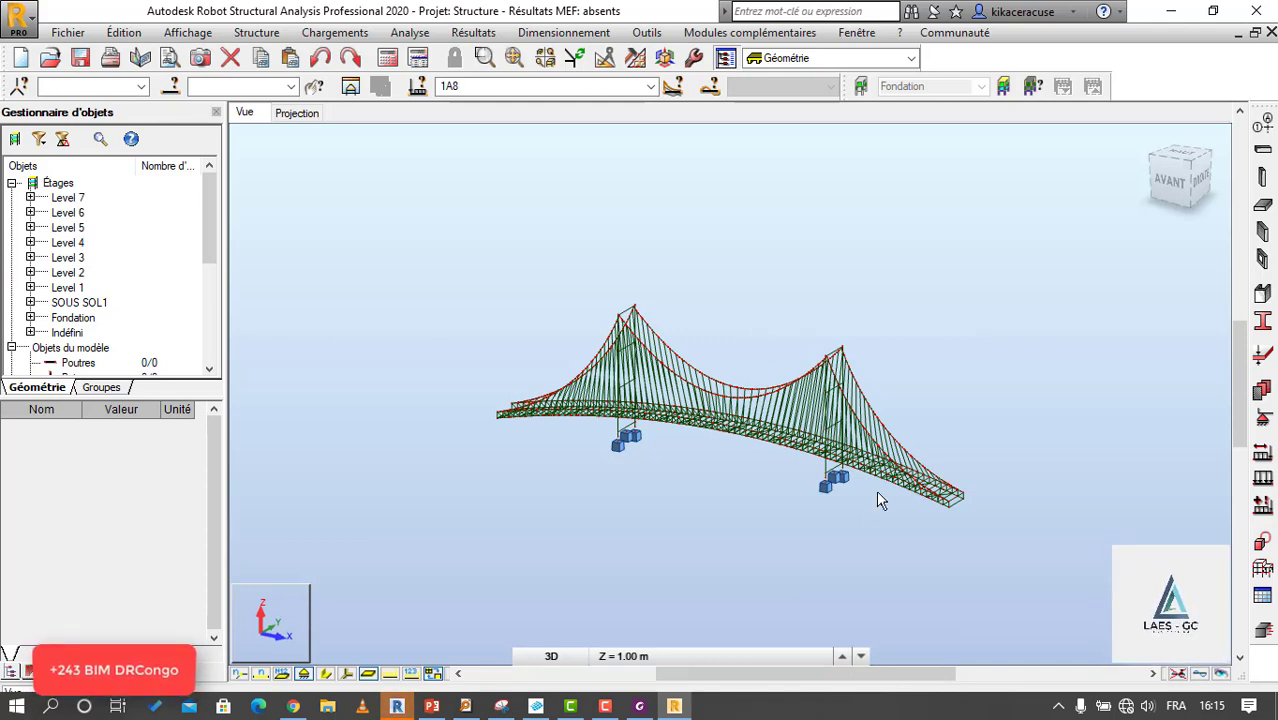
pyautogui.scroll(5, 885, 480)
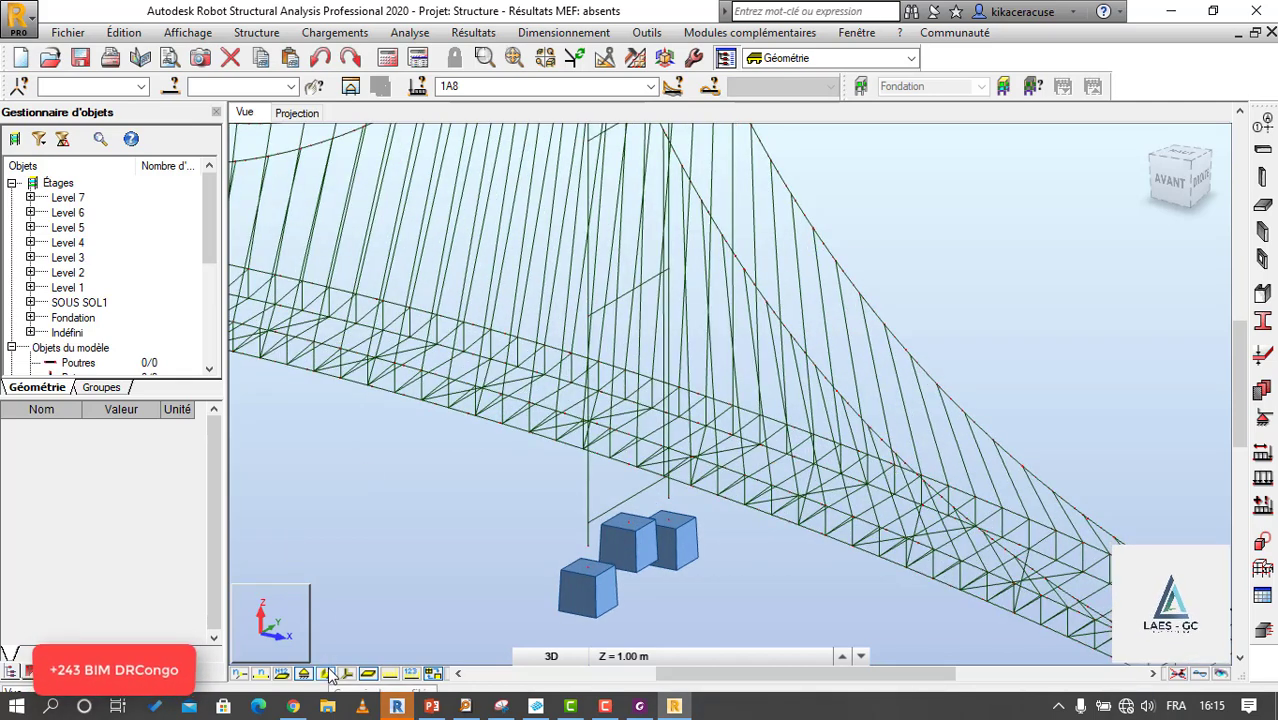
pyautogui.click(398, 707)
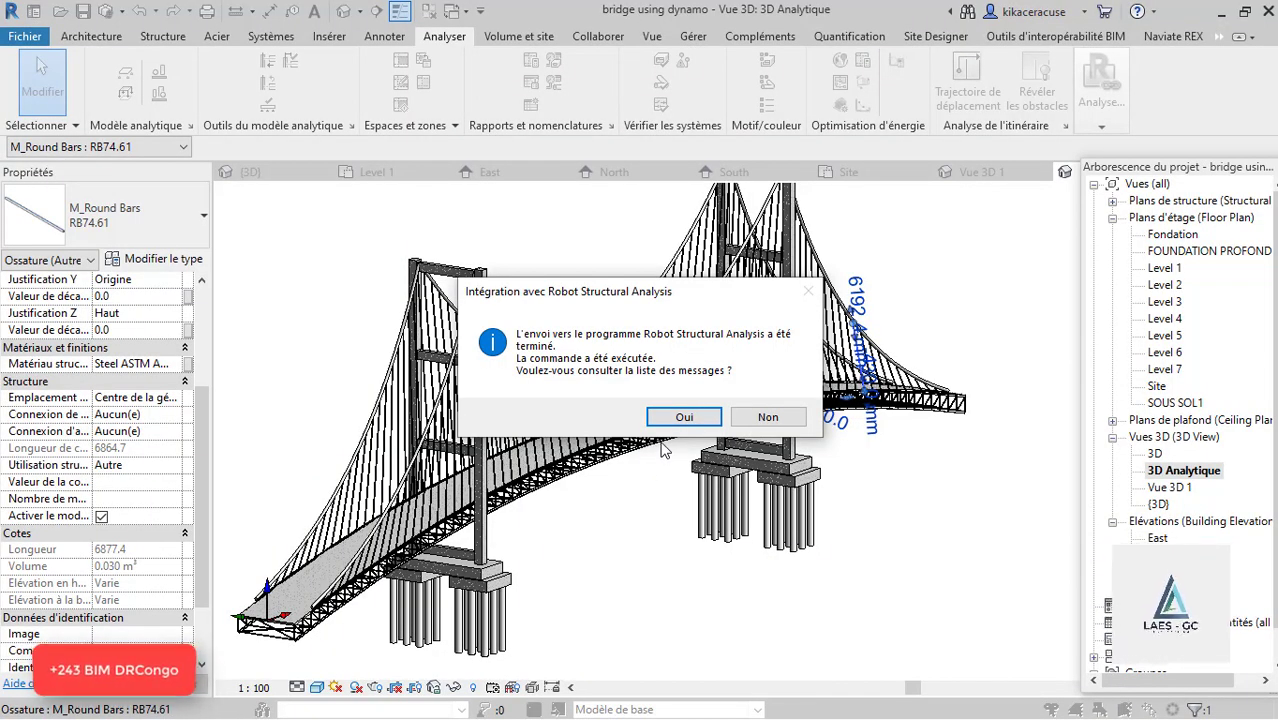
pyautogui.click(757, 420)
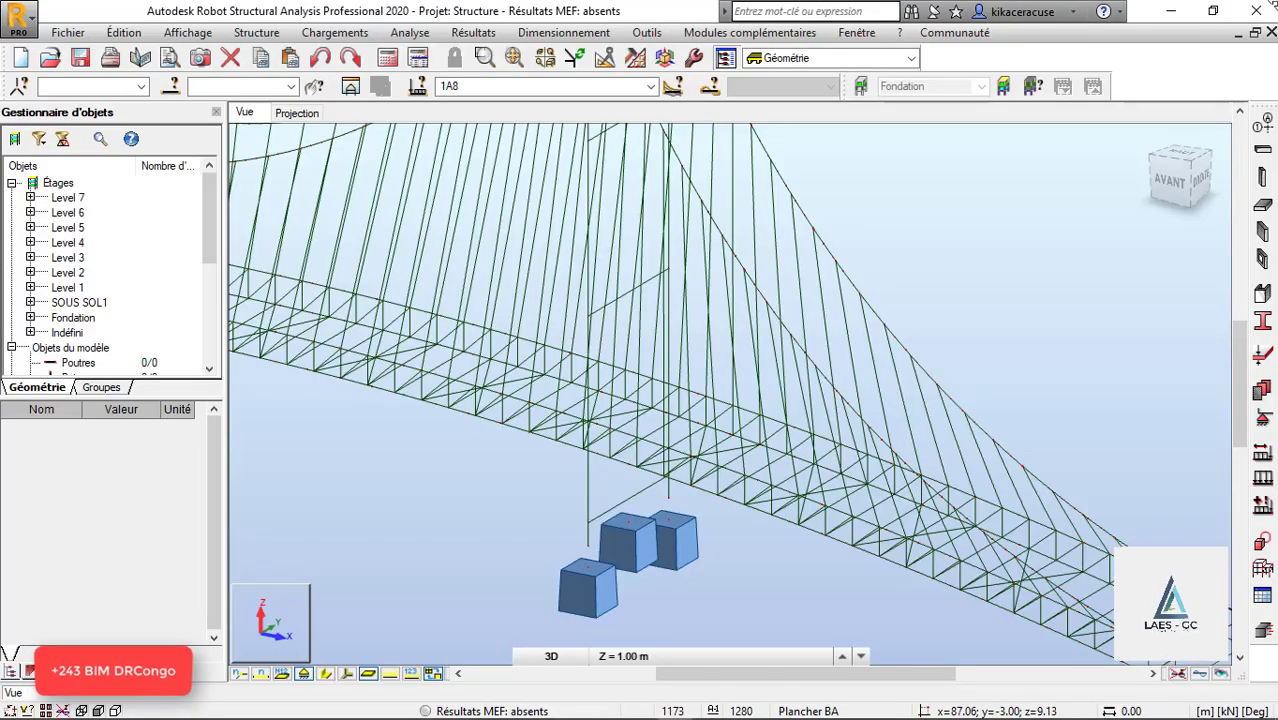
# Step: Switch back to Revit, view the bridge, and review the tools for linking and importing files
pyautogui.click(1171, 10)
pyautogui.scroll(2, 527, 300)
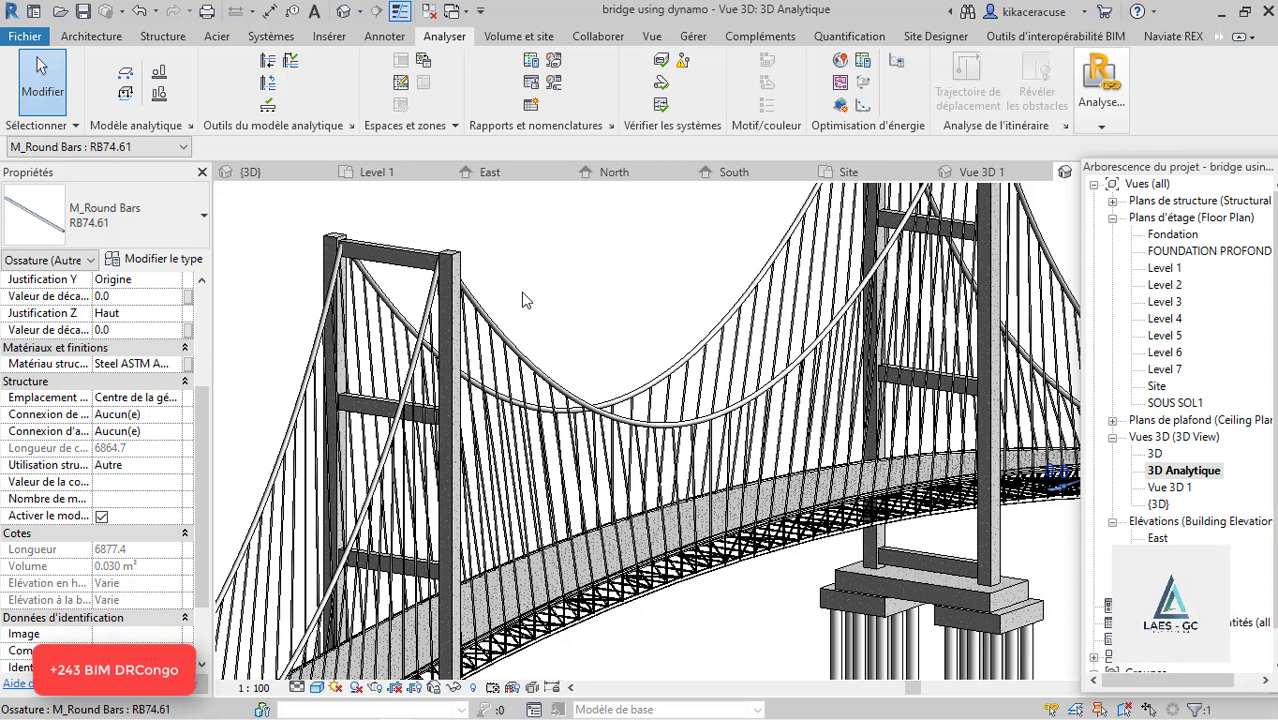
pyautogui.scroll(-2, 548, 328)
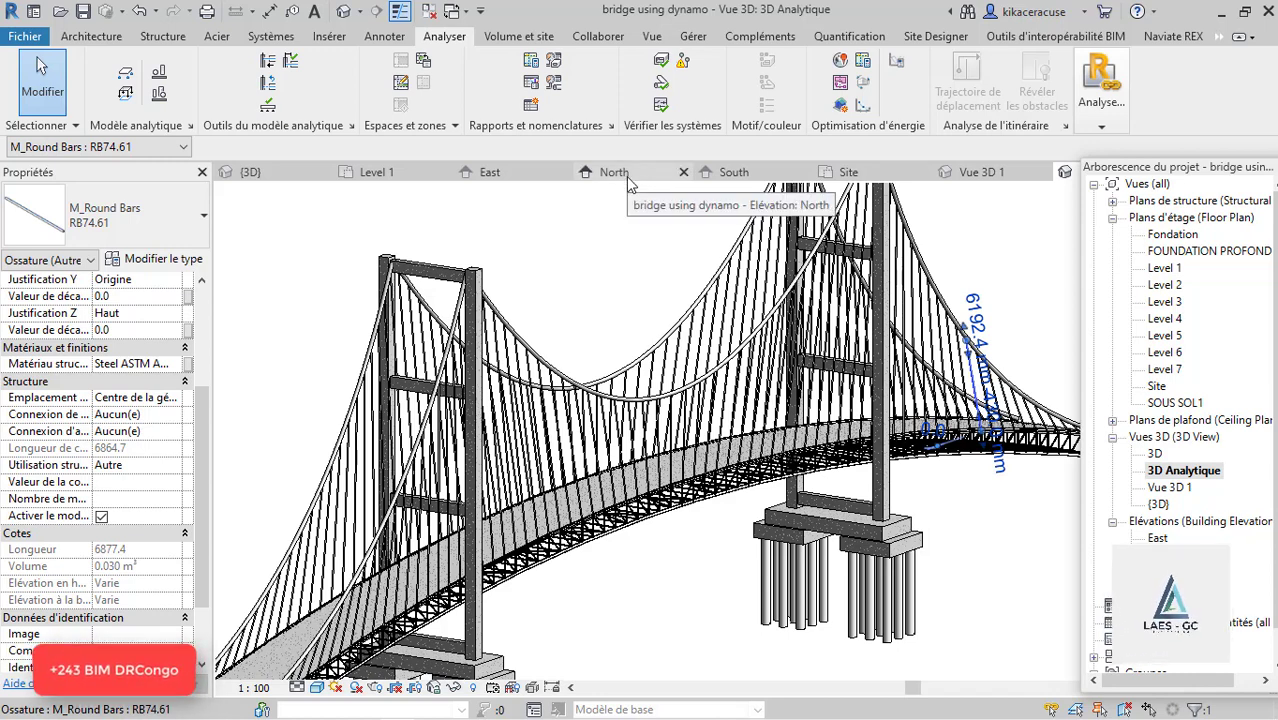
pyautogui.click(398, 38)
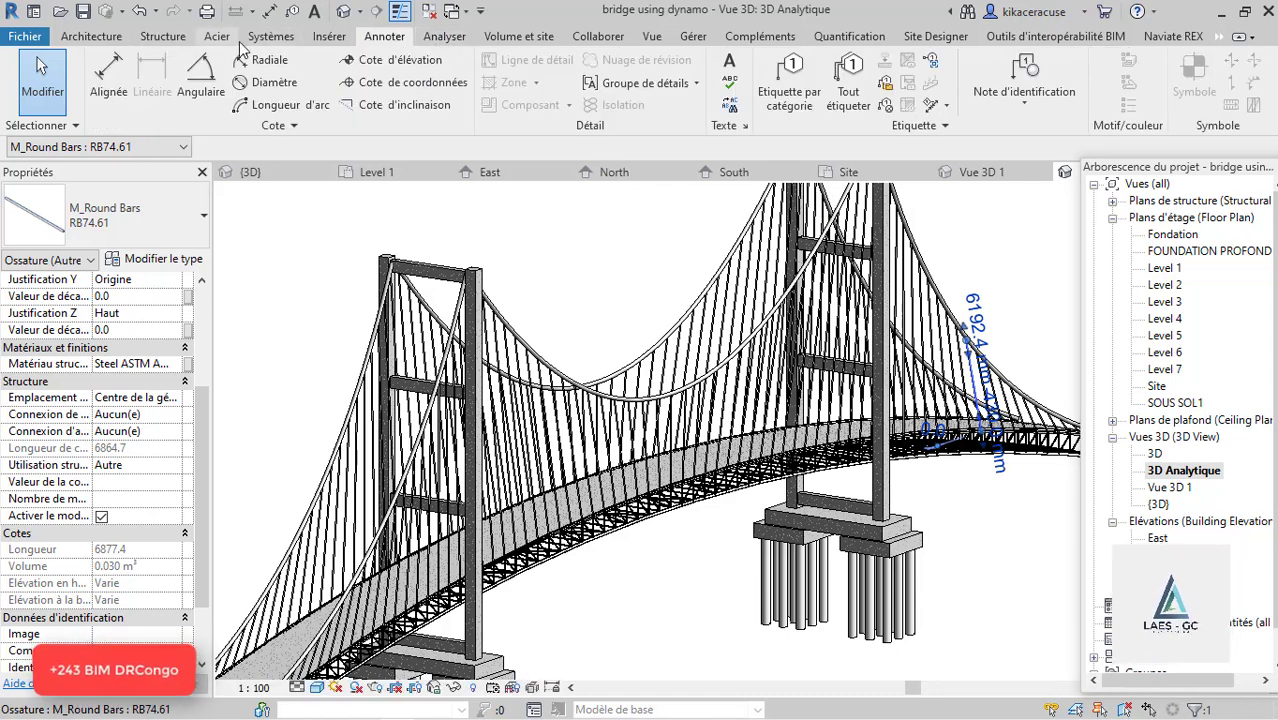
pyautogui.click(330, 38)
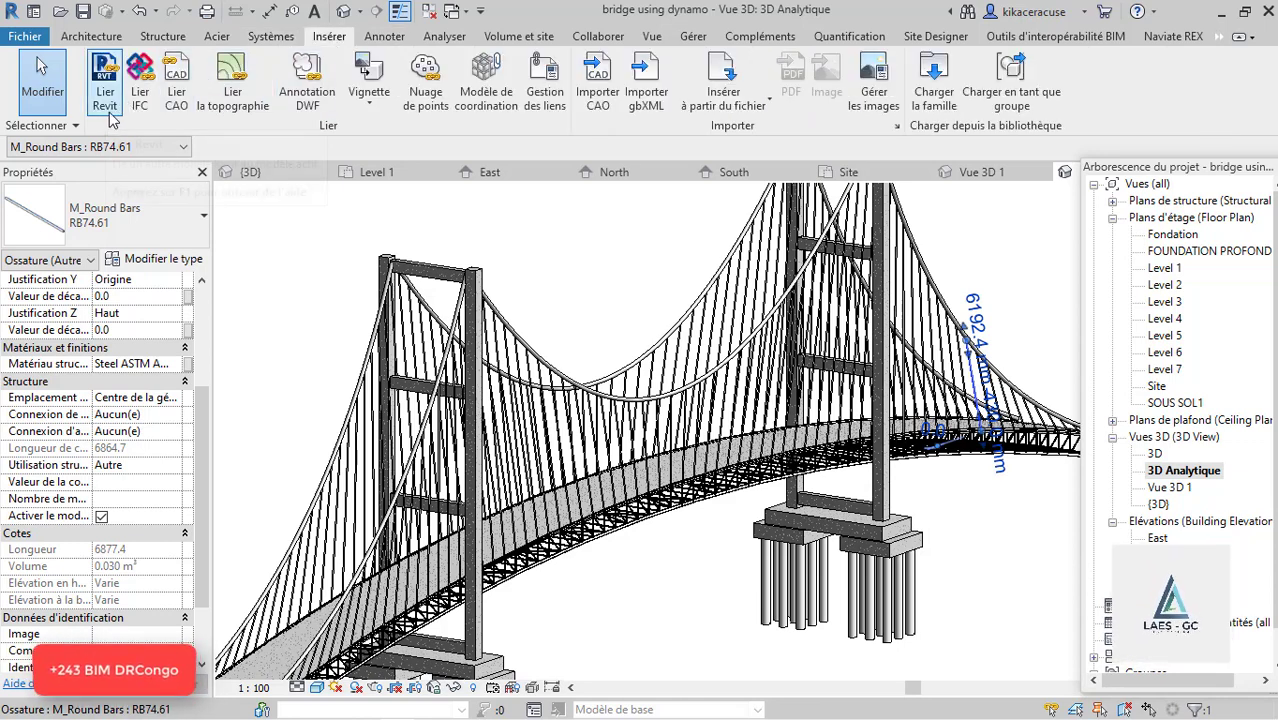
pyautogui.click(39, 42)
pyautogui.click(577, 141)
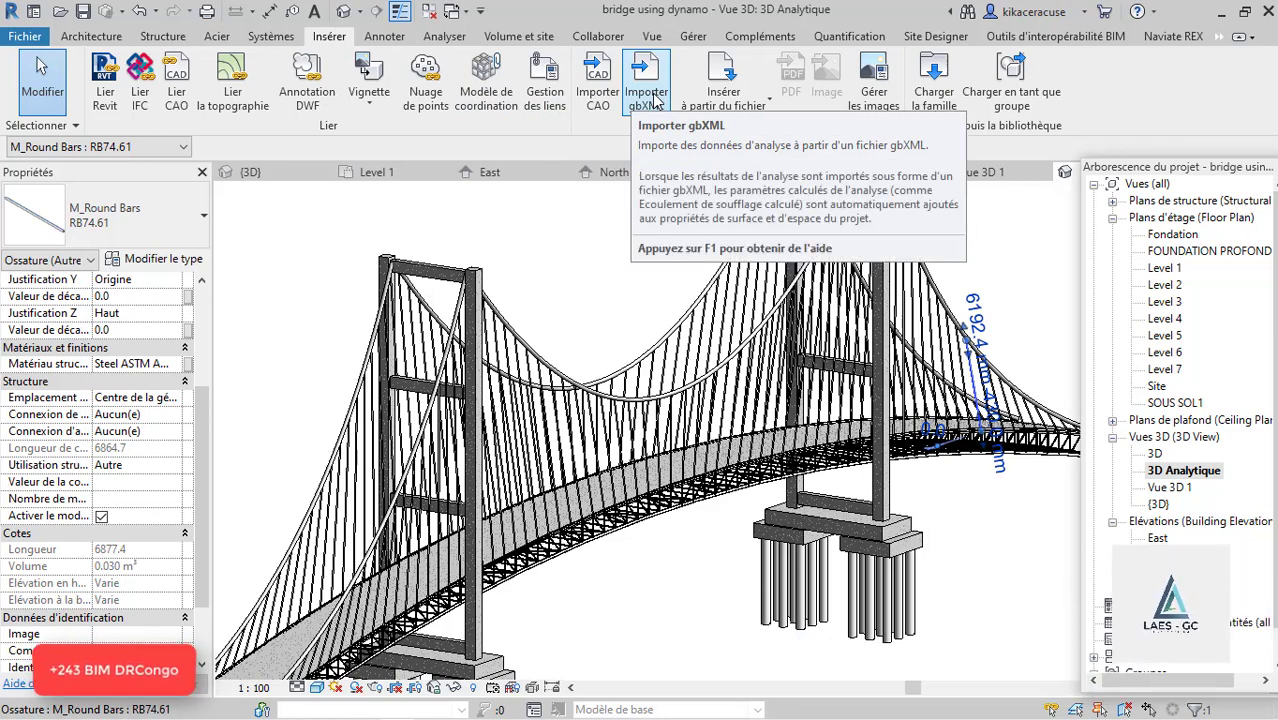
# Step: Compare the bridge's wireframe analysis model in Robot with the 3D model in Revit
pyautogui.hotkey('alt', 'Tab')
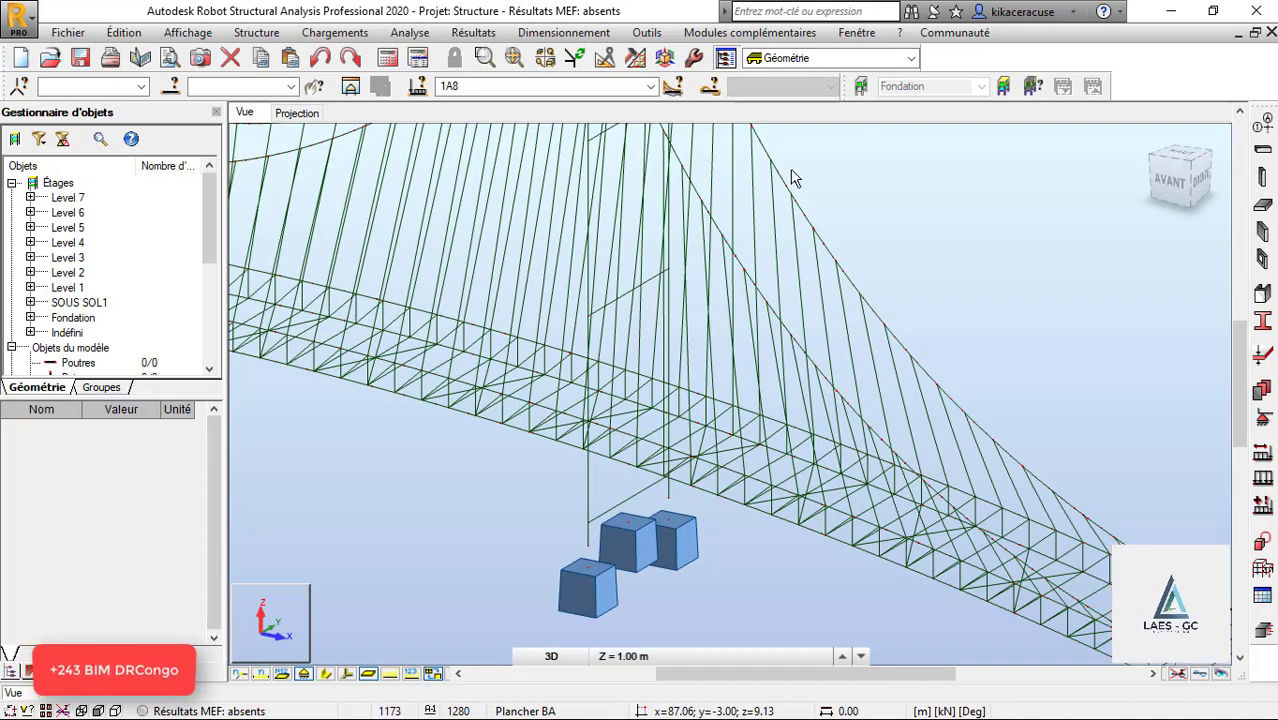
pyautogui.scroll(-3, 789, 231)
pyautogui.keyDown('shift'); pyautogui.moveTo(931, 293); pyautogui.dragTo(859, 263, button='middle'); pyautogui.keyUp('shift')
pyautogui.keyDown('shift'); pyautogui.moveTo(640, 390); pyautogui.dragTo(706, 418, button='middle'); pyautogui.keyUp('shift')
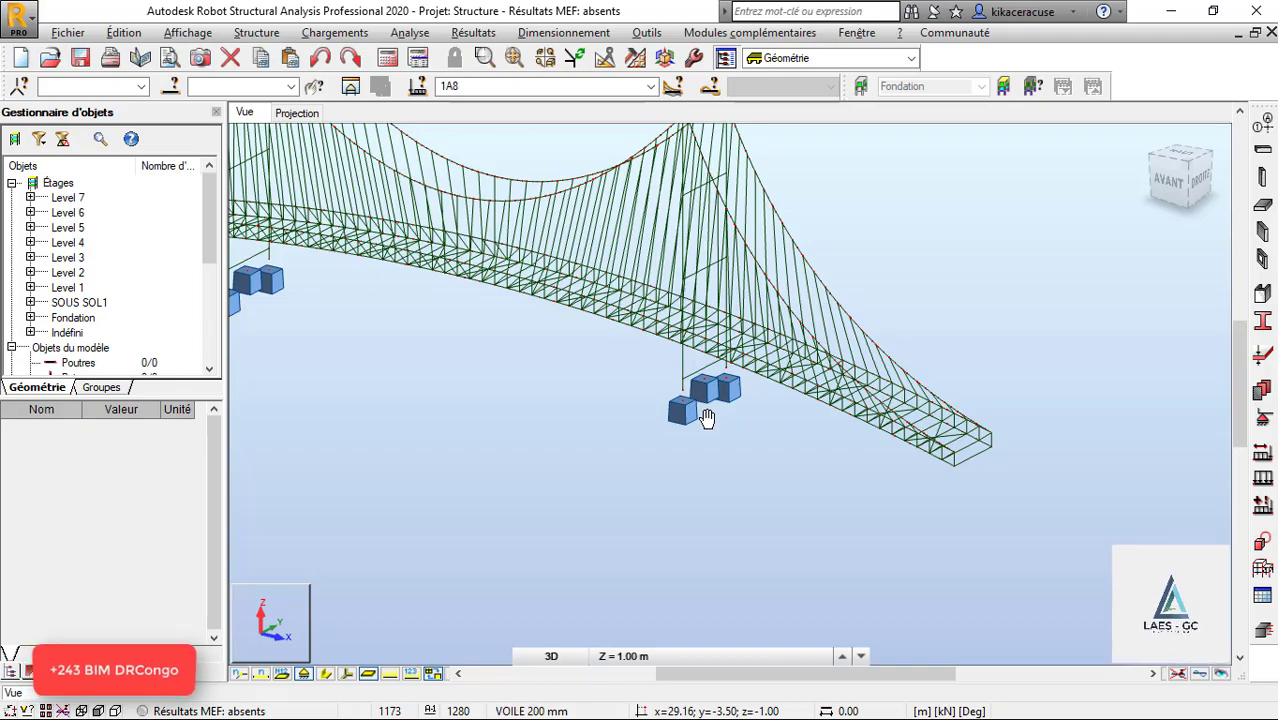
pyautogui.hotkey('alt', 'Tab')
pyautogui.scroll(-3, 772, 385)
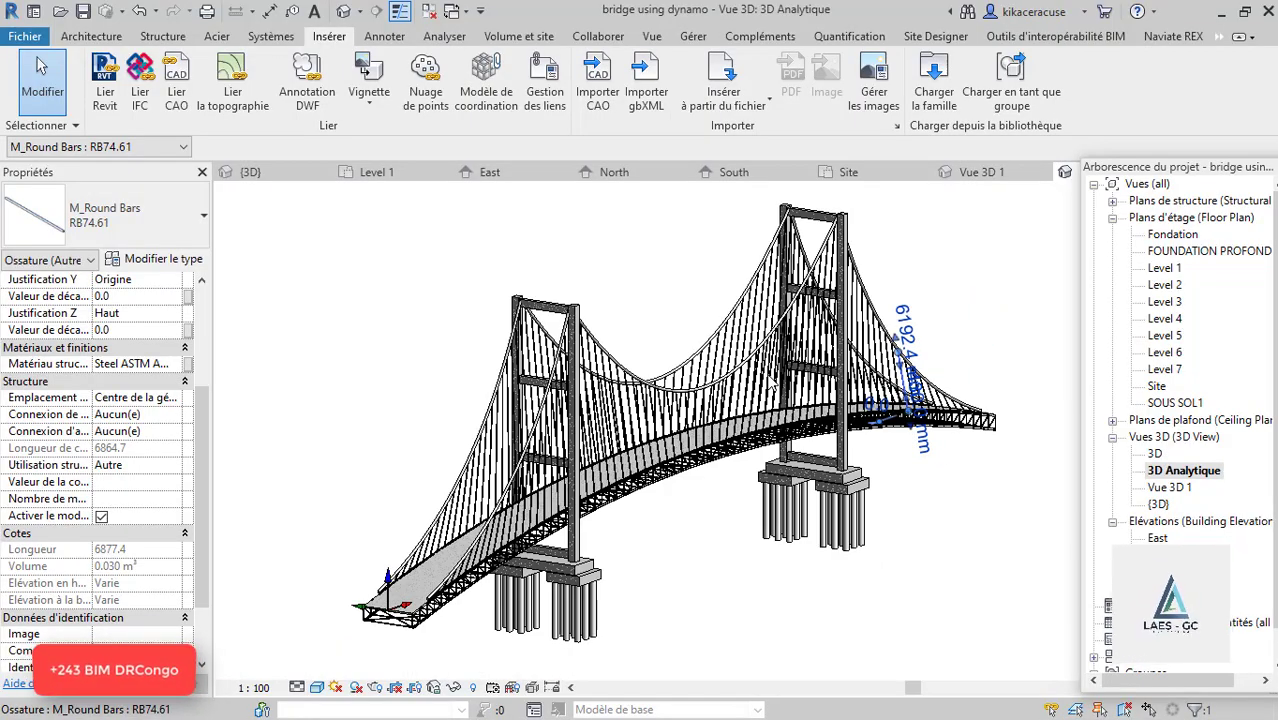
# Step: Switch to Robot and display the section shapes of the bridge's bars
pyautogui.hotkey('alt', 'Tab')
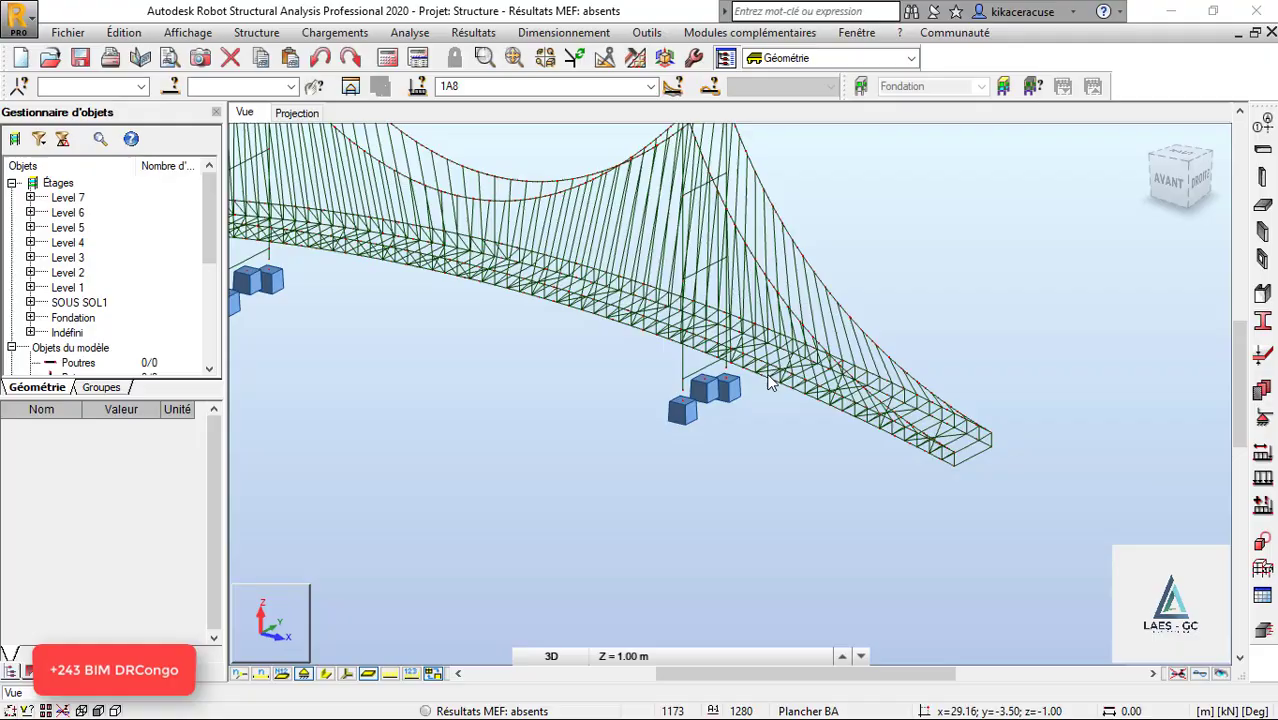
pyautogui.scroll(3, 768, 388)
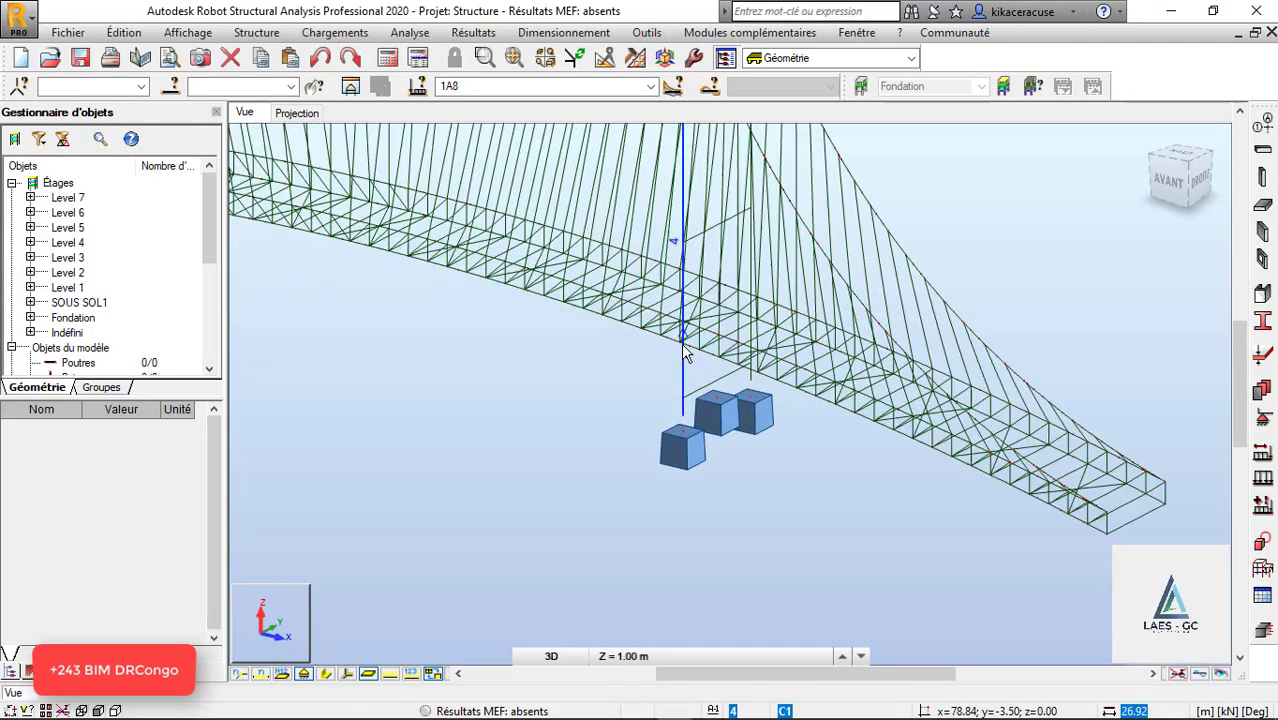
pyautogui.click(325, 675)
pyautogui.scroll(-2, 629, 478)
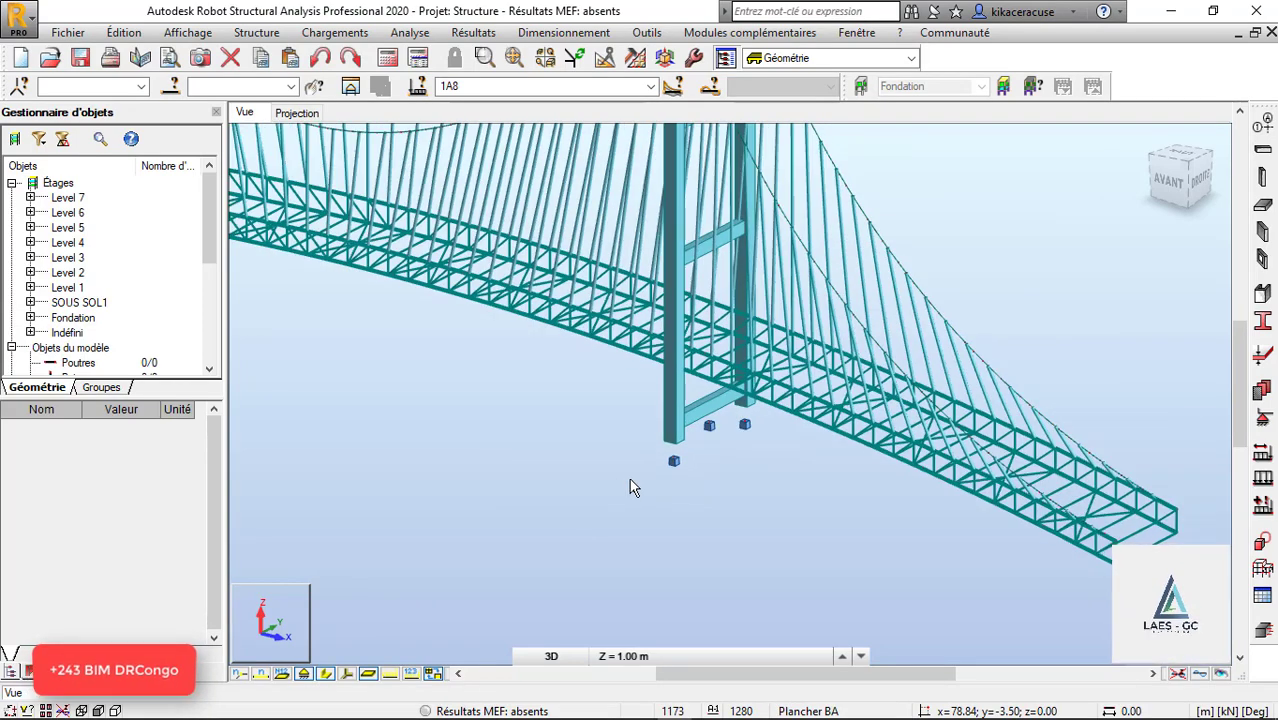
# Step: Examine the bridge's towers, supports and truss deck end from another side, and hide the section shapes of the bars
pyautogui.keyDown('shift'); pyautogui.moveTo(1040, 400); pyautogui.dragTo(921, 406, button='middle'); pyautogui.keyUp('shift')
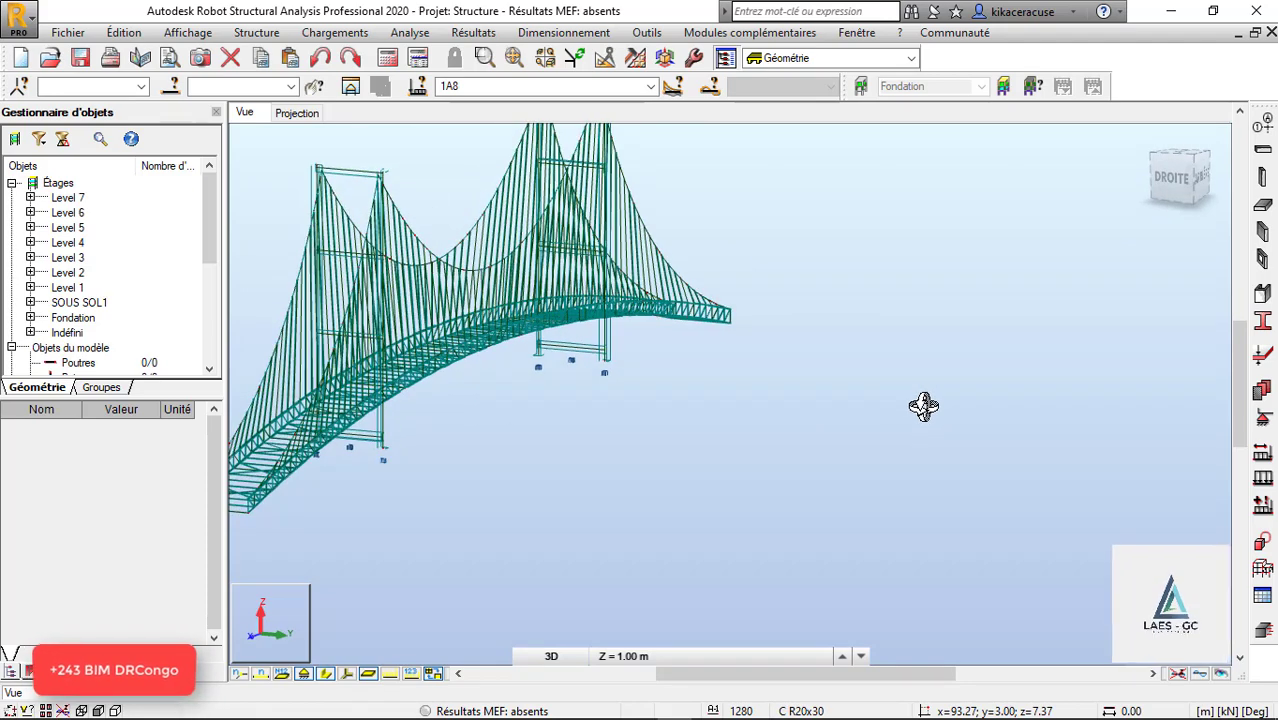
pyautogui.scroll(3, 331, 420)
pyautogui.scroll(-1, 331, 420)
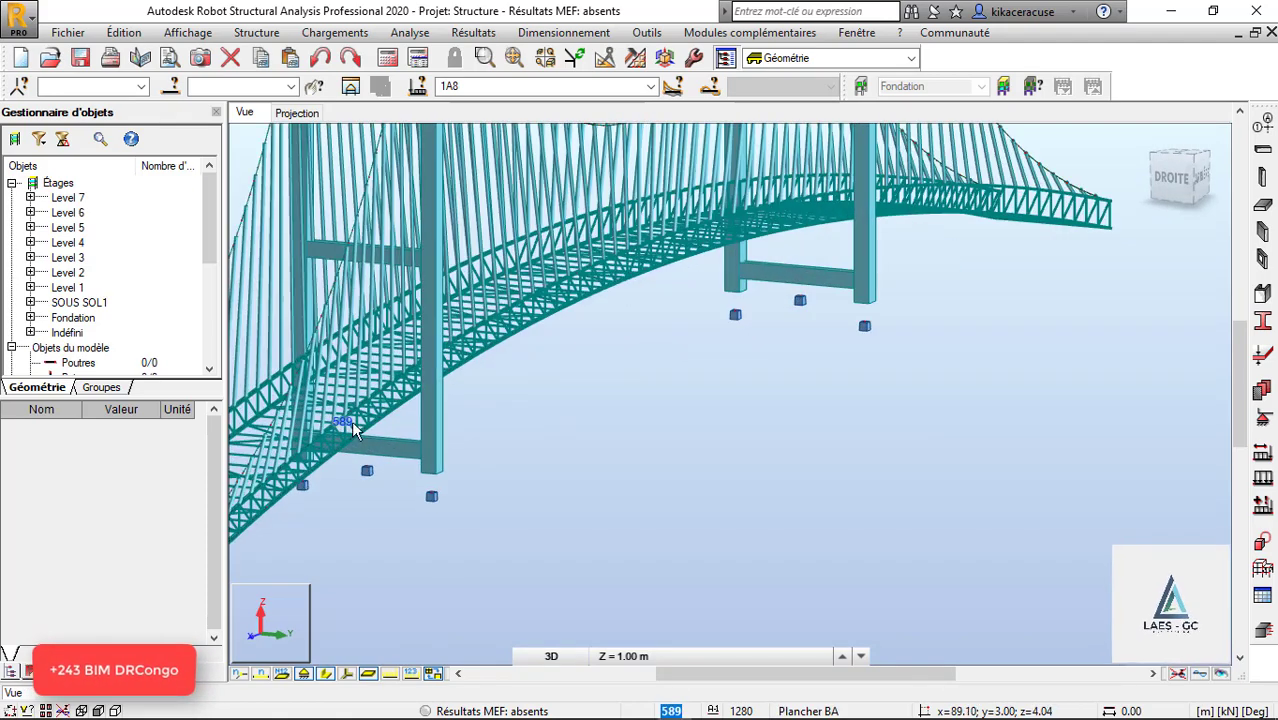
pyautogui.scroll(-2, 792, 478)
pyautogui.scroll(4, 328, 549)
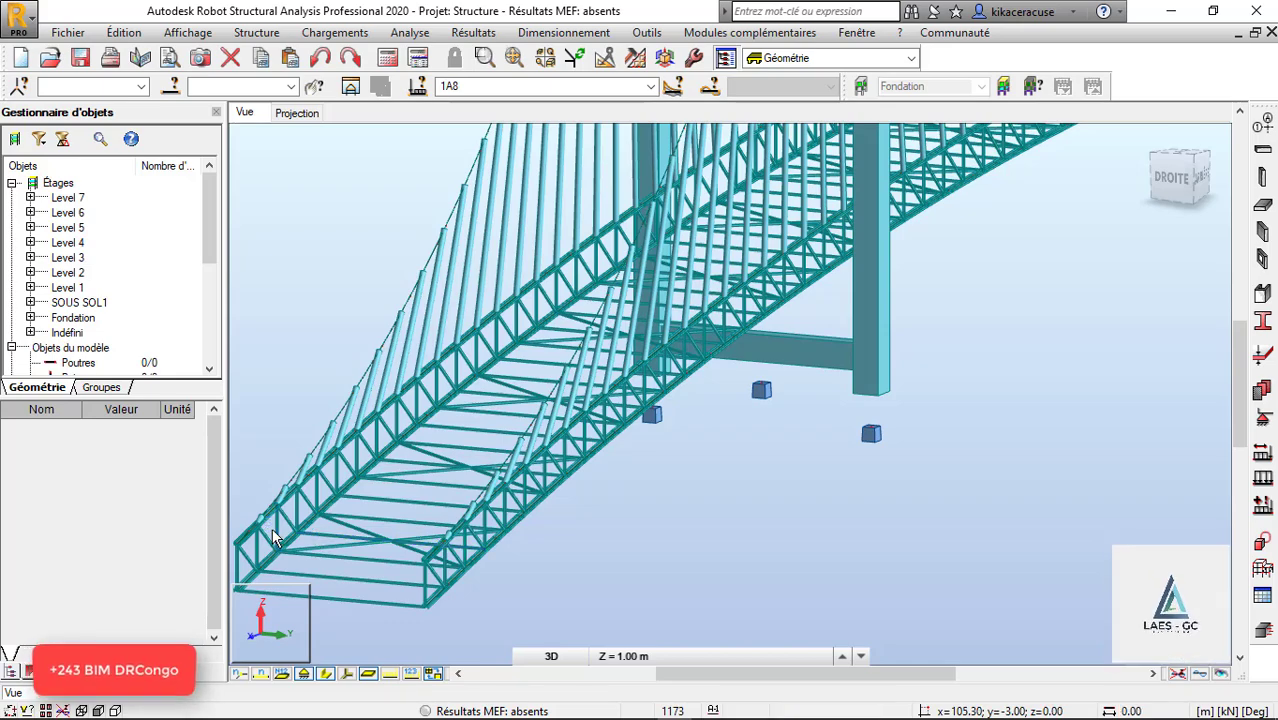
pyautogui.scroll(-2, 756, 465)
pyautogui.scroll(2, 365, 571)
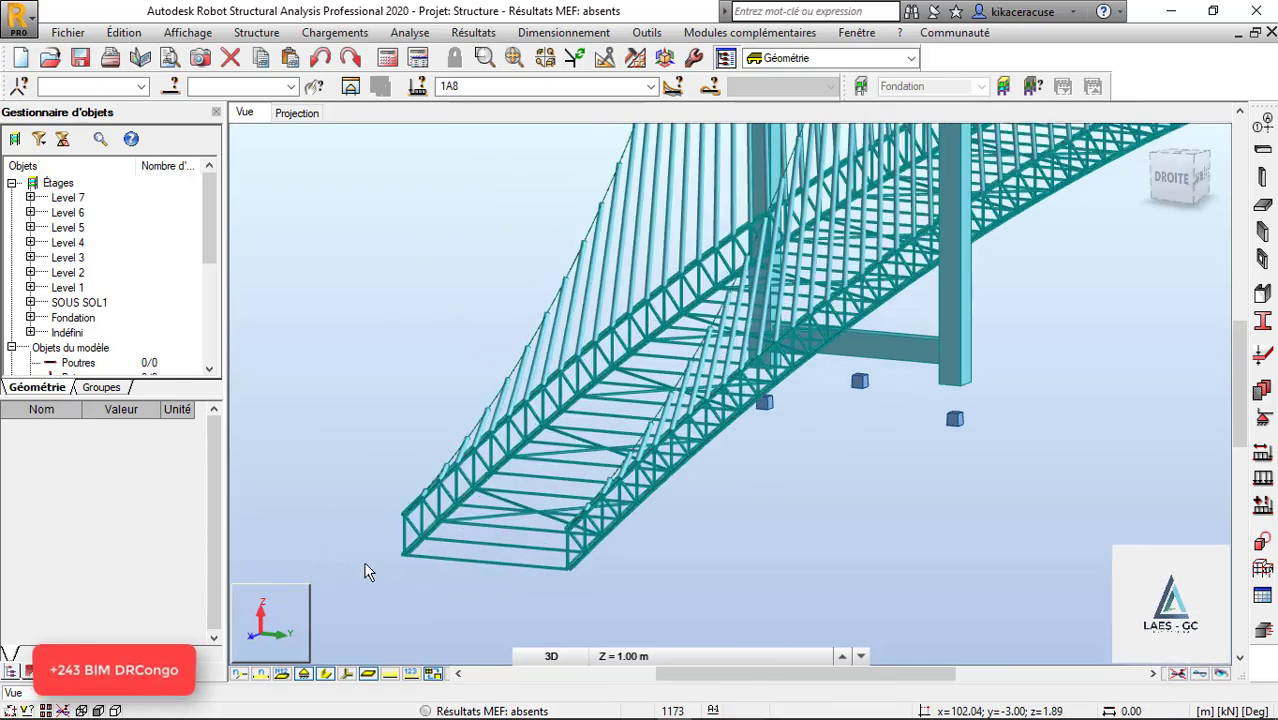
pyautogui.click(345, 674)
pyautogui.scroll(2, 496, 526)
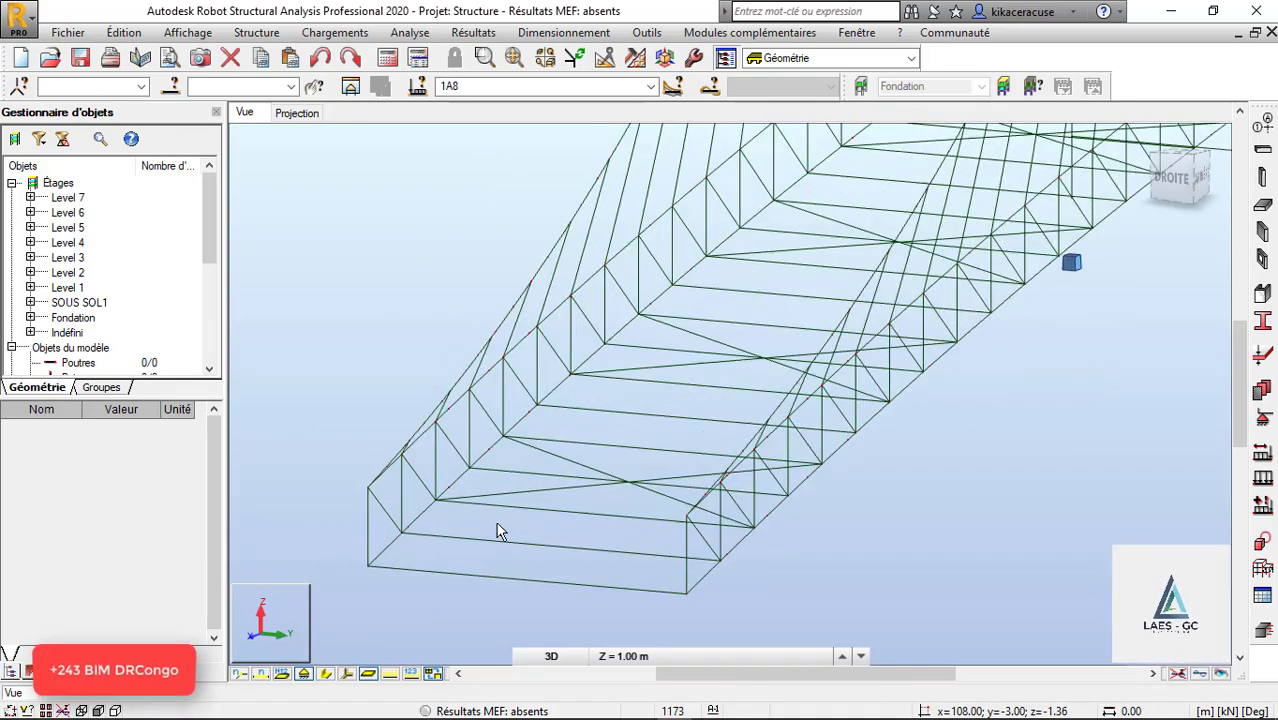
# Step: Try a non-horizontal rectangular VOILE 200 mm floor panel between the upper chords of the deck's end bay, and undo it
pyautogui.click(1263, 208)
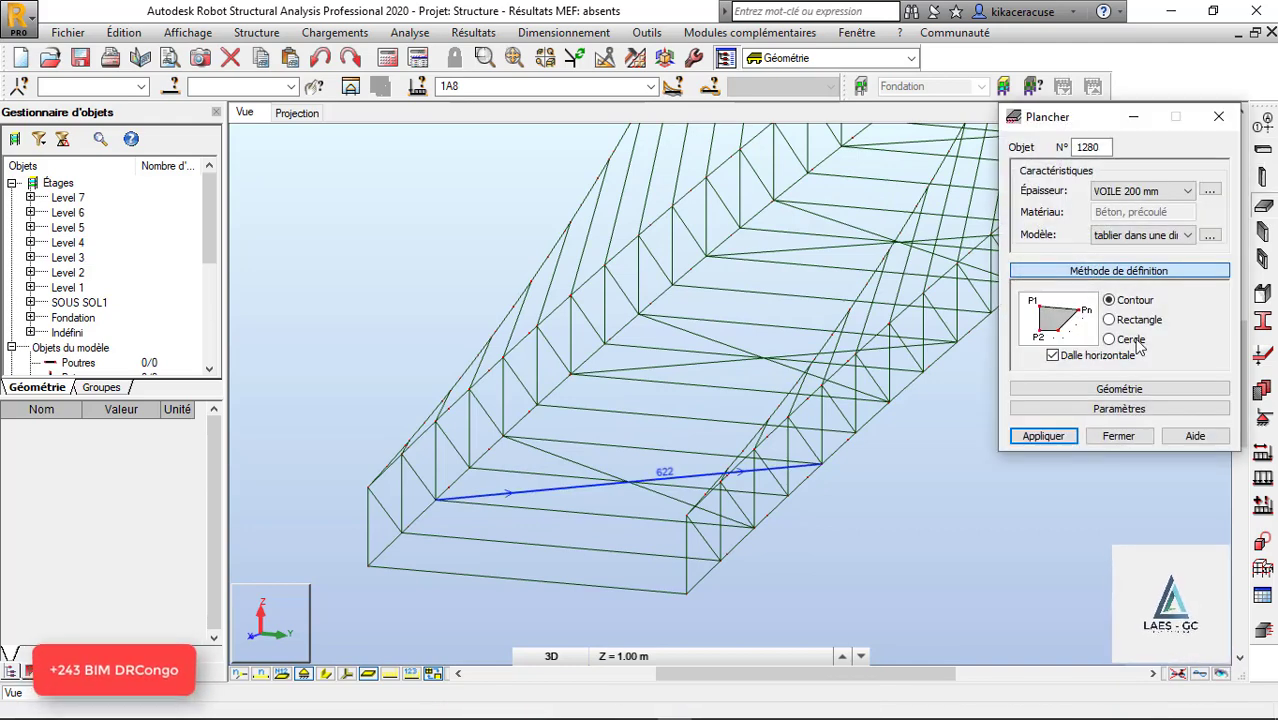
pyautogui.click(1058, 357)
pyautogui.click(1120, 321)
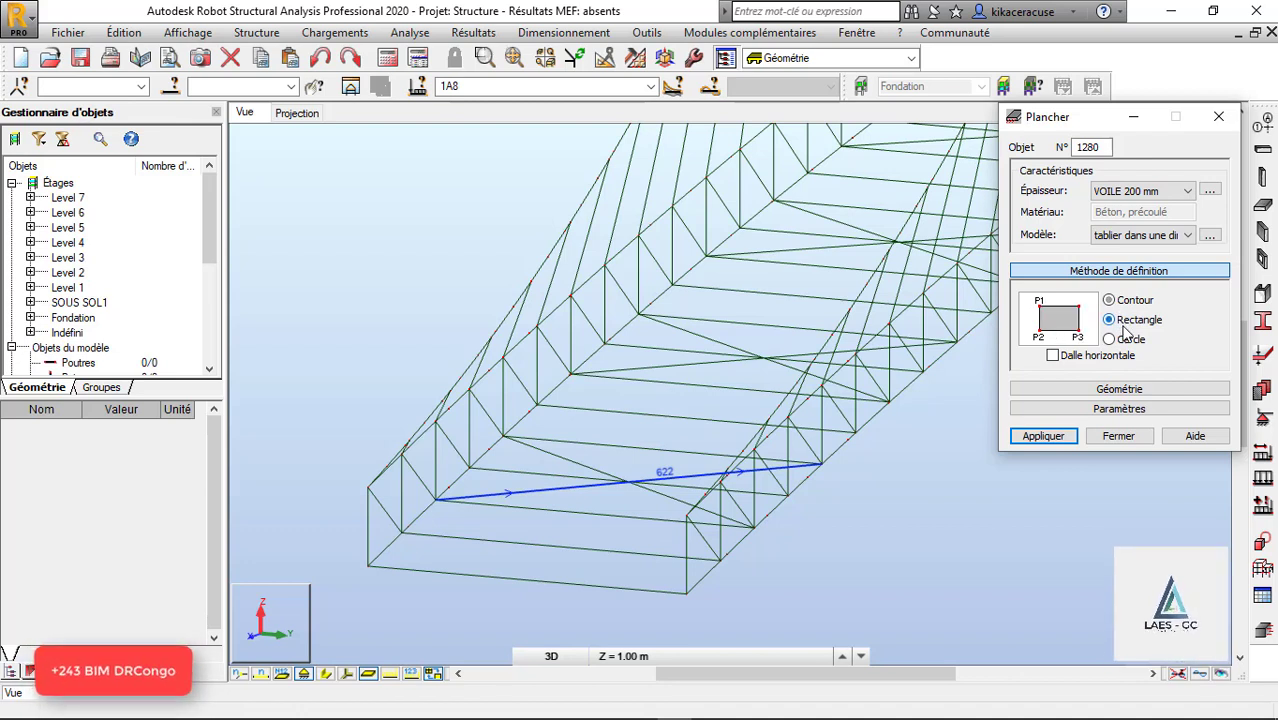
pyautogui.click(368, 487)
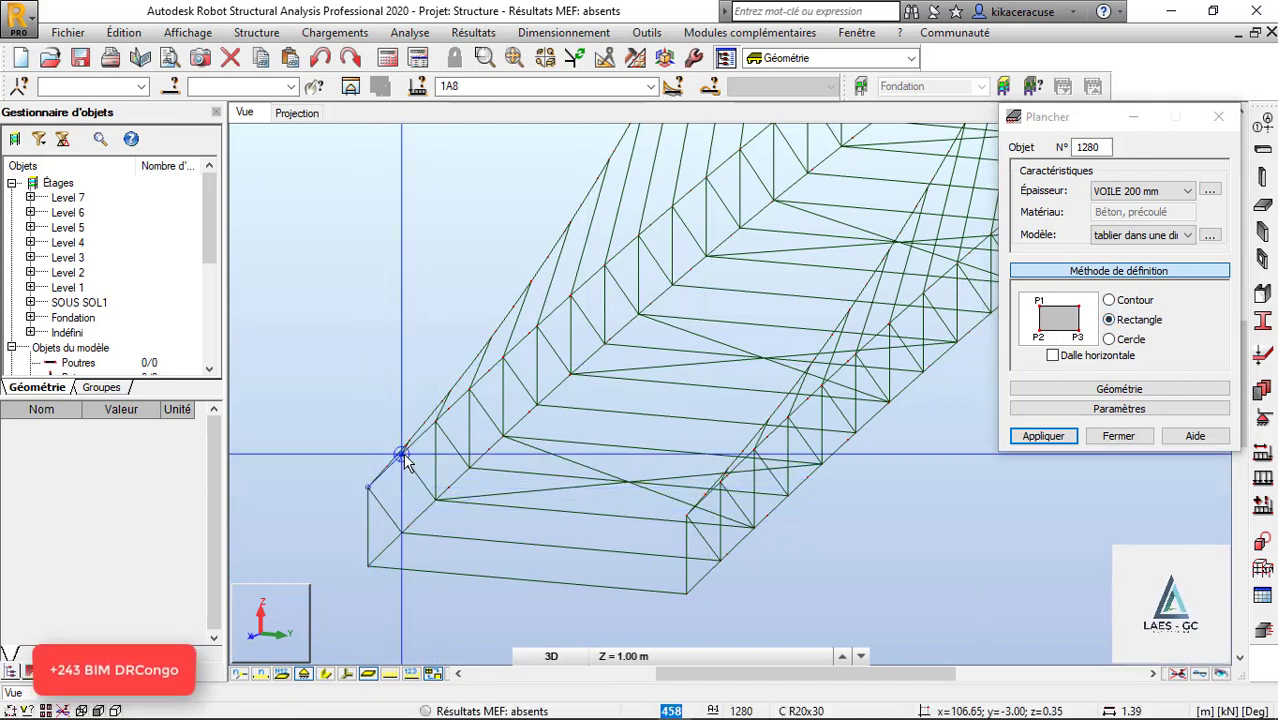
pyautogui.click(721, 482)
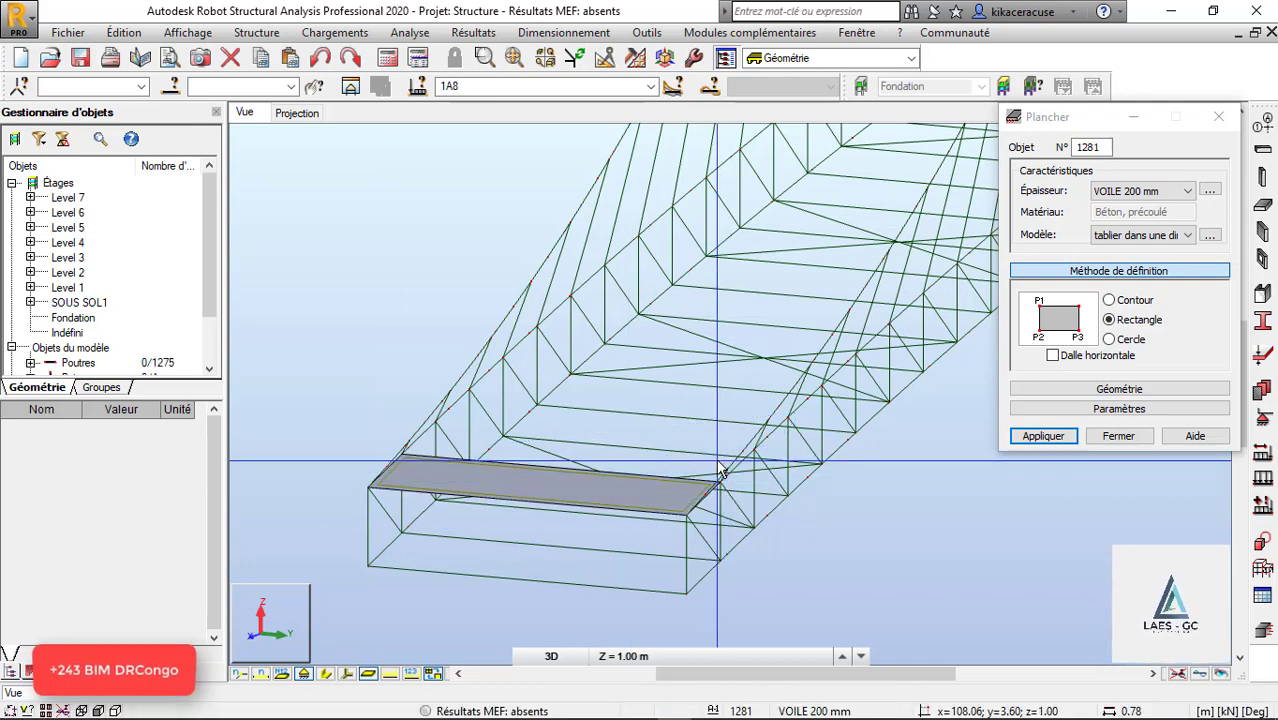
pyautogui.scroll(-3, 582, 463)
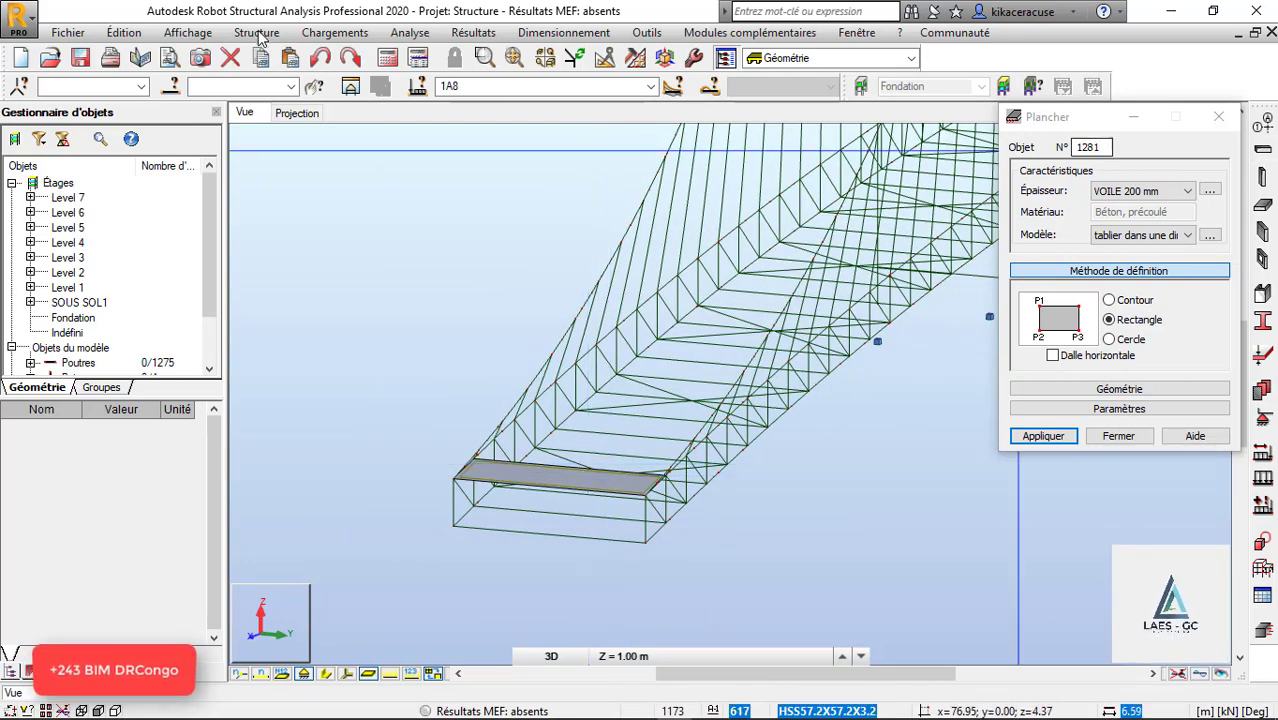
pyautogui.click(322, 58)
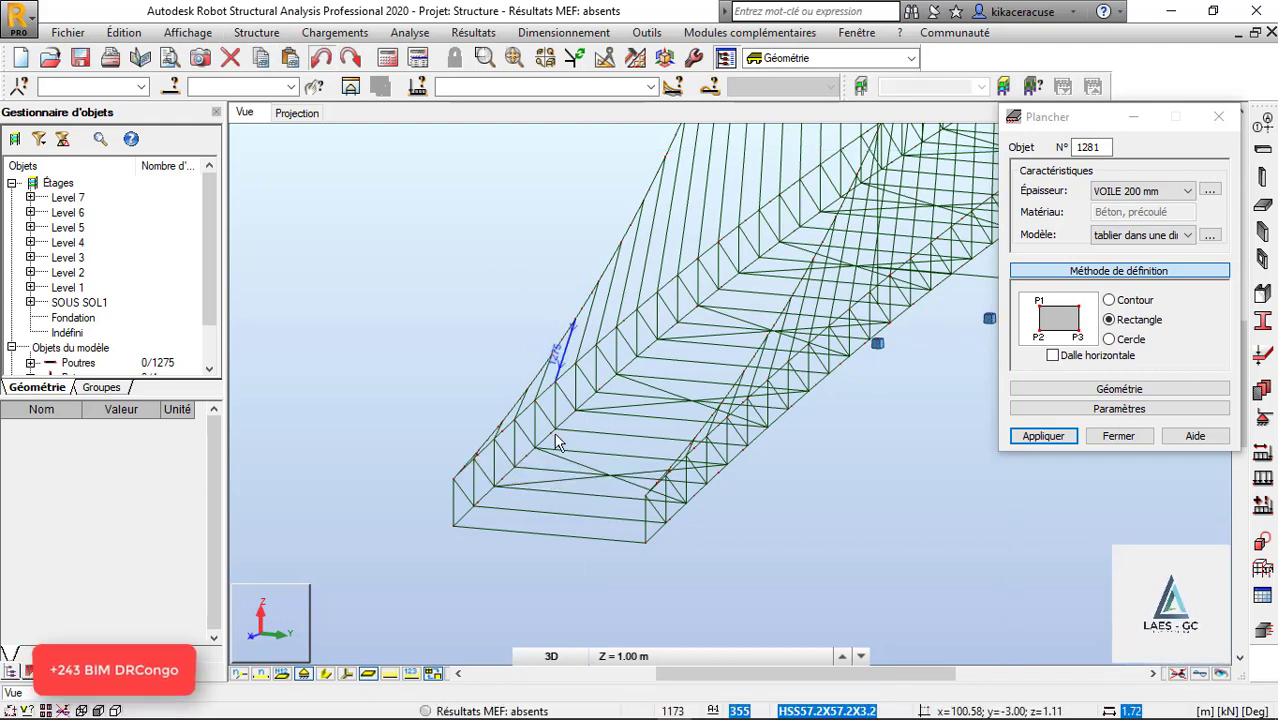
pyautogui.scroll(2, 517, 505)
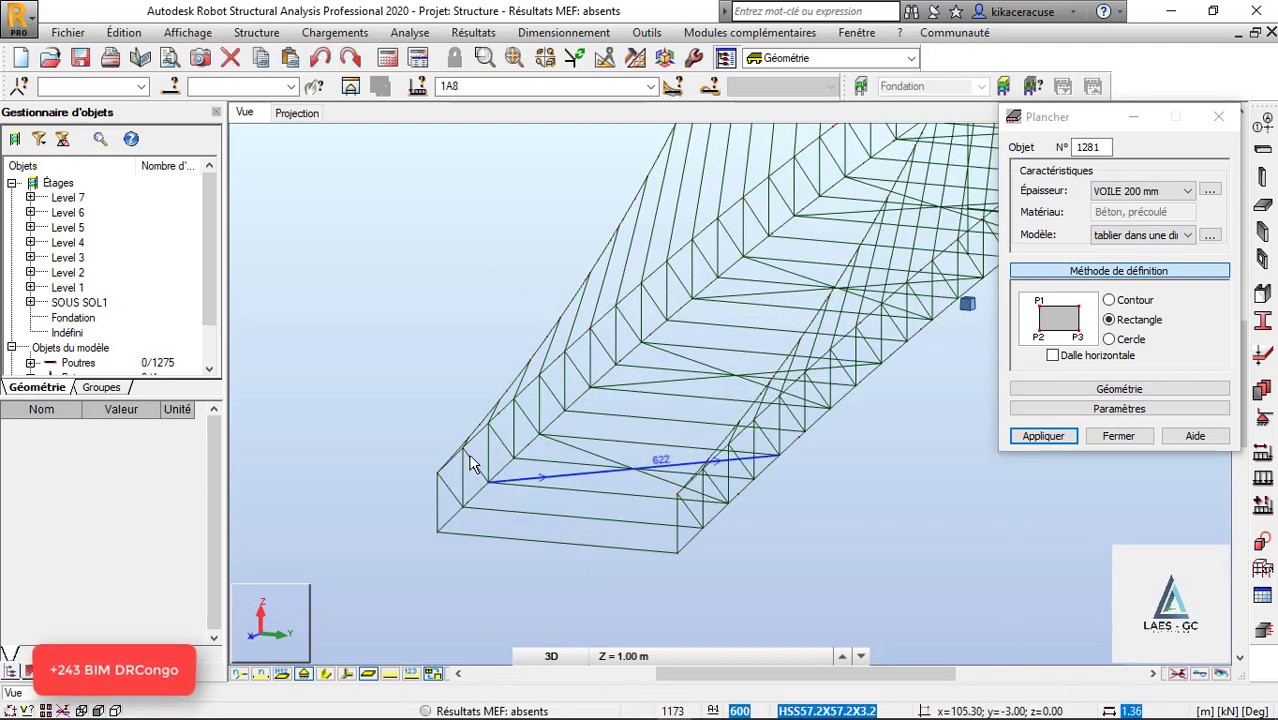
# Step: Review the list of available bar sections and close it without assigning any
pyautogui.click(1262, 320)
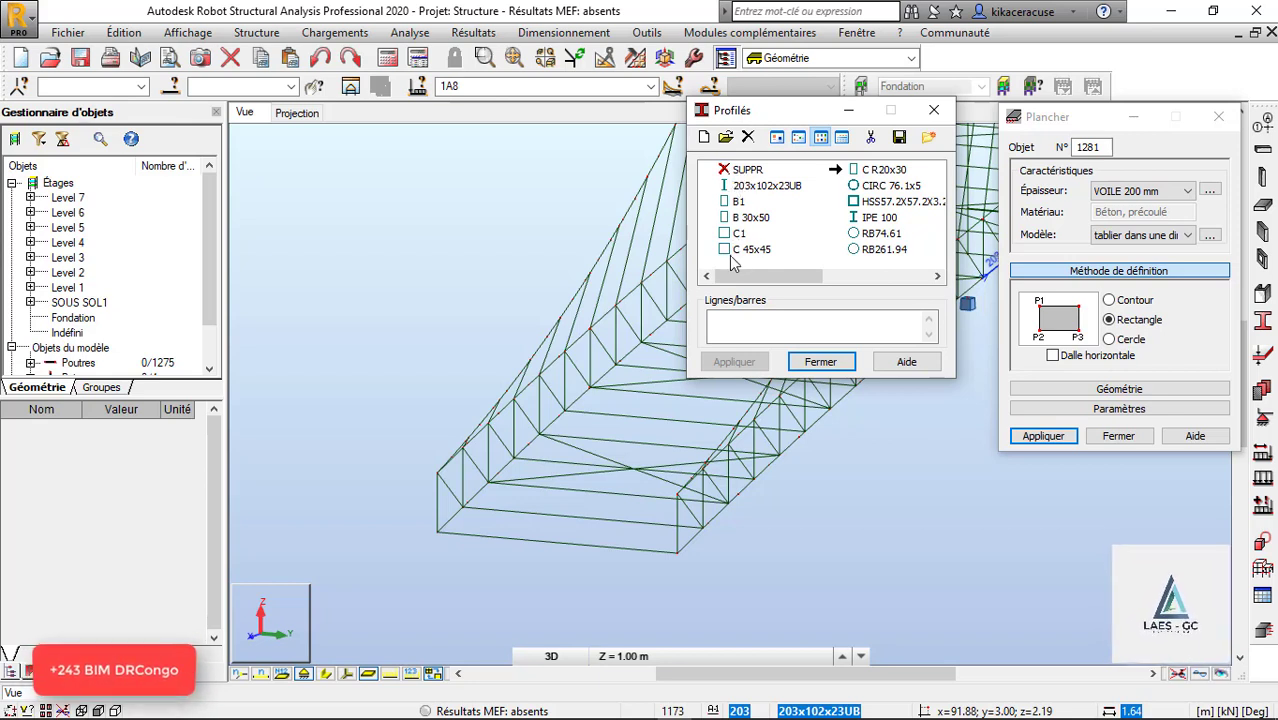
pyautogui.click(935, 117)
pyautogui.scroll(-1, 462, 423)
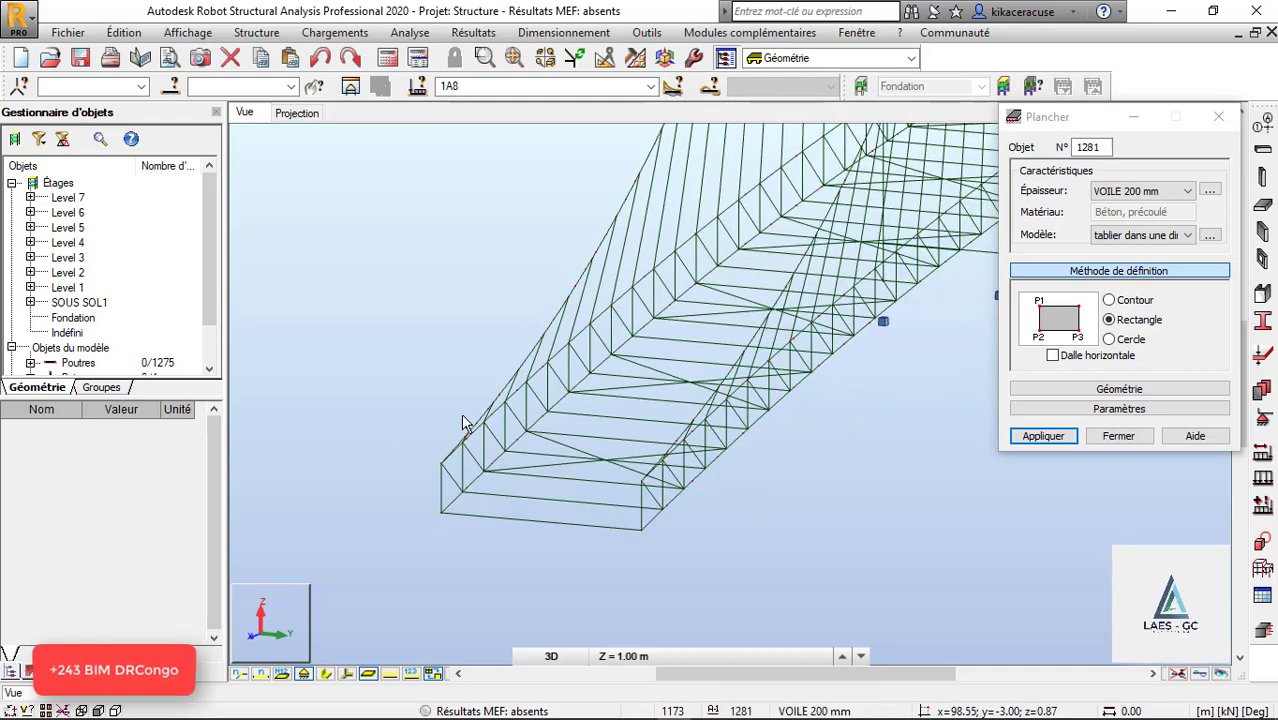
# Step: Set the material of the lower transverse beam at the deck's end to ACIER E24T
pyautogui.click(525, 527)
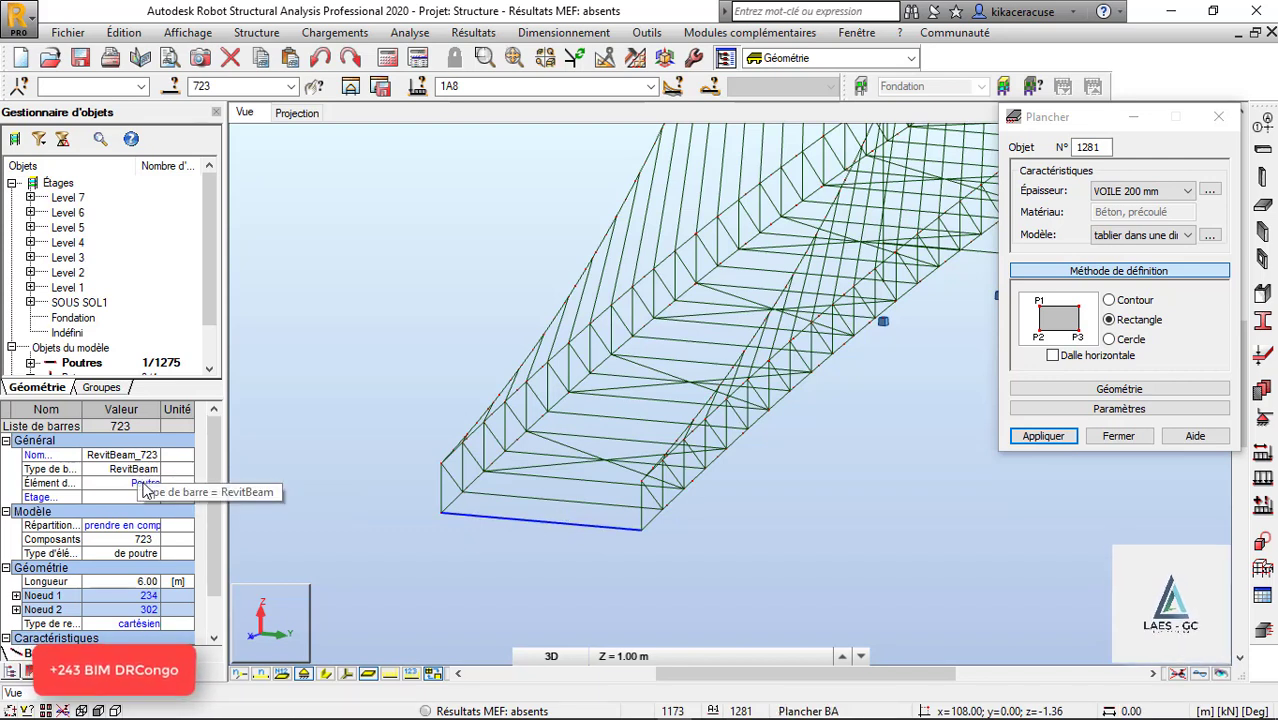
pyautogui.moveTo(211, 447); pyautogui.dragTo(207, 519)
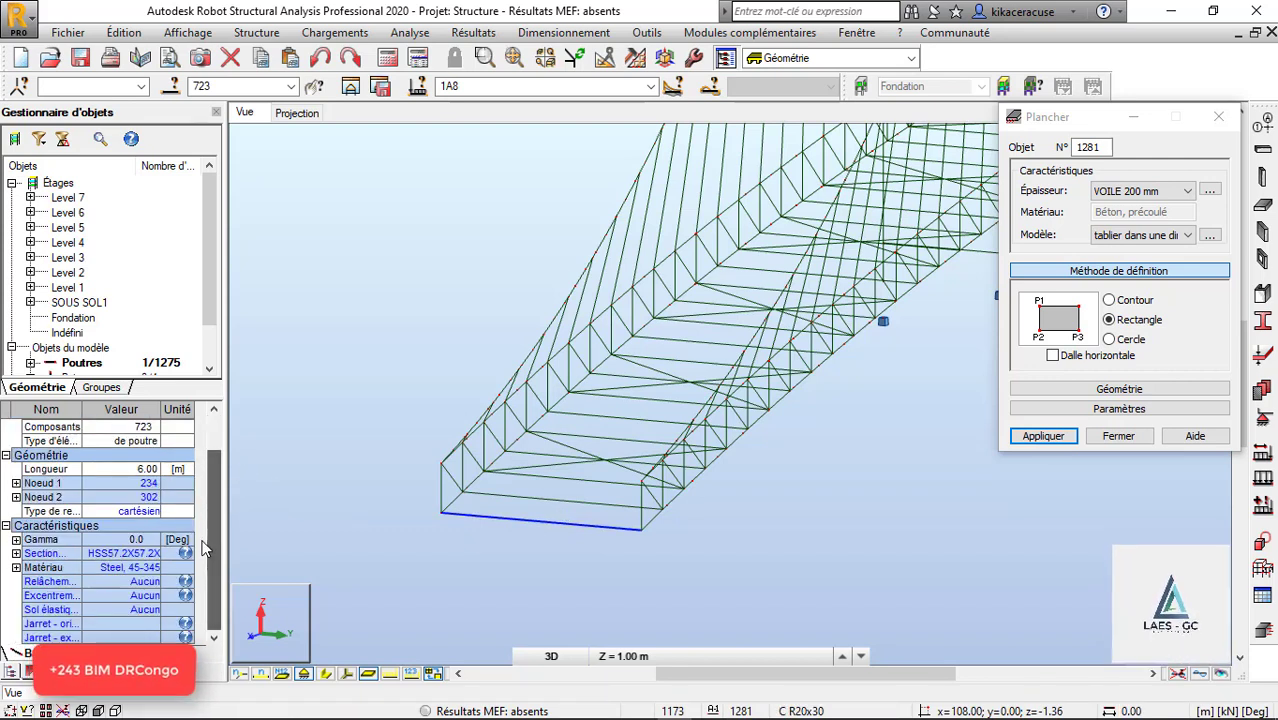
pyautogui.click(128, 570)
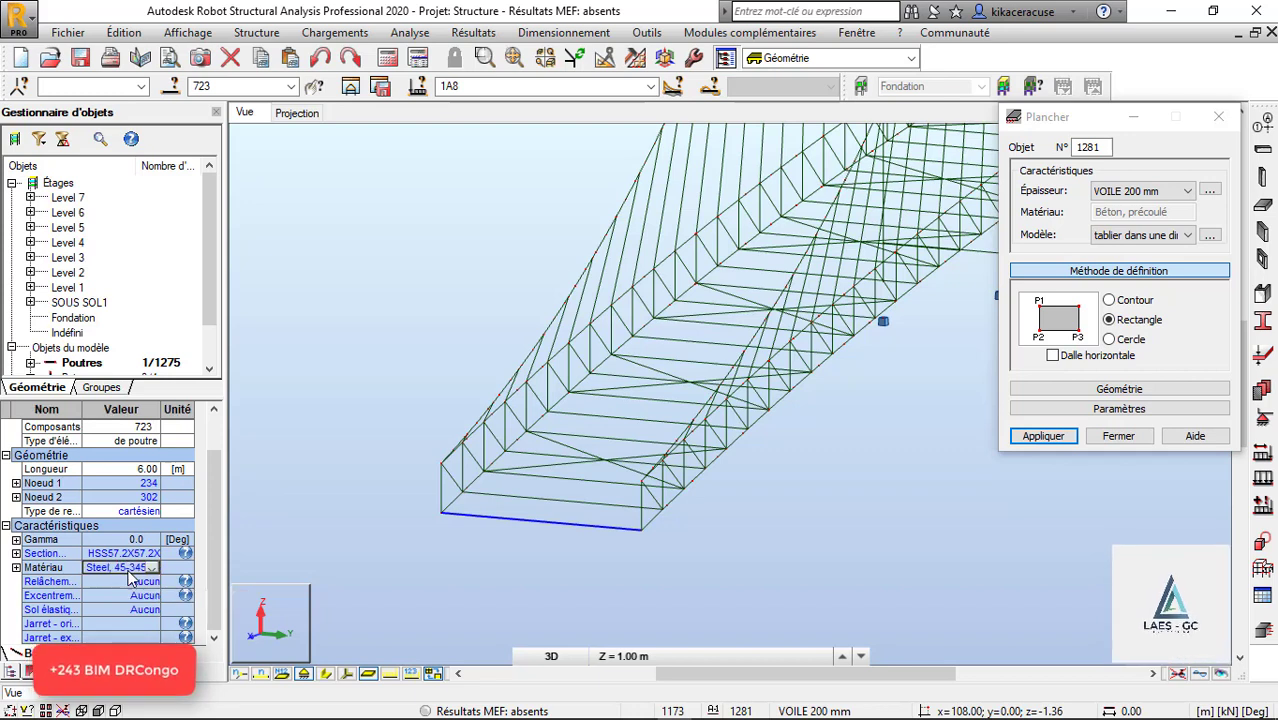
pyautogui.click(128, 570)
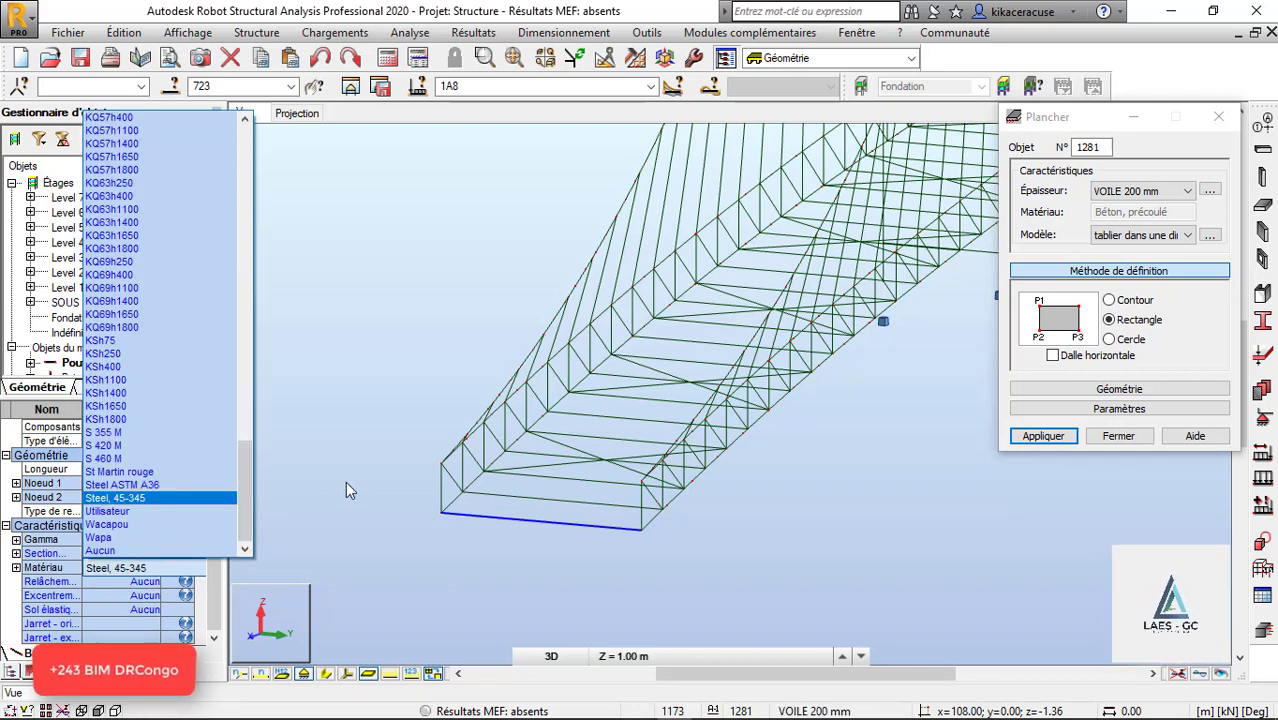
pyautogui.moveTo(250, 473); pyautogui.dragTo(245, 170)
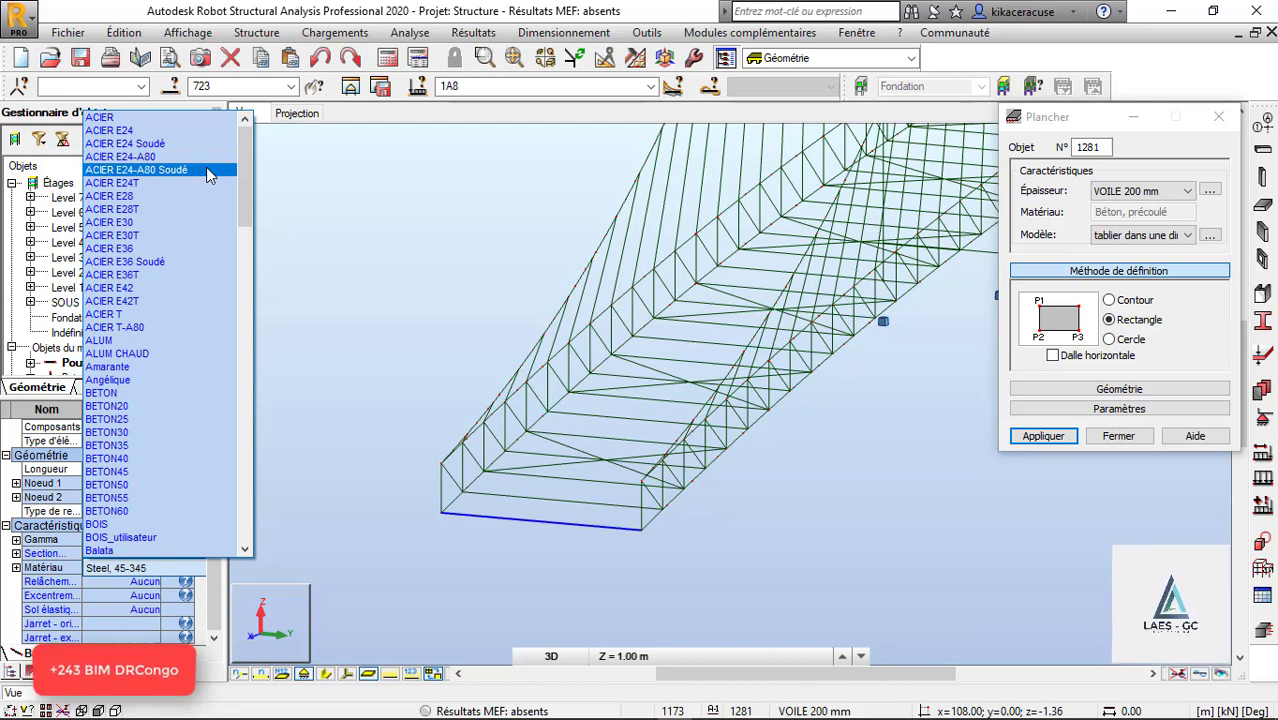
pyautogui.click(140, 182)
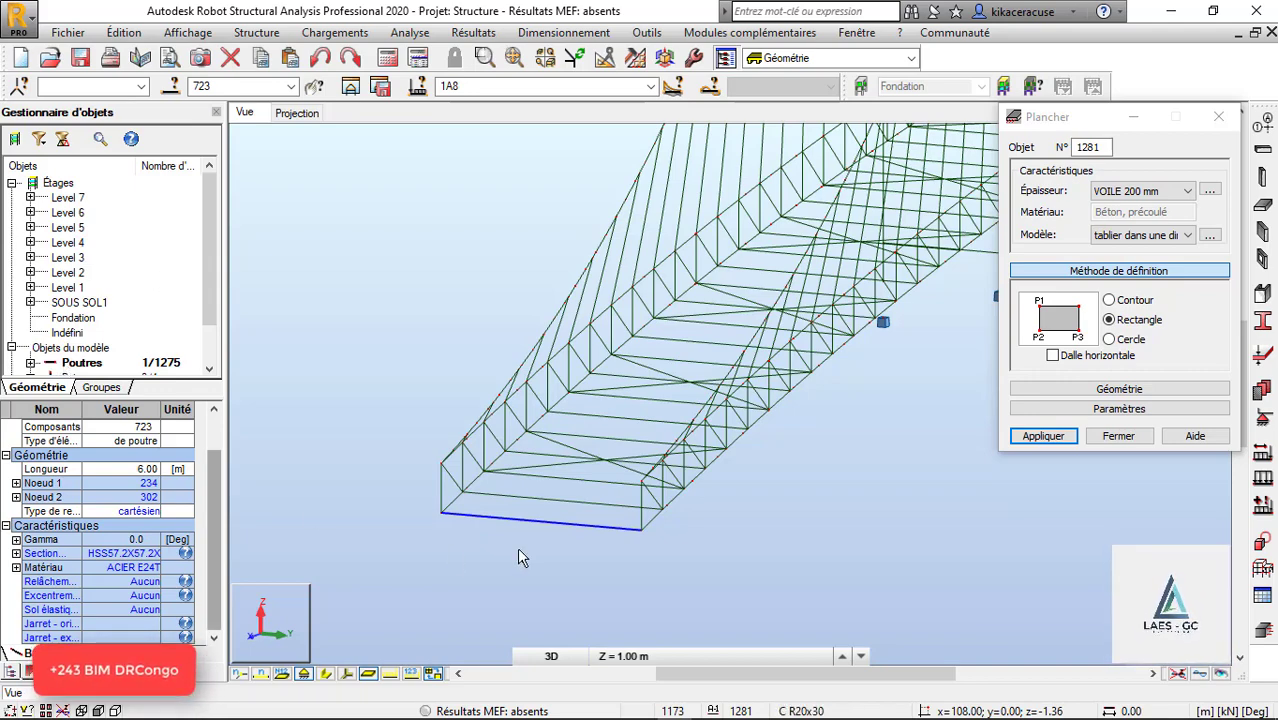
# Step: Inspect the supports beneath the towers and view the whole wireframe bridge
pyautogui.scroll(-5, 520, 557)
pyautogui.scroll(10, 688, 522)
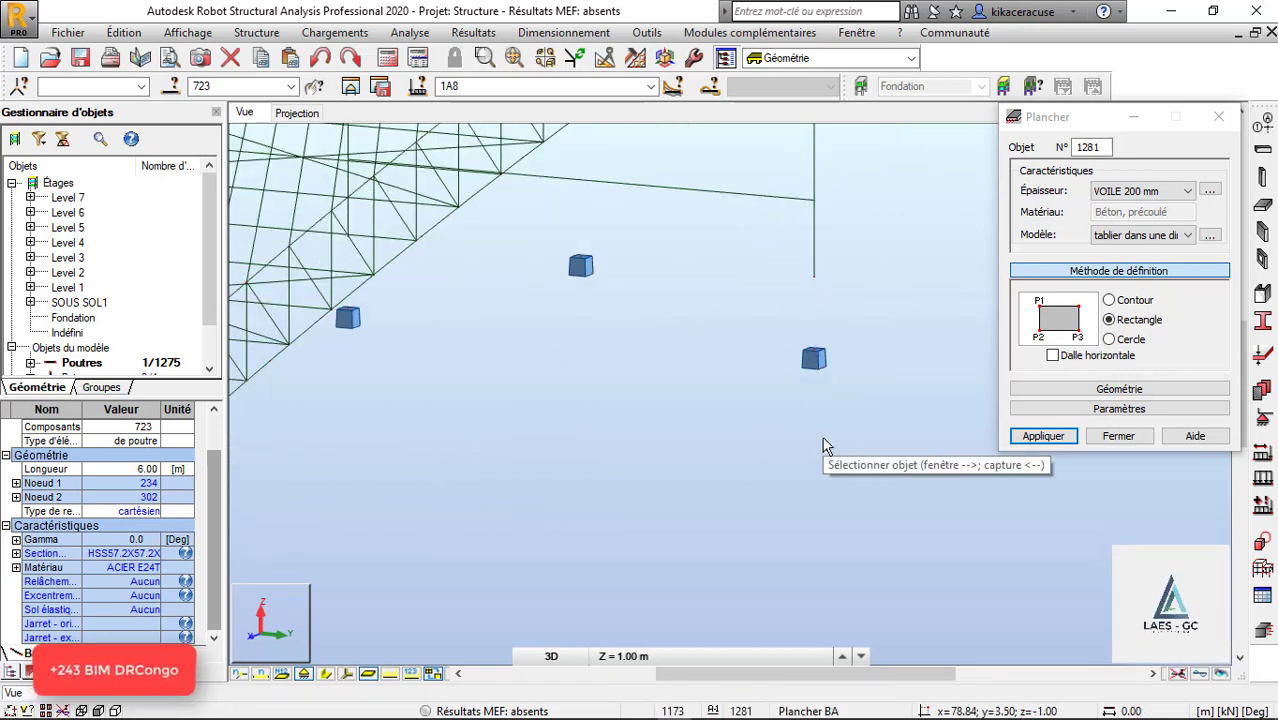
pyautogui.scroll(-5, 806, 476)
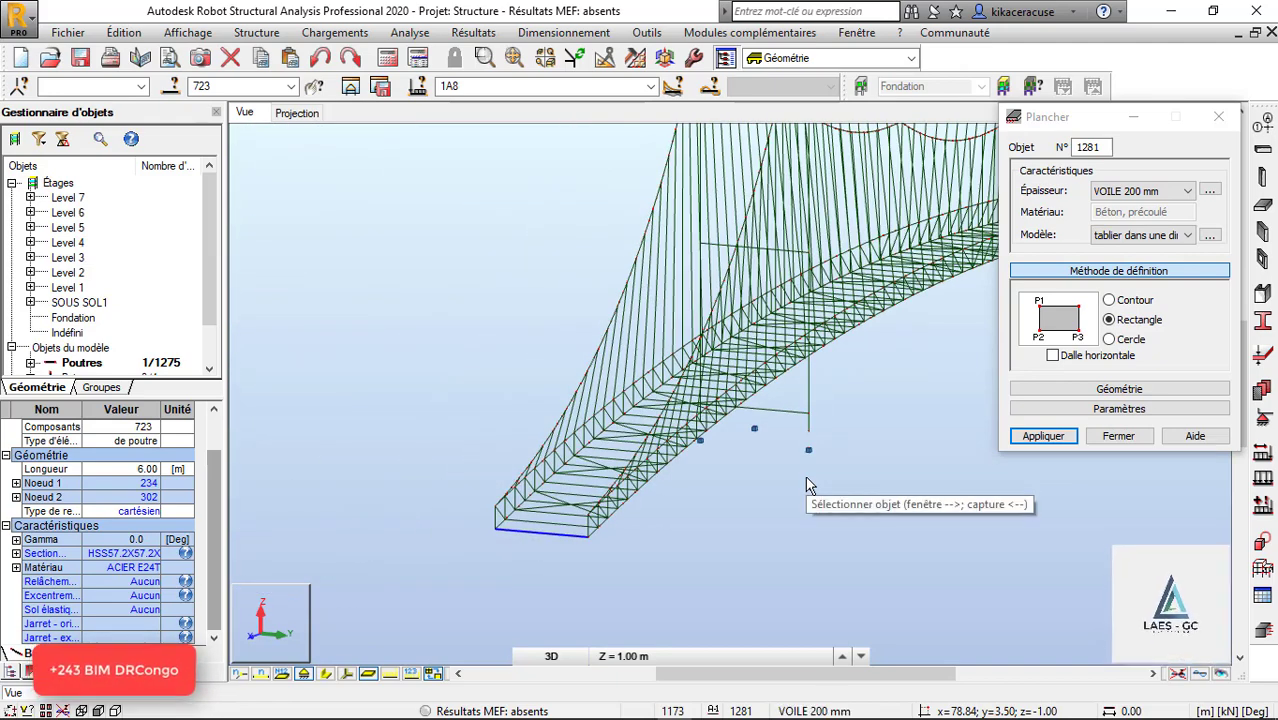
pyautogui.scroll(-3, 615, 485)
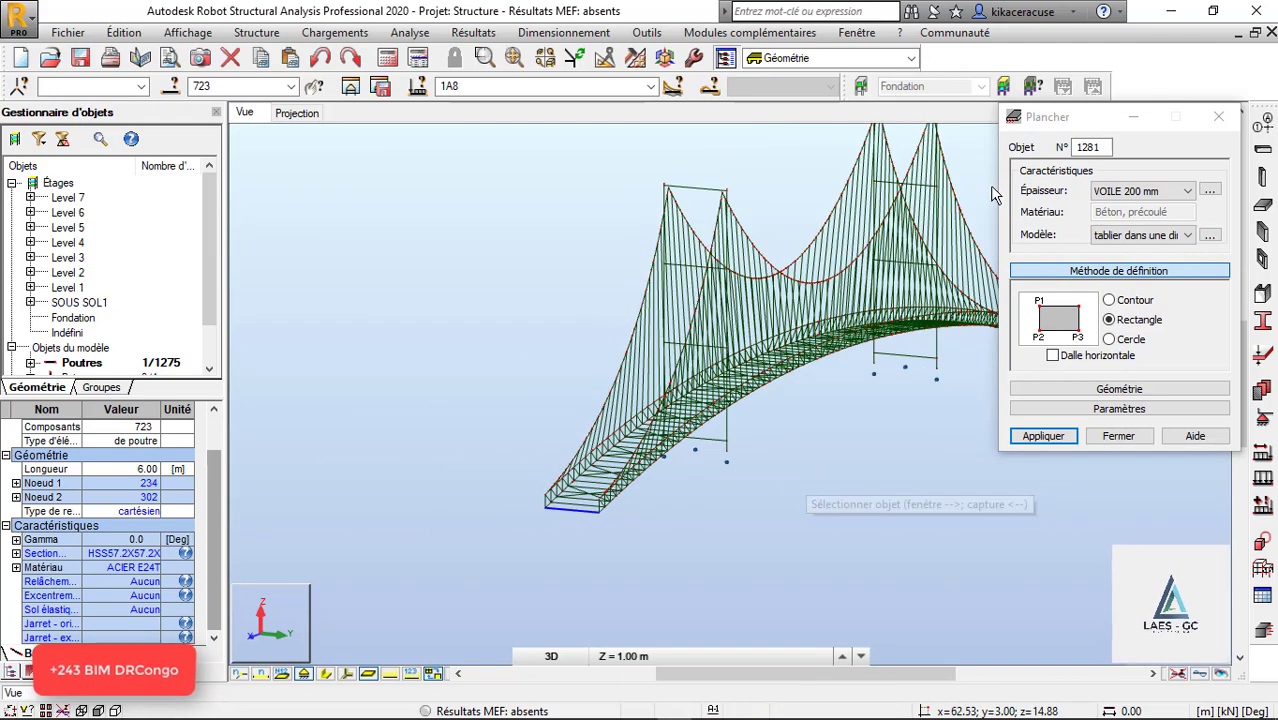
pyautogui.scroll(-2, 662, 340)
pyautogui.scroll(2, 870, 234)
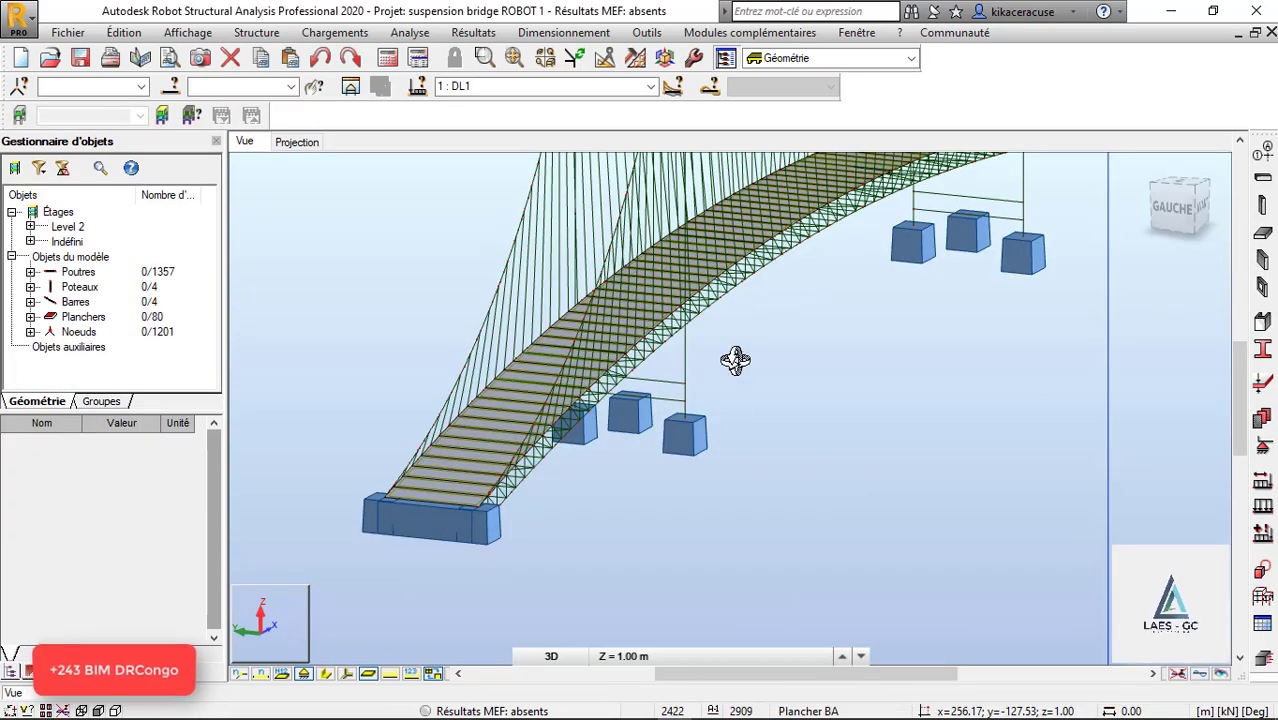
# Step: Display the section shapes of the bars in the suspension bridge ROBOT 1 project, and inspect its towers, cables, deck and supports
pyautogui.scroll(-3, 700, 412)
pyautogui.keyDown('shift'); pyautogui.moveTo(688, 411); pyautogui.dragTo(584, 442, button='middle'); pyautogui.keyUp('shift')
pyautogui.scroll(-2, 584, 442)
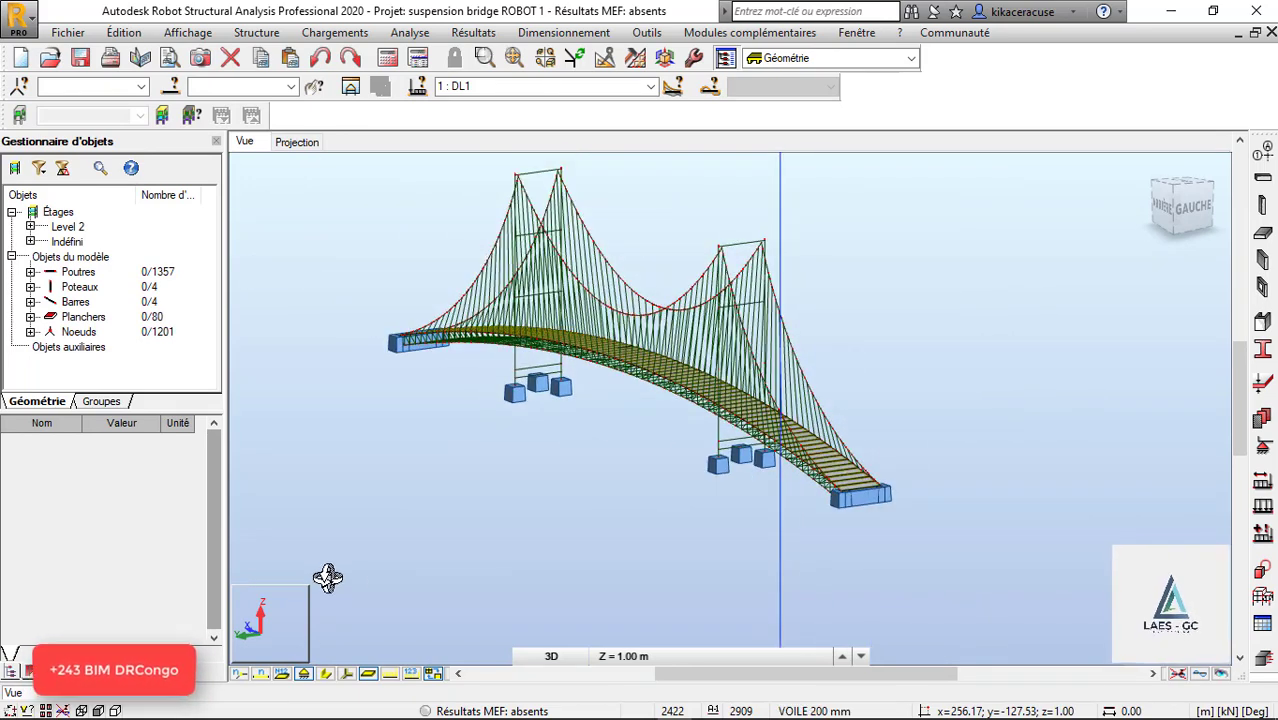
pyautogui.click(326, 674)
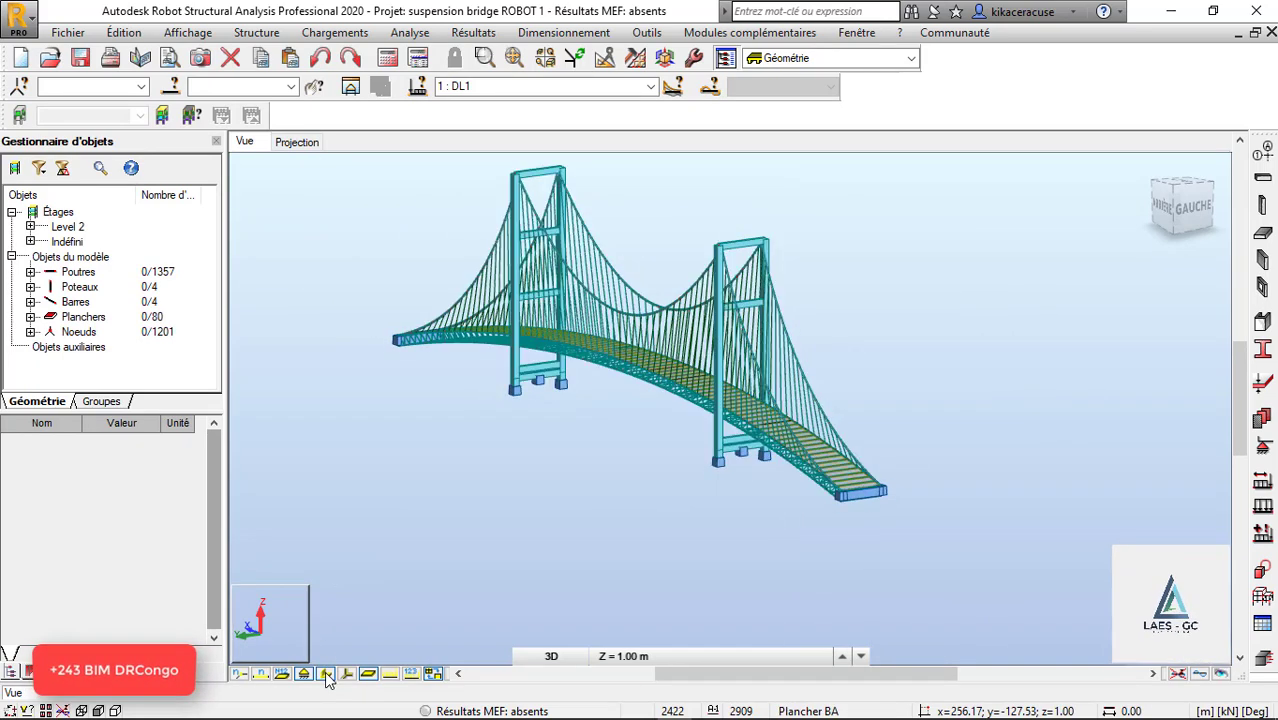
pyautogui.scroll(4, 562, 255)
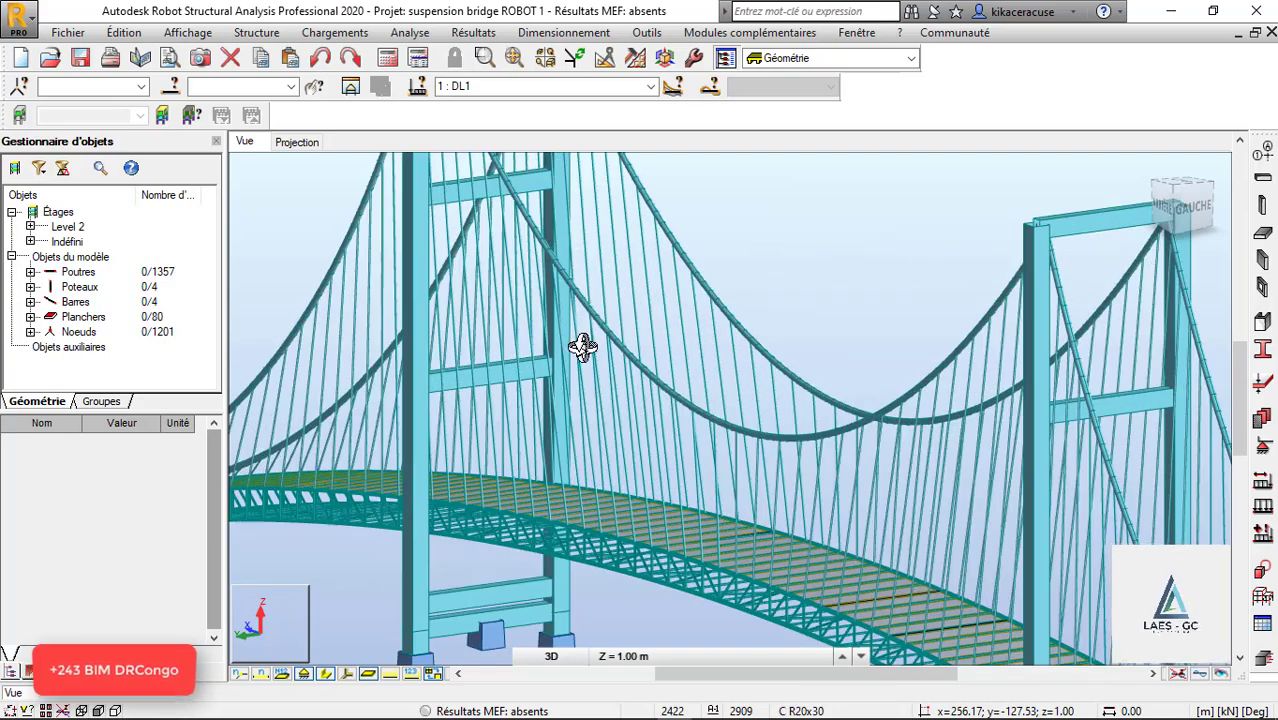
pyautogui.keyDown('shift'); pyautogui.moveTo(582, 348); pyautogui.dragTo(612, 377, button='middle'); pyautogui.keyUp('shift')
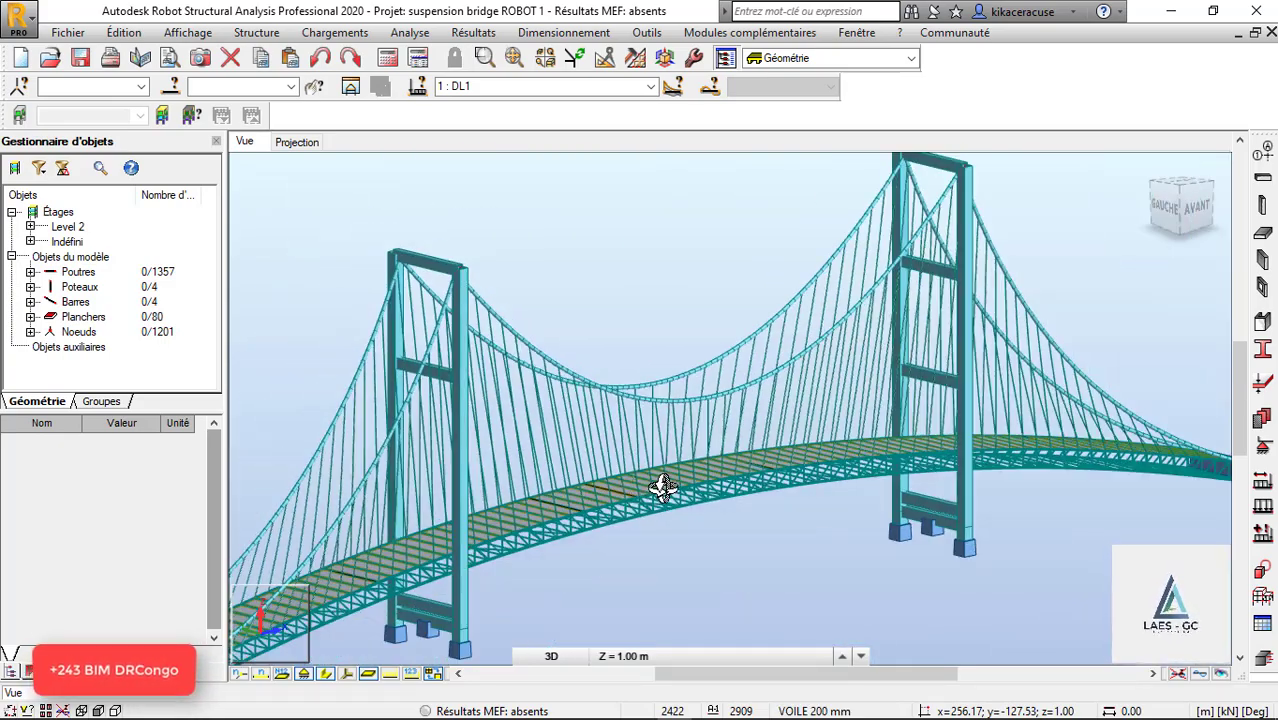
pyautogui.keyDown('shift'); pyautogui.moveTo(662, 485); pyautogui.dragTo(673, 485, button='middle'); pyautogui.keyUp('shift')
pyautogui.scroll(-3, 698, 315)
pyautogui.scroll(3, 547, 518)
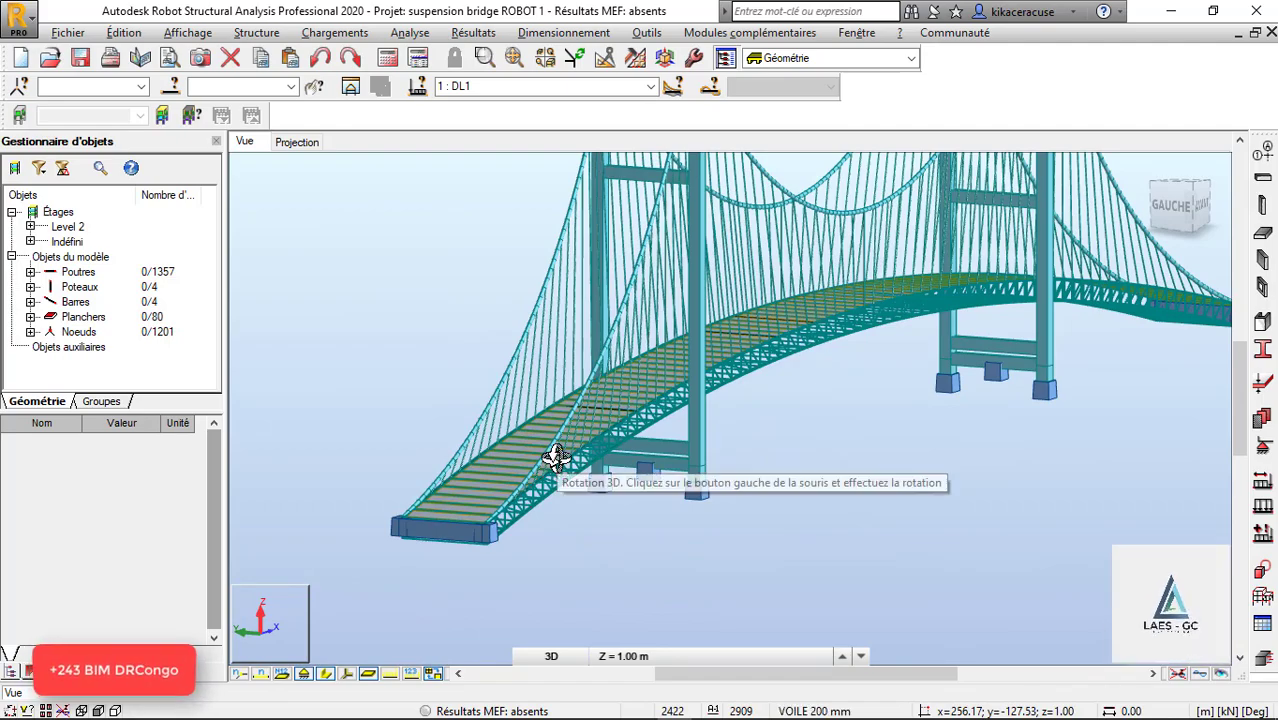
# Step: Compare the Robot model with the bridge in Revit, and examine the Revit model's deck end, pile foundations and towers
pyautogui.hotkey('alt', 'Tab')
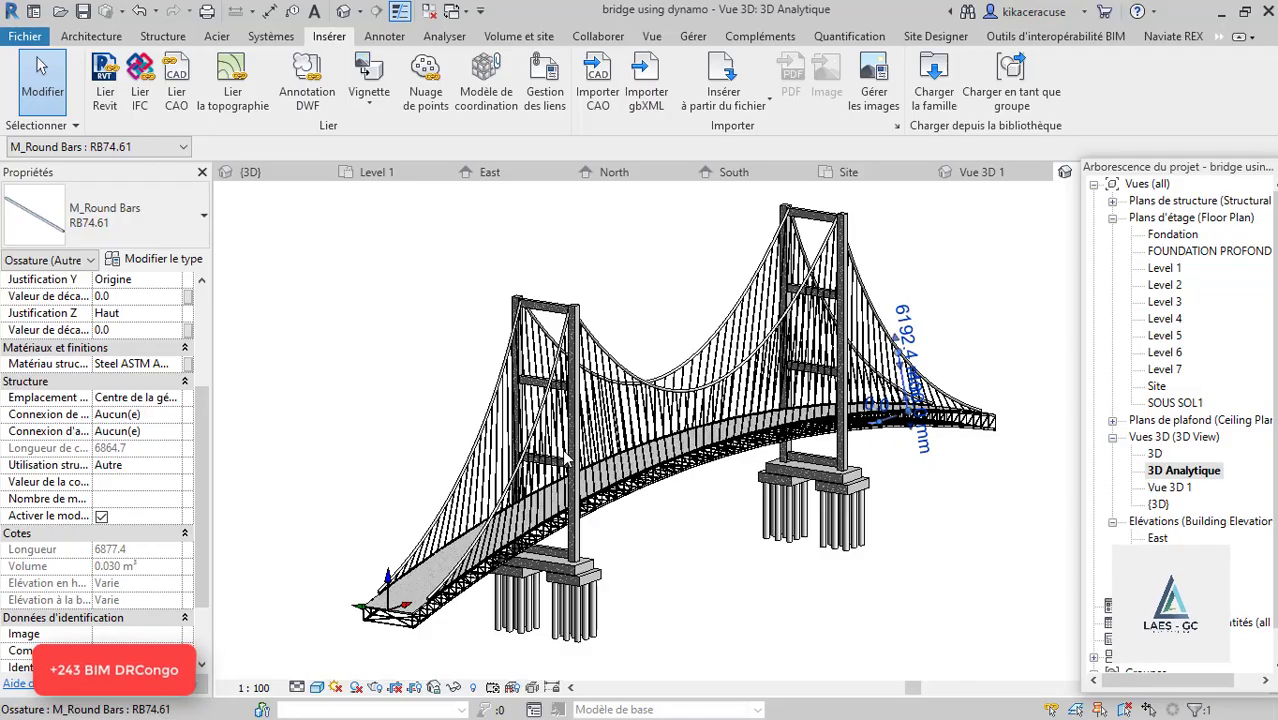
pyautogui.hotkey('alt', 'Tab')
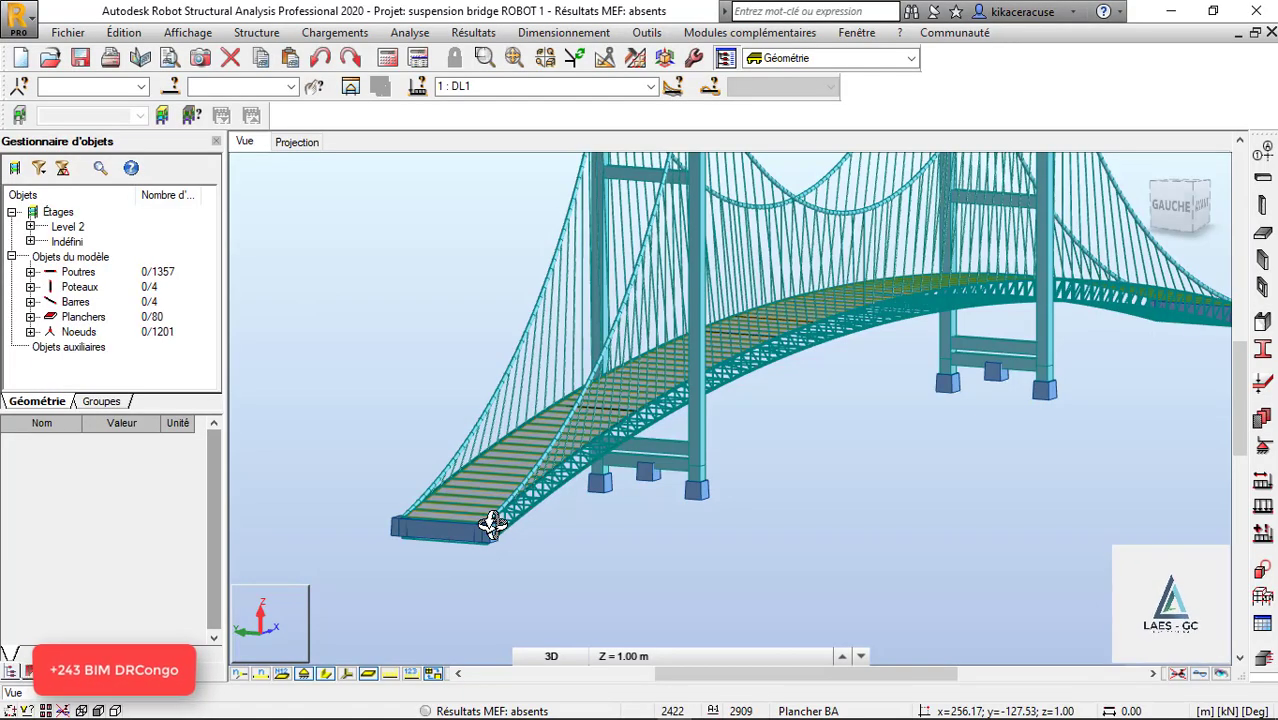
pyautogui.hotkey('alt', 'Tab')
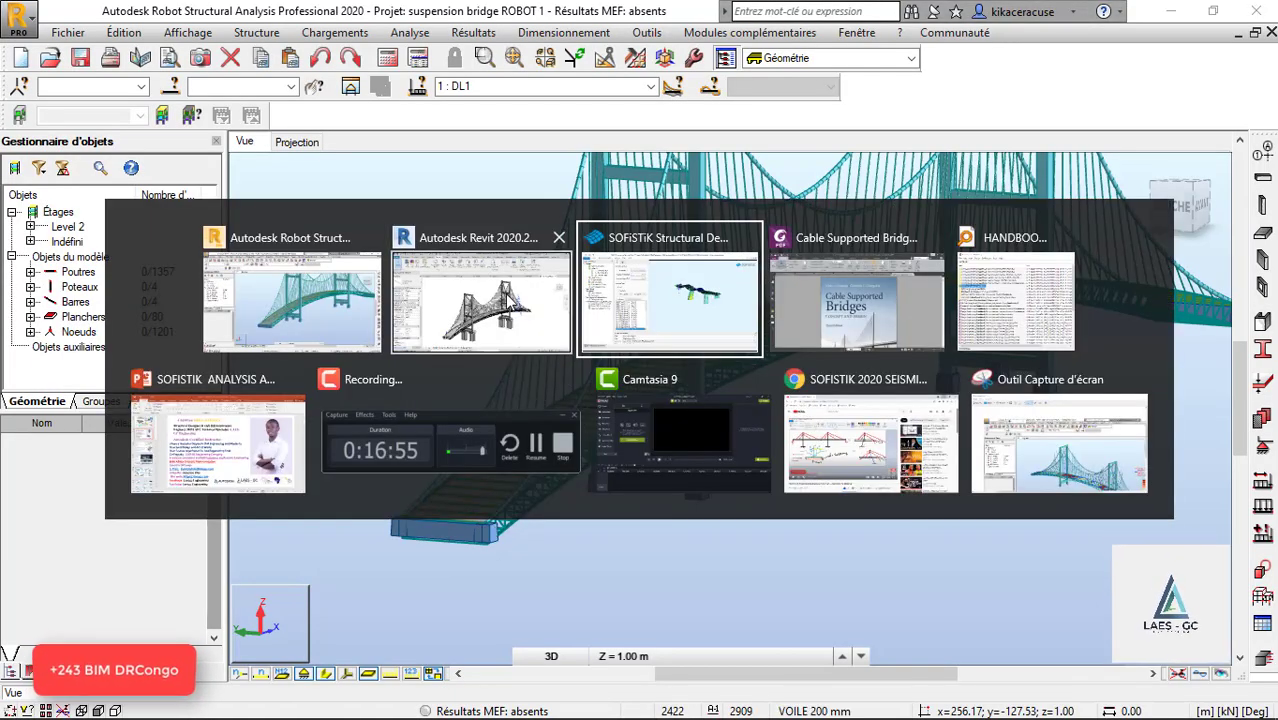
pyautogui.scroll(5, 389, 612)
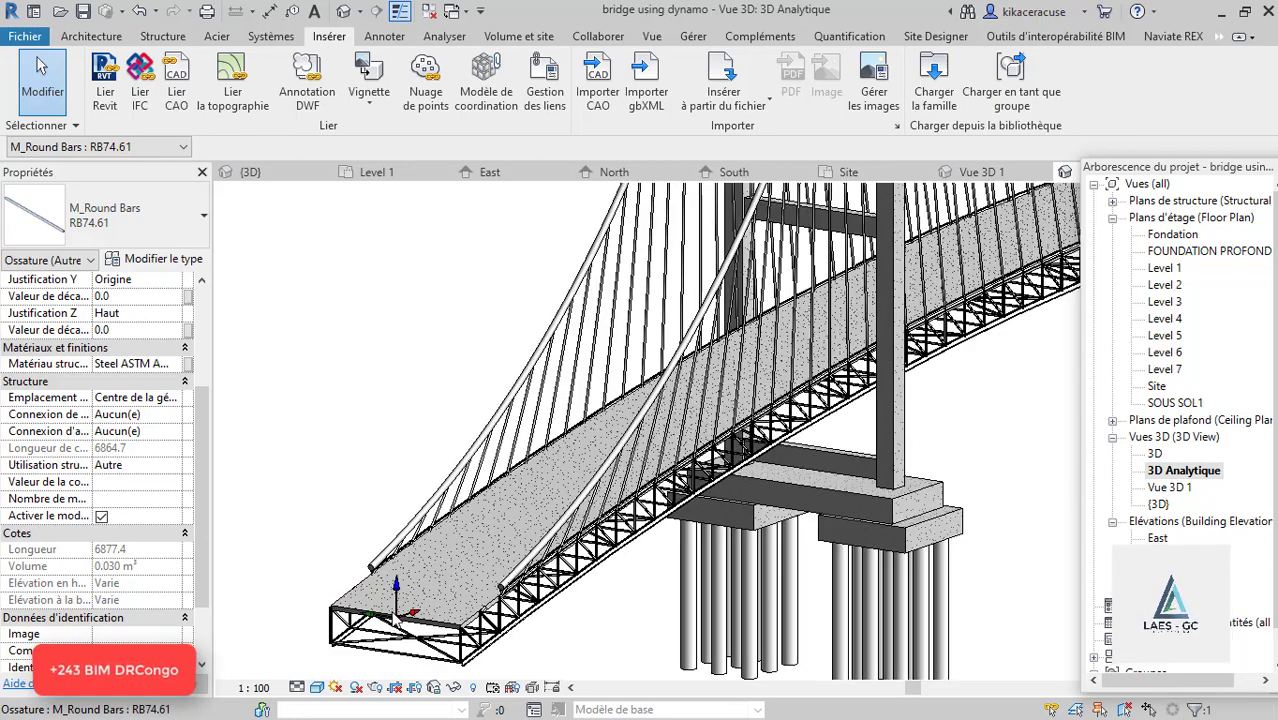
pyautogui.scroll(-4, 352, 561)
pyautogui.scroll(2, 414, 592)
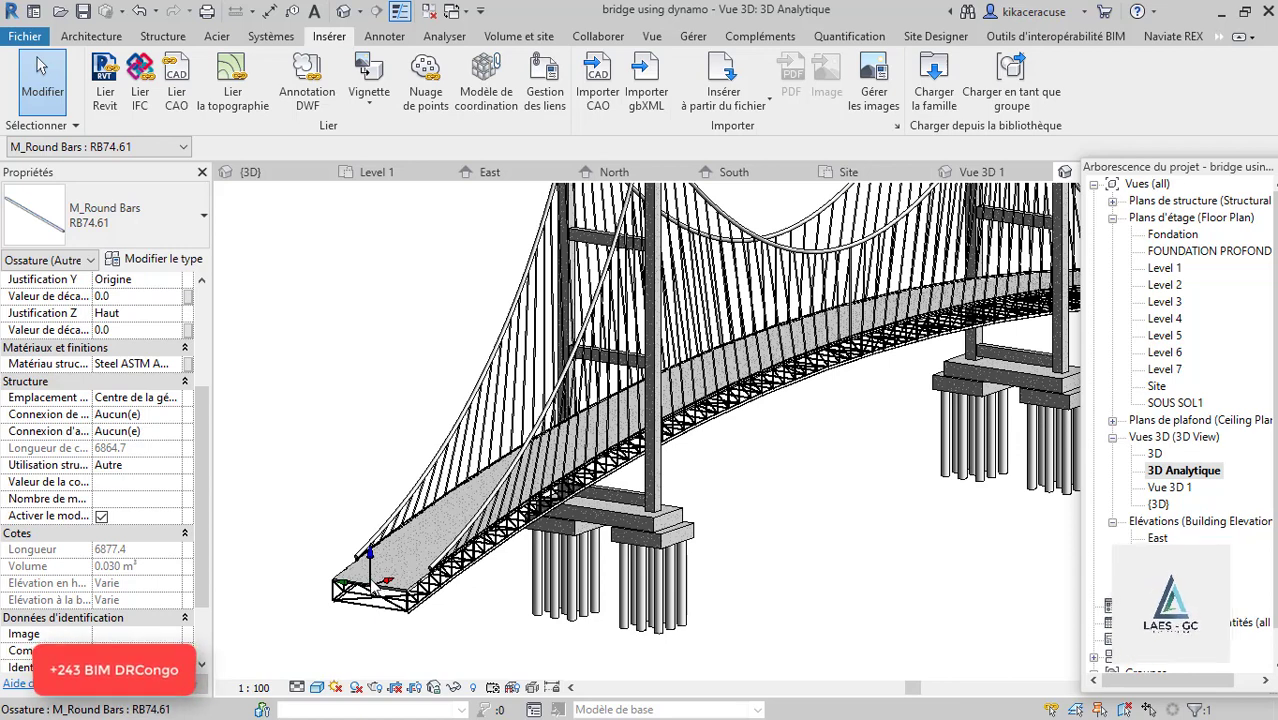
pyautogui.scroll(-3, 356, 584)
pyautogui.scroll(1, 825, 435)
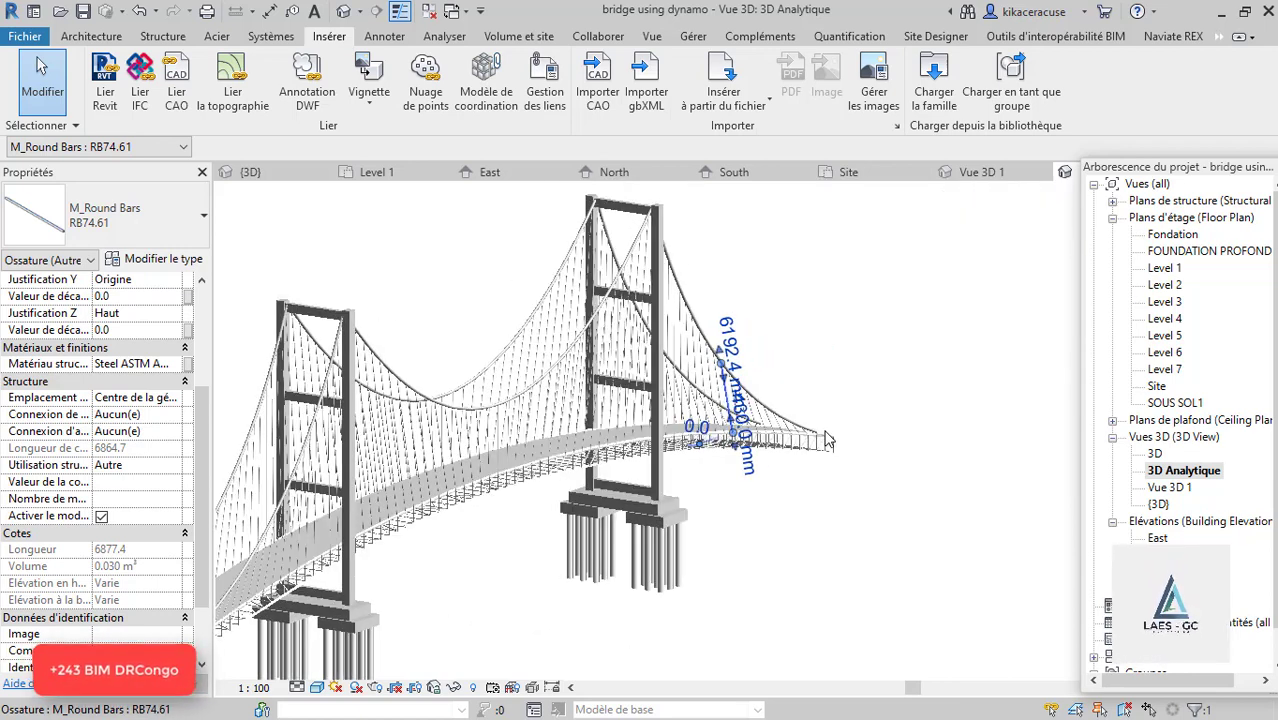
# Step: Switch from Revit to Robot Structural Analysis and inspect the bridge's deck, towers and lateral trusses from several angles
pyautogui.scroll(1, 825, 437)
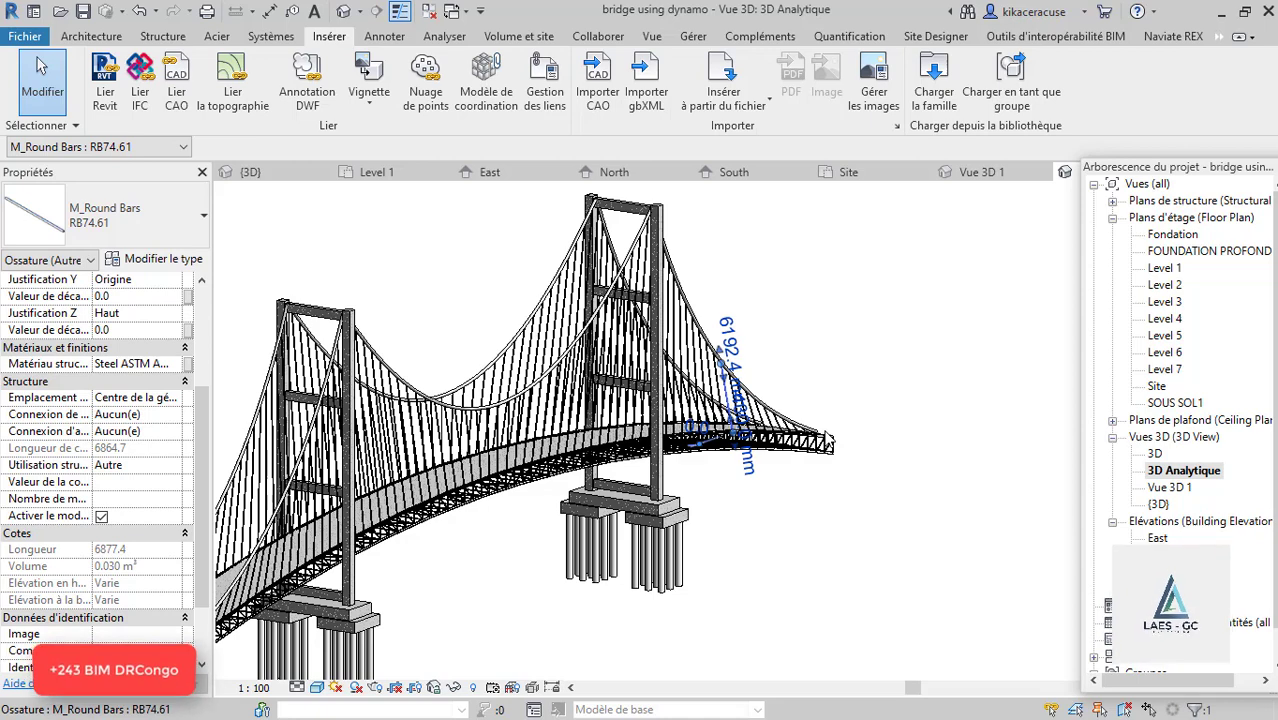
pyautogui.hotkey('alt', 'Tab')
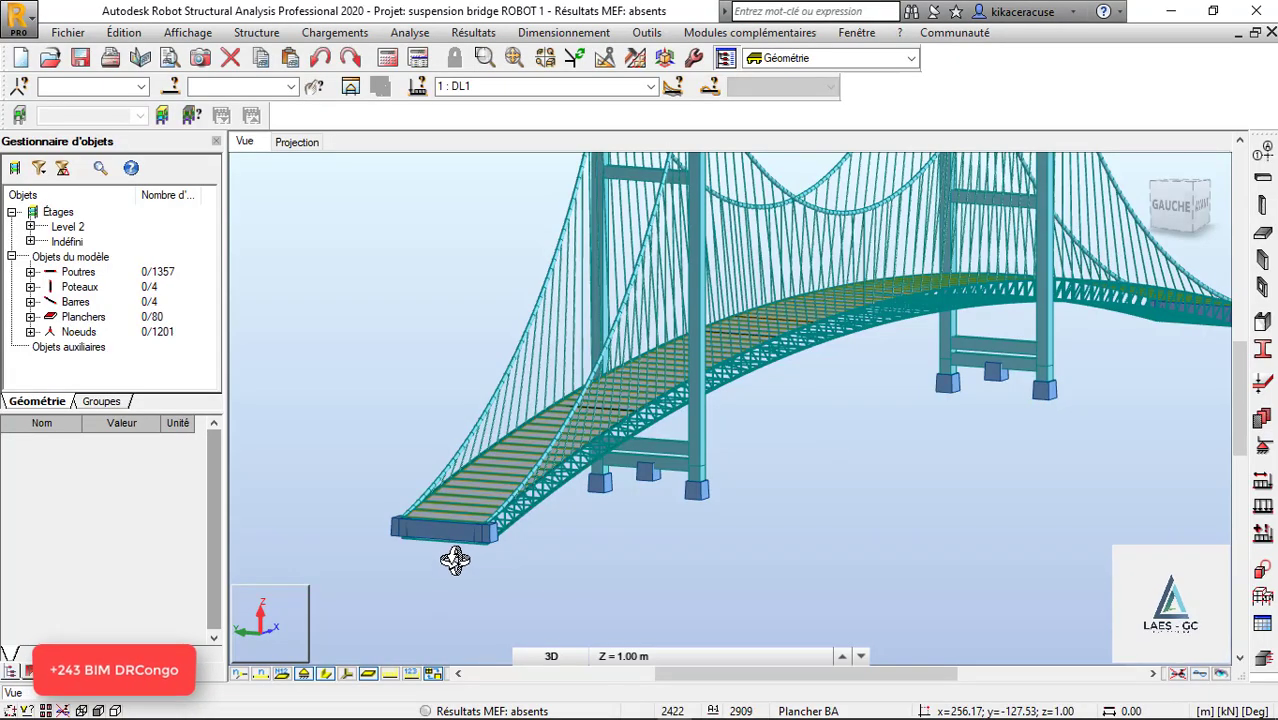
pyautogui.scroll(-2, 501, 495)
pyautogui.moveTo(902, 443); pyautogui.dragTo(659, 408)
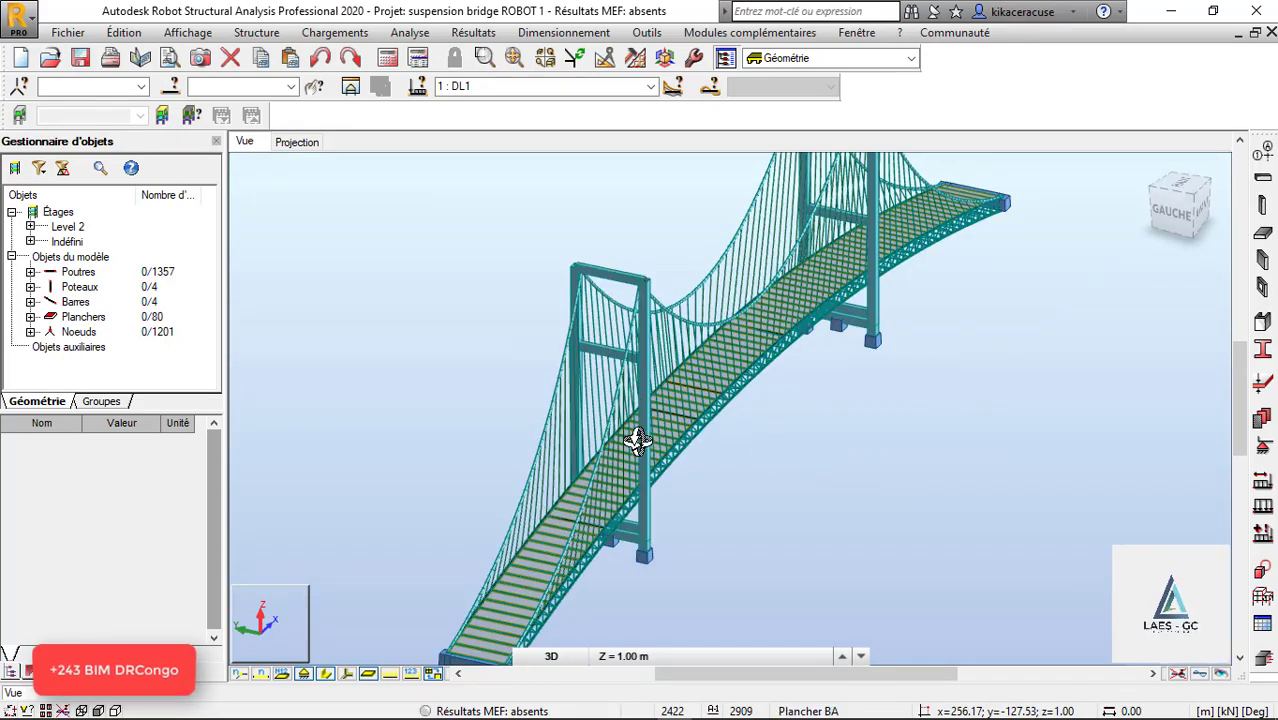
pyautogui.scroll(3, 610, 532)
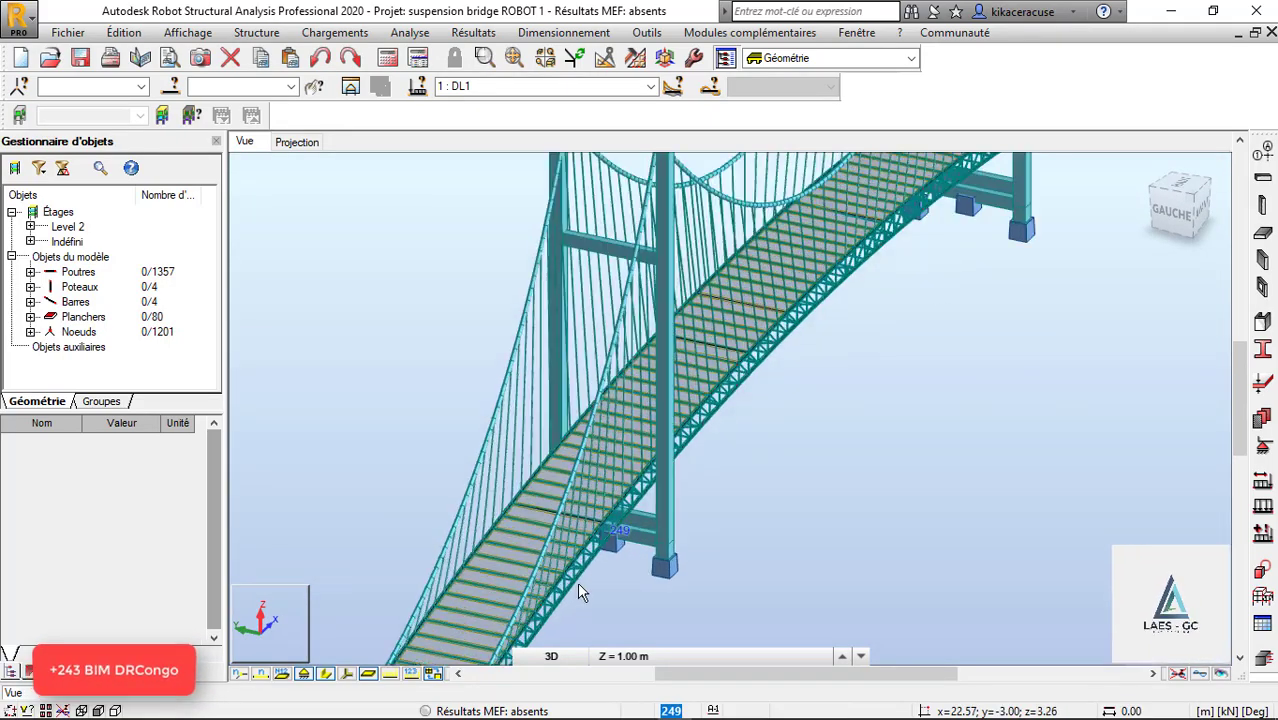
pyautogui.scroll(2, 577, 582)
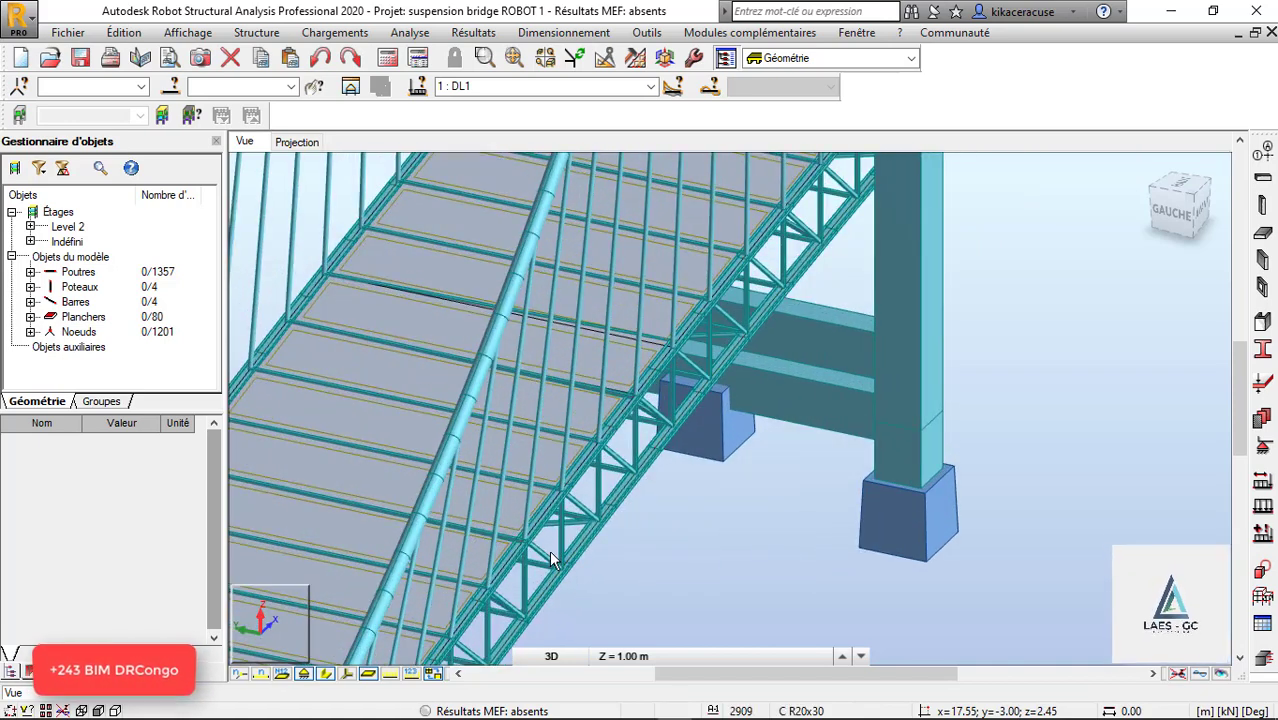
# Step: Examine the geometry, section and material properties of a truss bar along the deck's edge near the tower
pyautogui.click(548, 552)
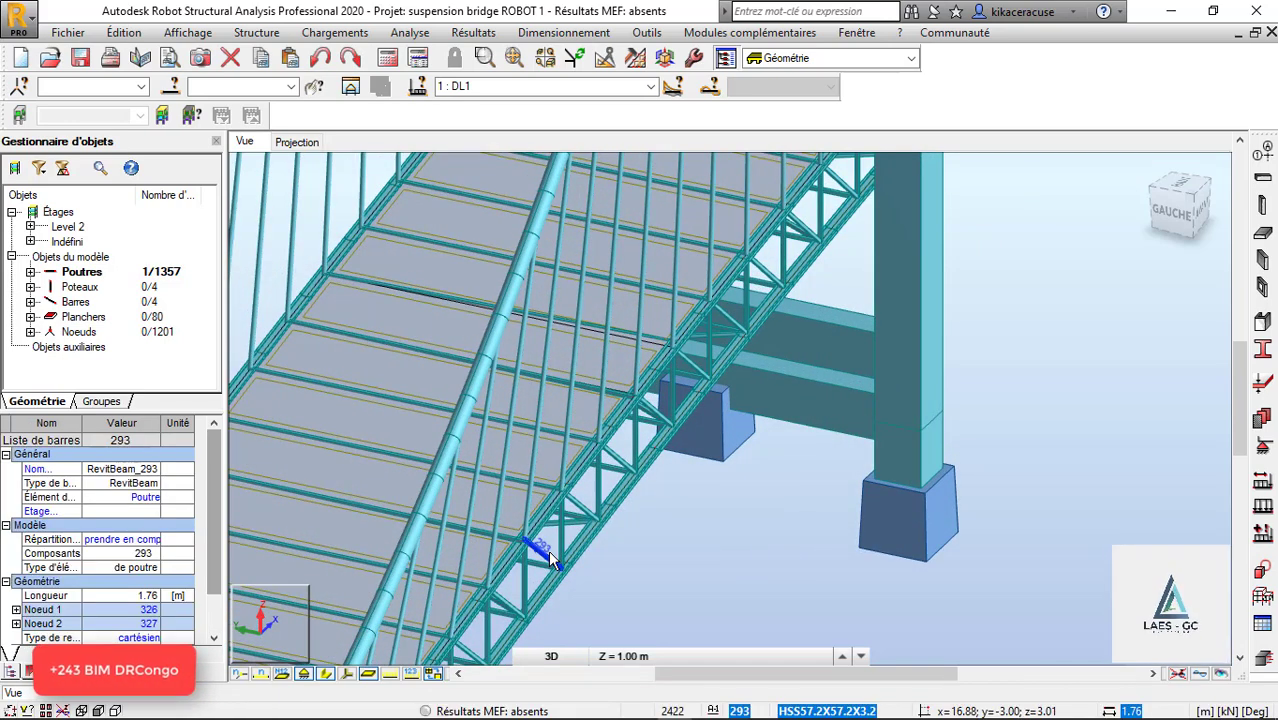
pyautogui.scroll(-2, 216, 511)
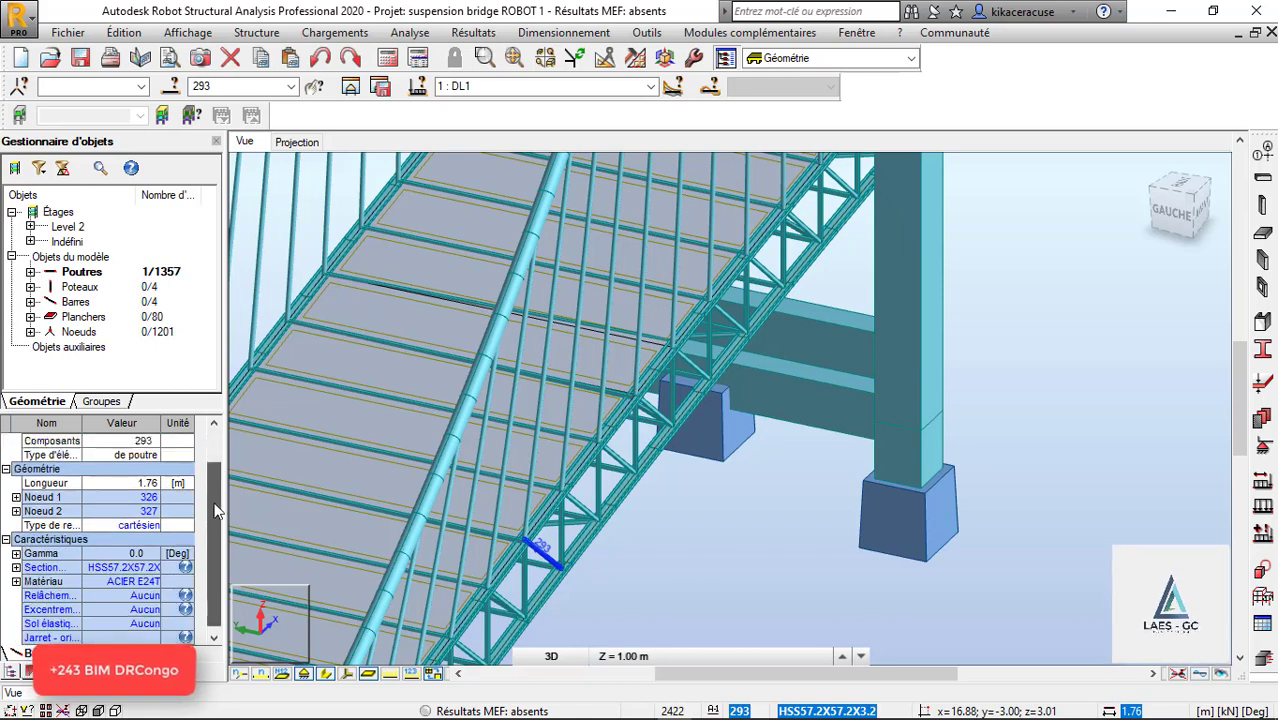
pyautogui.scroll(-1, 214, 516)
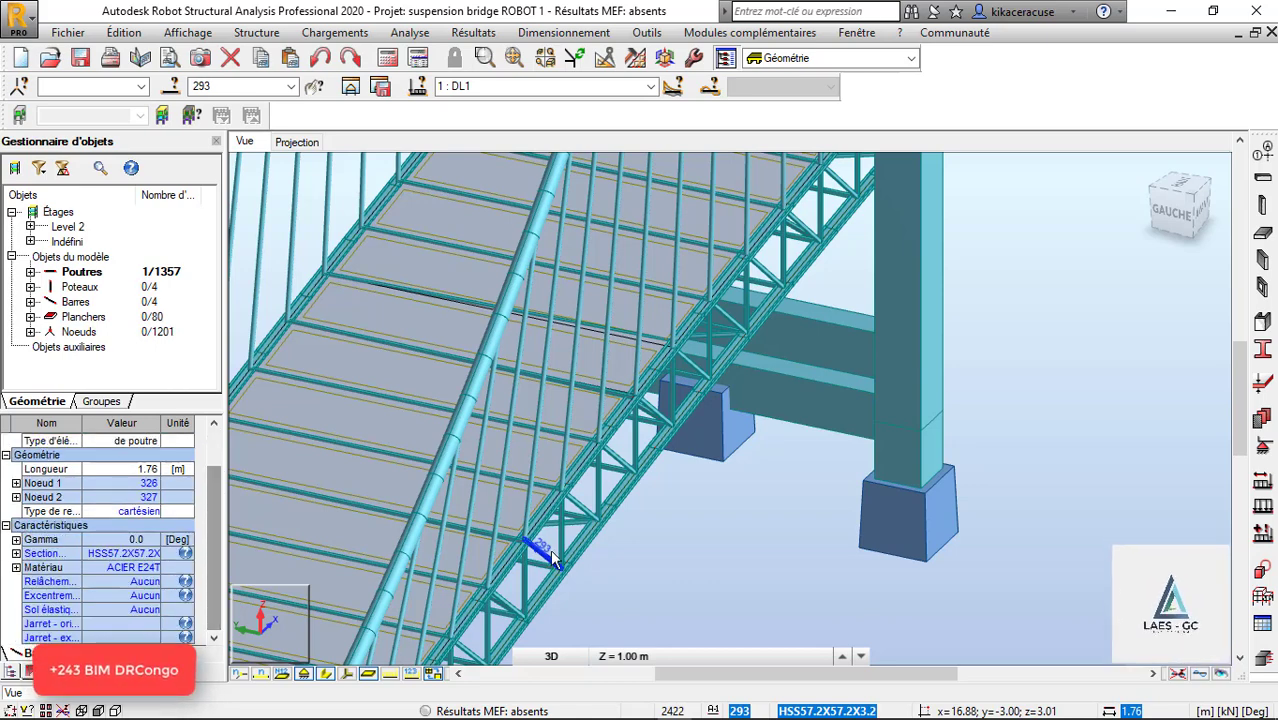
pyautogui.scroll(-1, 545, 455)
pyautogui.scroll(-1, 568, 425)
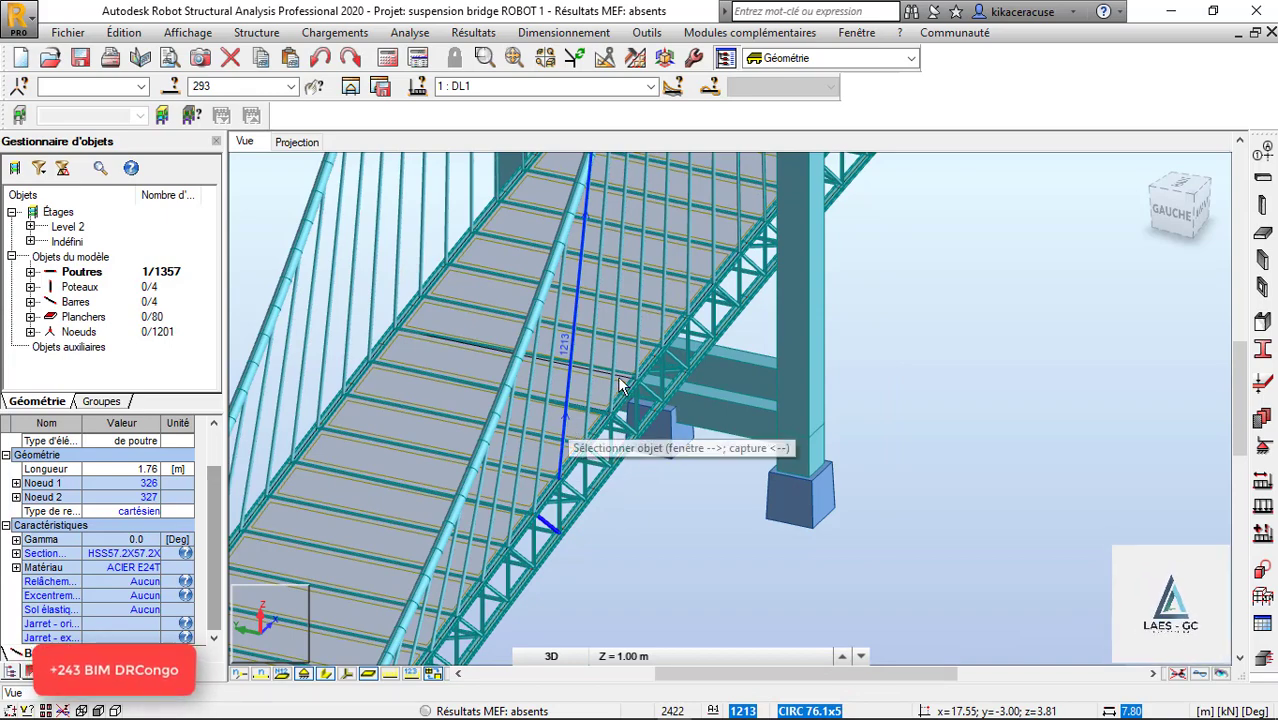
# Step: Hide the section shapes of the bars so the bridge is displayed as a wireframe with its supports
pyautogui.scroll(-2, 843, 341)
pyautogui.rightClick(847, 352)
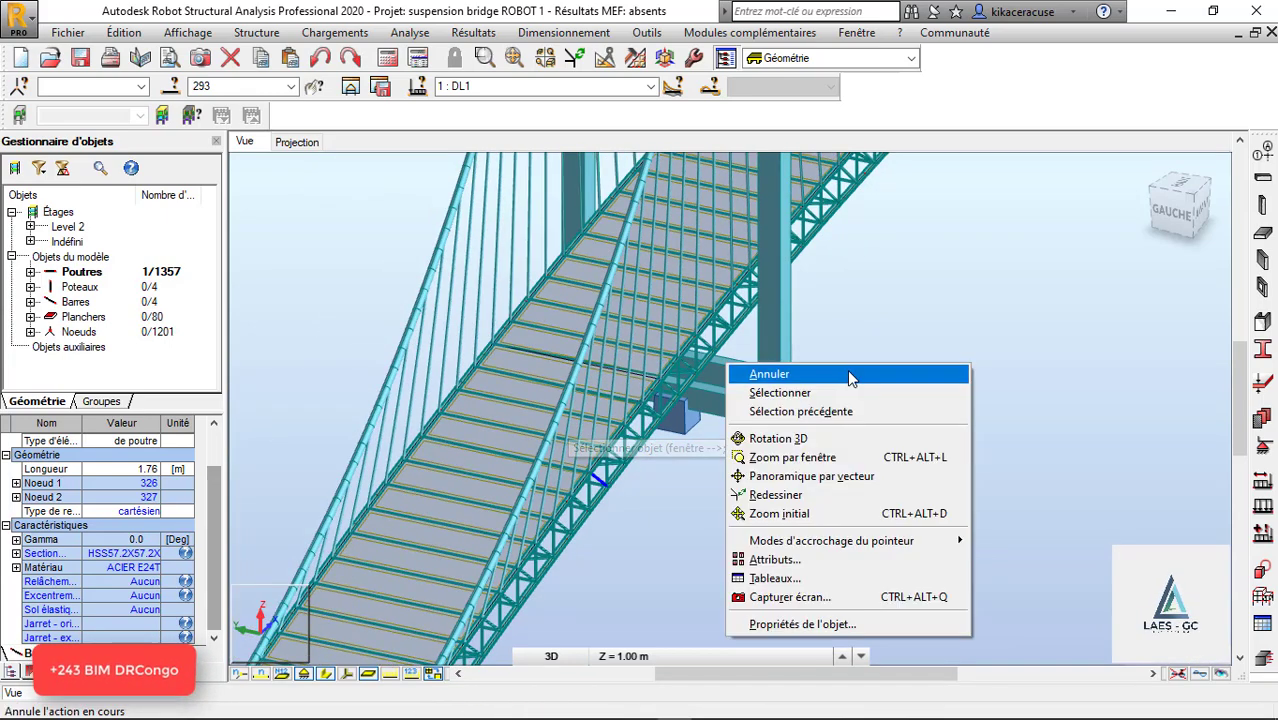
pyautogui.click(790, 438)
pyautogui.moveTo(515, 418); pyautogui.dragTo(899, 197)
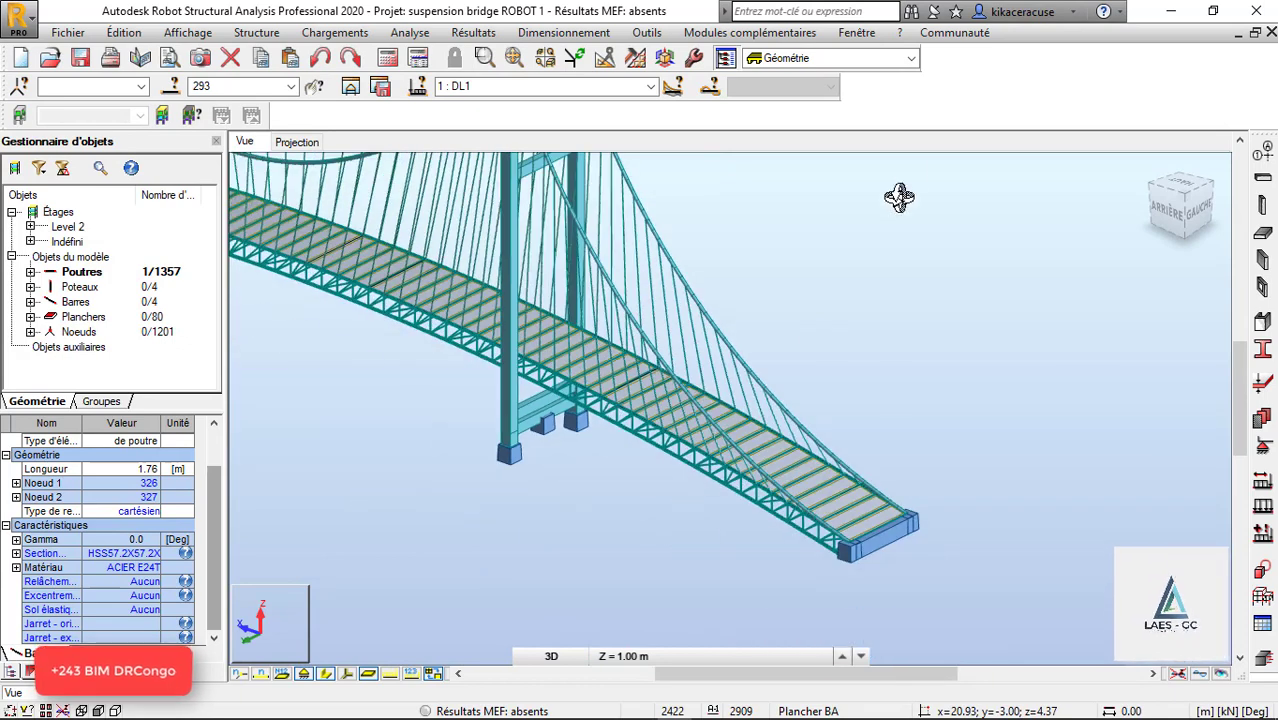
pyautogui.click(324, 675)
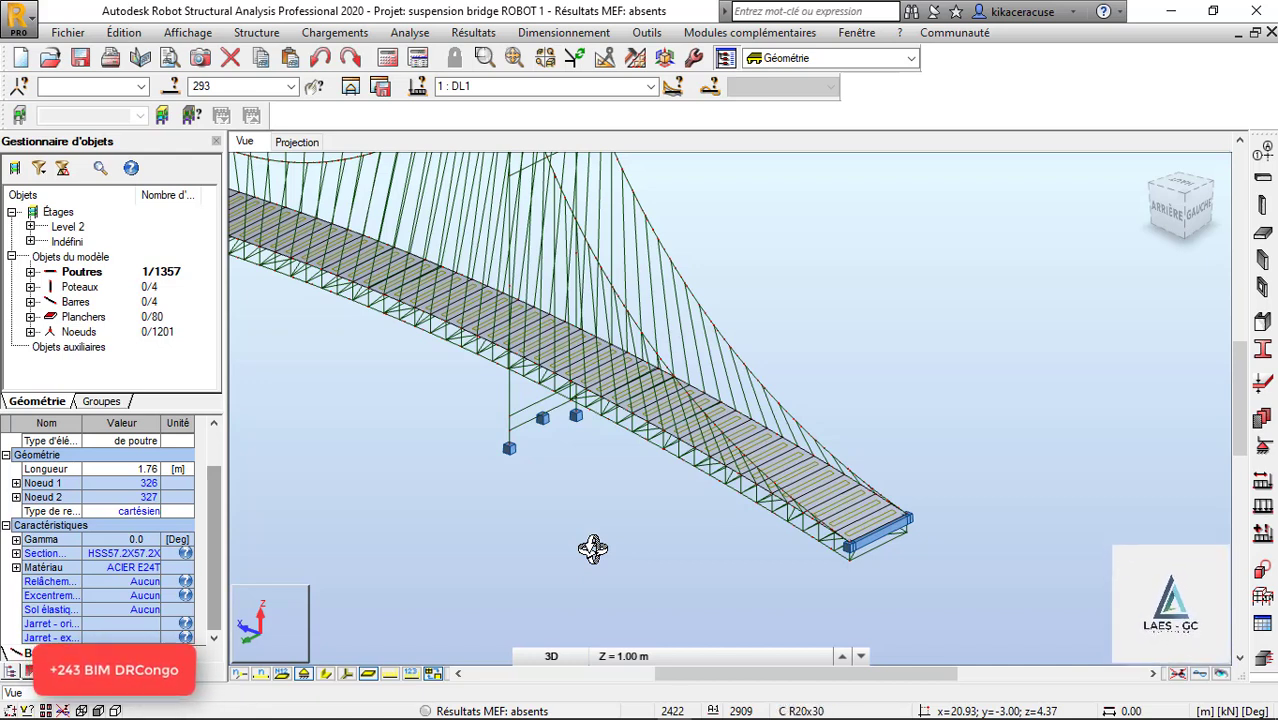
pyautogui.scroll(-3, 707, 558)
pyautogui.scroll(4, 558, 457)
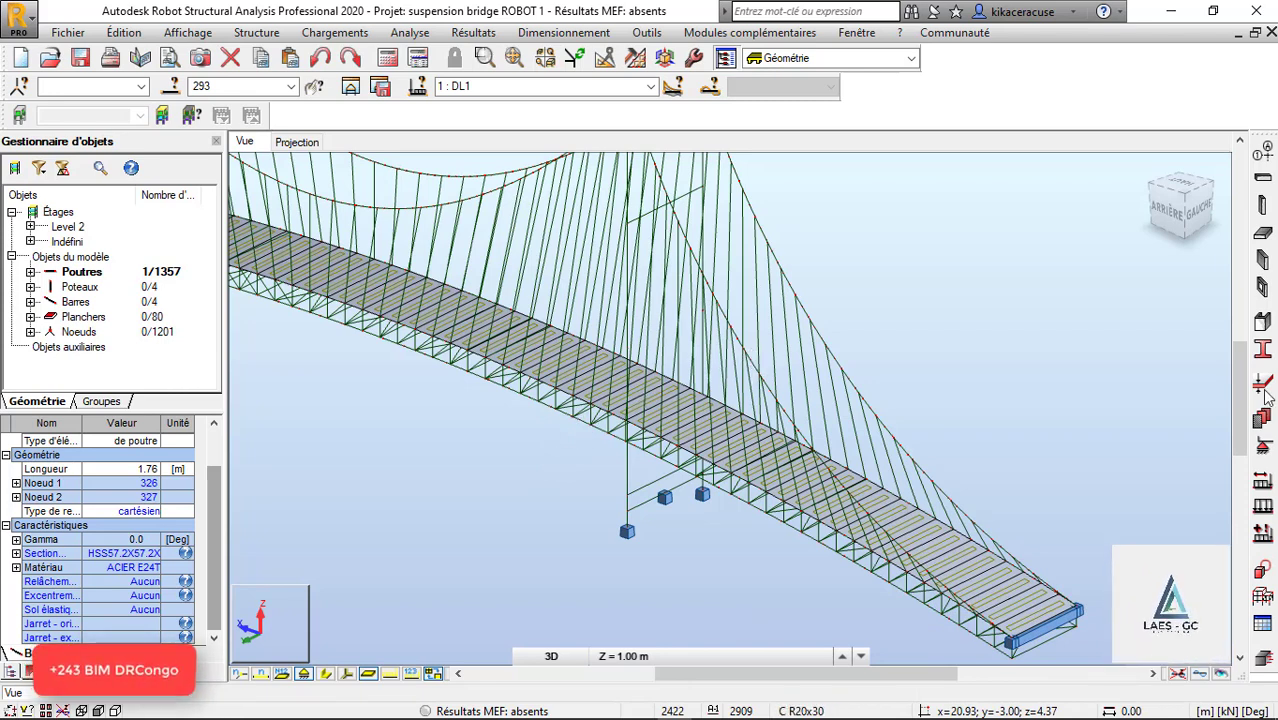
# Step: Delete all existing load cases and add a permanent load case named G1
pyautogui.click(1262, 445)
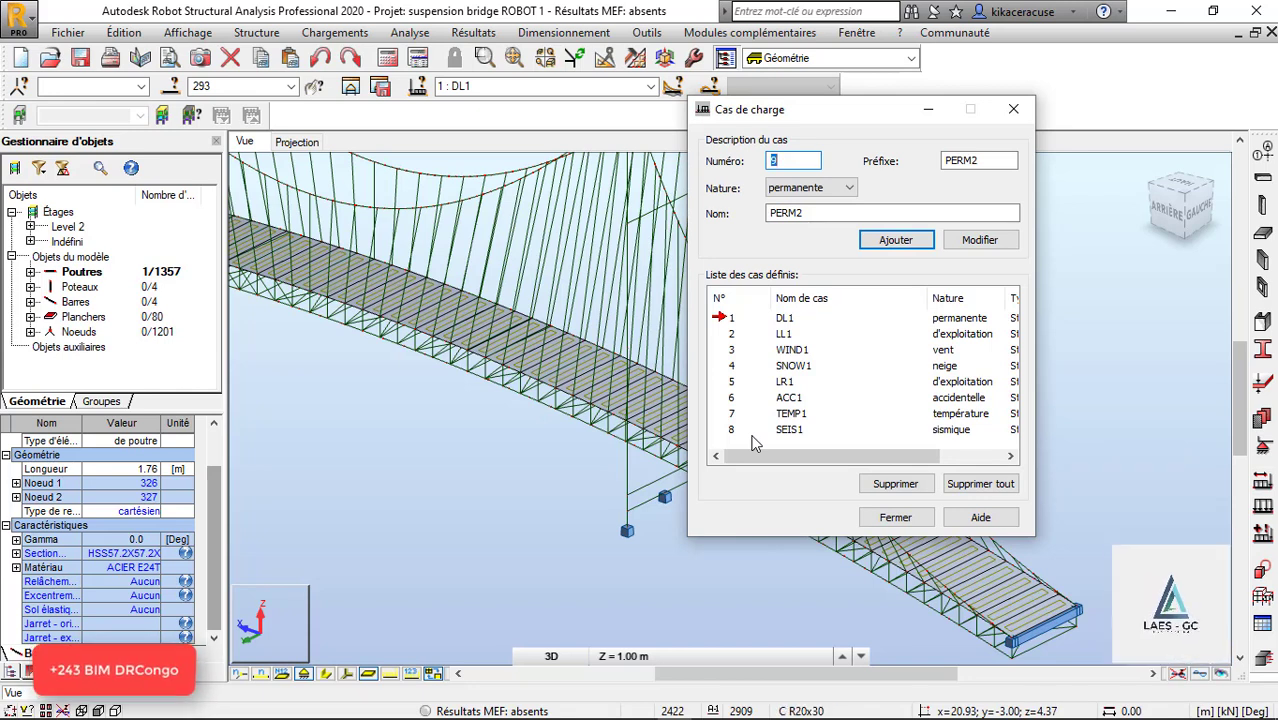
pyautogui.click(968, 486)
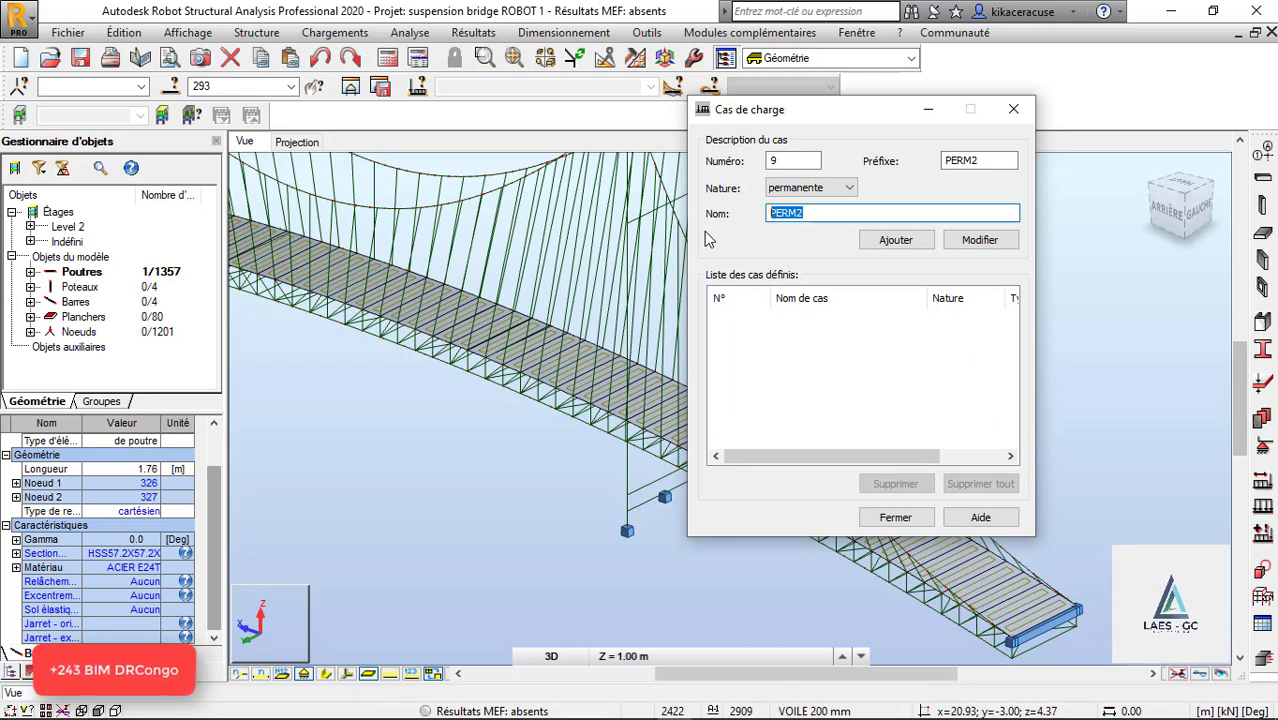
pyautogui.write('G1')
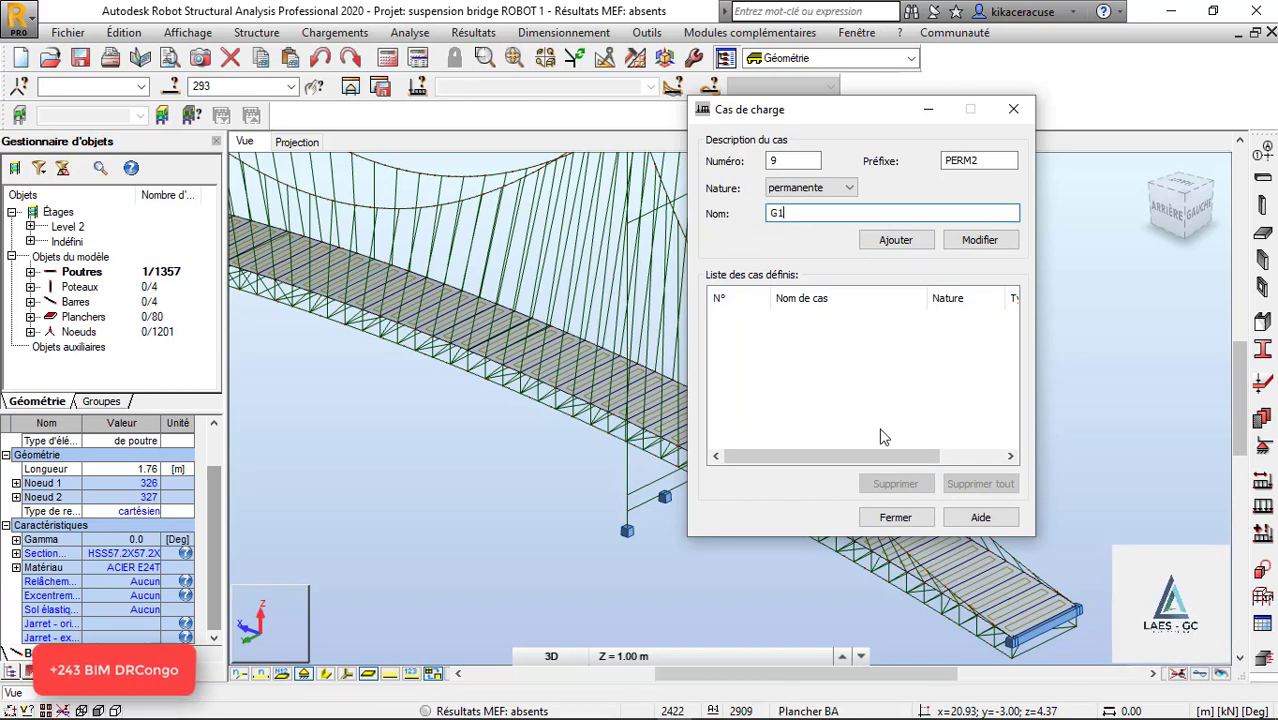
pyautogui.click(908, 245)
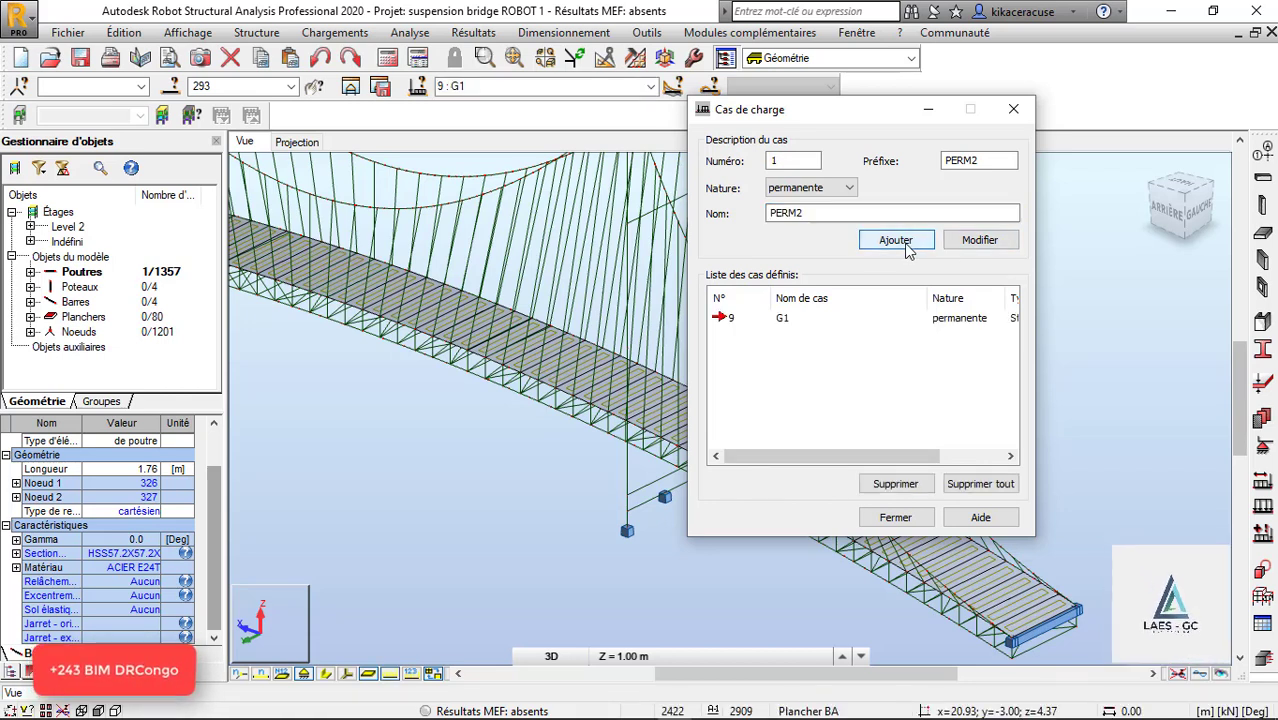
# Step: Clear the load case list and recreate the permanent case G1 as case number 1
pyautogui.click(978, 484)
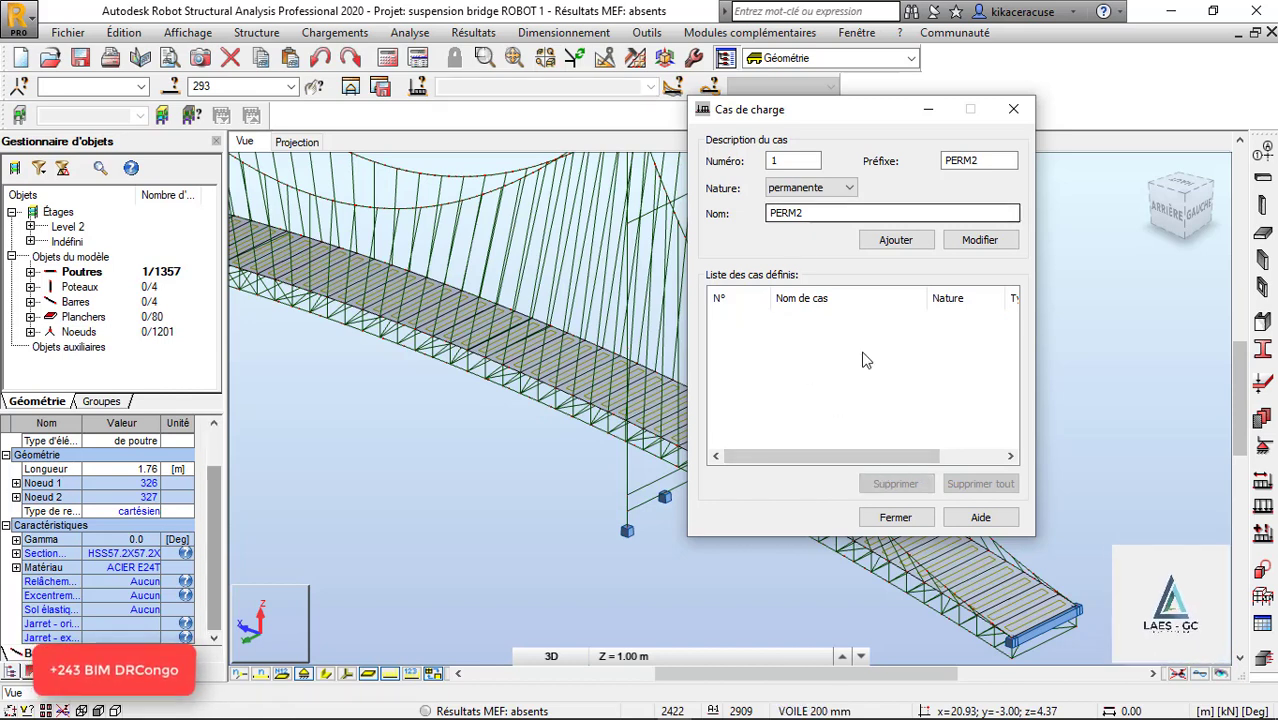
pyautogui.moveTo(841, 214); pyautogui.dragTo(722, 220)
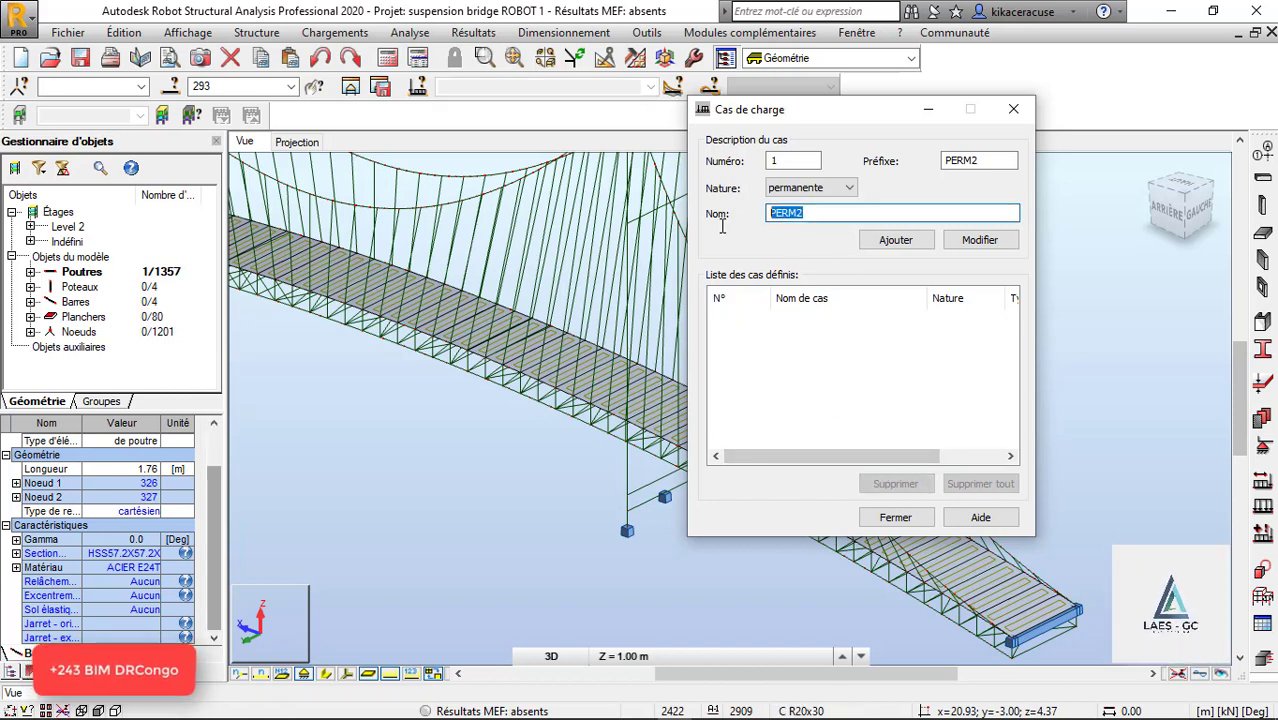
pyautogui.write('G1')
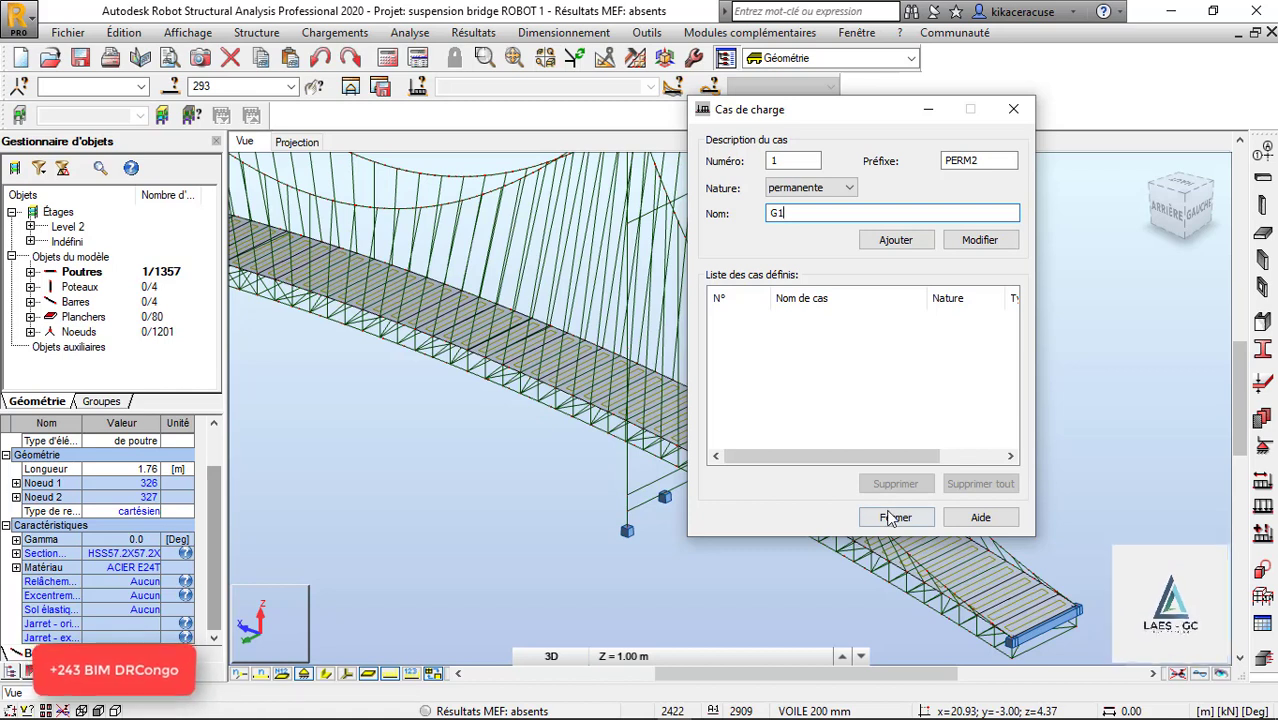
pyautogui.click(899, 245)
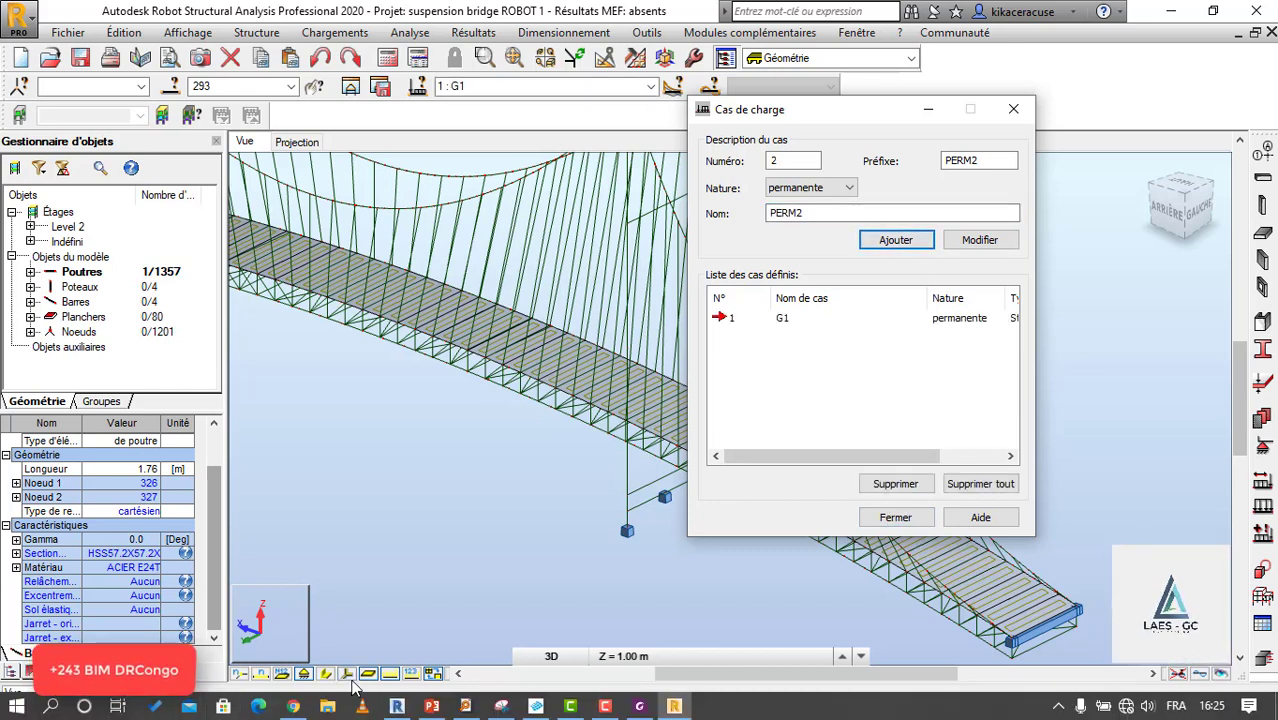
# Step: Toggle the load symbols in the view and define permanent load case number 1 as PERM1
pyautogui.click(393, 678)
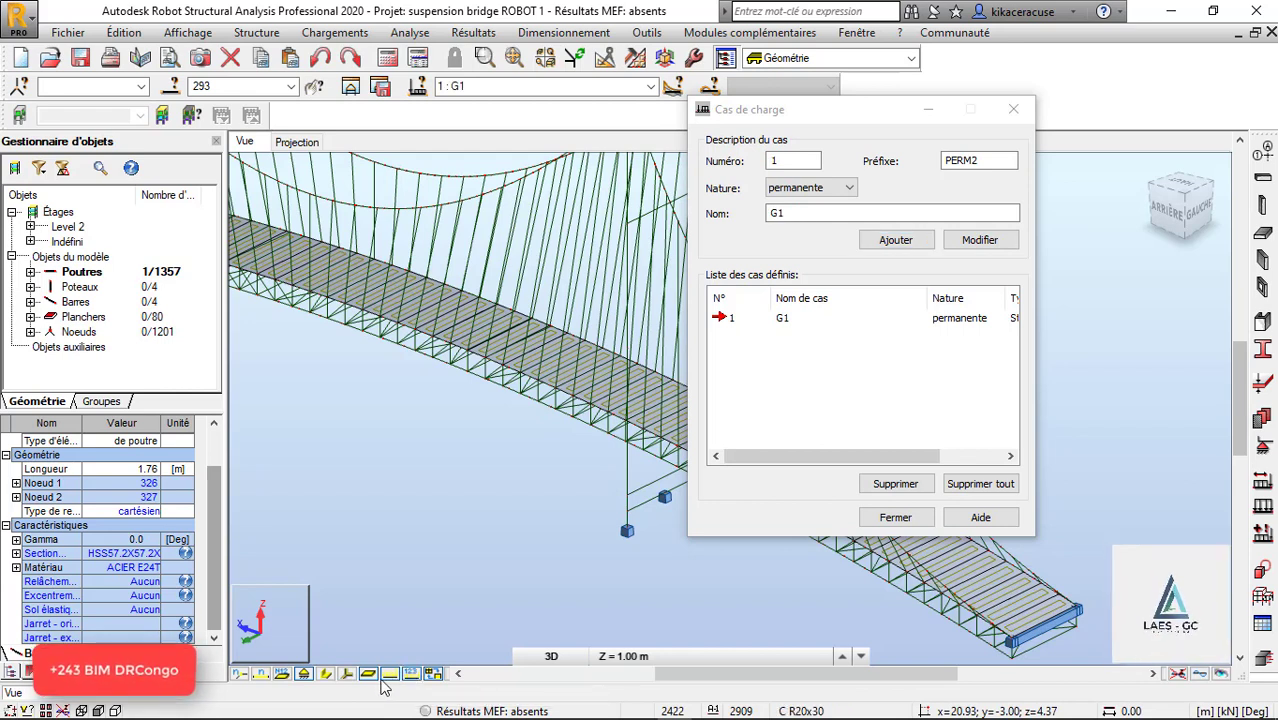
pyautogui.click(388, 676)
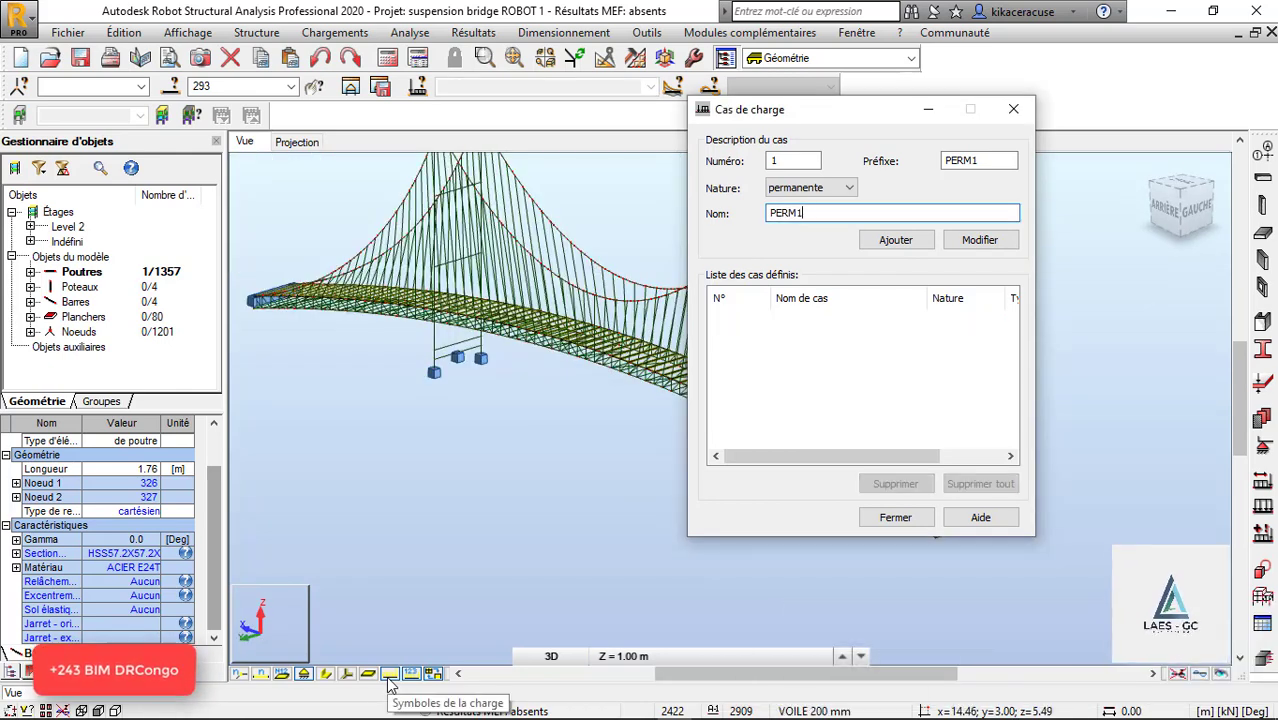
pyautogui.moveTo(430, 712)
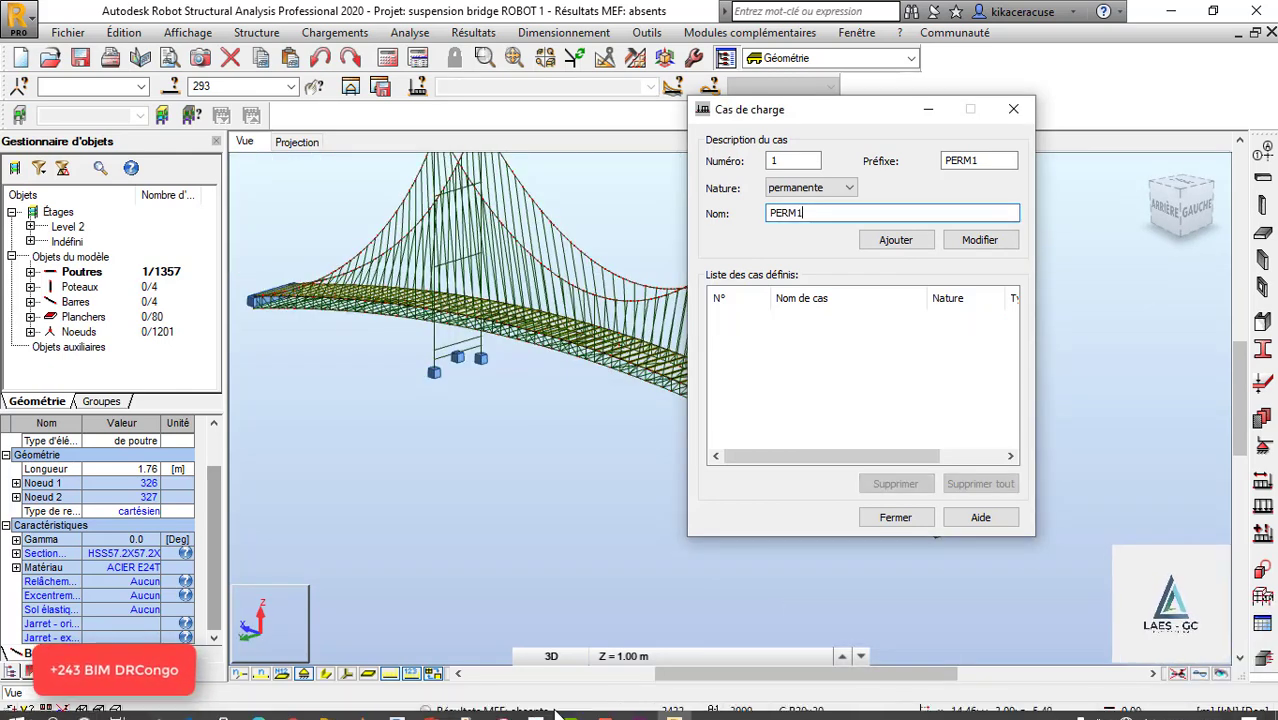
pyautogui.click(895, 240)
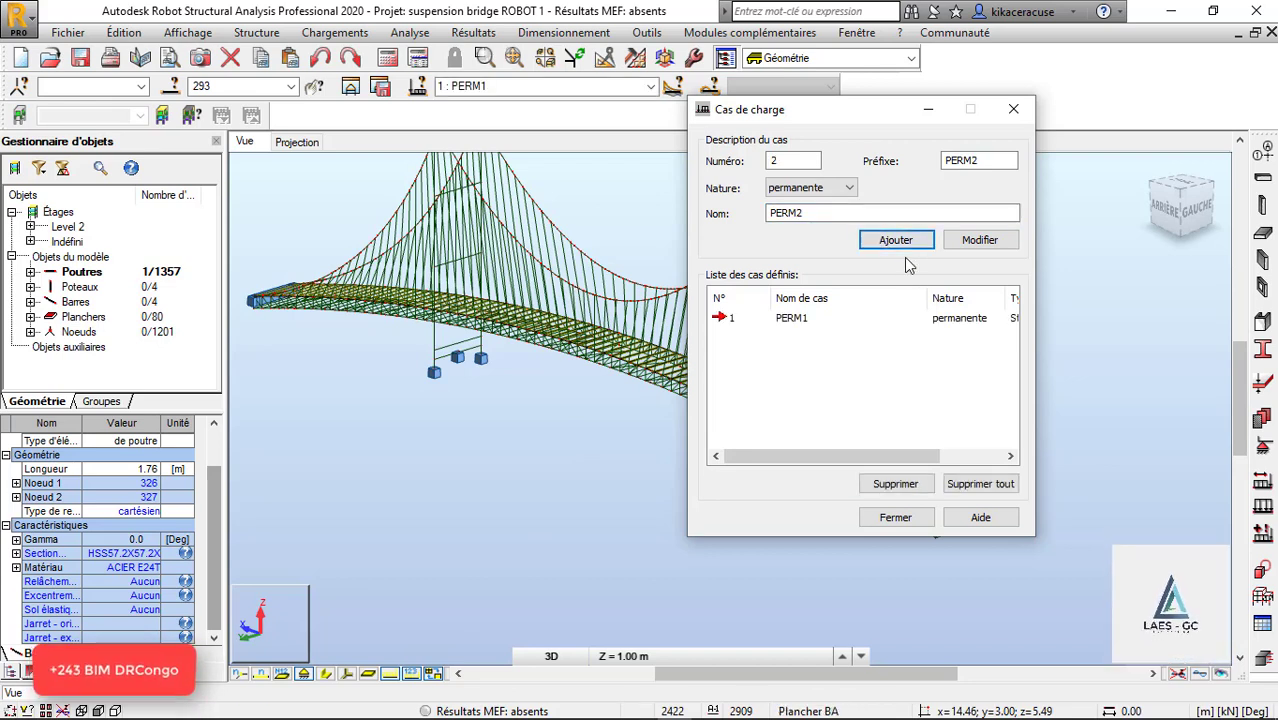
# Step: Replace the PERM1 case with a permanent case named G1, and clear the load case list again
pyautogui.click(980, 483)
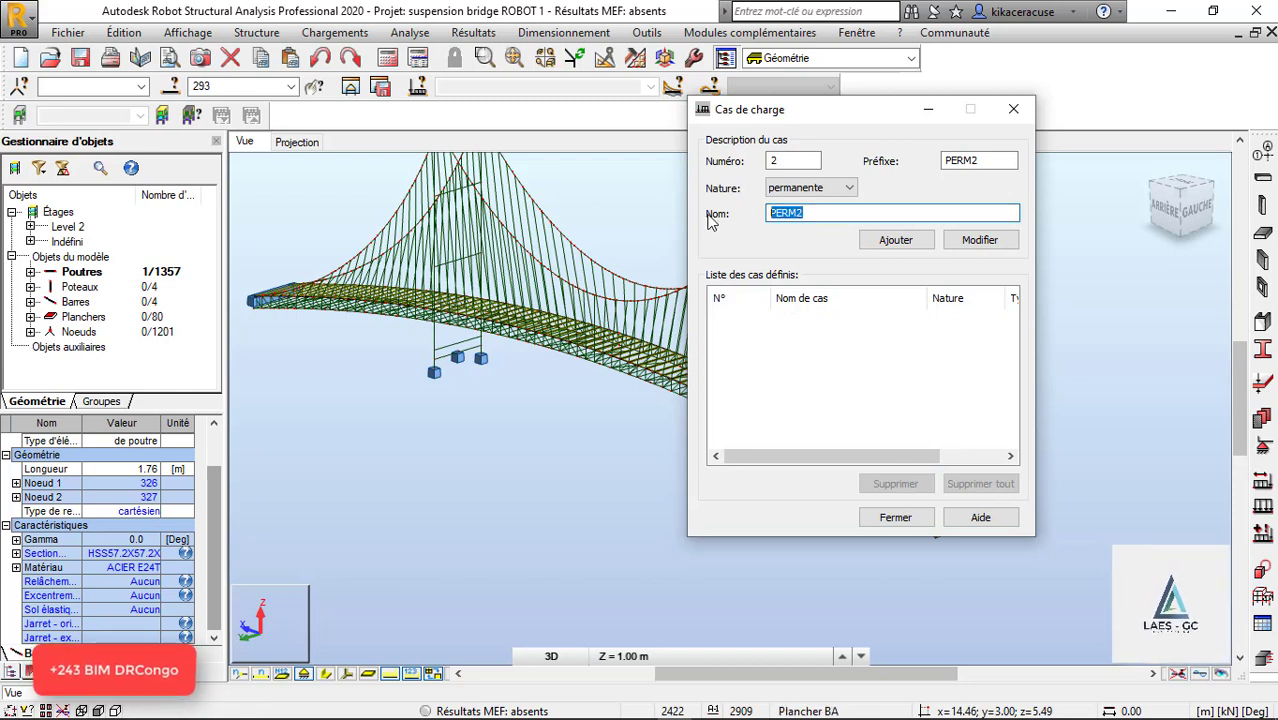
pyautogui.write('G1')
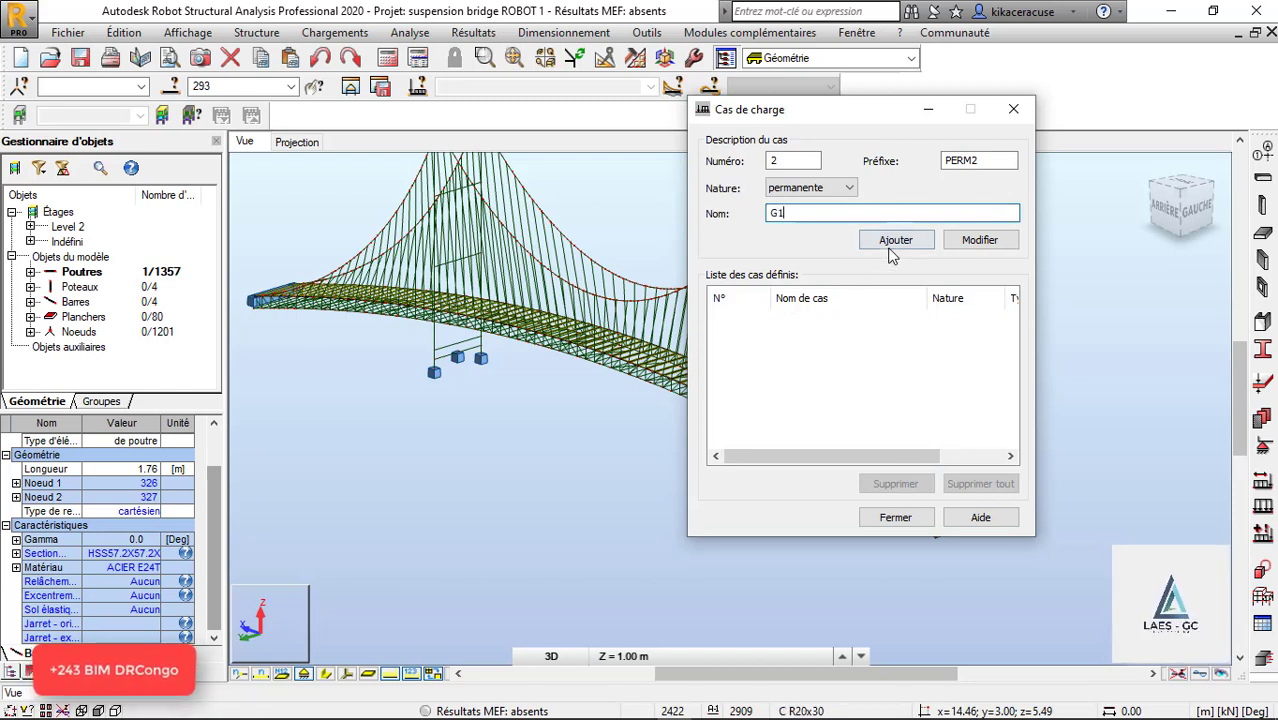
pyautogui.click(889, 249)
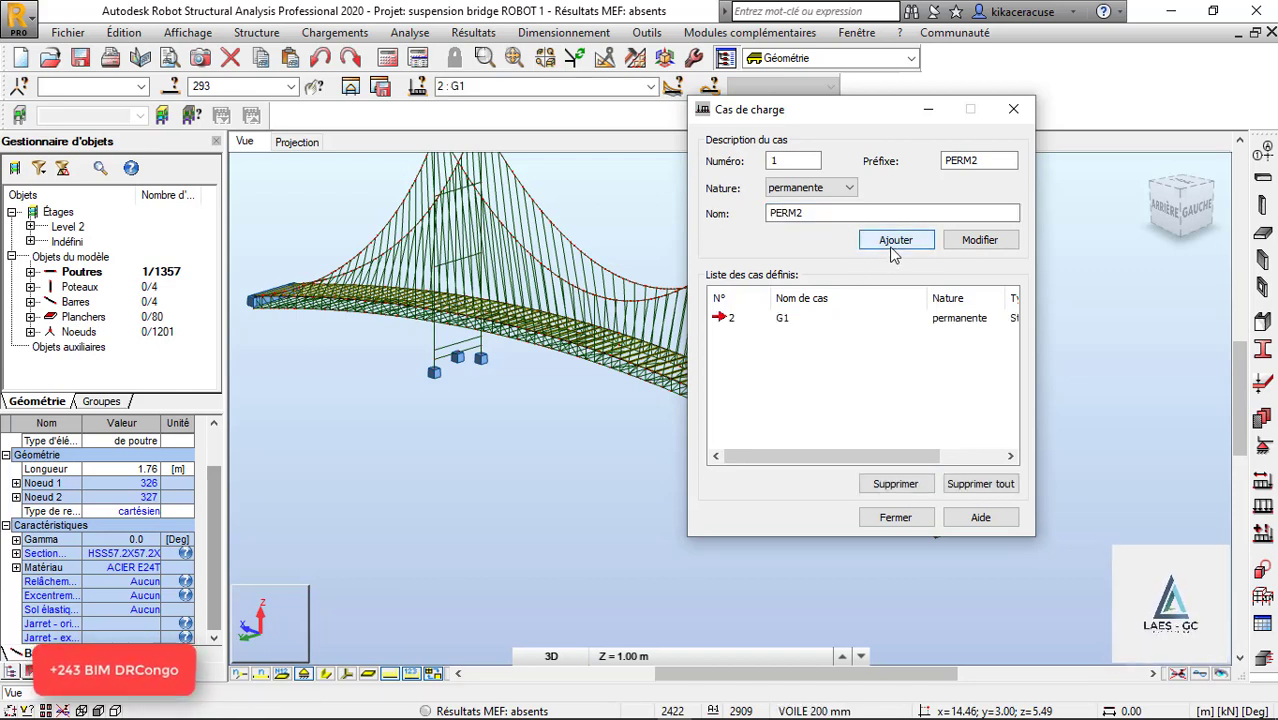
pyautogui.click(970, 483)
pyautogui.click(884, 520)
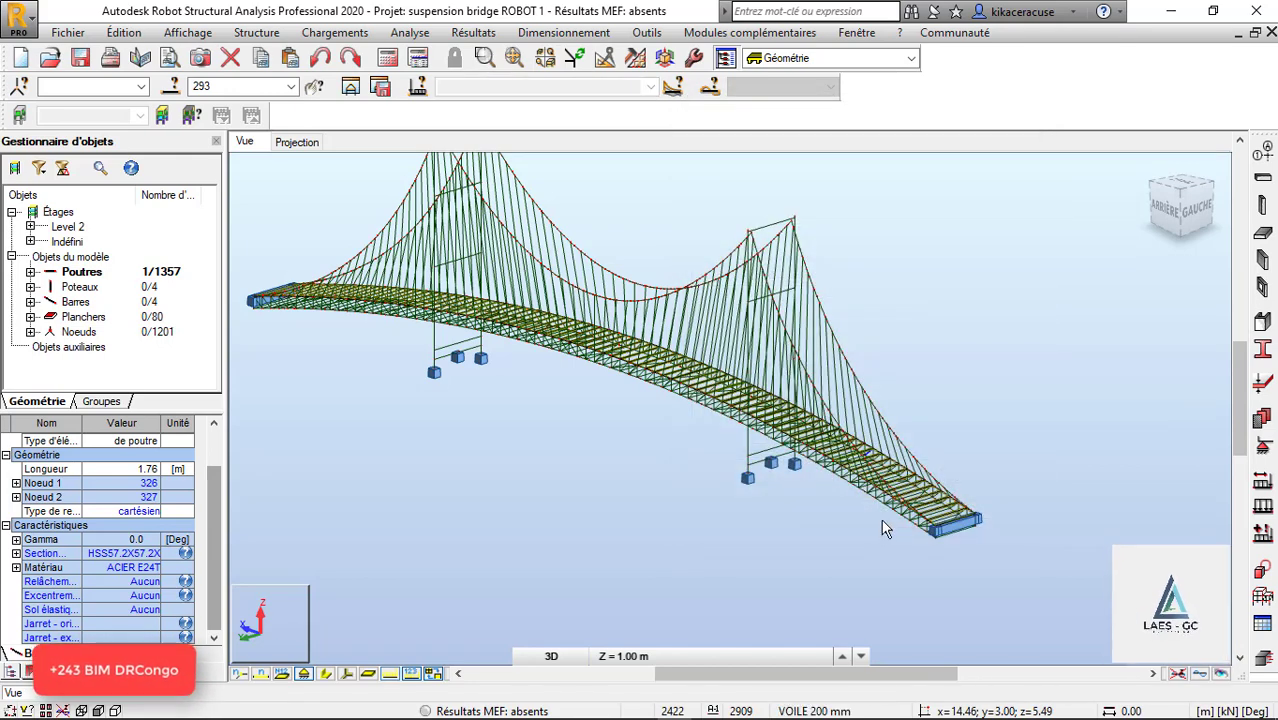
# Step: Turn on the display of the deck panels and the load symbols in the 3D bridge view
pyautogui.scroll(4, 556, 300)
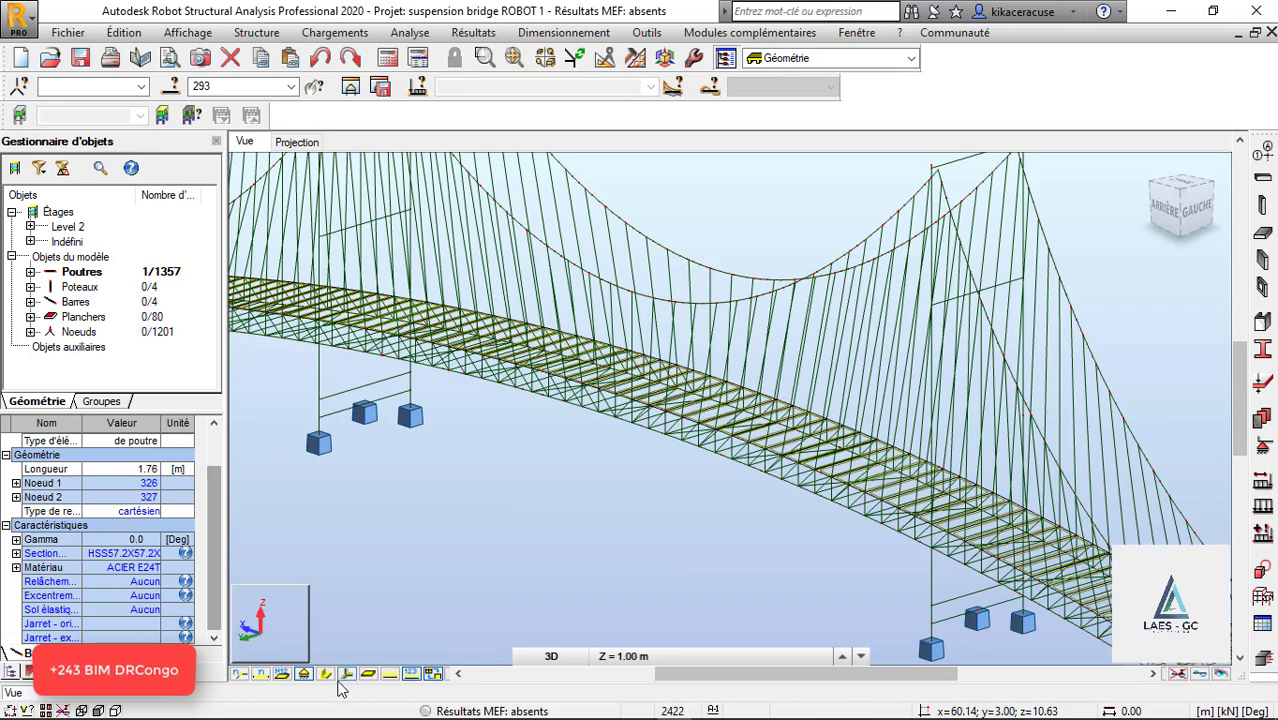
pyautogui.click(371, 674)
pyautogui.scroll(-5, 530, 292)
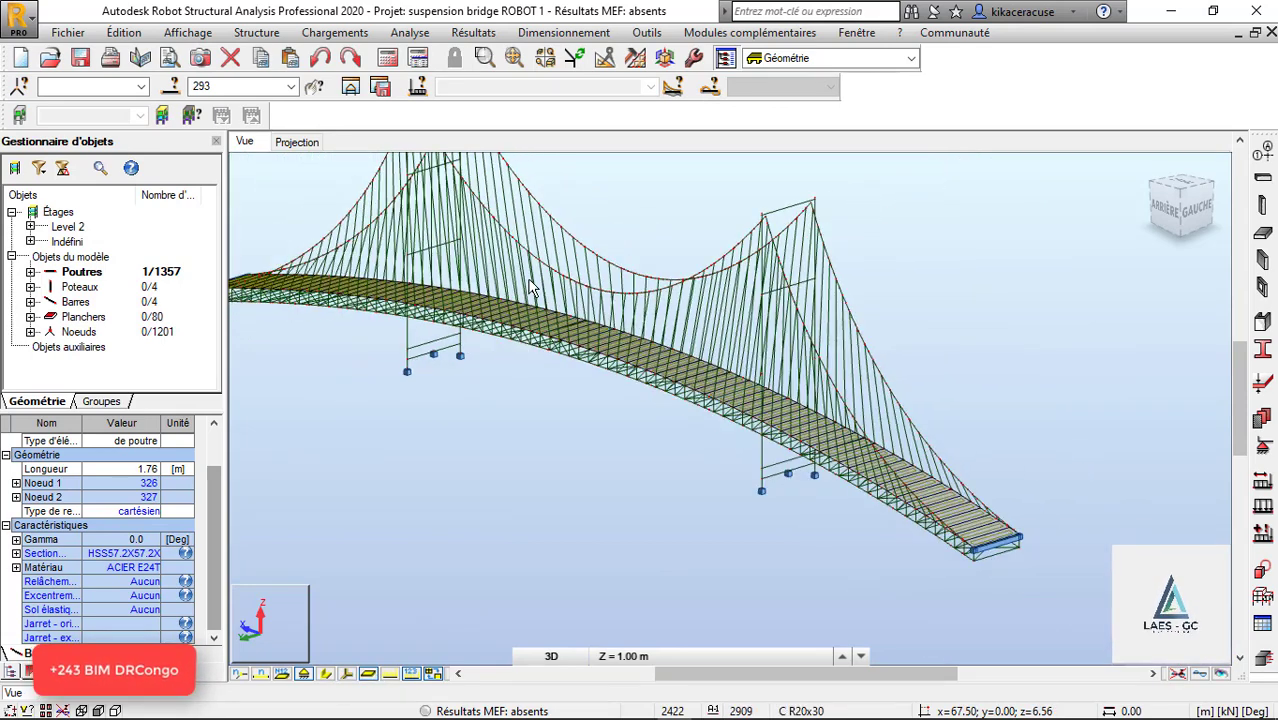
pyautogui.click(394, 675)
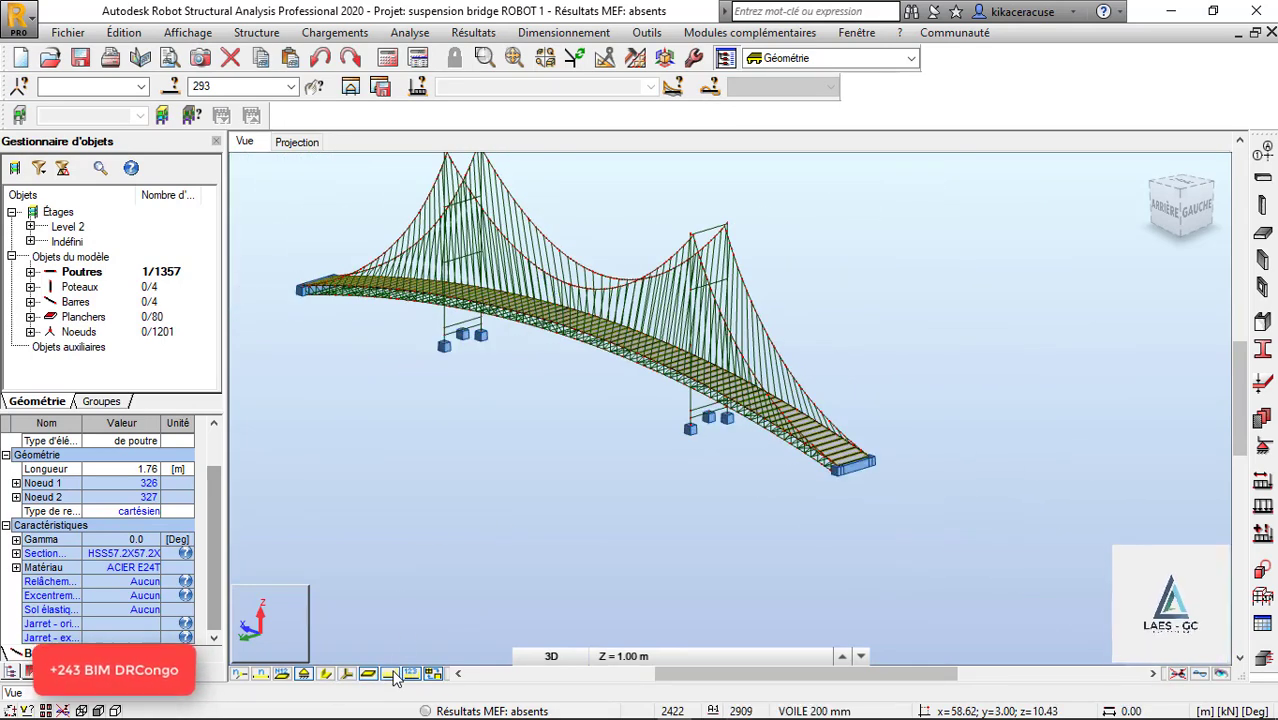
# Step: Add permanent load case number 1 named PERM1, and move the load case window aside to reveal the bridge
pyautogui.click(1262, 482)
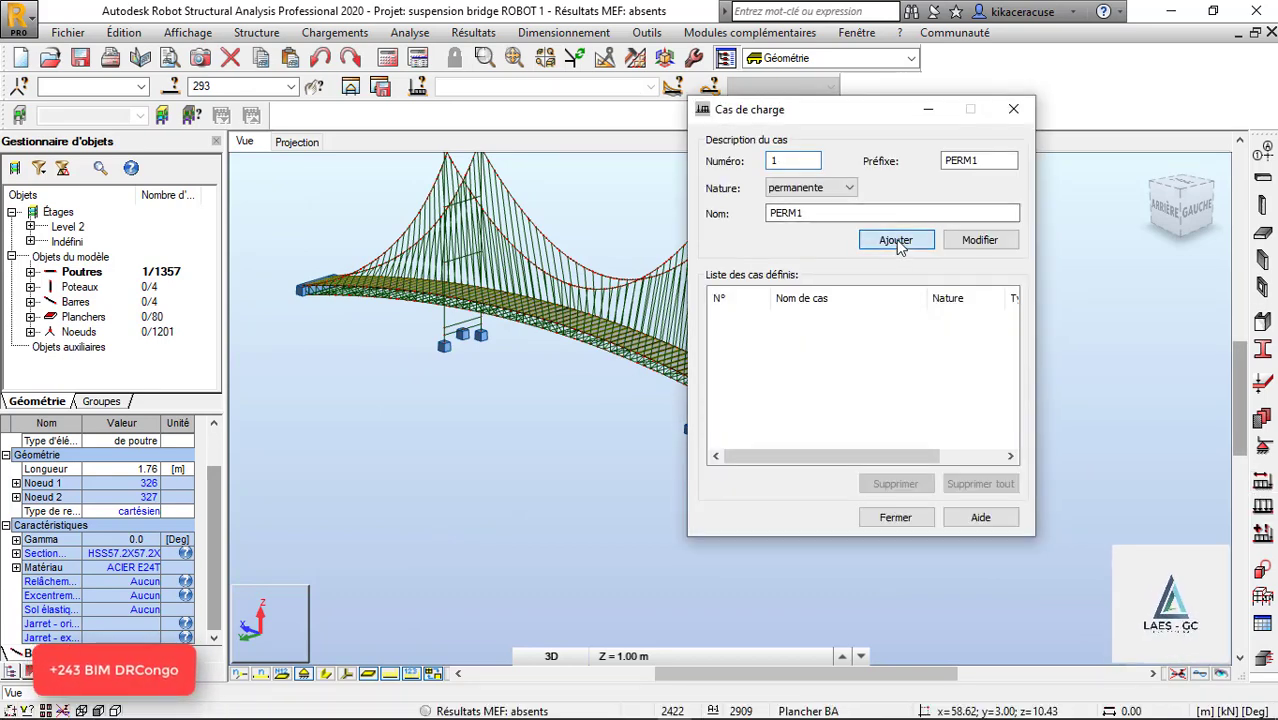
pyautogui.click(896, 240)
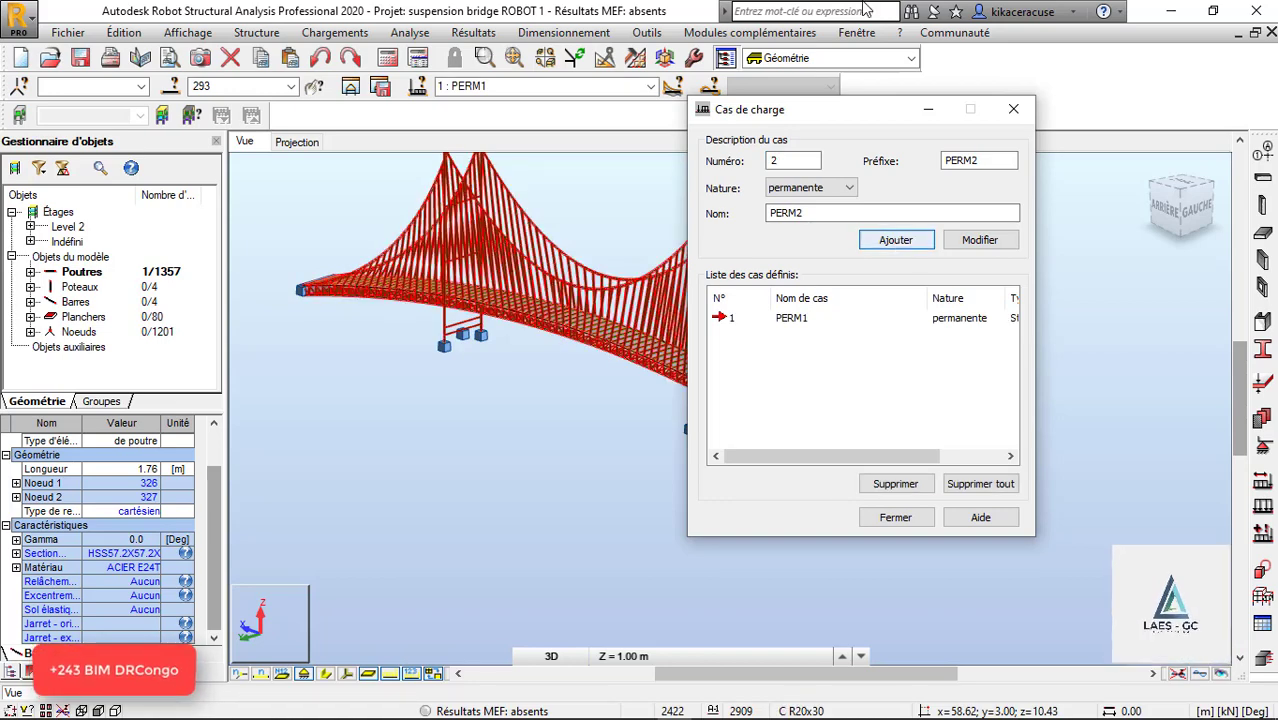
pyautogui.moveTo(813, 101); pyautogui.dragTo(918, 131)
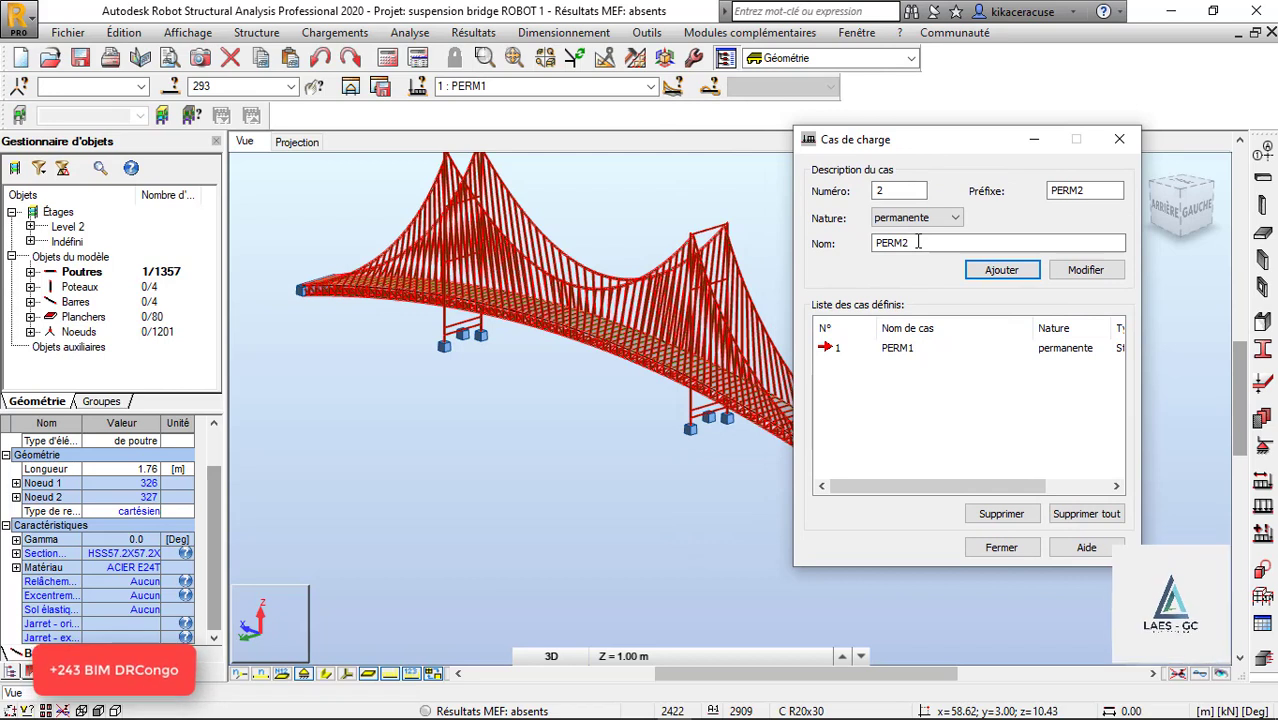
# Step: Add permanent load case 2 named PERM2 and live load case 3 (d'exploitation) named EXPL1
pyautogui.click(1012, 276)
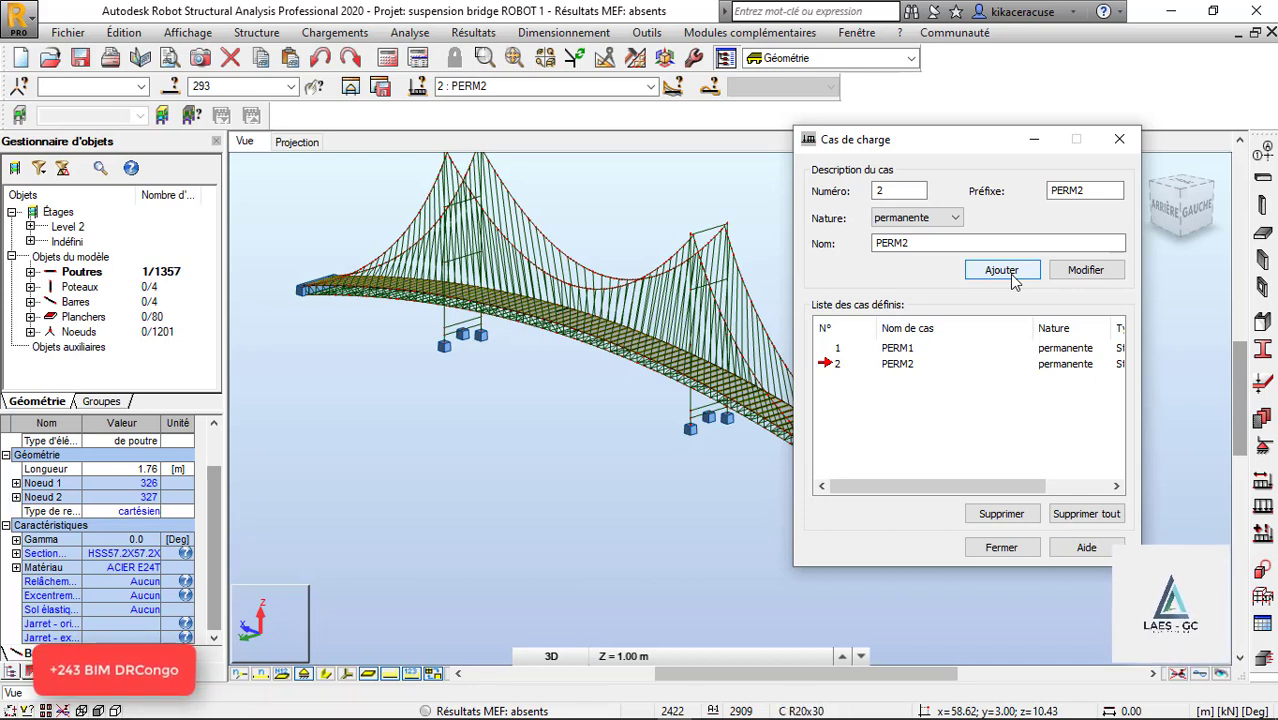
pyautogui.click(950, 217)
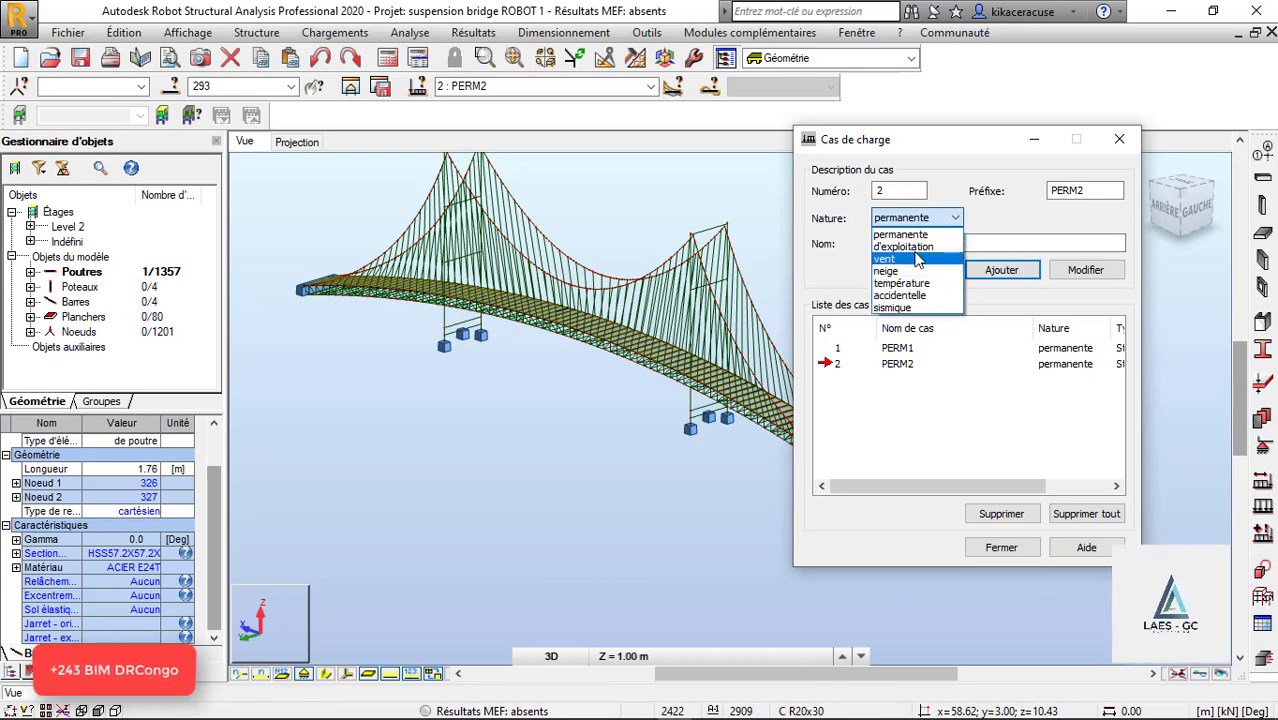
pyautogui.click(903, 246)
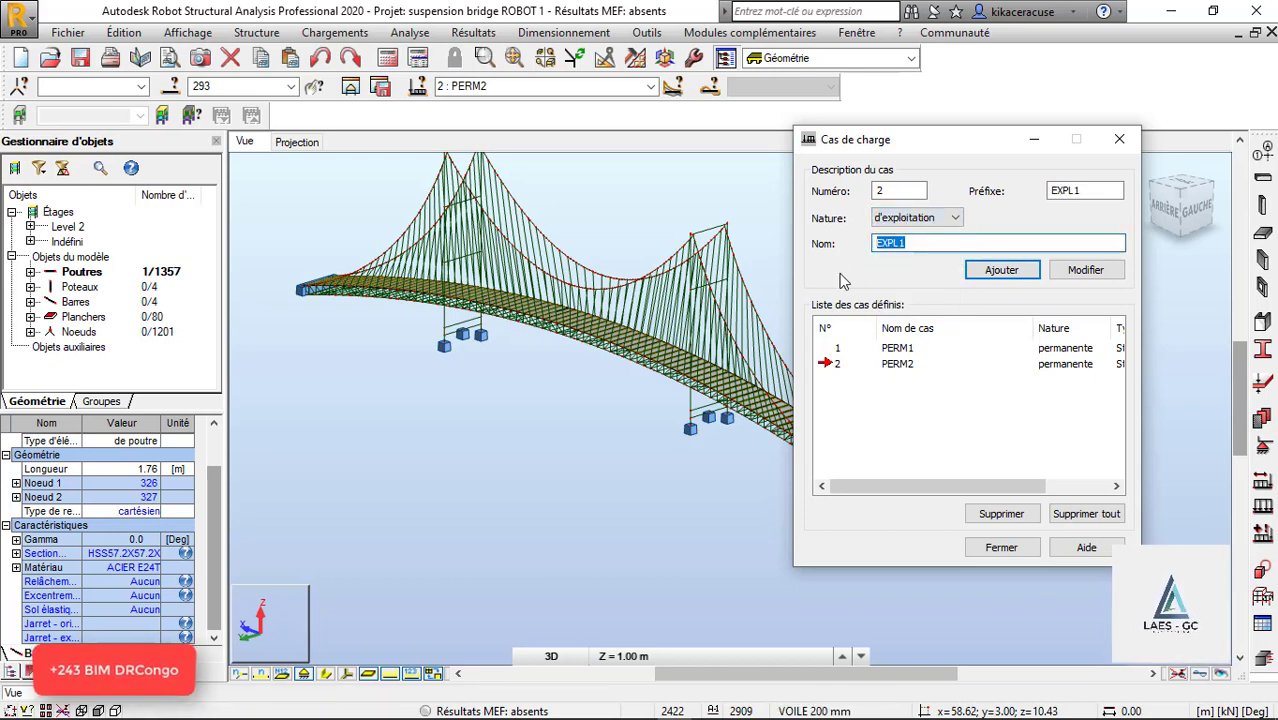
pyautogui.click(996, 272)
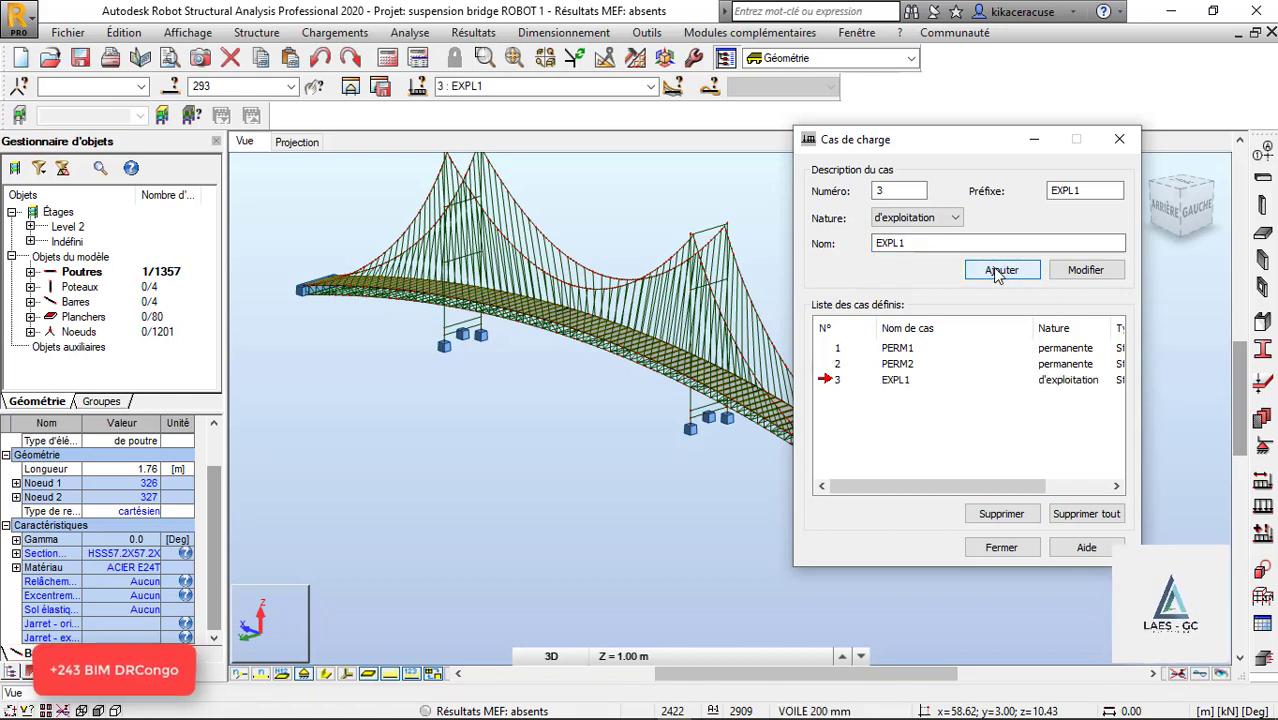
# Step: Add live load case 4 named EXPL2 with nature d'exploitation, and close the load case definition
pyautogui.click(953, 243)
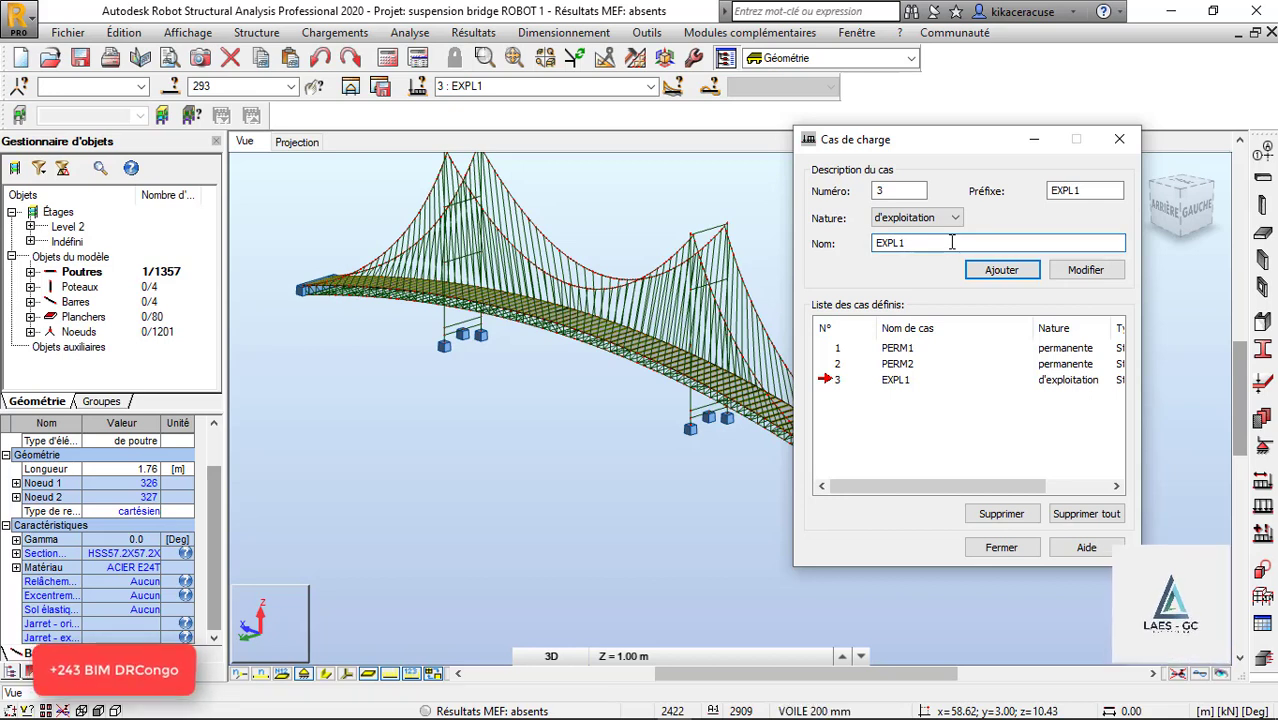
pyautogui.press('BackSpace')
pyautogui.write('2')
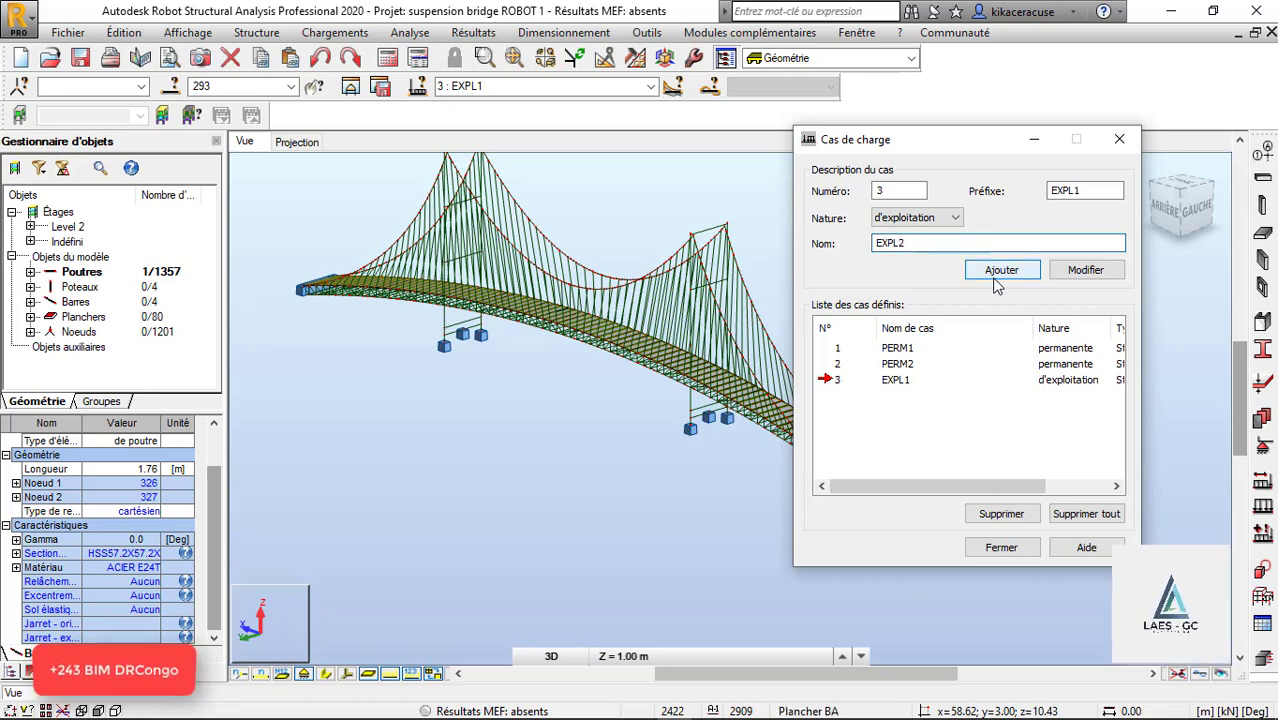
pyautogui.click(996, 276)
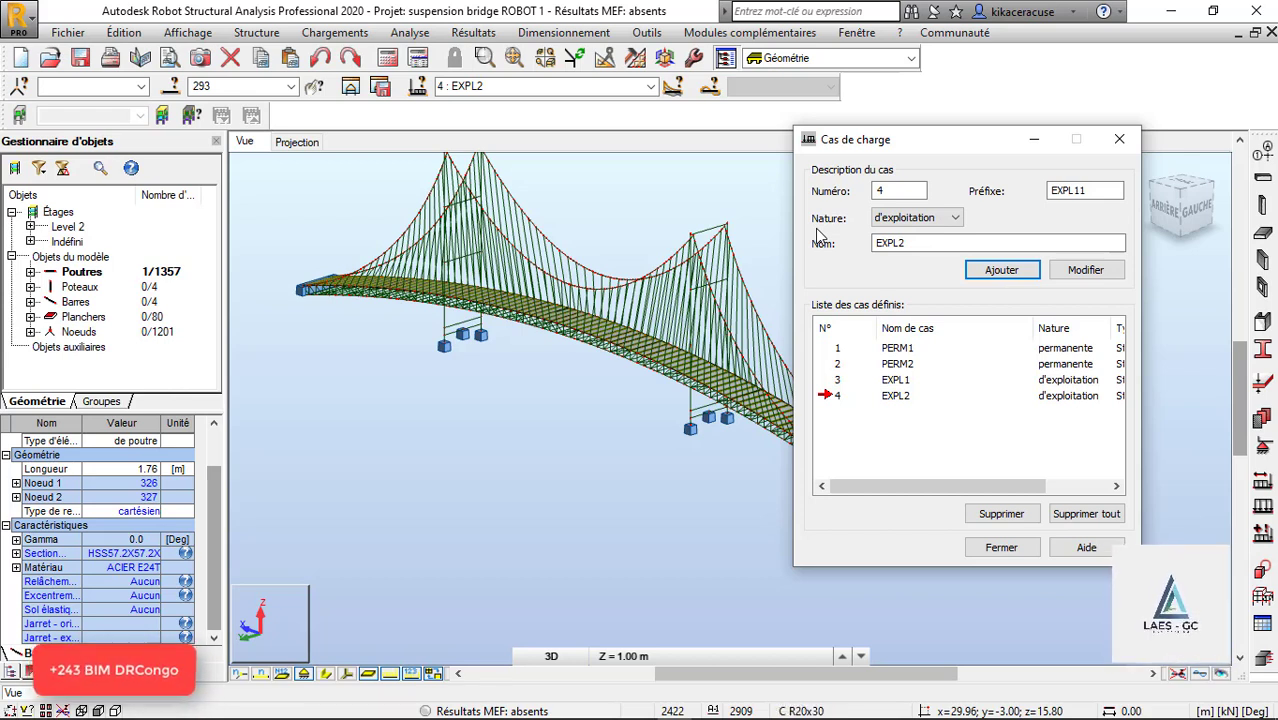
pyautogui.click(1119, 139)
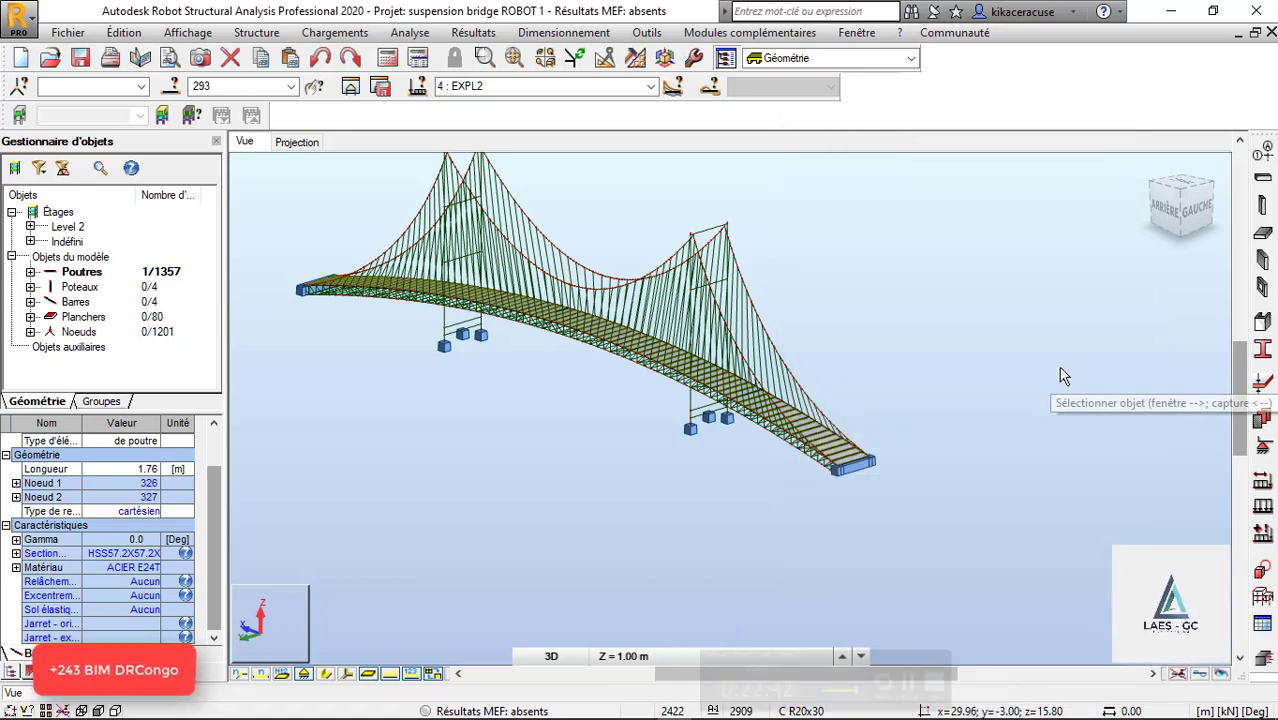
# Step: Display load case PERM1 on the bridge model to check which members carry it
pyautogui.scroll(3, 766, 440)
pyautogui.scroll(1, 770, 447)
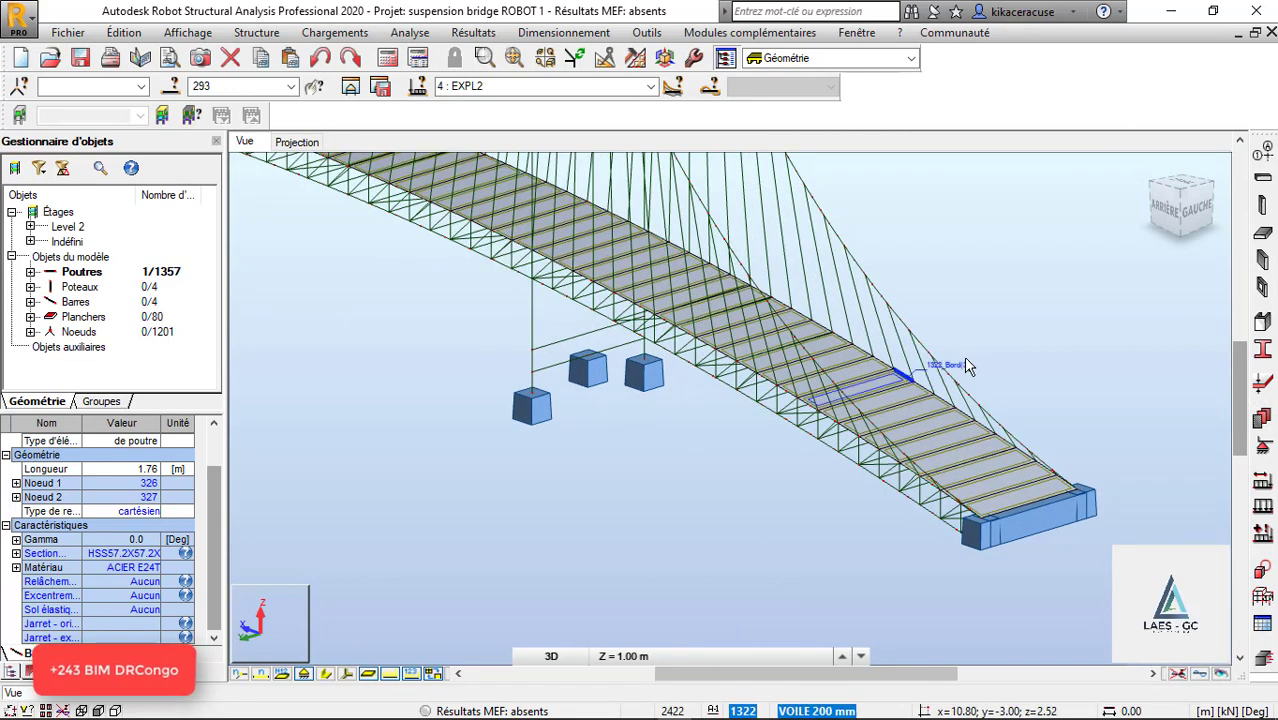
pyautogui.click(672, 87)
pyautogui.click(824, 120)
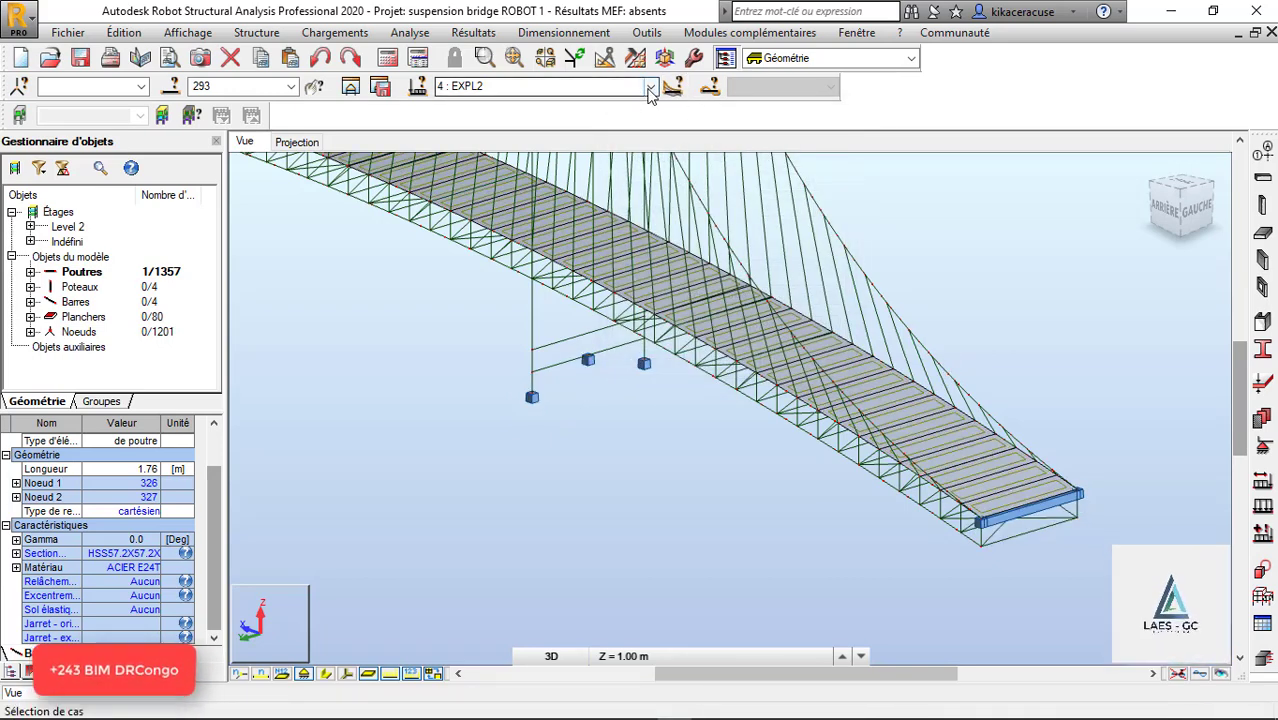
pyautogui.click(650, 86)
pyautogui.click(505, 104)
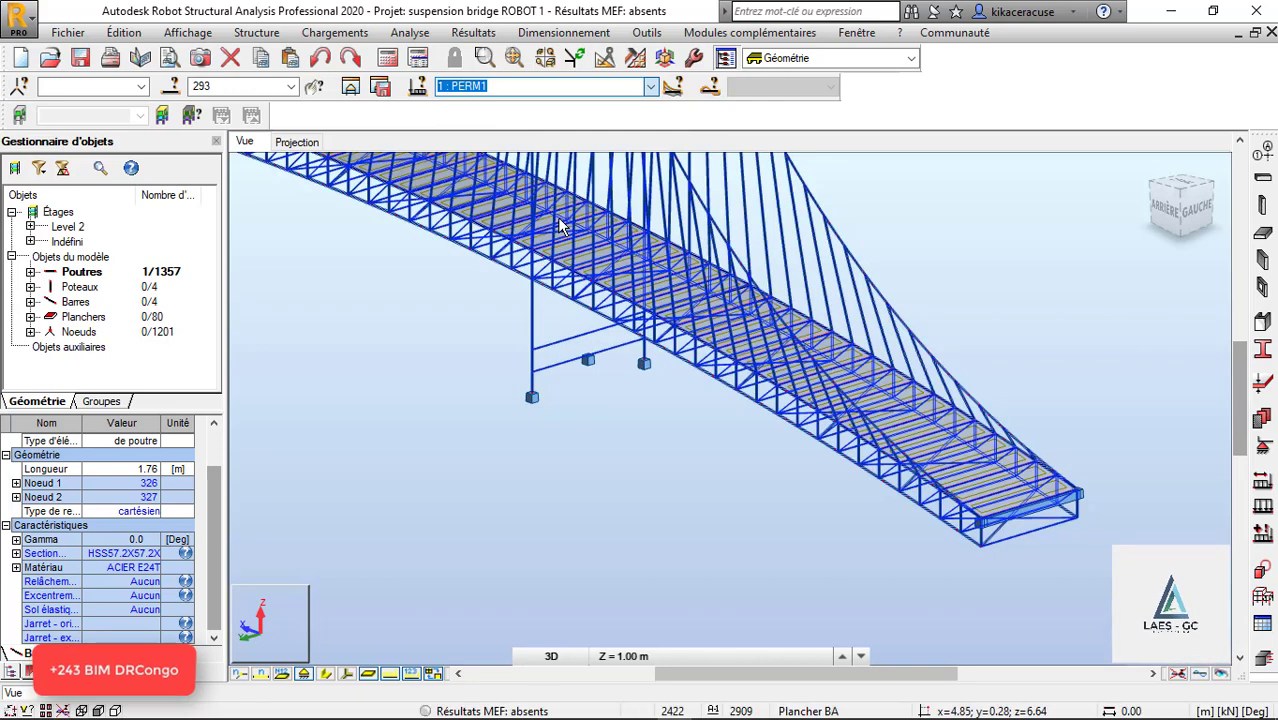
pyautogui.scroll(-3, 528, 416)
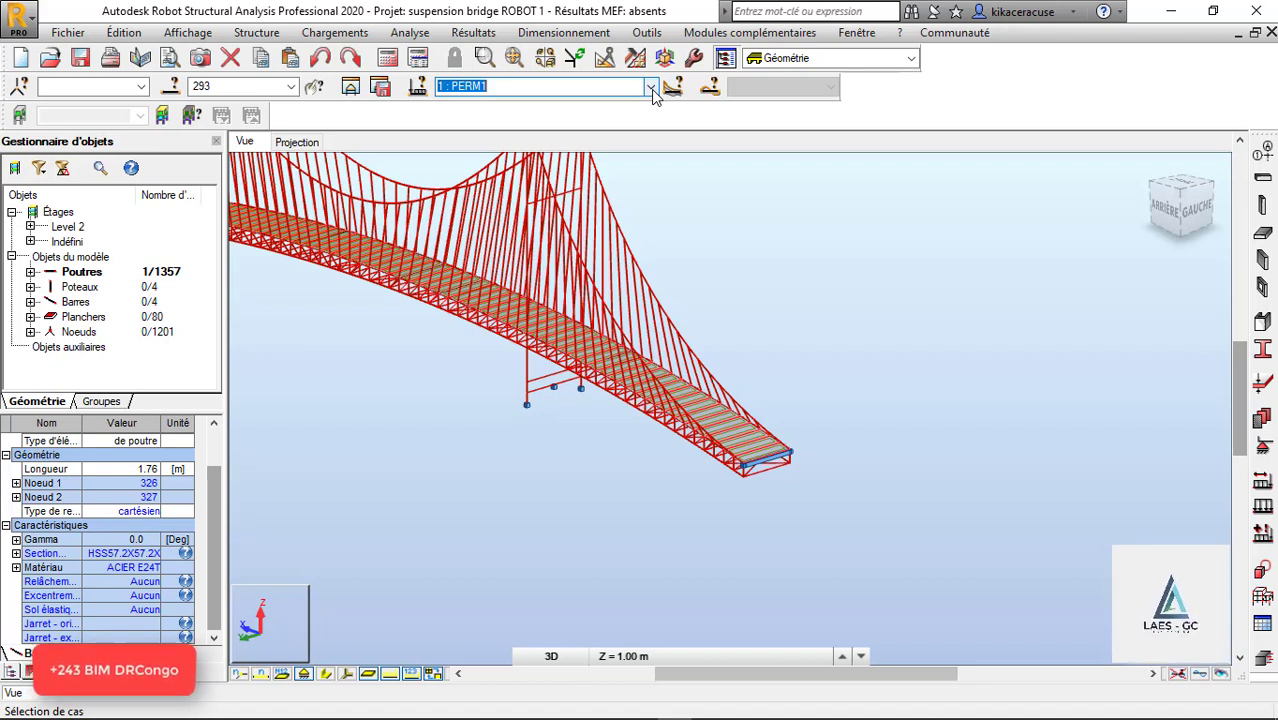
# Step: Make PERM2 the active load case and select all deck panels with the same thickness as one panel near the bridge end
pyautogui.click(651, 87)
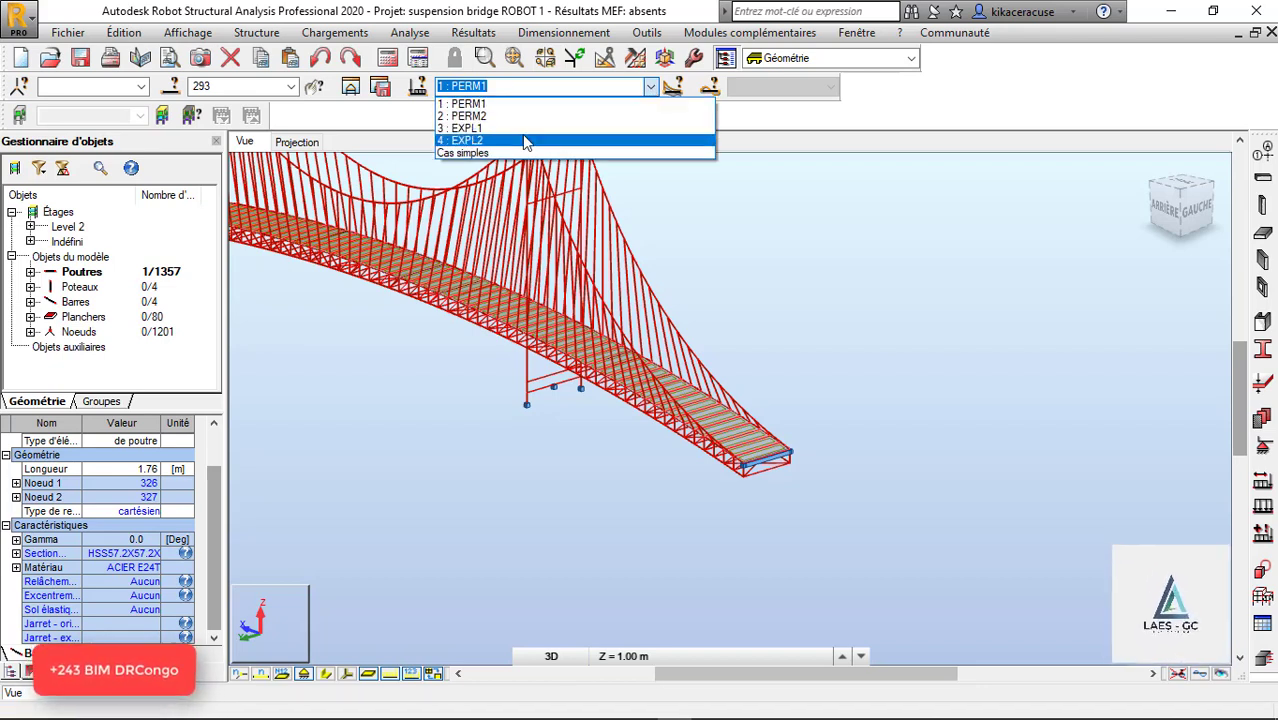
pyautogui.click(480, 117)
pyautogui.scroll(-4, 694, 470)
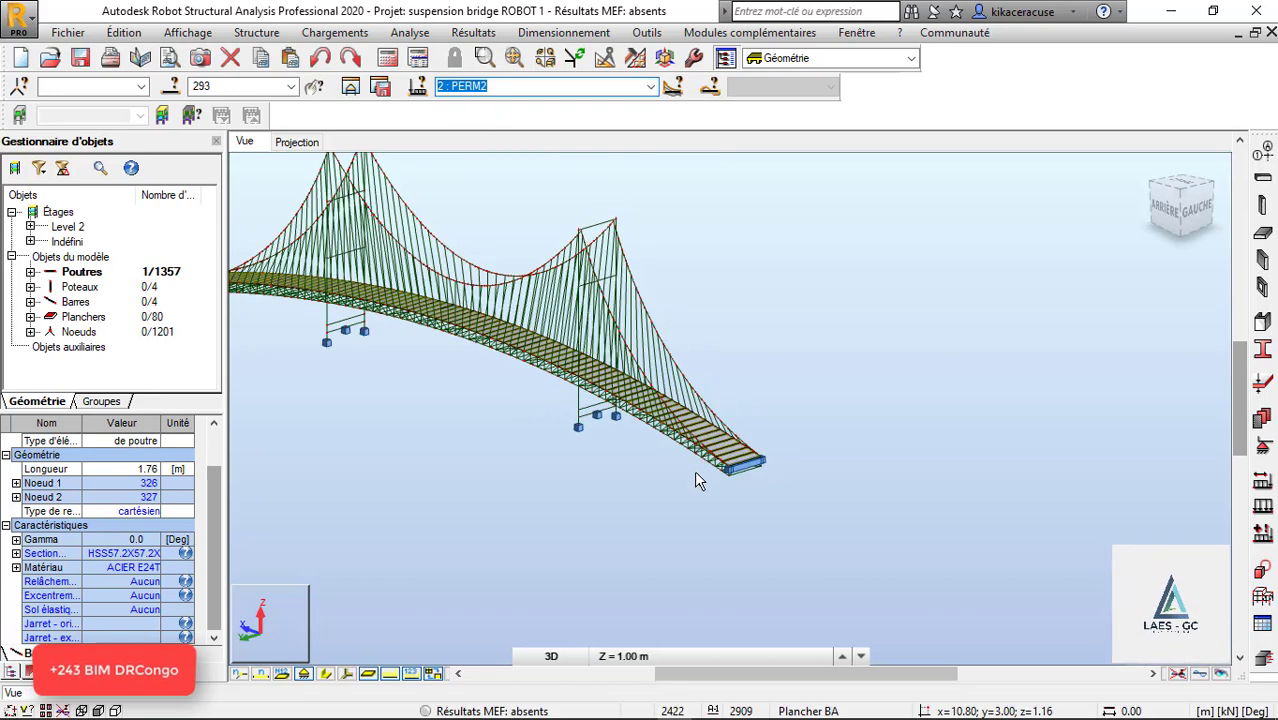
pyautogui.scroll(3, 740, 470)
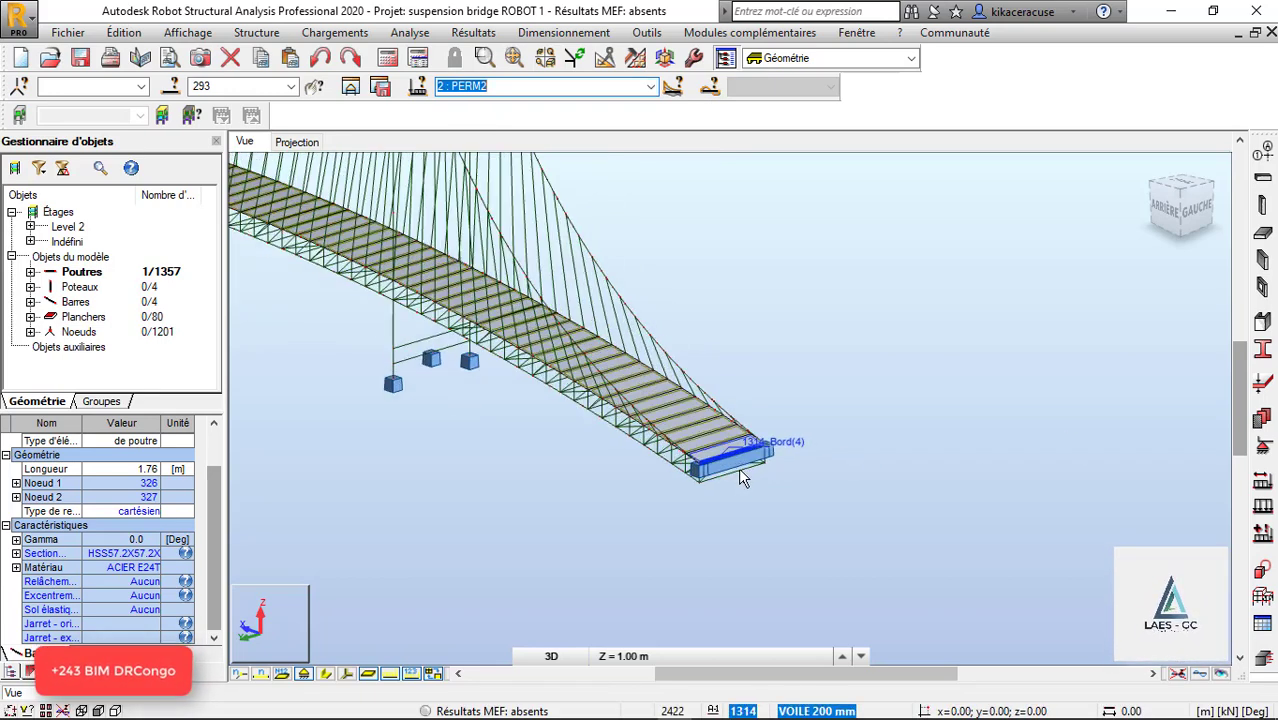
pyautogui.scroll(3, 715, 412)
pyautogui.click(710, 408)
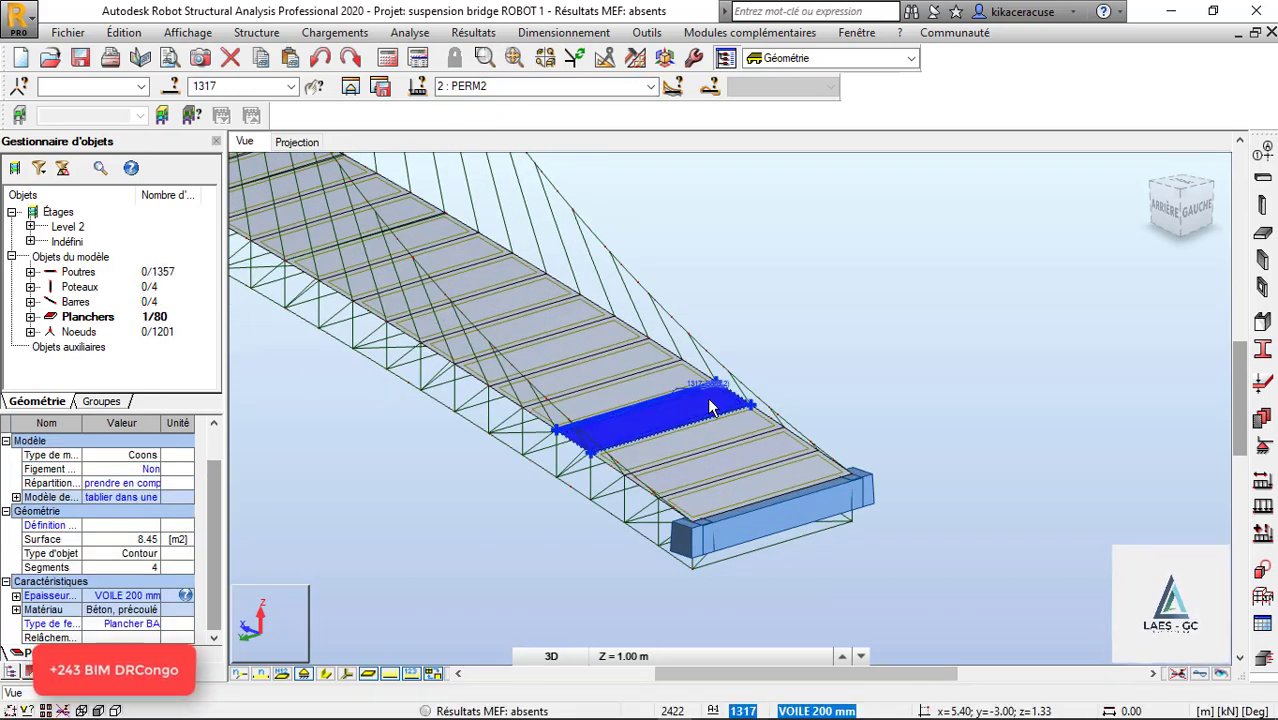
pyautogui.rightClick(710, 408)
pyautogui.moveTo(803, 345)
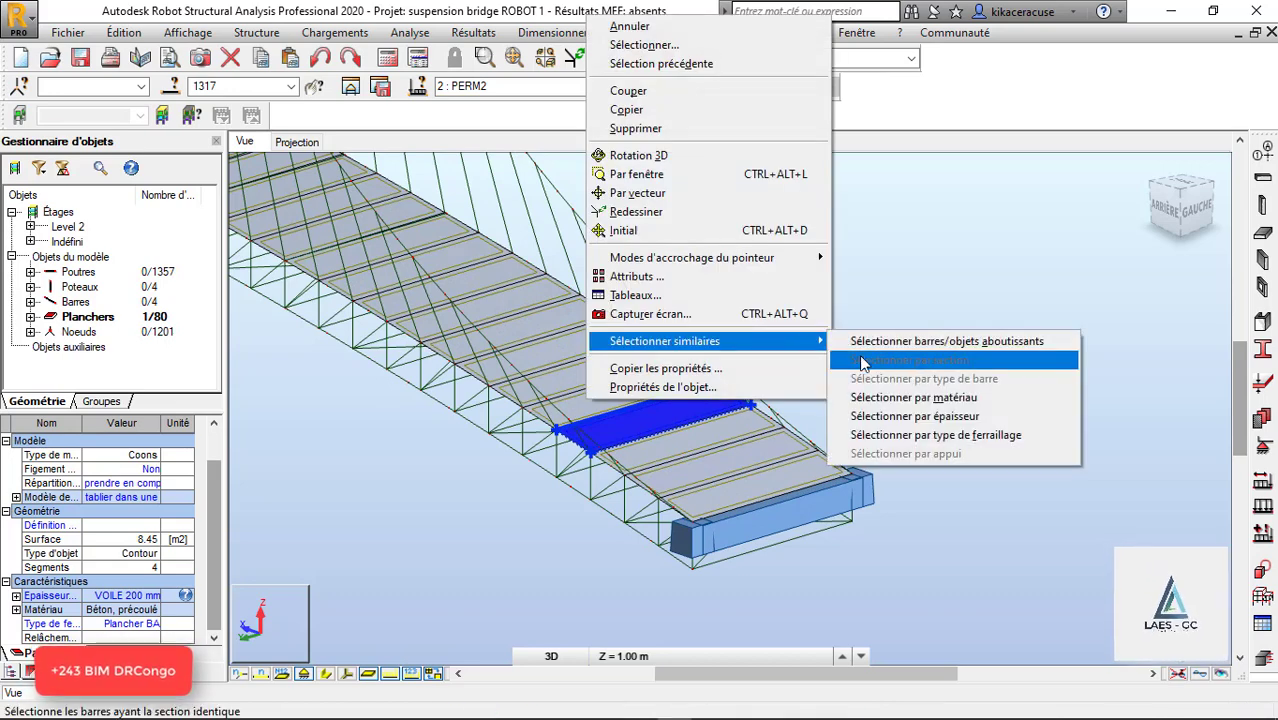
pyautogui.click(955, 419)
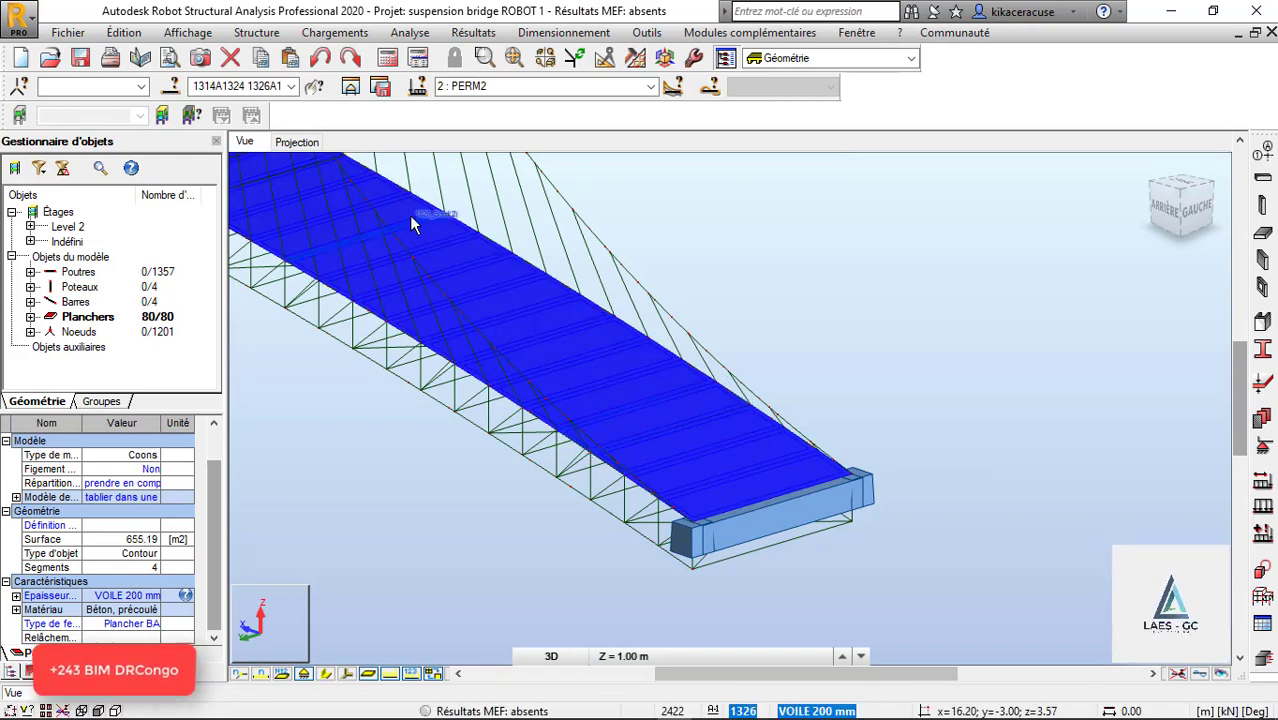
pyautogui.click(258, 88)
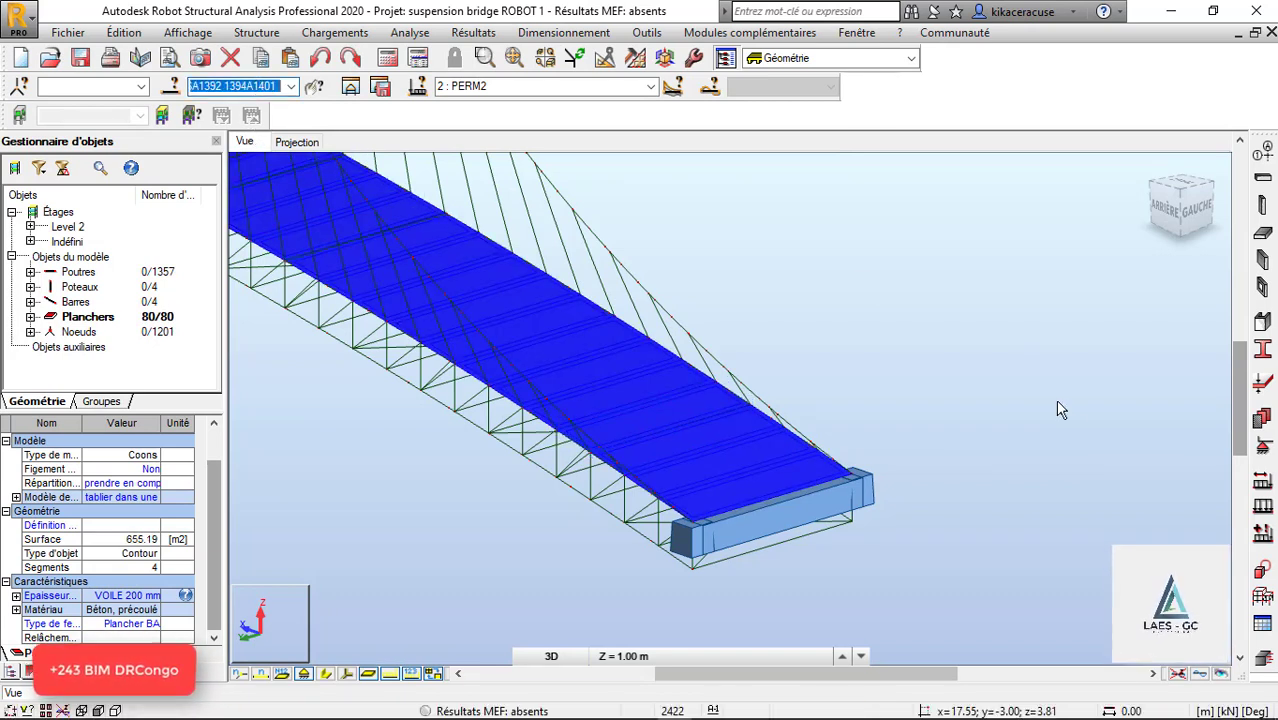
# Step: Apply a uniform surface load of -1 kPa in global Z to the selected deck panels in case PERM2
pyautogui.click(1265, 509)
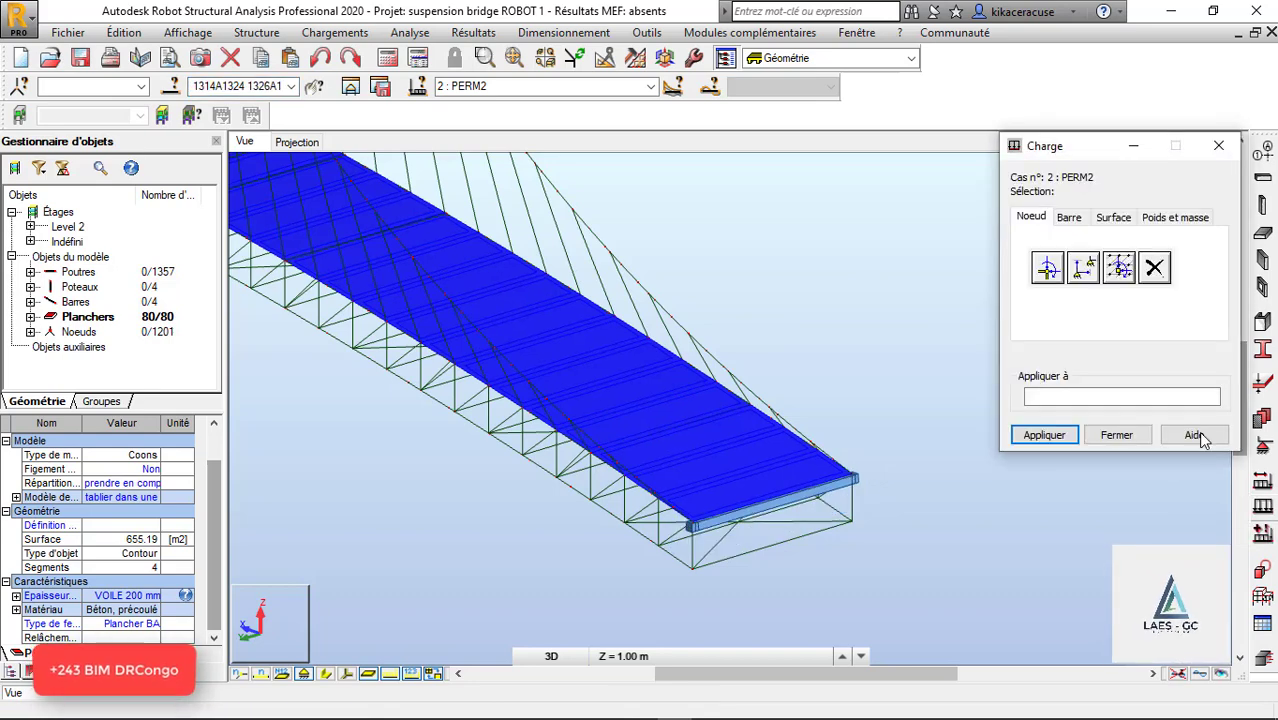
pyautogui.click(1114, 219)
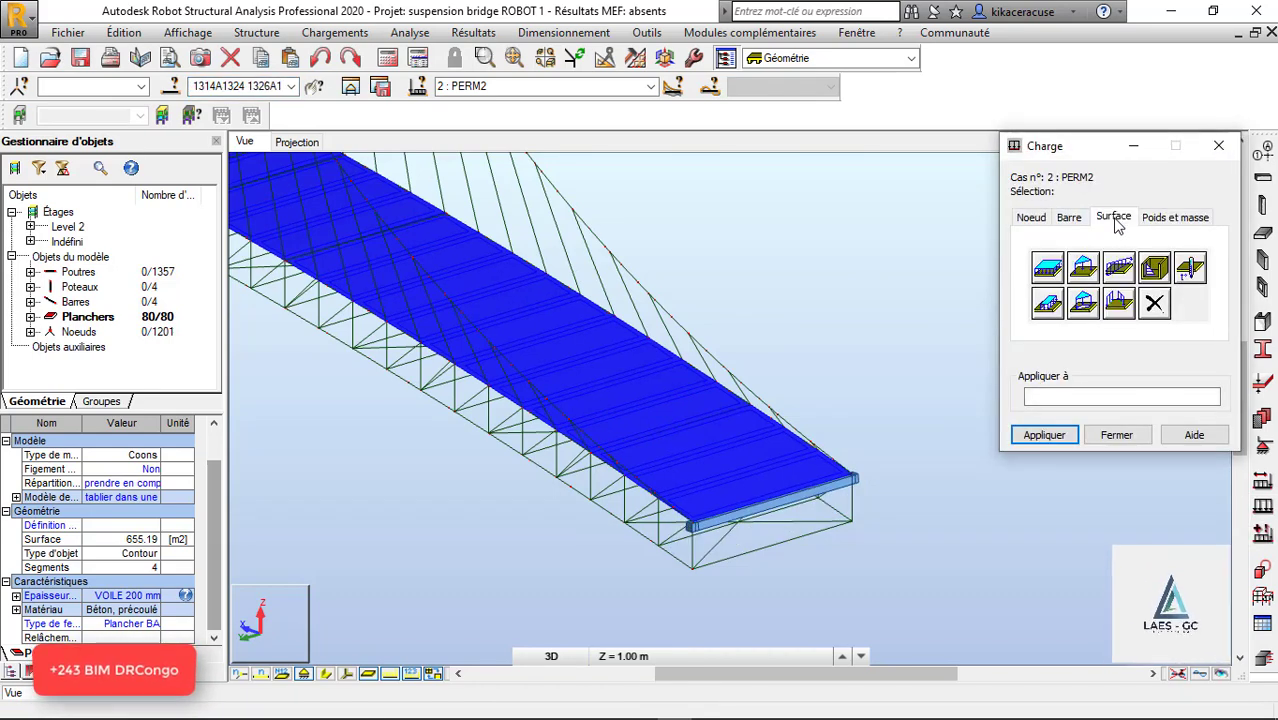
pyautogui.click(1056, 276)
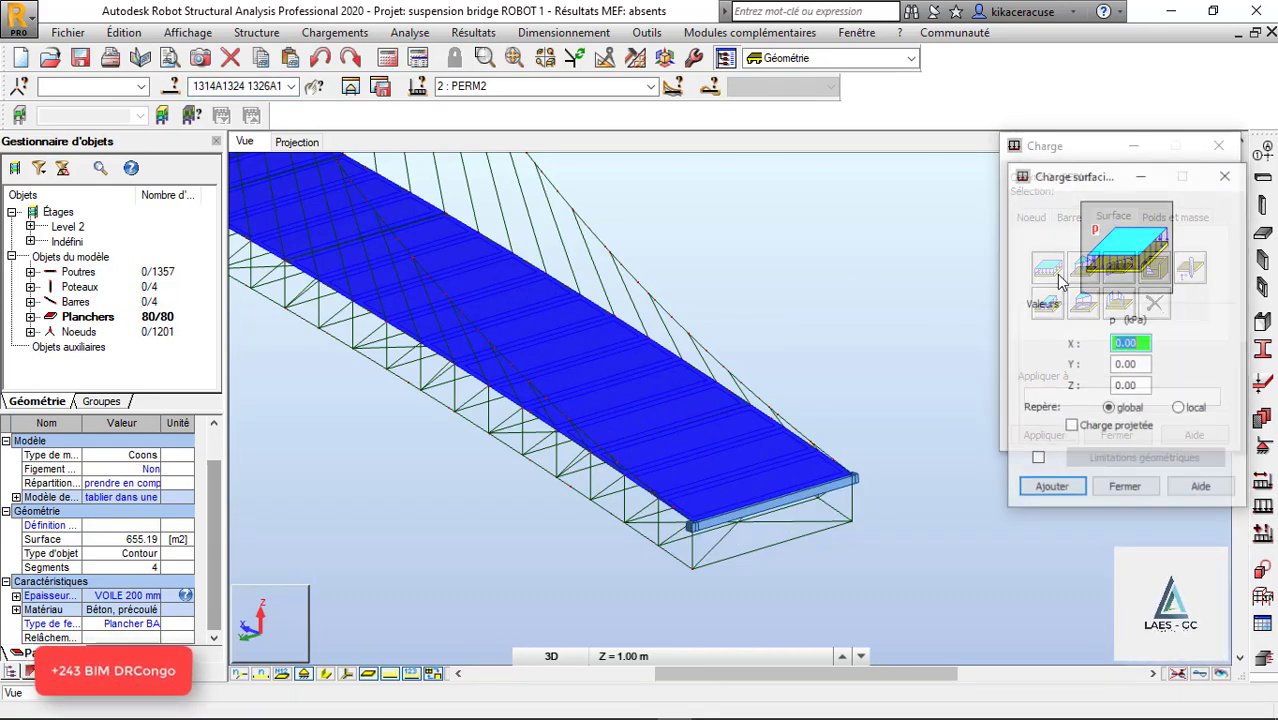
pyautogui.click(1135, 387)
pyautogui.write('-1')
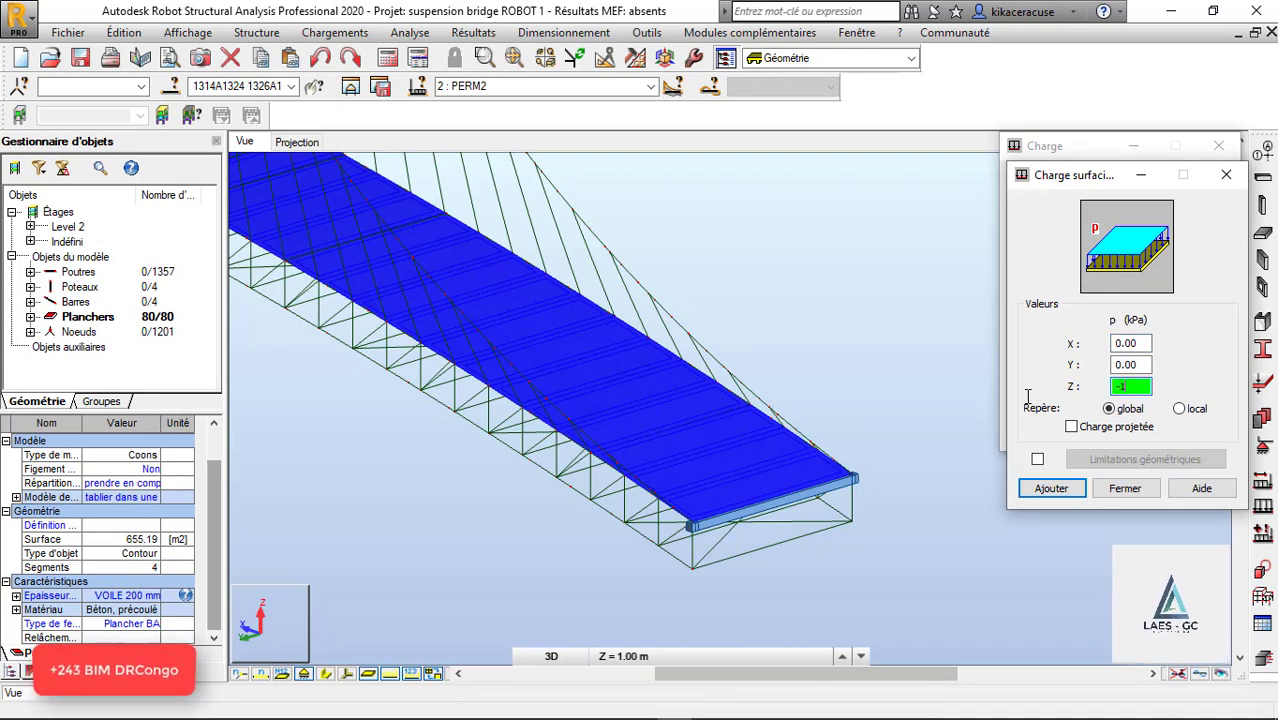
pyautogui.click(1045, 489)
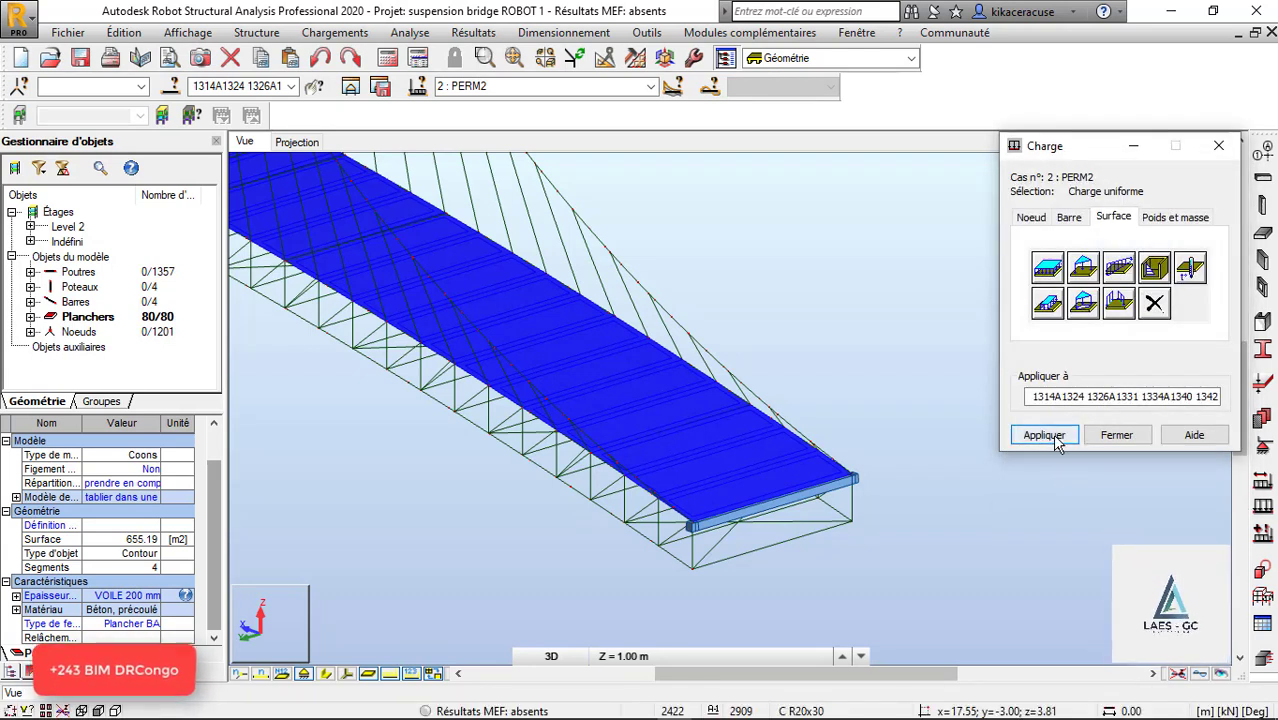
pyautogui.click(1047, 436)
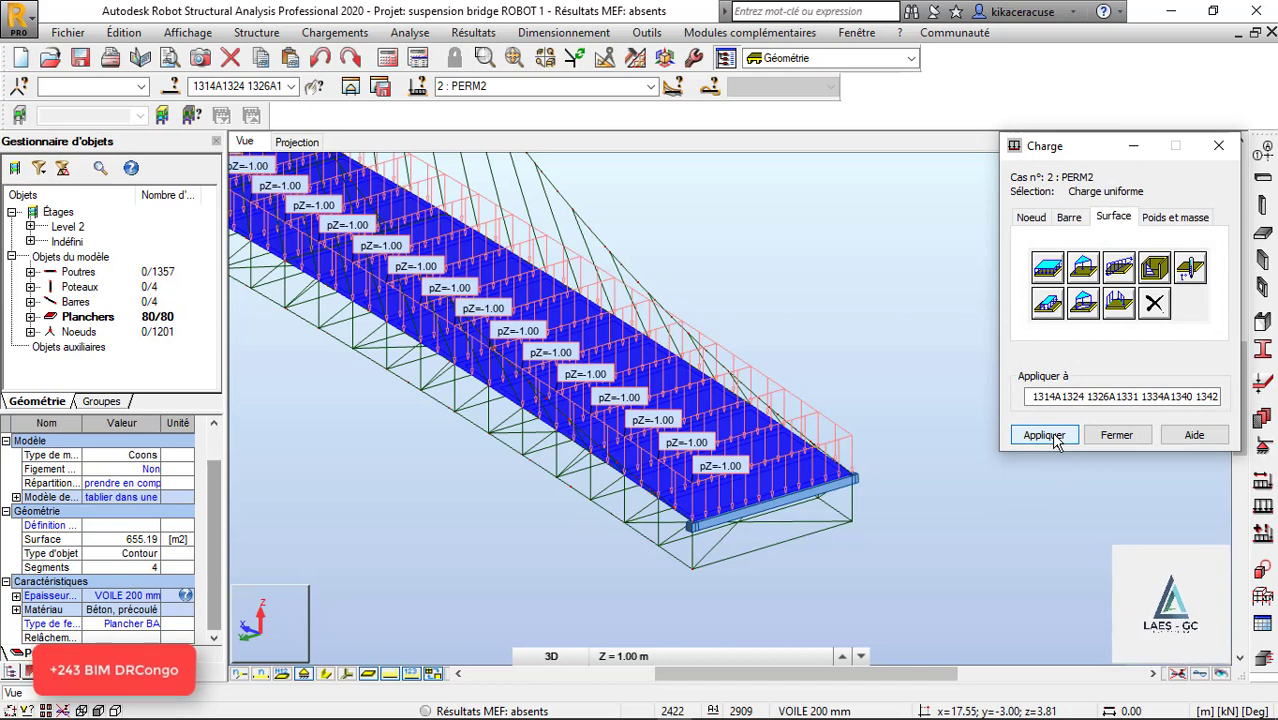
# Step: Switch to case EXPL1 and apply a uniform surface load of -10 kPa in global Z to the selected deck panels
pyautogui.click(650, 87)
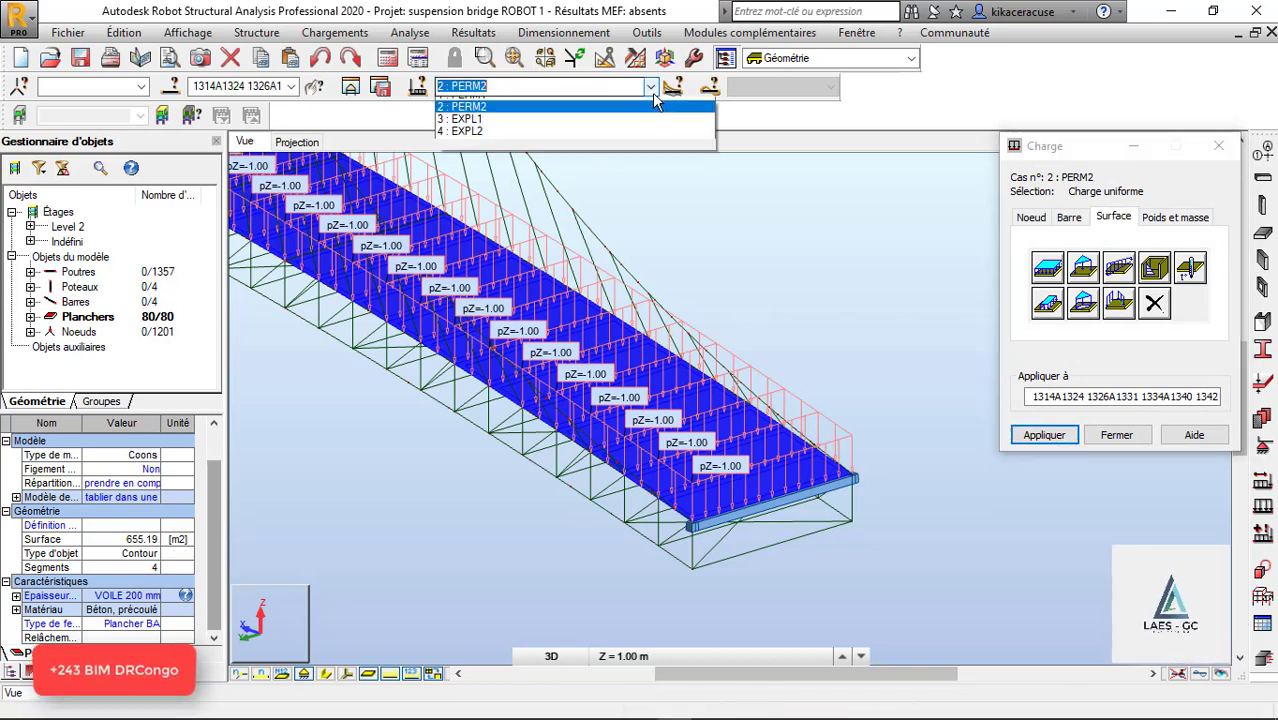
pyautogui.click(487, 129)
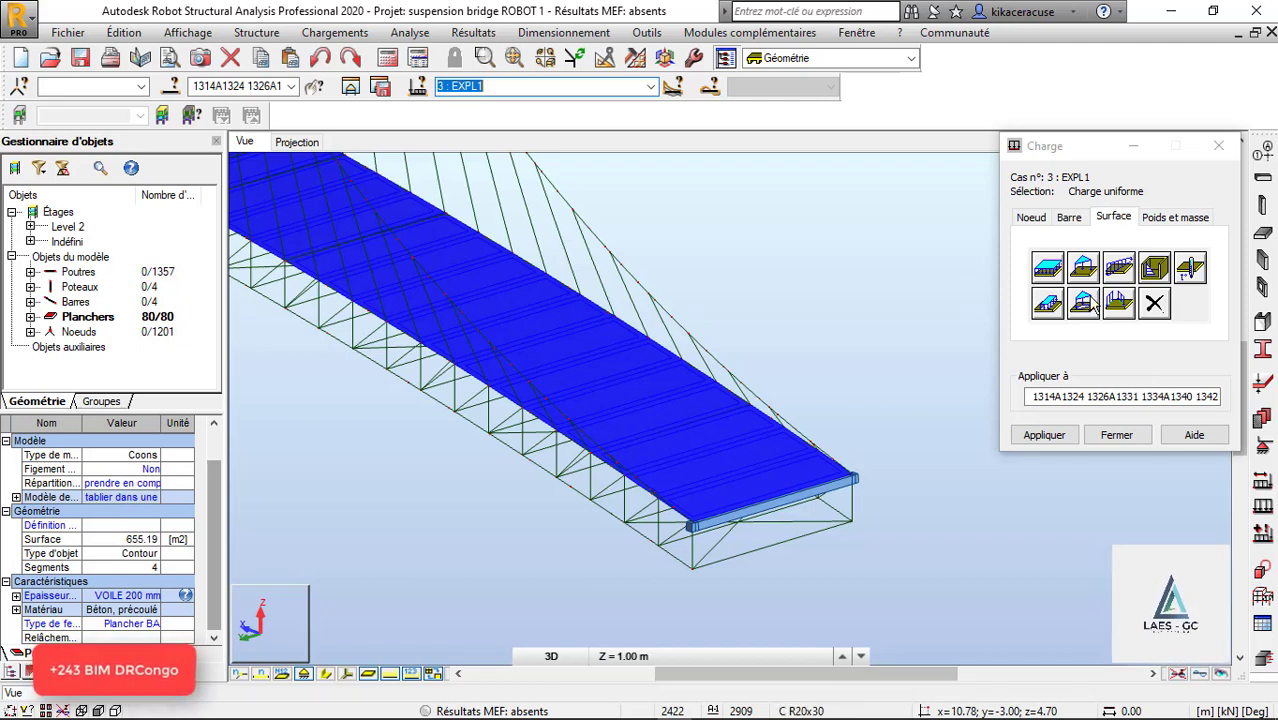
pyautogui.click(1057, 267)
pyautogui.press('Tab')
pyautogui.press('Tab')
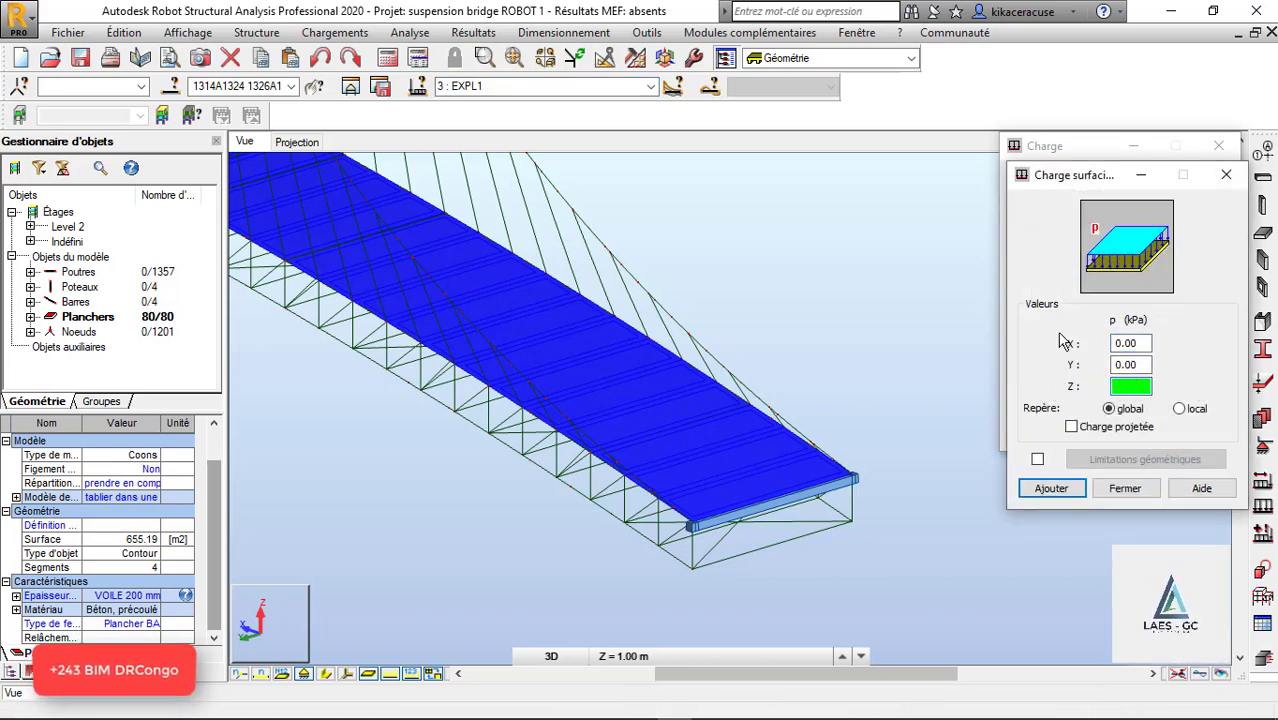
pyautogui.write('-10')
pyautogui.click(1051, 488)
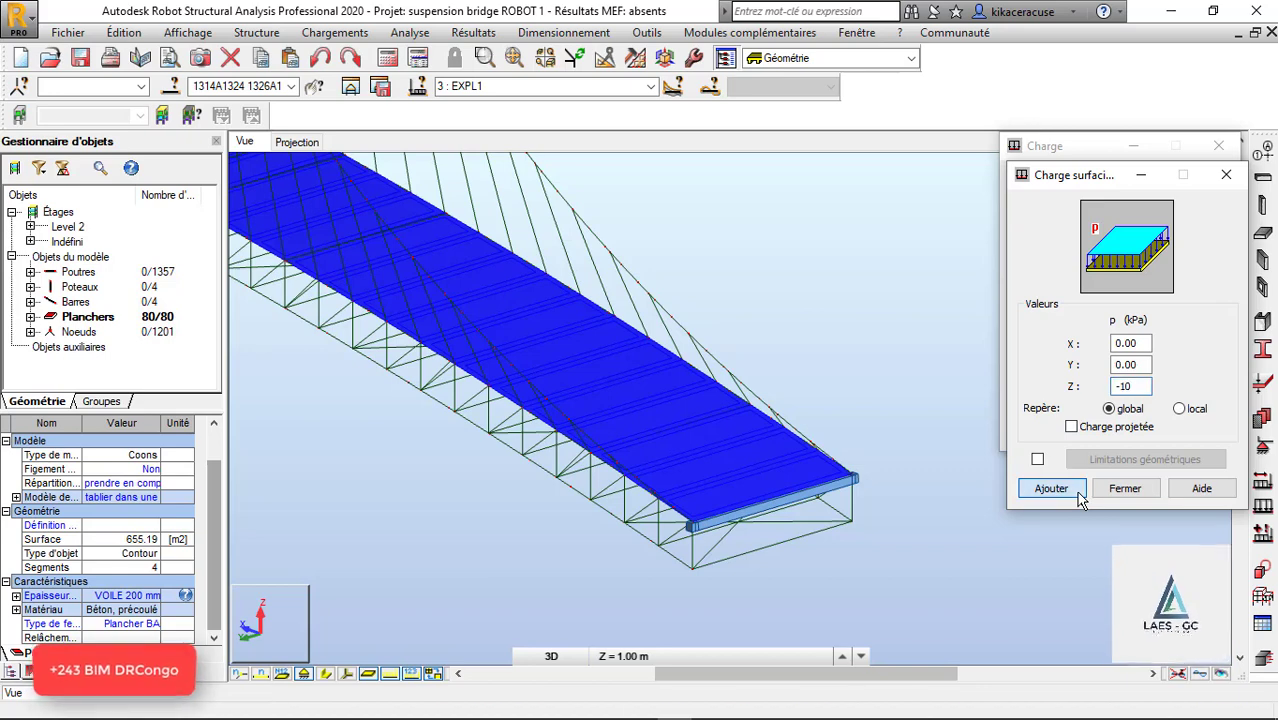
pyautogui.click(1048, 440)
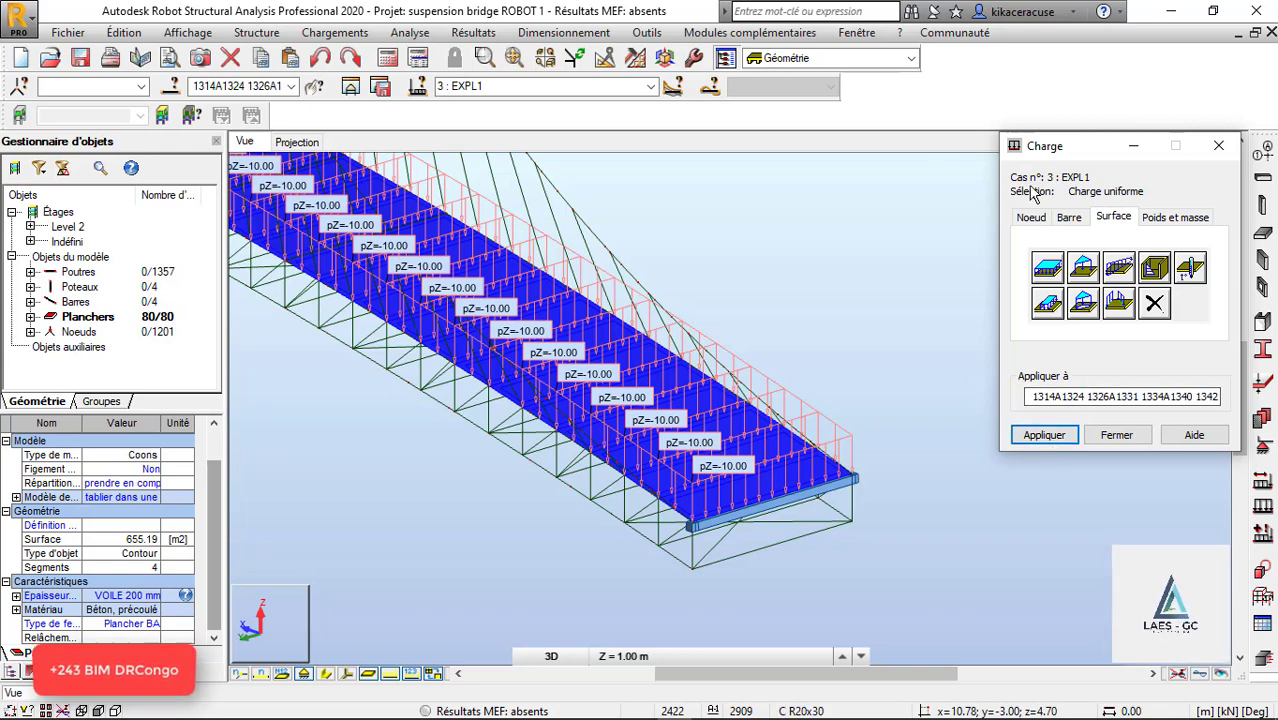
# Step: Switch to case EXPL2 and apply a uniform surface load of -2 kPa in global Z to the selected deck panels
pyautogui.click(648, 87)
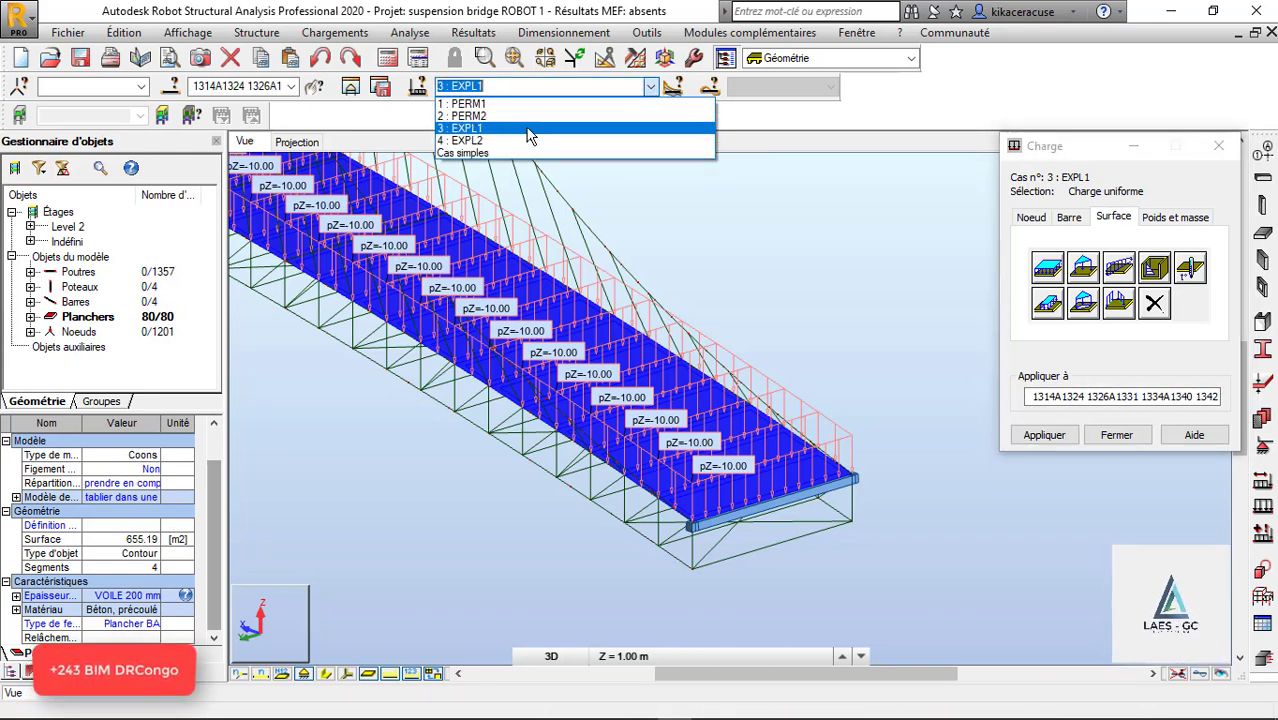
pyautogui.click(522, 141)
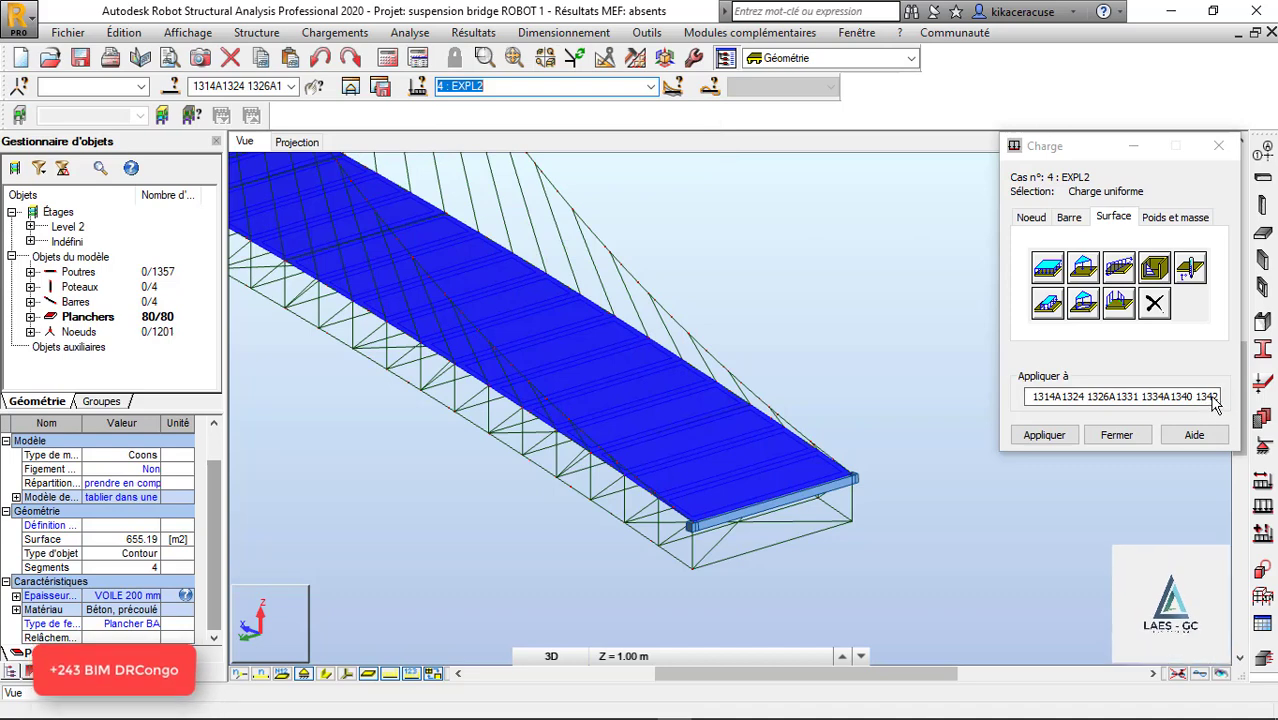
pyautogui.click(1047, 266)
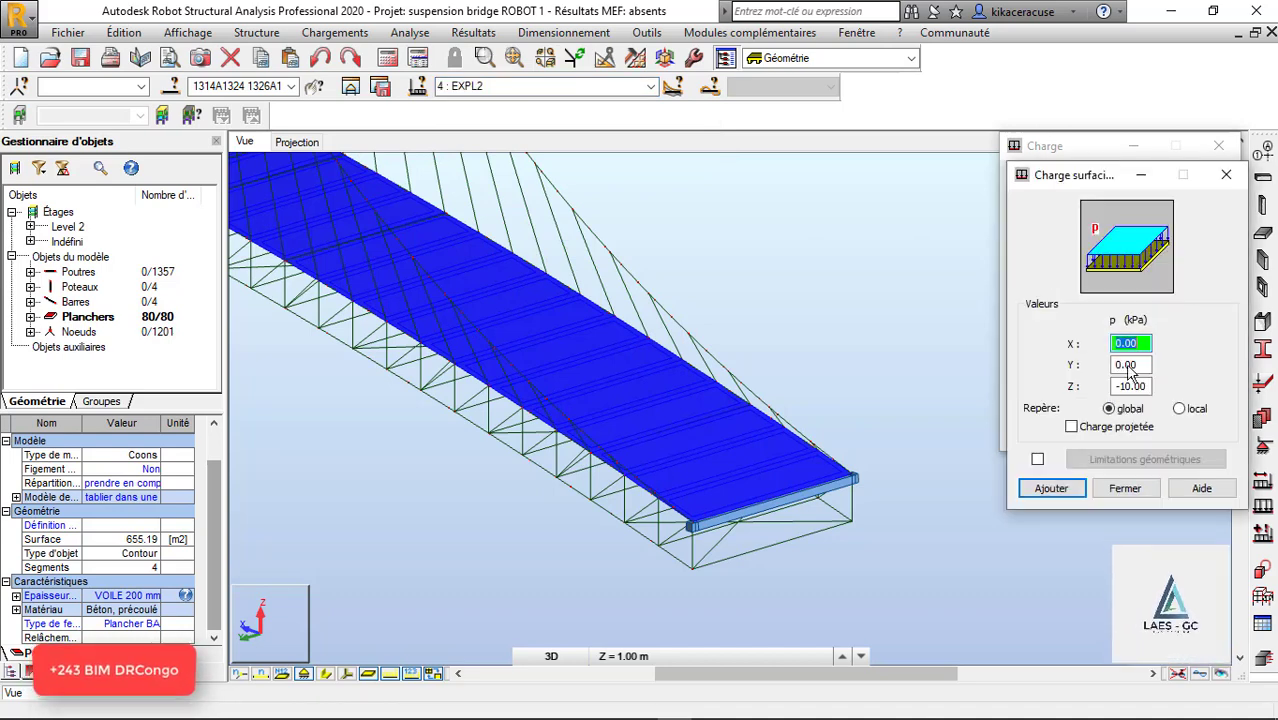
pyautogui.click(1140, 386)
pyautogui.write('-2')
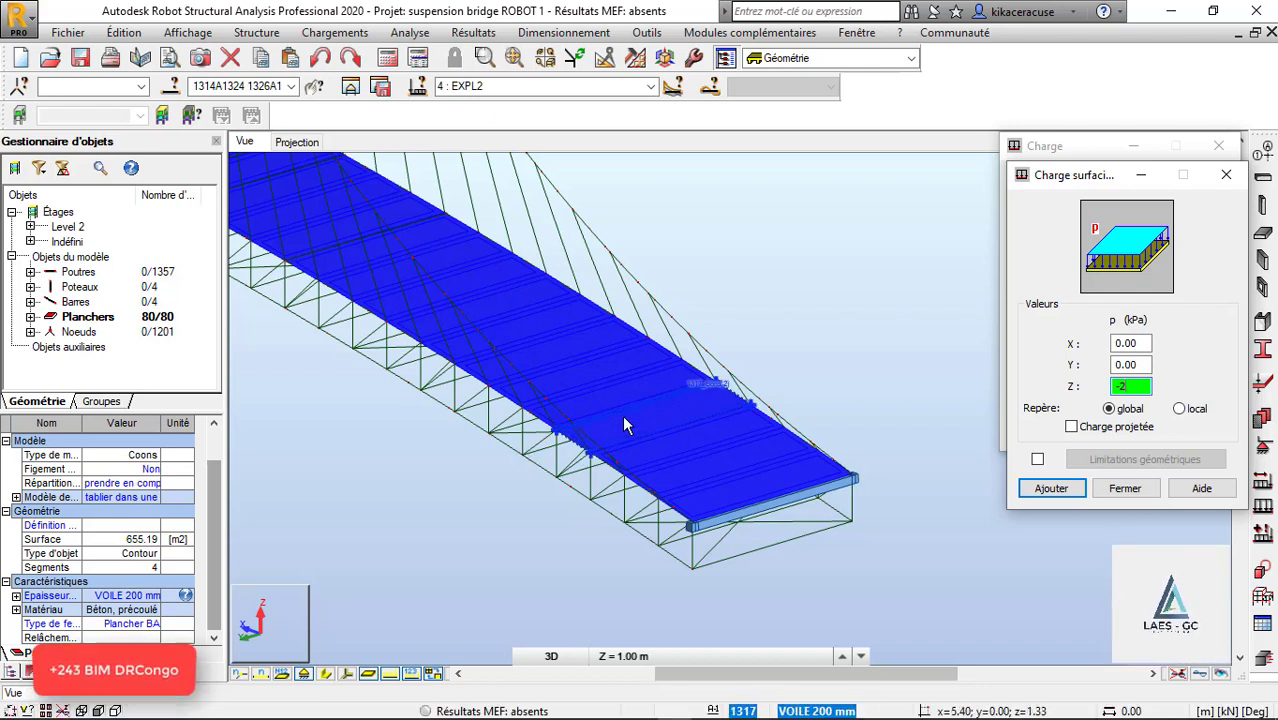
pyautogui.click(1051, 488)
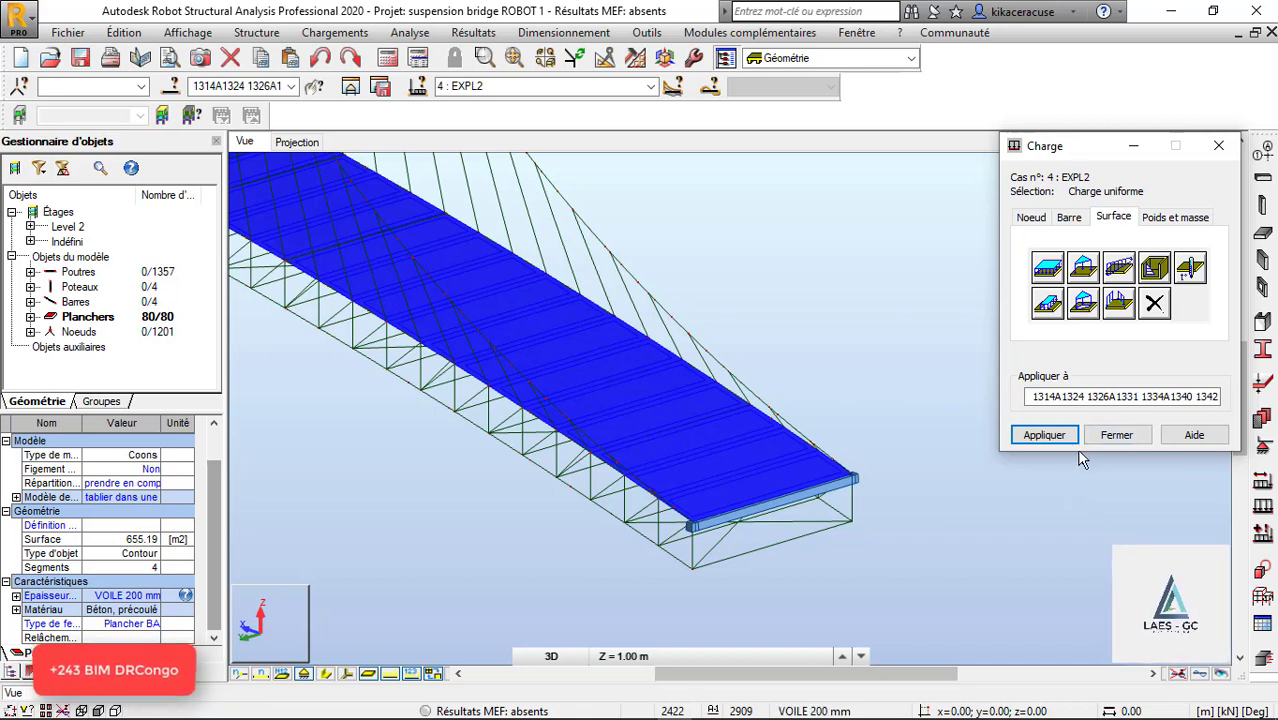
pyautogui.click(1045, 435)
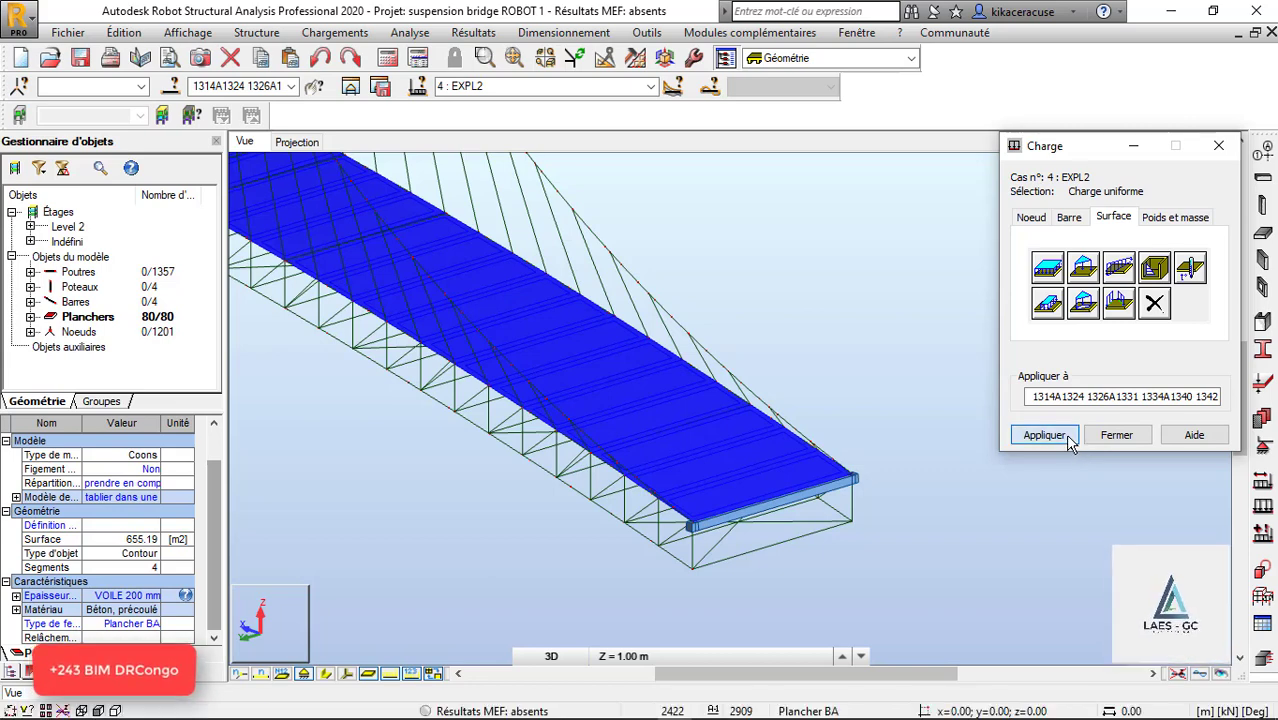
# Step: Examine the available bar, node, self-weight and mass, and thermal surface load types, and close the load definition without adding any
pyautogui.click(1067, 220)
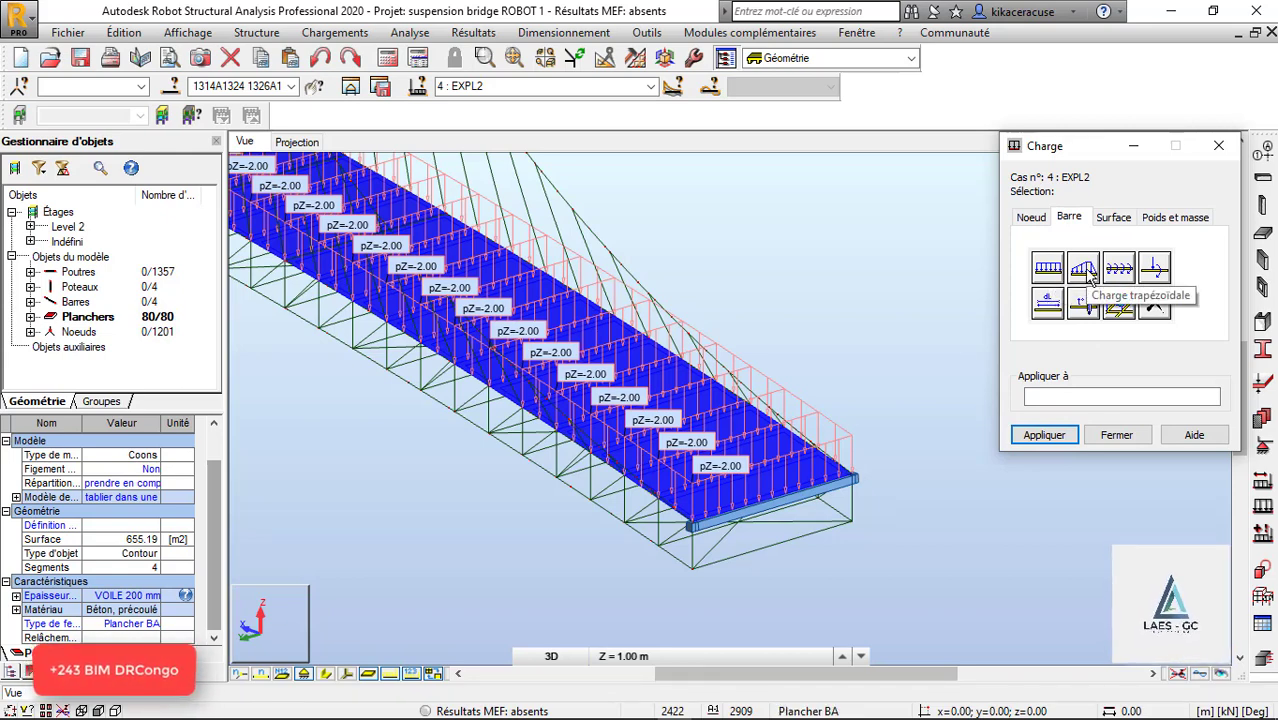
pyautogui.click(1038, 220)
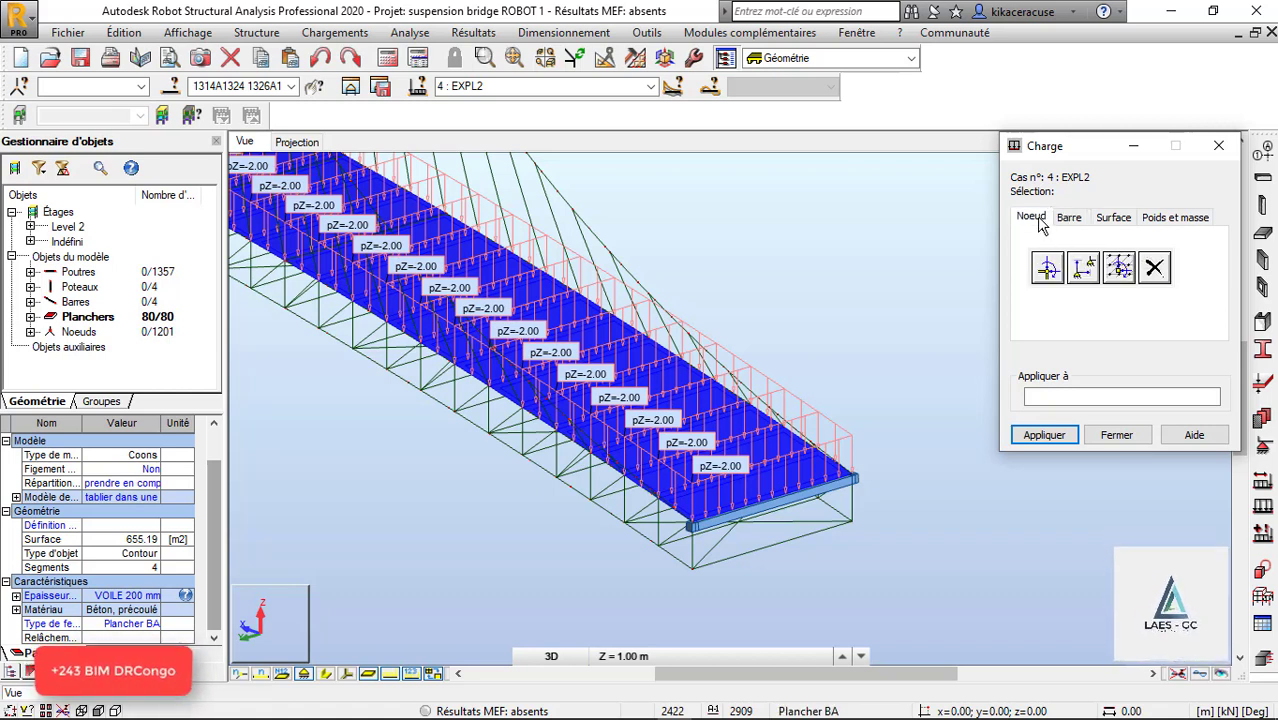
pyautogui.click(1163, 218)
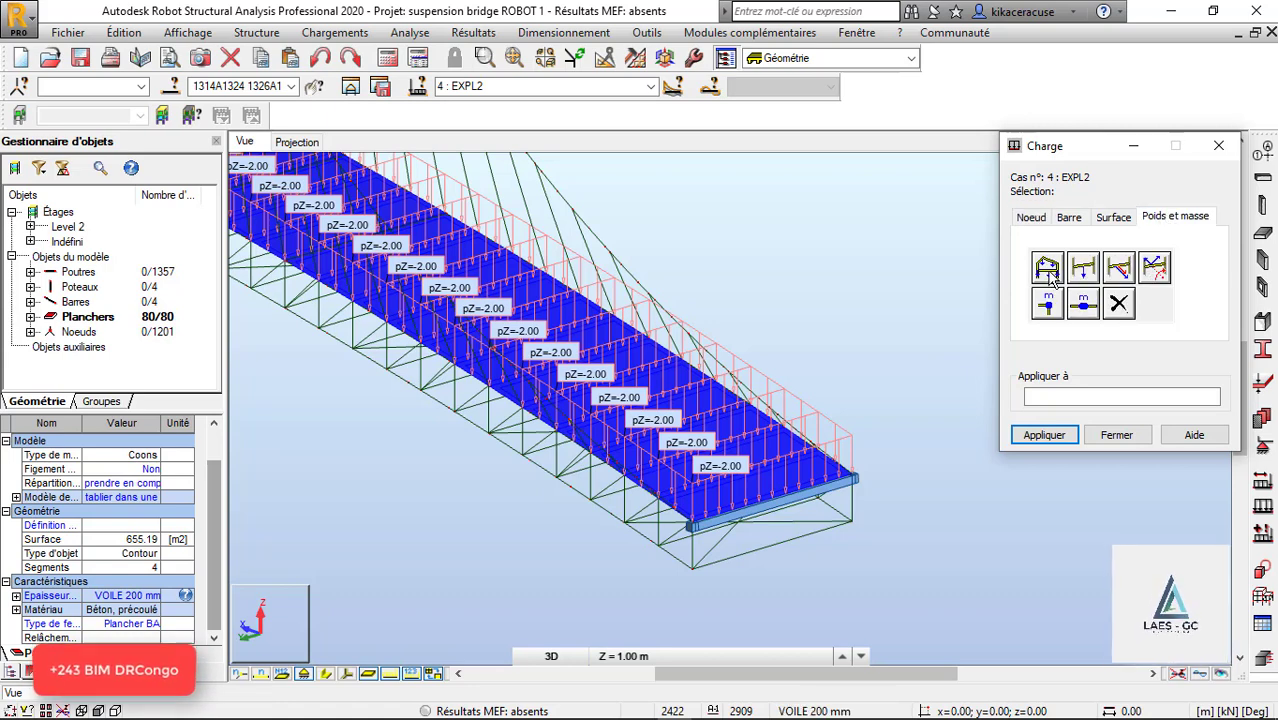
pyautogui.click(1113, 218)
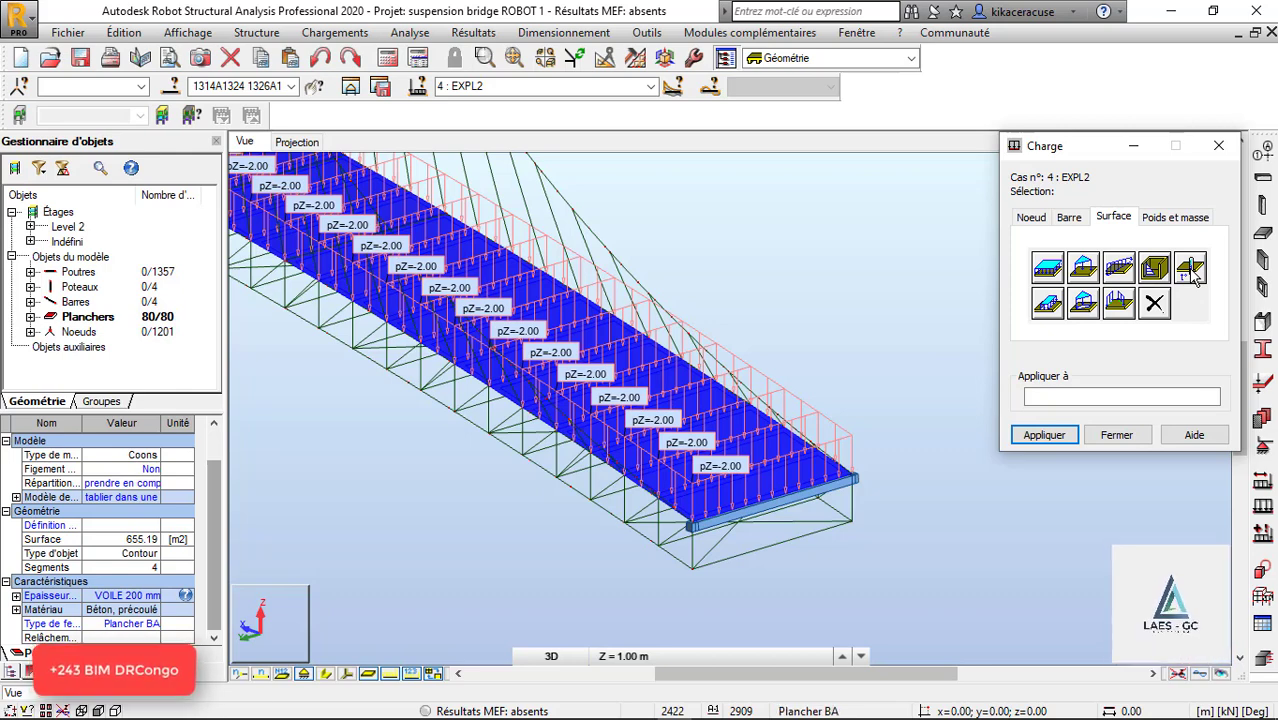
pyautogui.click(1190, 268)
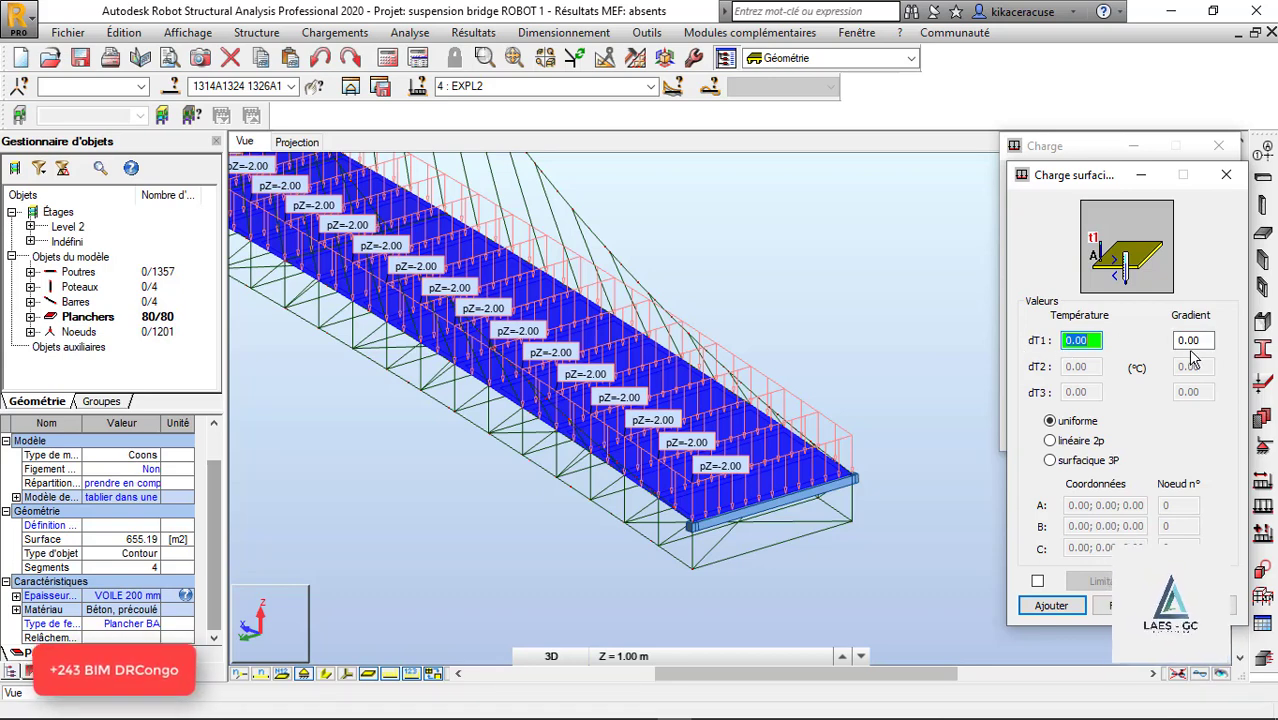
pyautogui.click(1235, 187)
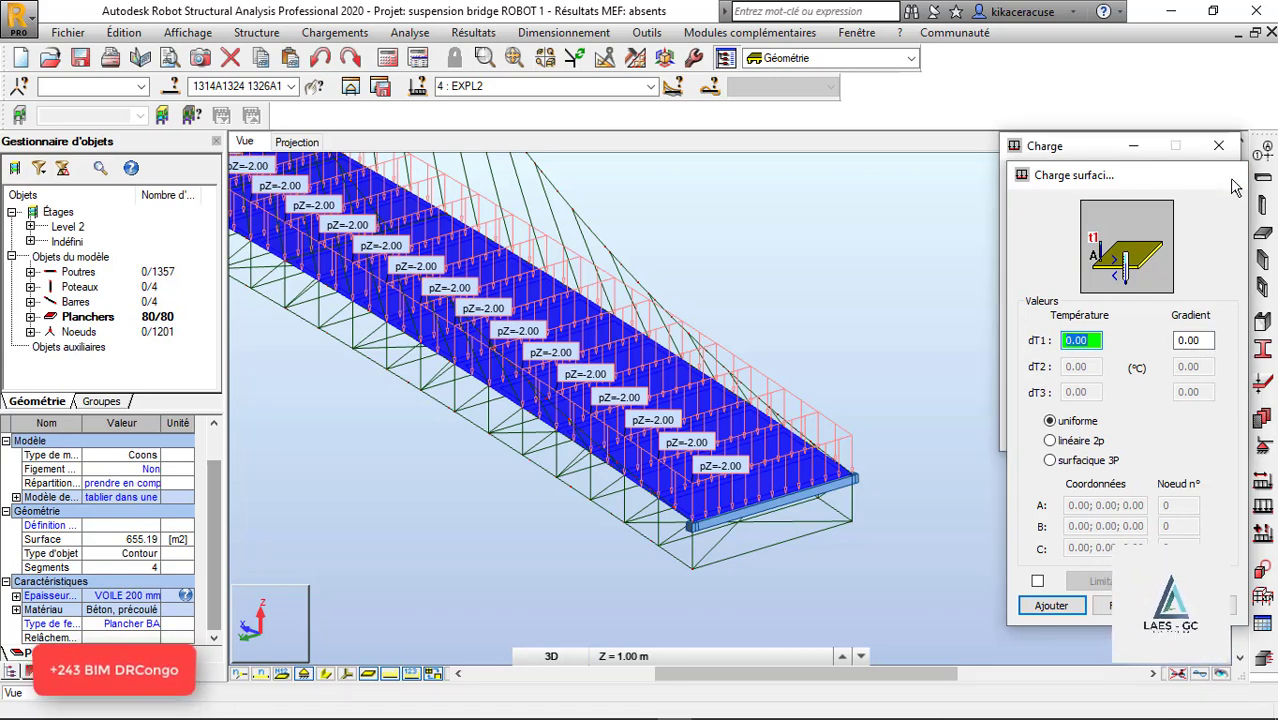
pyautogui.click(1219, 146)
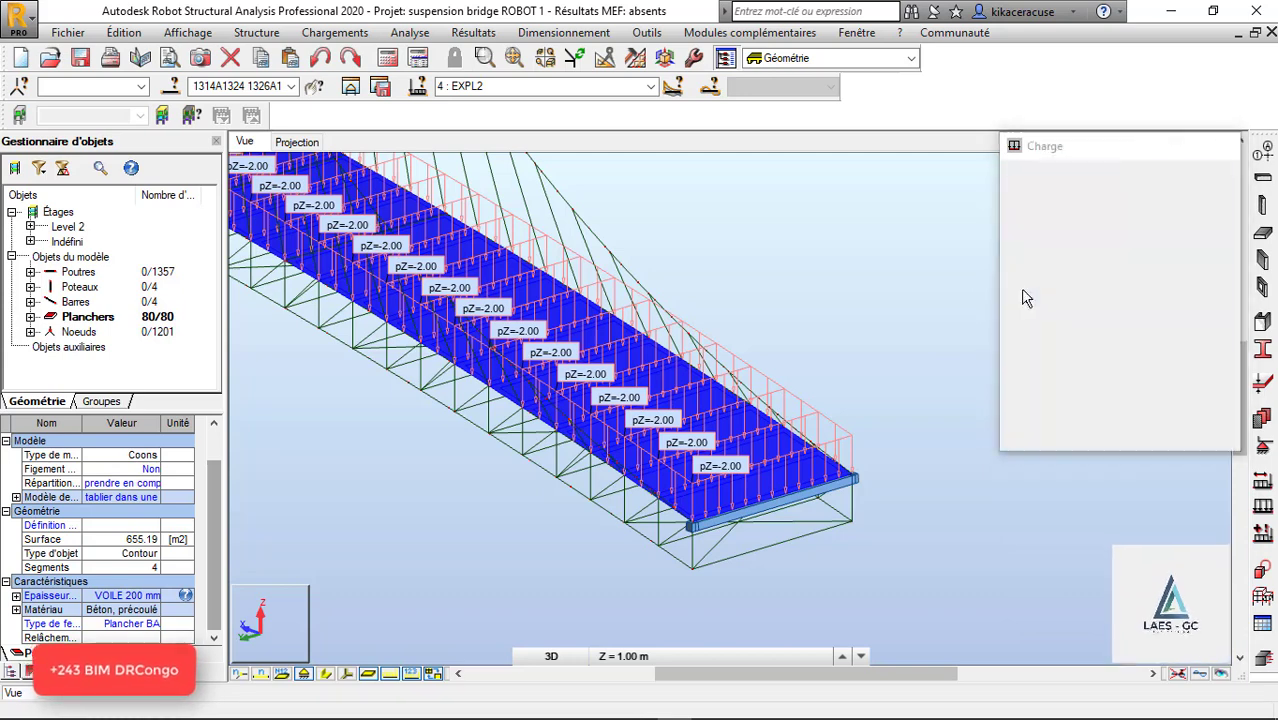
pyautogui.click(922, 354)
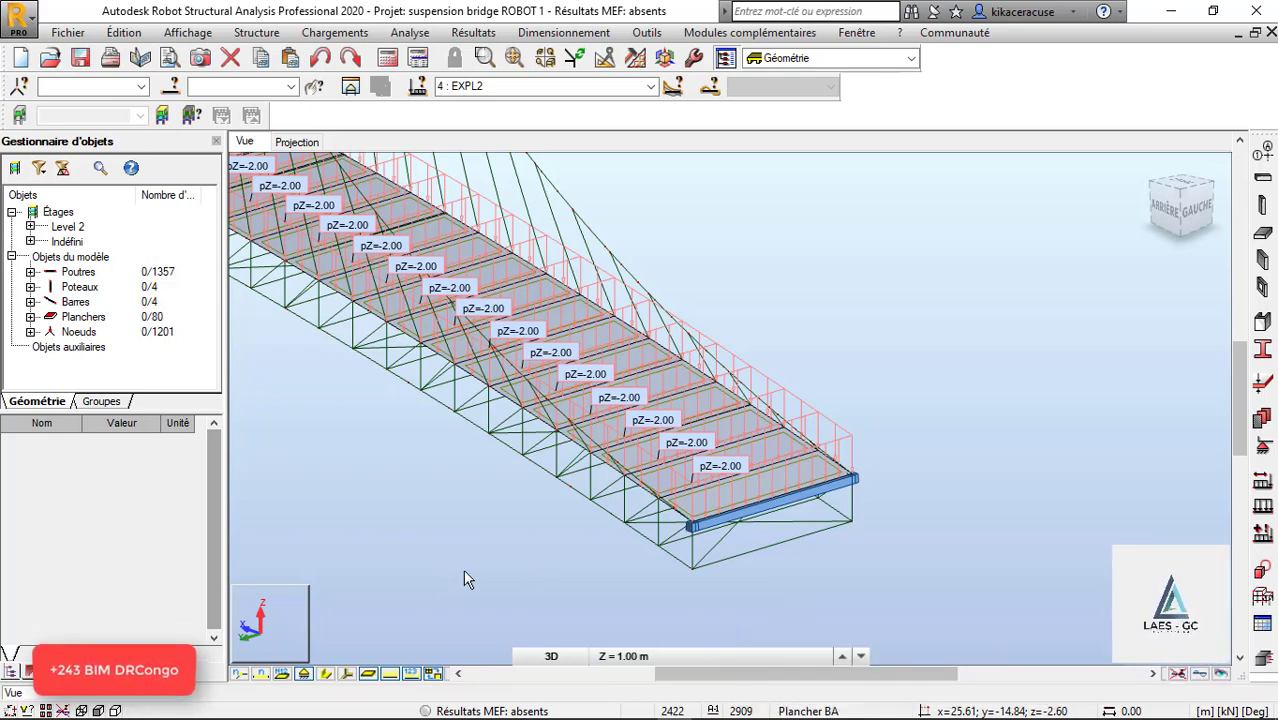
# Step: Display the members with their section shapes and inspect the EXPL2 deck loads along the whole bridge from several angles
pyautogui.scroll(-5, 776, 428)
pyautogui.scroll(2, 717, 357)
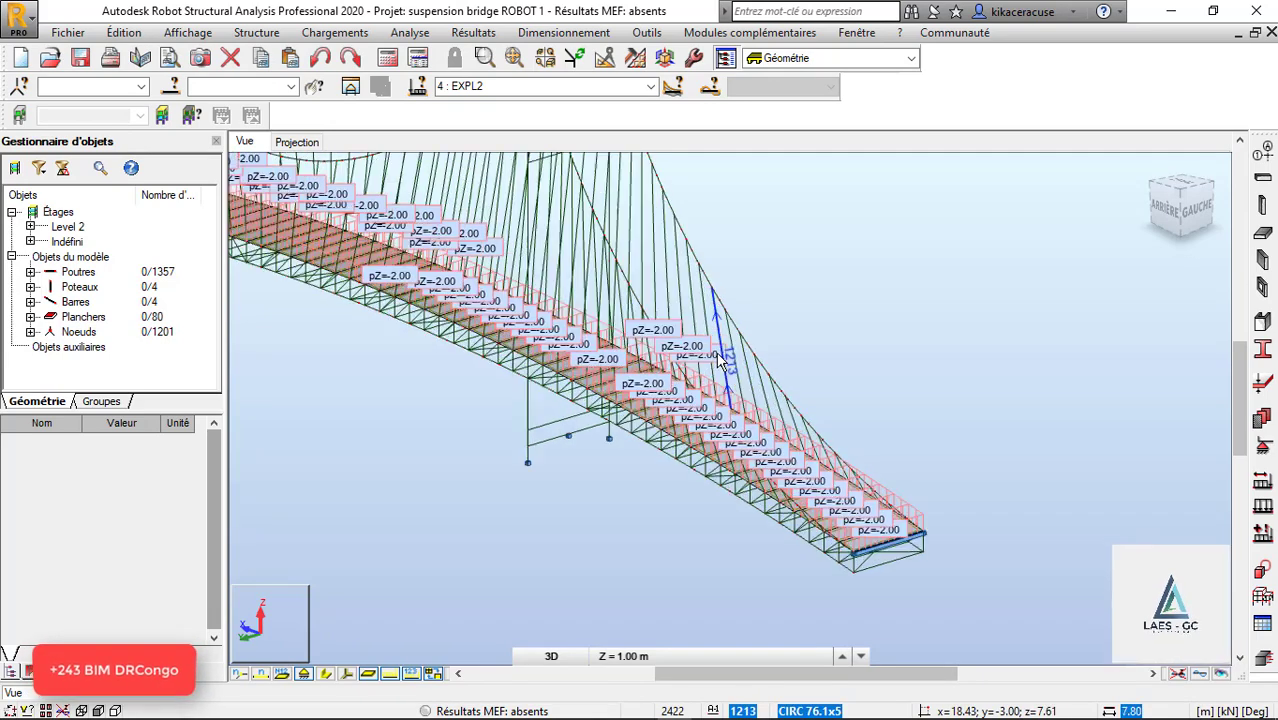
pyautogui.scroll(2, 717, 357)
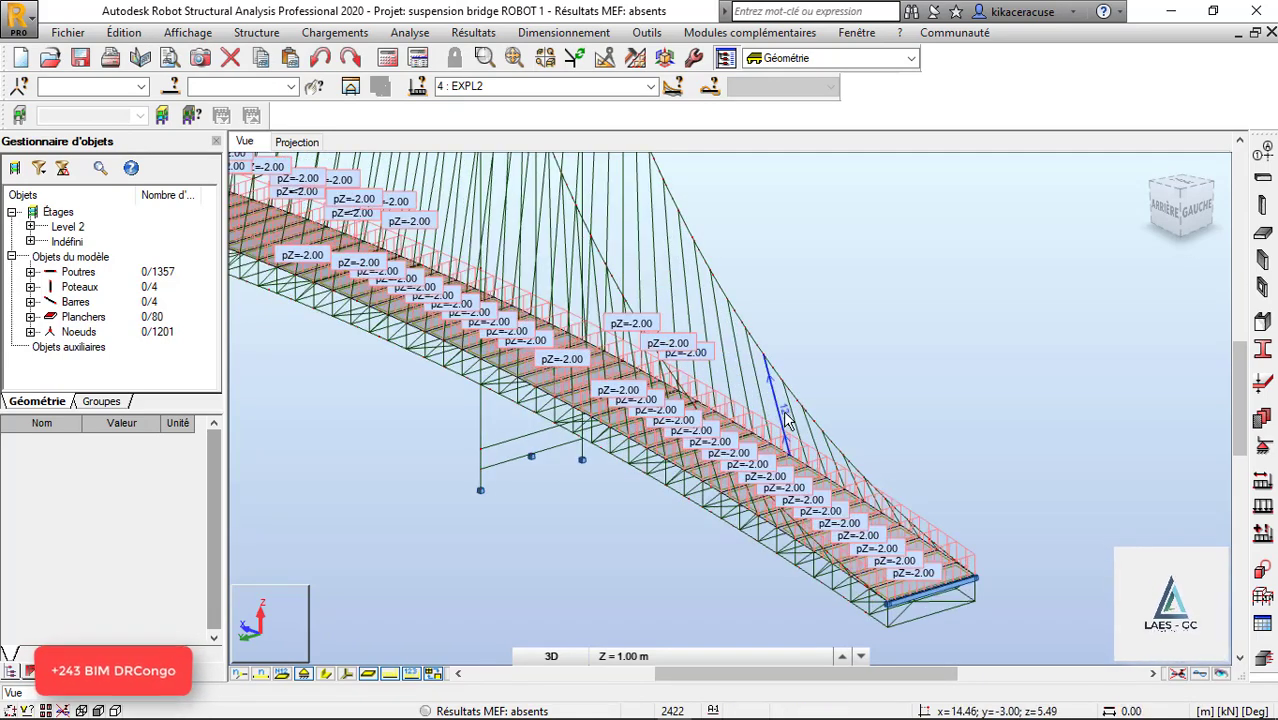
pyautogui.click(330, 673)
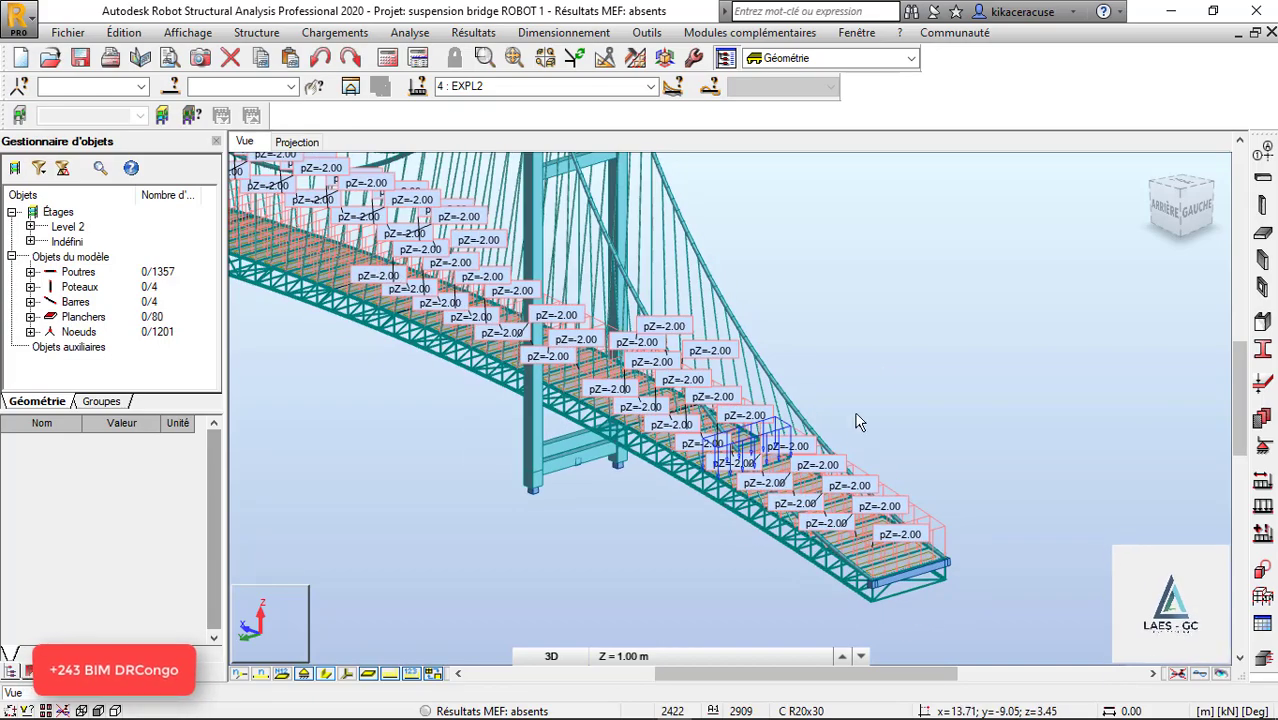
pyautogui.rightClick(783, 354)
pyautogui.click(899, 428)
pyautogui.moveTo(899, 430)
pyautogui.mouseDown()
pyautogui.moveTo(883, 471)
pyautogui.moveTo(557, 525)
pyautogui.mouseUp()
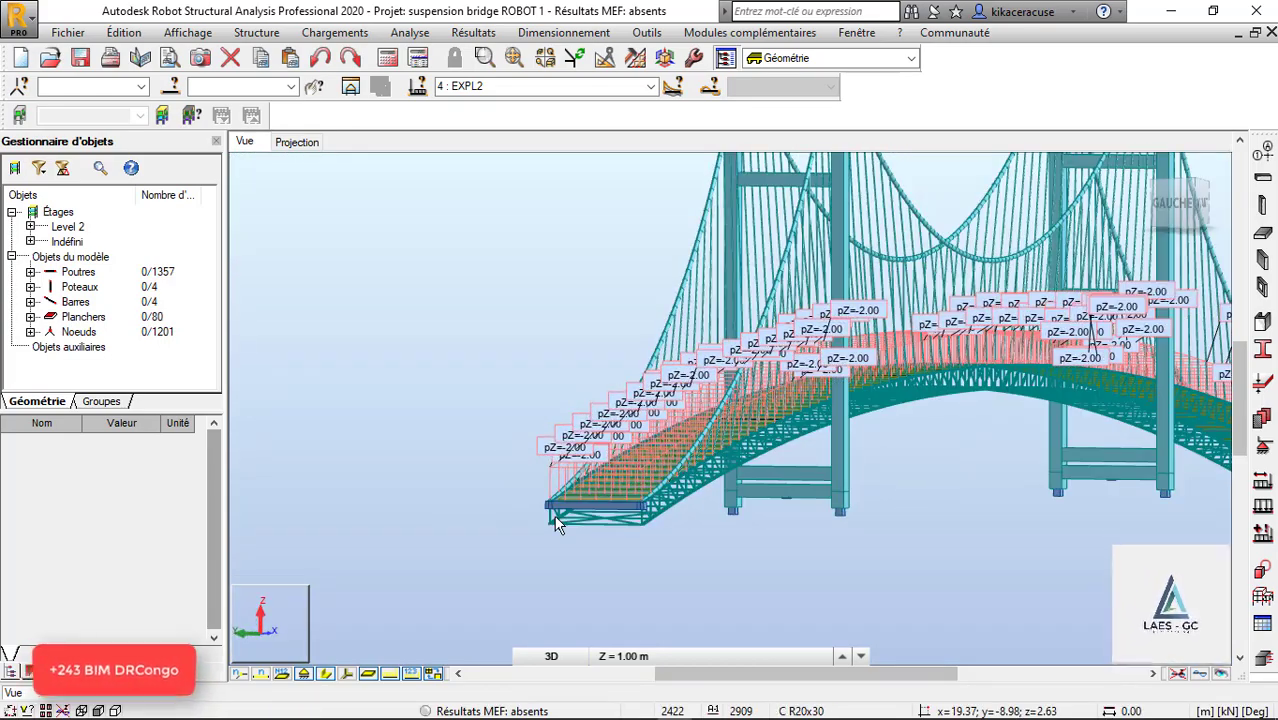
pyautogui.scroll(-3, 556, 518)
pyautogui.moveTo(739, 496); pyautogui.dragTo(820, 508)
pyautogui.scroll(-2, 1062, 501)
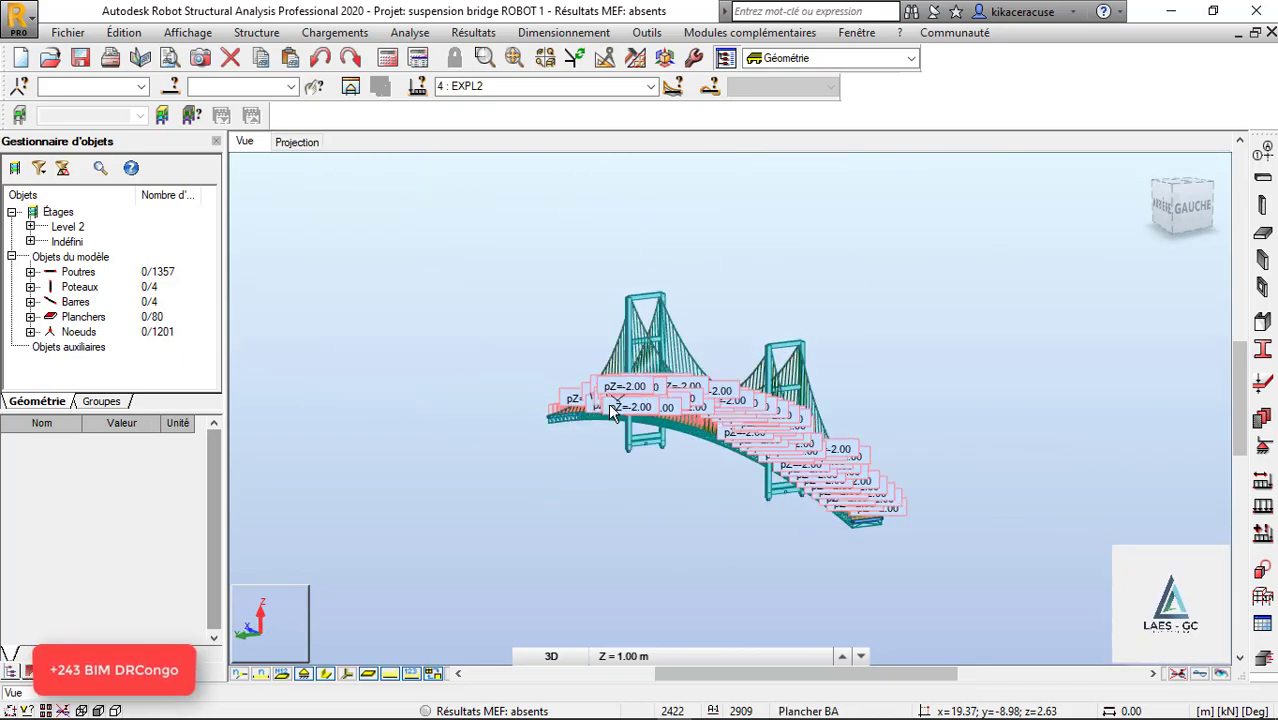
# Step: Open the wind load generation settings for the suspension bridge model
pyautogui.scroll(3, 613, 414)
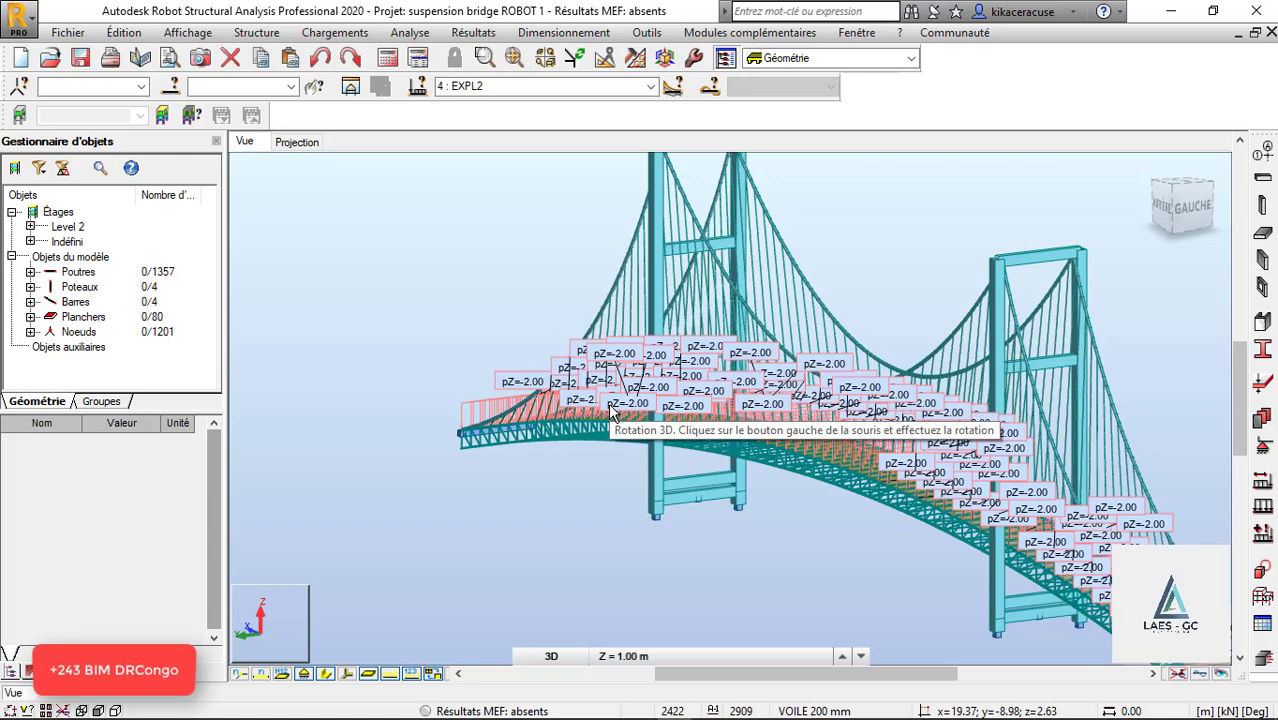
pyautogui.scroll(-3, 613, 410)
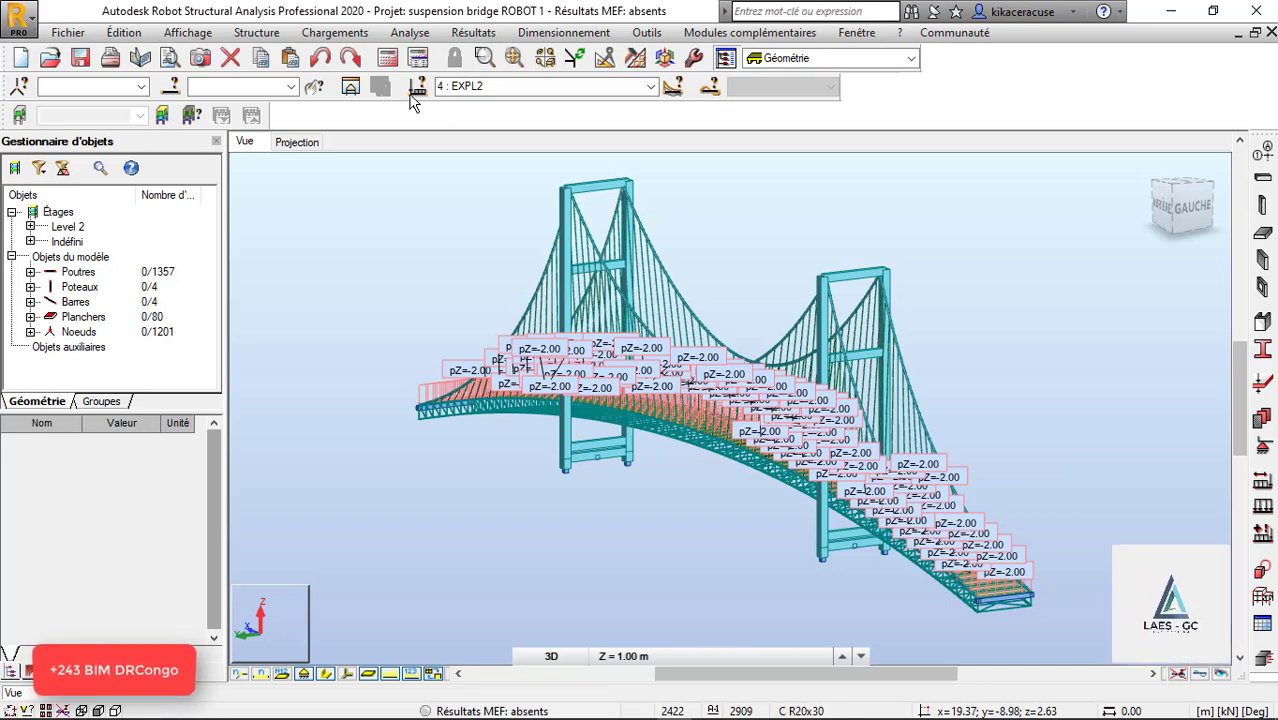
pyautogui.click(189, 36)
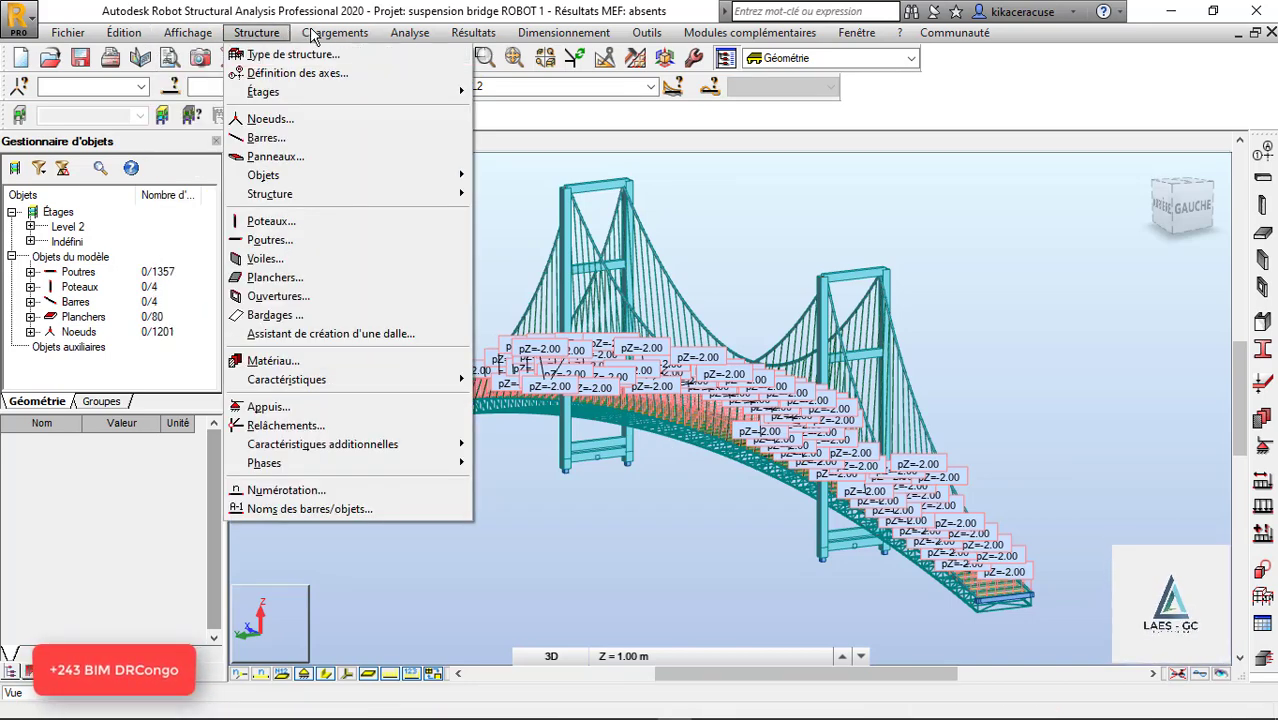
pyautogui.moveTo(335, 33)
pyautogui.moveTo(475, 314)
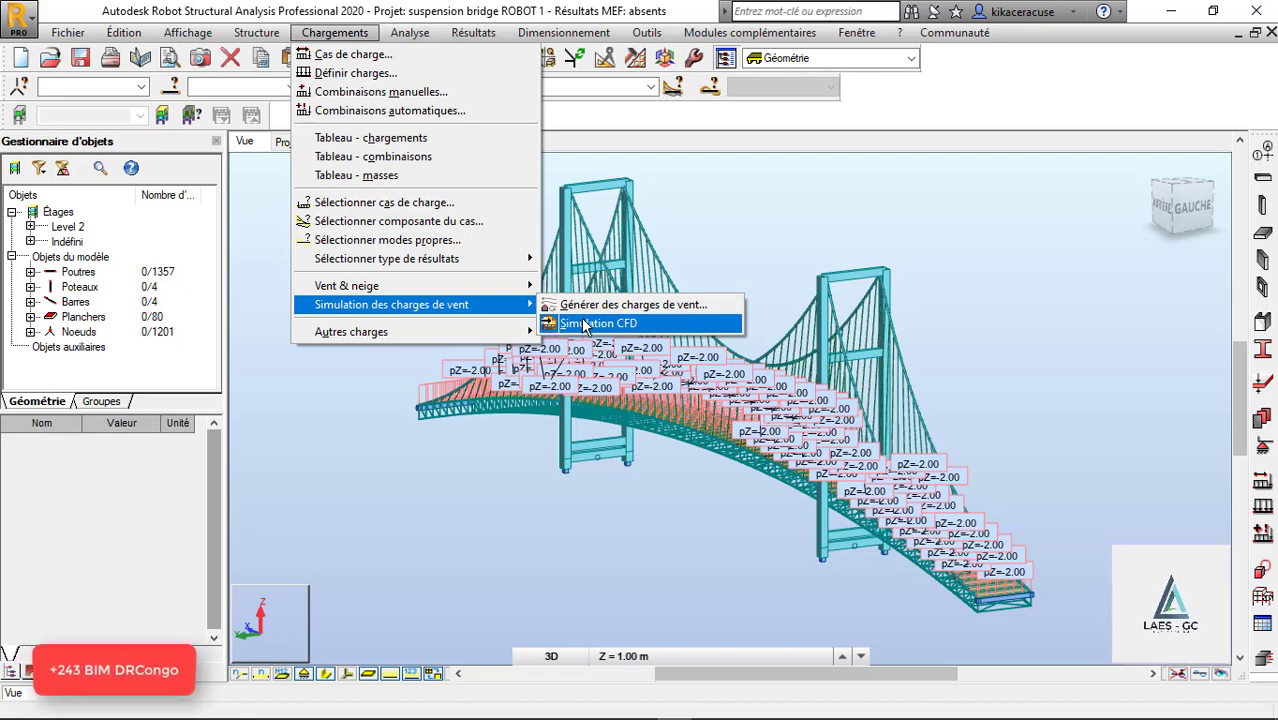
pyautogui.moveTo(525, 287)
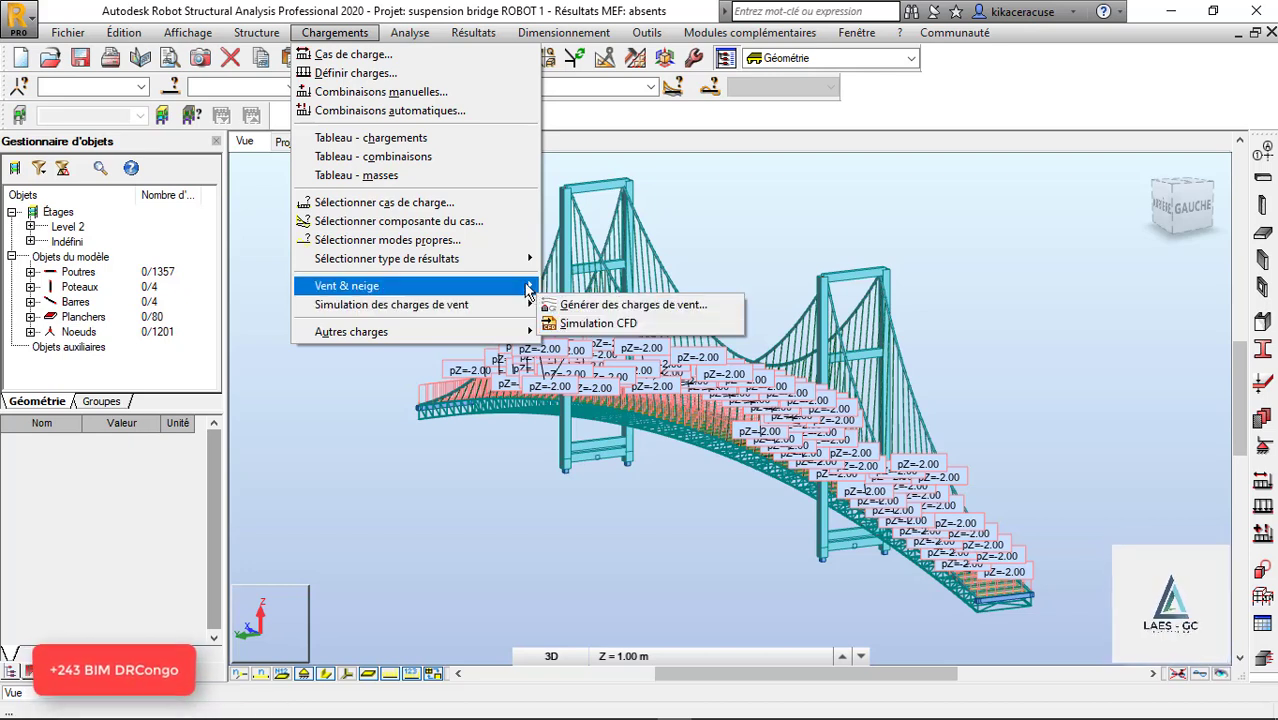
pyautogui.click(600, 307)
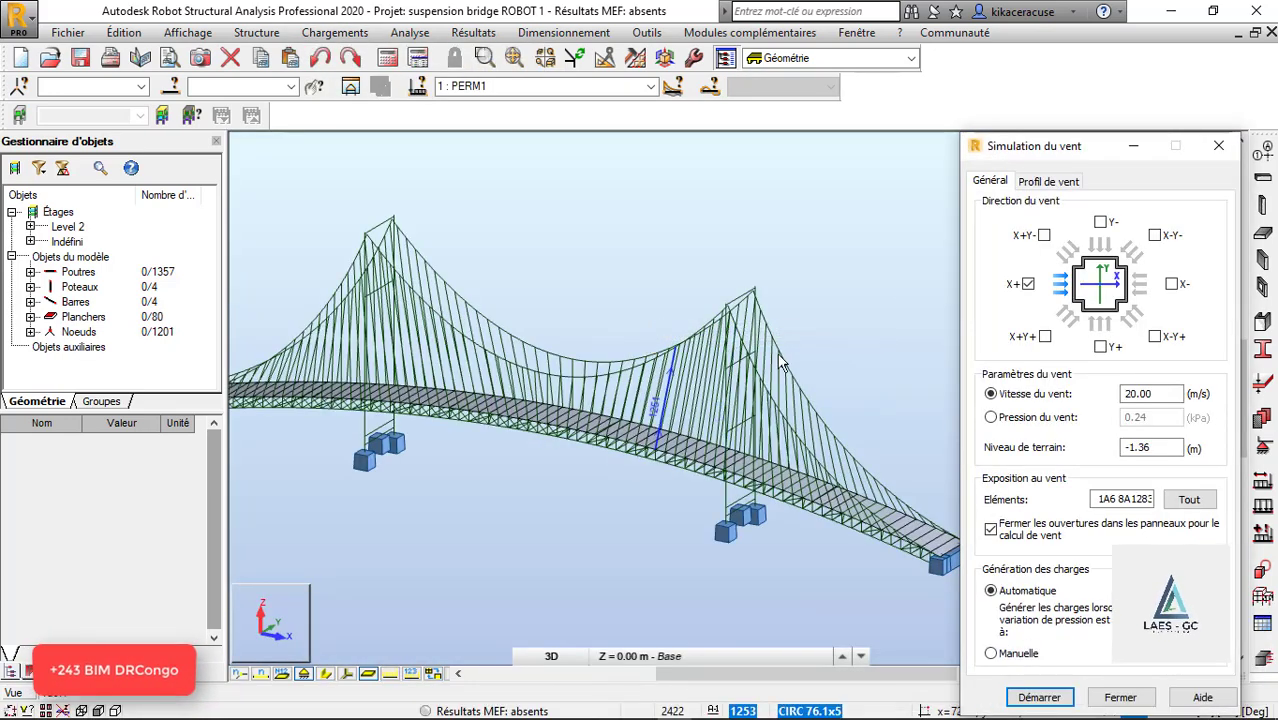
# Step: Enable the X+Y-, Y-, X-Y-, X-, X-Y+, Y+ and X+Y+ wind directions in addition to X+
pyautogui.click(1044, 235)
pyautogui.click(1100, 222)
pyautogui.click(1155, 236)
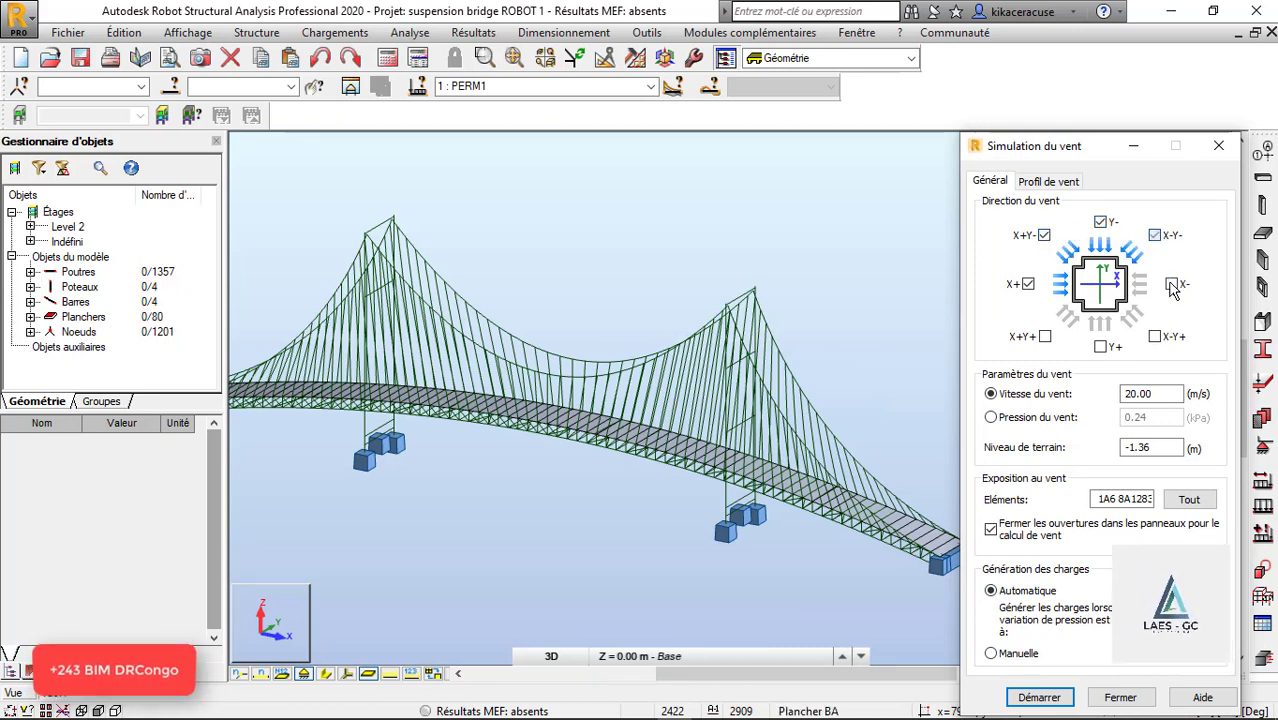
pyautogui.click(1171, 284)
pyautogui.click(1155, 336)
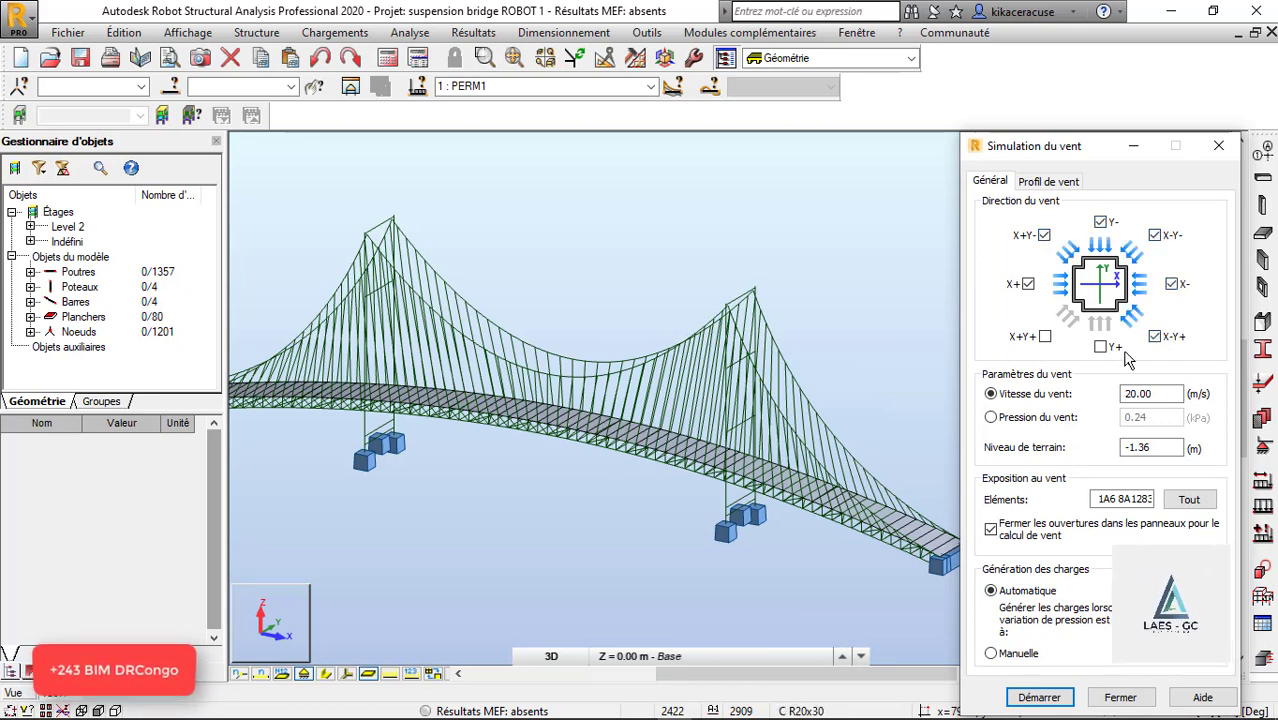
pyautogui.click(1101, 347)
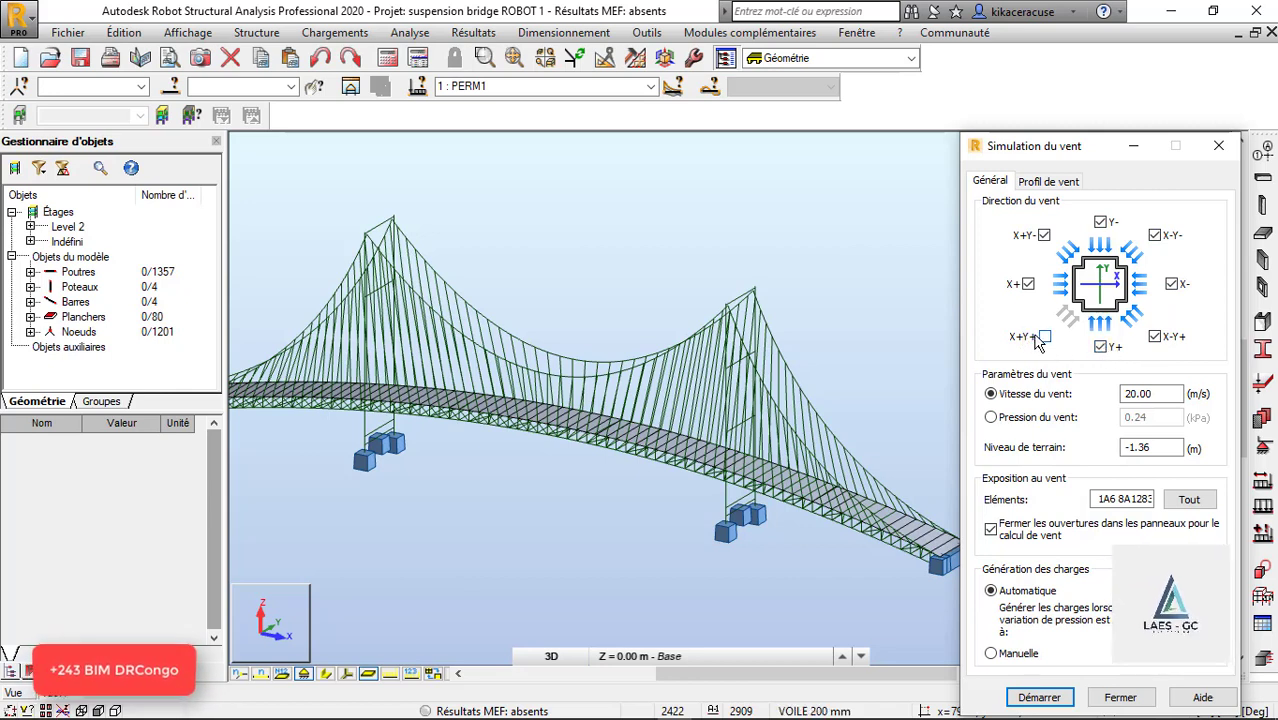
pyautogui.click(1043, 337)
# Step: Set the wind speed to 250 m/s, run the wind simulation and close its settings
pyautogui.moveTo(1165, 402); pyautogui.dragTo(1093, 400)
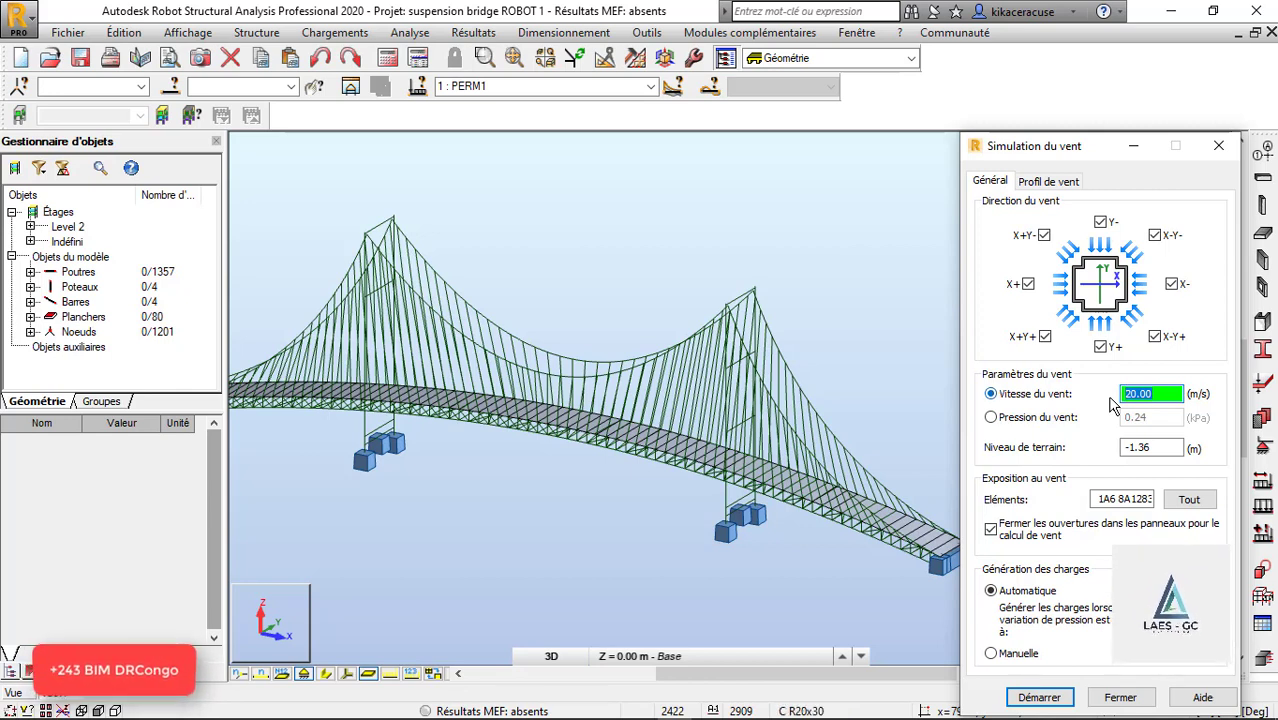
pyautogui.write('250')
pyautogui.click(1040, 697)
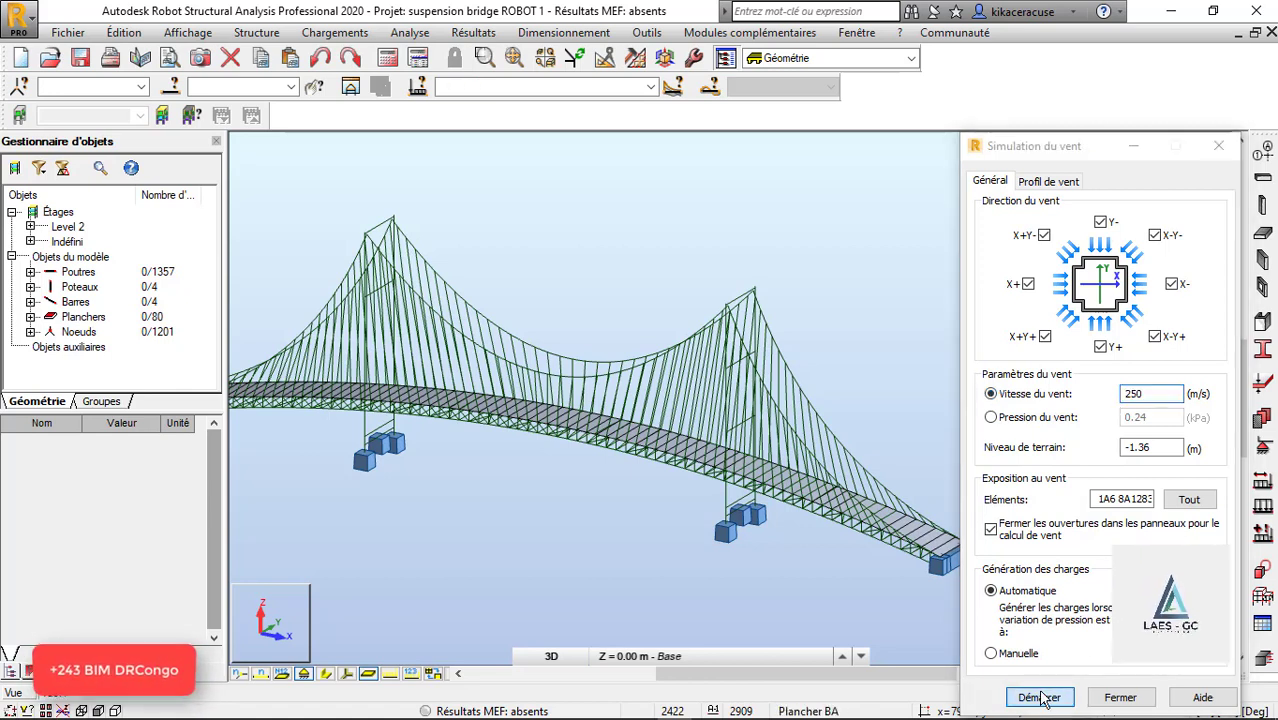
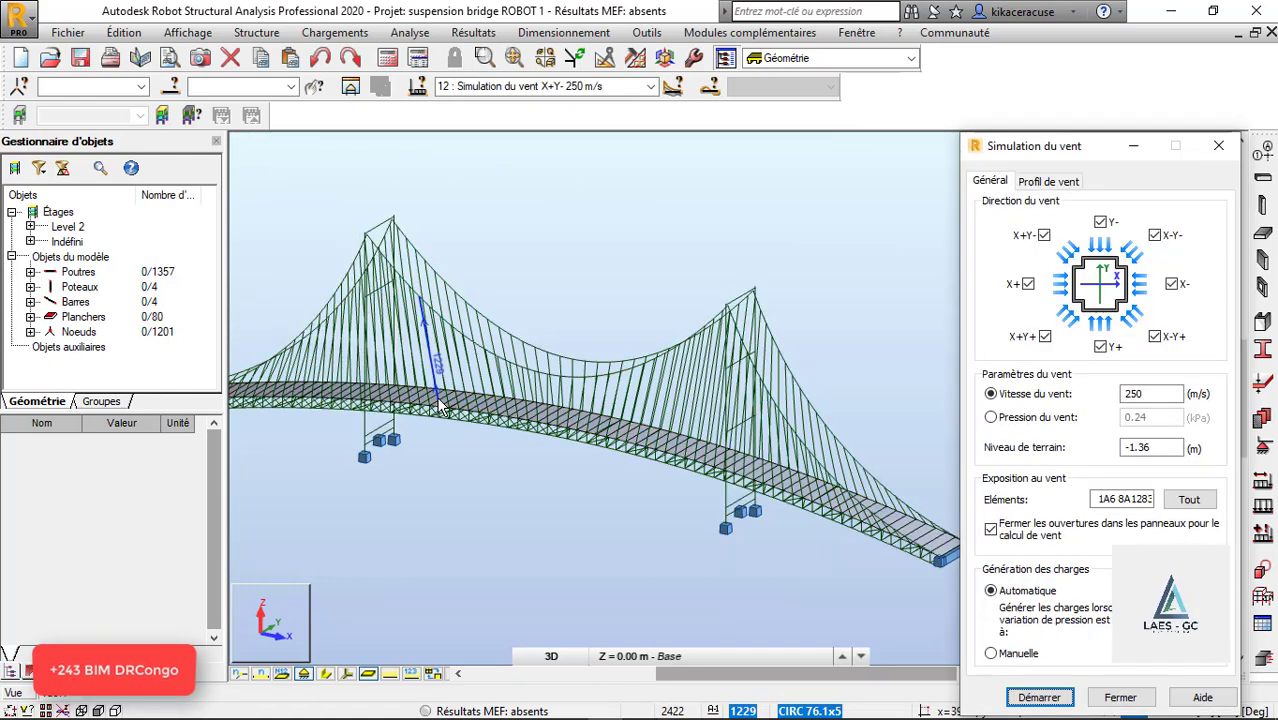
pyautogui.click(1218, 145)
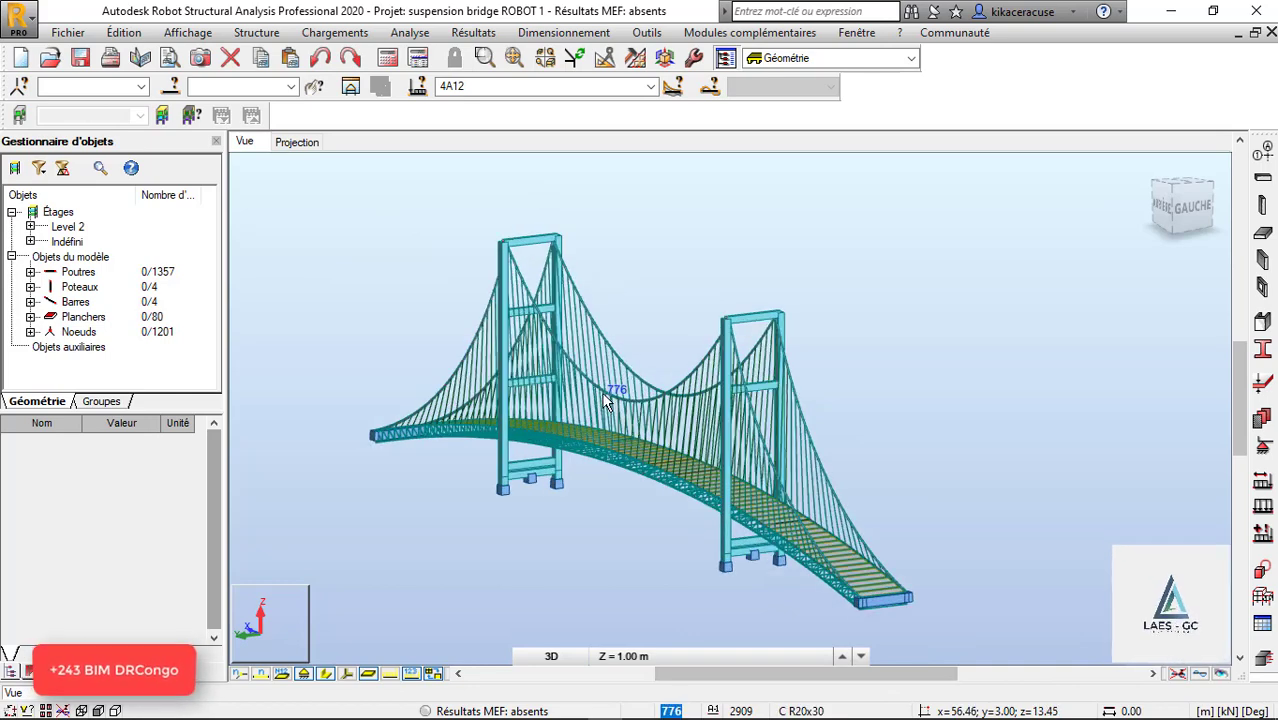
# Step: Display load case 5, the X+ 250 m/s wind simulation, on the bridge with load symbols shown and their value labels hidden
pyautogui.rightClick(689, 251)
pyautogui.click(670, 322)
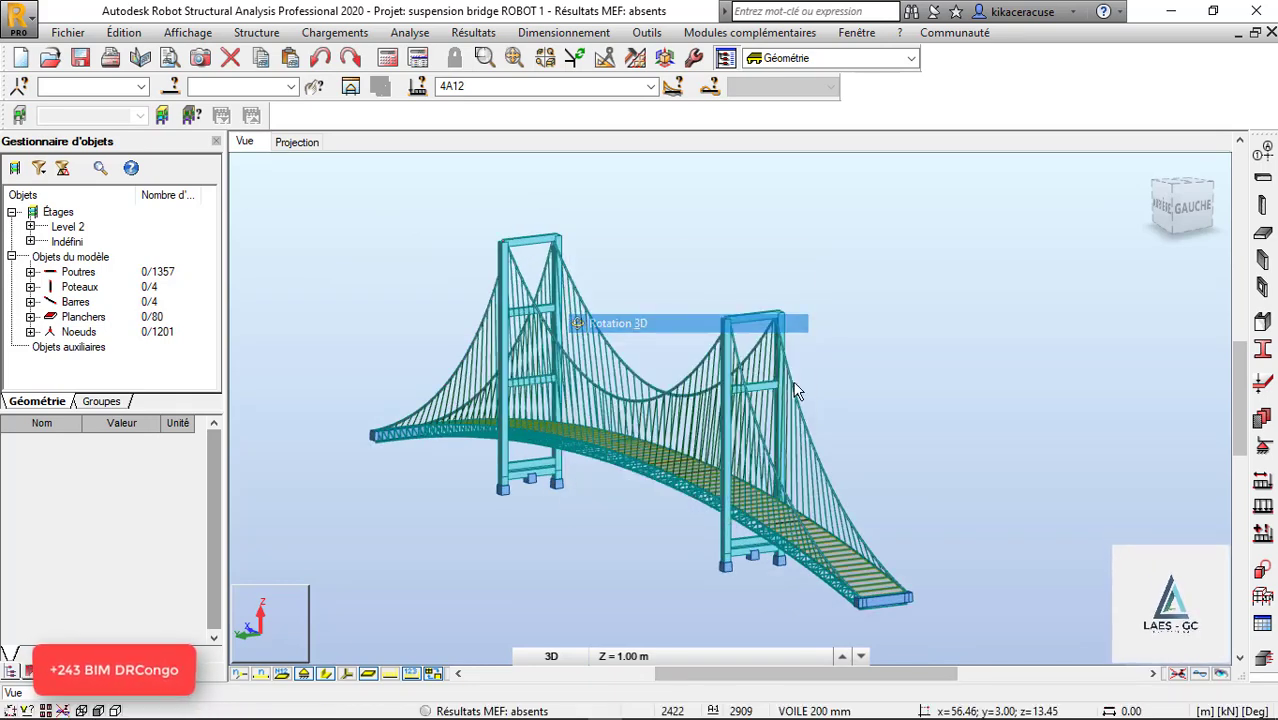
pyautogui.moveTo(670, 322); pyautogui.dragTo(497, 371)
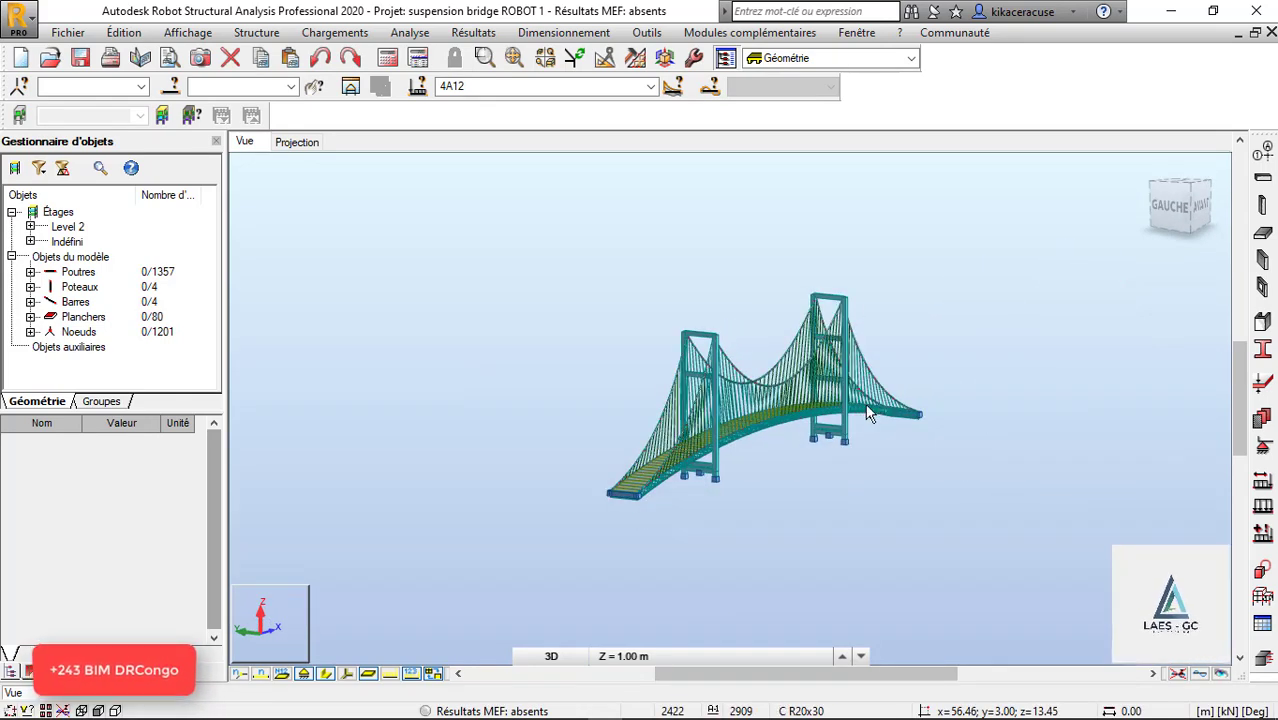
pyautogui.scroll(3, 868, 414)
pyautogui.scroll(2, 485, 443)
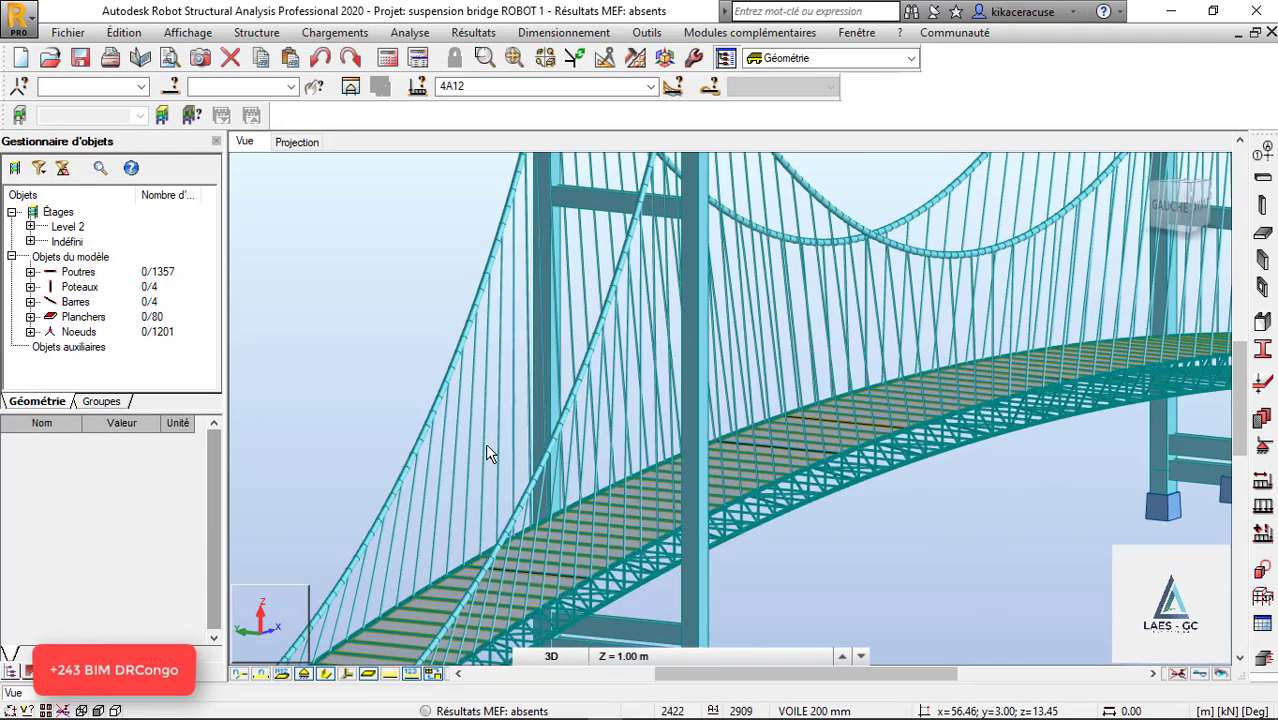
pyautogui.scroll(1, 530, 470)
pyautogui.scroll(-3, 530, 477)
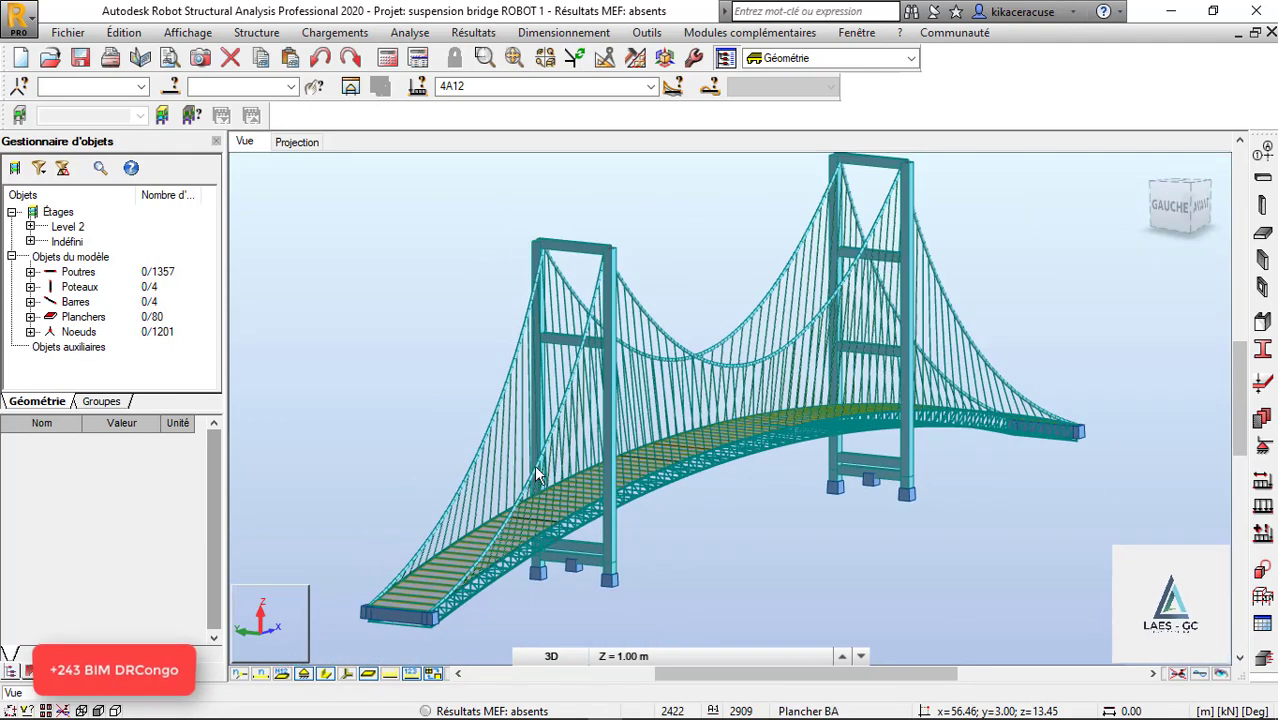
pyautogui.click(649, 90)
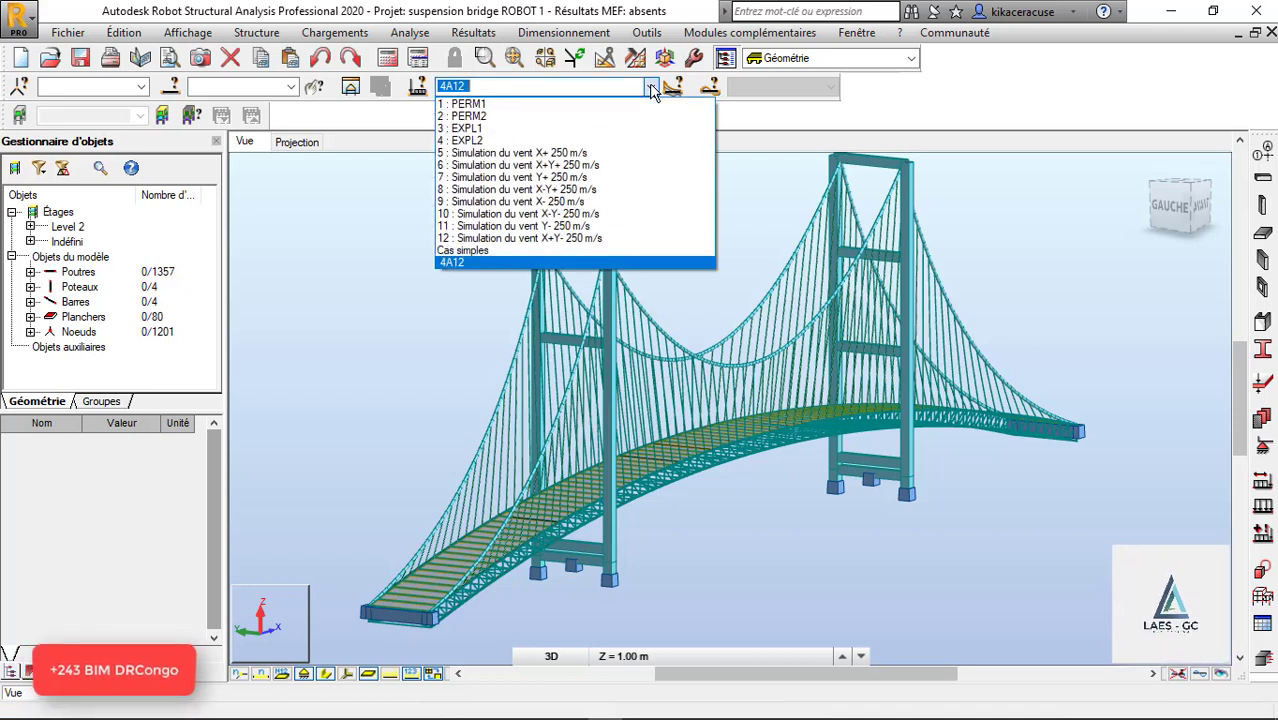
pyautogui.click(585, 155)
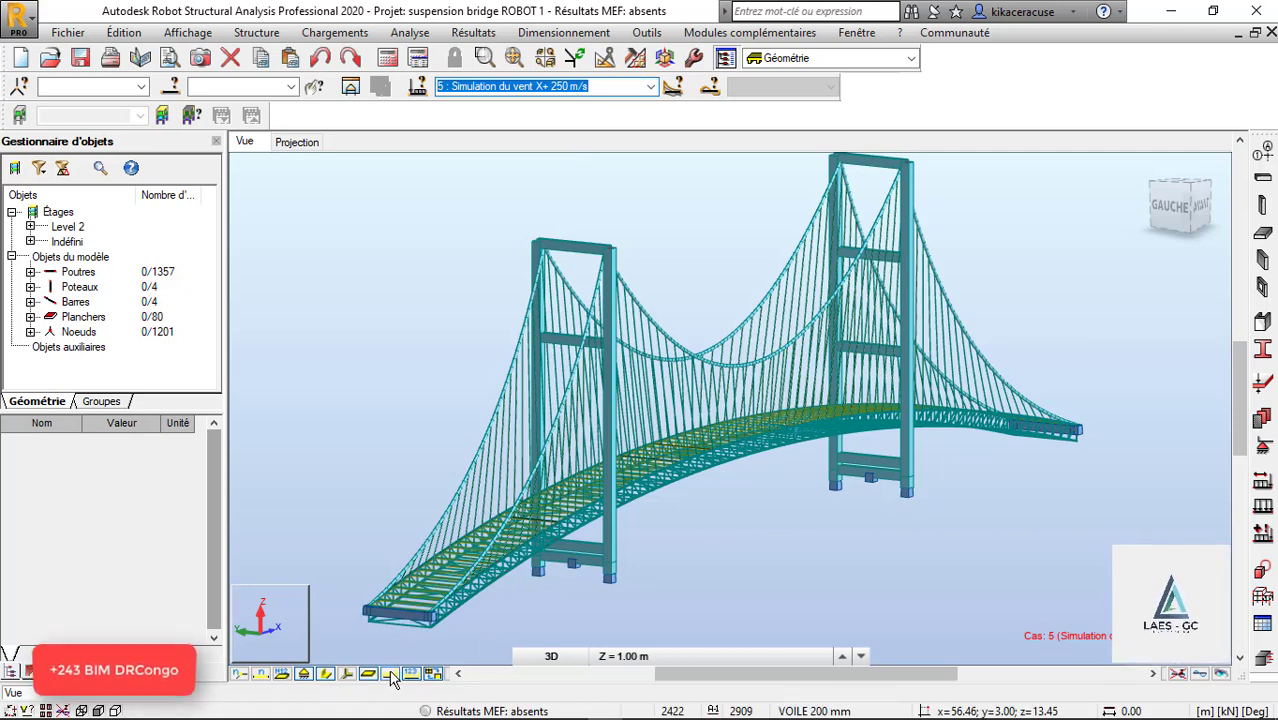
pyautogui.click(391, 675)
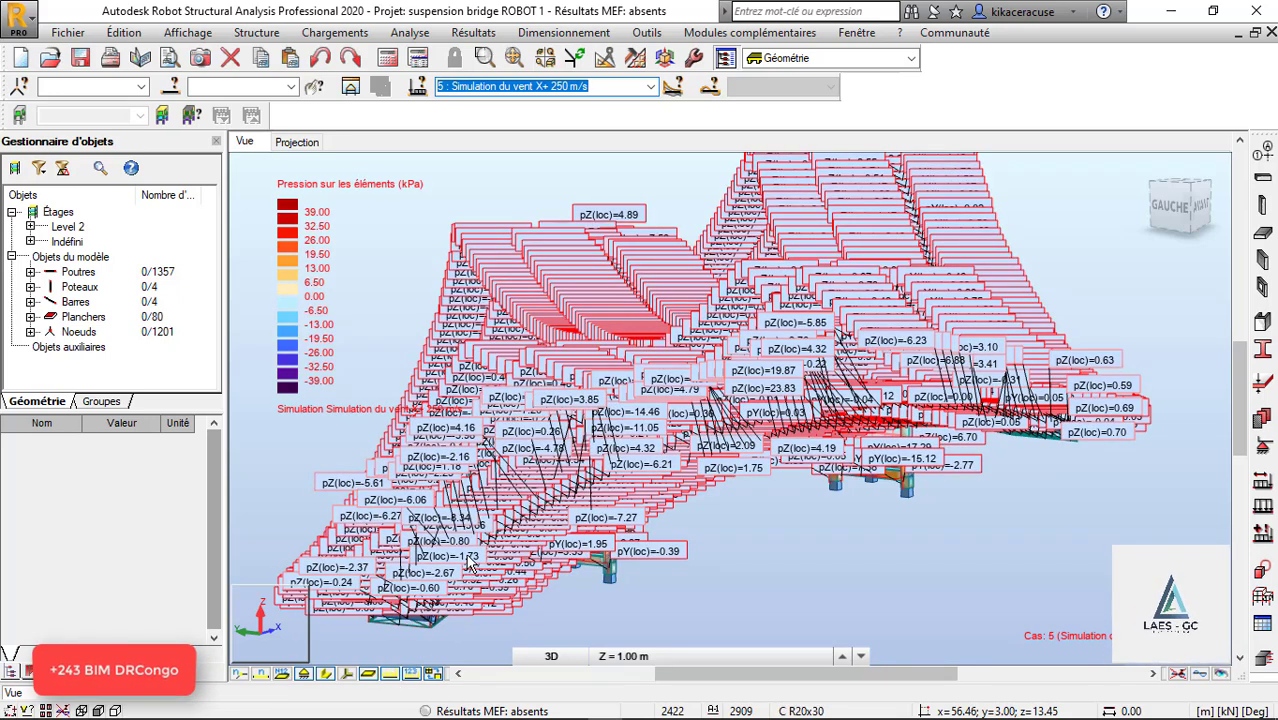
pyautogui.click(414, 674)
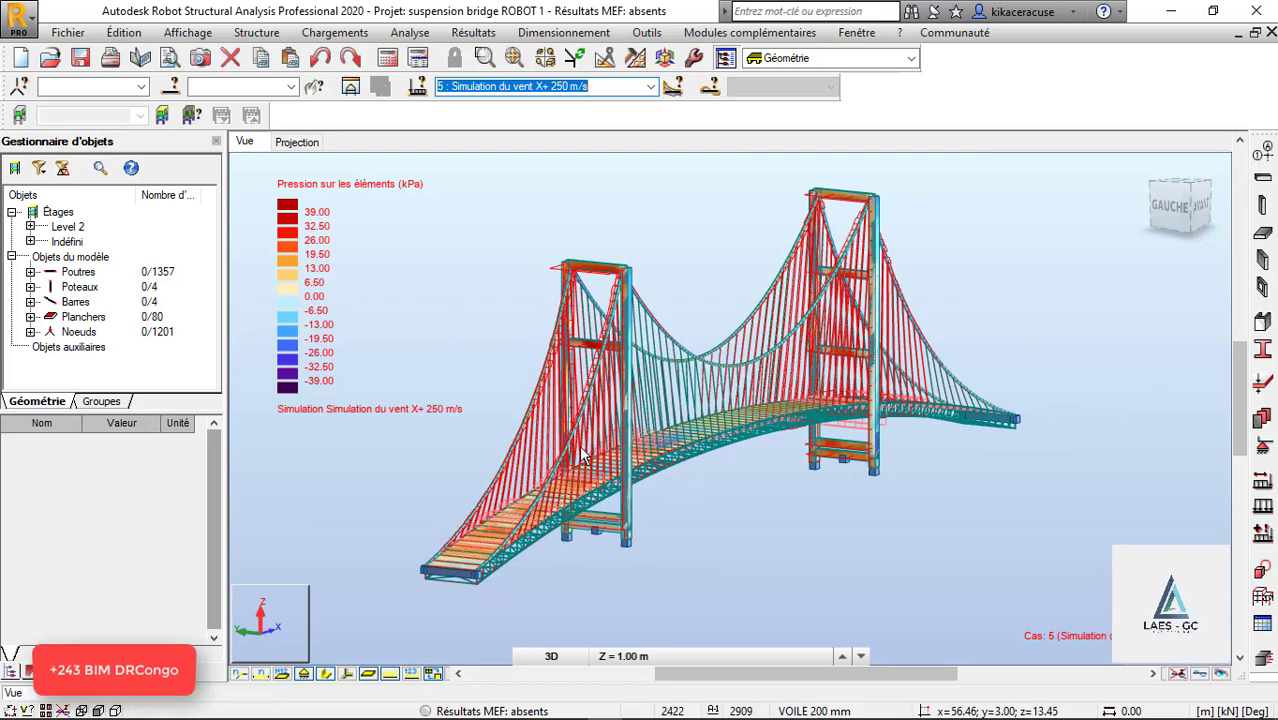
# Step: Examine the X+ wind pressure map on the towers, their cross-beams and the suspension cables
pyautogui.scroll(2, 584, 449)
pyautogui.scroll(5, 565, 305)
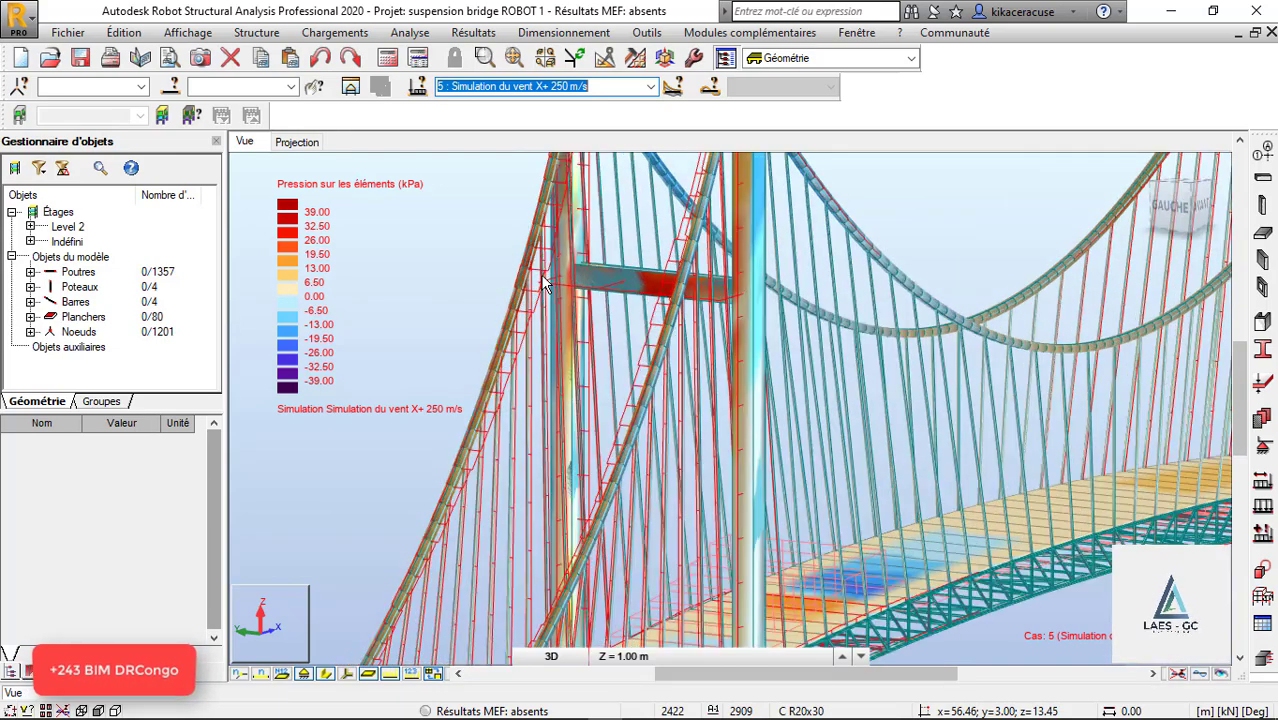
pyautogui.scroll(-3, 680, 385)
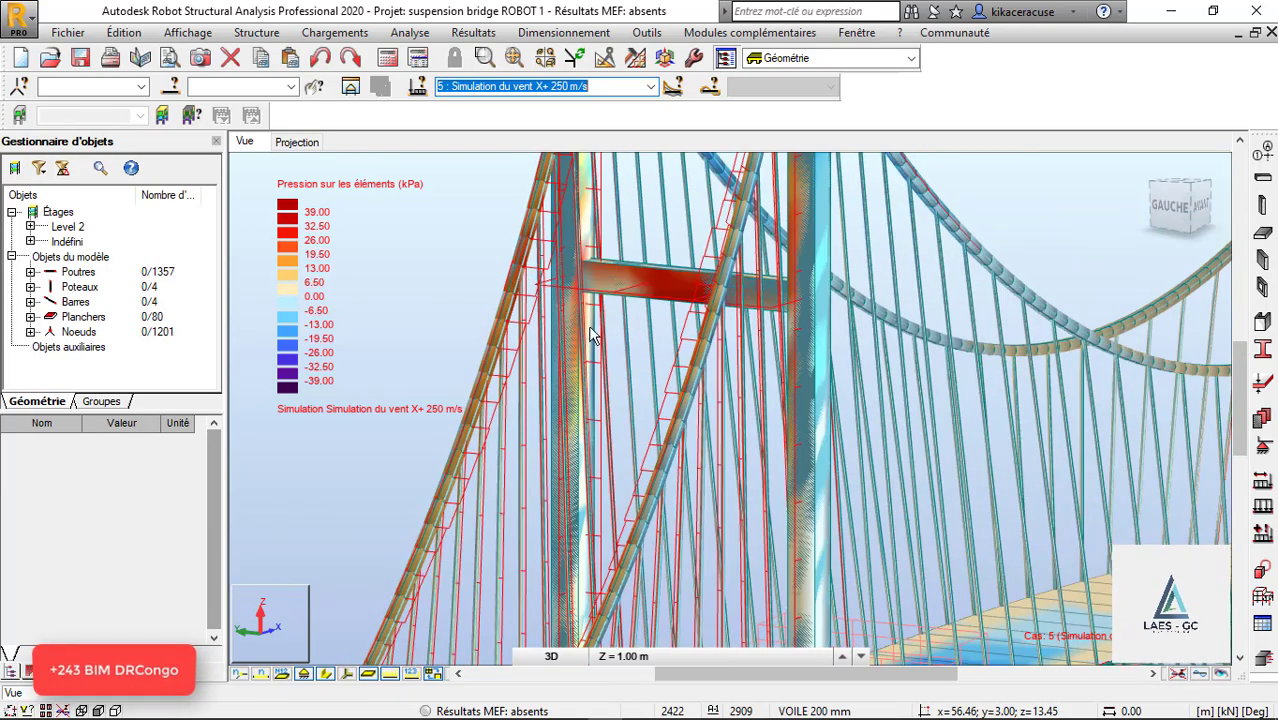
pyautogui.scroll(2, 679, 380)
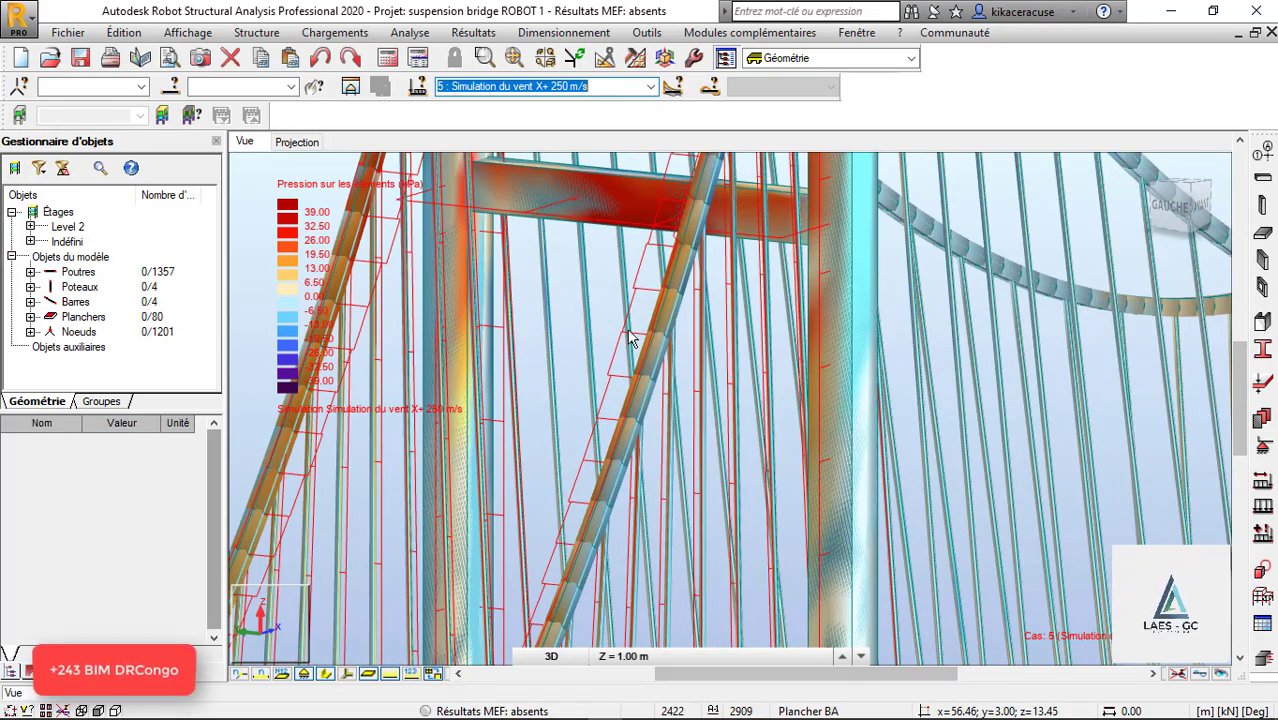
pyautogui.scroll(-5, 618, 310)
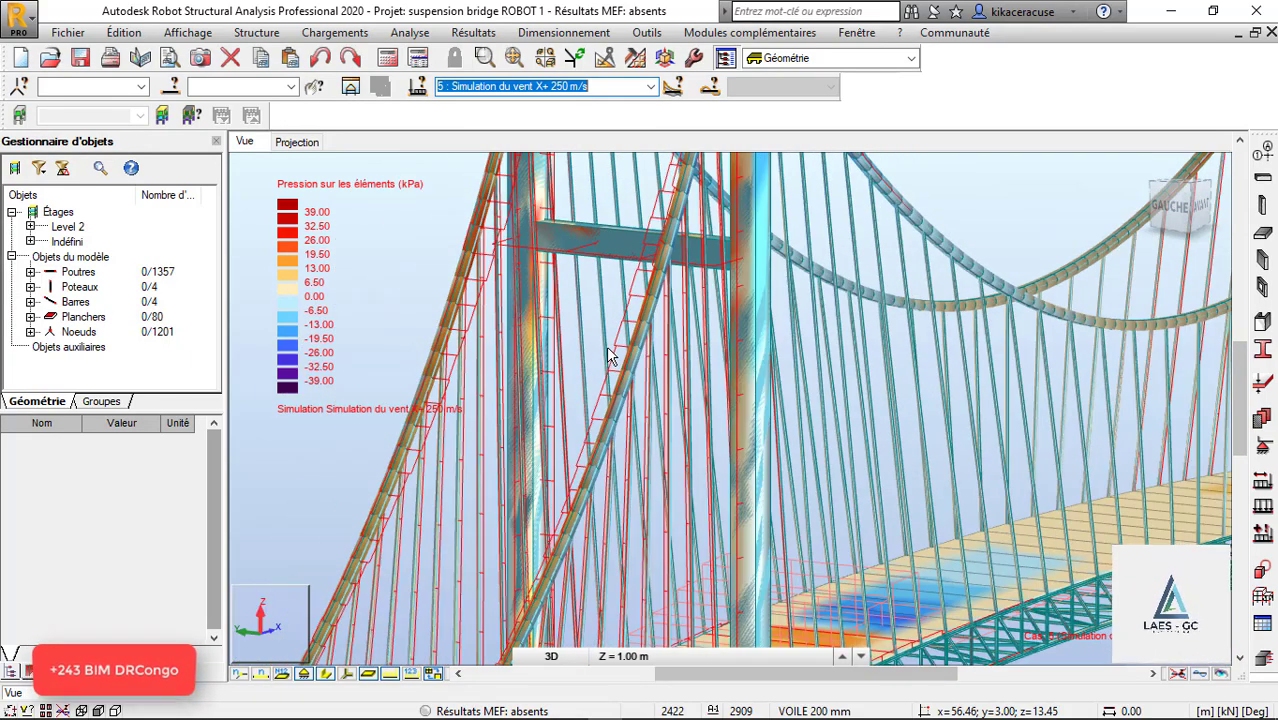
pyautogui.scroll(-3, 609, 349)
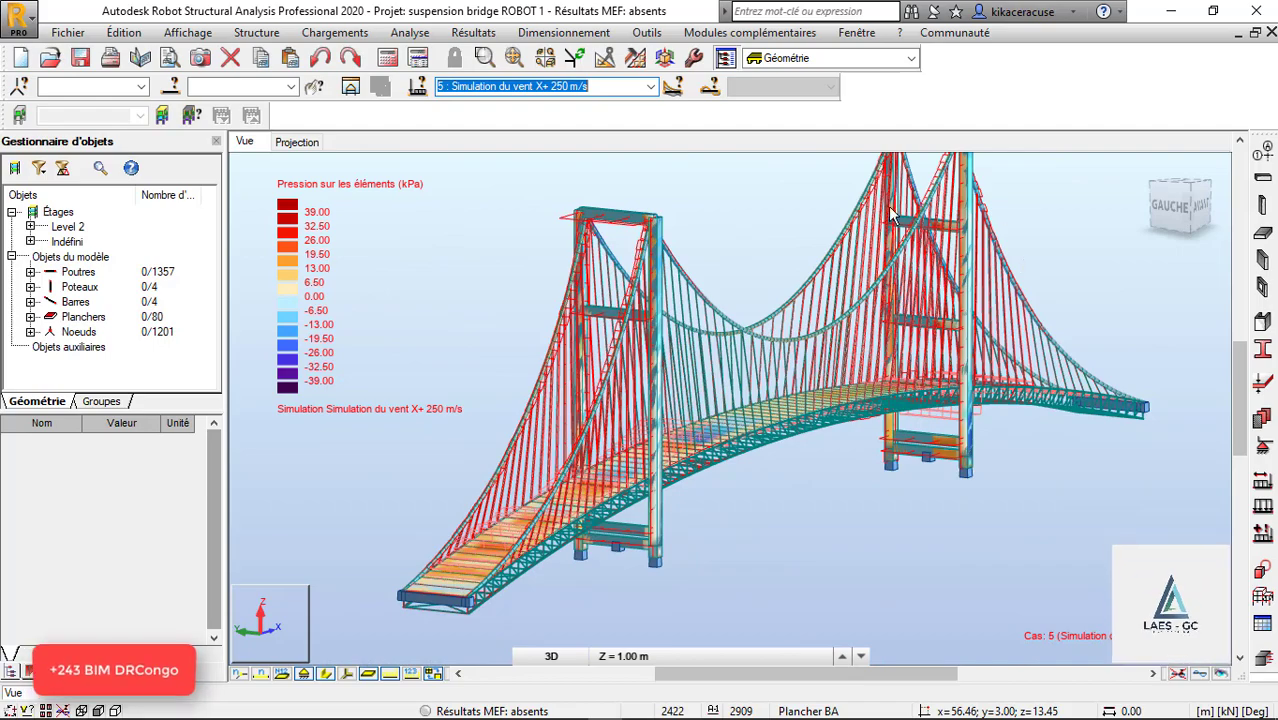
pyautogui.scroll(6, 911, 302)
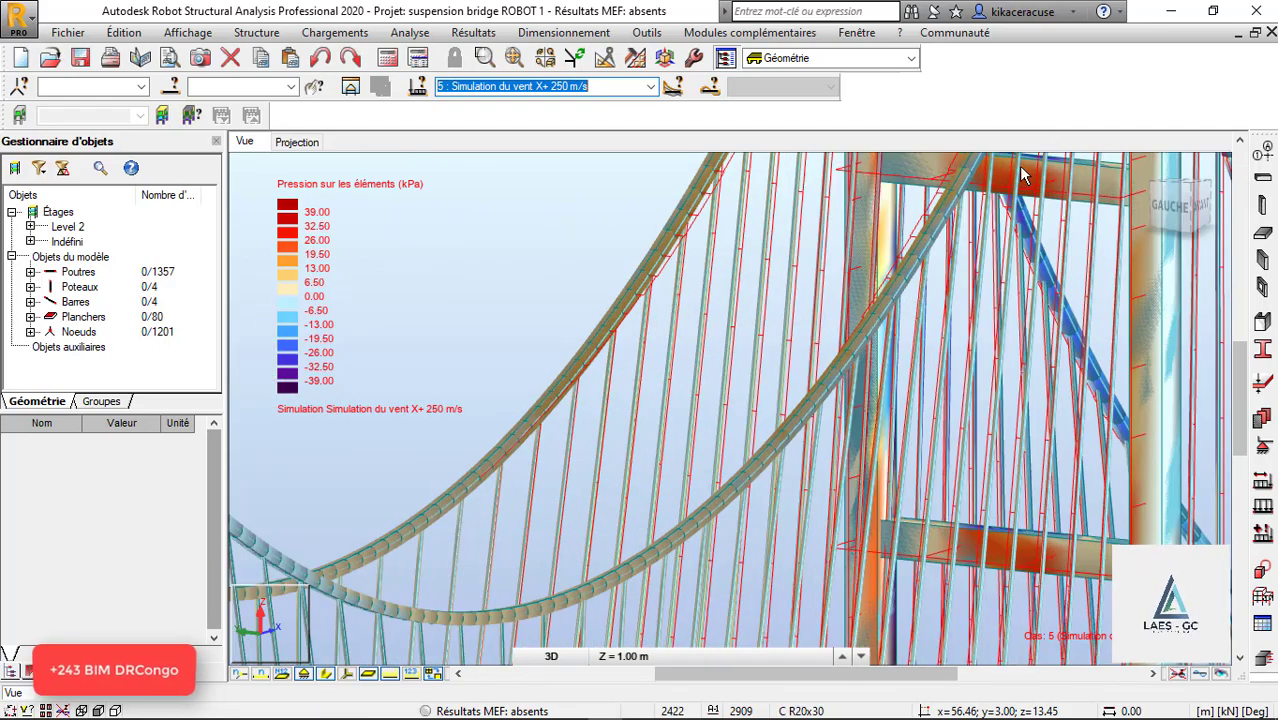
pyautogui.scroll(-3, 993, 412)
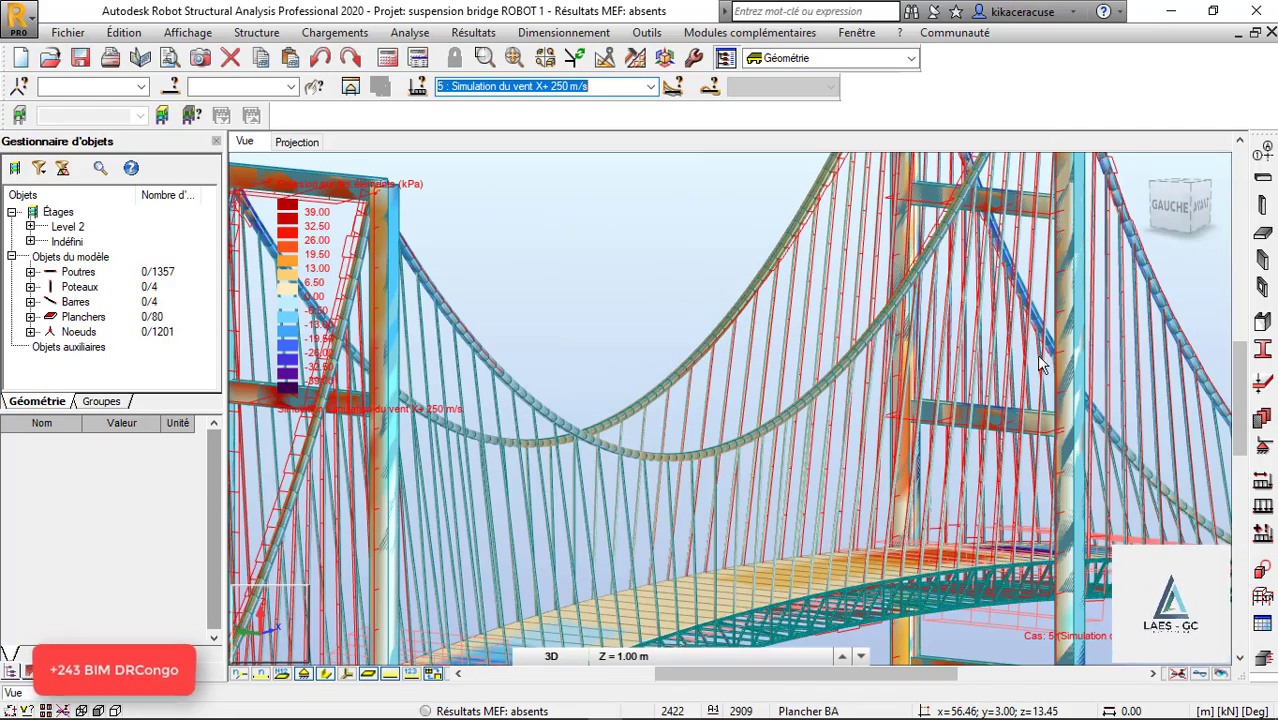
pyautogui.scroll(-3, 1046, 342)
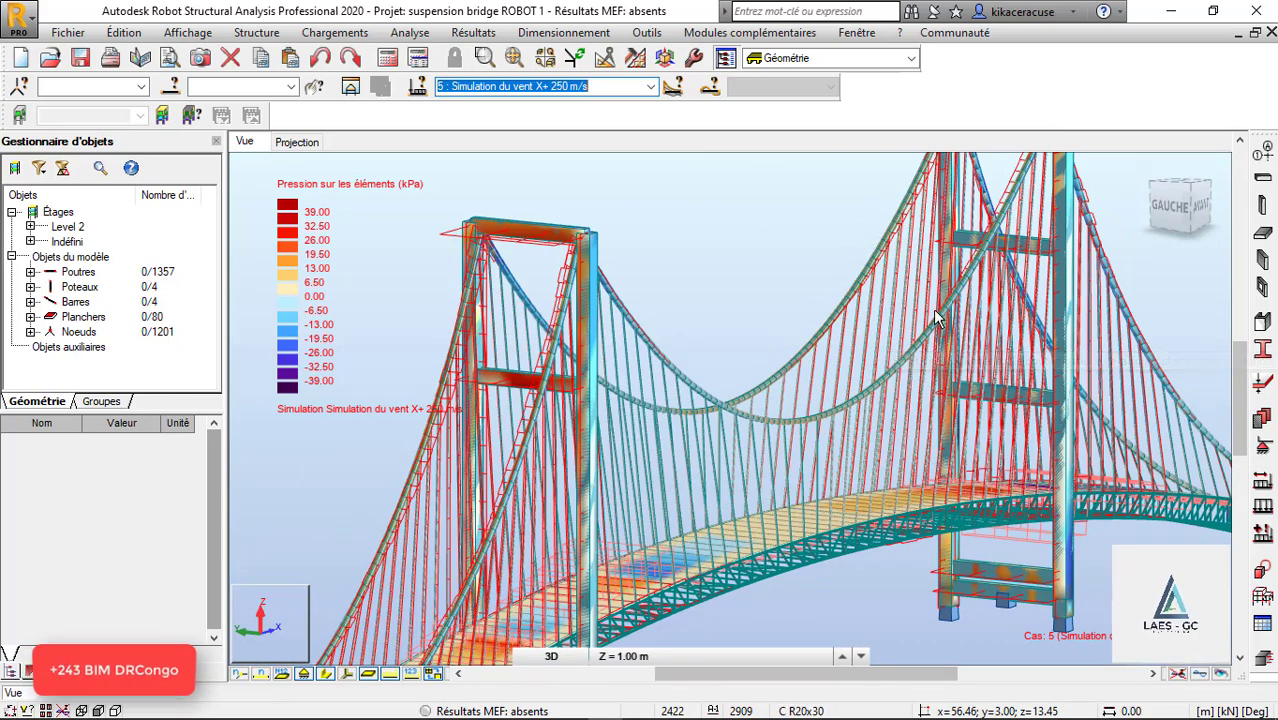
pyautogui.scroll(-3, 945, 335)
pyautogui.scroll(5, 955, 350)
pyautogui.scroll(3, 957, 351)
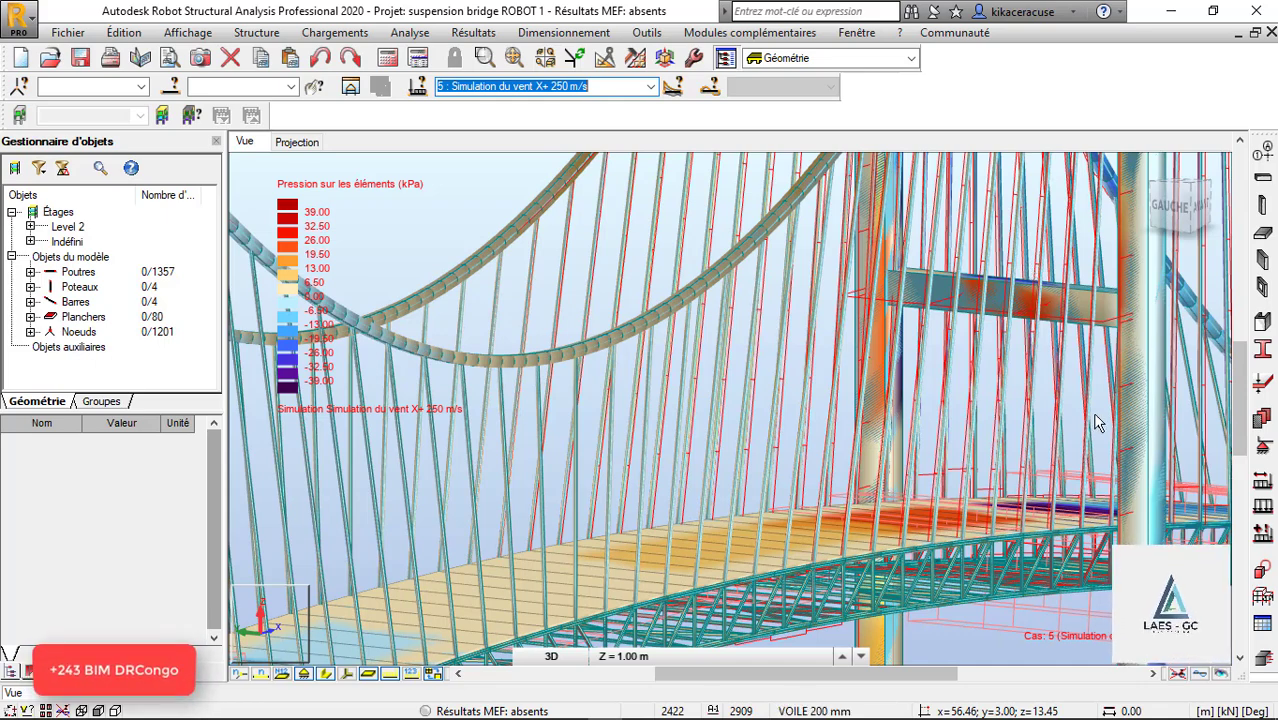
pyautogui.scroll(-5, 860, 375)
pyautogui.scroll(5, 787, 347)
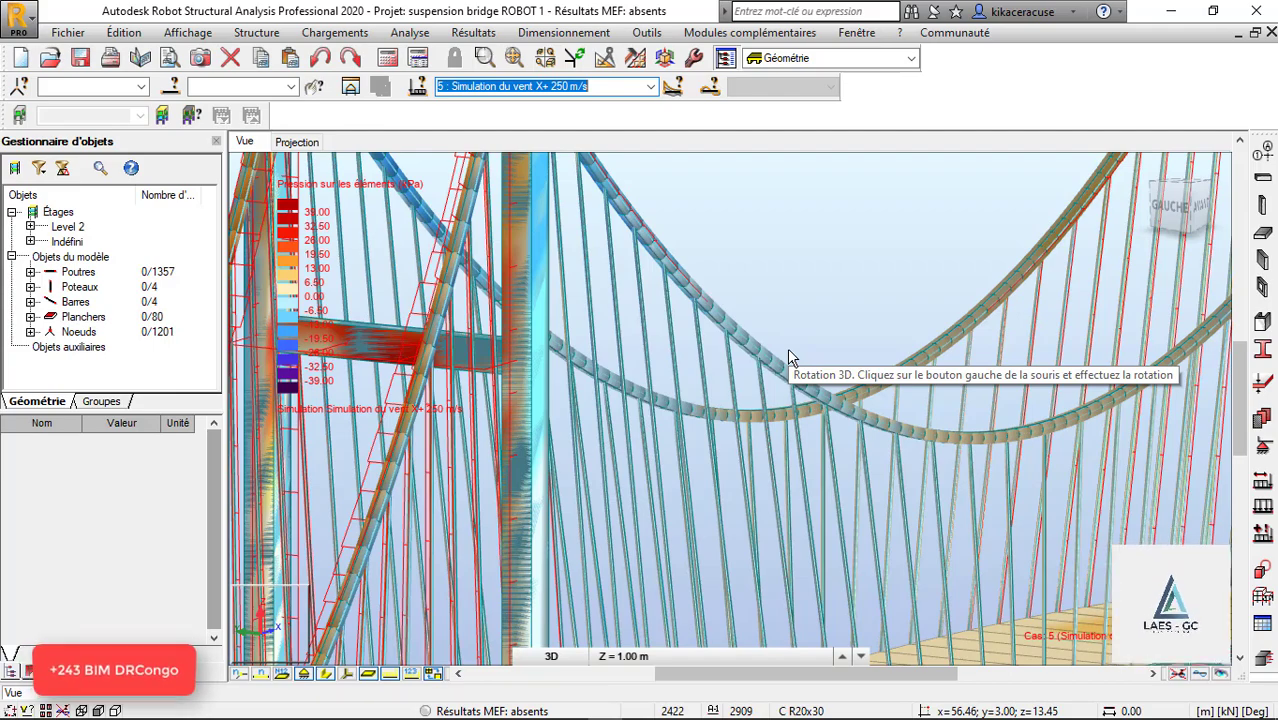
# Step: Examine the X+ wind pressure distribution along the bridge deck and its side trusses up to the deck's end
pyautogui.scroll(-5, 800, 370)
pyautogui.scroll(4, 846, 476)
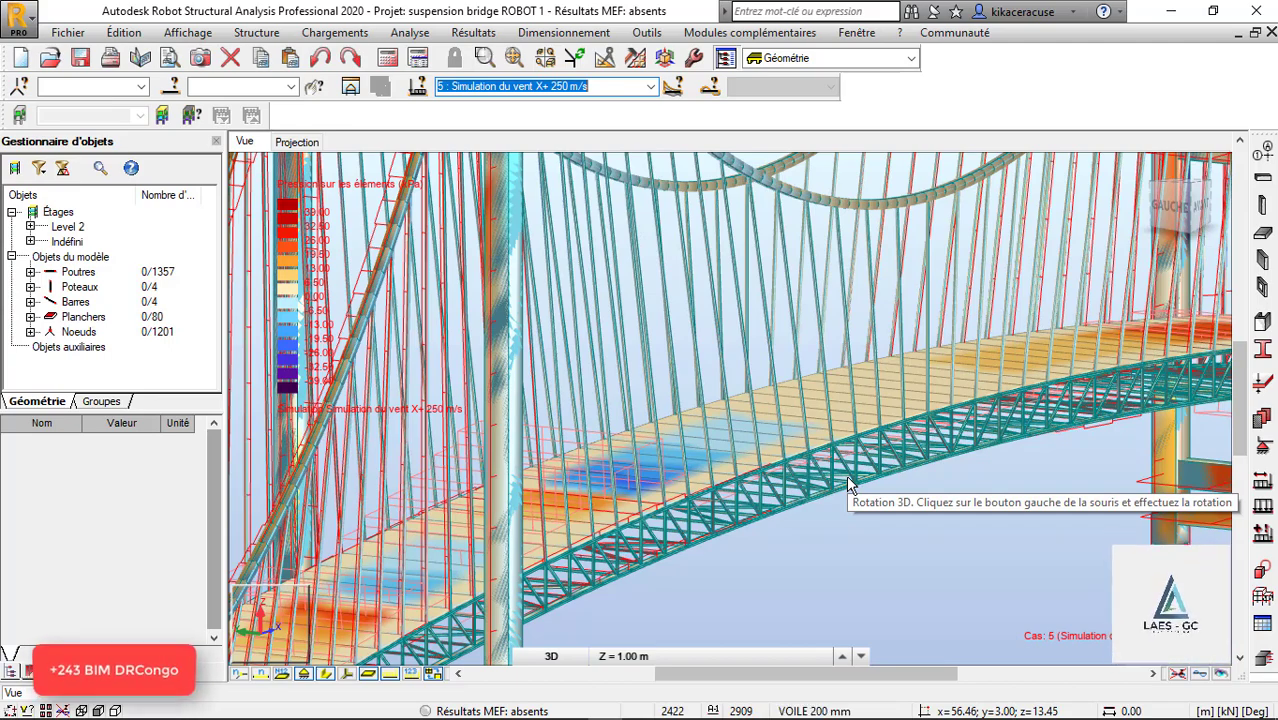
pyautogui.scroll(-3, 905, 420)
pyautogui.scroll(4, 785, 478)
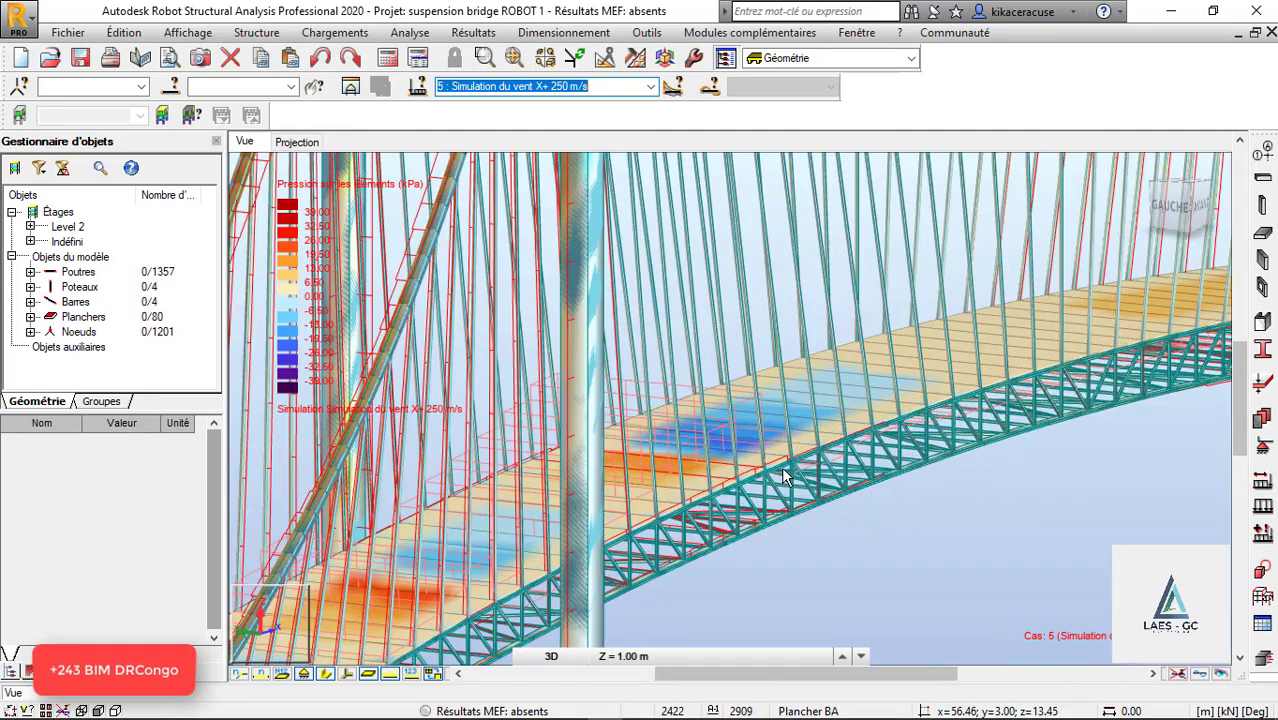
pyautogui.scroll(-1, 837, 362)
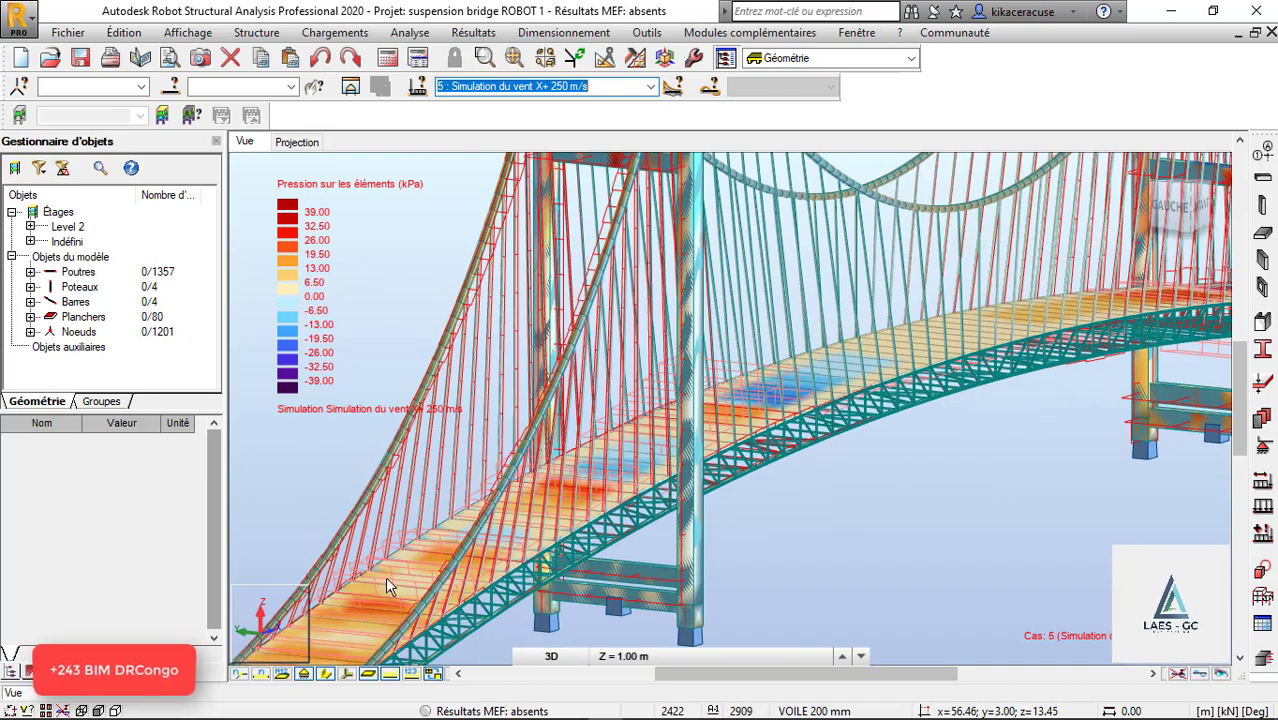
pyautogui.scroll(4, 367, 620)
pyautogui.scroll(-1, 540, 420)
pyautogui.scroll(-3, 558, 445)
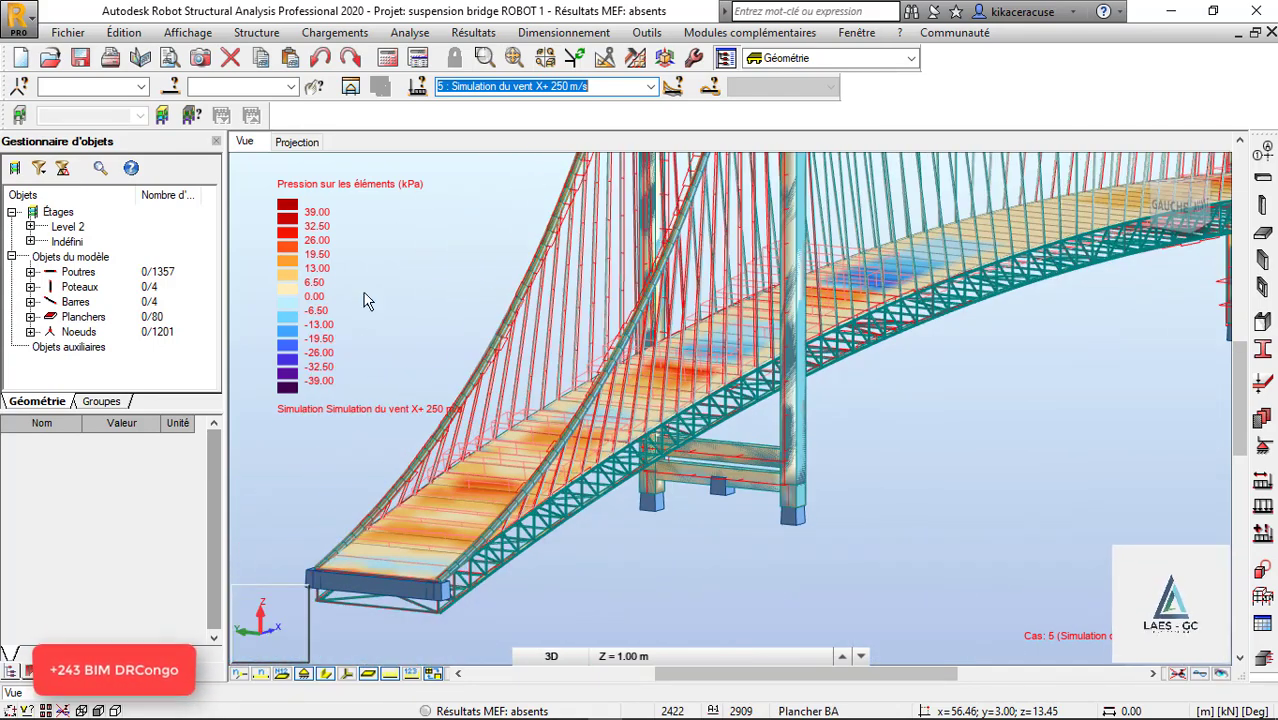
# Step: Display load case 9, the X- 250 m/s wind simulation, on the bridge
pyautogui.scroll(3, 318, 250)
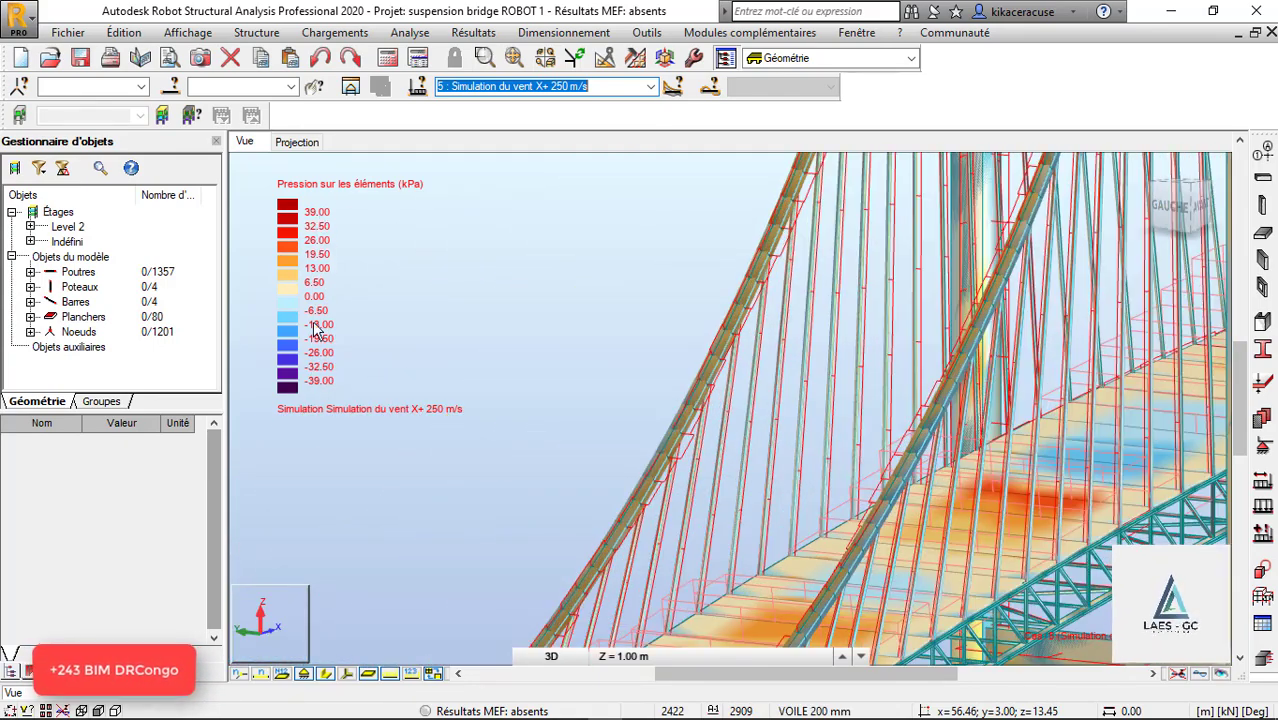
pyautogui.scroll(-3, 528, 338)
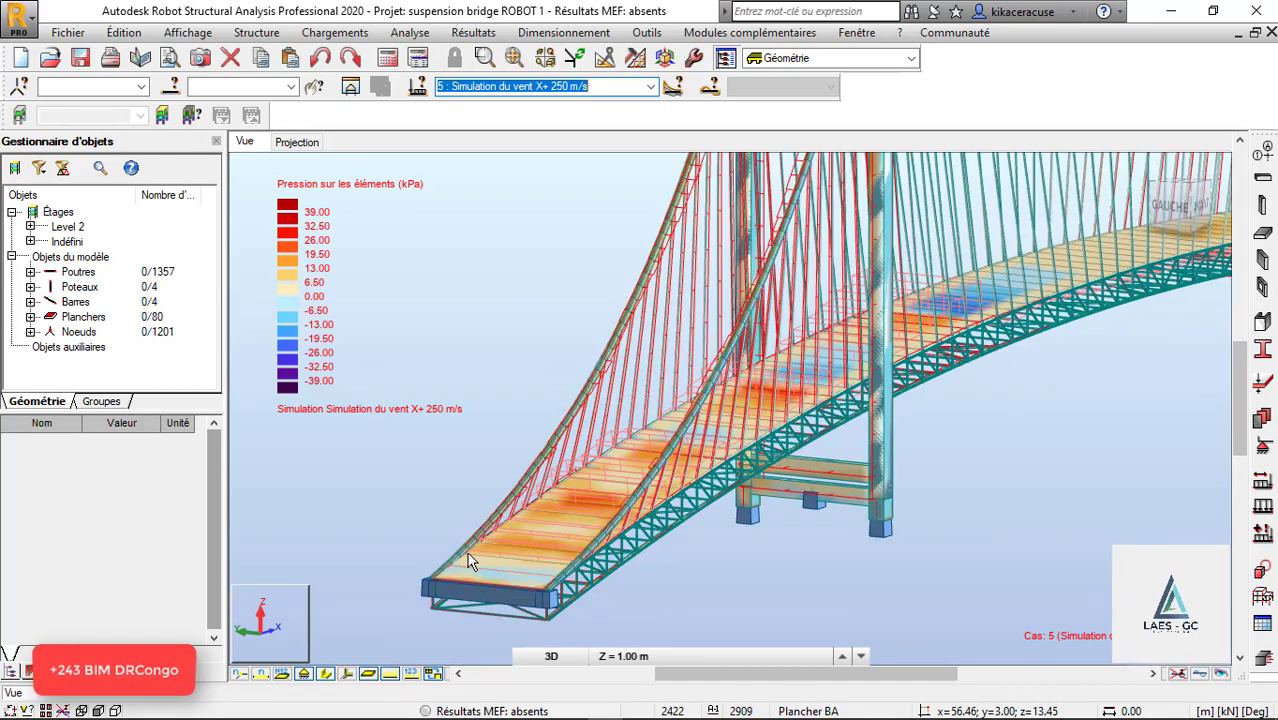
pyautogui.scroll(-3, 467, 552)
pyautogui.click(651, 86)
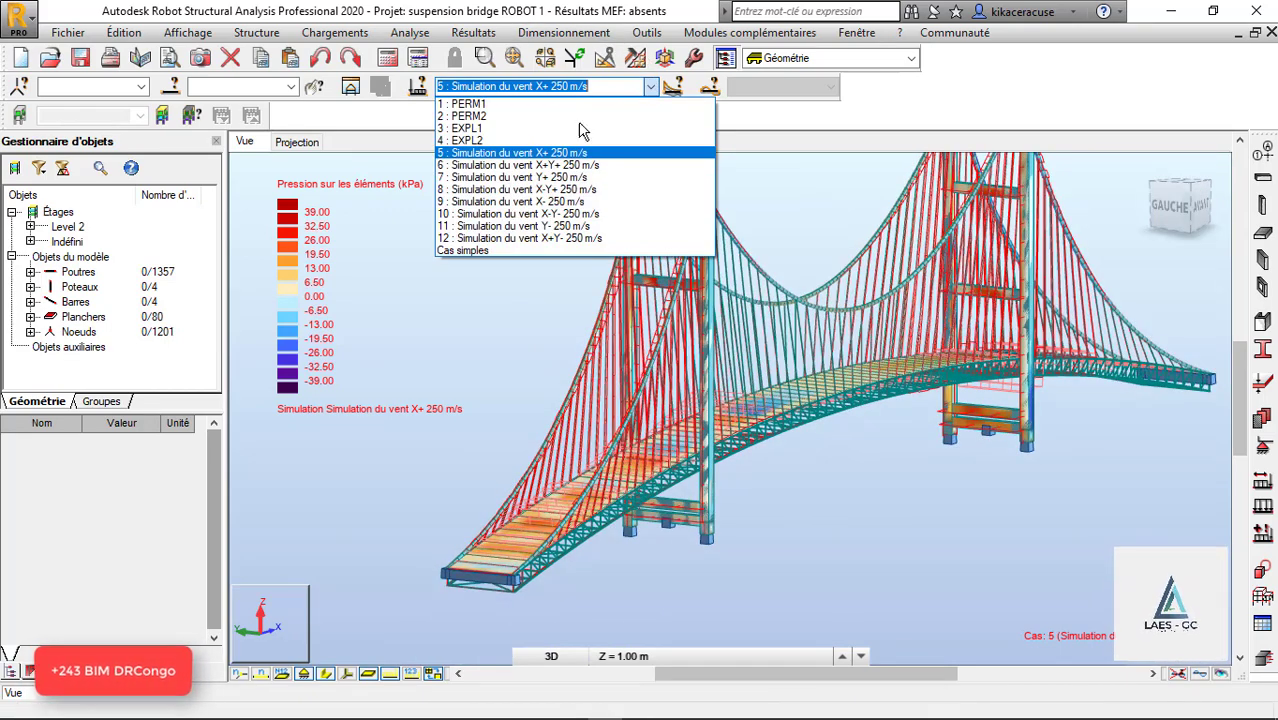
pyautogui.click(563, 201)
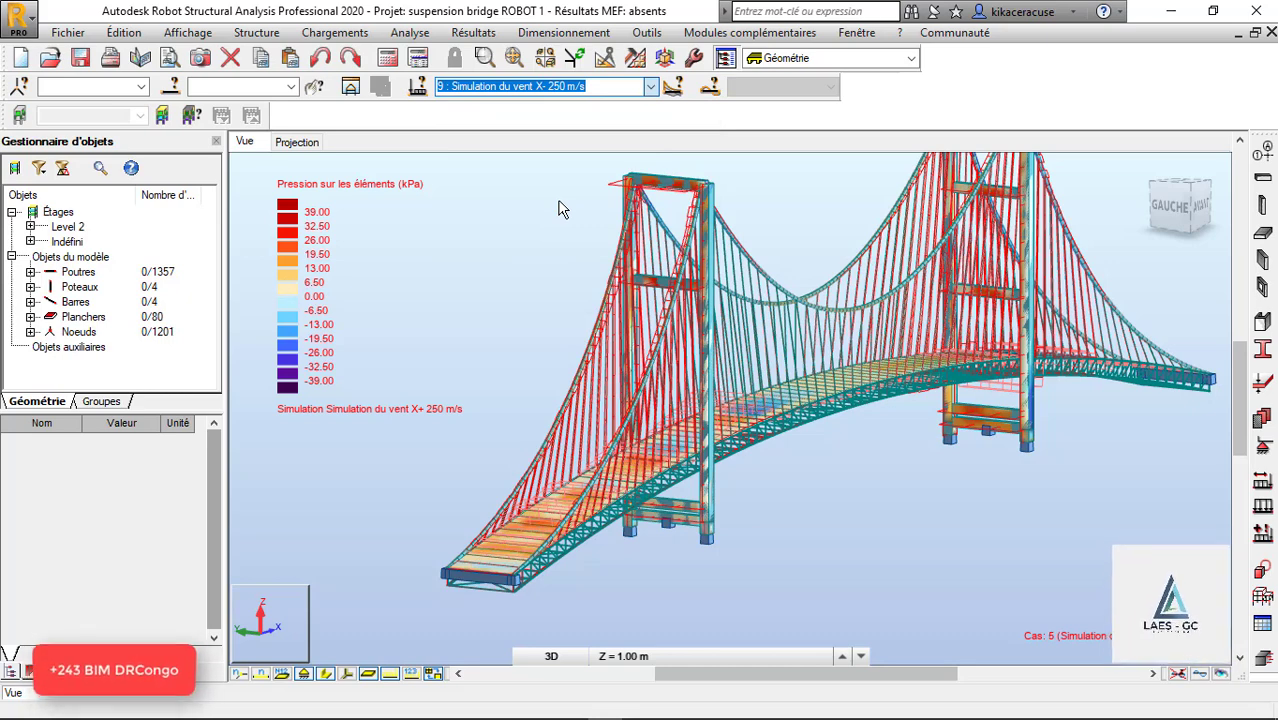
# Step: Examine the X- wind pressure map on the towers, cables and deck from both ends of the bridge
pyautogui.click(651, 86)
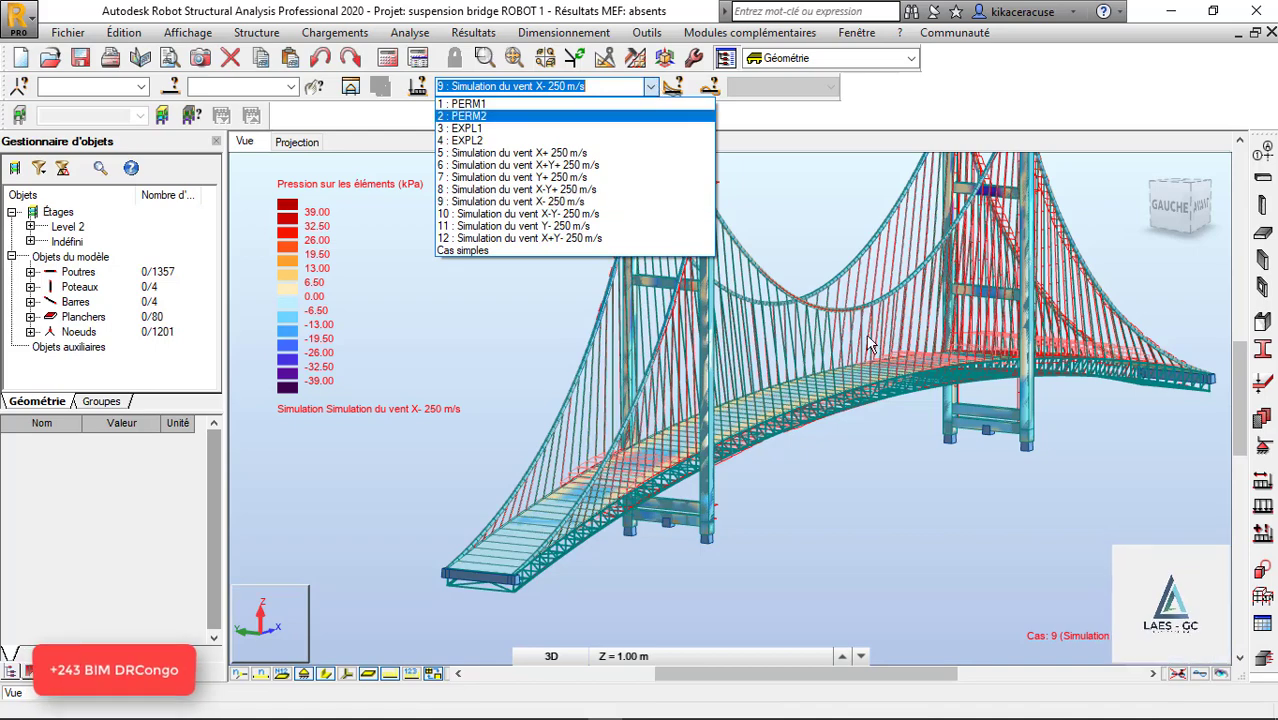
pyautogui.click(895, 301)
pyautogui.scroll(-2, 491, 500)
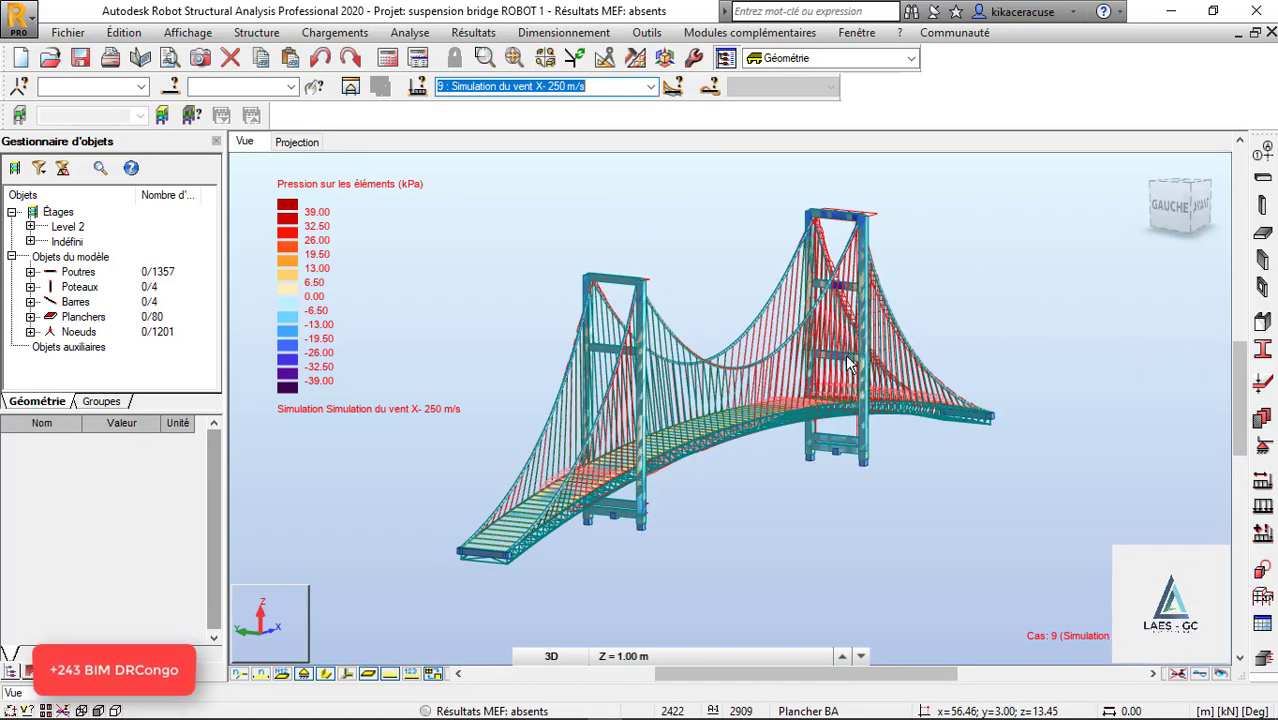
pyautogui.scroll(2, 890, 348)
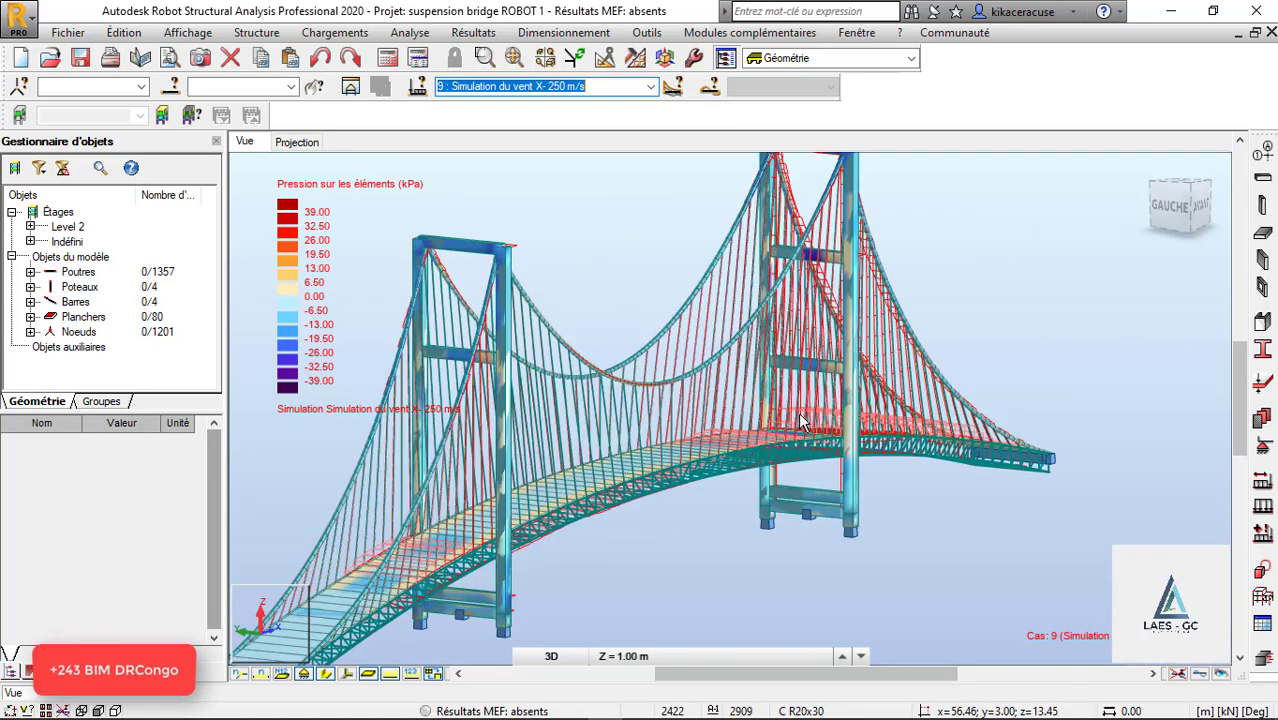
pyautogui.scroll(3, 914, 382)
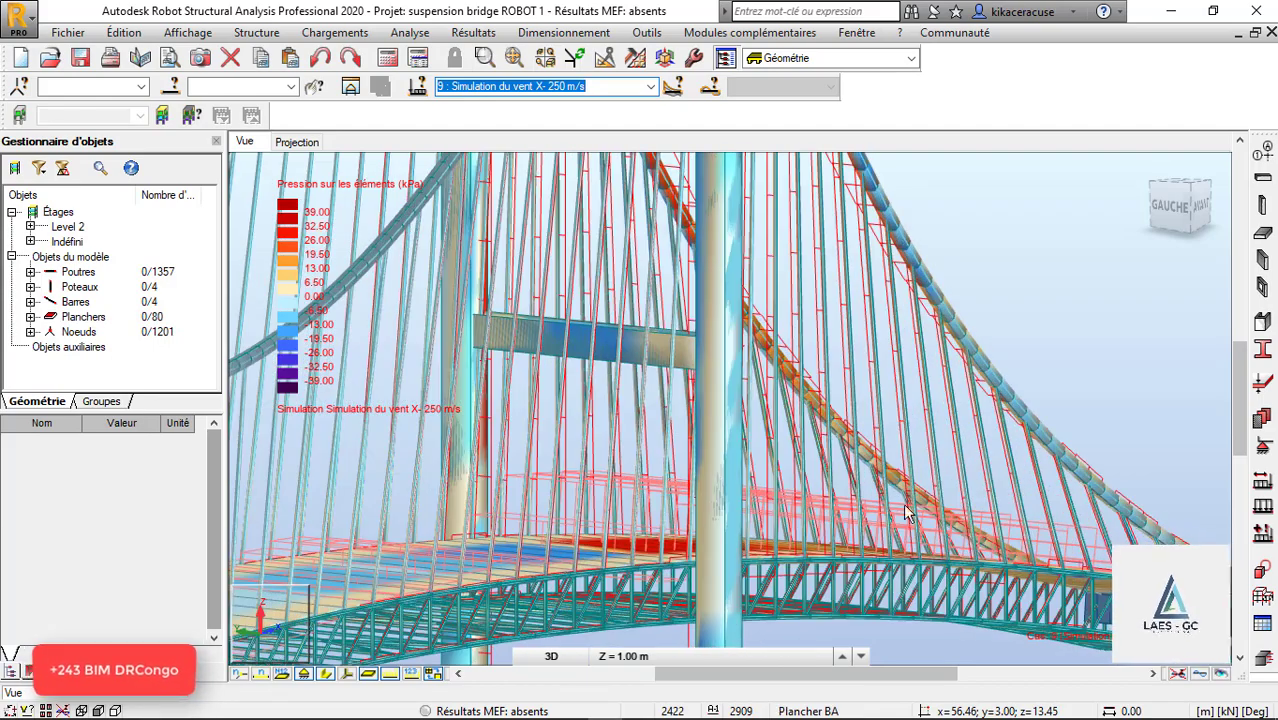
pyautogui.scroll(-4, 907, 513)
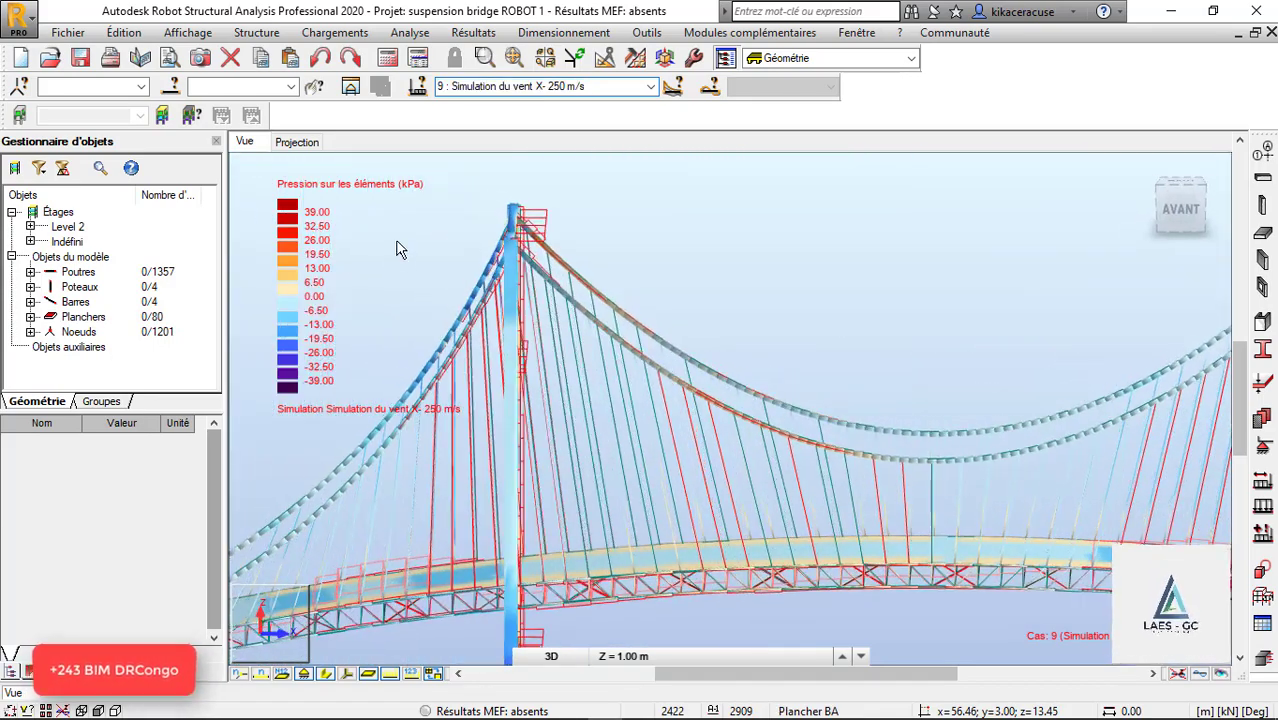
pyautogui.scroll(-4, 398, 245)
pyautogui.keyDown('shift'); pyautogui.moveTo(987, 387); pyautogui.dragTo(906, 373, button='middle'); pyautogui.keyUp('shift')
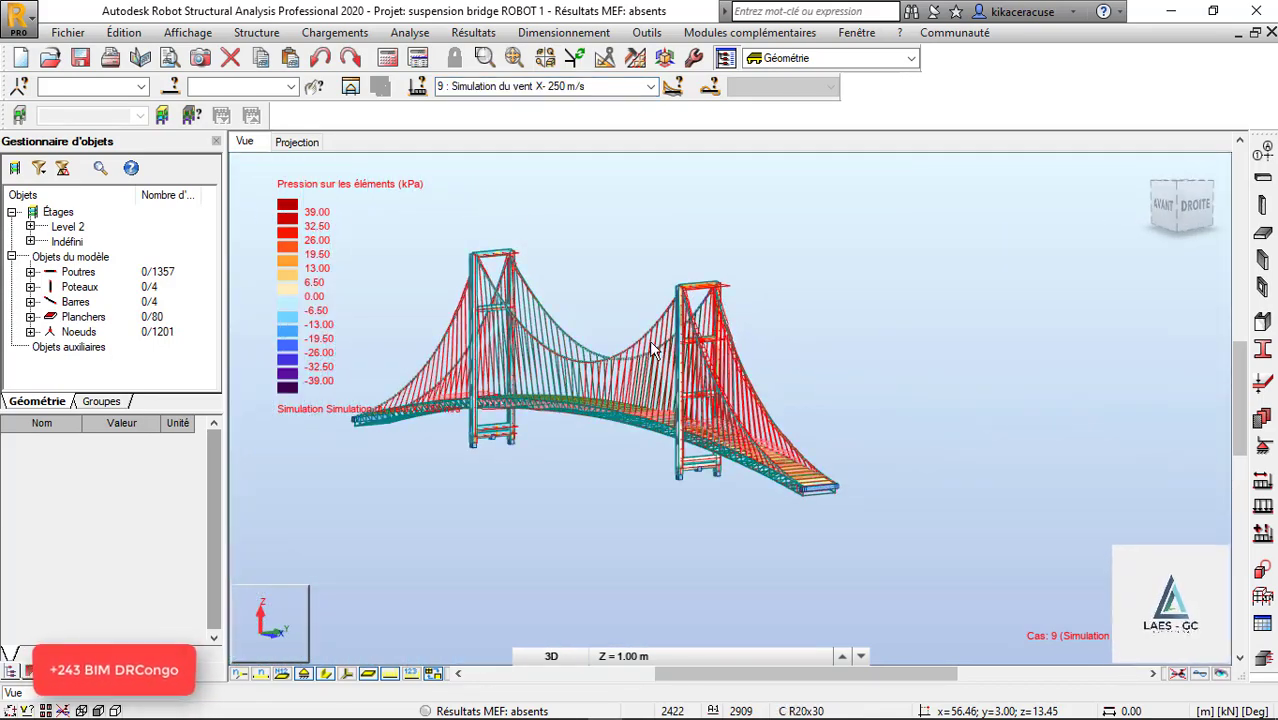
pyautogui.scroll(3, 655, 350)
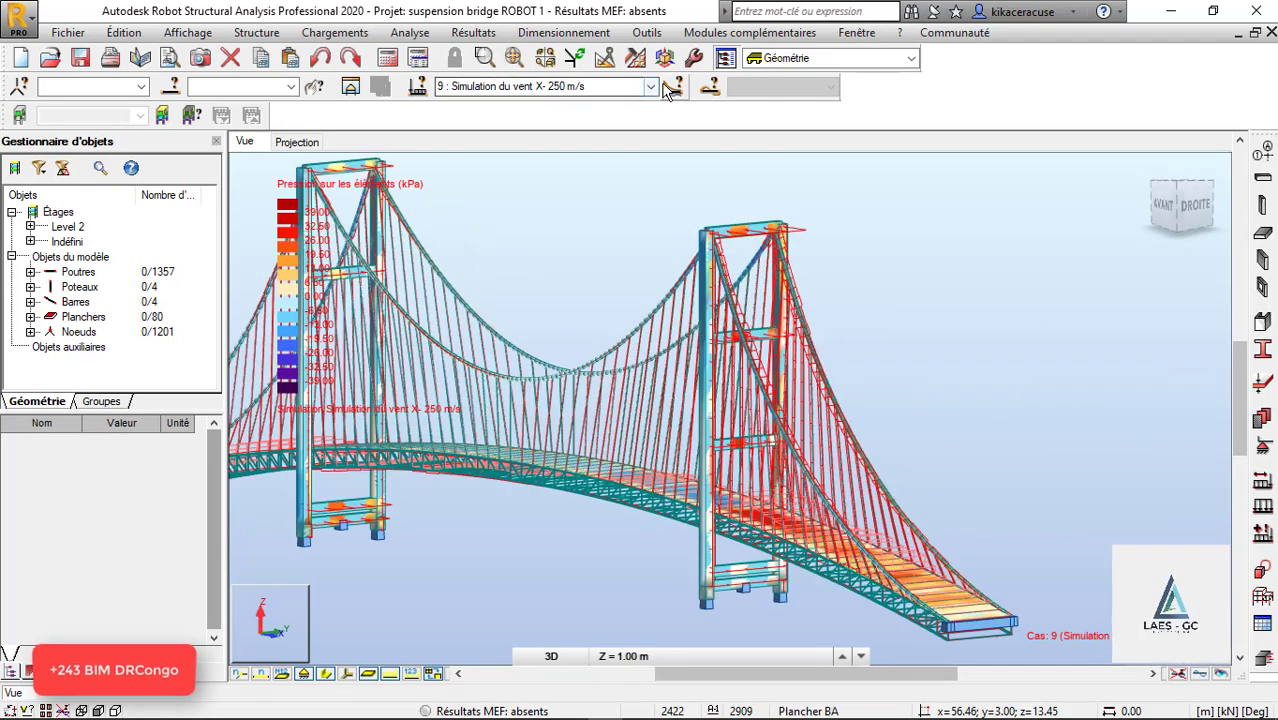
# Step: Display load case 11, the Y- 250 m/s wind simulation, across the whole bridge
pyautogui.click(650, 86)
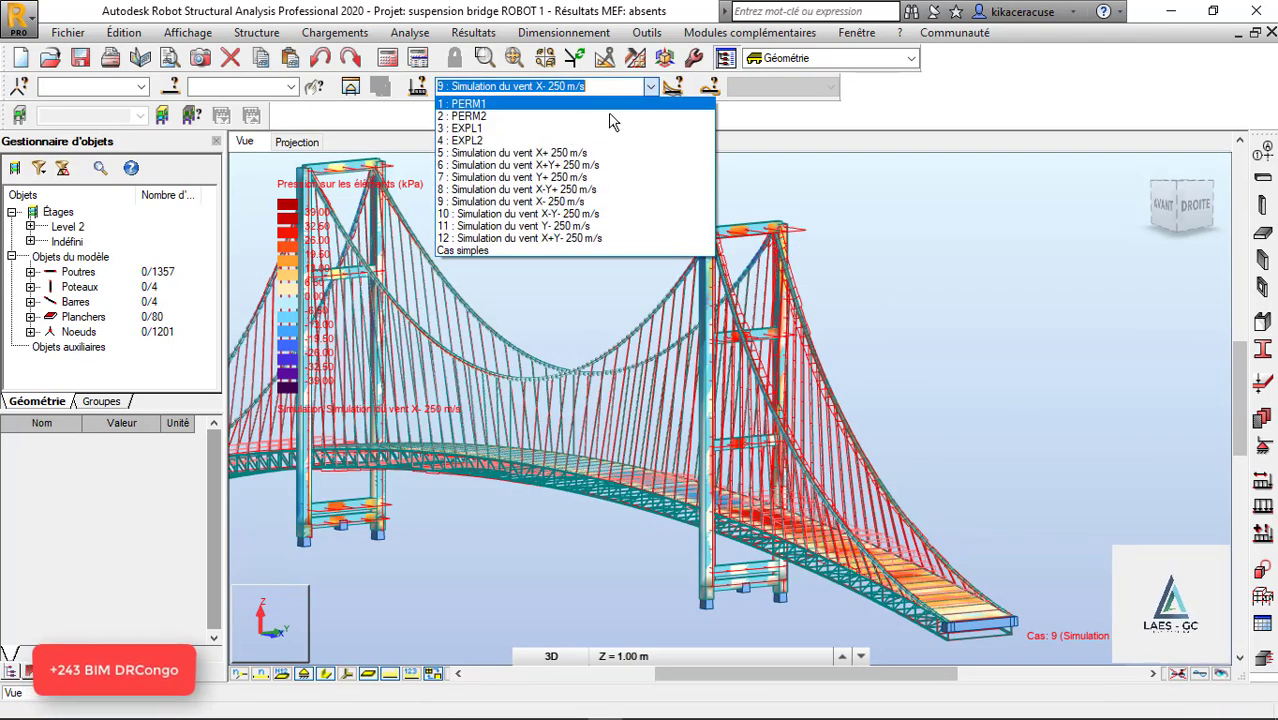
pyautogui.click(580, 229)
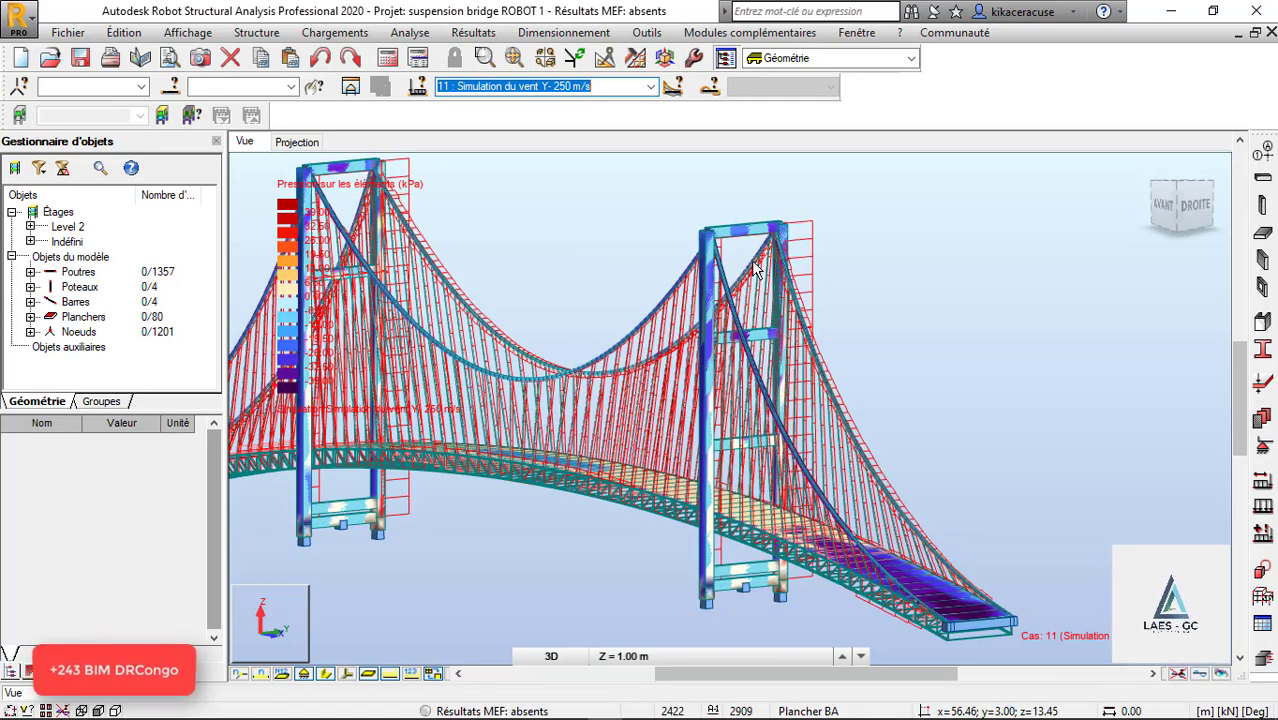
pyautogui.scroll(-2, 881, 265)
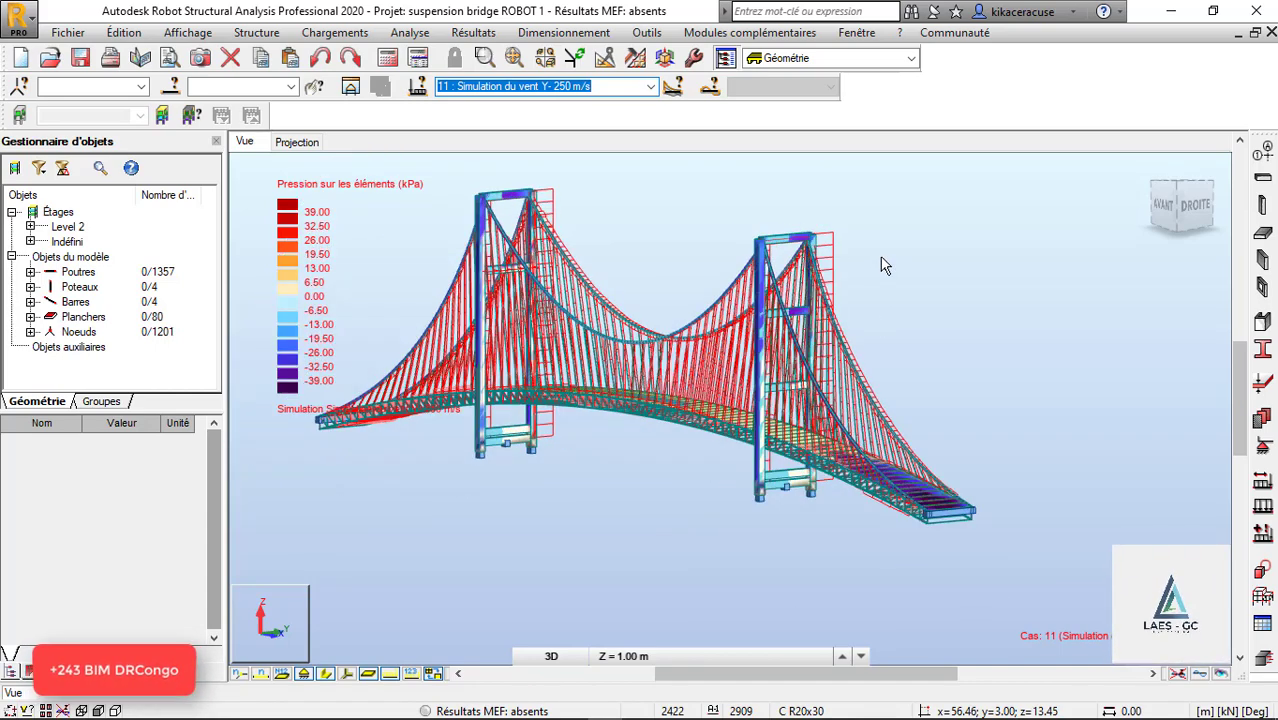
pyautogui.scroll(-1, 881, 265)
pyautogui.keyDown('shift'); pyautogui.moveTo(662, 322); pyautogui.dragTo(910, 334, button='middle'); pyautogui.keyUp('shift')
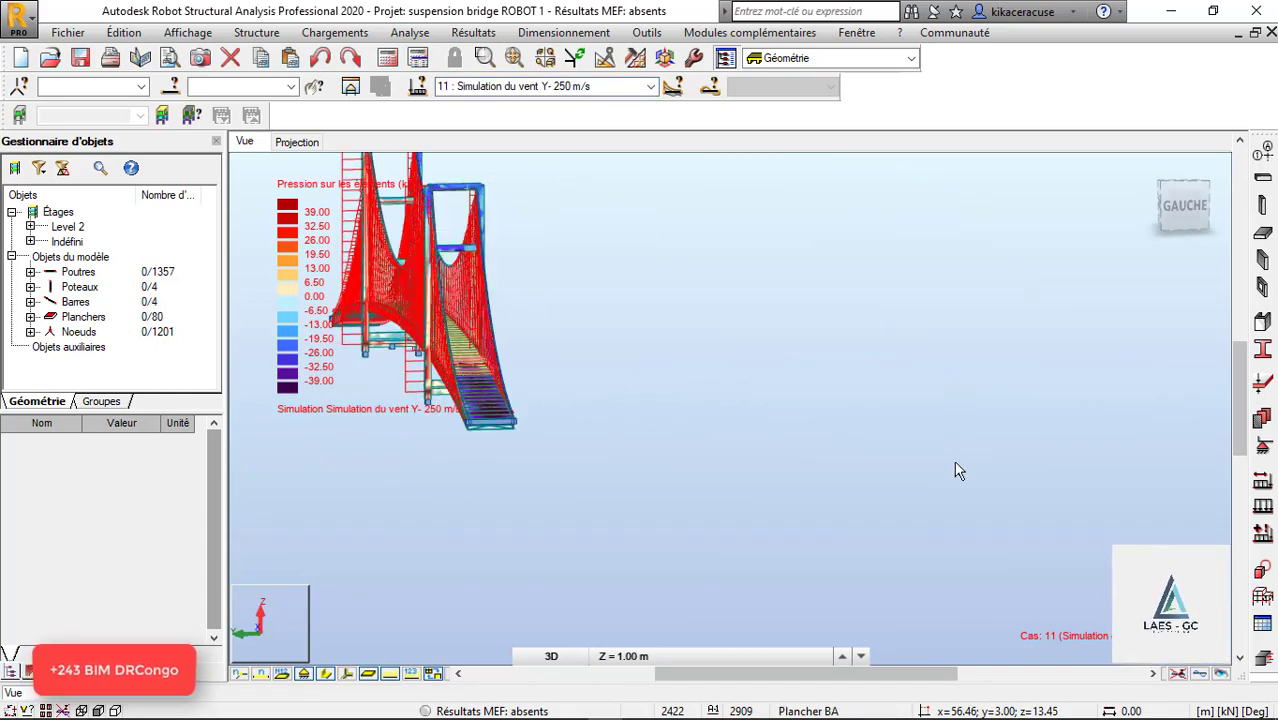
pyautogui.keyDown('shift'); pyautogui.moveTo(957, 471); pyautogui.dragTo(788, 441, button='middle'); pyautogui.keyUp('shift')
# Step: Examine the Y- wind pressures up close on the towers, cross-beams, suspension cables and deck
pyautogui.scroll(5, 759, 367)
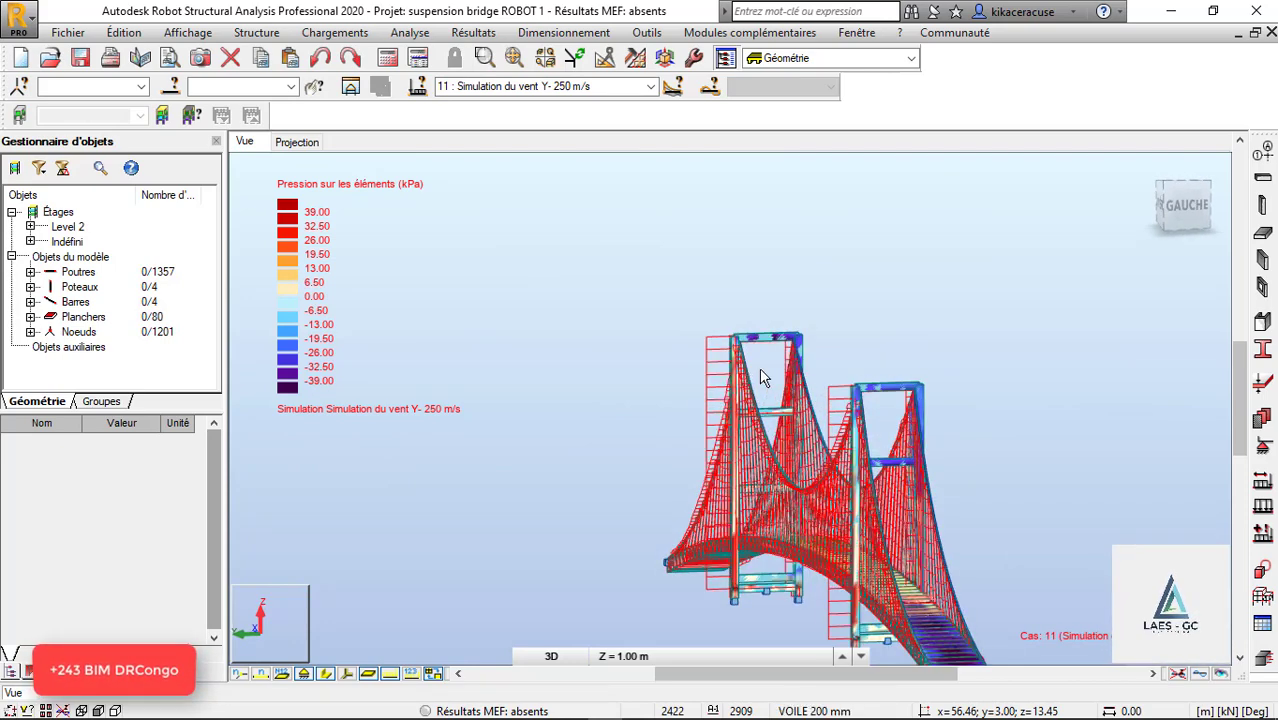
pyautogui.scroll(1, 760, 369)
pyautogui.scroll(6, 747, 542)
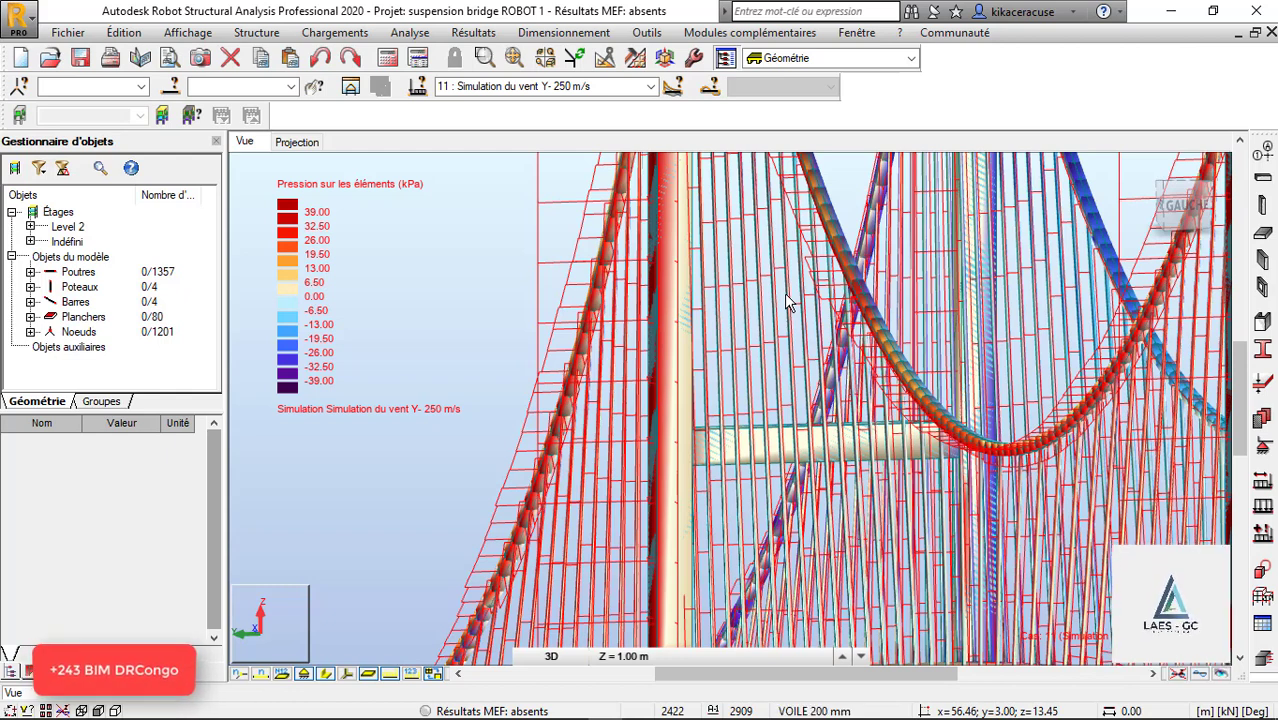
pyautogui.scroll(-3, 758, 352)
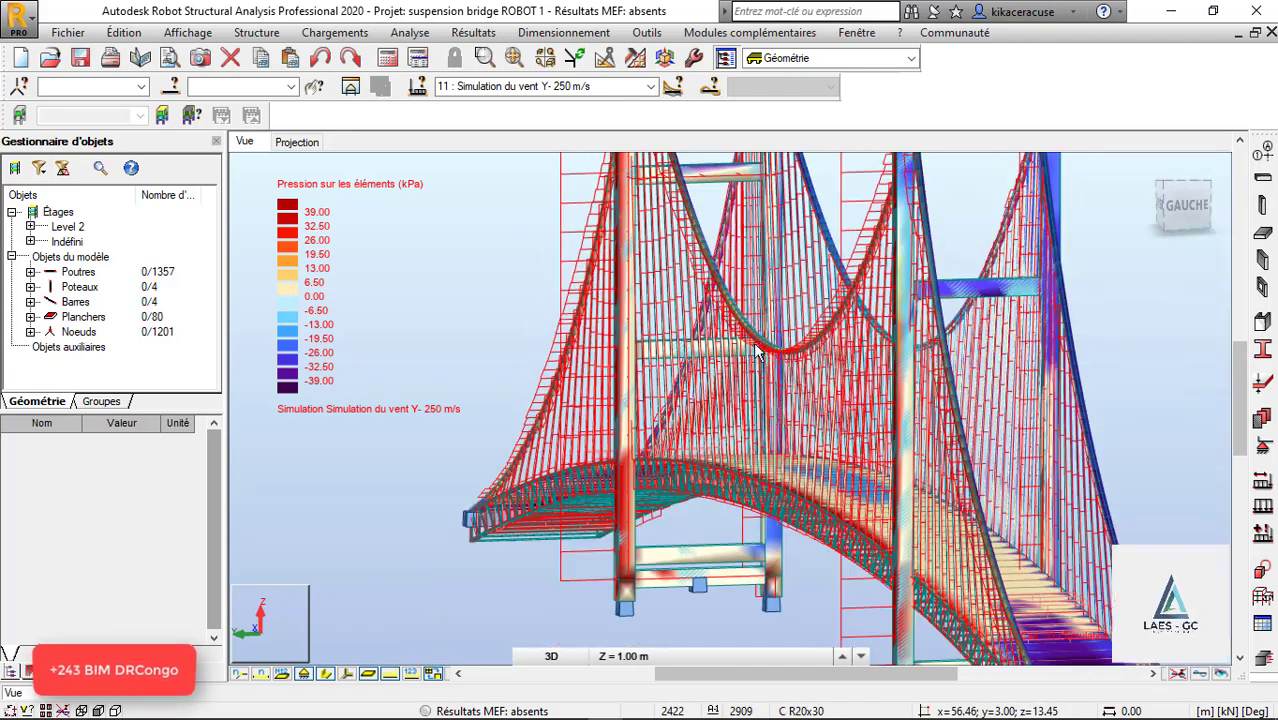
pyautogui.keyDown('shift'); pyautogui.moveTo(757, 346); pyautogui.dragTo(868, 362, button='middle'); pyautogui.keyUp('shift')
pyautogui.scroll(-2, 644, 371)
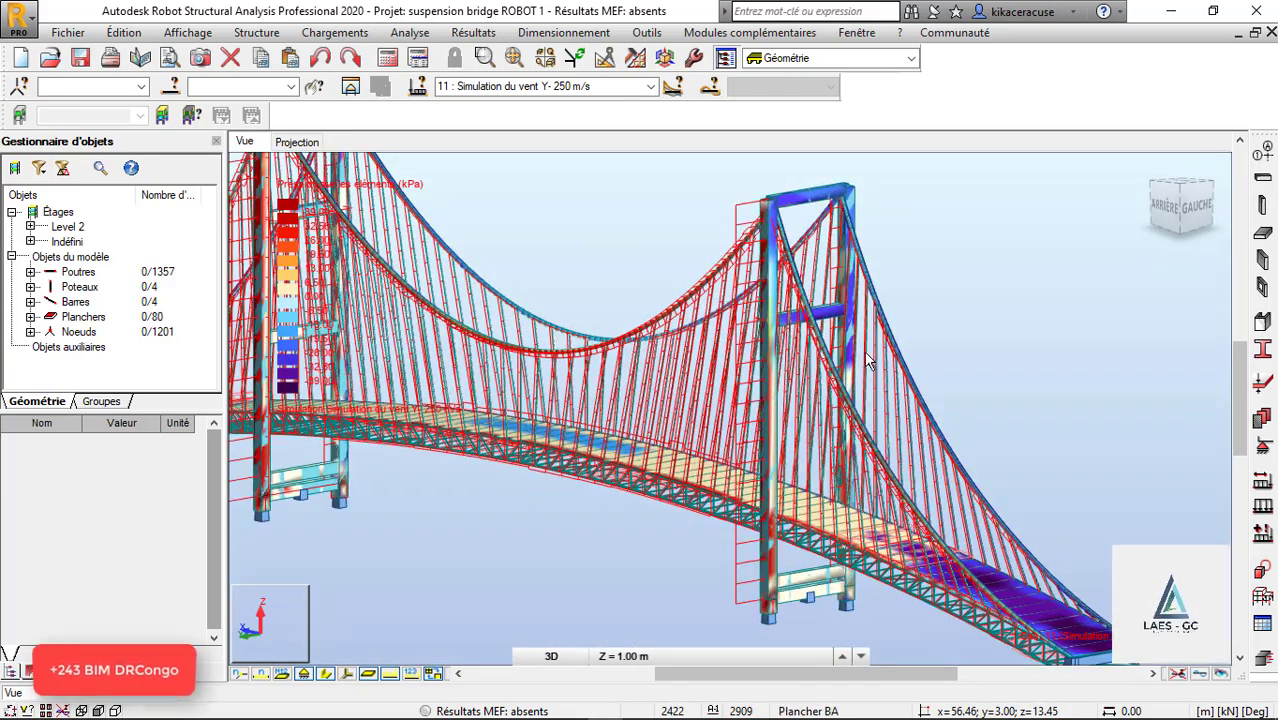
pyautogui.scroll(-3, 868, 362)
pyautogui.scroll(4, 454, 364)
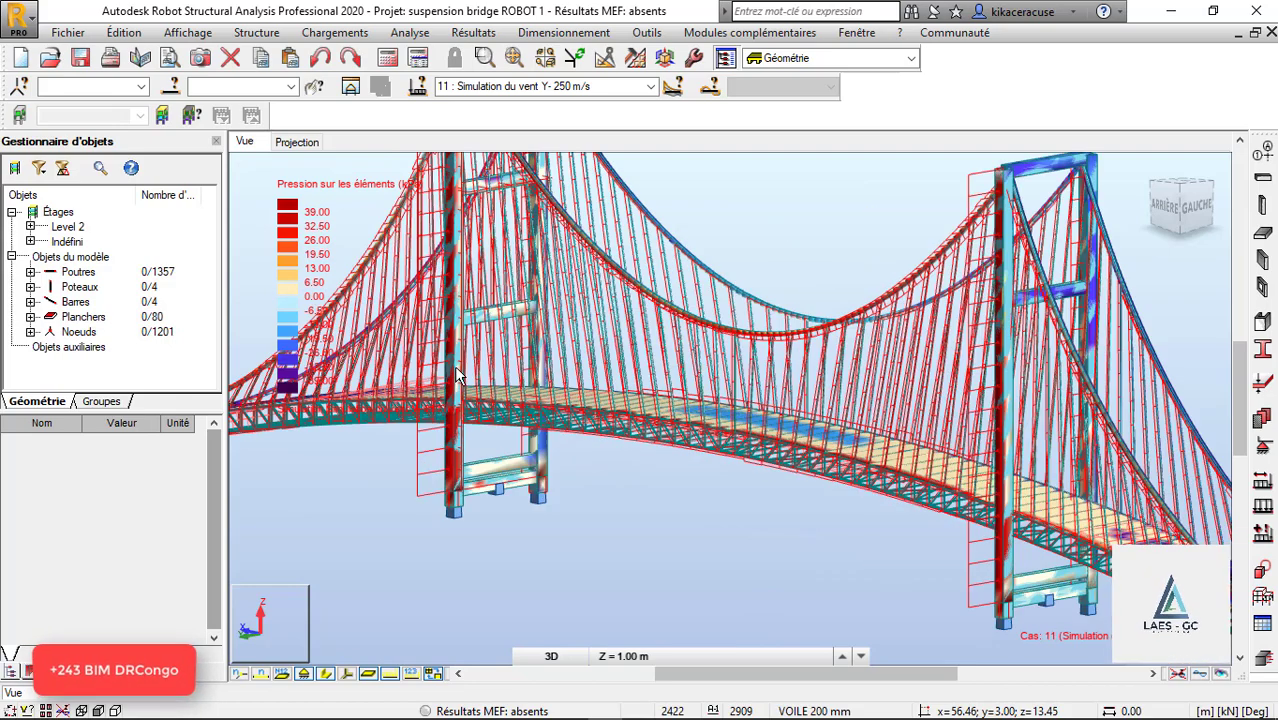
# Step: Switch to Foxit PhantomPDF and view the opening pages of the Cable Supported Bridges book
pyautogui.hotkey('alt', 'Tab')
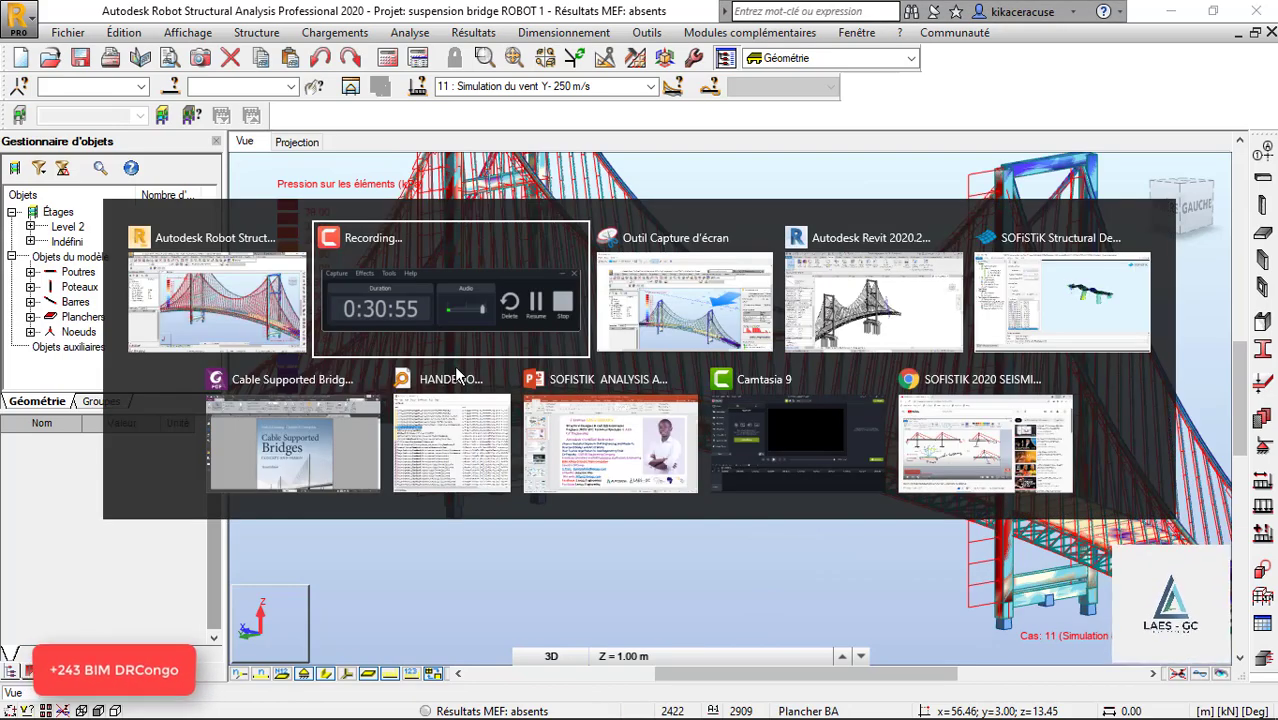
pyautogui.click(345, 459)
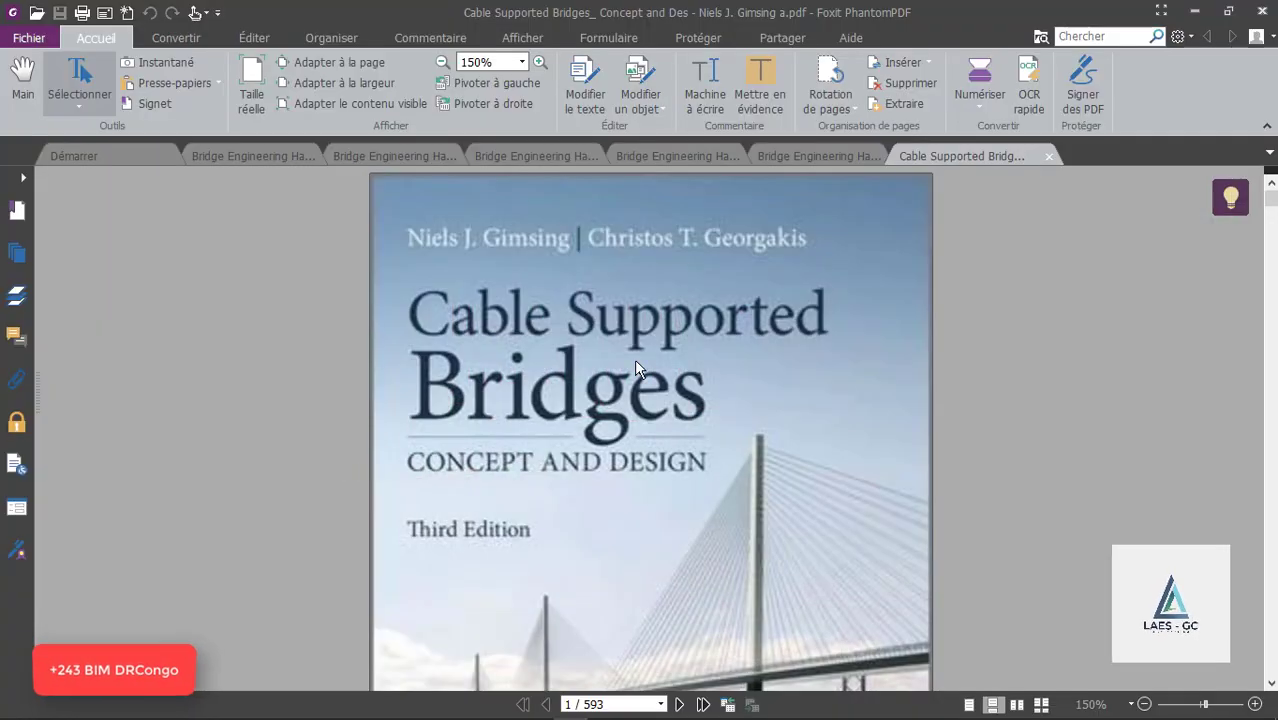
pyautogui.scroll(-5, 730, 362)
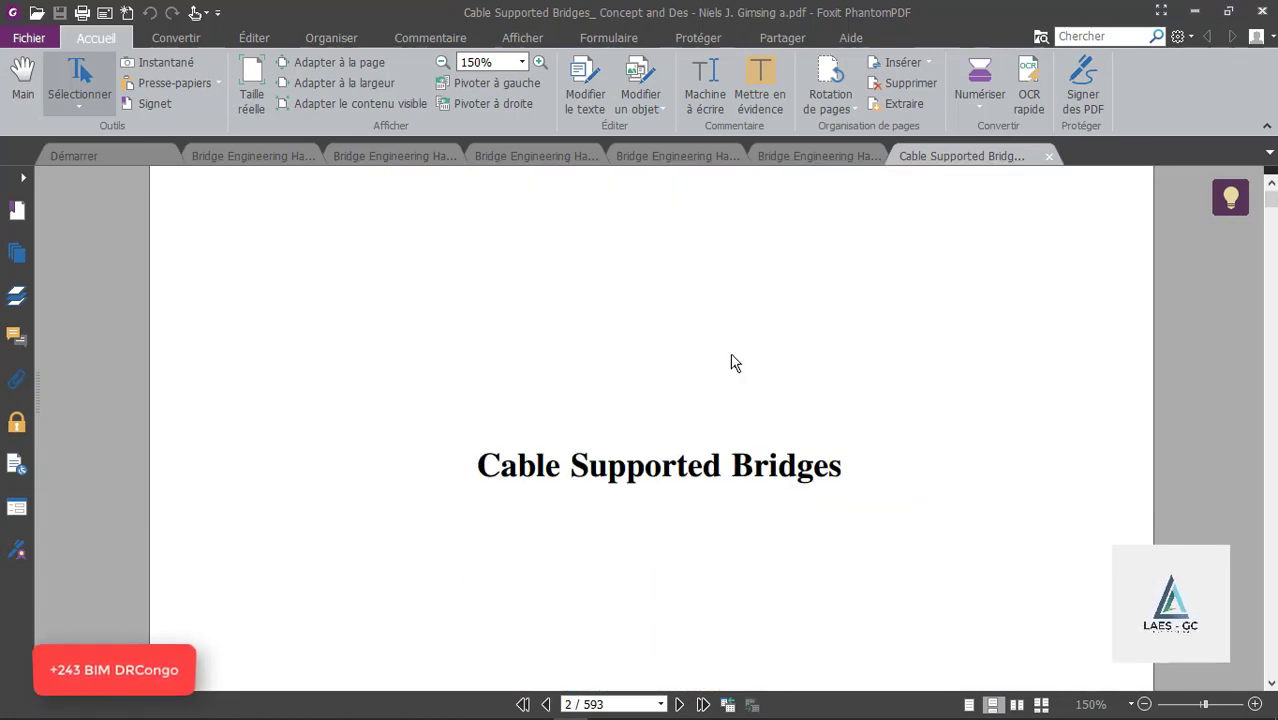
# Step: Look at the Bridge Engineering Handbook volumes on Substructure Design, Fundamentals and Superstructure Design, closing one other volume, and return to Robot Structural Analysis
pyautogui.click(795, 159)
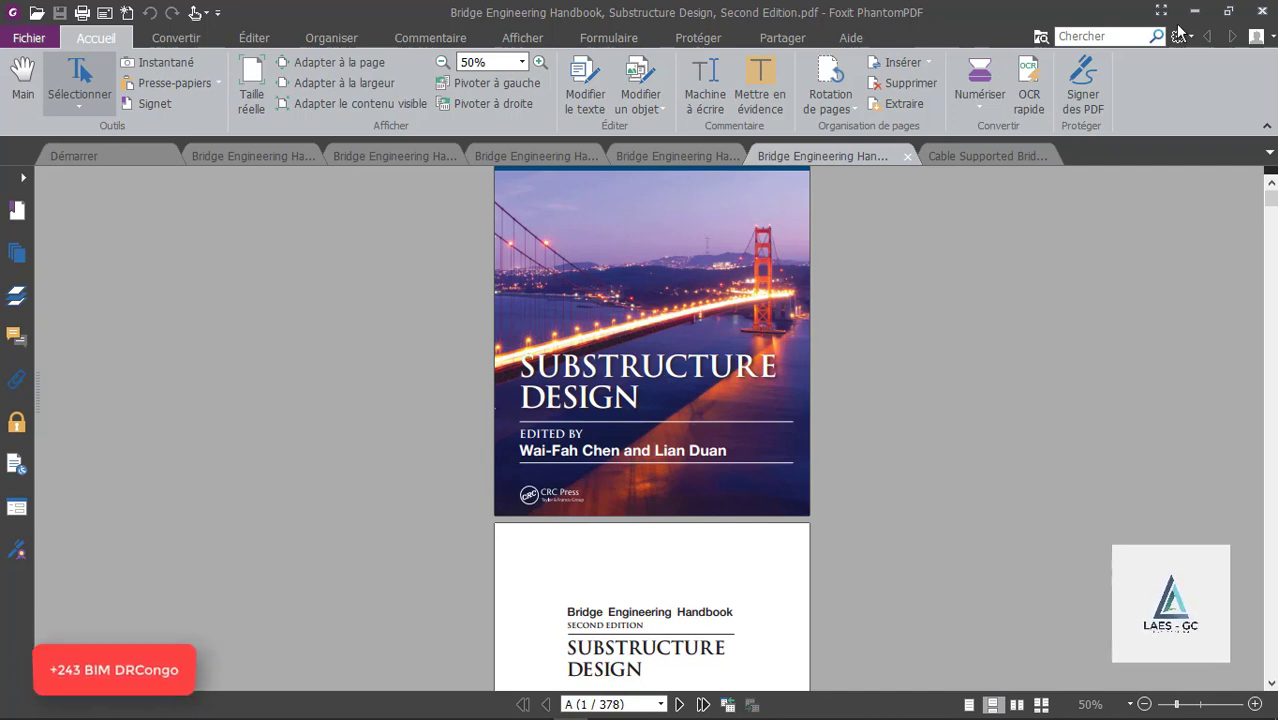
pyautogui.click(554, 156)
pyautogui.click(626, 157)
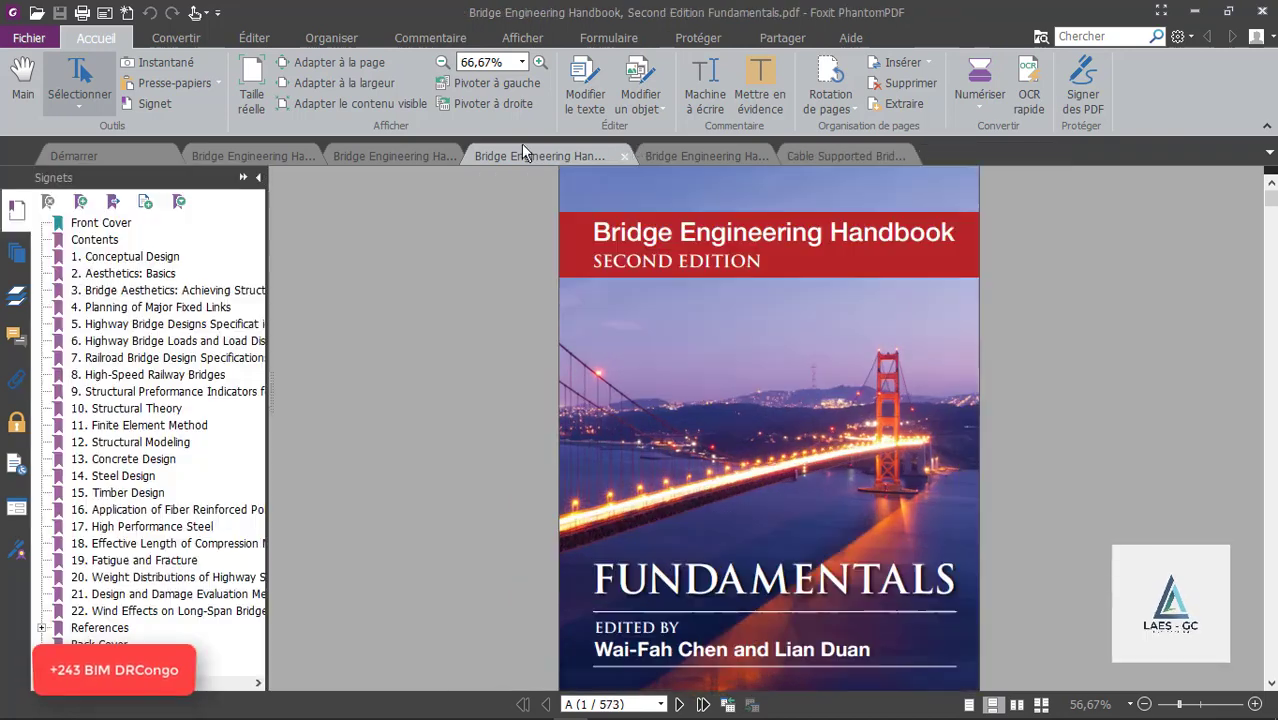
pyautogui.click(371, 155)
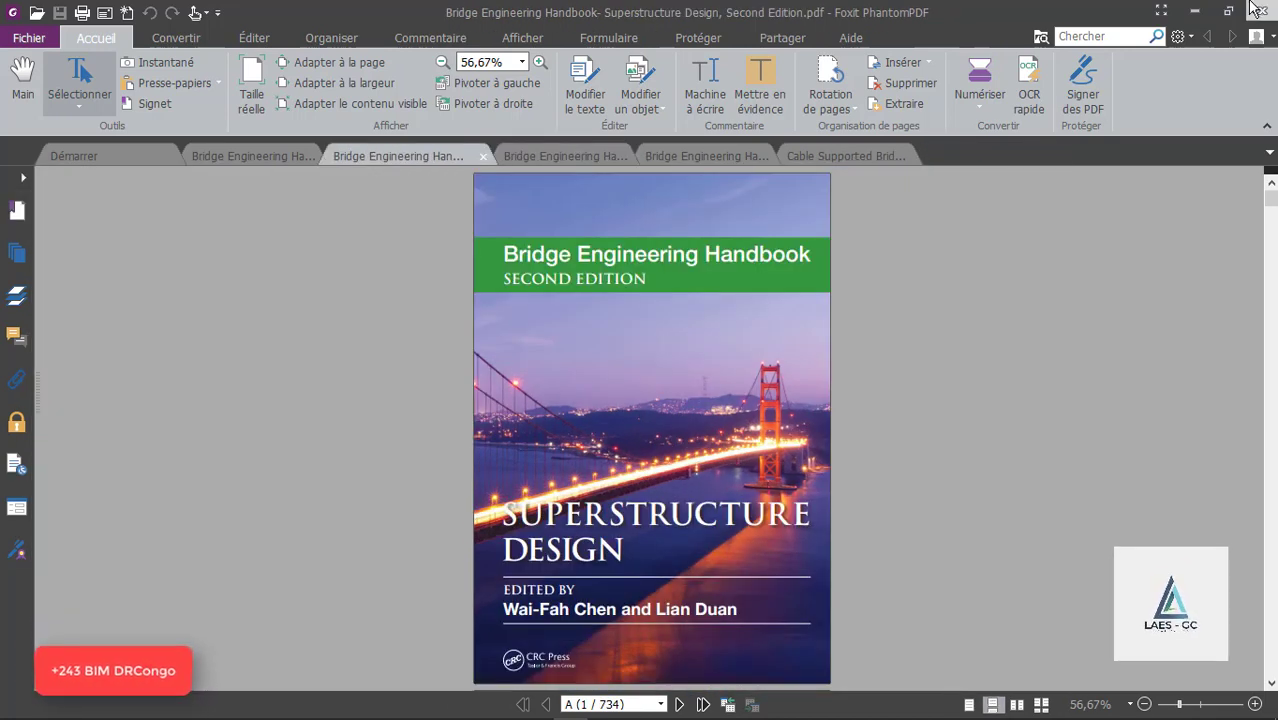
pyautogui.click(1195, 10)
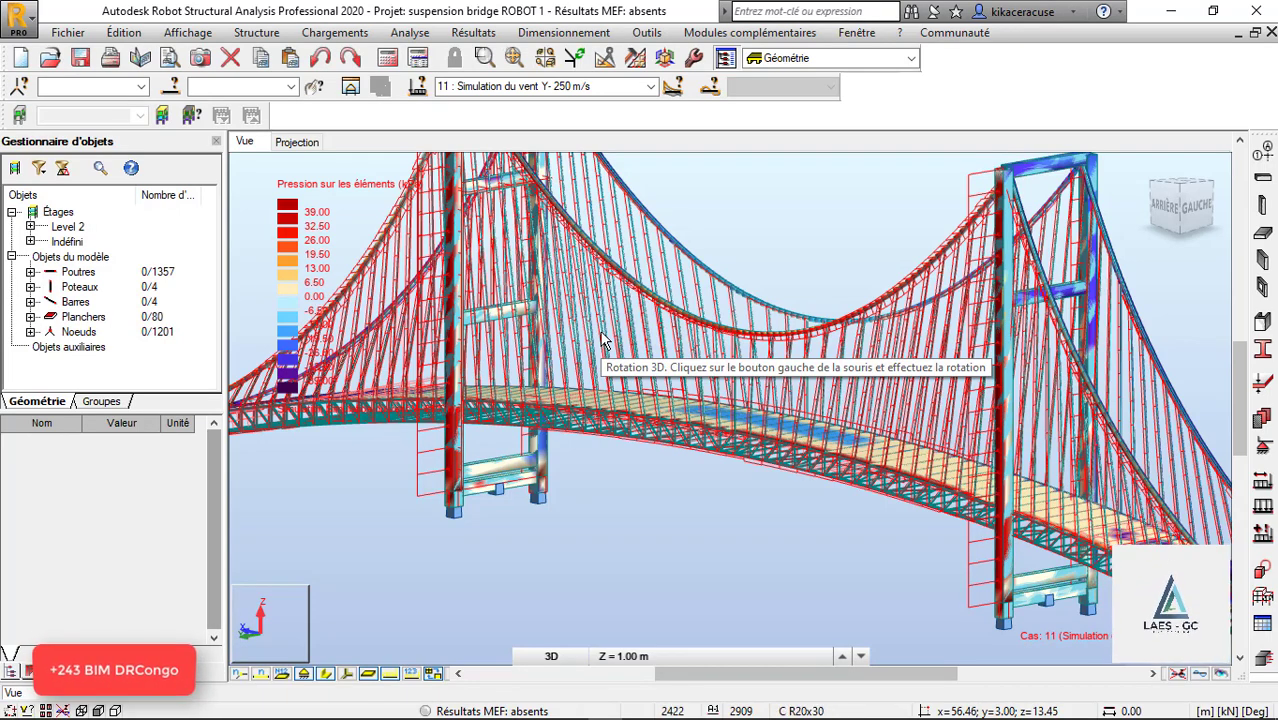
# Step: Examine the Y- wind pressure distribution over the full bridge and around its far tower from the rear side
pyautogui.scroll(-3, 680, 345)
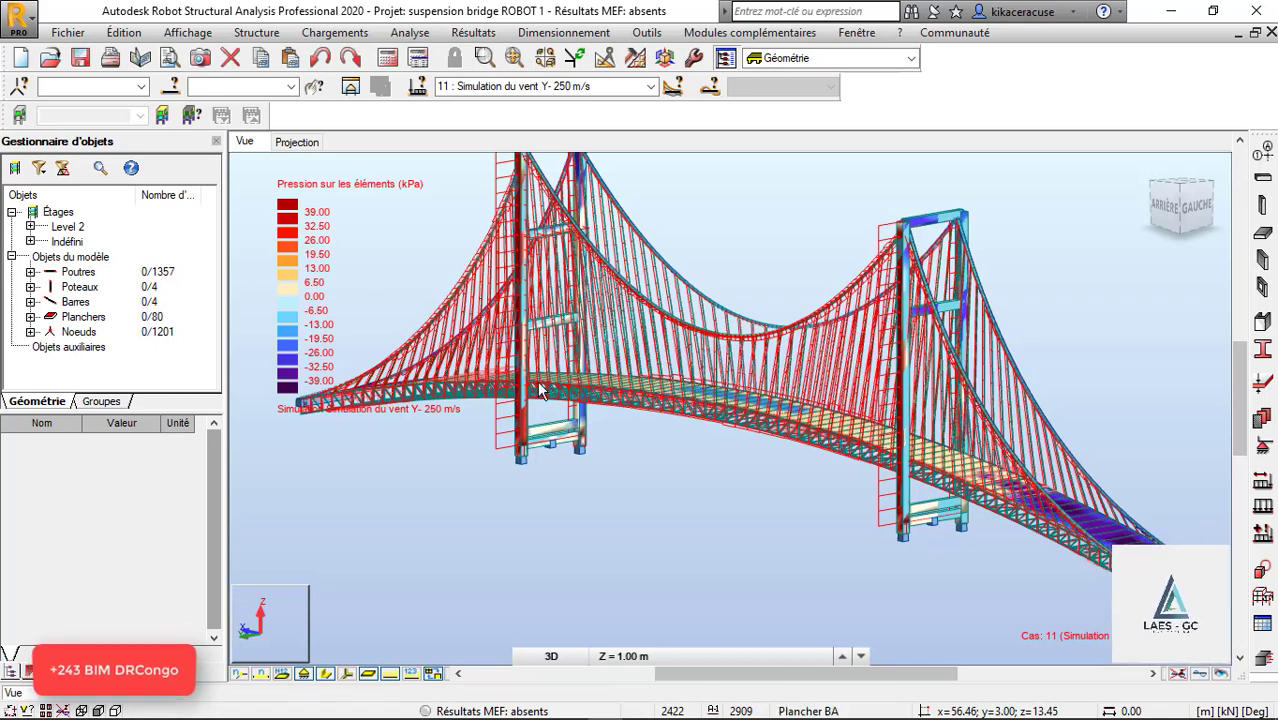
pyautogui.scroll(-3, 600, 437)
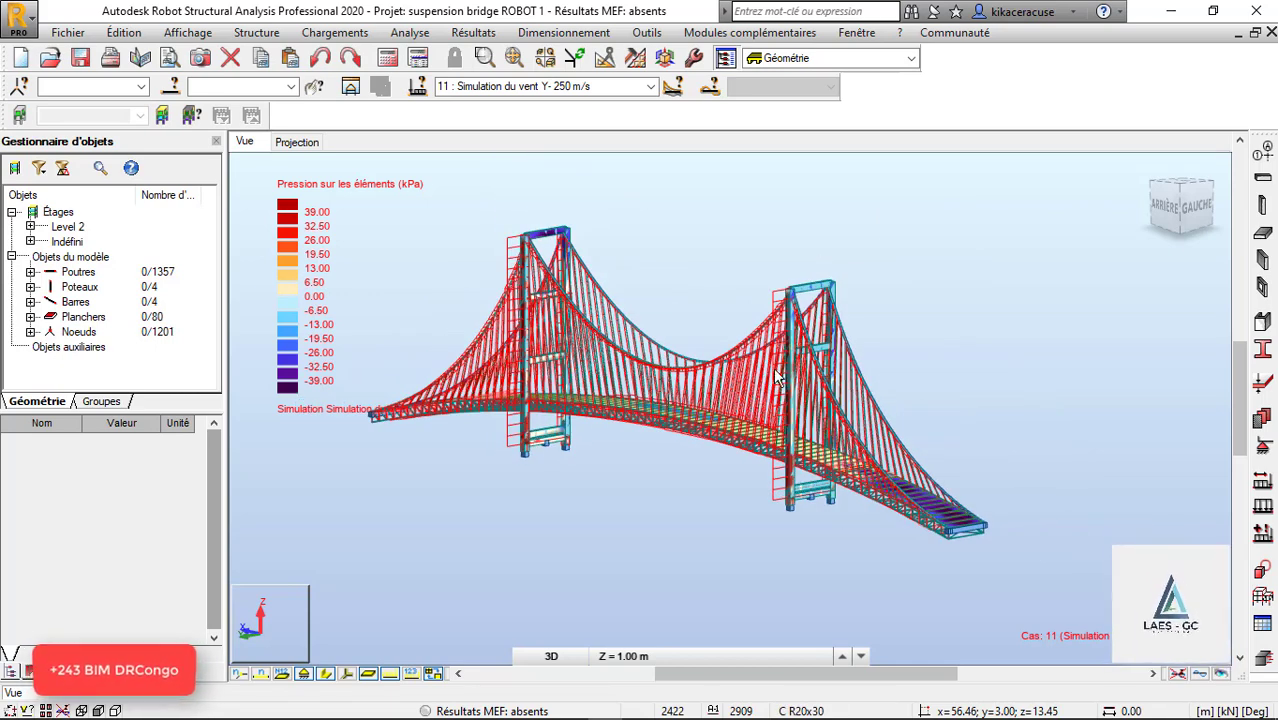
pyautogui.keyDown('shift'); pyautogui.moveTo(776, 372); pyautogui.dragTo(842, 397, button='middle'); pyautogui.keyUp('shift')
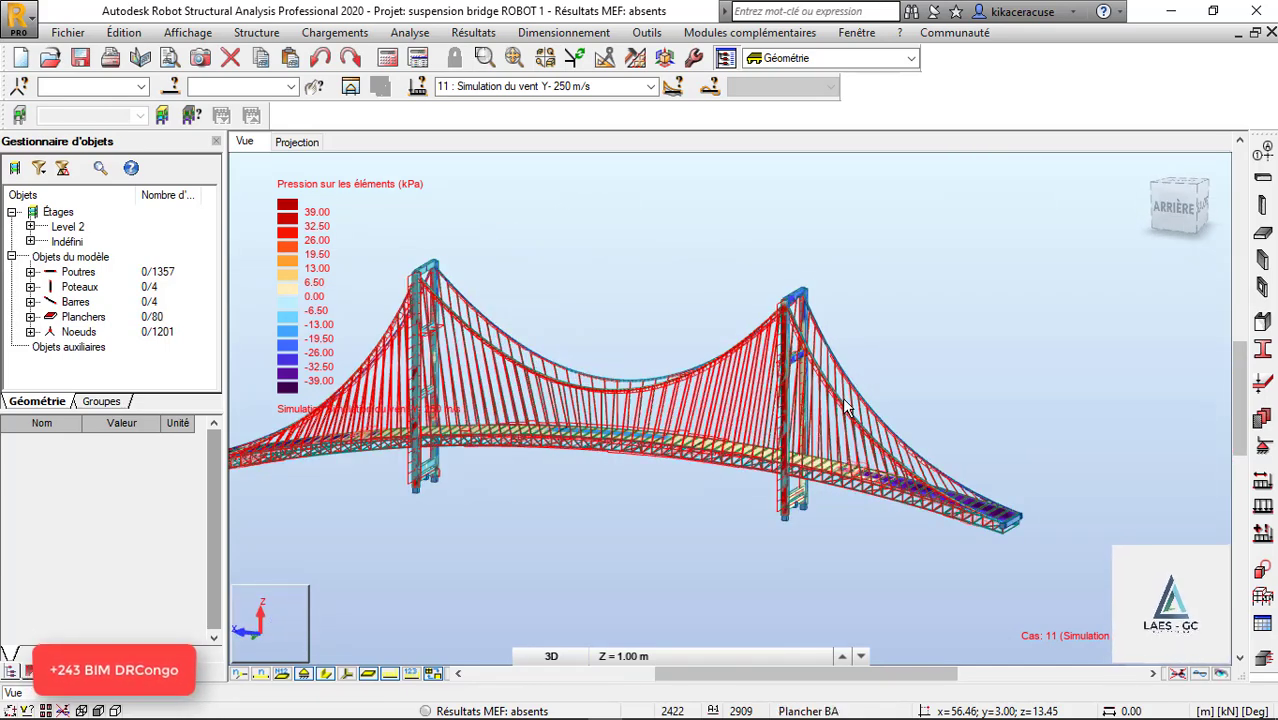
pyautogui.scroll(3, 407, 386)
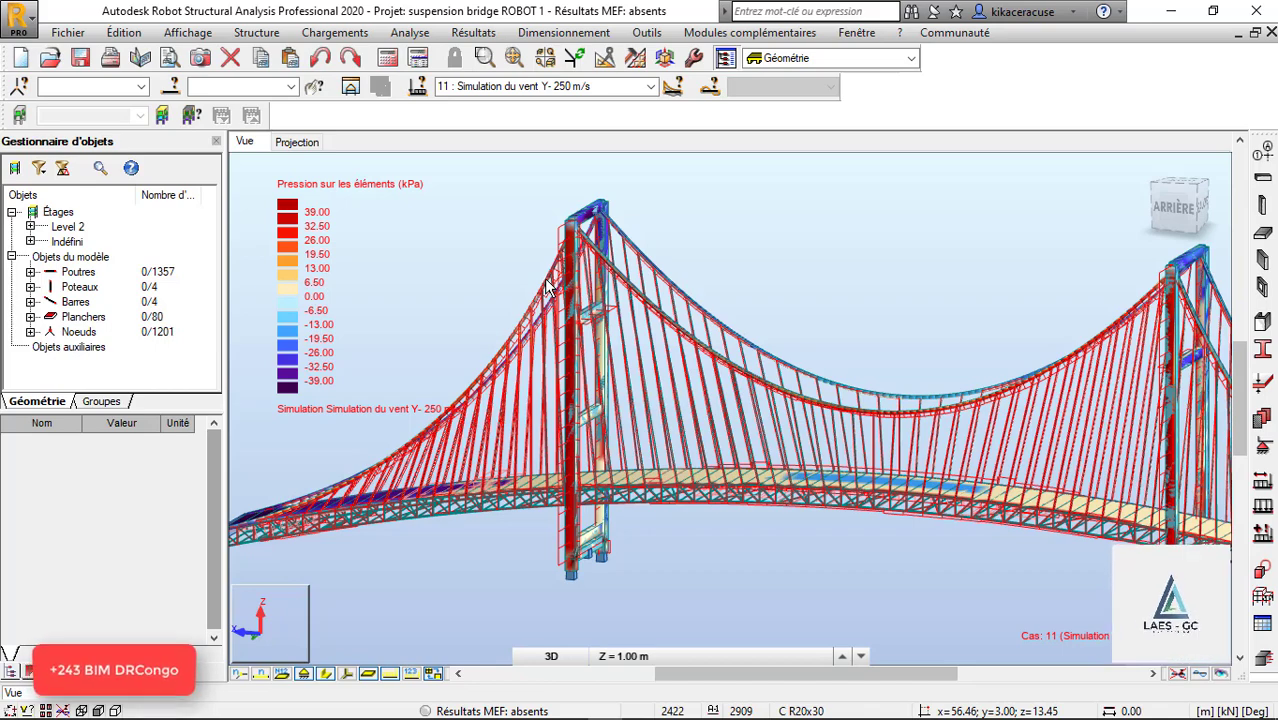
pyautogui.scroll(-3, 578, 326)
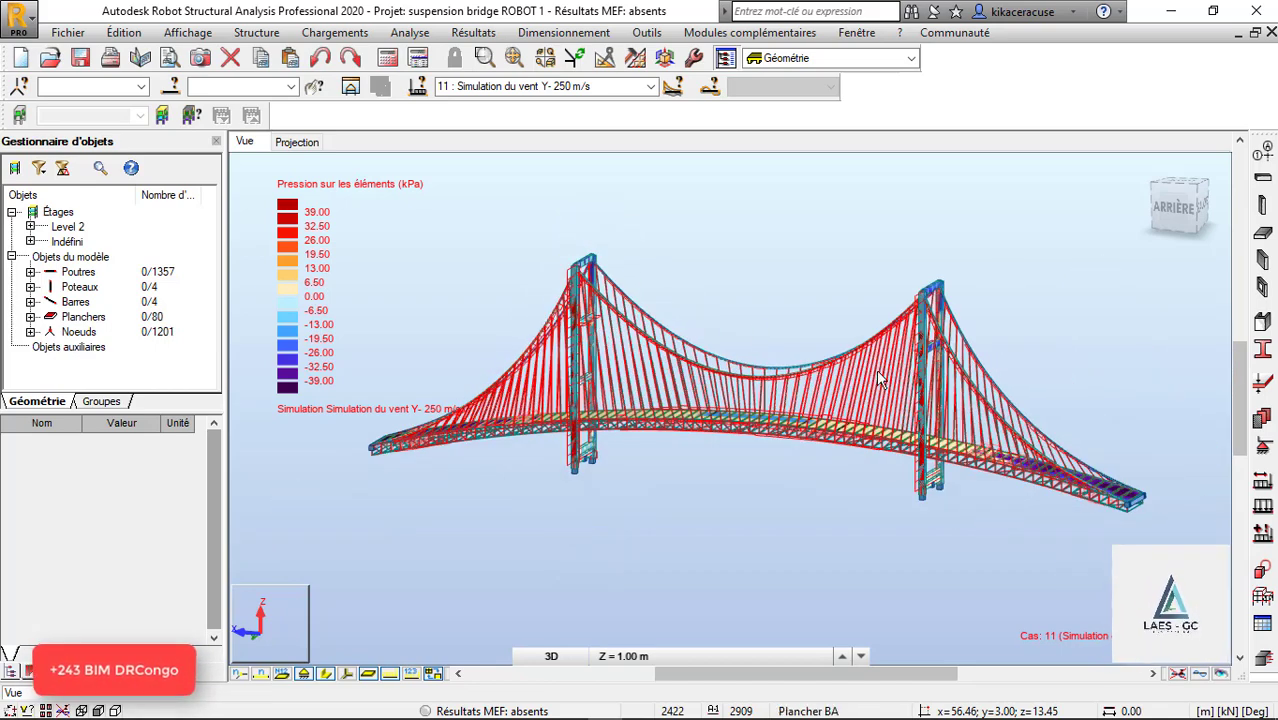
pyautogui.keyDown('shift'); pyautogui.moveTo(878, 378); pyautogui.dragTo(850, 372, button='middle'); pyautogui.keyUp('shift')
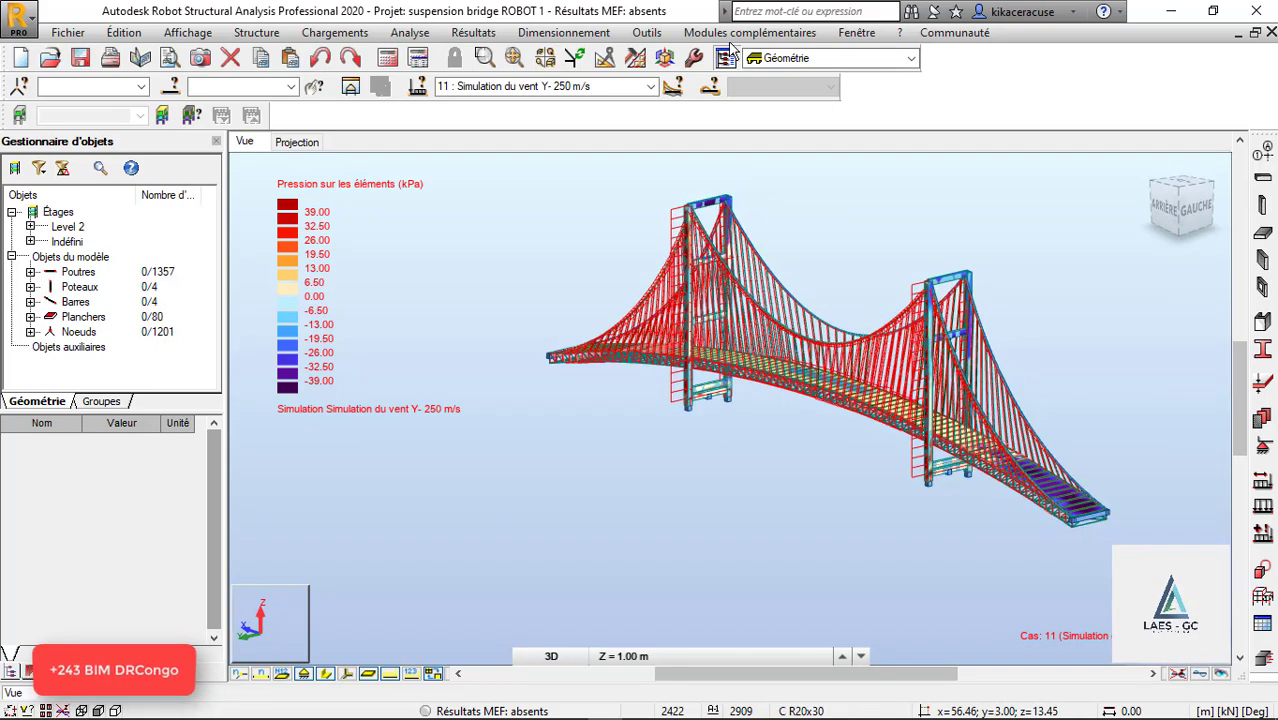
# Step: Hide the load symbols and wind pressure map to show the plain bridge structure
pyautogui.click(389, 676)
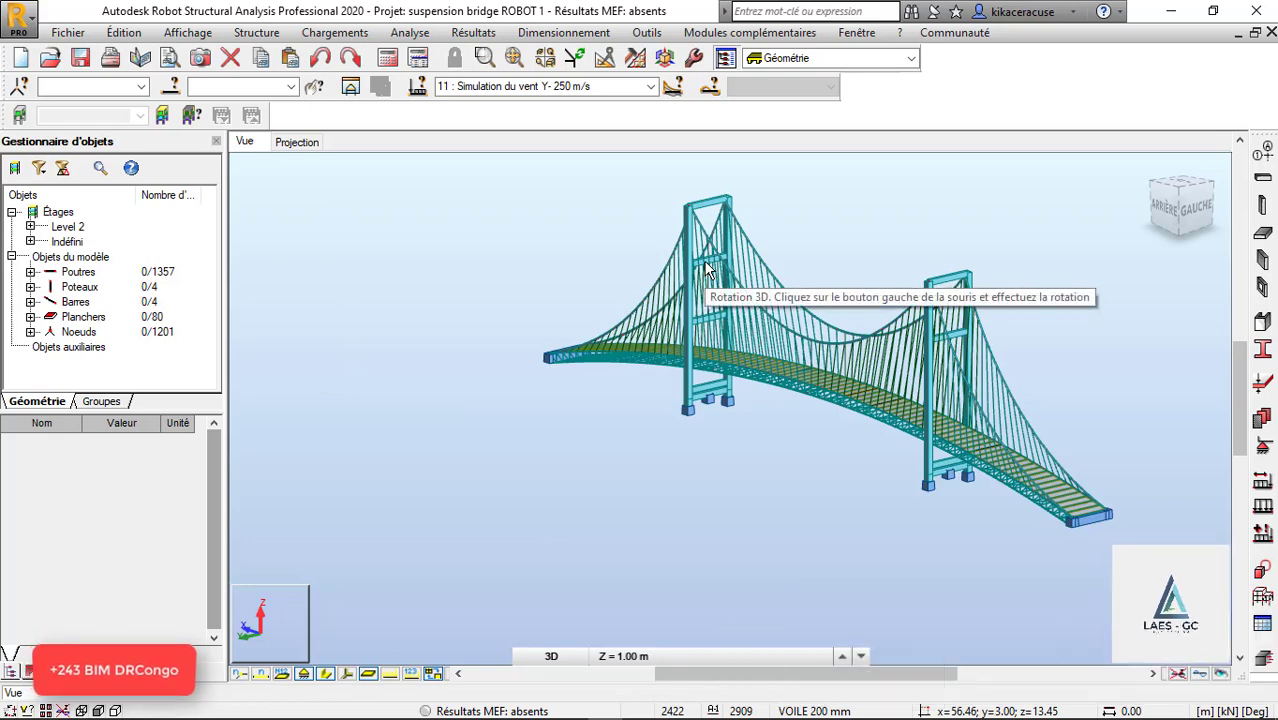
pyautogui.scroll(2, 785, 276)
pyautogui.scroll(2, 785, 276)
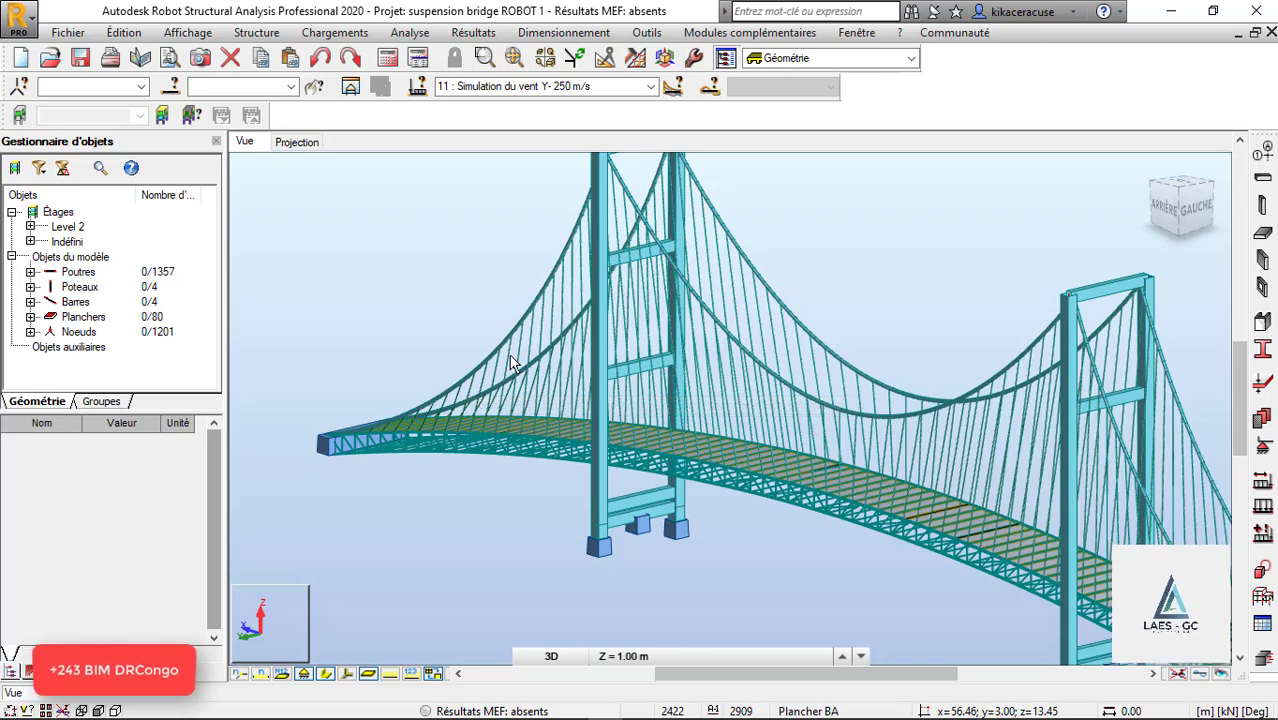
pyautogui.click(285, 35)
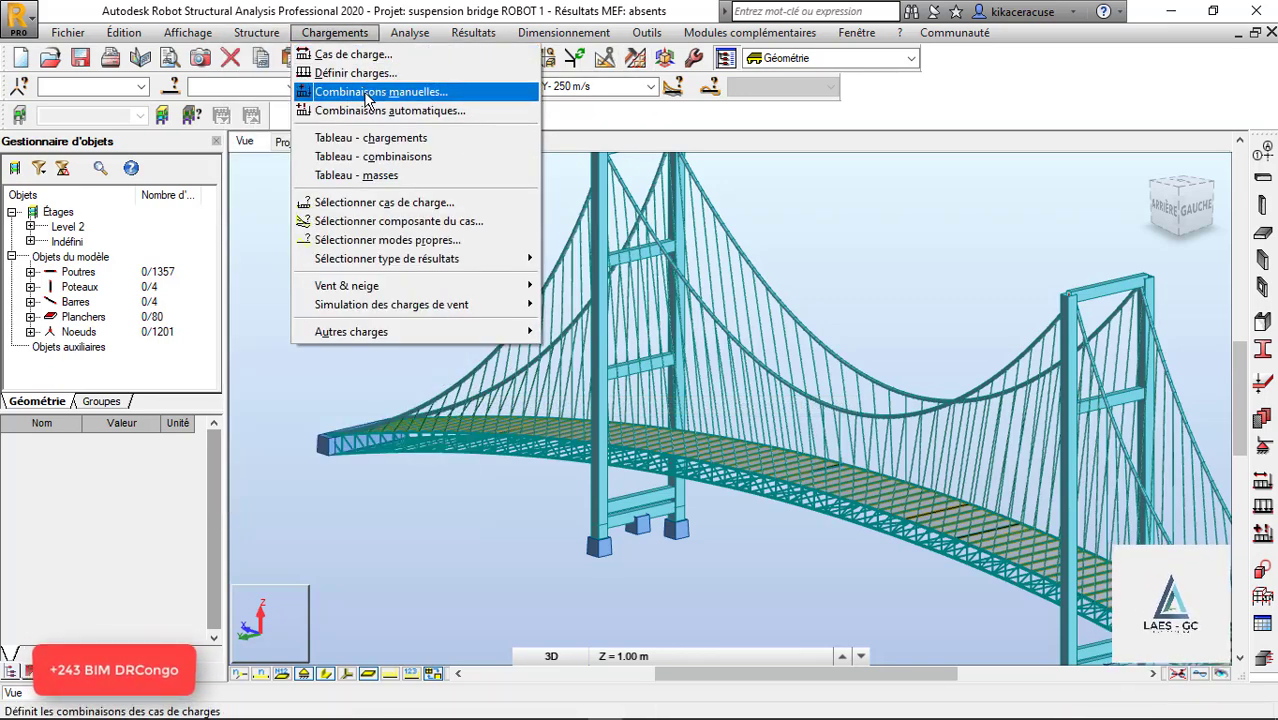
pyautogui.click(380, 92)
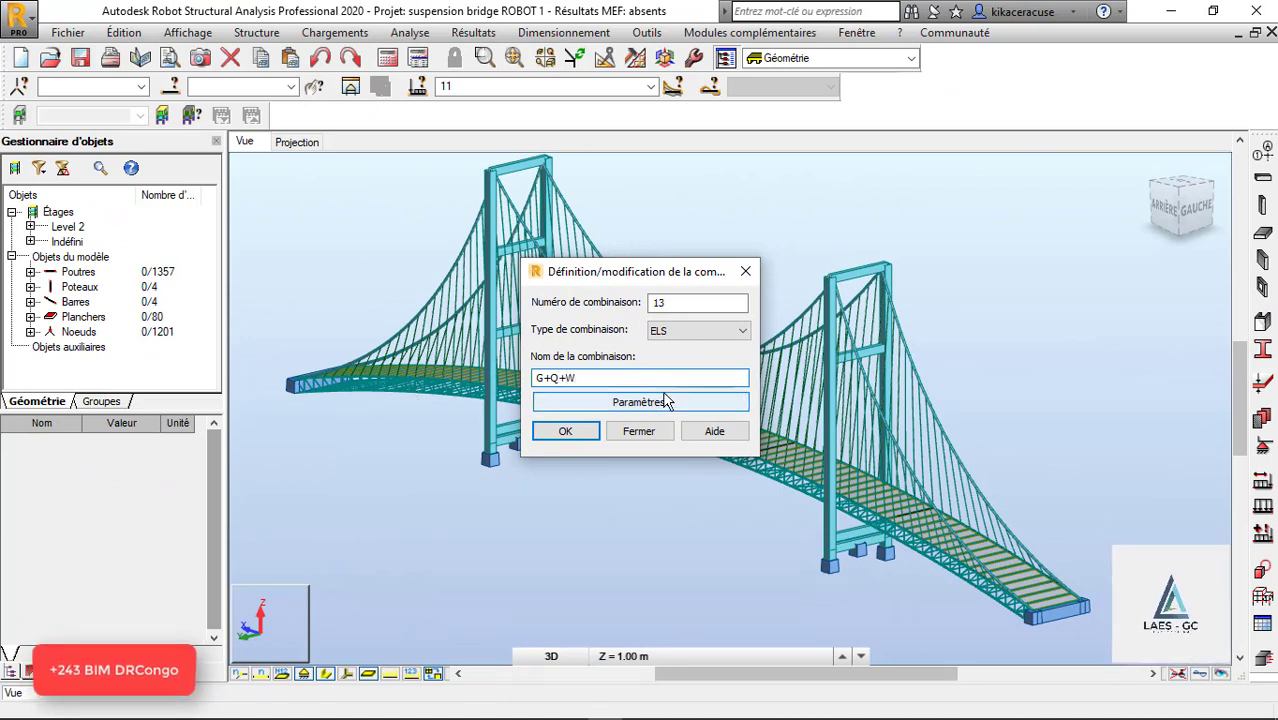
pyautogui.click(660, 401)
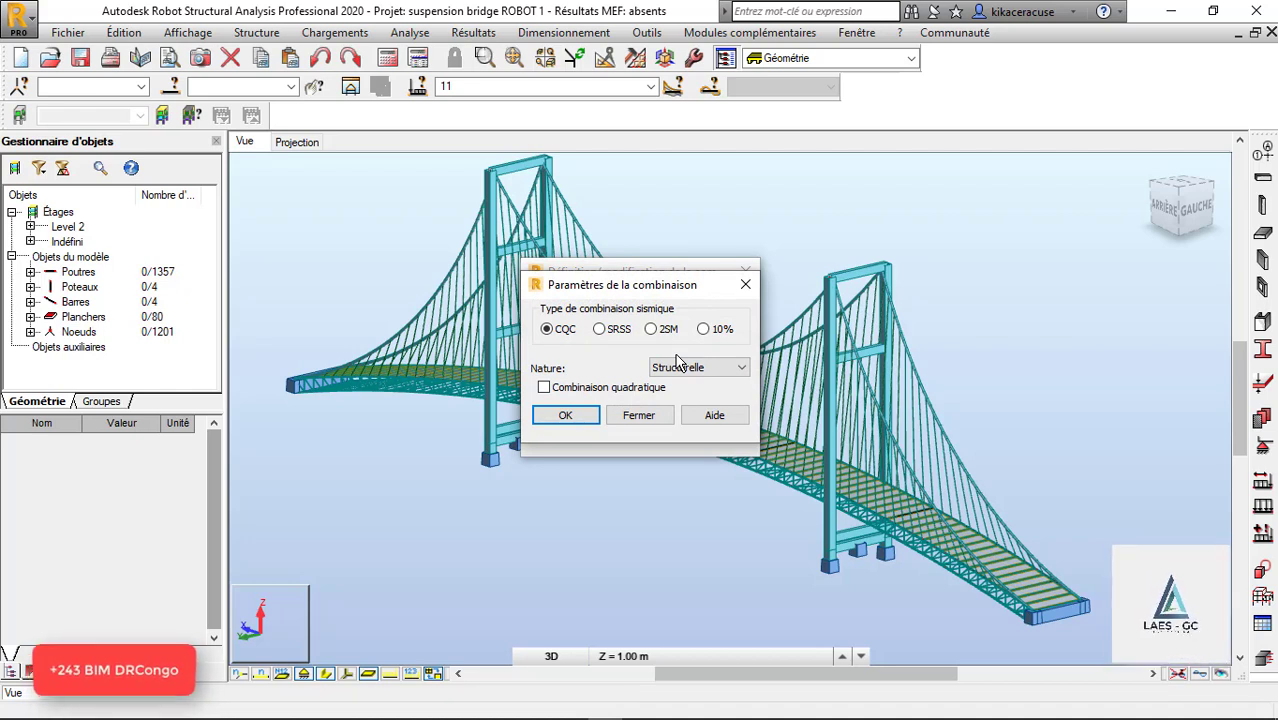
# Step: Switch to Foxit PhantomPDF, look through the opening pages of the Eurocode 2 guide Calcul des structures en béton, and return to Robot Structural Analysis
pyautogui.hotkey('alt', 'Tab')
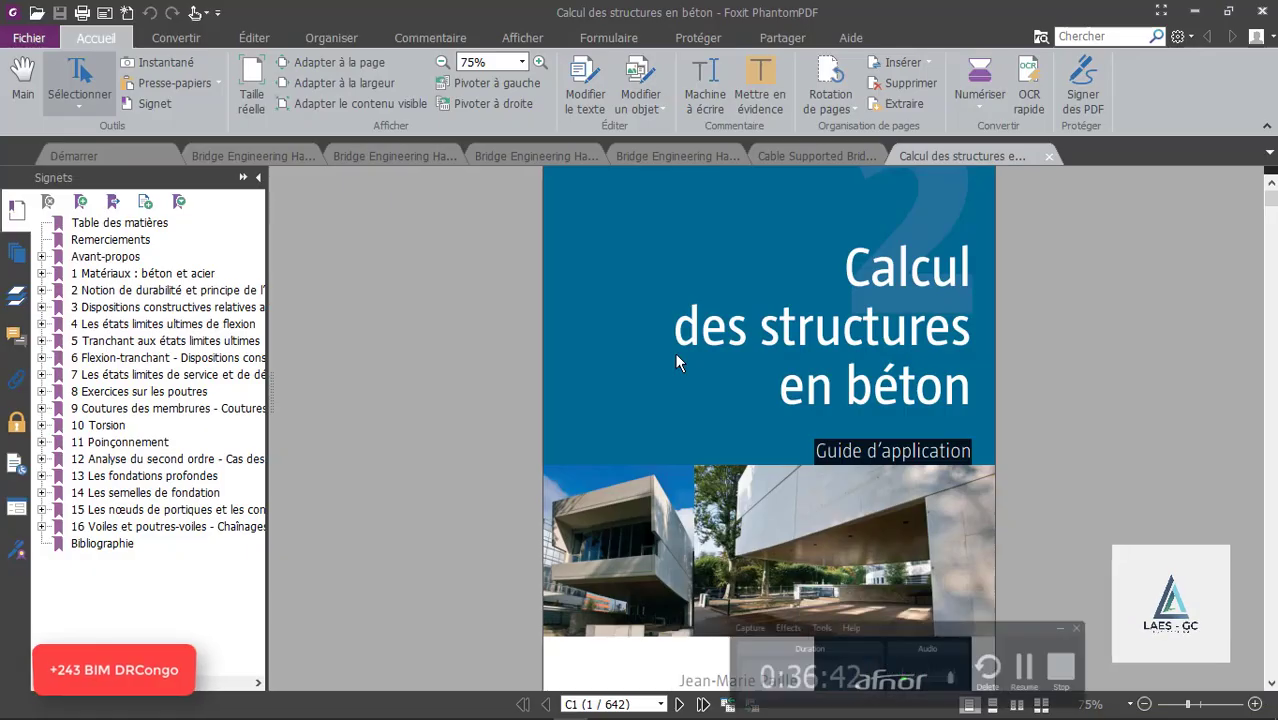
pyautogui.scroll(-5, 733, 373)
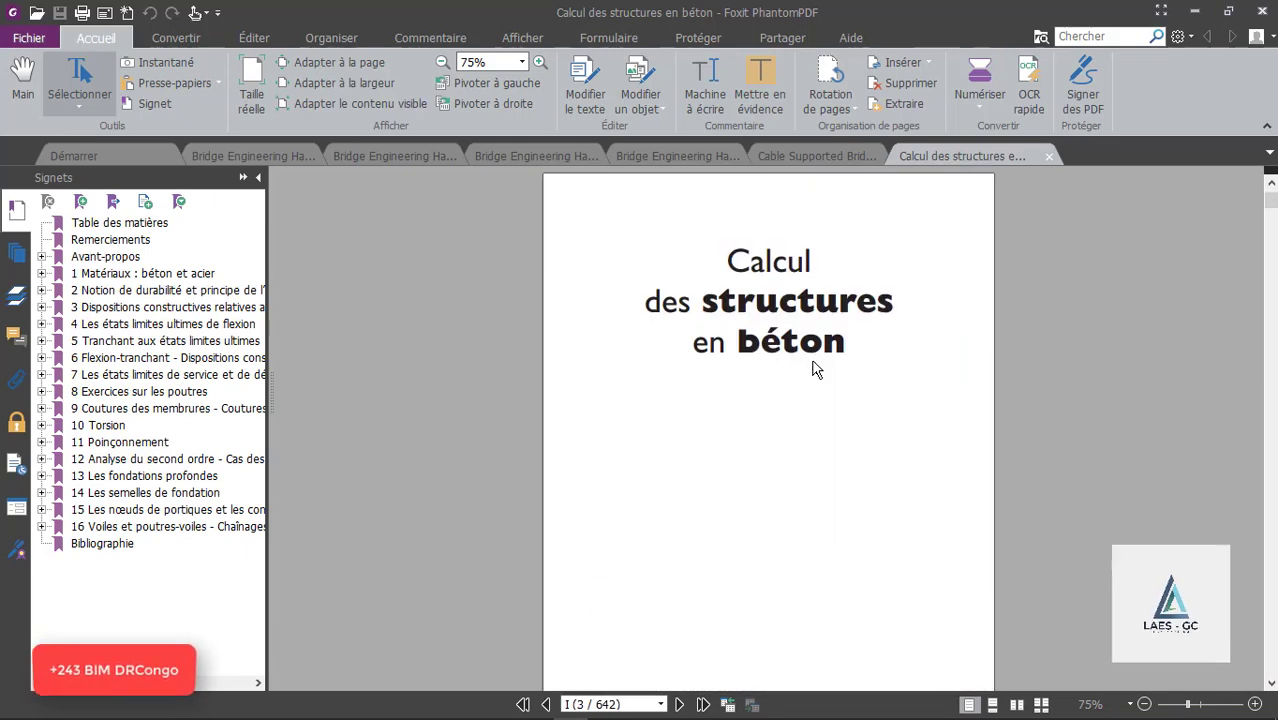
pyautogui.scroll(5, 811, 358)
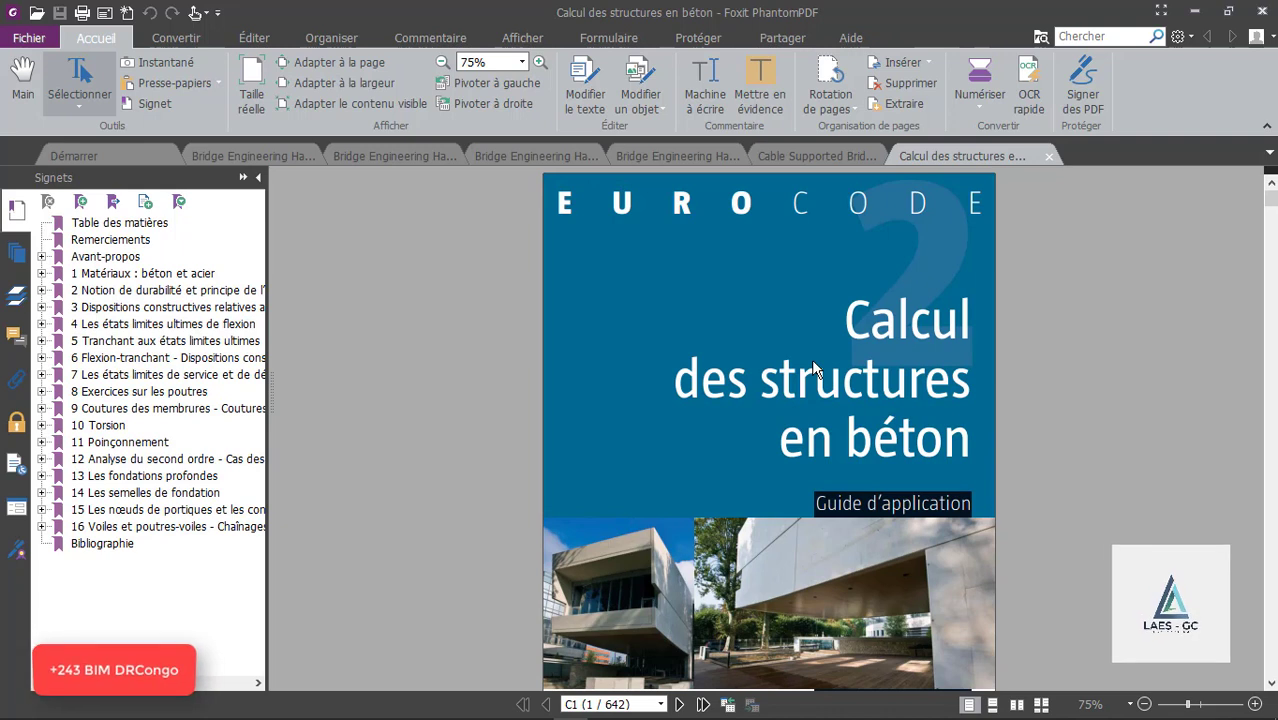
pyautogui.scroll(-1, 813, 420)
pyautogui.scroll(1, 830, 435)
pyautogui.scroll(-2, 884, 510)
pyautogui.scroll(-2, 870, 585)
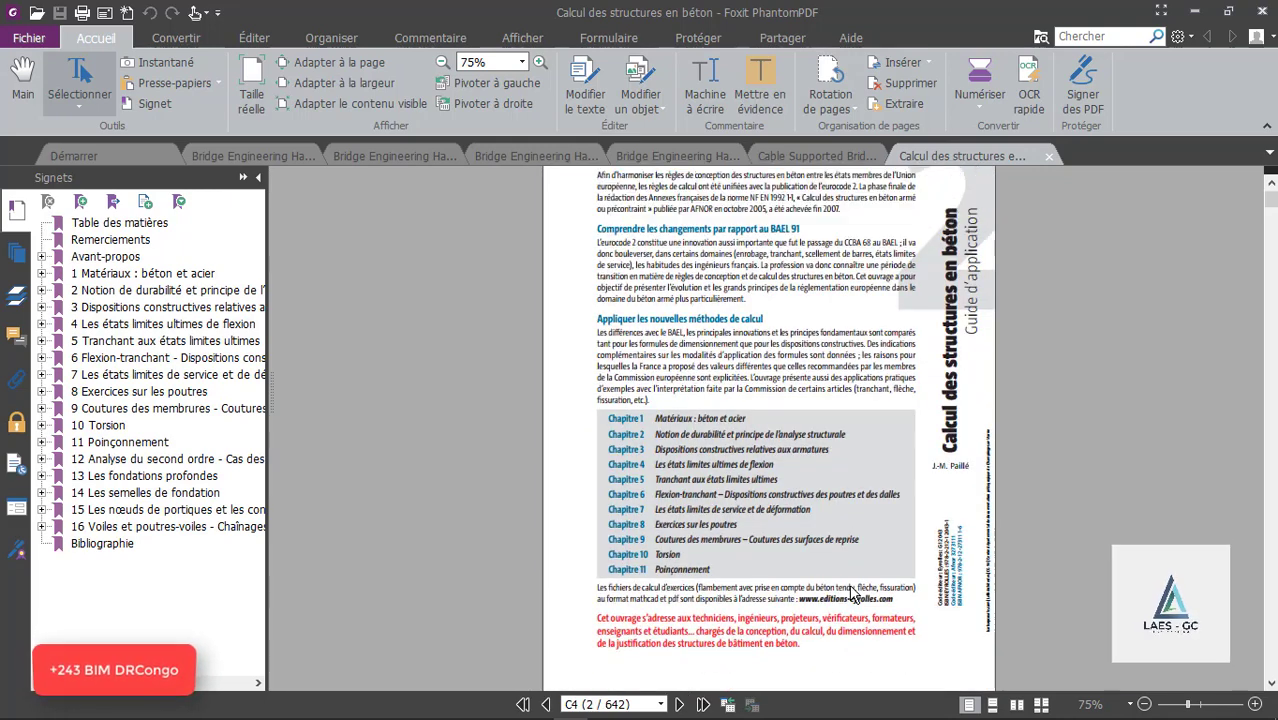
pyautogui.scroll(3, 858, 555)
pyautogui.scroll(-1, 858, 545)
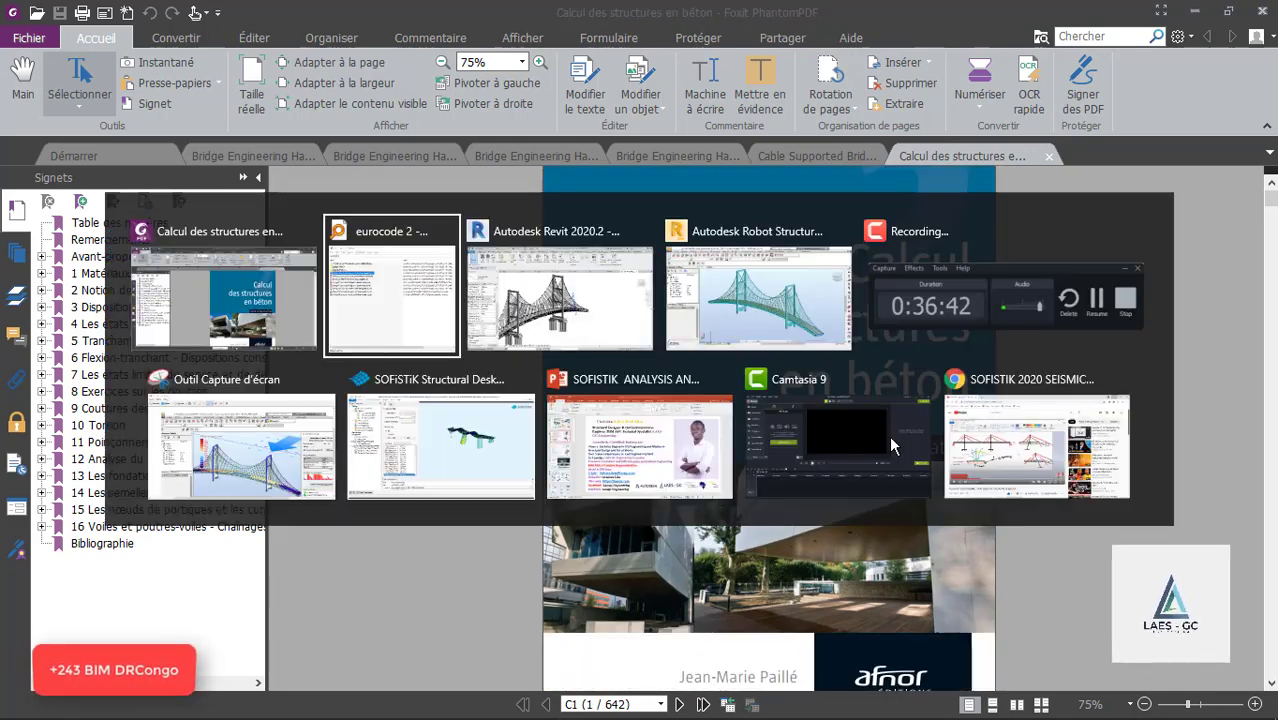
pyautogui.hotkey('alt', 'Tab')
pyautogui.hotkey('alt', 'Tab')
pyautogui.hotkey('alt', 'Tab')
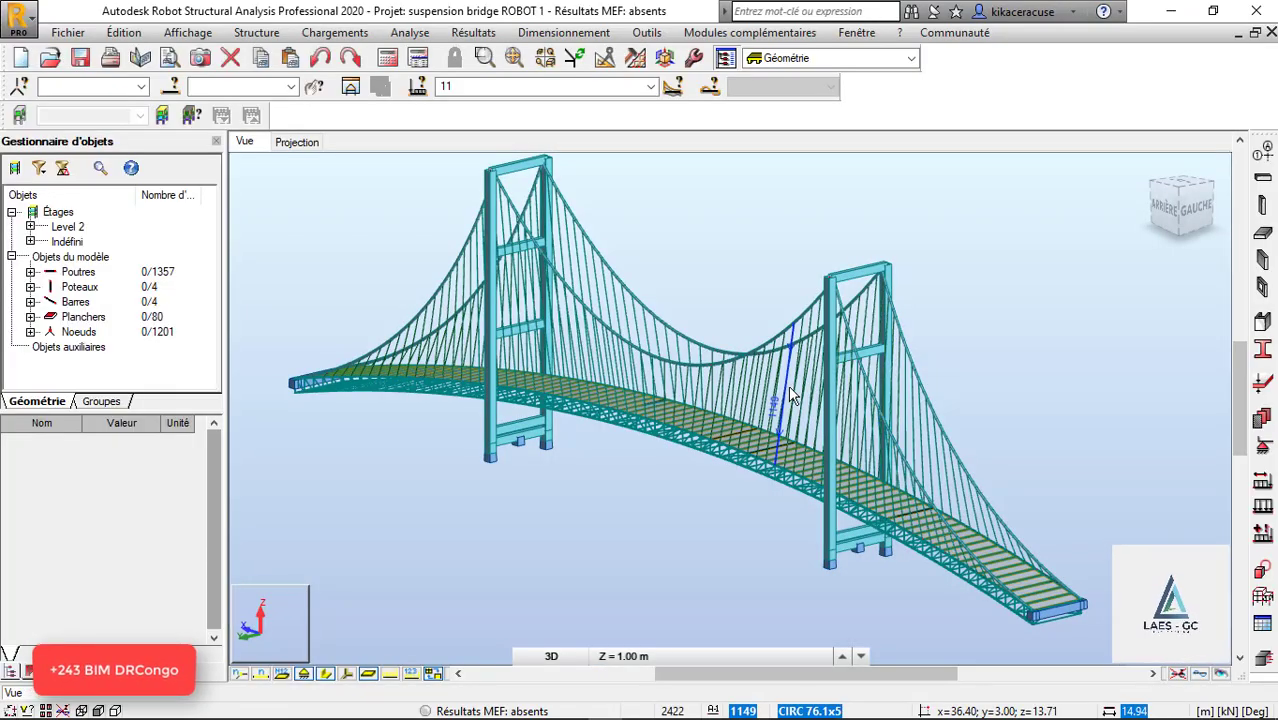
# Step: Start a new manual load combination of type ELS and name it G+Q+W
pyautogui.click(340, 33)
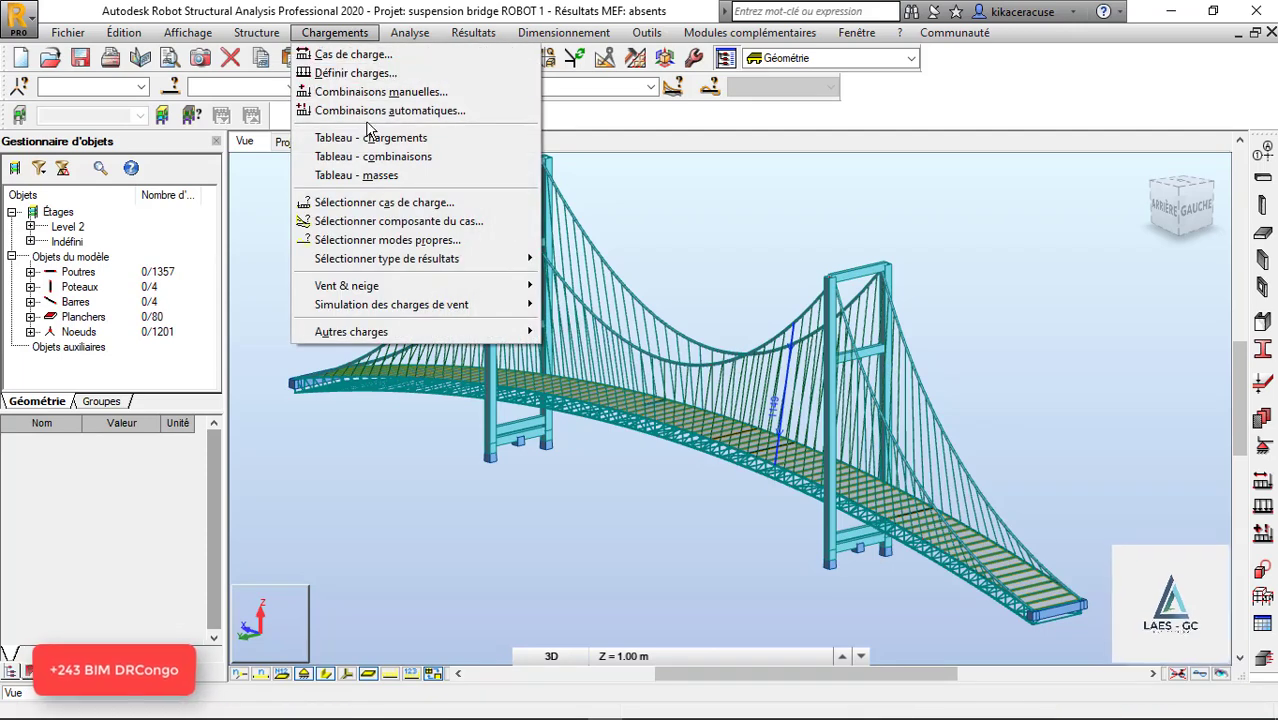
pyautogui.click(385, 97)
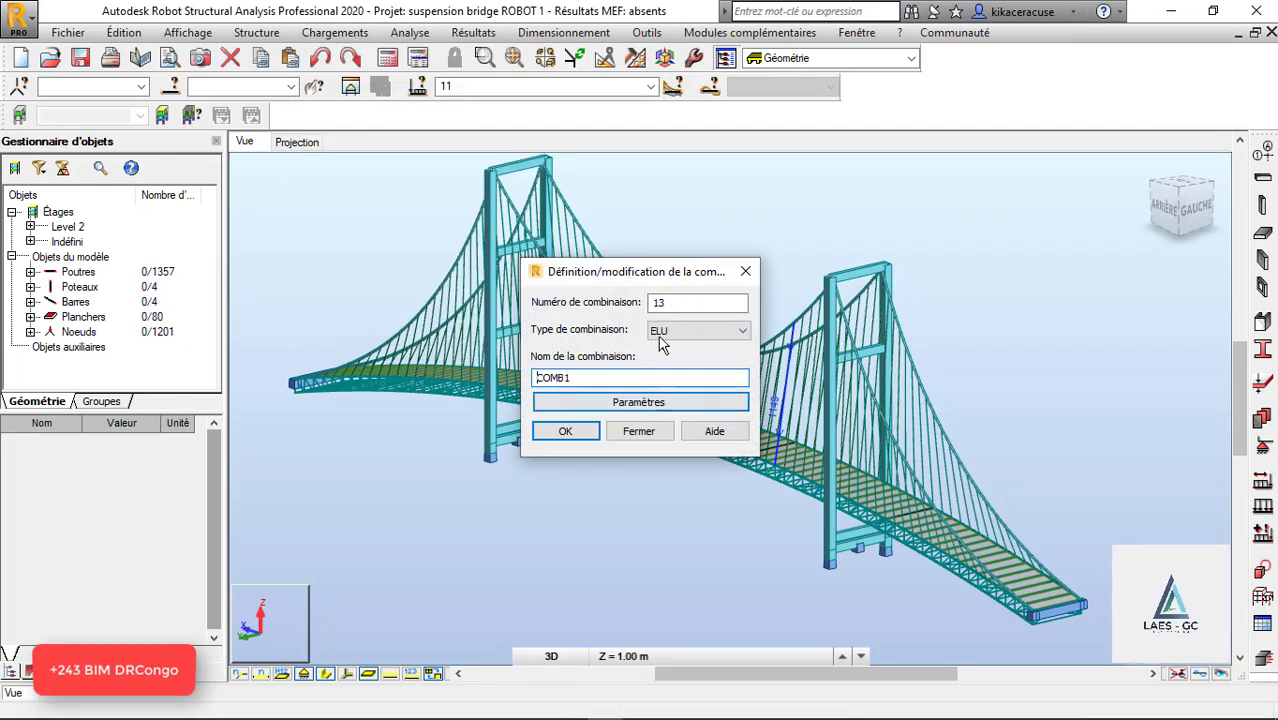
pyautogui.click(663, 332)
pyautogui.click(660, 348)
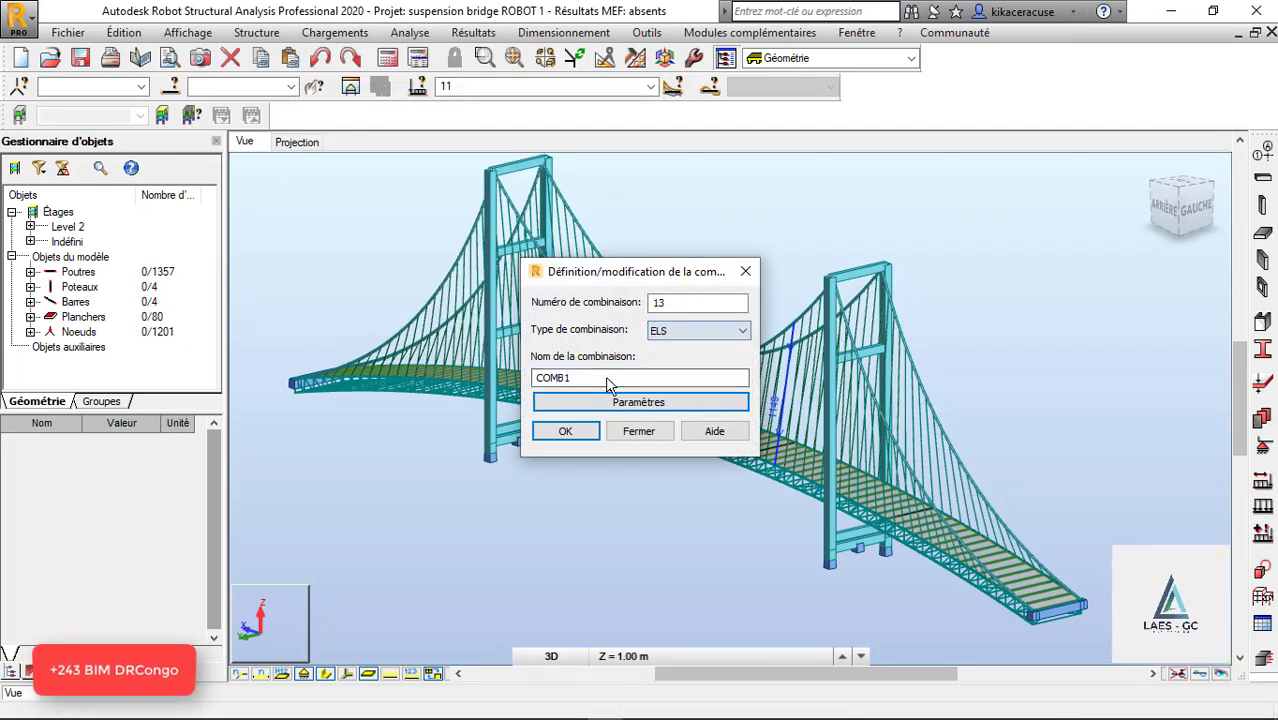
pyautogui.moveTo(605, 379); pyautogui.dragTo(423, 387)
pyautogui.write('G')
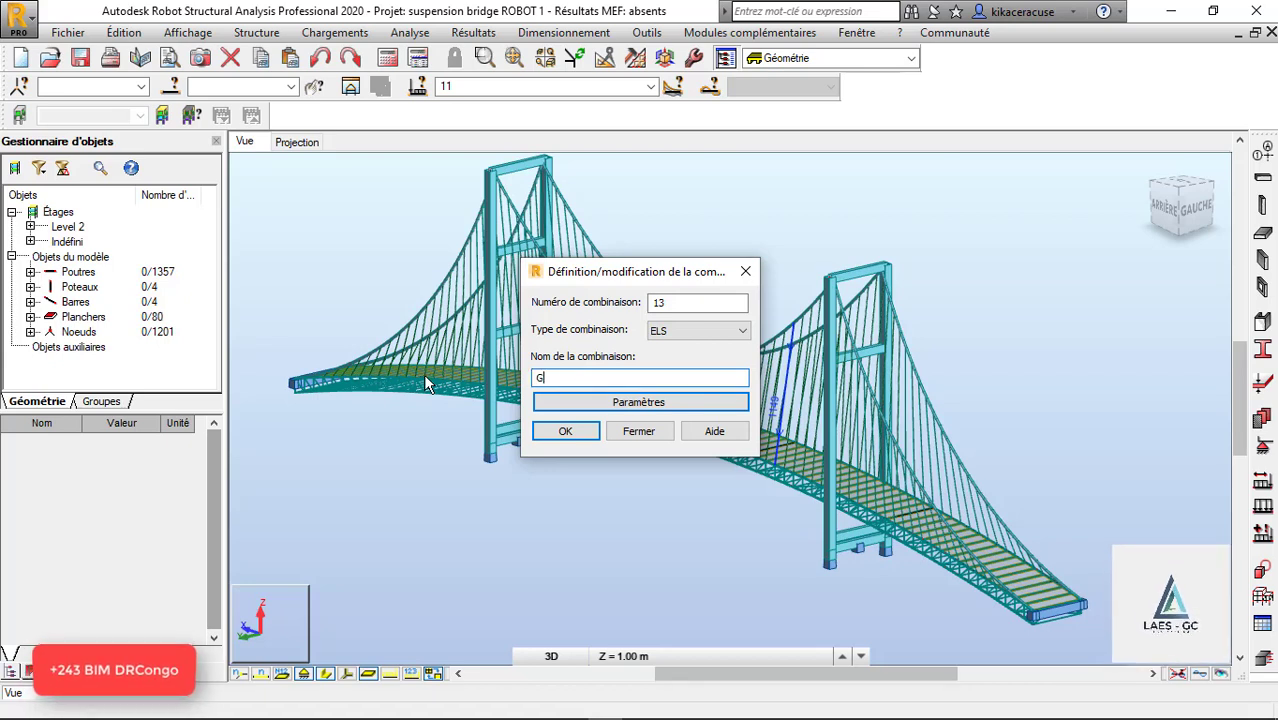
pyautogui.write('+Q+W')
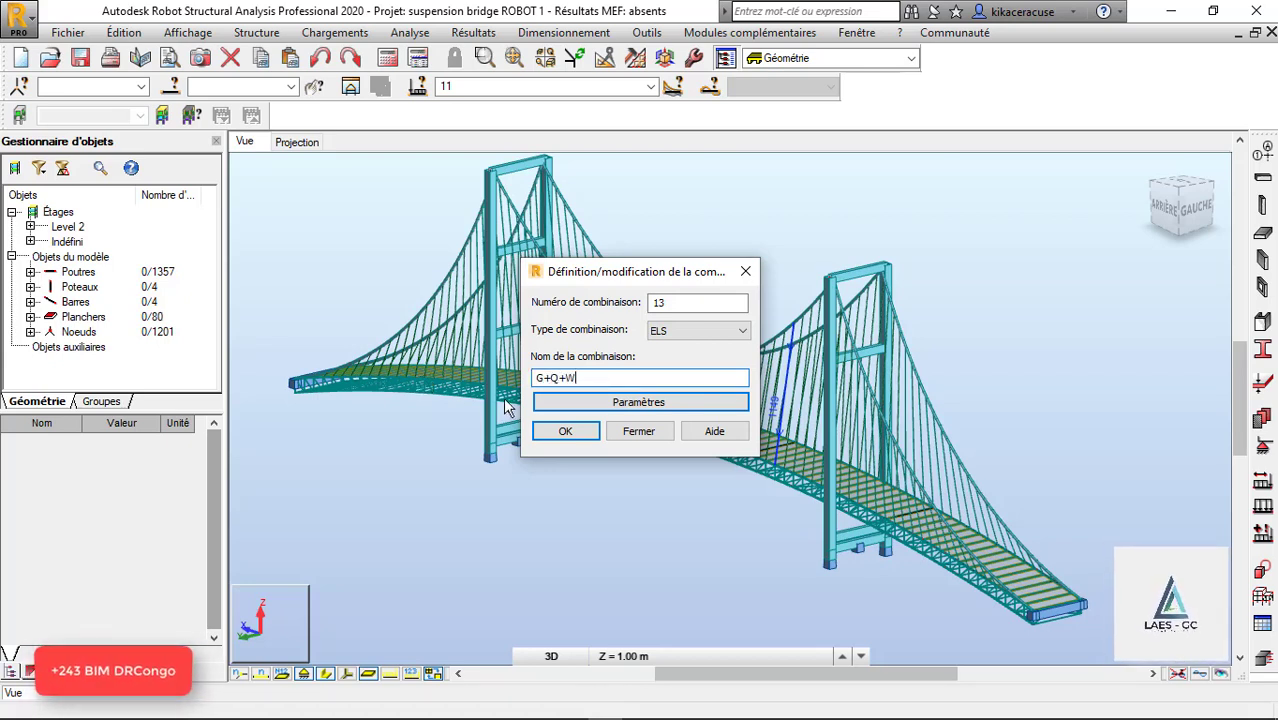
# Step: Set the combination's nature to Catégorie D, keeping the CQC seismic type, and create the G+Q+W combination
pyautogui.click(586, 403)
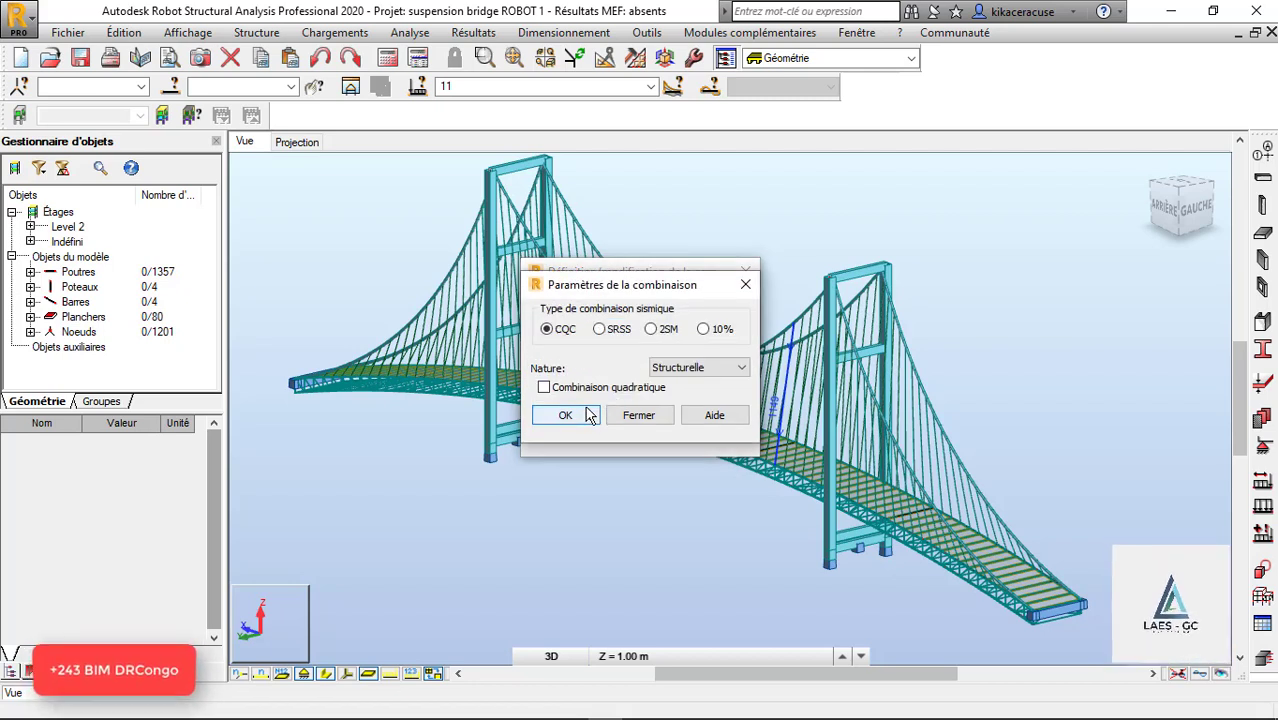
pyautogui.click(700, 370)
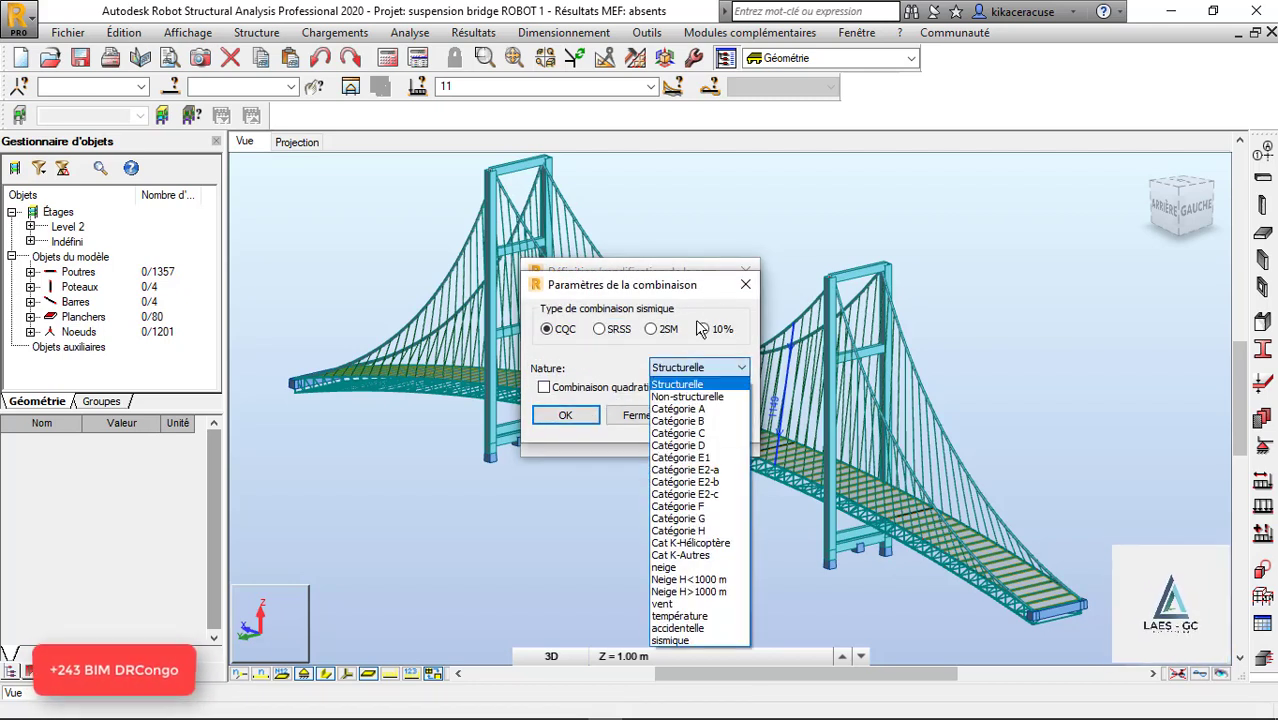
pyautogui.click(690, 446)
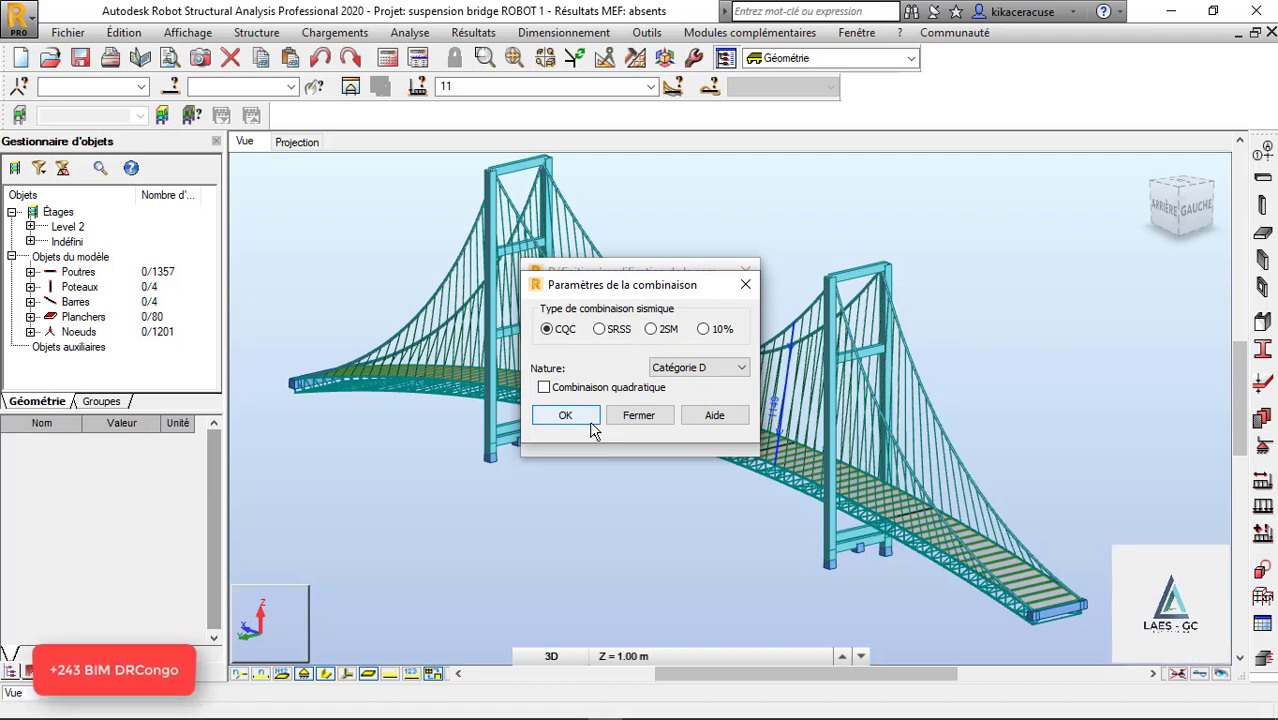
pyautogui.click(688, 368)
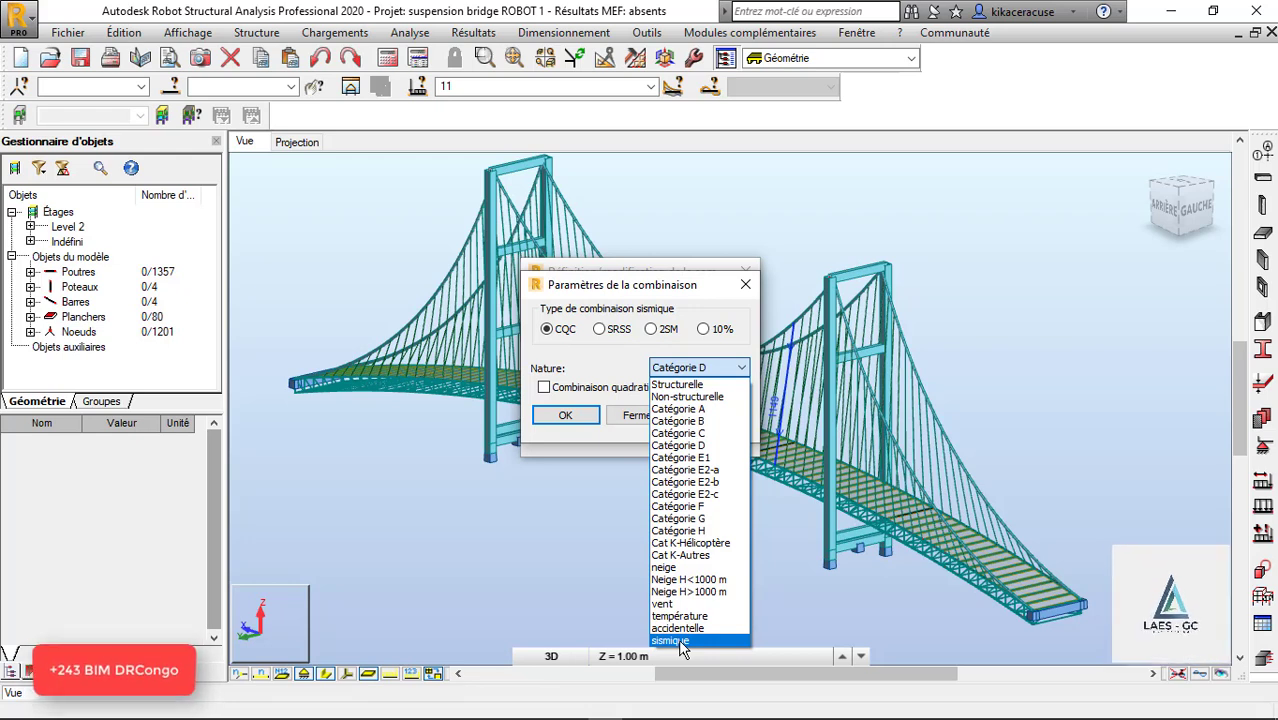
pyautogui.click(645, 352)
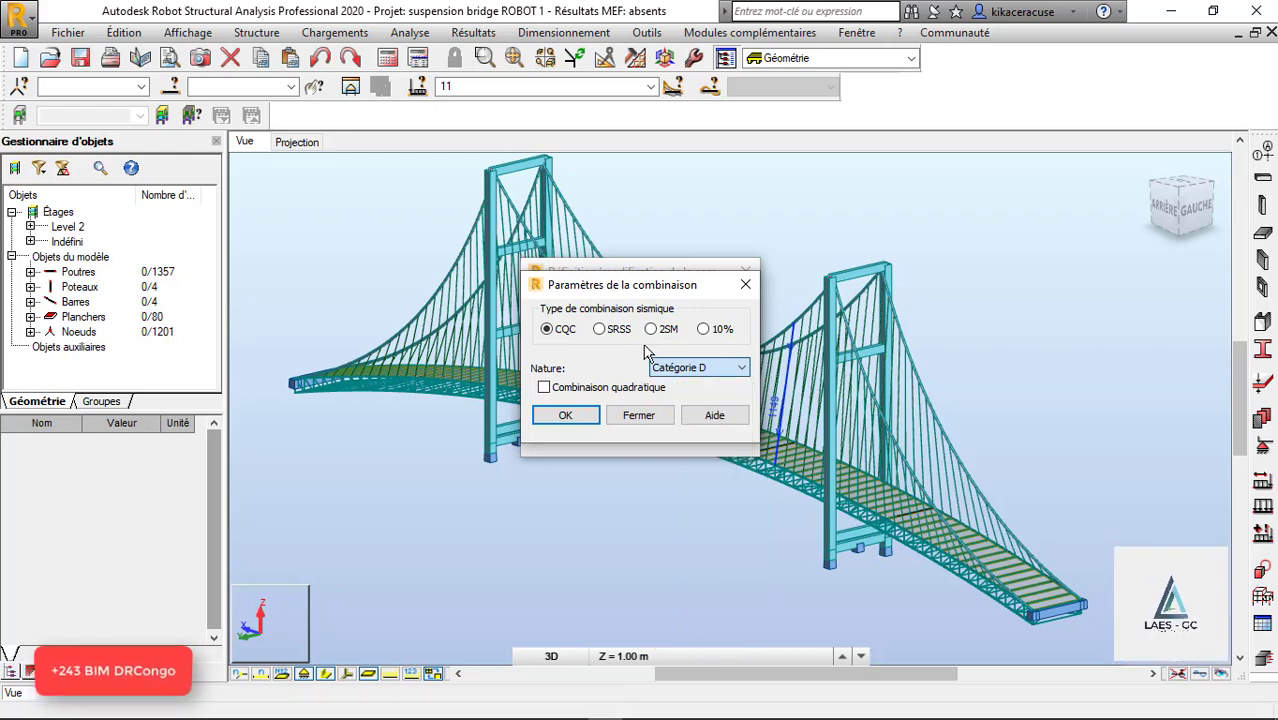
pyautogui.click(590, 416)
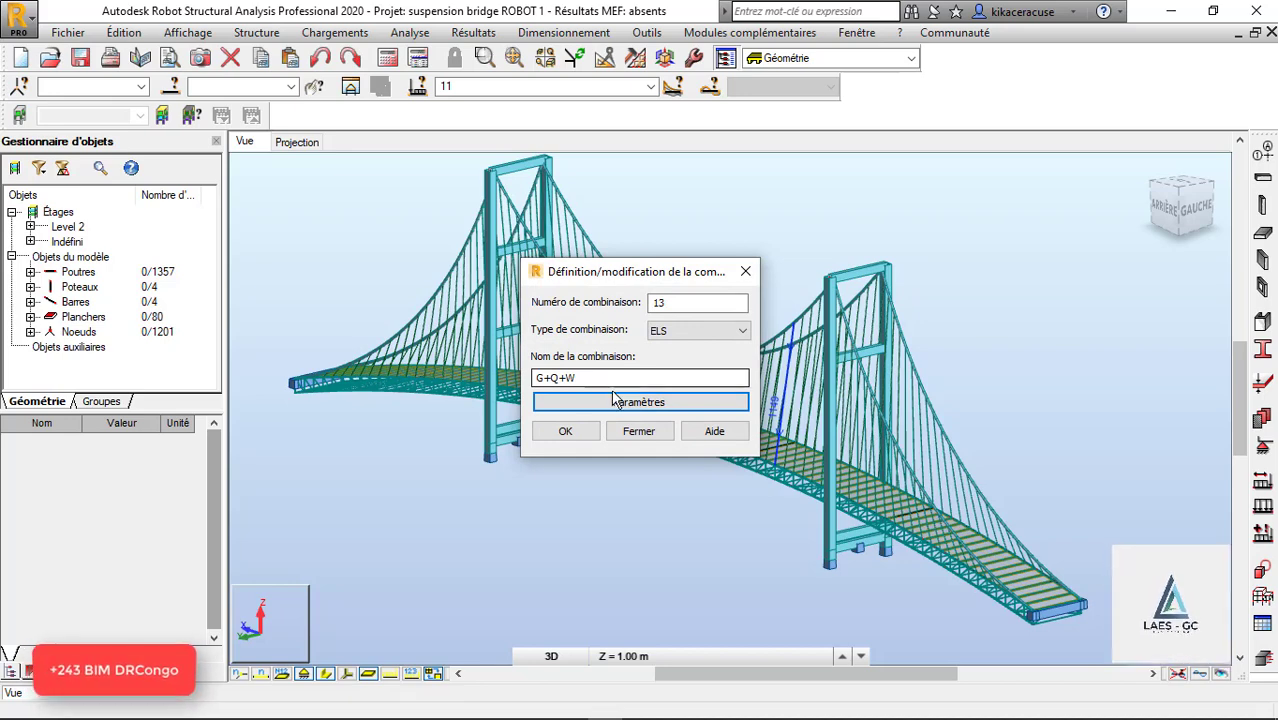
pyautogui.click(579, 429)
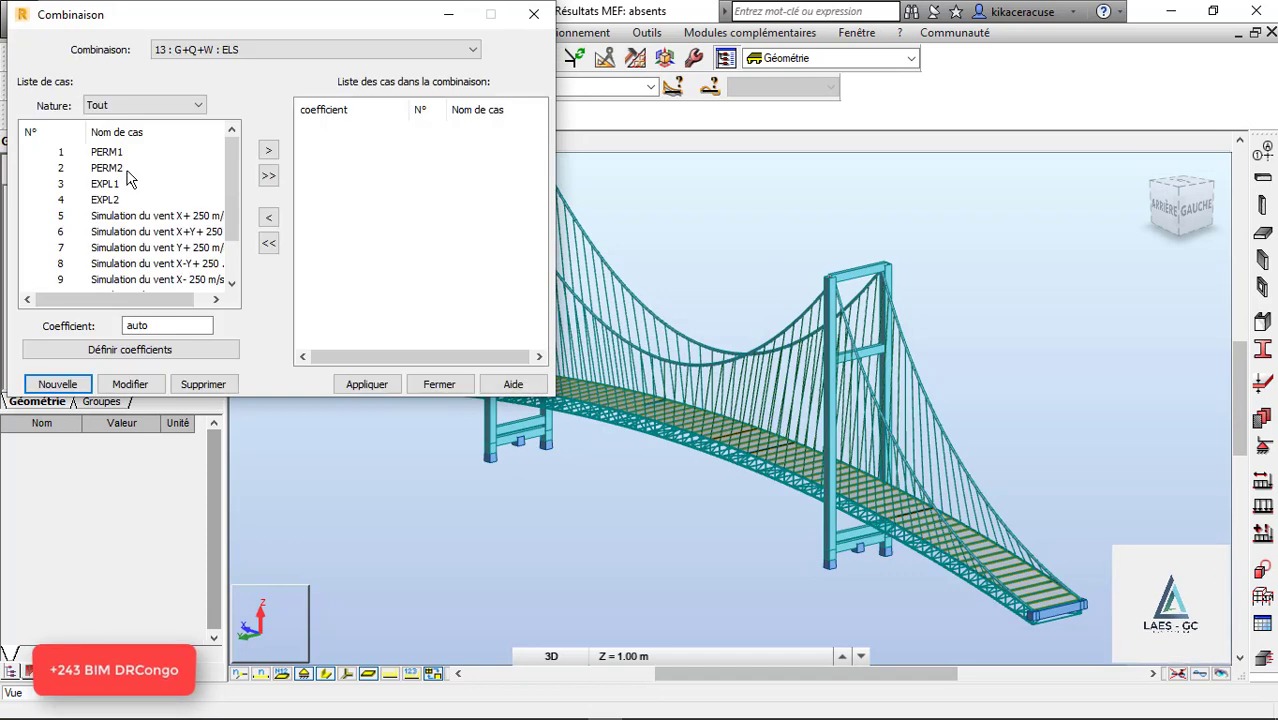
# Step: Add all permanent, live and wind load cases to the G+Q+W combination with automatic coefficients
pyautogui.scroll(-1, 134, 198)
pyautogui.scroll(1, 137, 201)
pyautogui.click(60, 153)
pyautogui.click(268, 177)
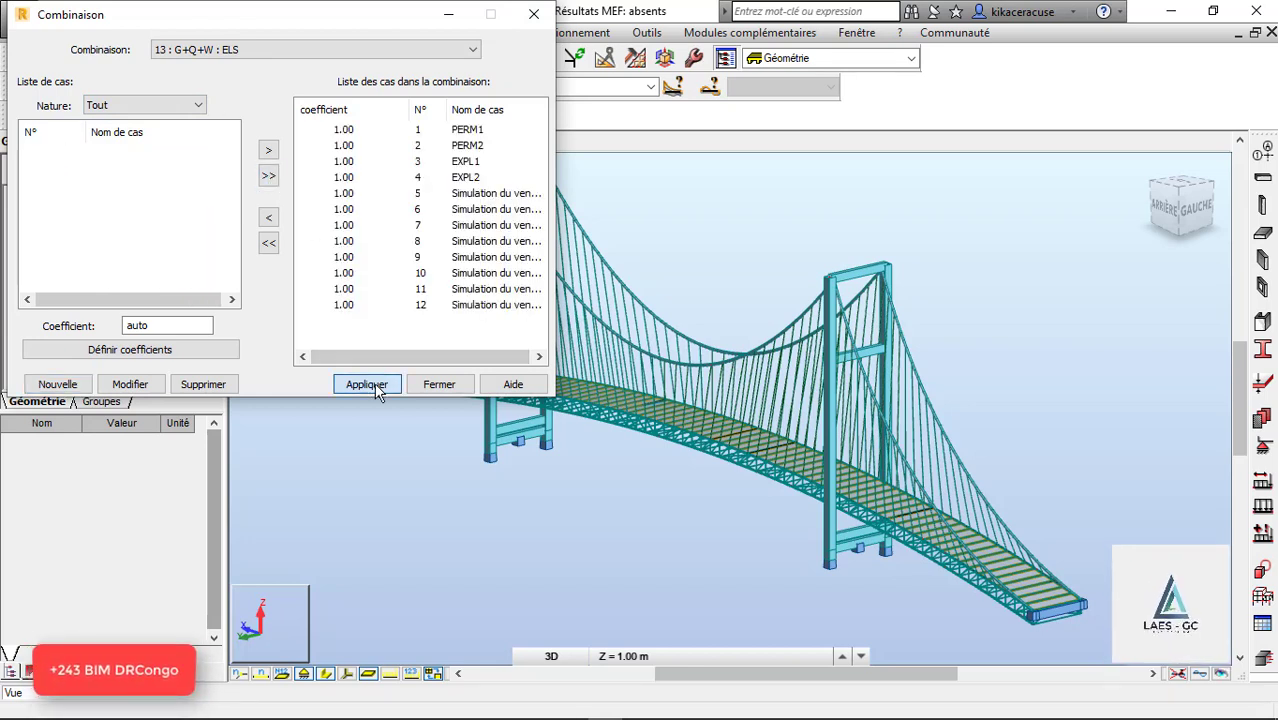
# Step: Create a second combination of type ELU named 1.35G+1.5Q+1.2W with its nature set to Catégorie D
pyautogui.click(60, 386)
pyautogui.moveTo(225, 224); pyautogui.dragTo(143, 225)
pyautogui.write('1.35G+1.5Q+1.2W')
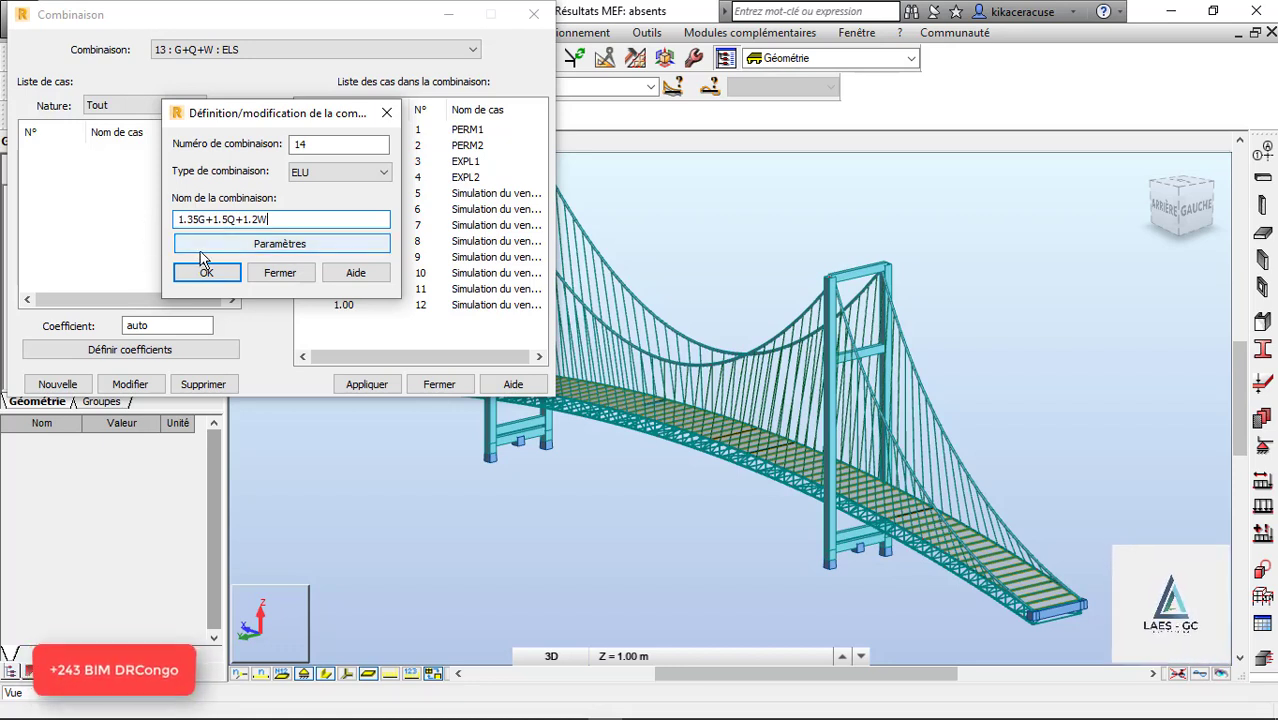
pyautogui.click(288, 250)
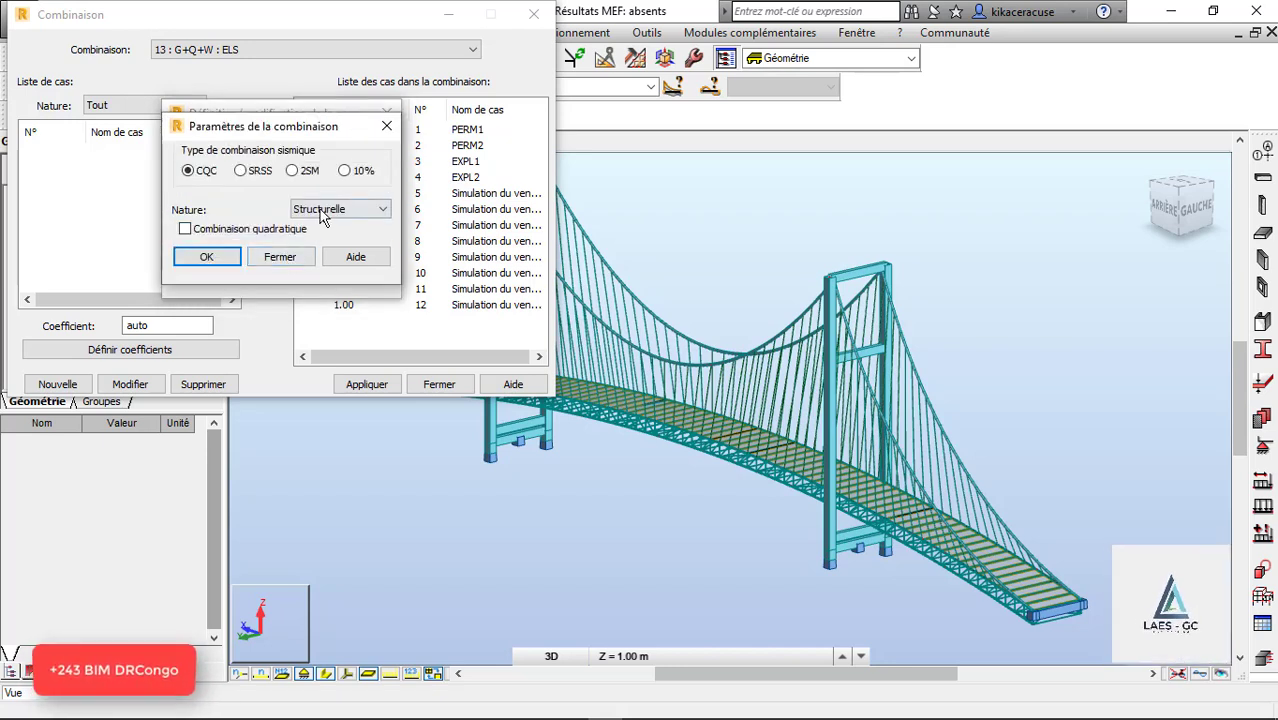
pyautogui.click(330, 209)
pyautogui.click(318, 288)
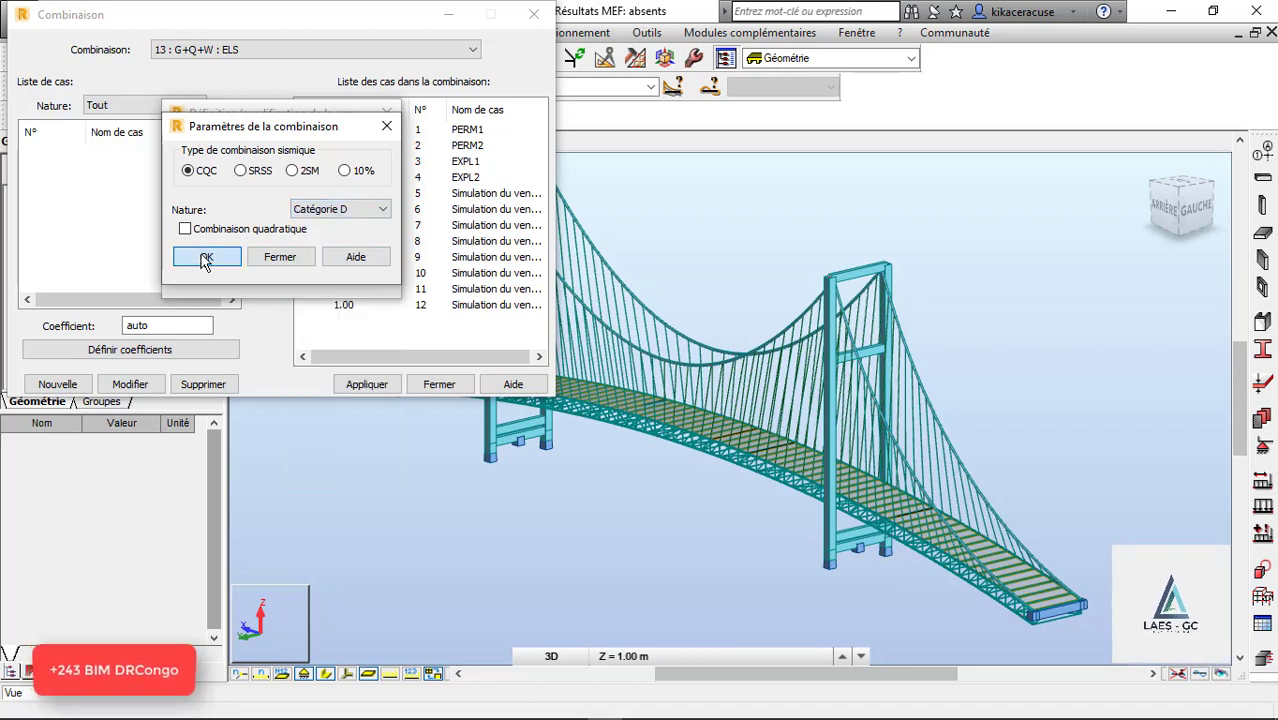
pyautogui.click(206, 257)
pyautogui.click(210, 274)
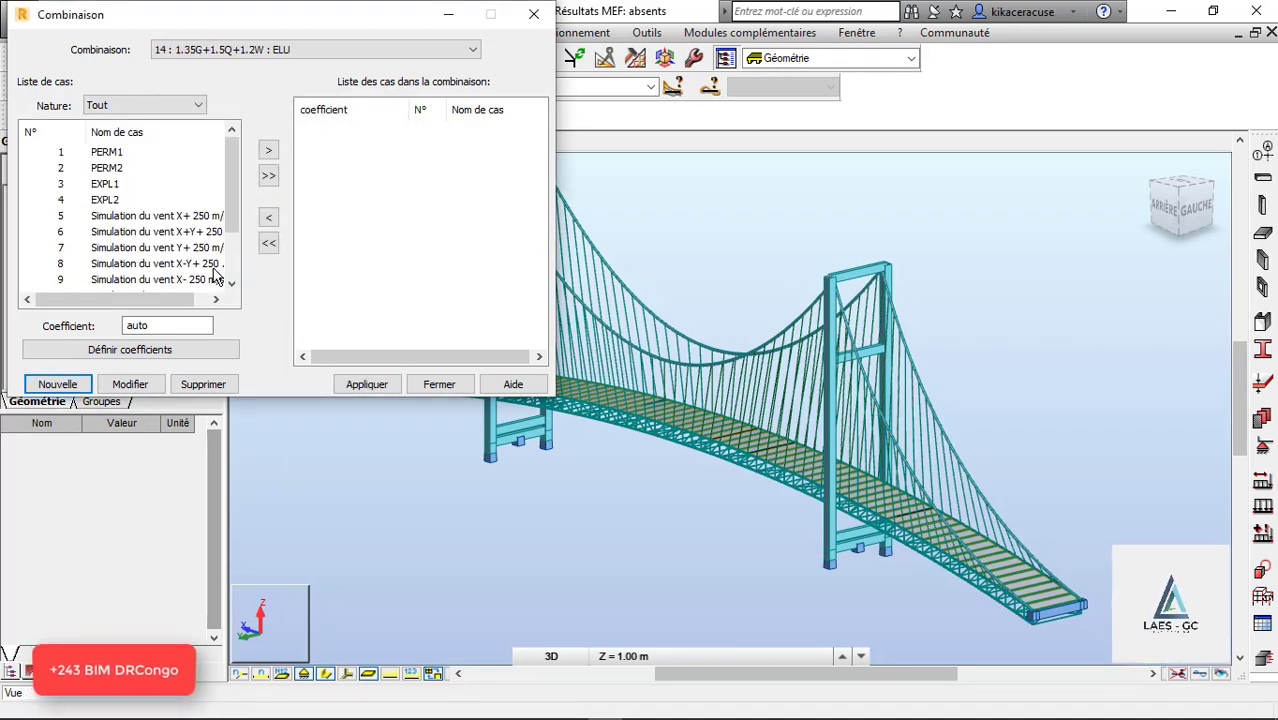
pyautogui.doubleClick(168, 326)
pyautogui.write('1.35G+1.5Q*1.2')
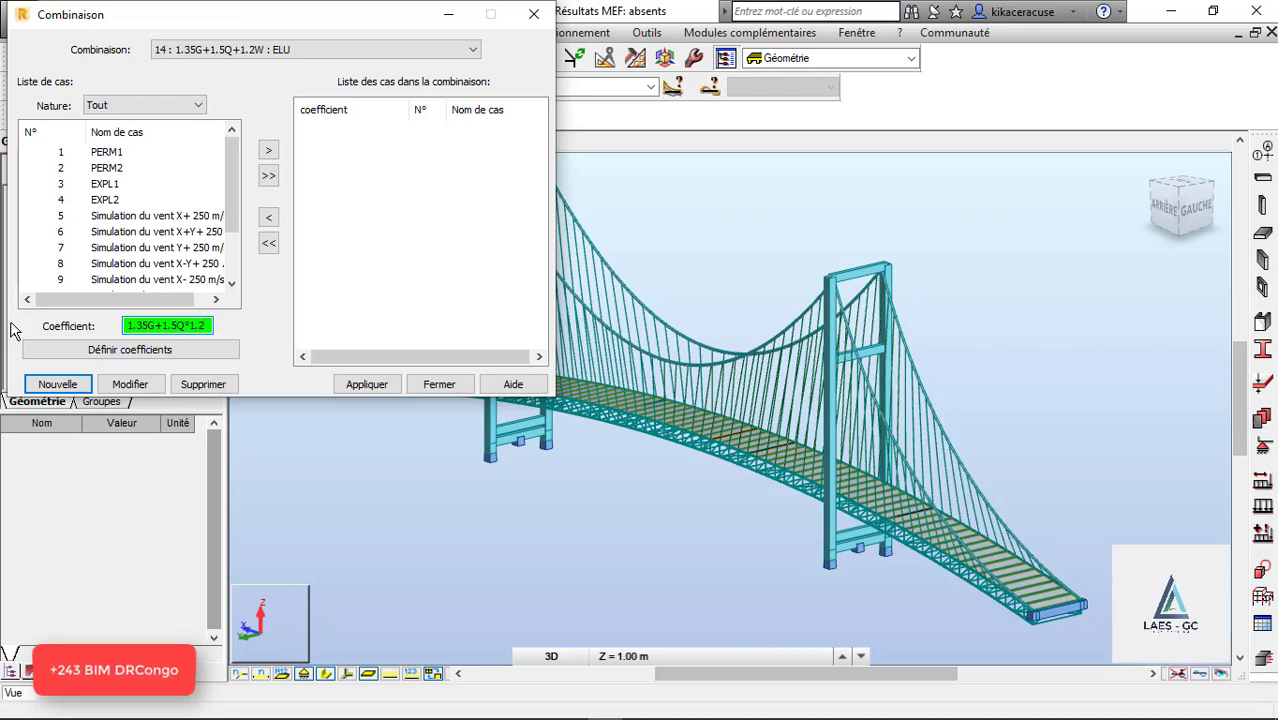
pyautogui.write('W')
# Step: Add load cases PERM1 and PERM2 to the ELU combination with coefficient 1.35, taking the mistakenly added EXPL1 back out
pyautogui.moveTo(212, 323); pyautogui.dragTo(18, 310)
pyautogui.press('BackSpace')
pyautogui.click(61, 153)
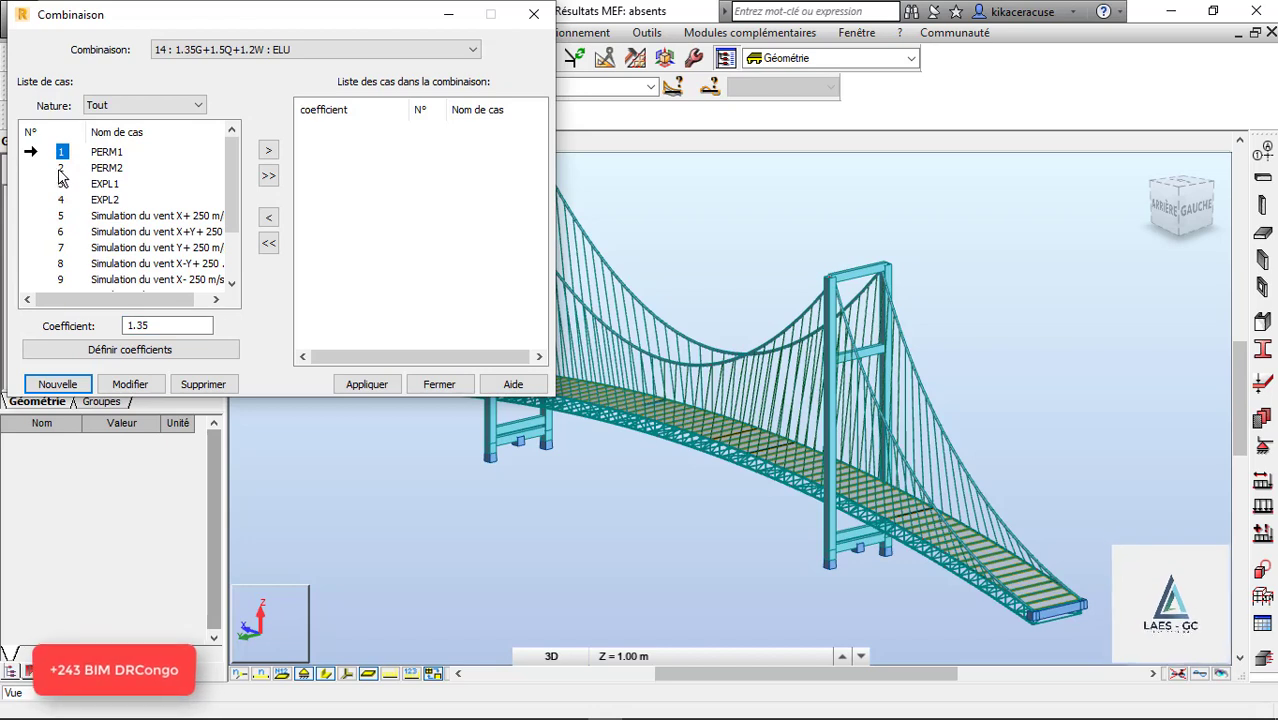
pyautogui.keyDown('ctrl'); pyautogui.click(60, 168); pyautogui.keyUp('ctrl')
pyautogui.keyDown('ctrl'); pyautogui.click(60, 184); pyautogui.keyUp('ctrl')
pyautogui.click(269, 152)
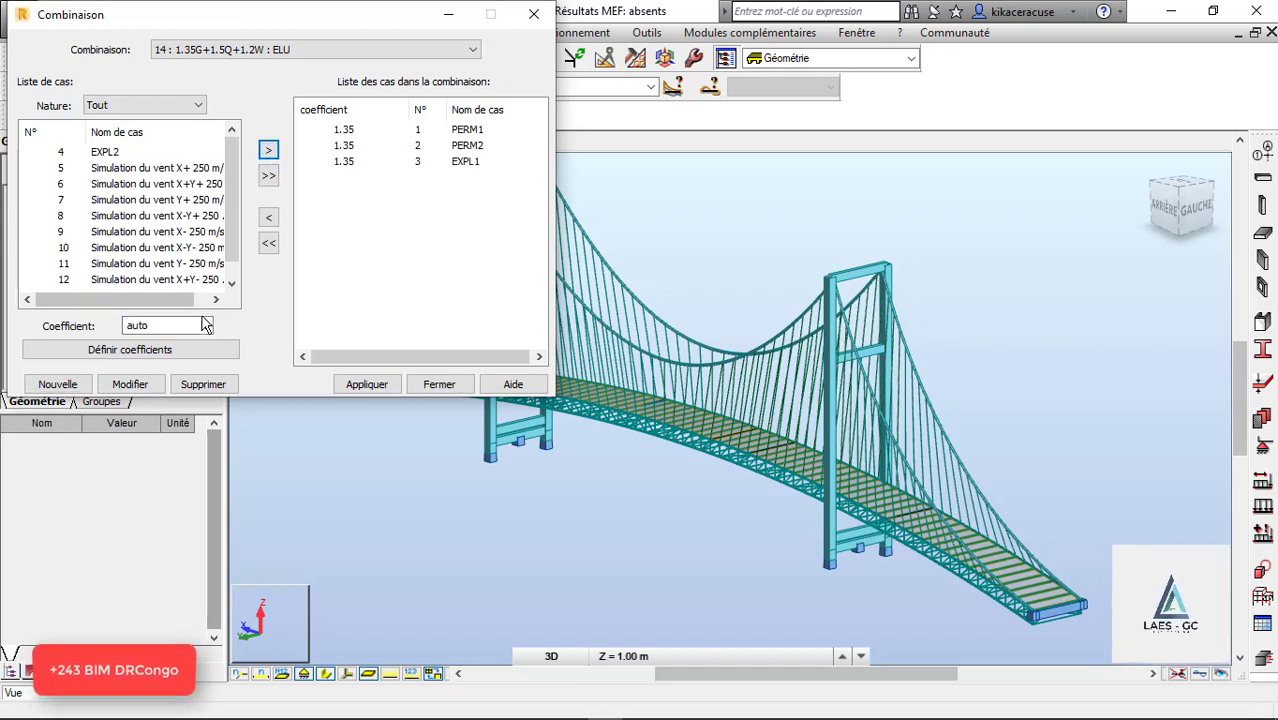
pyautogui.click(343, 162)
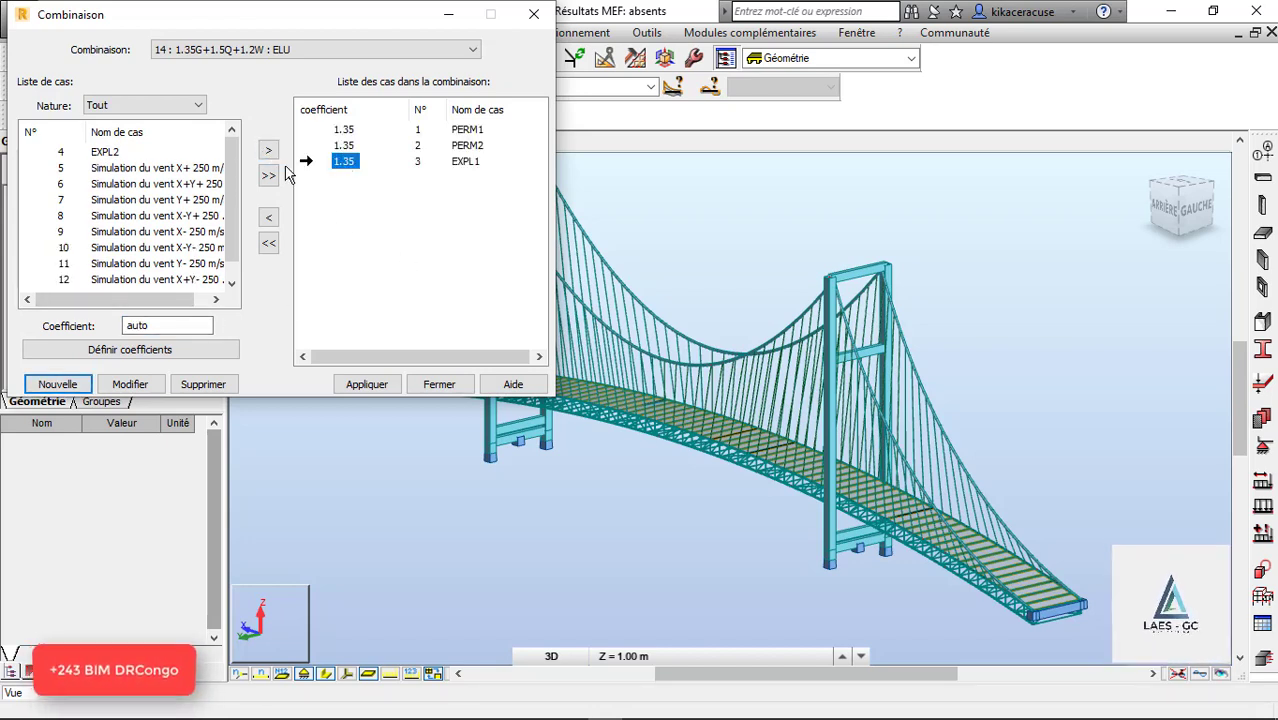
pyautogui.click(268, 217)
# Step: Add load cases EXPL1 and EXPL2 to the ELU combination with coefficient 1.5
pyautogui.click(168, 322)
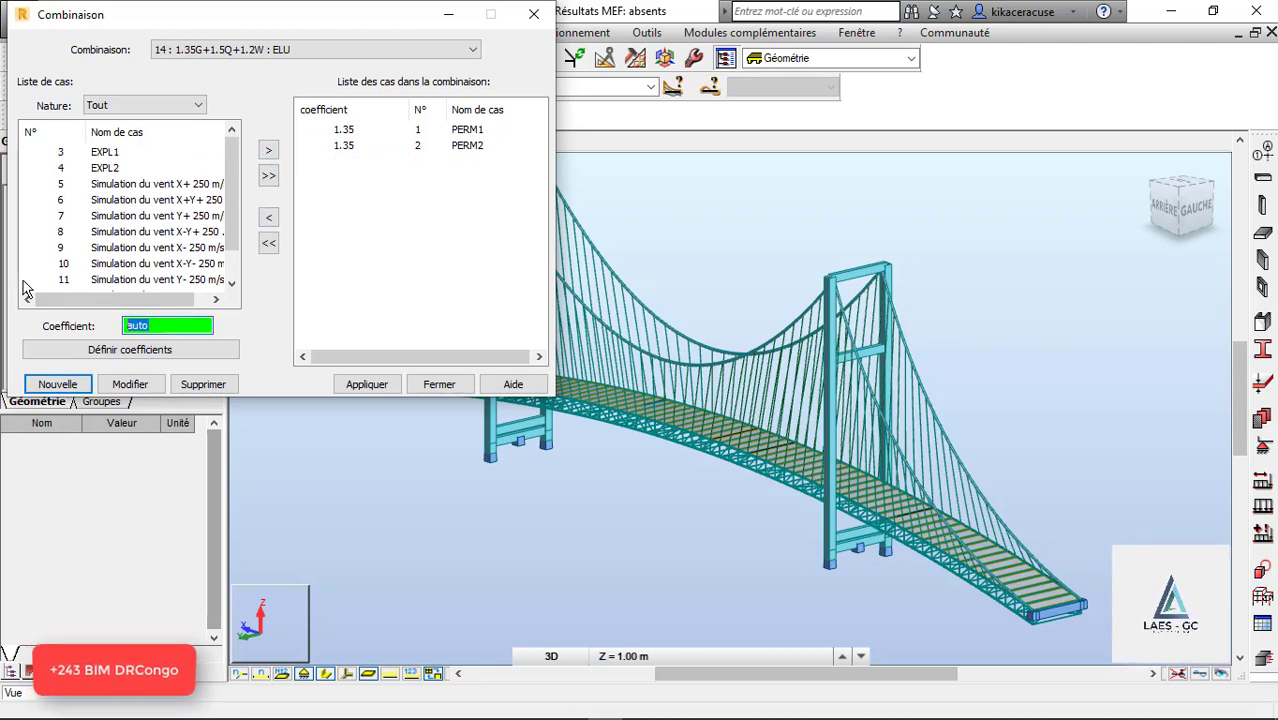
pyautogui.write('1.5')
pyautogui.click(60, 152)
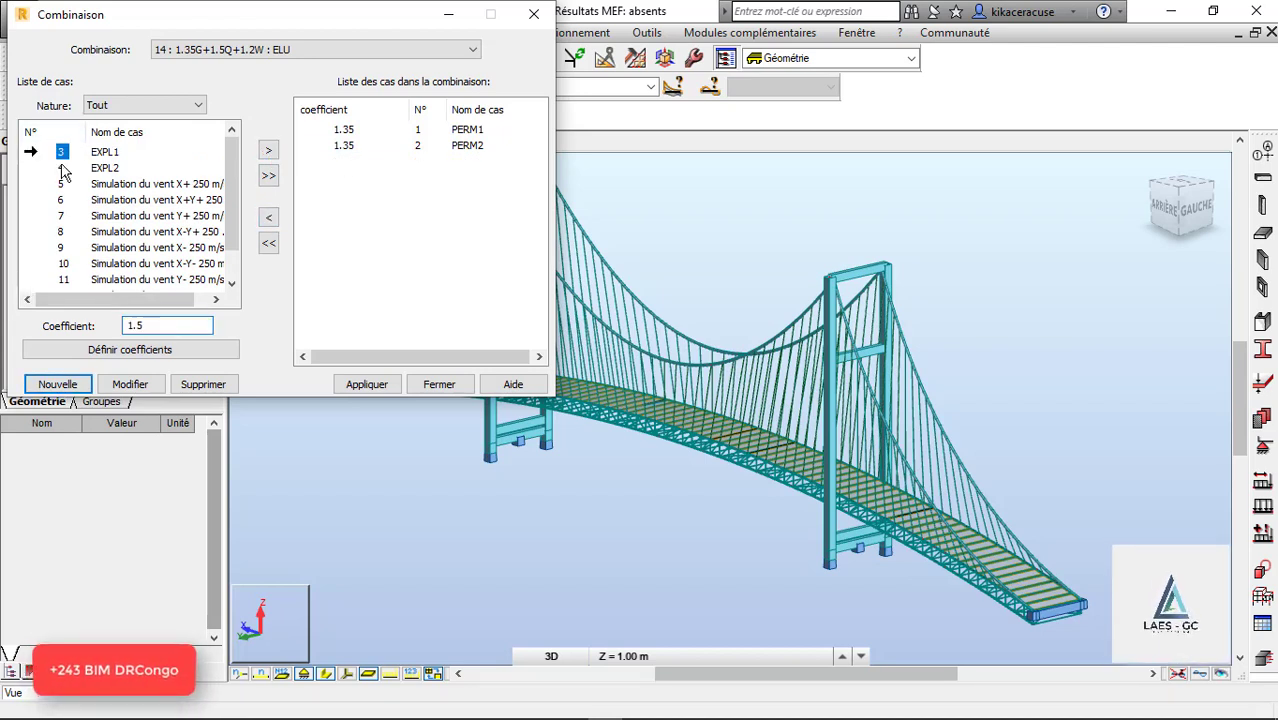
pyautogui.keyDown('ctrl'); pyautogui.click(60, 168); pyautogui.keyUp('ctrl')
pyautogui.click(268, 150)
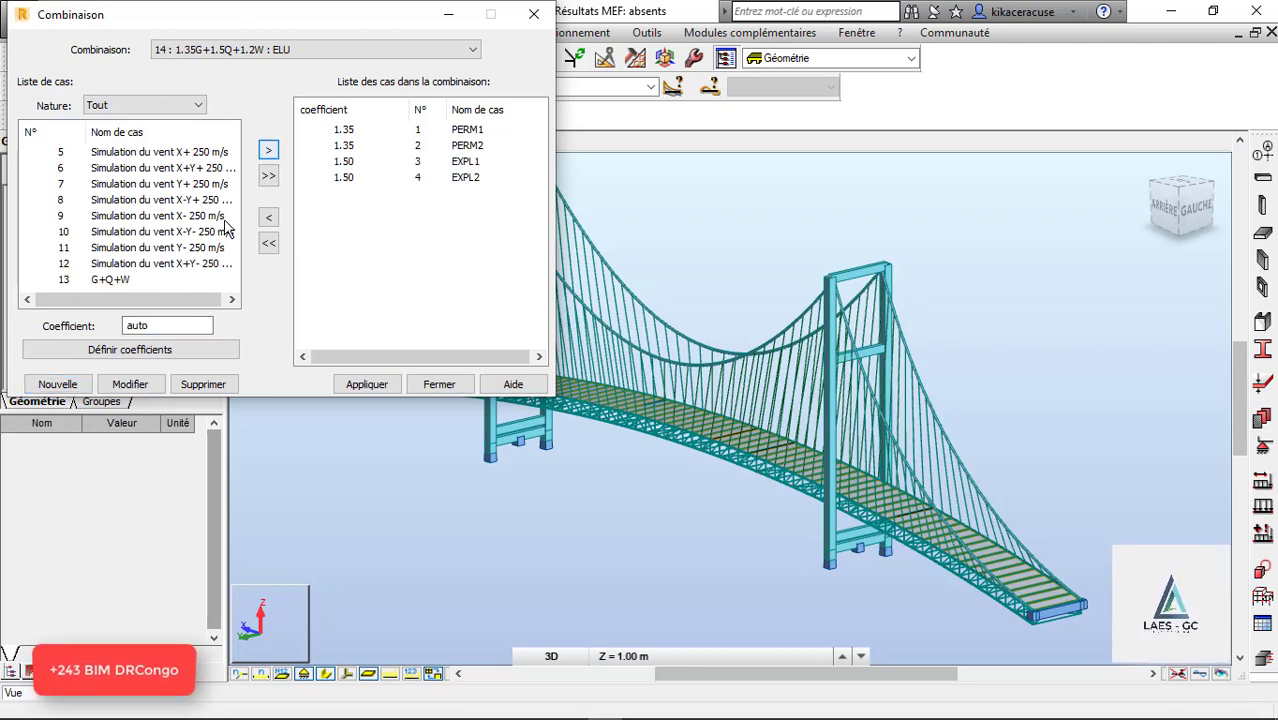
# Step: Add the eight wind simulation cases, 5 to 12, with coefficient 1.2 and apply the ELU combination
pyautogui.click(160, 328)
pyautogui.write('1.2')
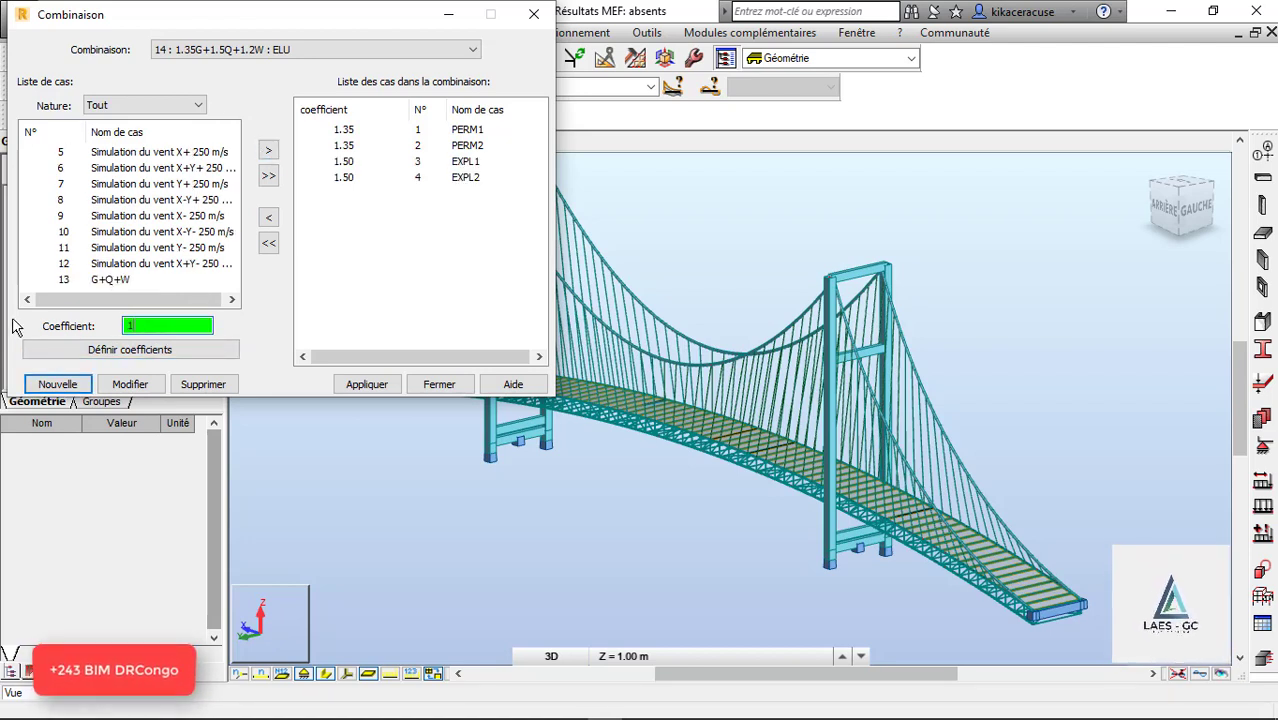
pyautogui.click(58, 156)
pyautogui.moveTo(58, 178); pyautogui.dragTo(67, 266)
pyautogui.click(268, 150)
pyautogui.click(366, 388)
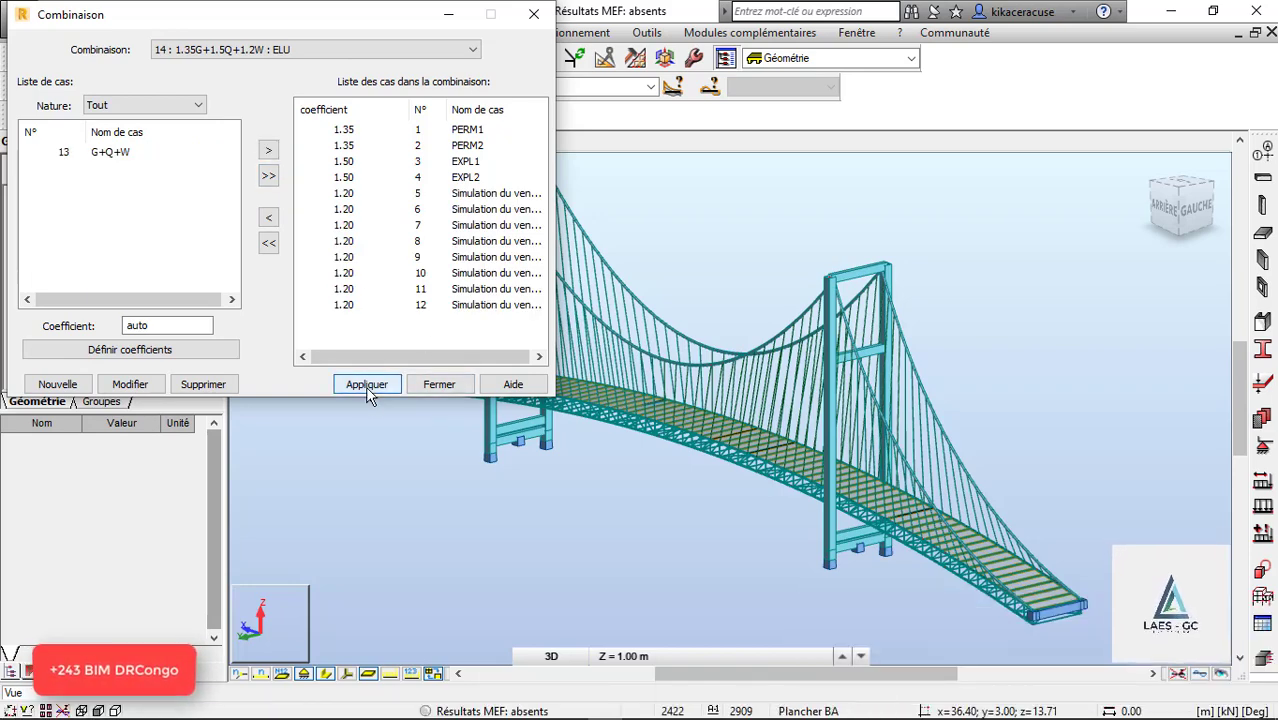
# Step: Close the load combination definition and verify the bridge structure for modelling errors
pyautogui.click(437, 385)
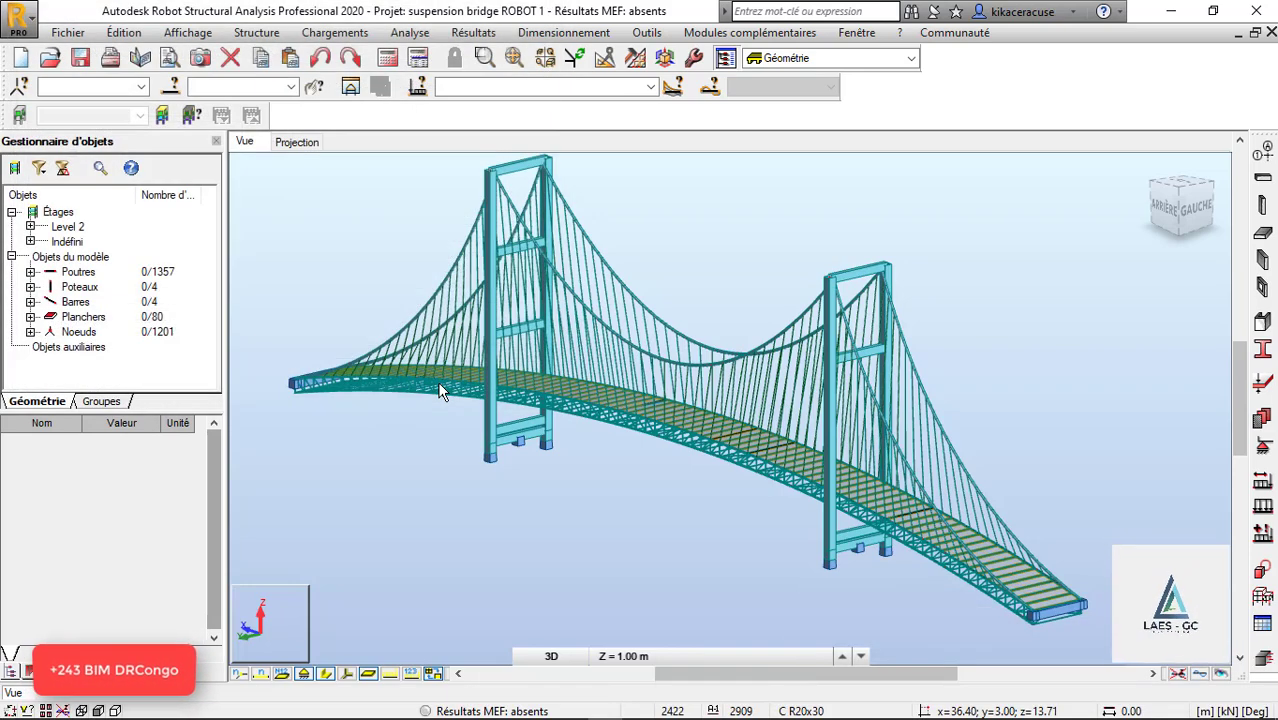
pyautogui.scroll(-2, 762, 340)
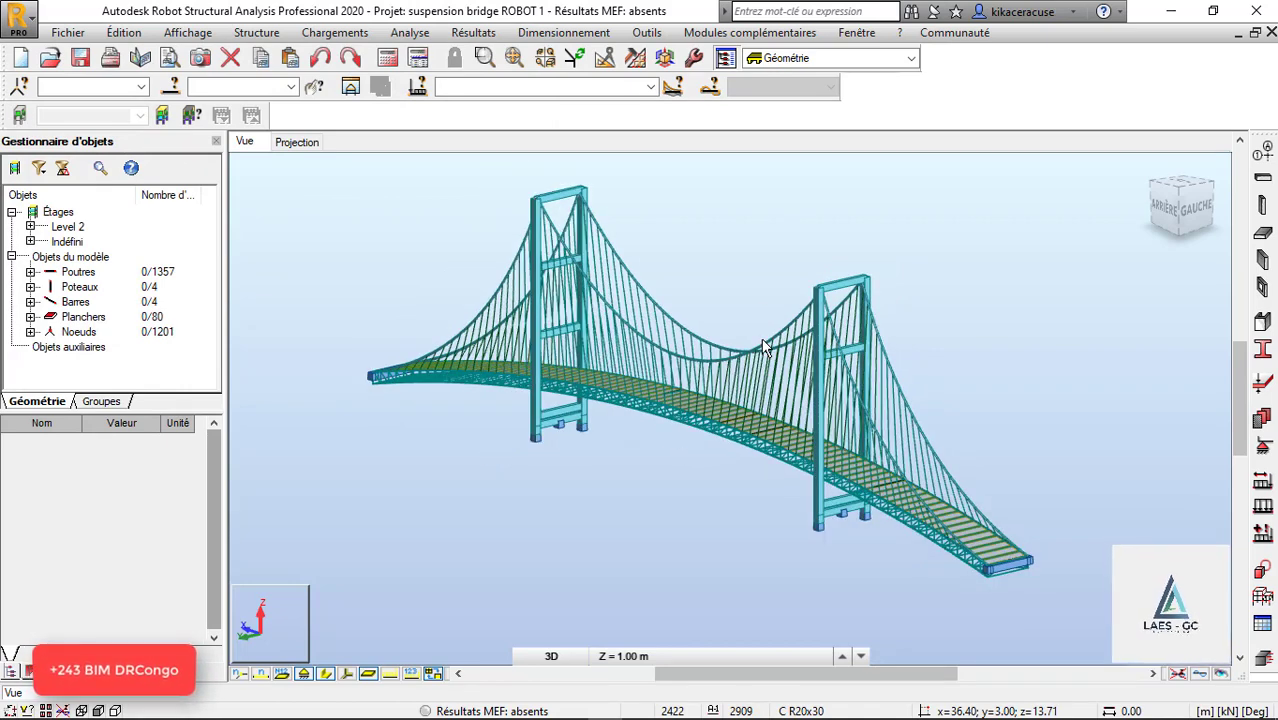
pyautogui.scroll(2, 762, 340)
pyautogui.rightClick(762, 266)
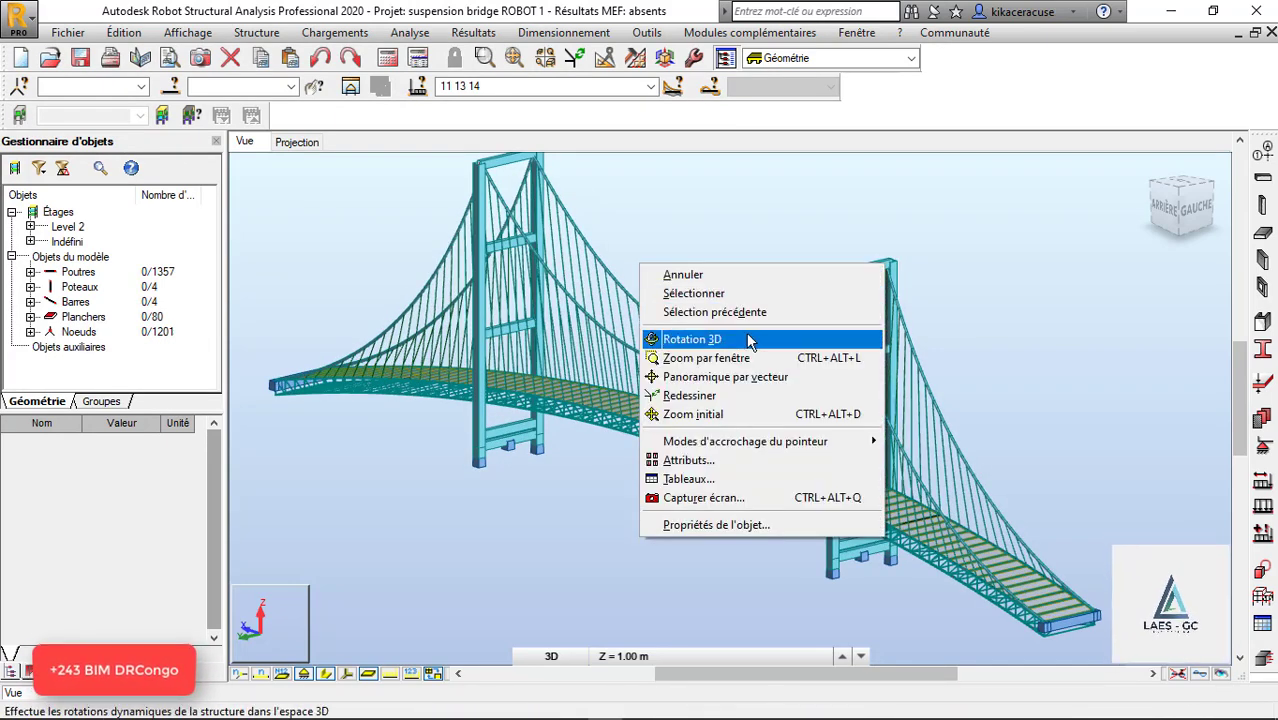
pyautogui.click(700, 339)
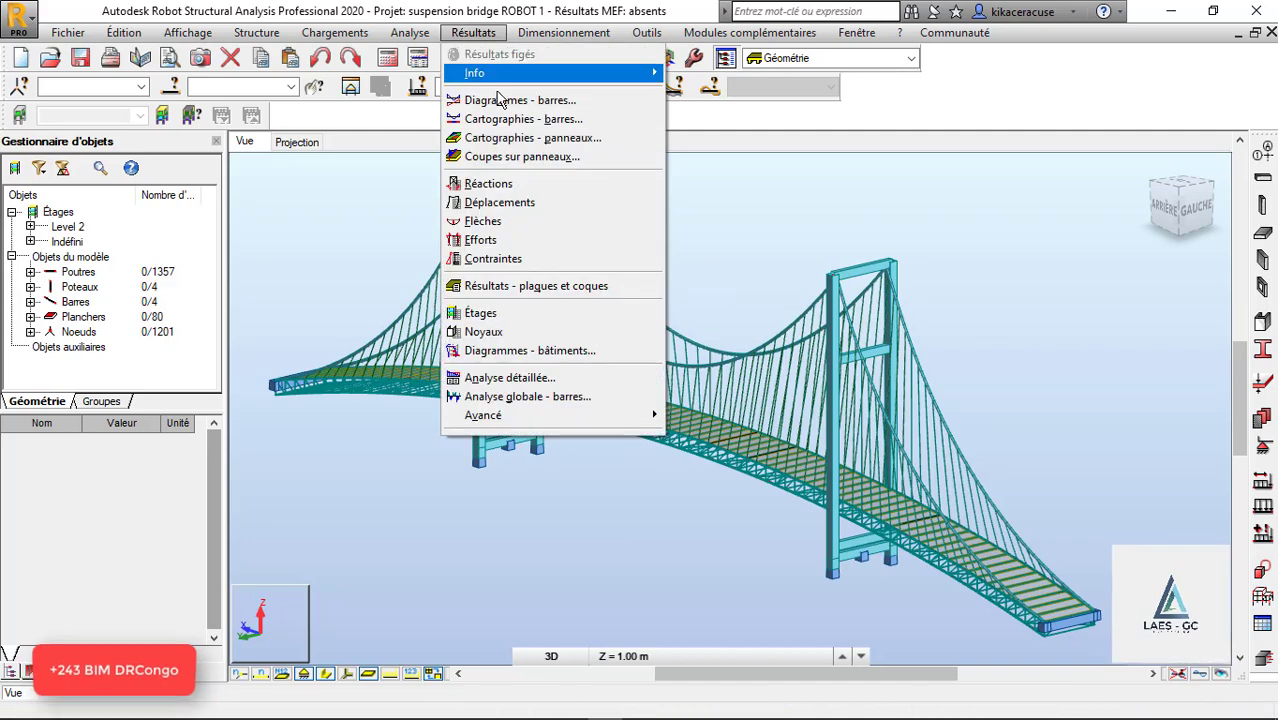
pyautogui.moveTo(407, 28)
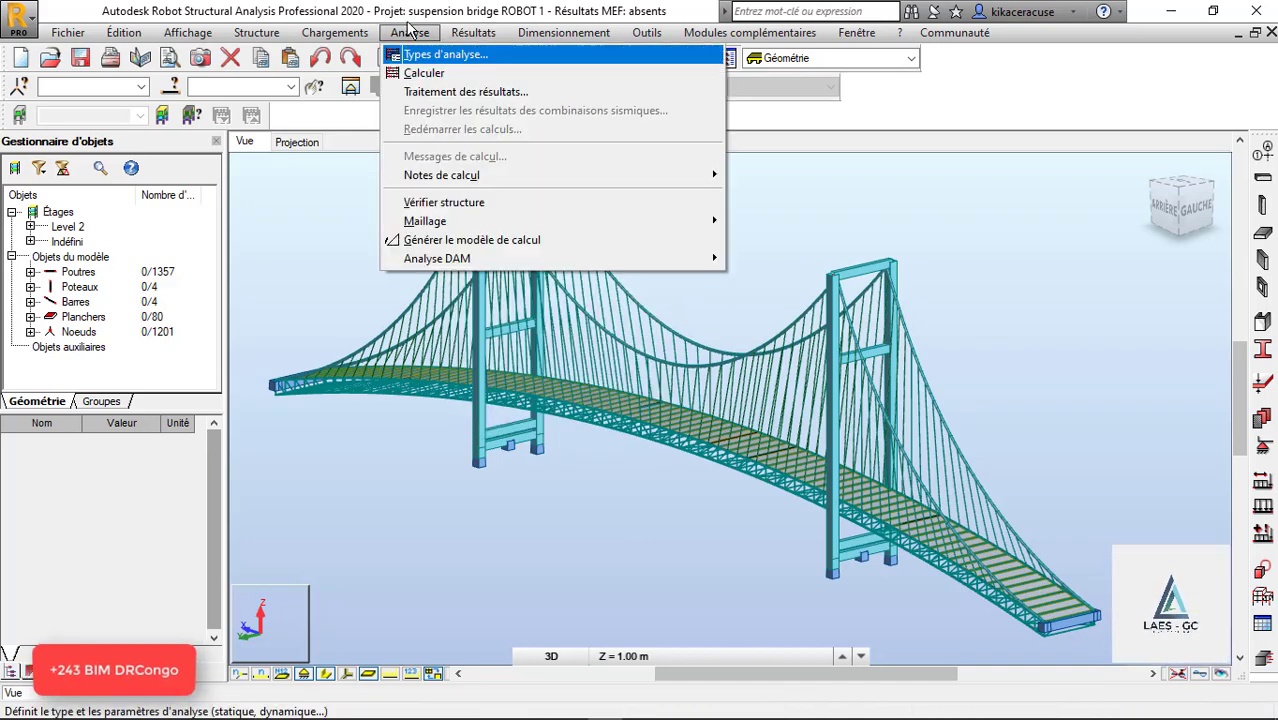
pyautogui.click(441, 207)
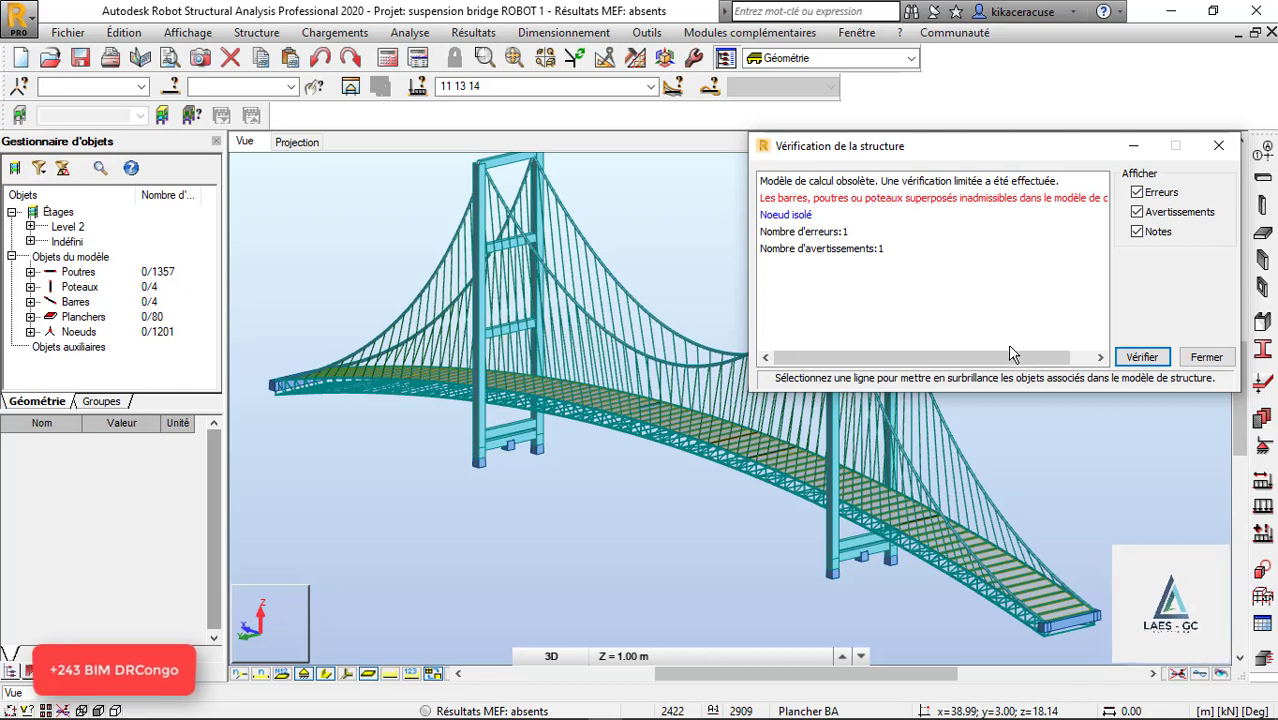
# Step: Isolate the beams flagged as inadmissibly superposed by the structure verification and delete them from the model
pyautogui.moveTo(1012, 354); pyautogui.dragTo(1036, 360)
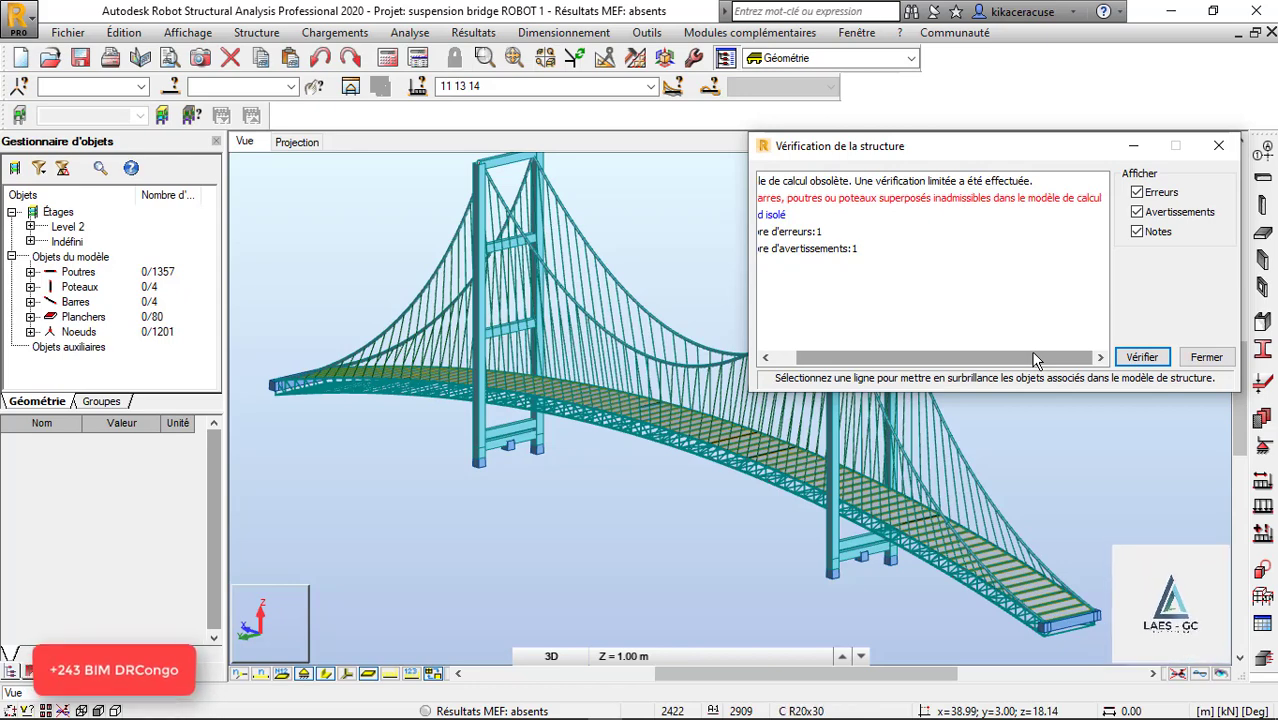
pyautogui.click(935, 200)
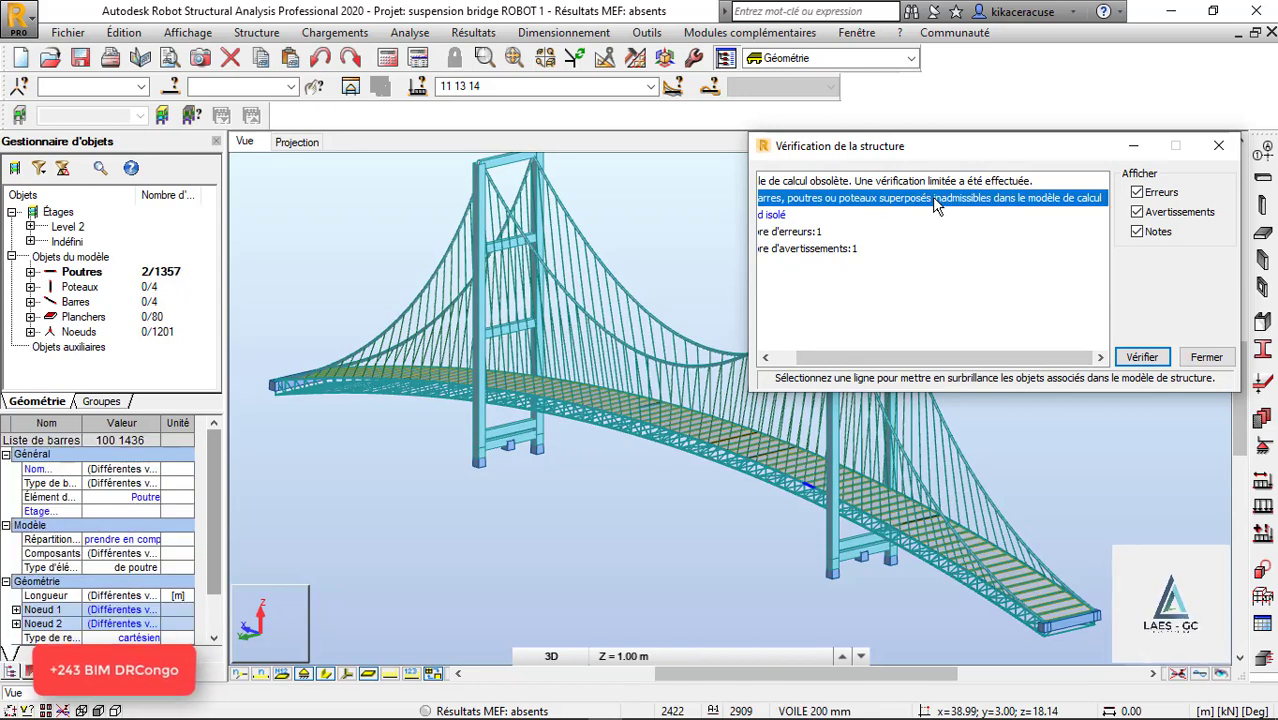
pyautogui.click(355, 93)
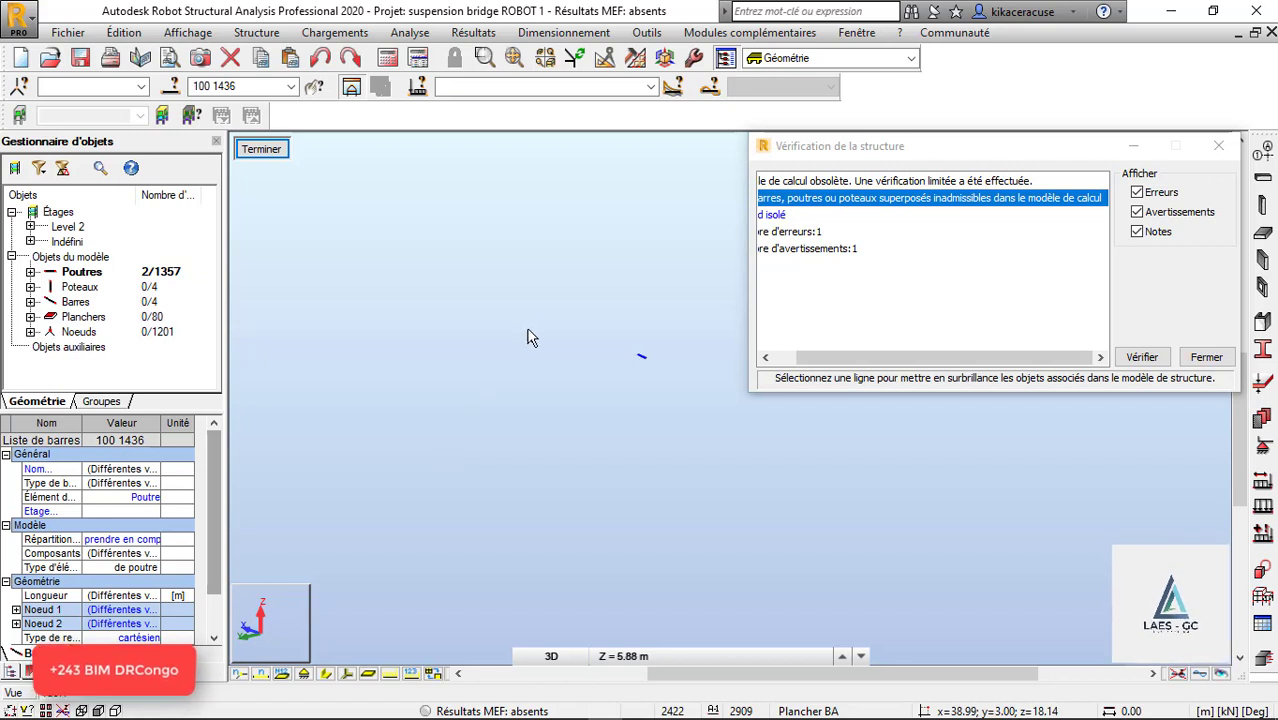
pyautogui.press('Delete')
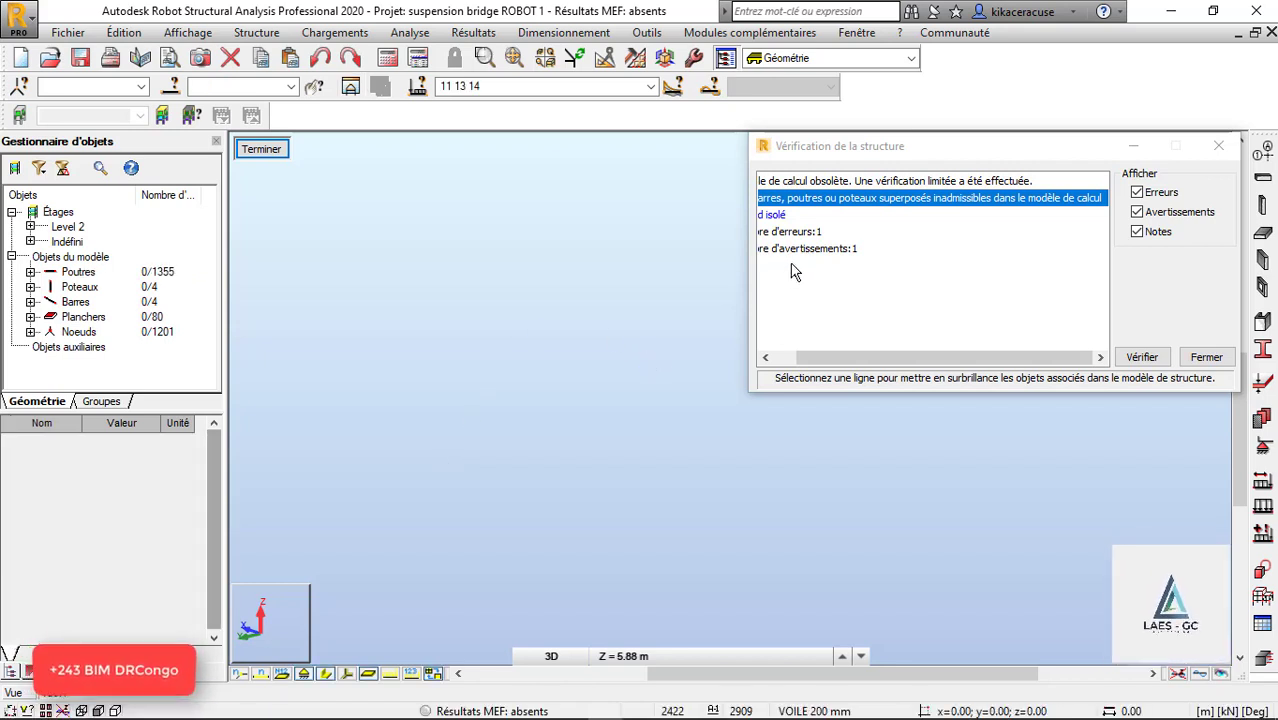
pyautogui.click(264, 150)
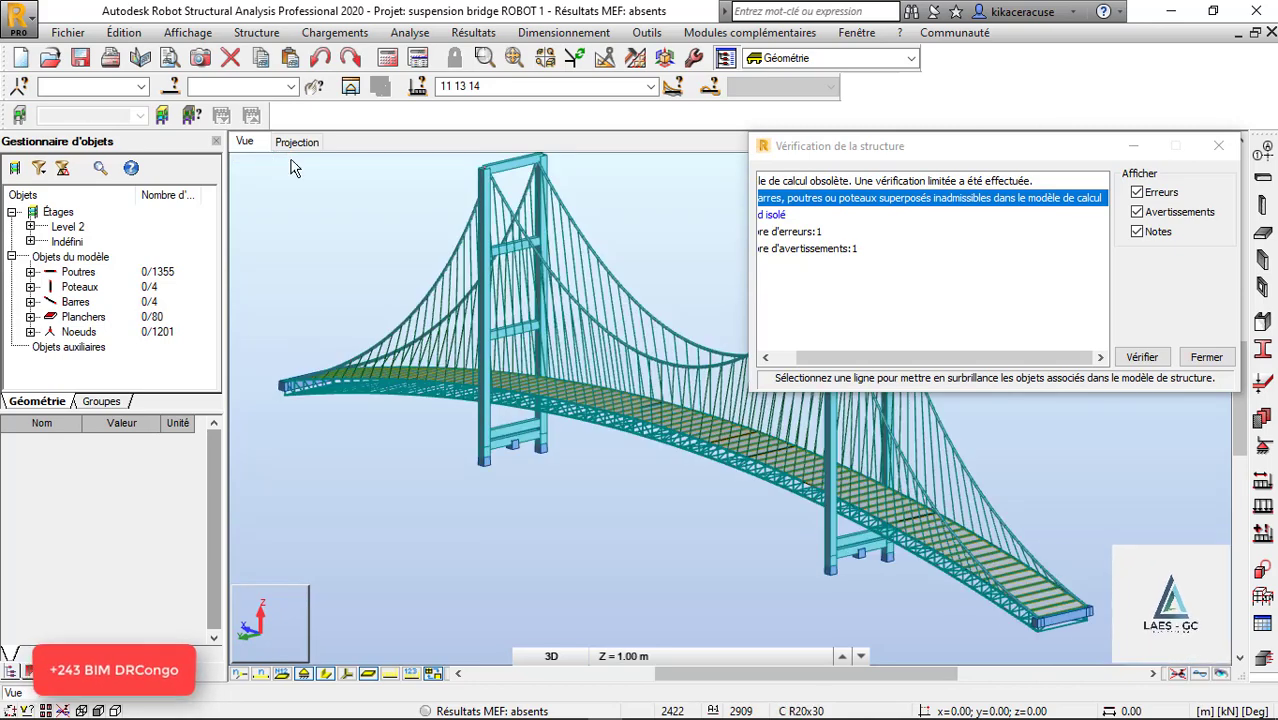
# Step: Isolate and delete the nodes flagged as isolated, close the verification results and restore the full bridge view
pyautogui.click(782, 218)
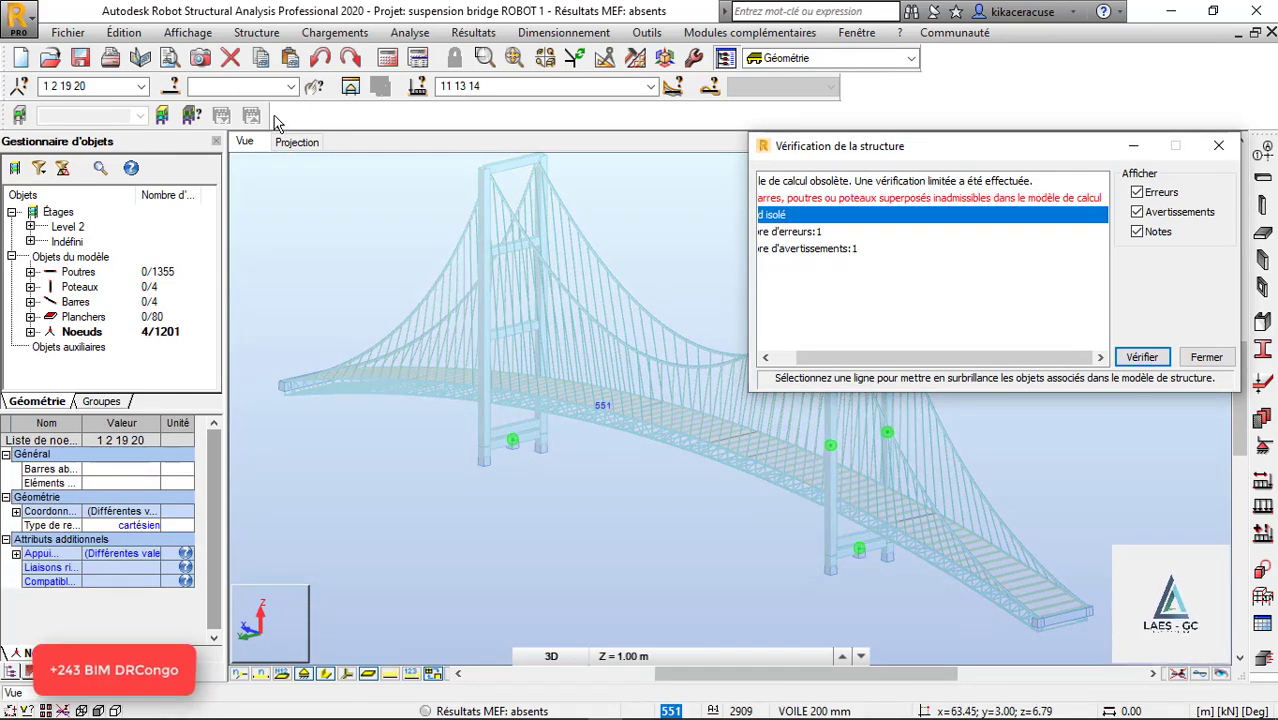
pyautogui.click(353, 85)
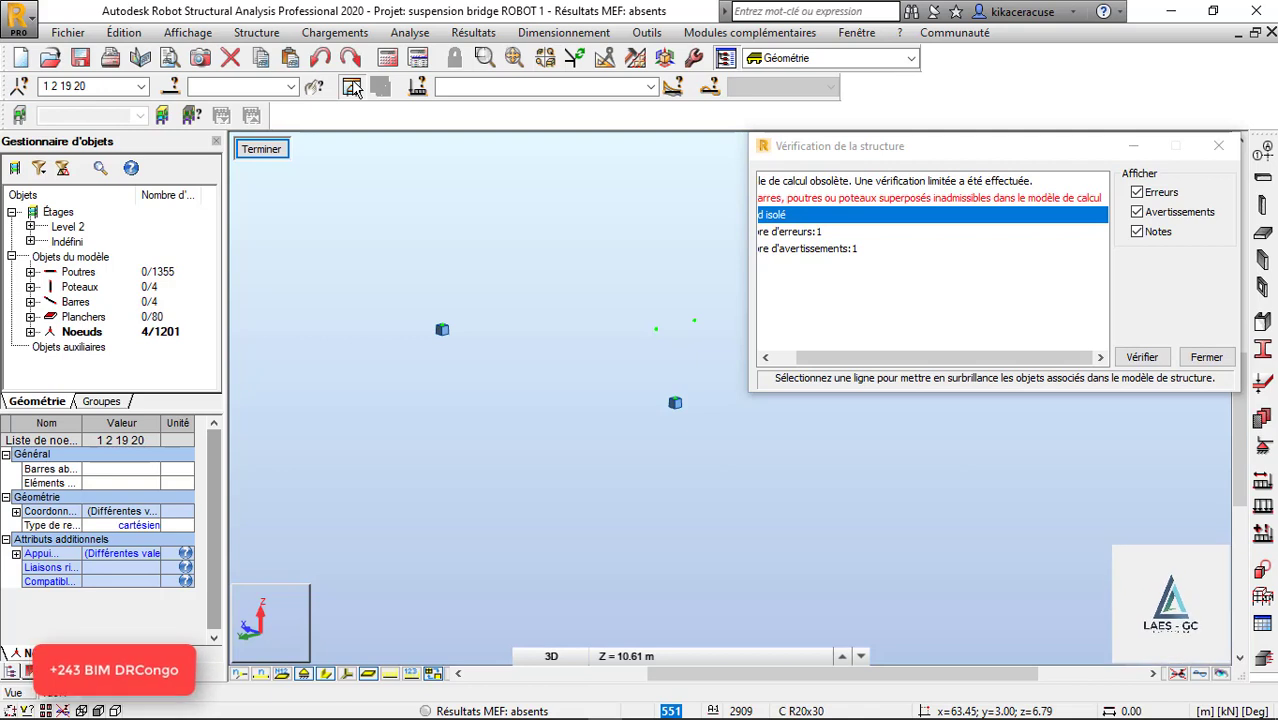
pyautogui.click(496, 312)
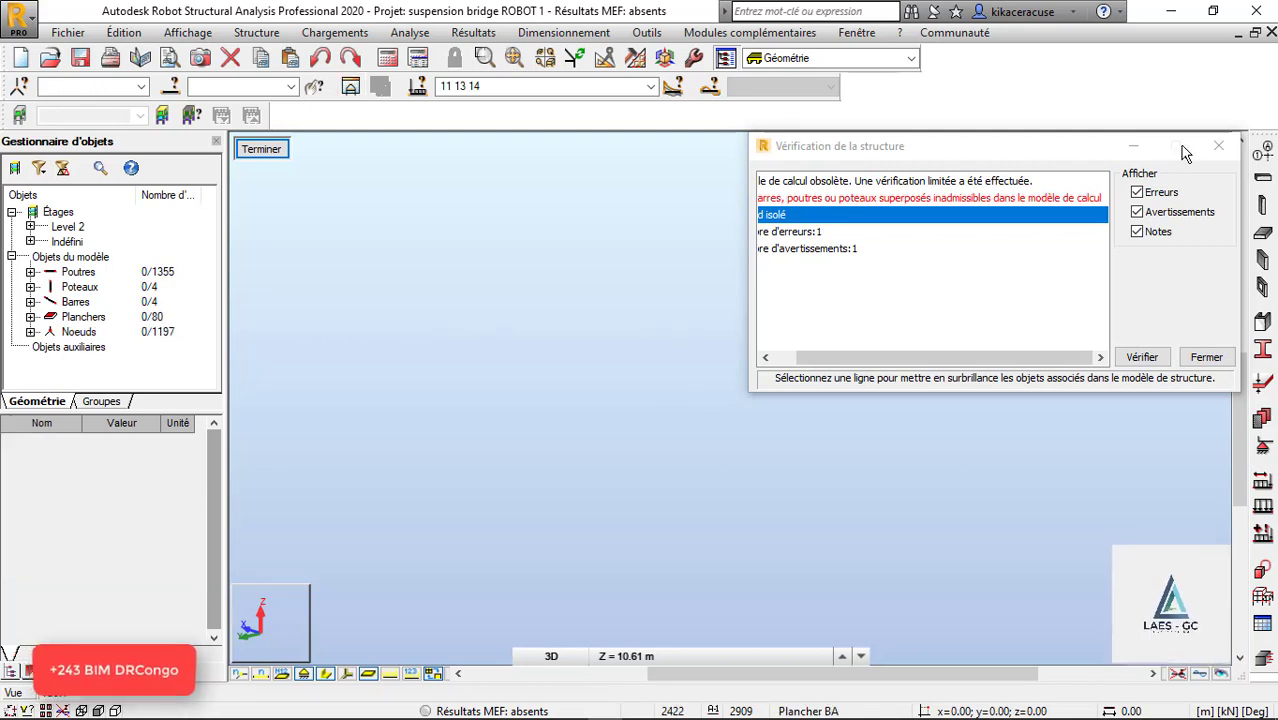
pyautogui.click(1217, 149)
pyautogui.click(263, 149)
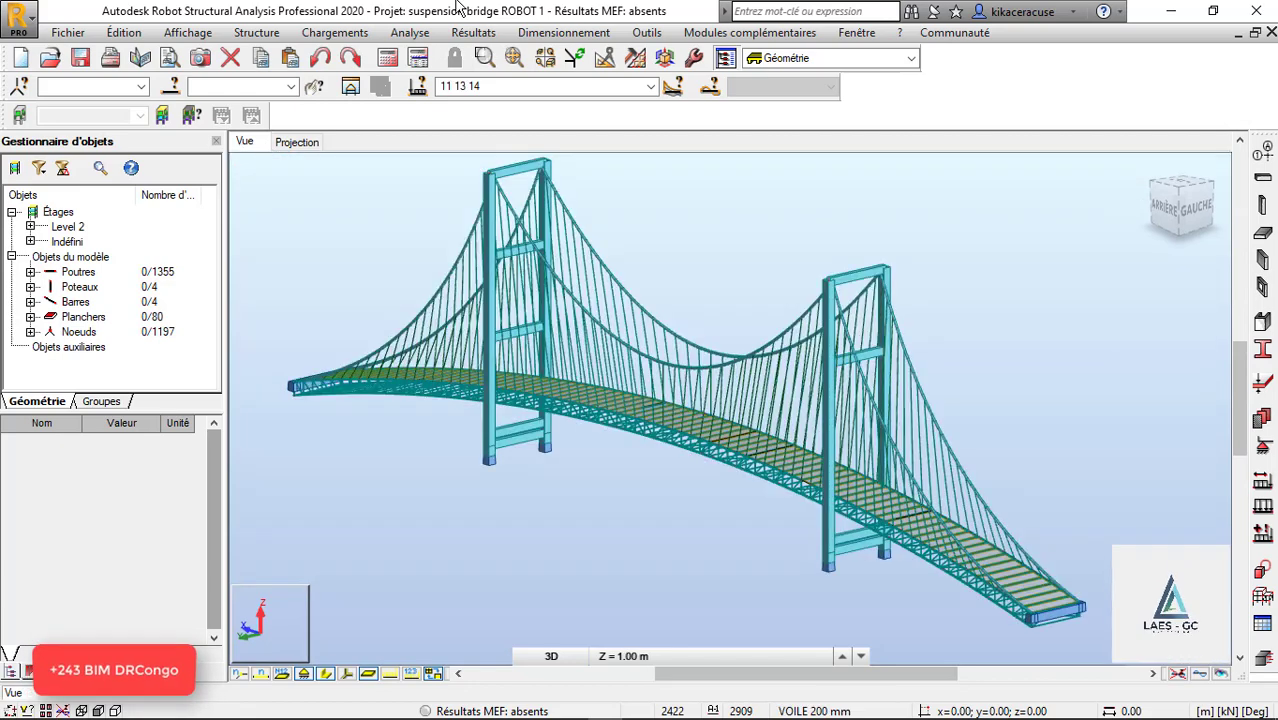
# Step: Verify the structure again, delete the remaining isolated node flagged near the deck and restore the full model view
pyautogui.click(472, 33)
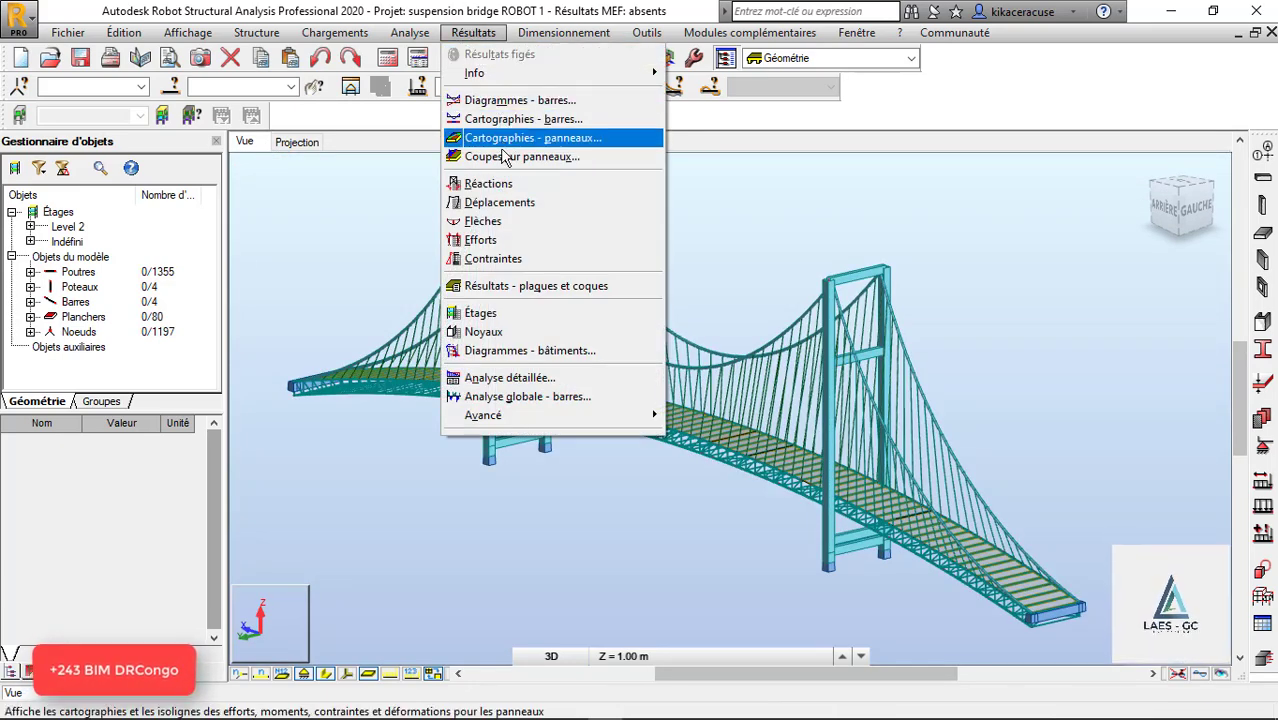
pyautogui.moveTo(409, 35)
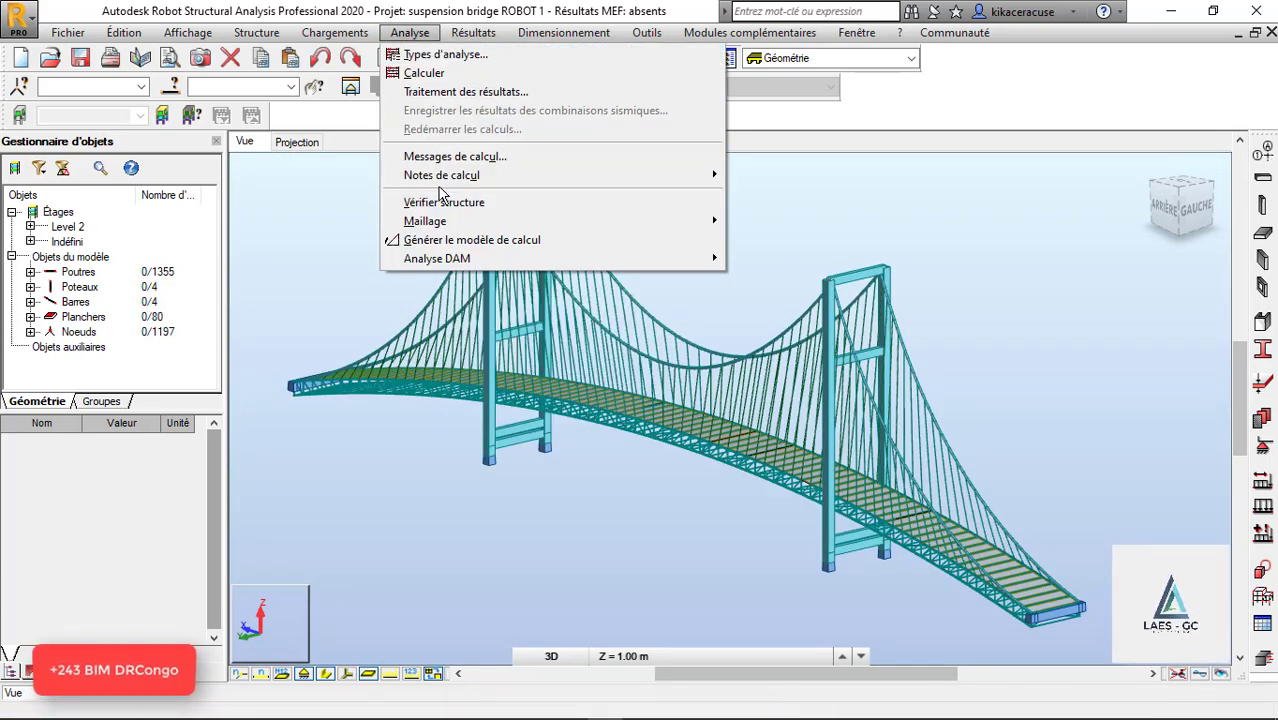
pyautogui.click(473, 212)
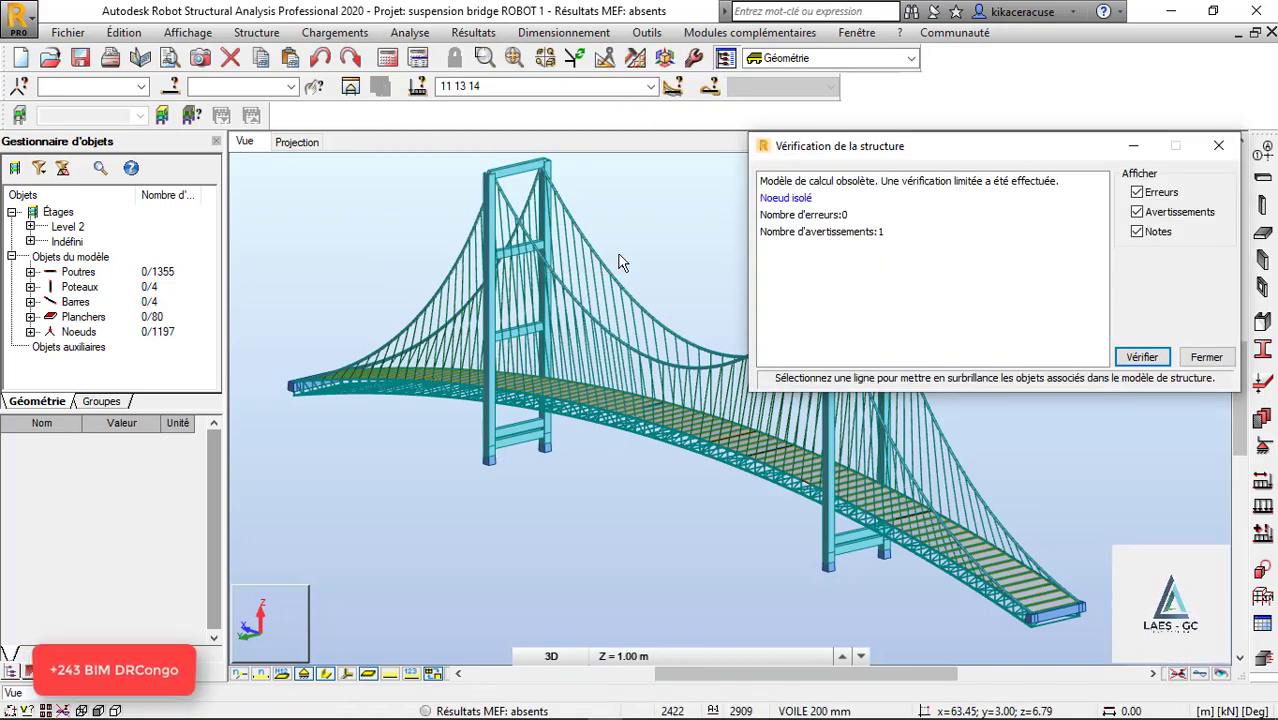
pyautogui.click(799, 204)
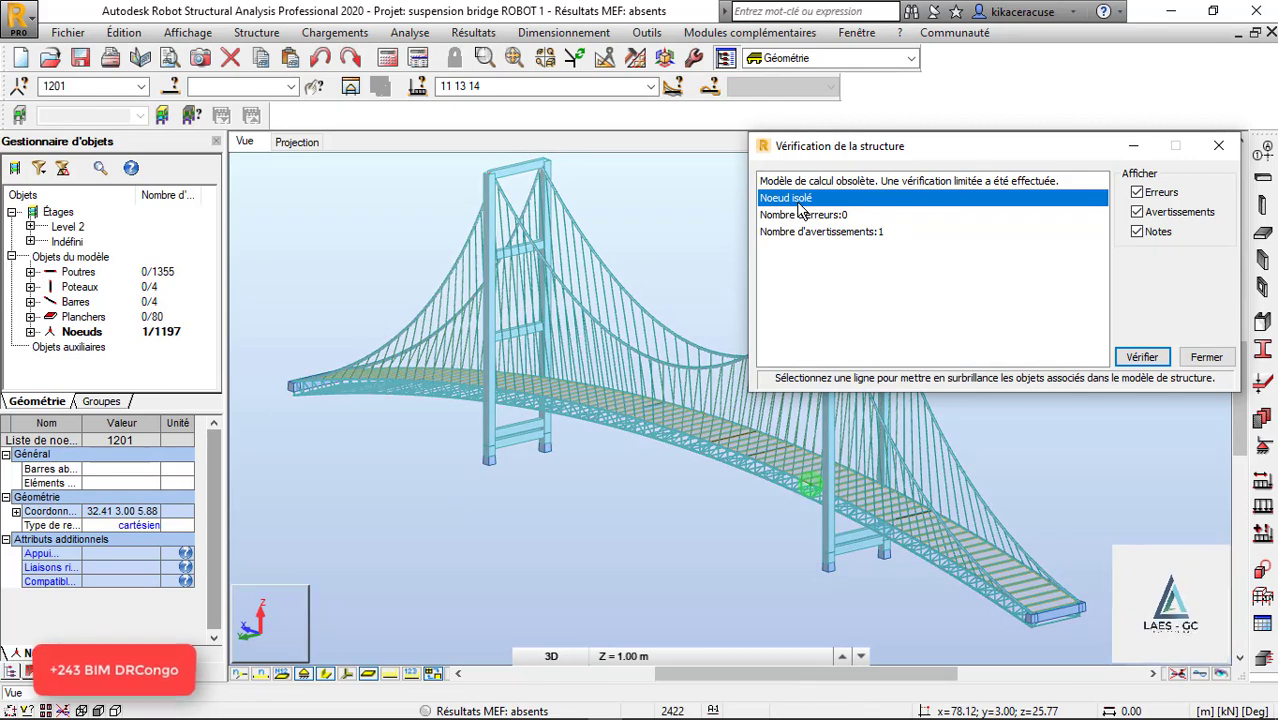
pyautogui.click(351, 88)
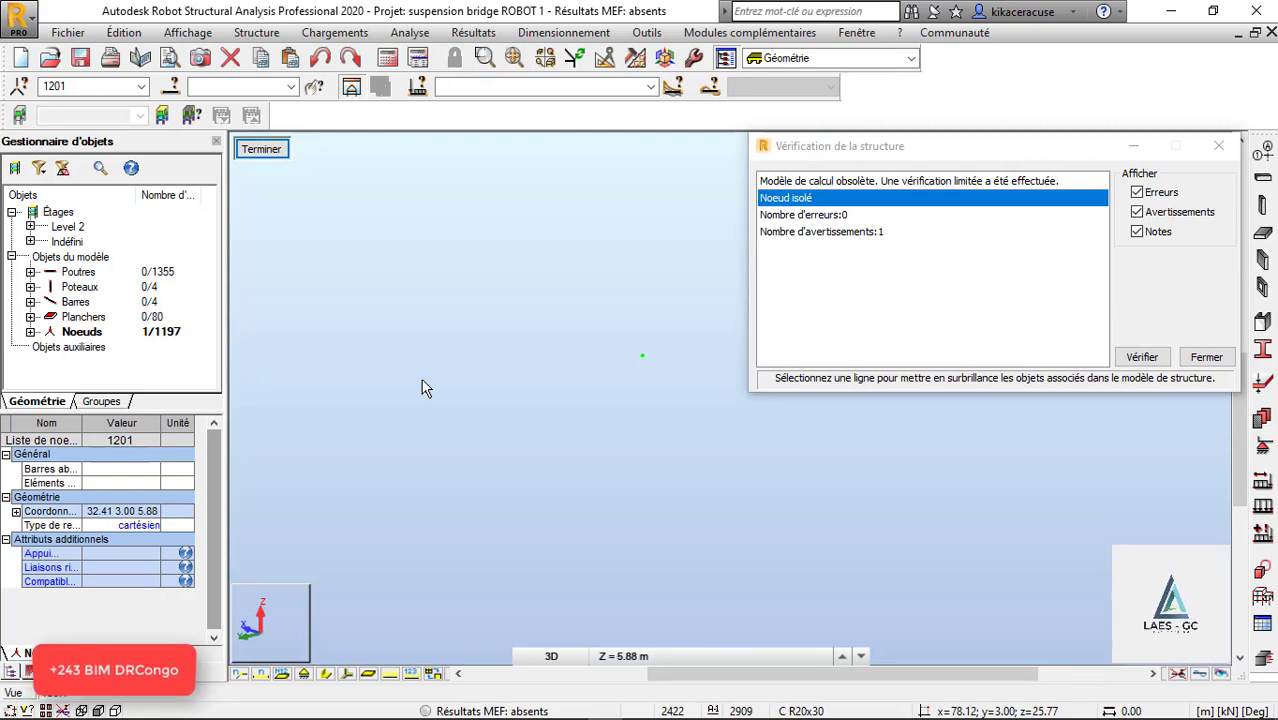
pyautogui.press('Delete')
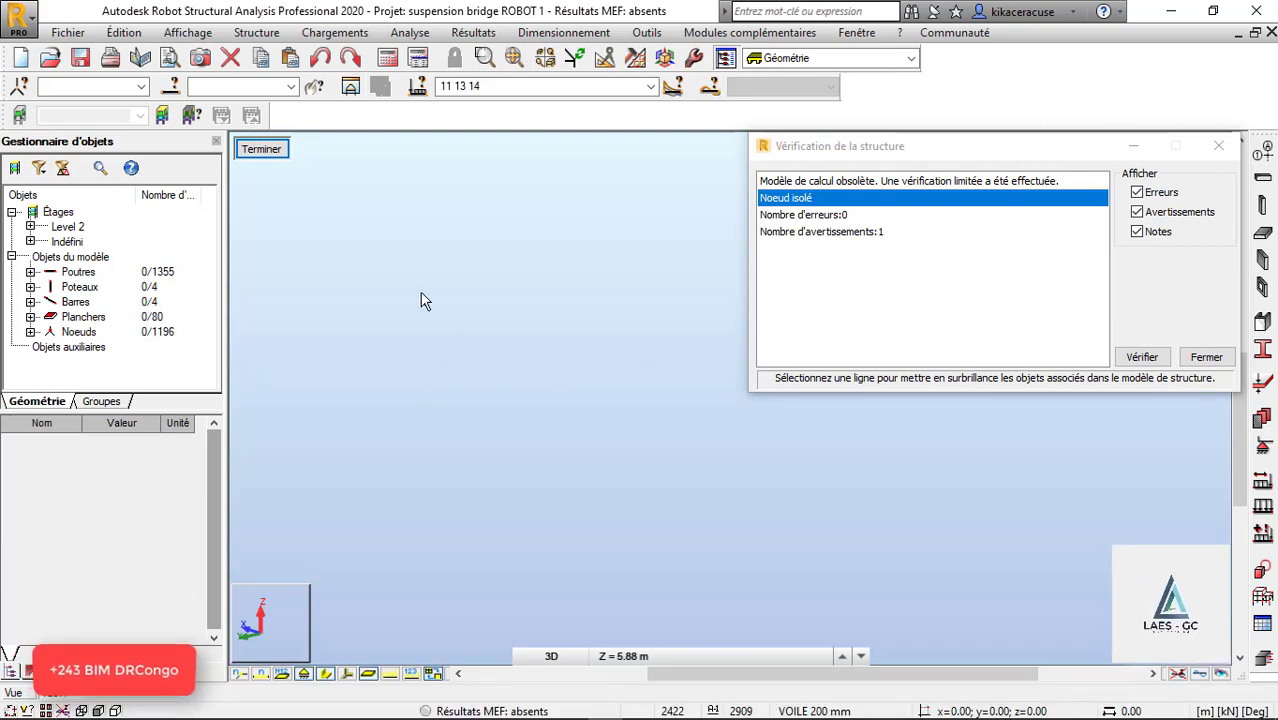
pyautogui.click(262, 150)
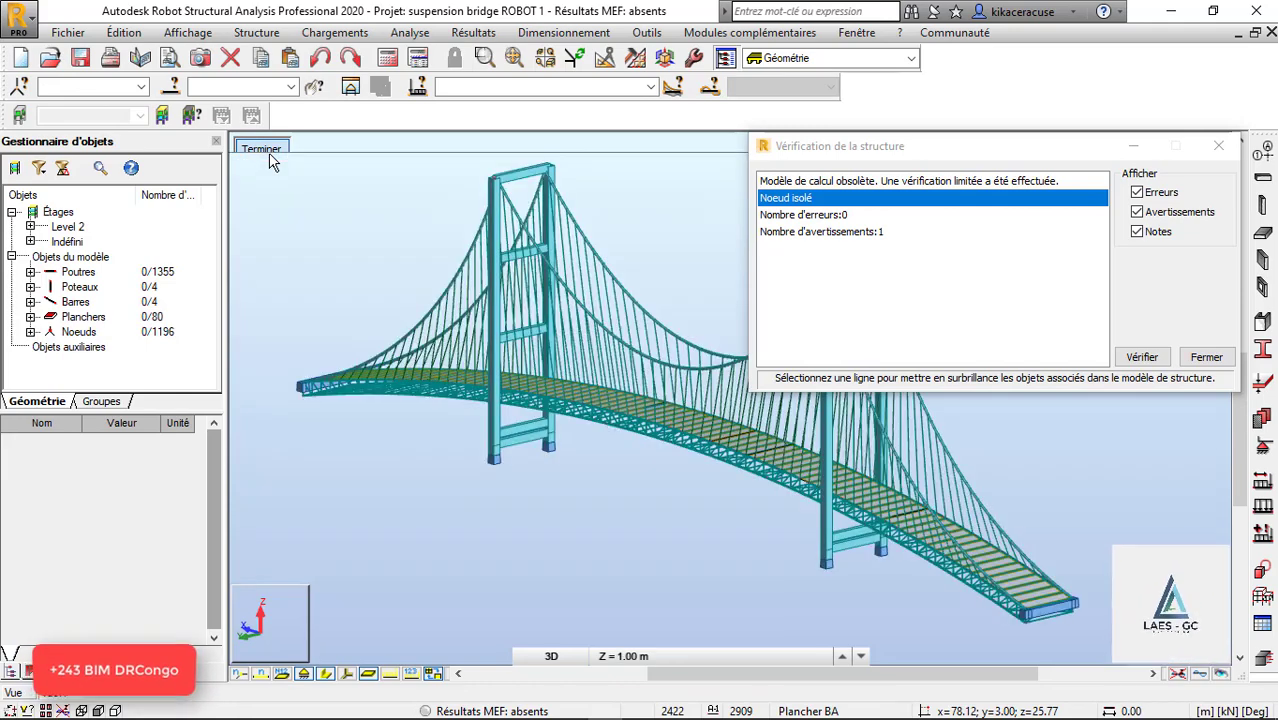
pyautogui.click(1218, 146)
# Step: Recheck the structure for errors and run the calculation of the bridge model, closing the calculation messages
pyautogui.click(412, 33)
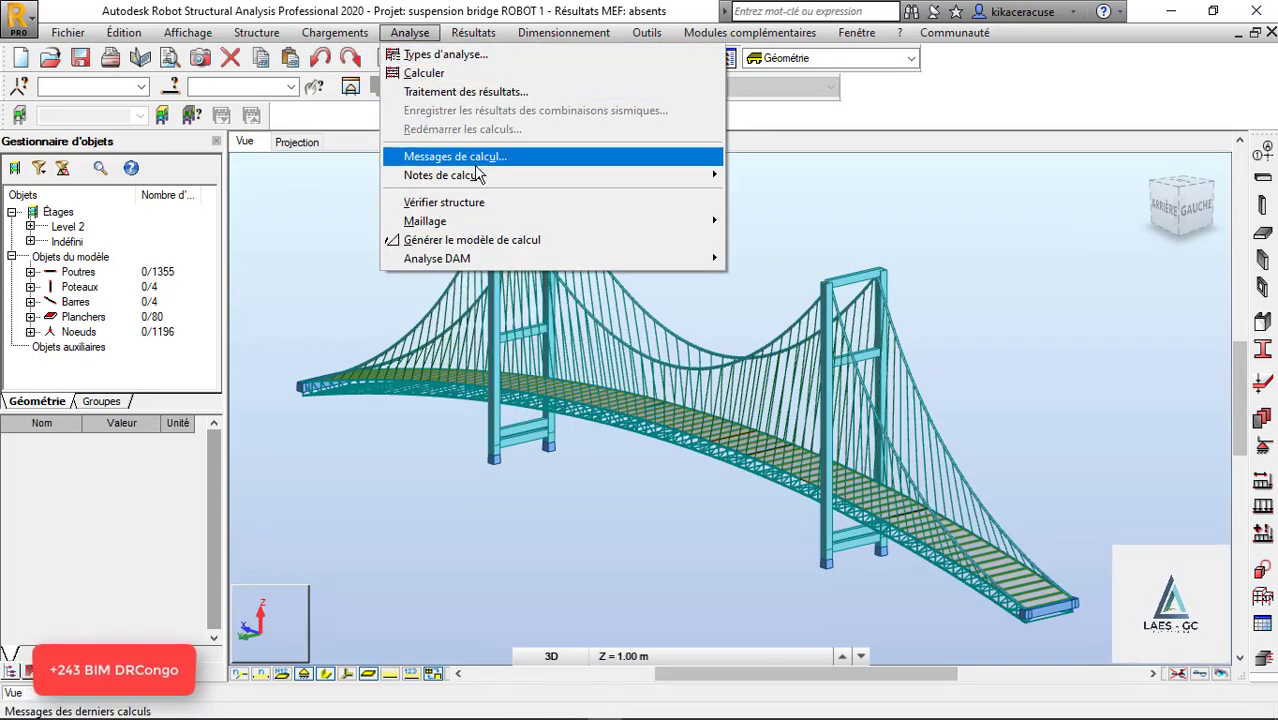
pyautogui.click(460, 205)
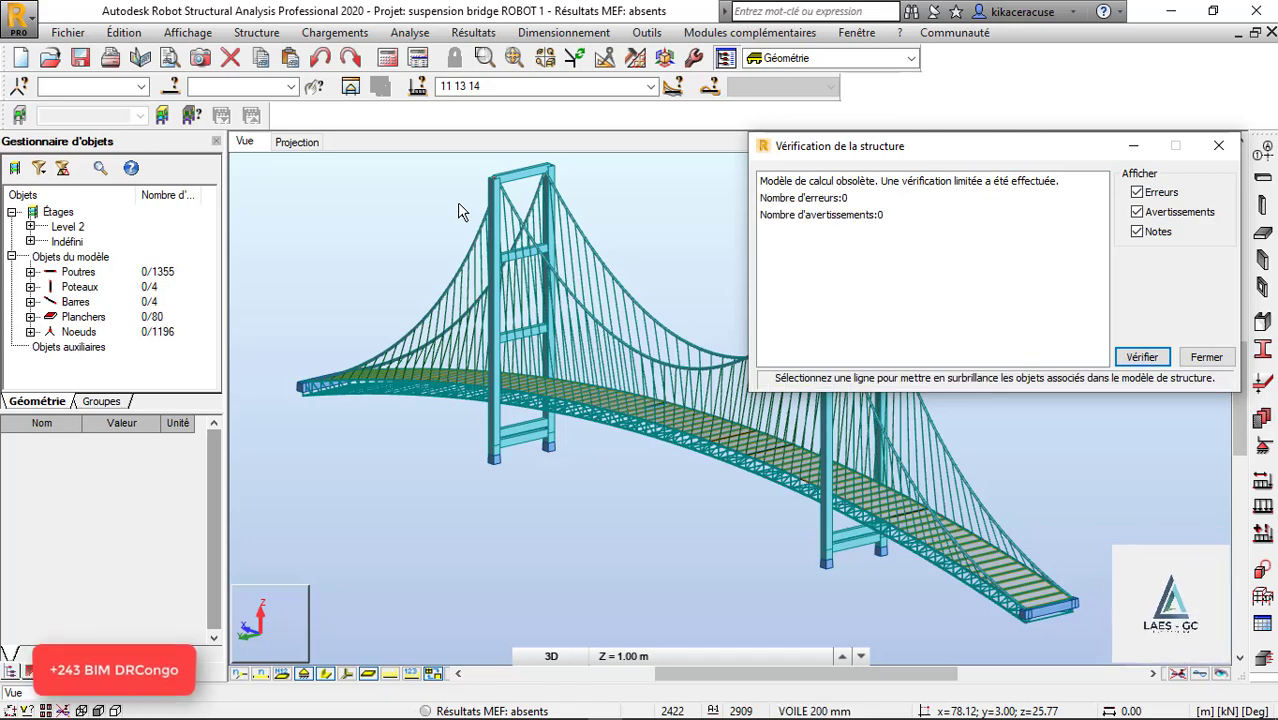
pyautogui.click(1218, 146)
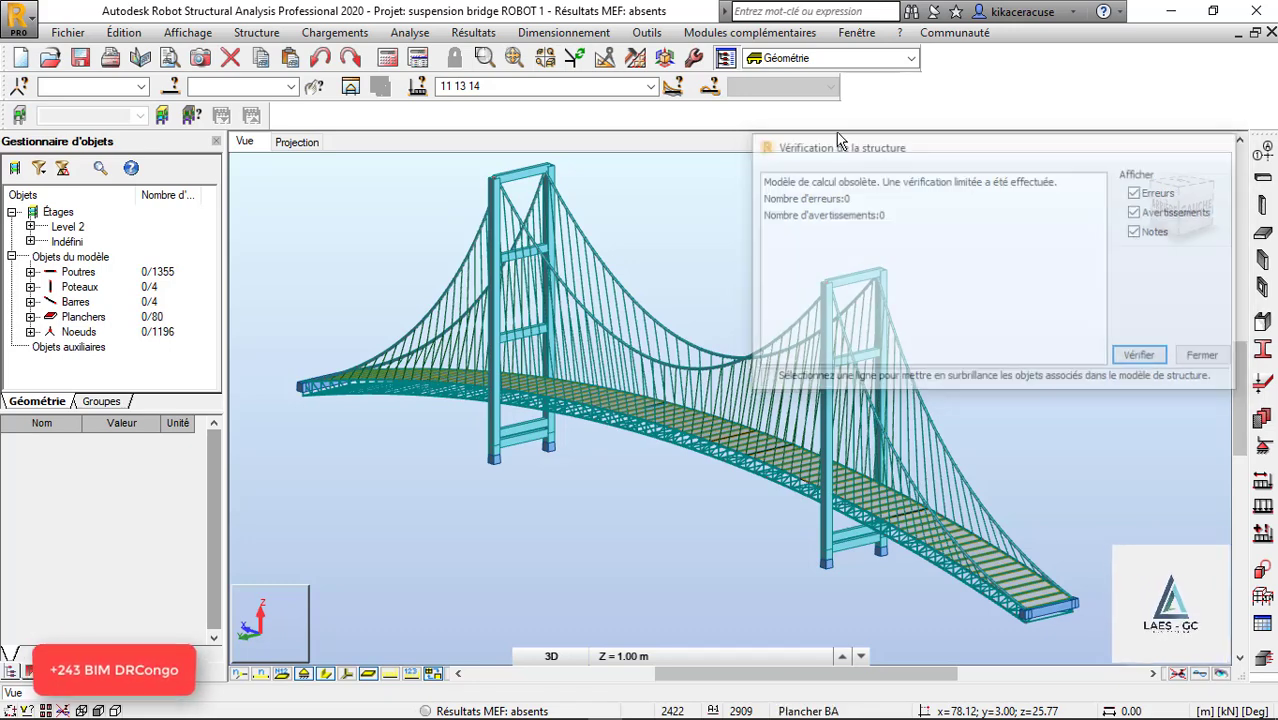
pyautogui.click(387, 57)
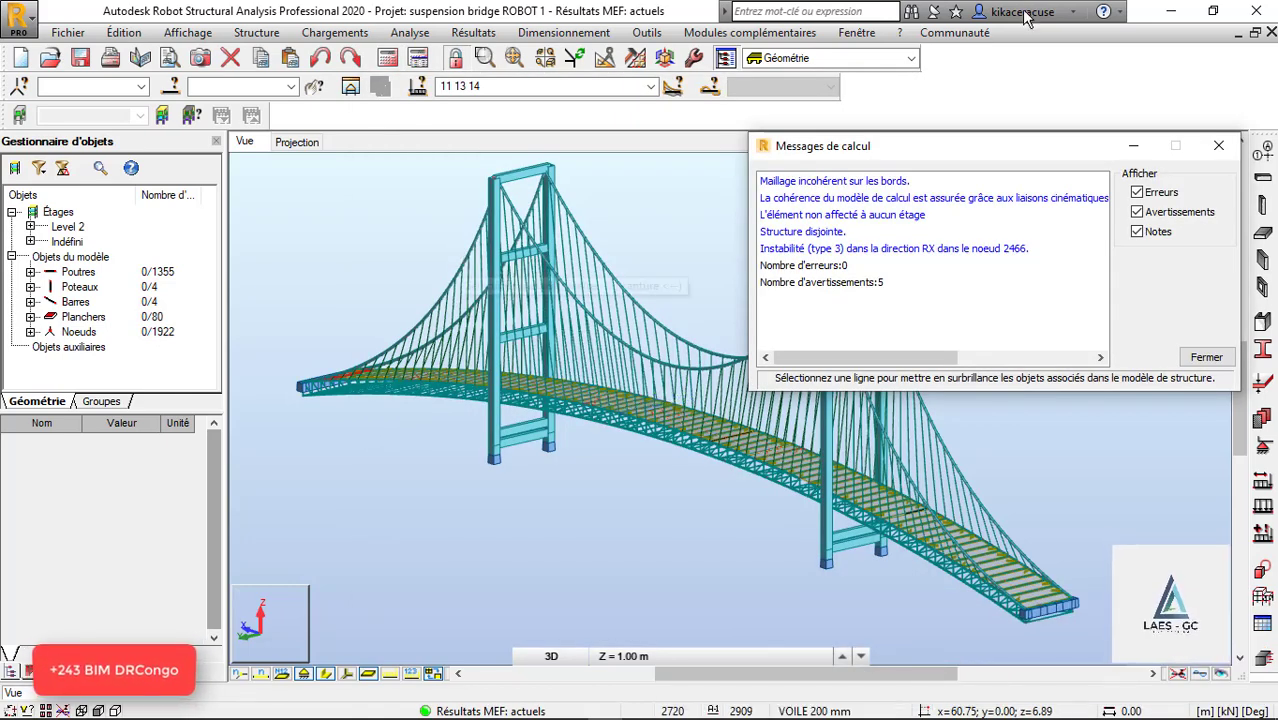
pyautogui.click(1218, 145)
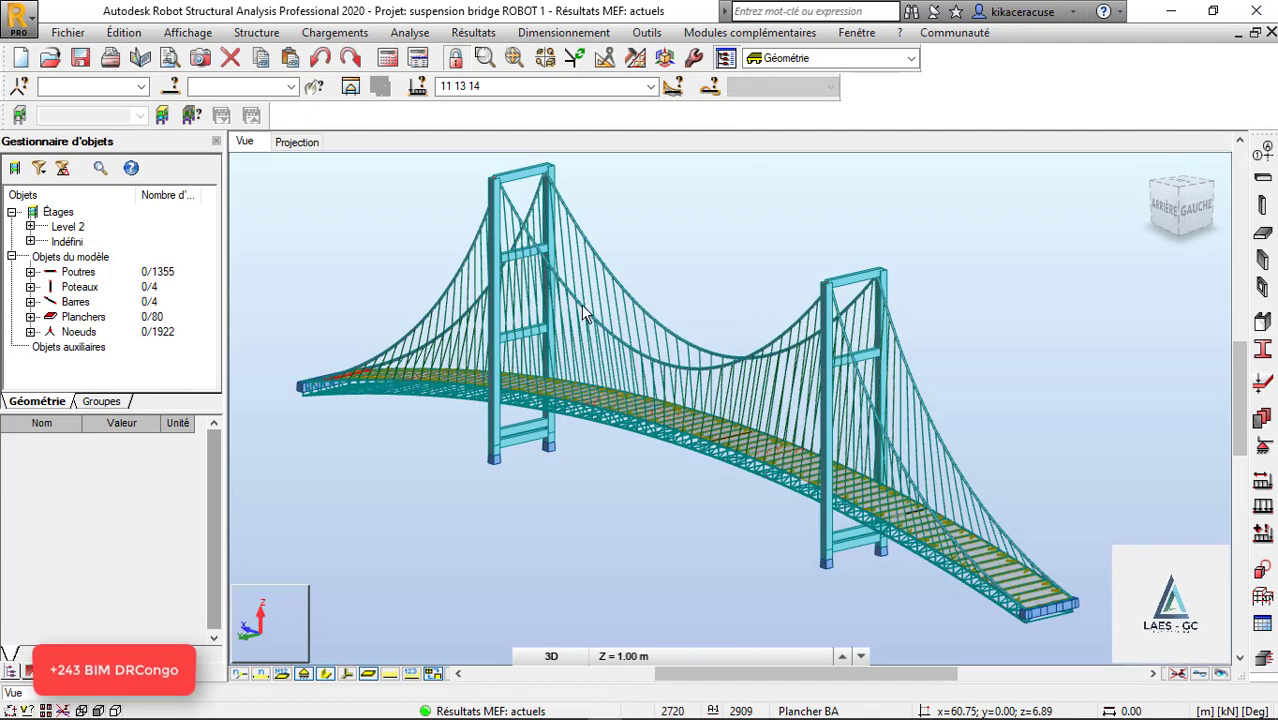
pyautogui.scroll(5, 519, 243)
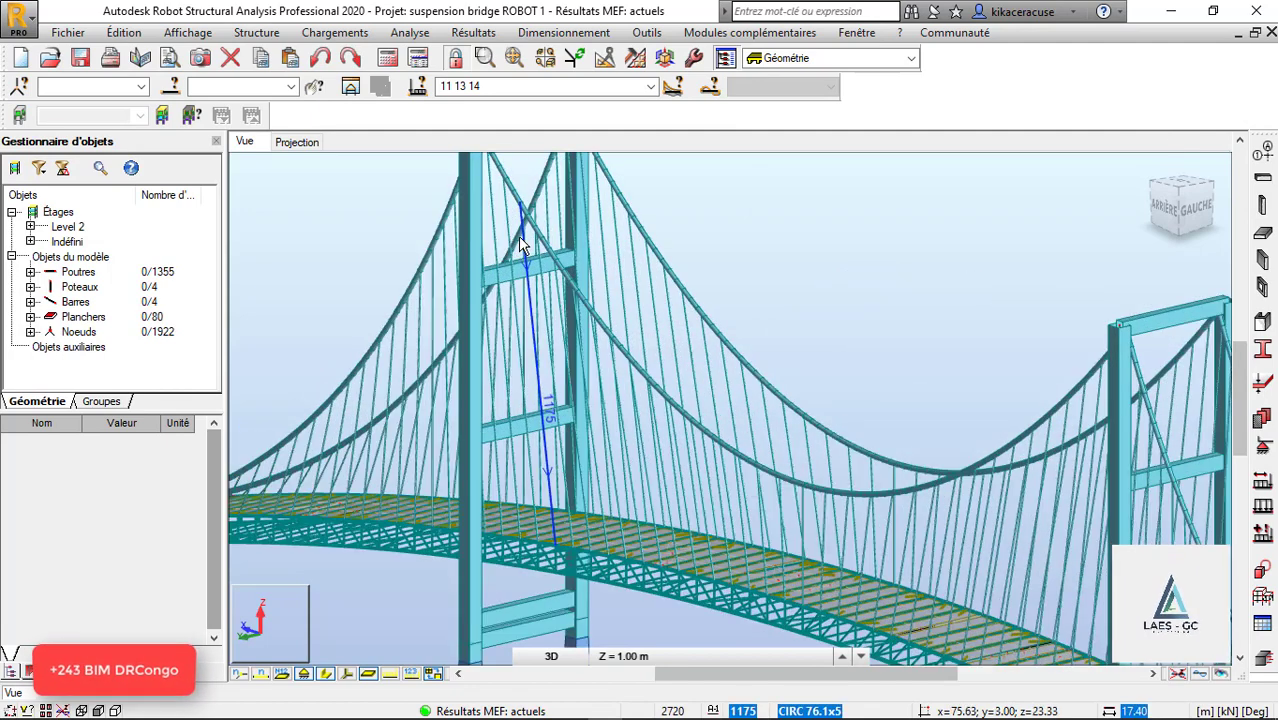
pyautogui.scroll(-5, 518, 236)
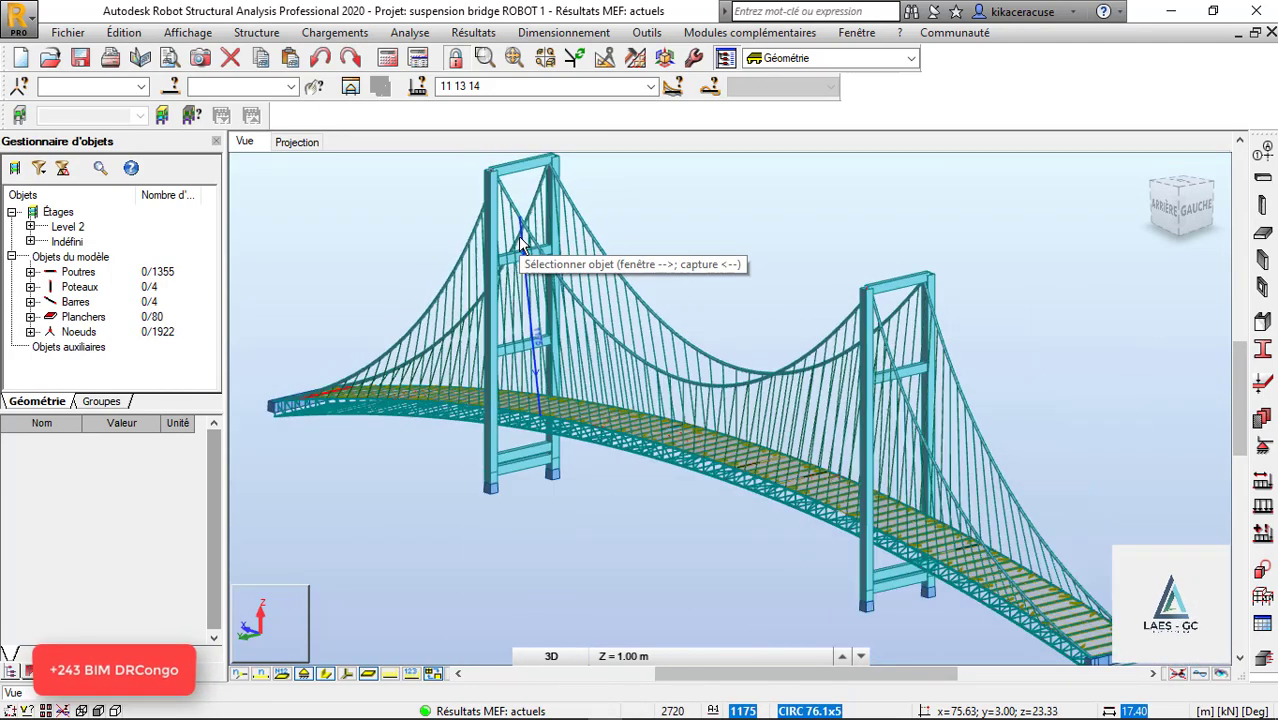
pyautogui.scroll(-3, 518, 236)
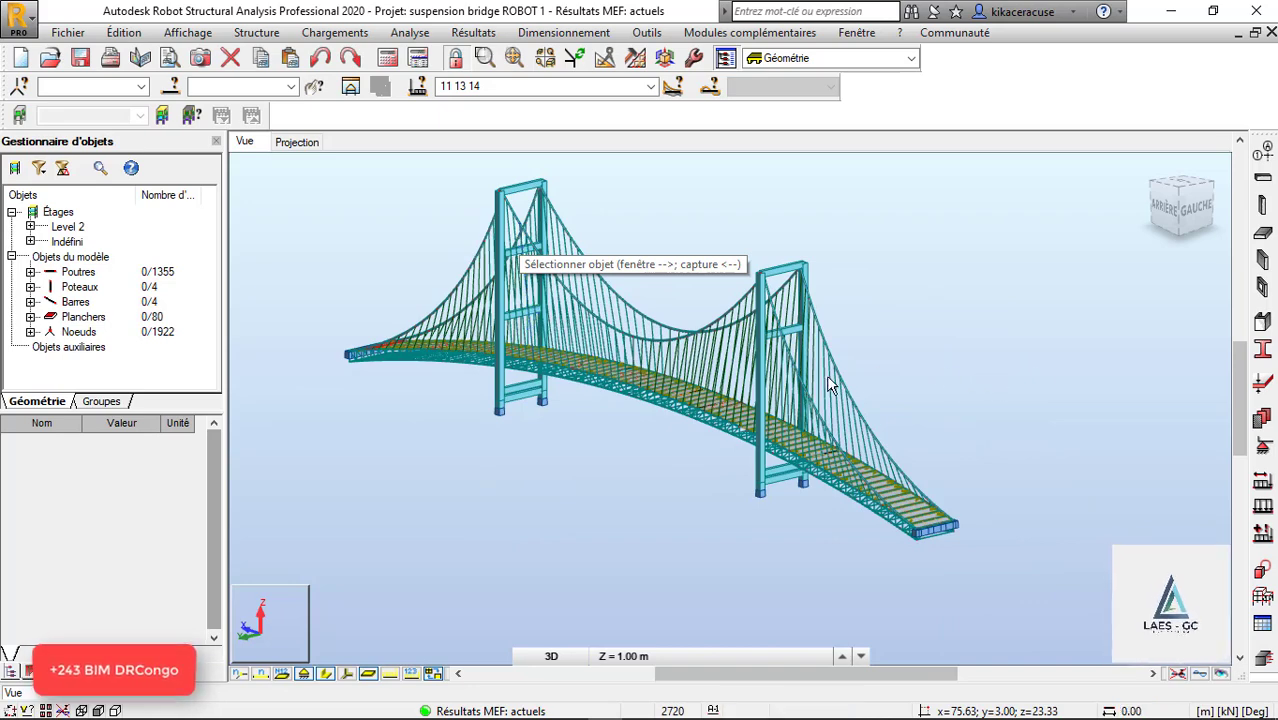
pyautogui.keyDown('shift'); pyautogui.moveTo(840, 380); pyautogui.dragTo(859, 320, button='middle'); pyautogui.keyUp('shift')
pyautogui.scroll(-5, 521, 470)
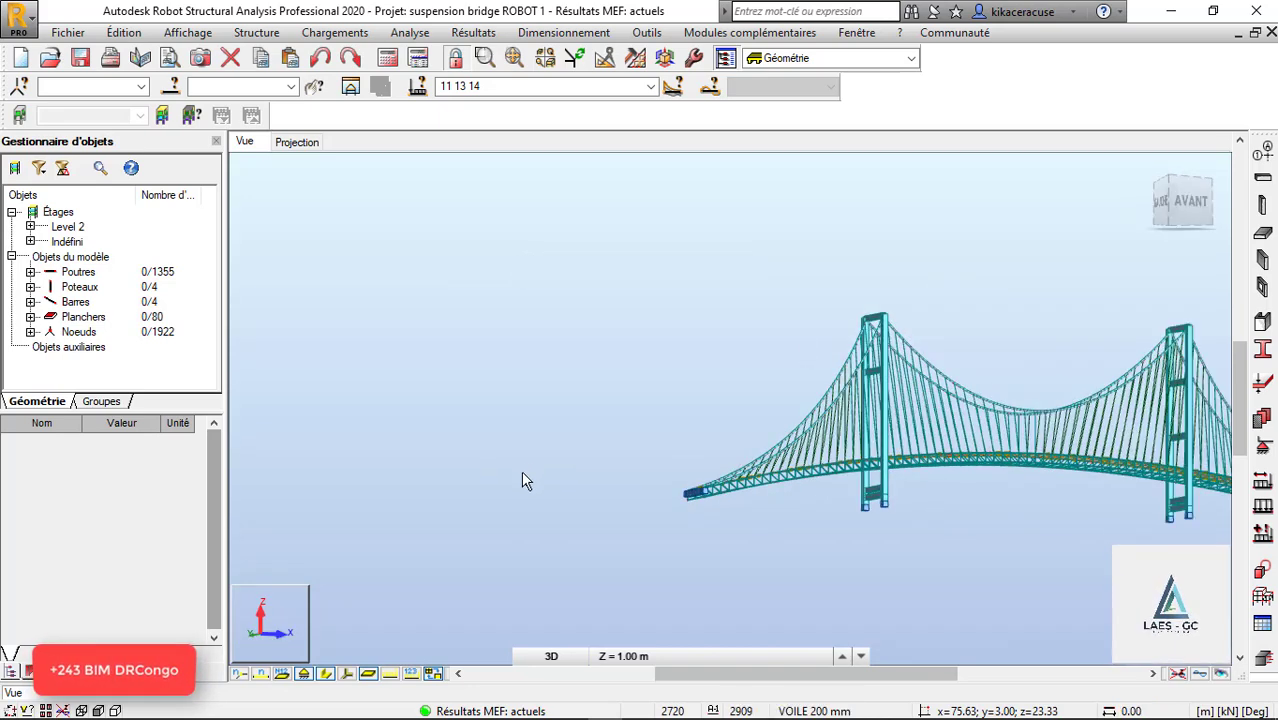
pyautogui.moveTo(775, 475)
pyautogui.keyDown('shift'); pyautogui.mouseDown(button='middle')
pyautogui.moveTo(805, 496)
pyautogui.moveTo(762, 459)
pyautogui.mouseUp(button='middle'); pyautogui.keyUp('shift')
pyautogui.scroll(4, 749, 410)
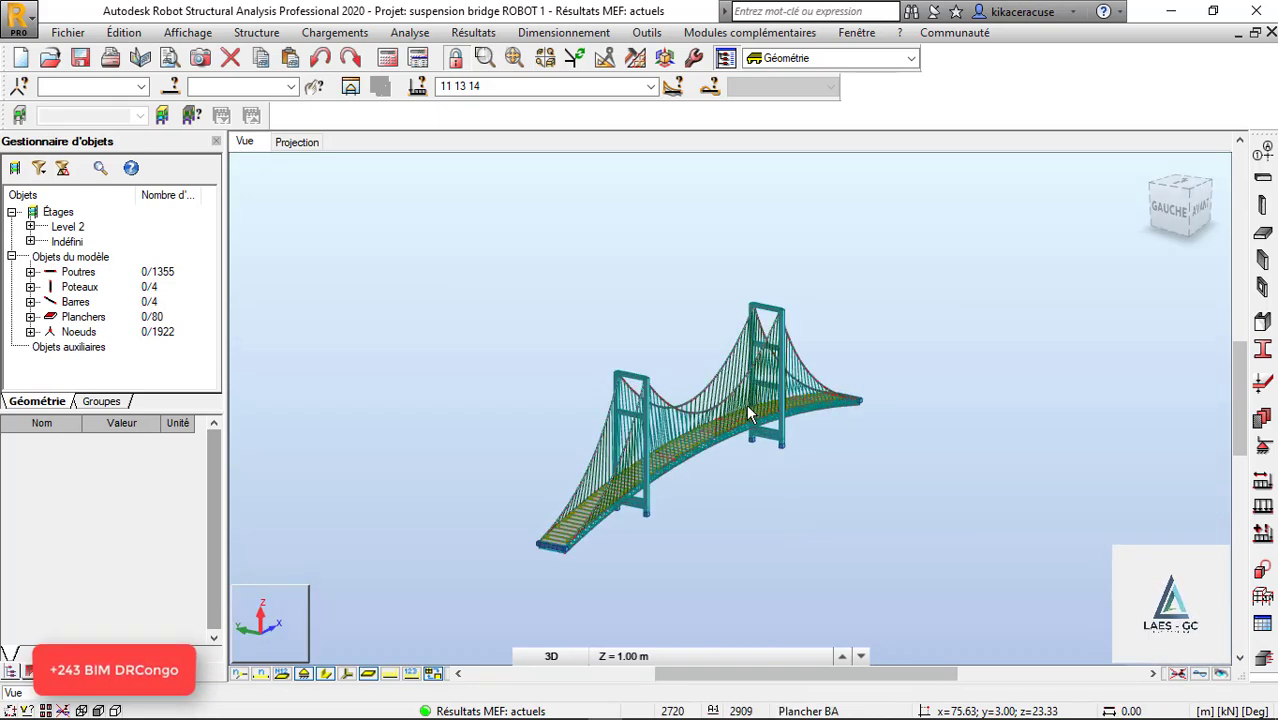
# Step: Open the bar result diagrams and display the bending moment My on the suspension bridge
pyautogui.click(473, 32)
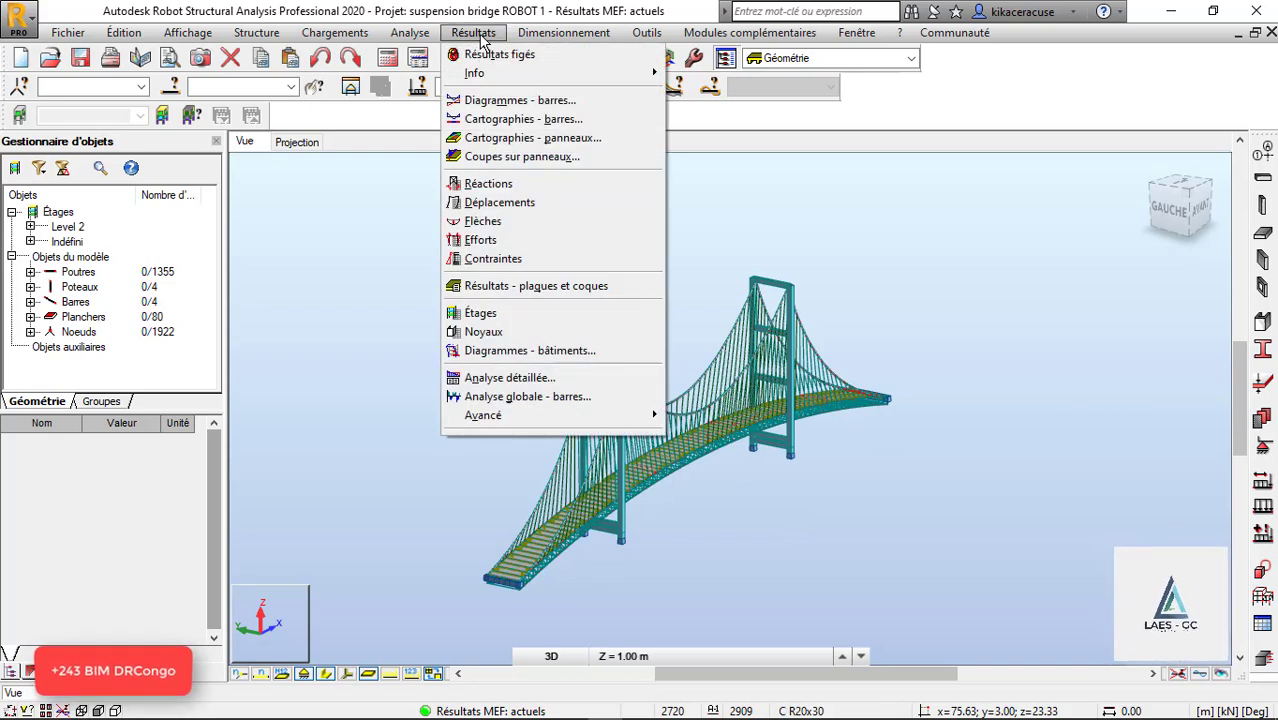
pyautogui.click(505, 100)
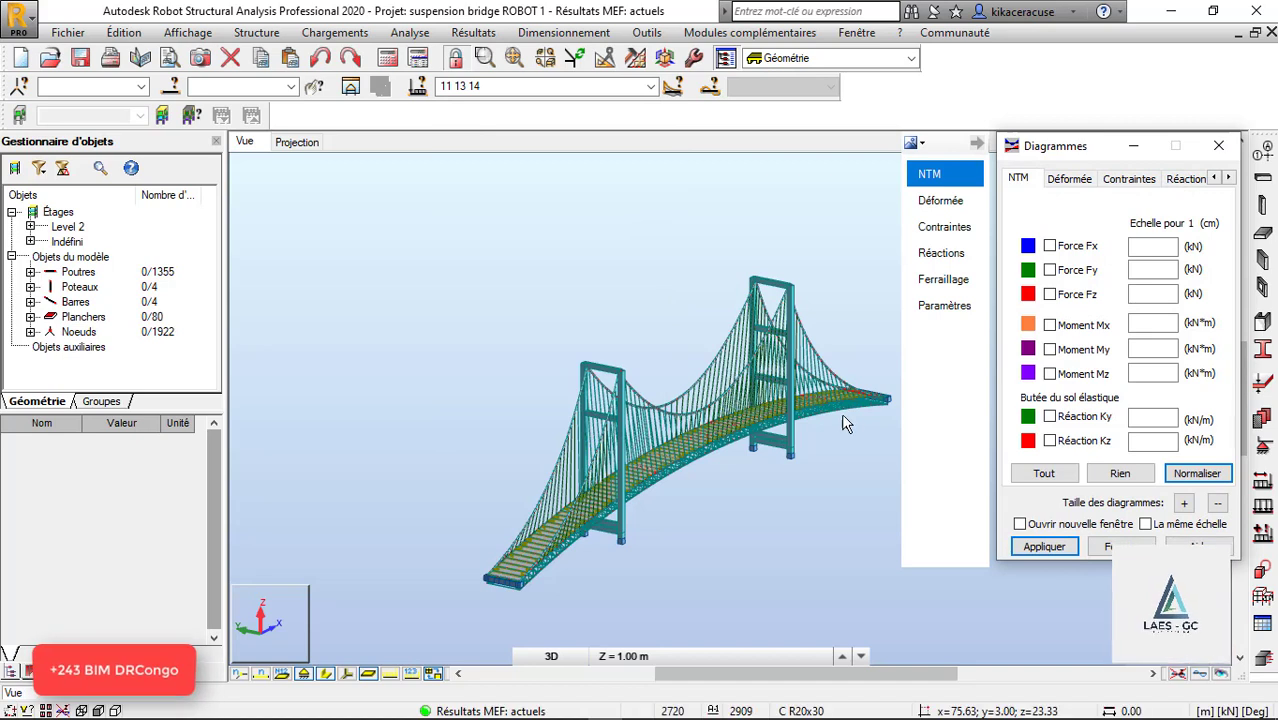
pyautogui.scroll(2, 829, 413)
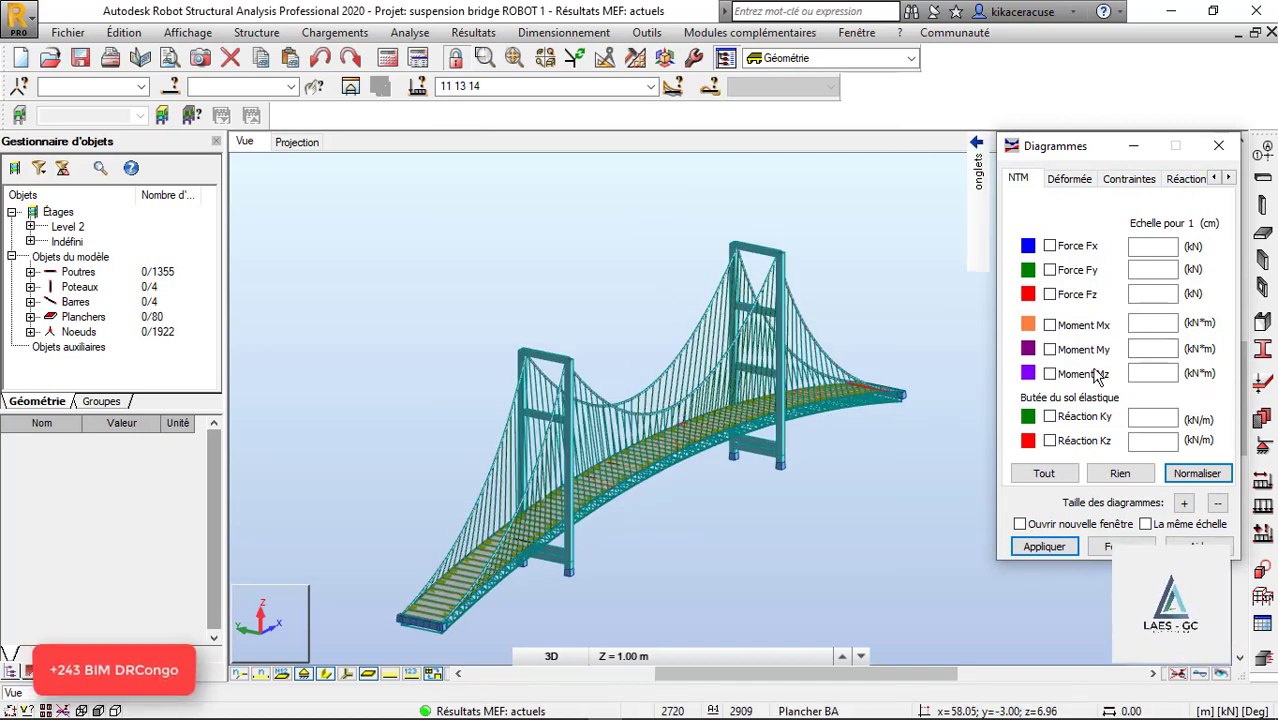
pyautogui.click(1044, 547)
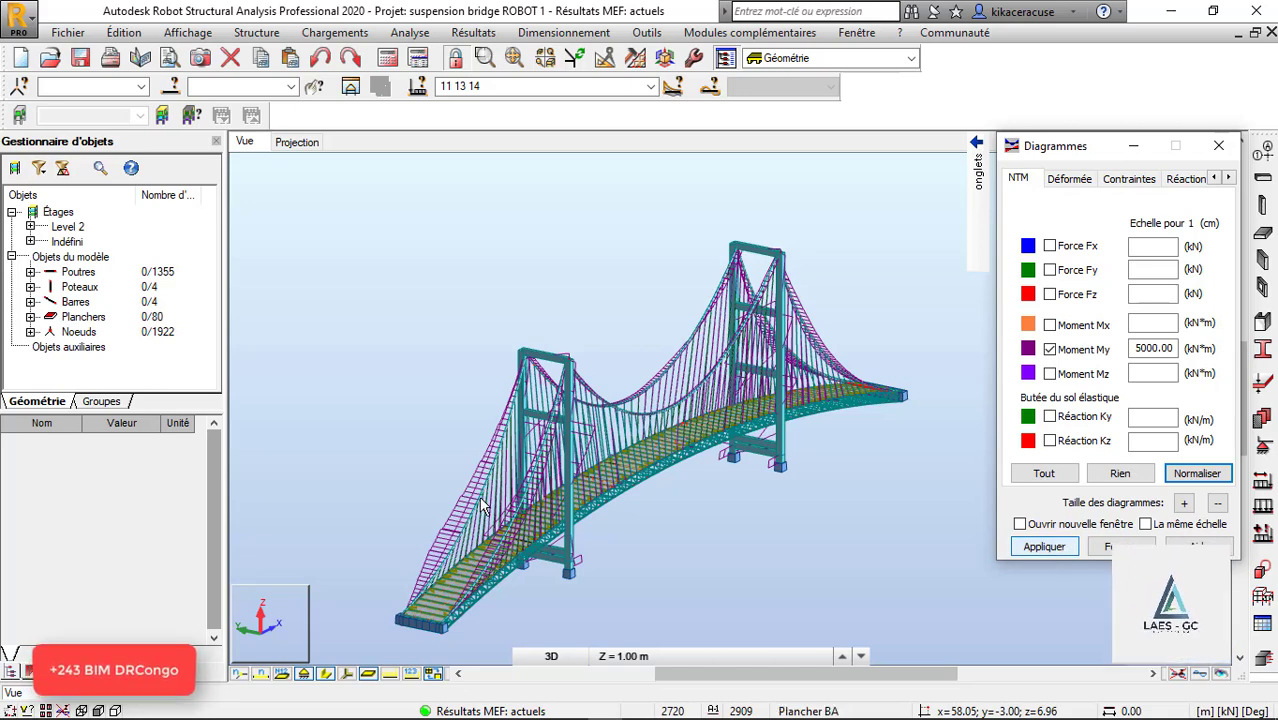
# Step: Examine the My moment diagrams on the cables, hangers and towers from the front, from the right side and in 3D
pyautogui.scroll(2, 484, 503)
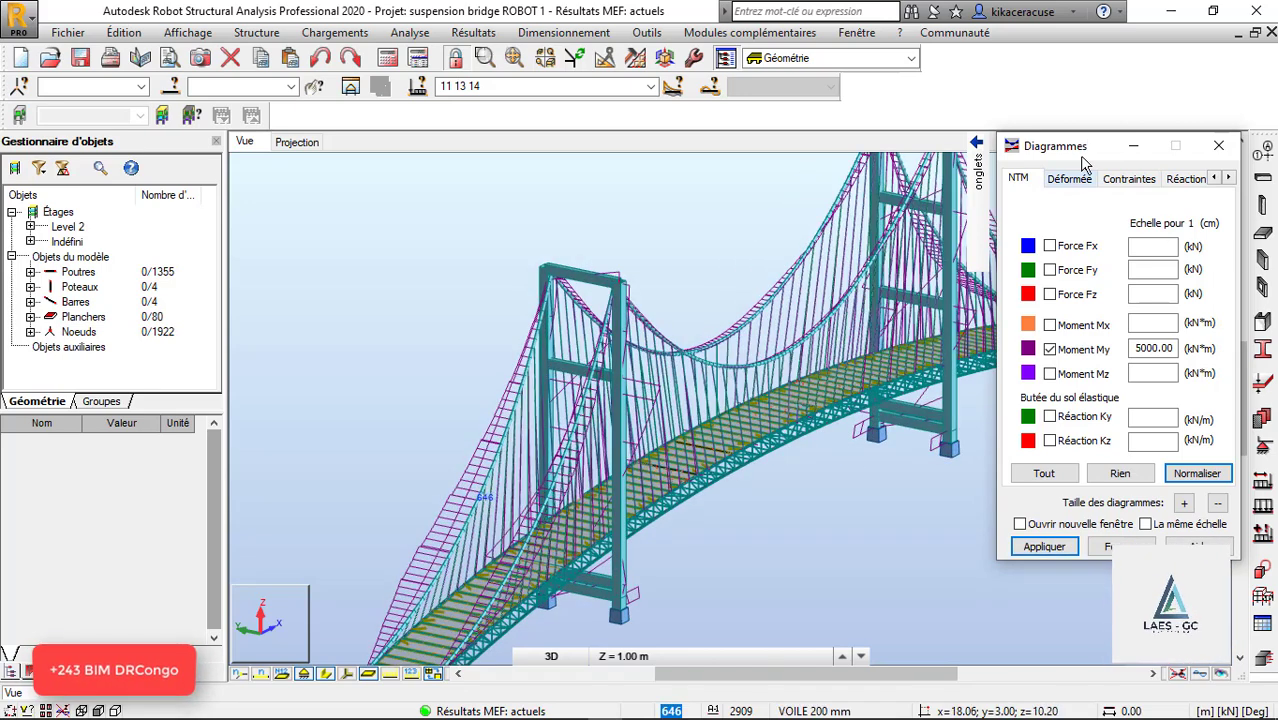
pyautogui.moveTo(1085, 165); pyautogui.dragTo(1078, 514)
pyautogui.click(1205, 218)
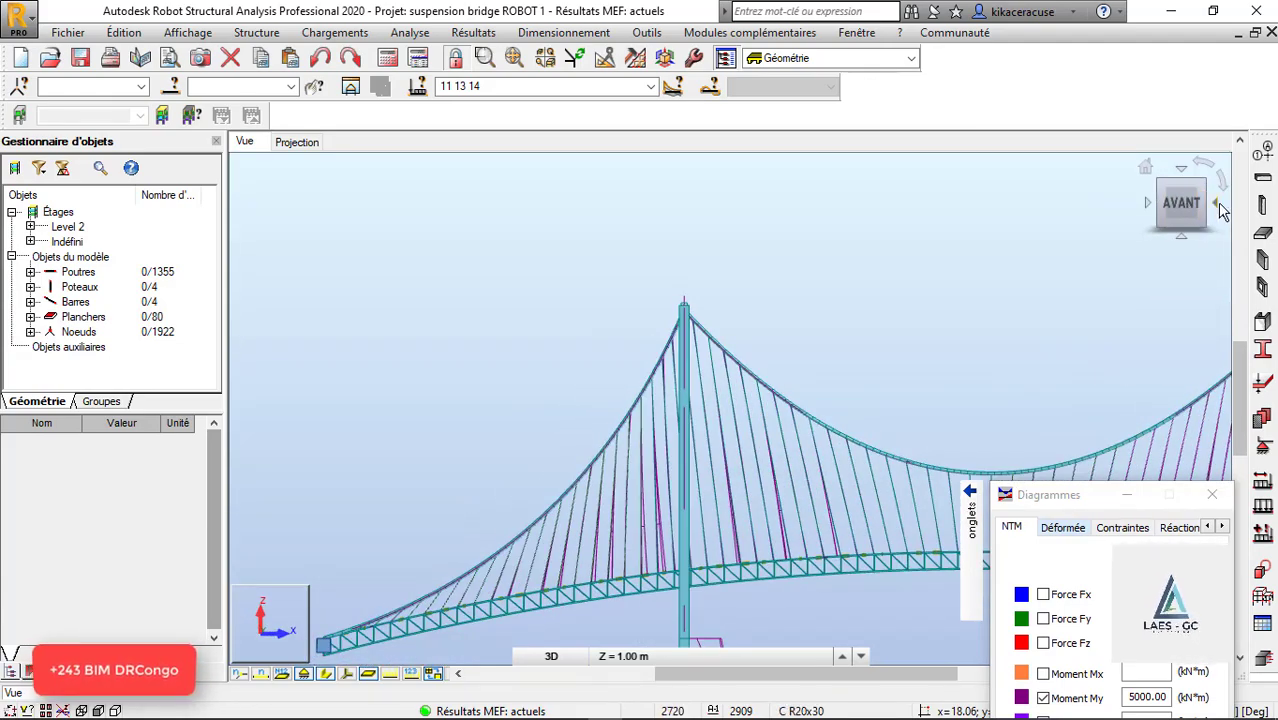
pyautogui.click(1219, 205)
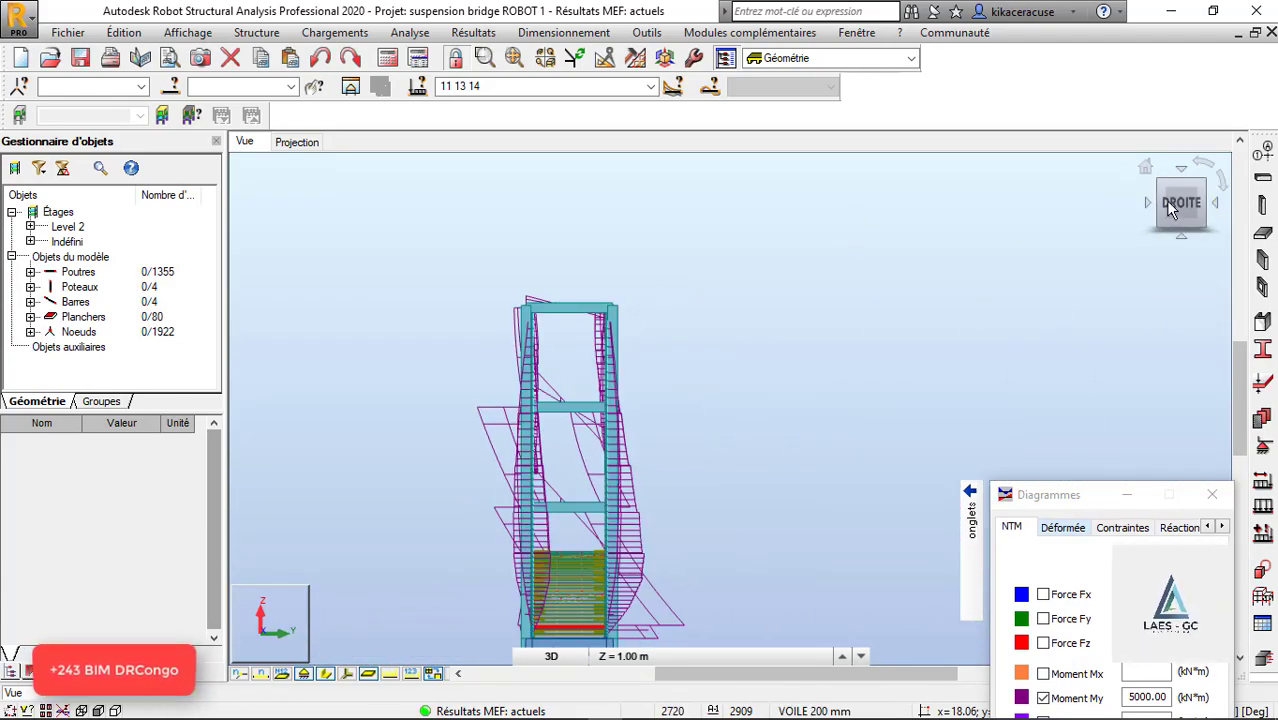
pyautogui.rightClick(845, 335)
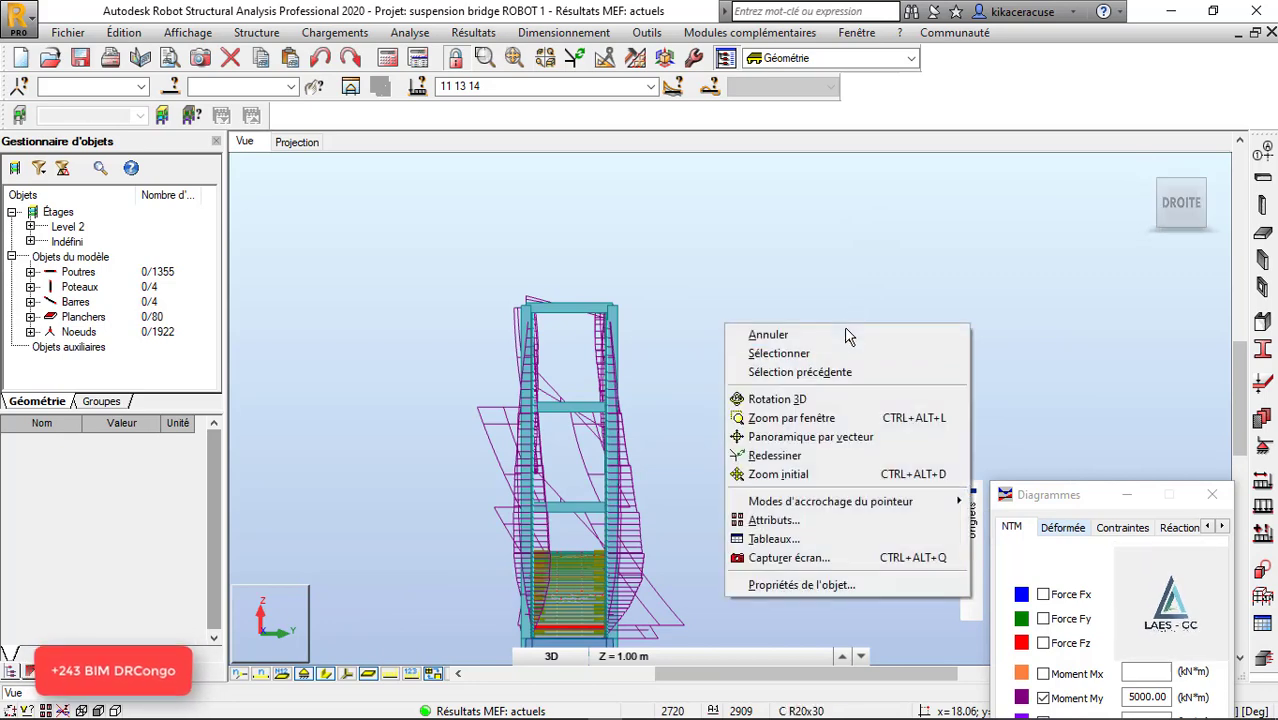
pyautogui.click(805, 398)
pyautogui.moveTo(809, 396); pyautogui.dragTo(1025, 145)
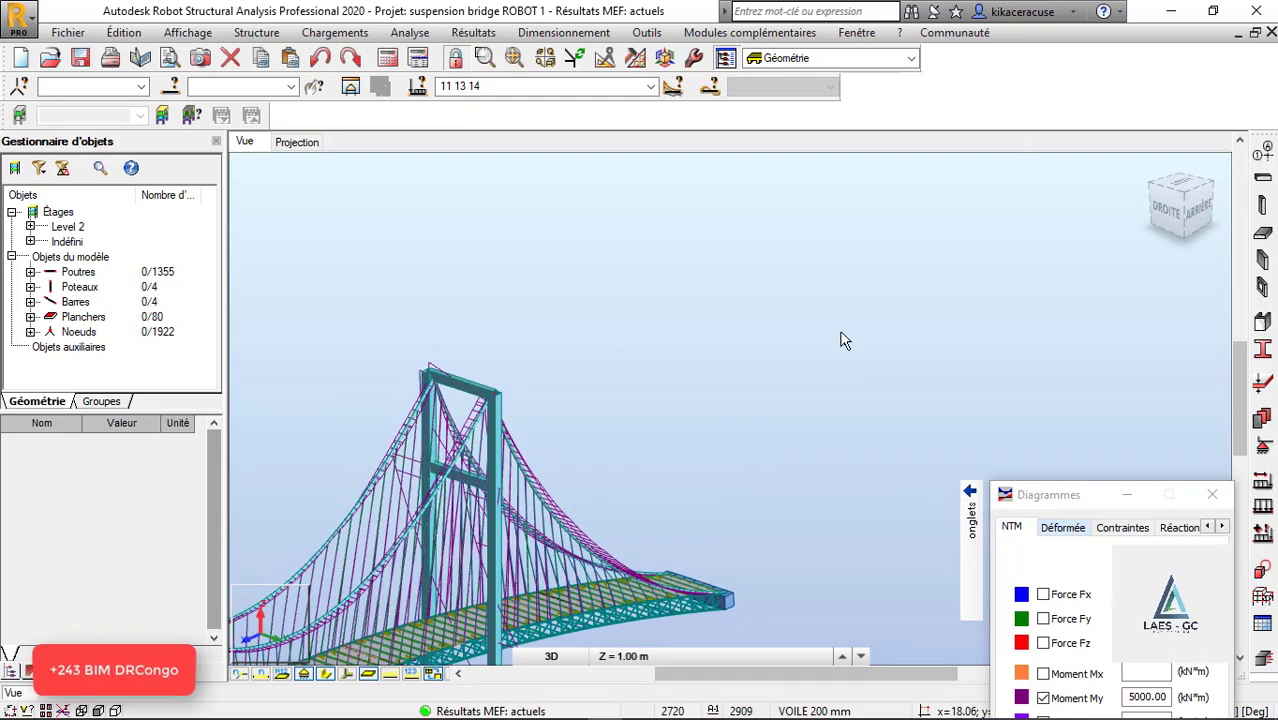
pyautogui.scroll(-4, 841, 334)
pyautogui.scroll(1, 545, 579)
pyautogui.scroll(3, 545, 587)
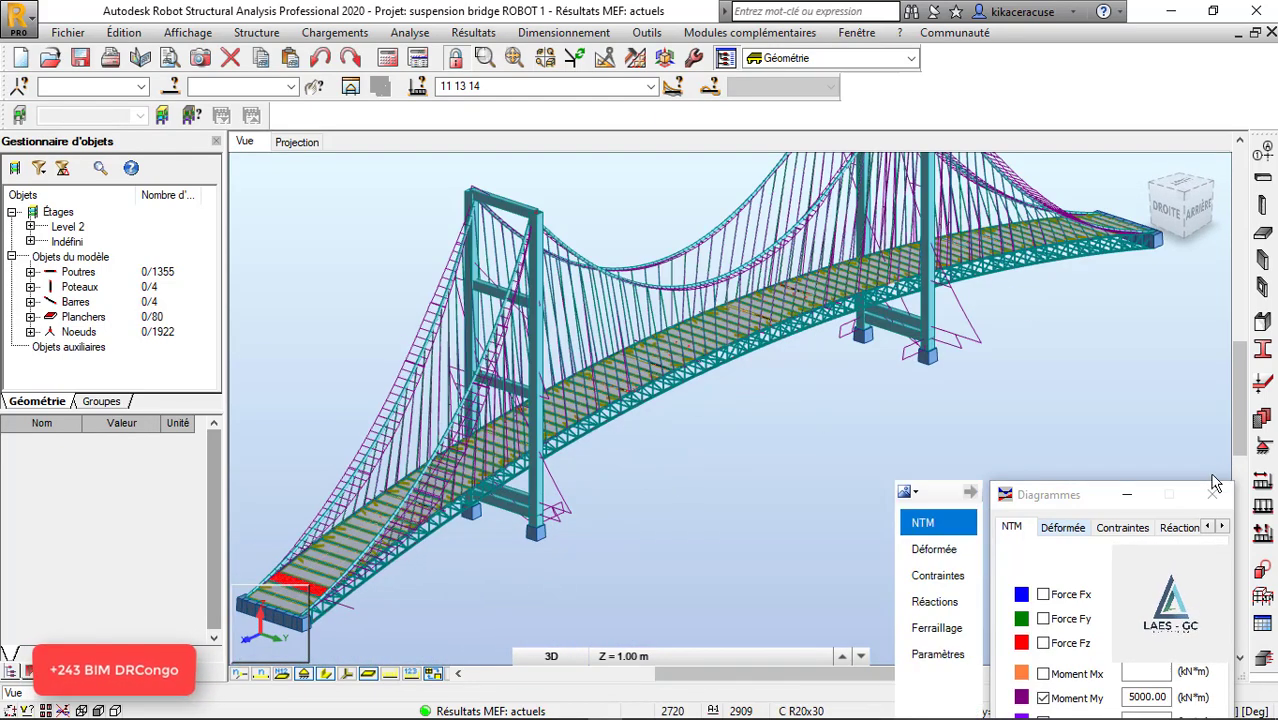
# Step: Set the diagrams to show value descriptions with positive and negative values differentiated, and apply this to the My moment display
pyautogui.moveTo(1097, 495); pyautogui.dragTo(1059, 300)
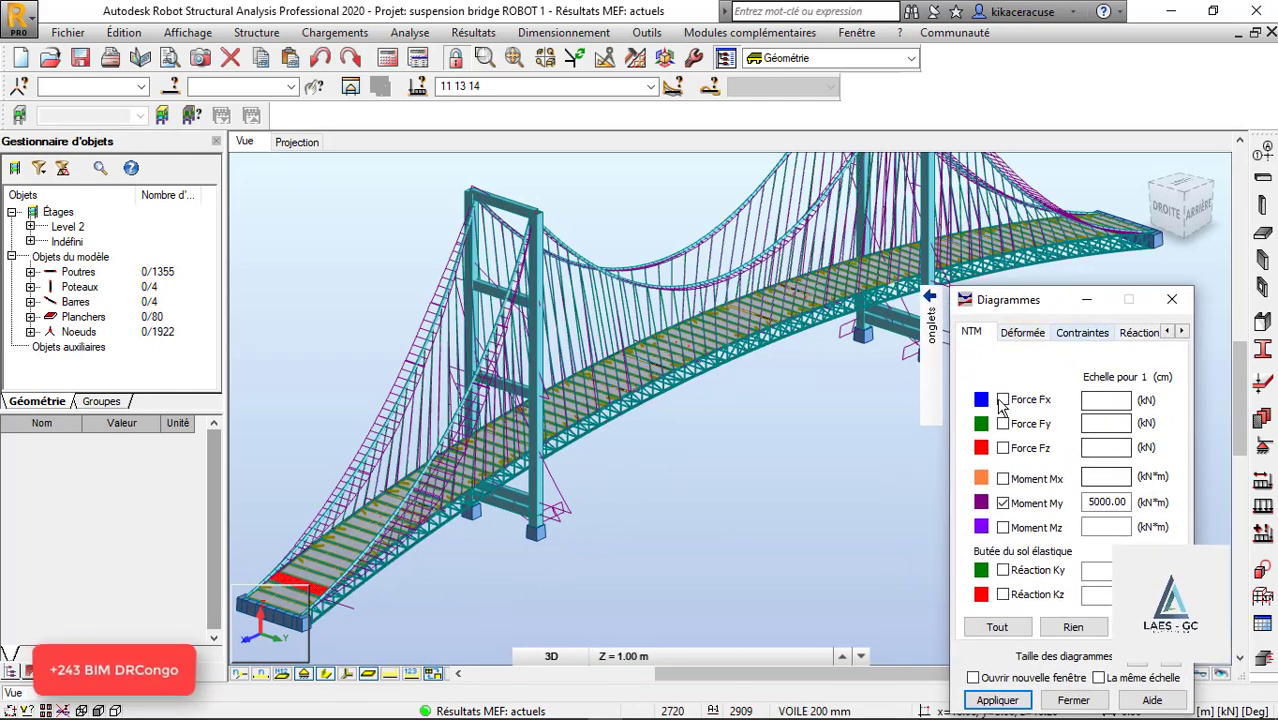
pyautogui.moveTo(928, 391)
pyautogui.click(893, 478)
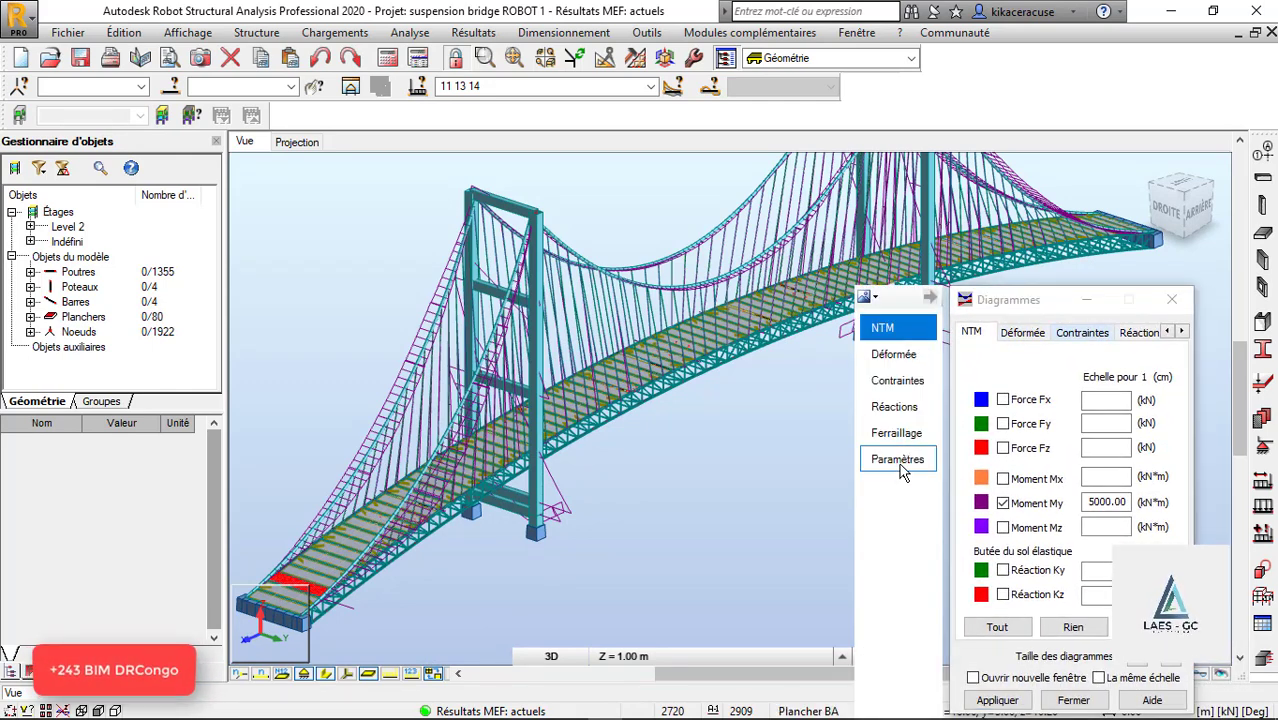
pyautogui.click(900, 475)
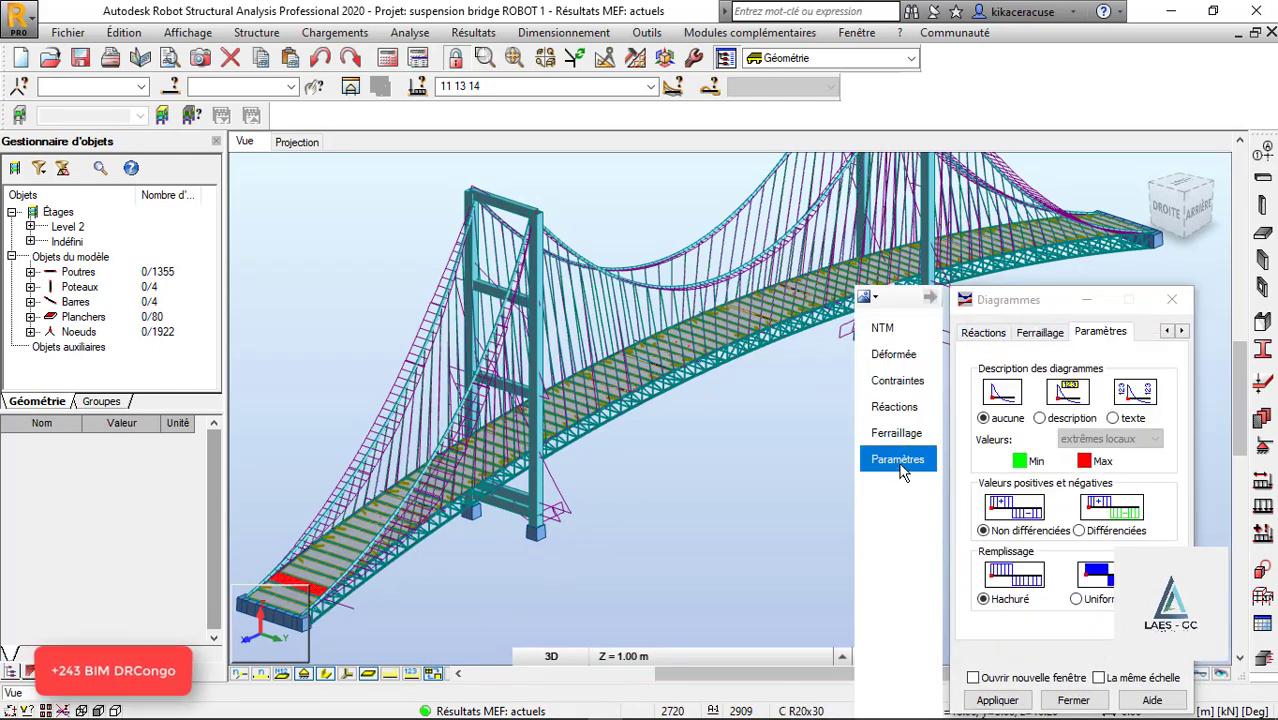
pyautogui.click(1045, 420)
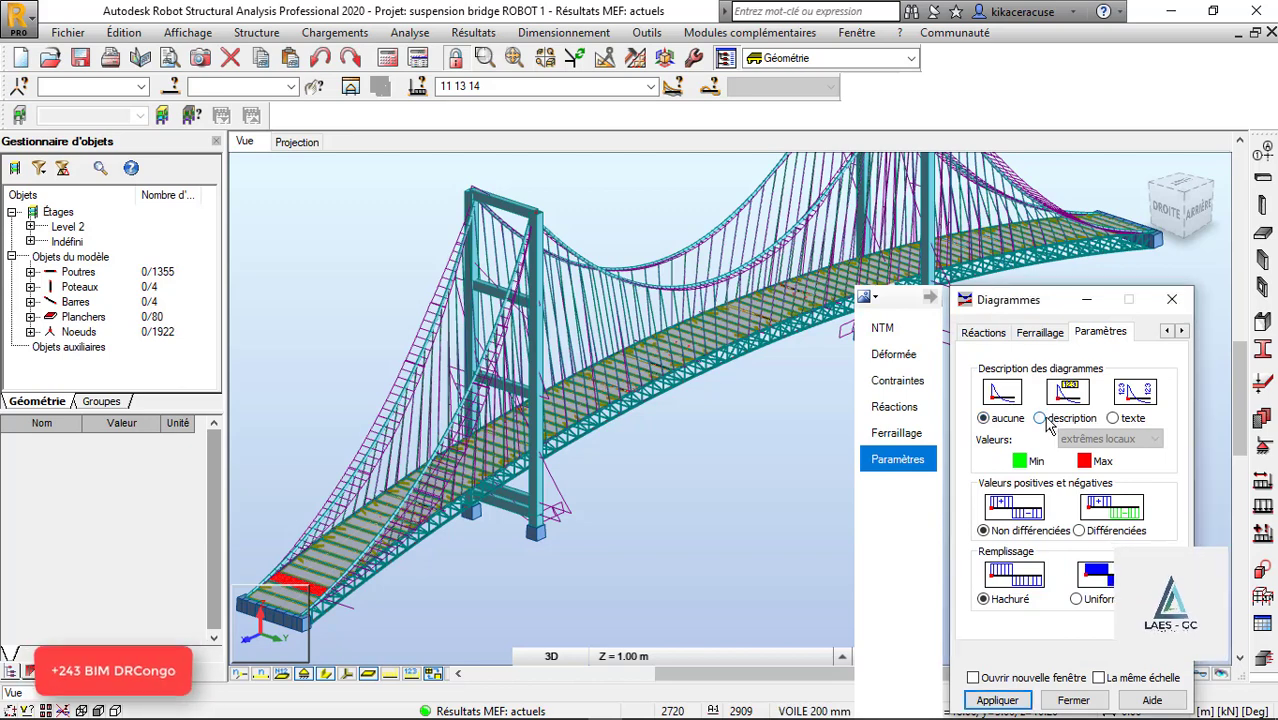
pyautogui.click(1020, 706)
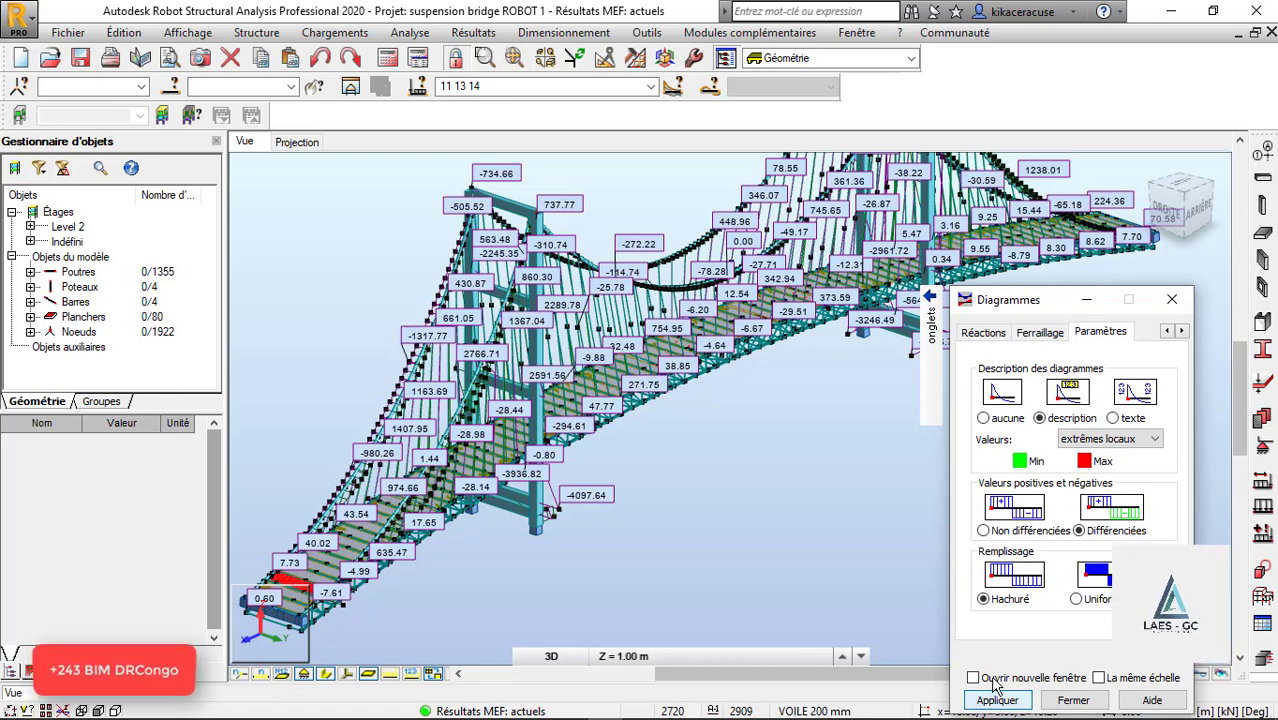
# Step: Examine the labelled My moment values along the bridge, including the highlighted extremes around the far tower and the near tower's base
pyautogui.scroll(-2, 628, 272)
pyautogui.scroll(-1, 680, 290)
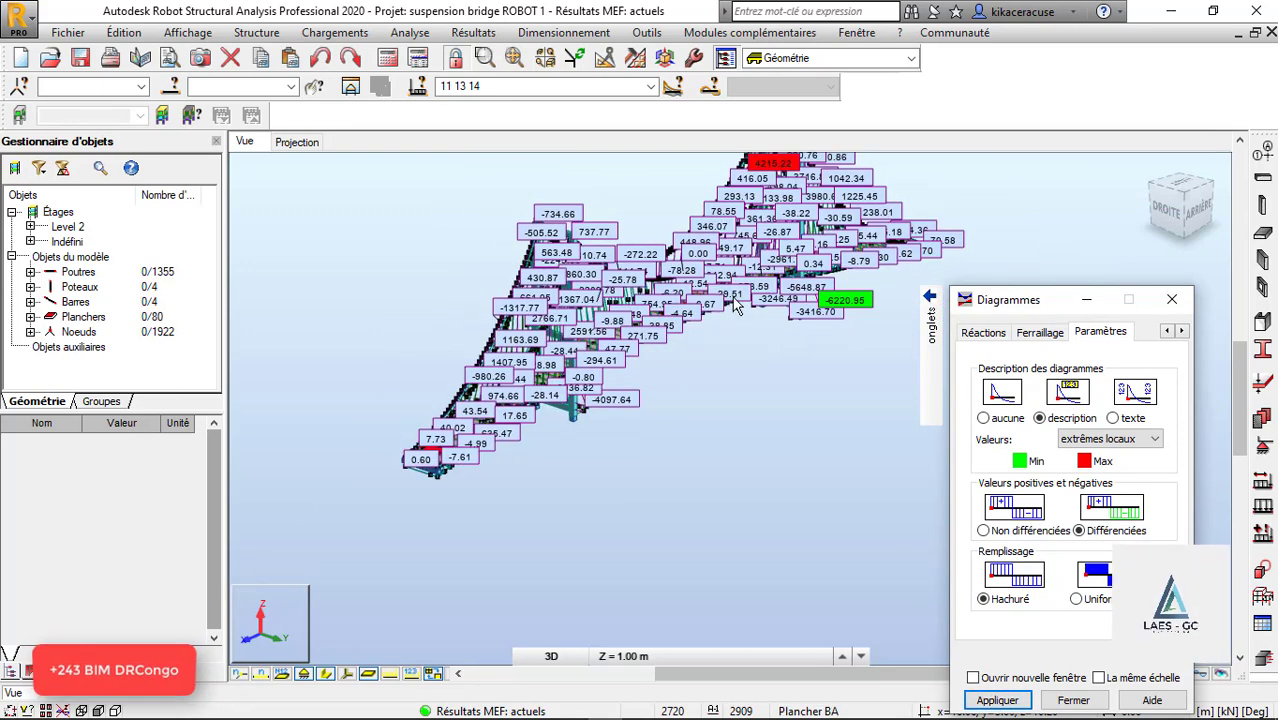
pyautogui.click(735, 305)
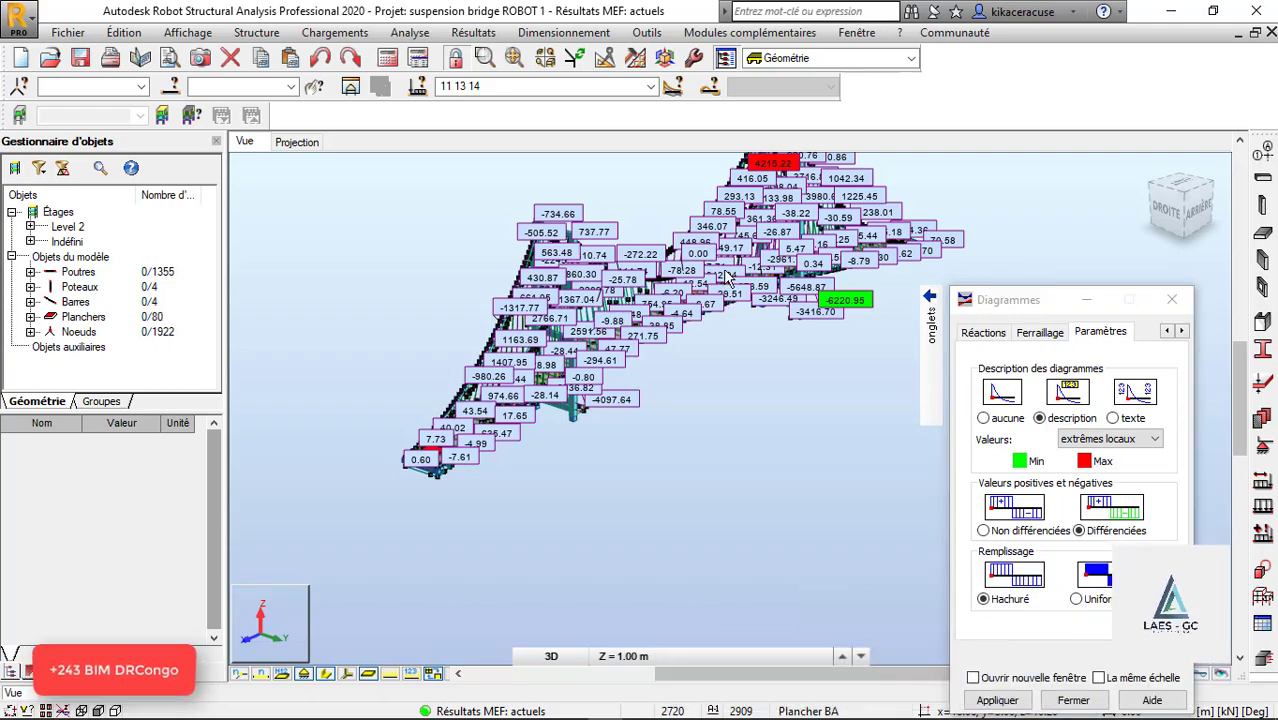
pyautogui.scroll(3, 797, 190)
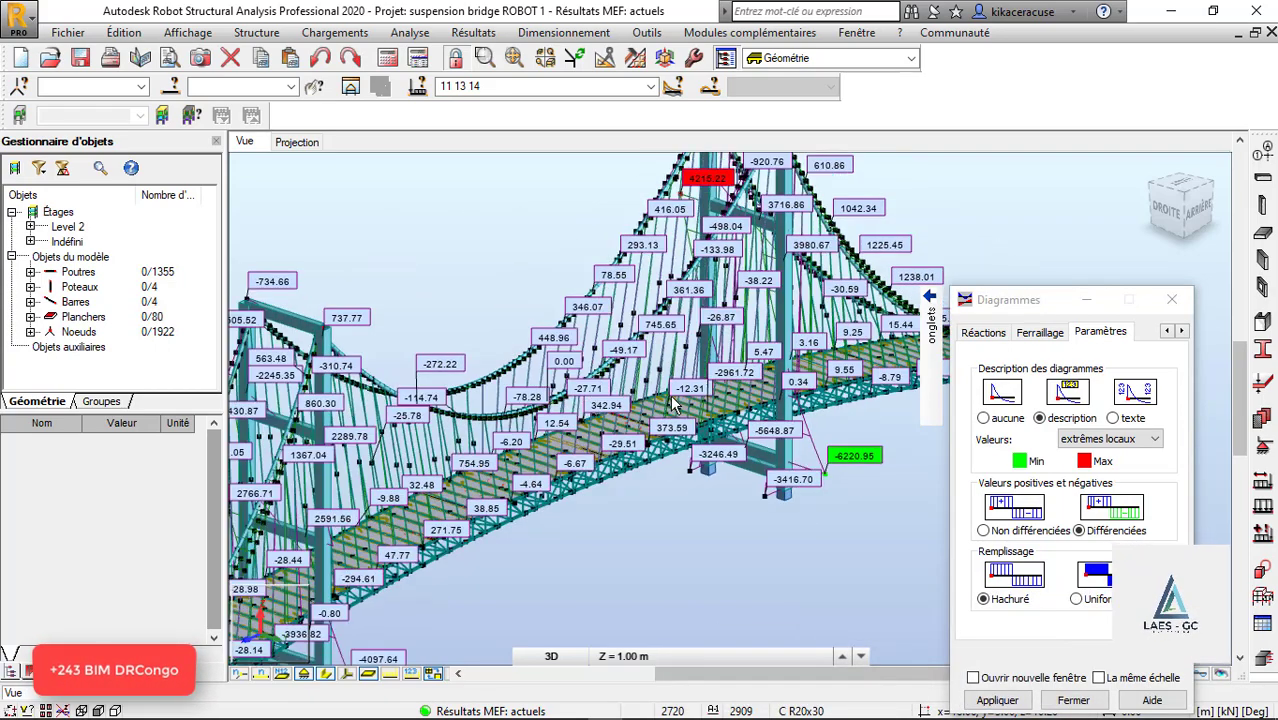
pyautogui.scroll(4, 697, 294)
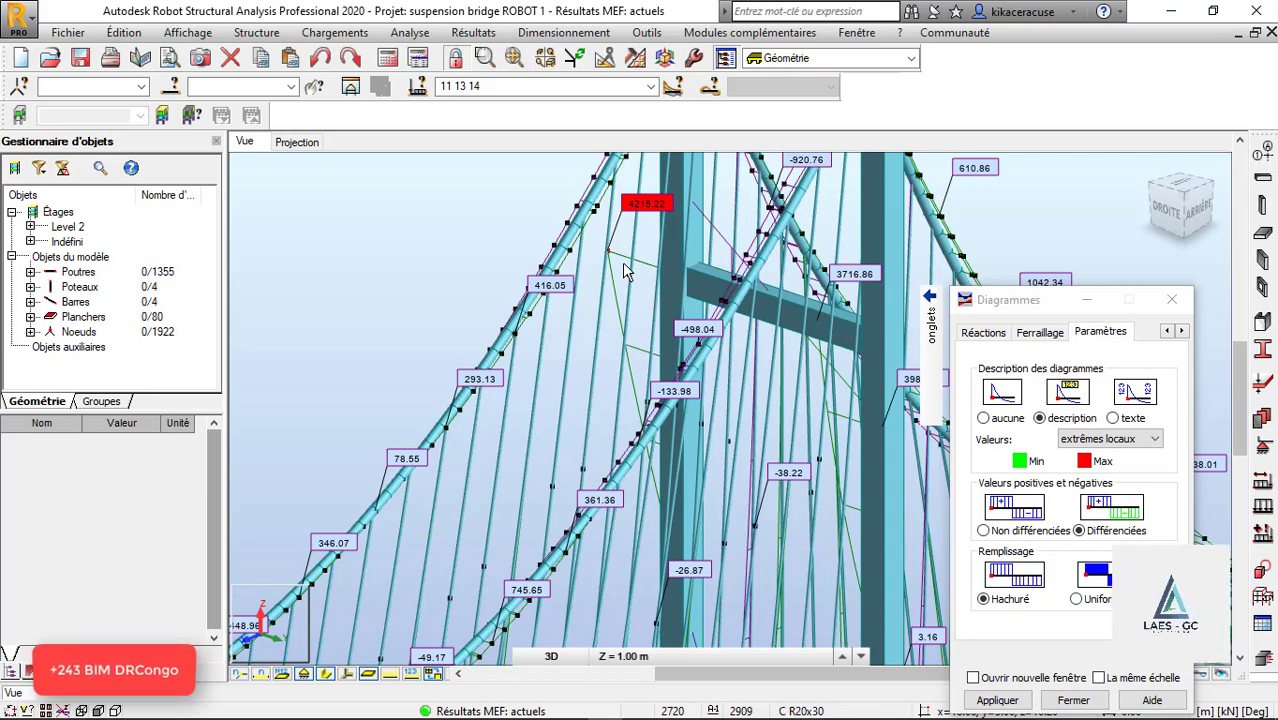
pyautogui.scroll(-2, 618, 266)
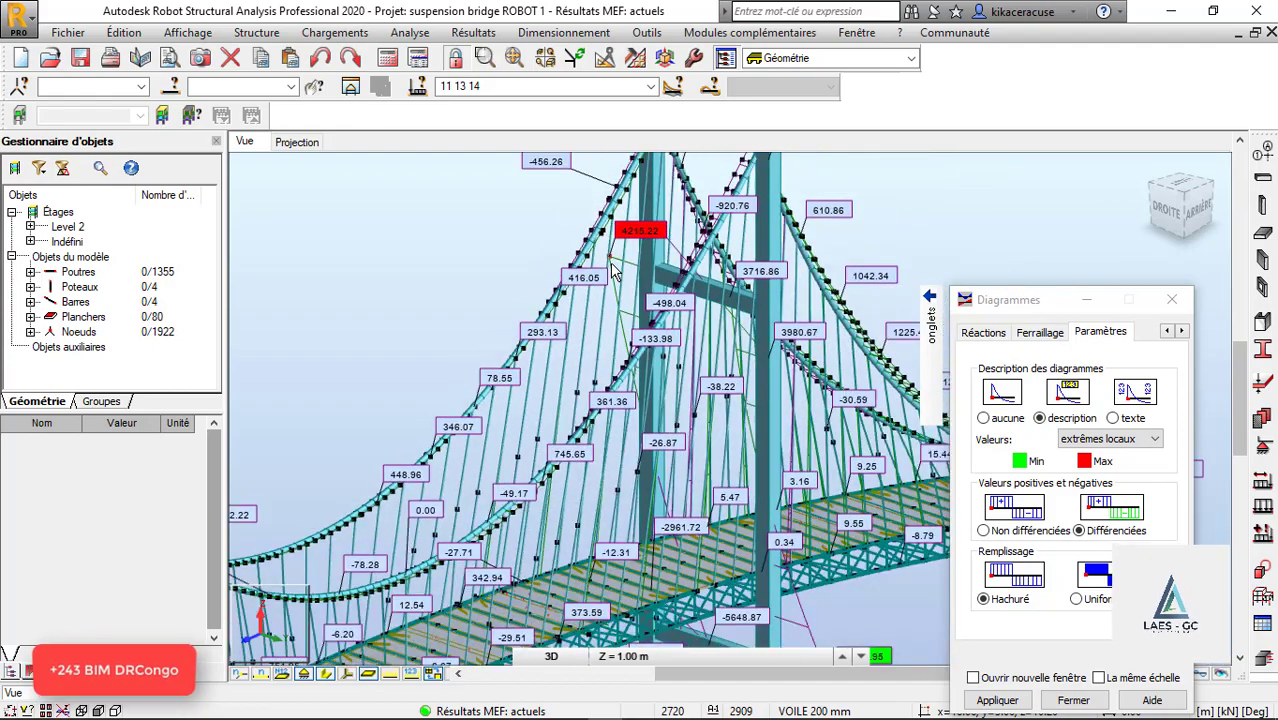
pyautogui.scroll(-2, 618, 270)
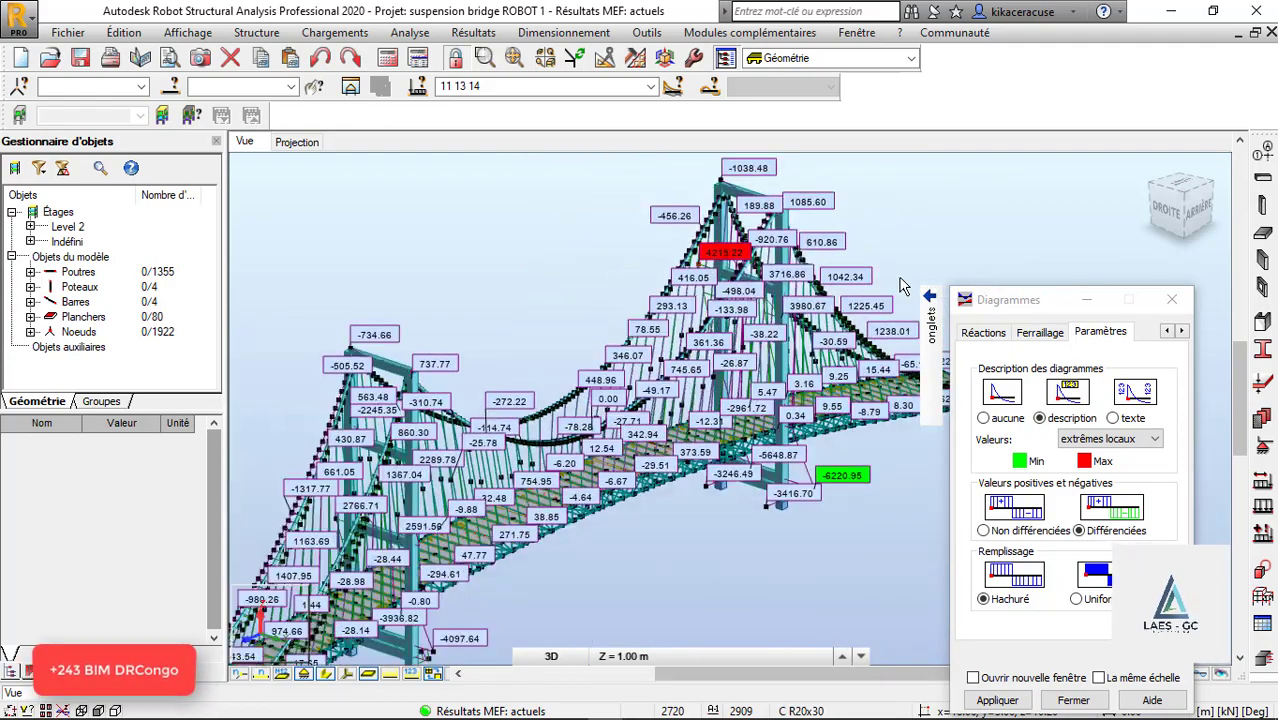
pyautogui.scroll(-1, 904, 286)
pyautogui.scroll(5, 424, 623)
# Step: Turn off the My moment diagram and display the deformation together with the exact deformation for bars
pyautogui.moveTo(921, 365)
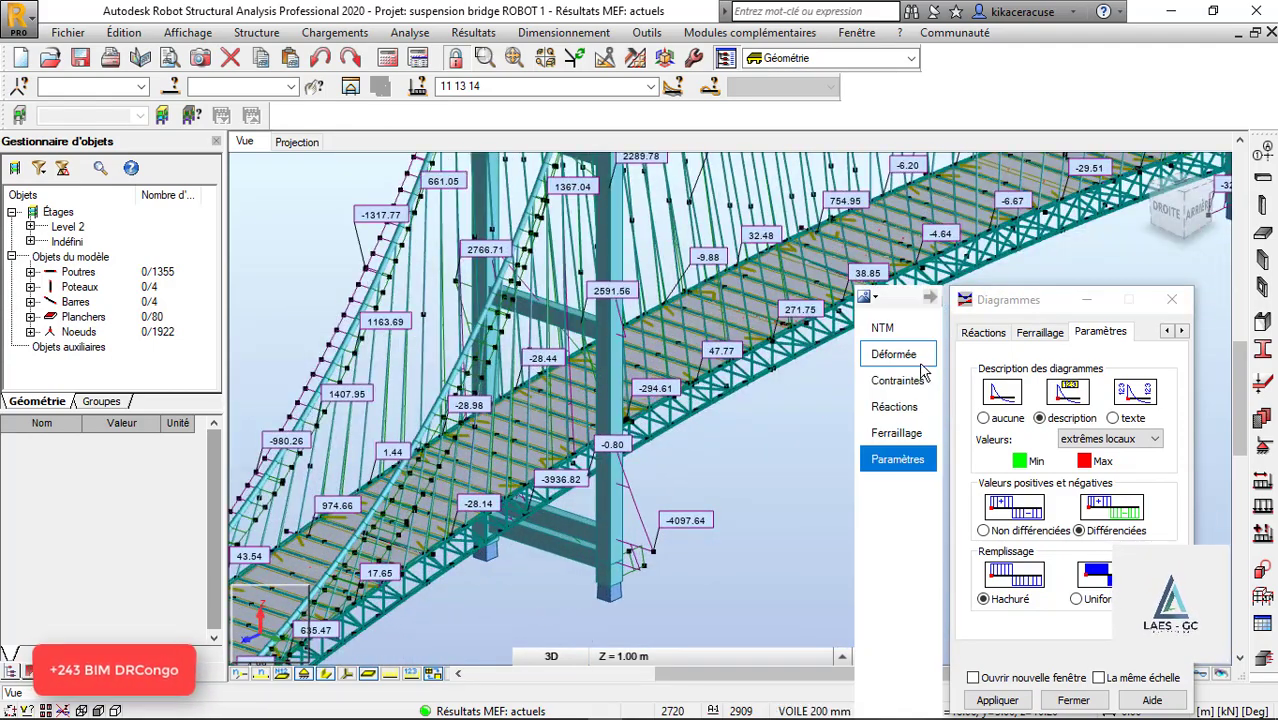
pyautogui.click(882, 328)
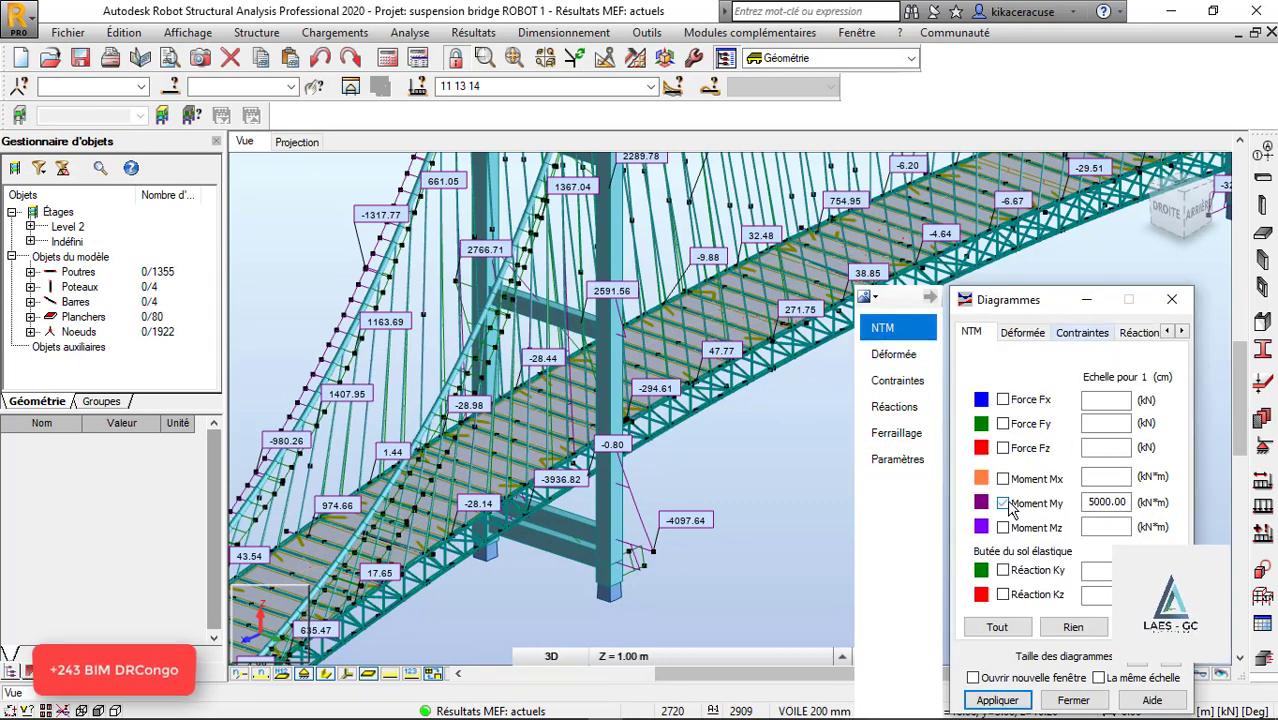
pyautogui.click(890, 358)
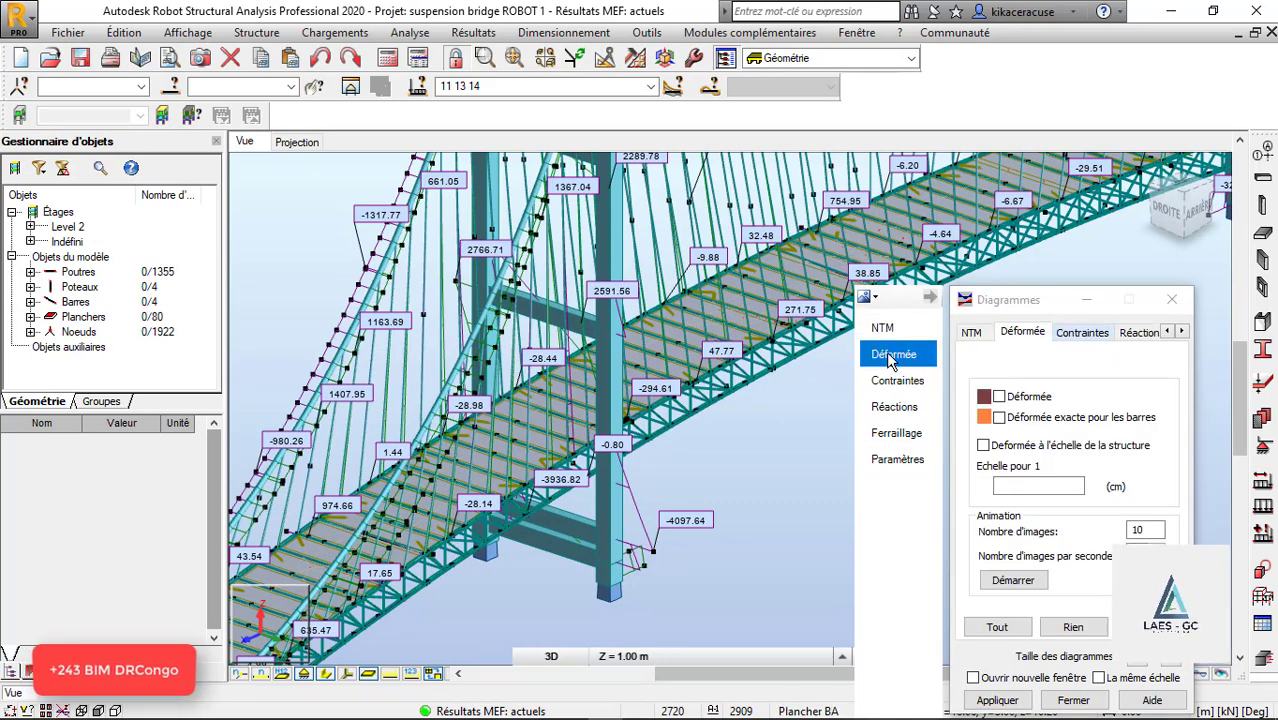
pyautogui.click(998, 417)
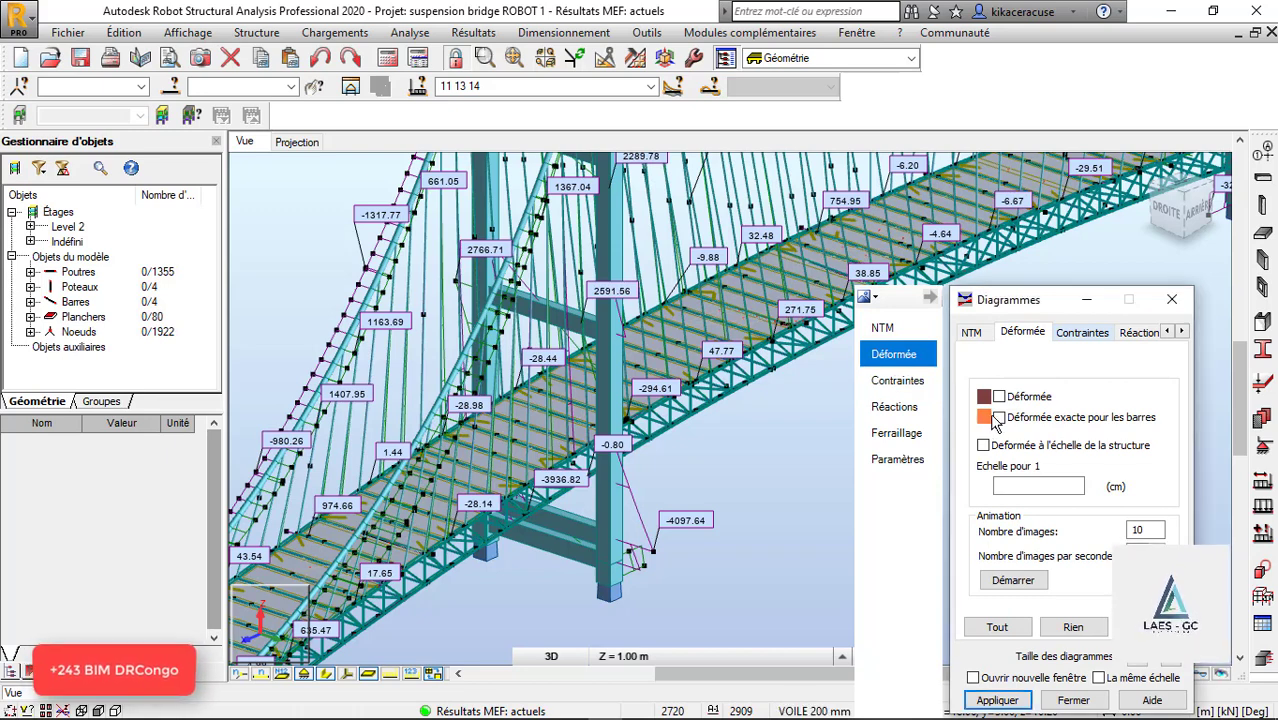
pyautogui.click(998, 418)
pyautogui.click(998, 397)
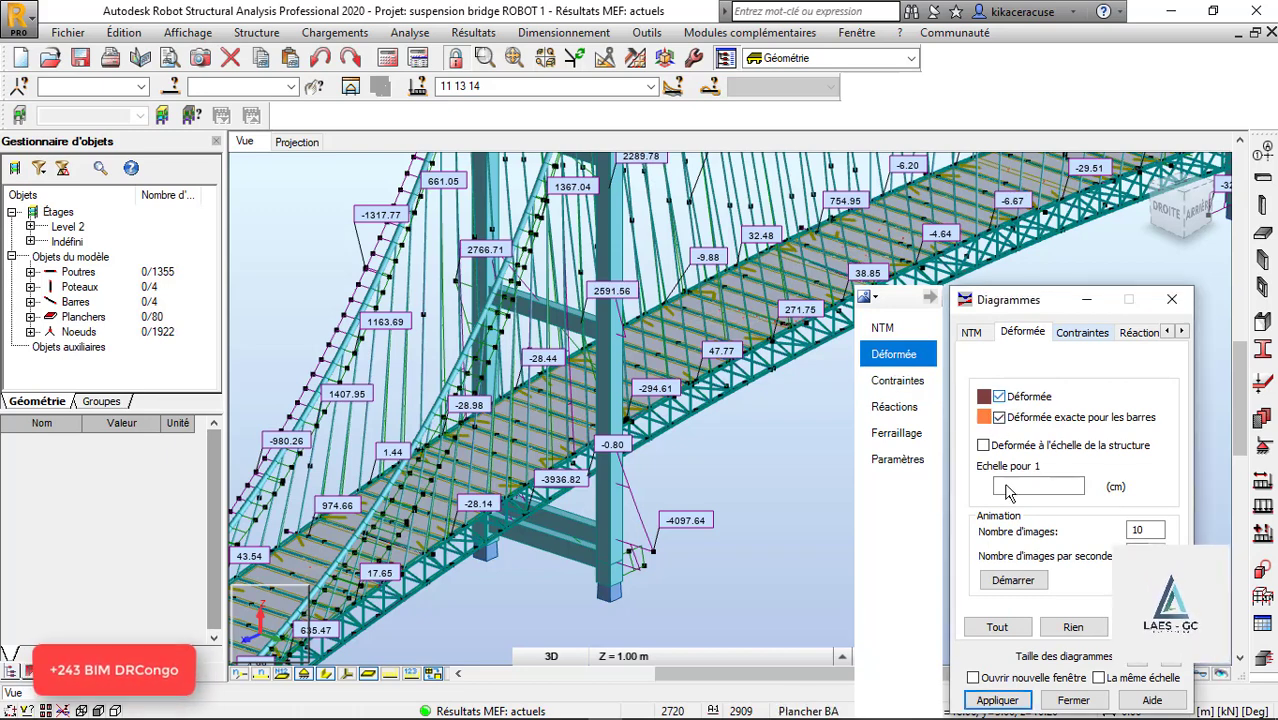
pyautogui.click(1012, 700)
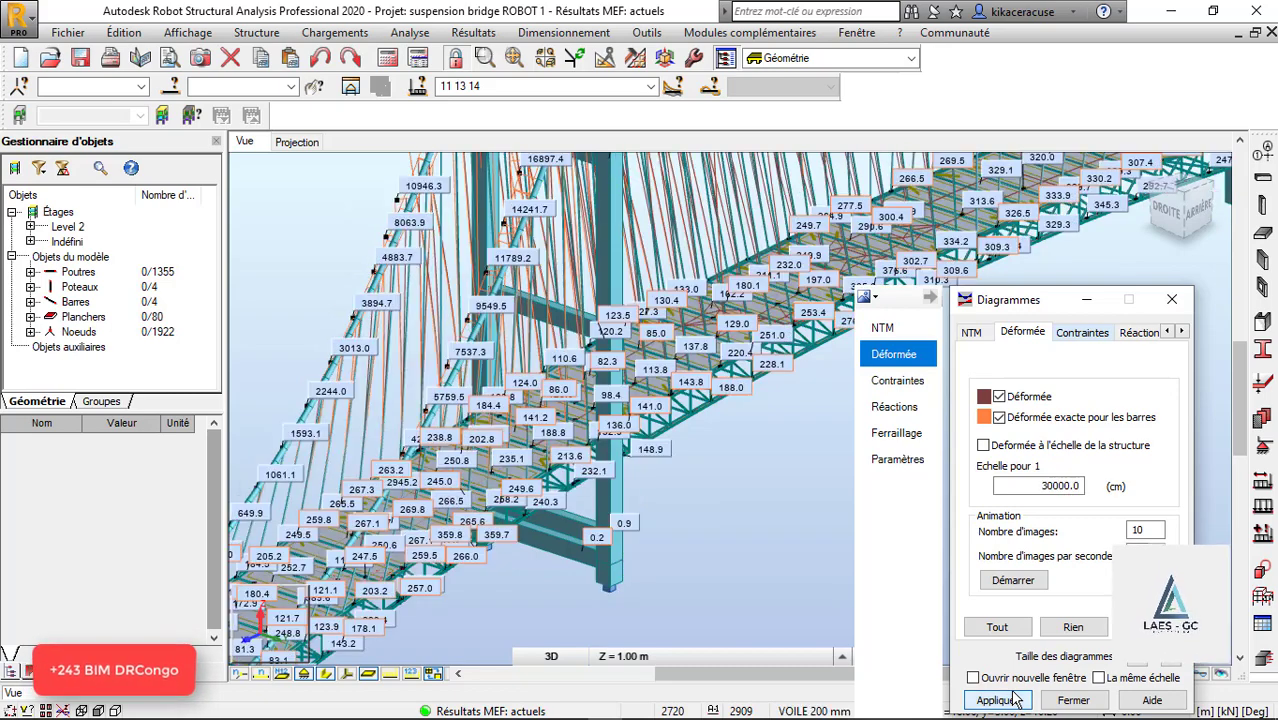
# Step: Examine the labelled deformation values and their extremes across the whole bridge from several directions
pyautogui.scroll(-2, 393, 330)
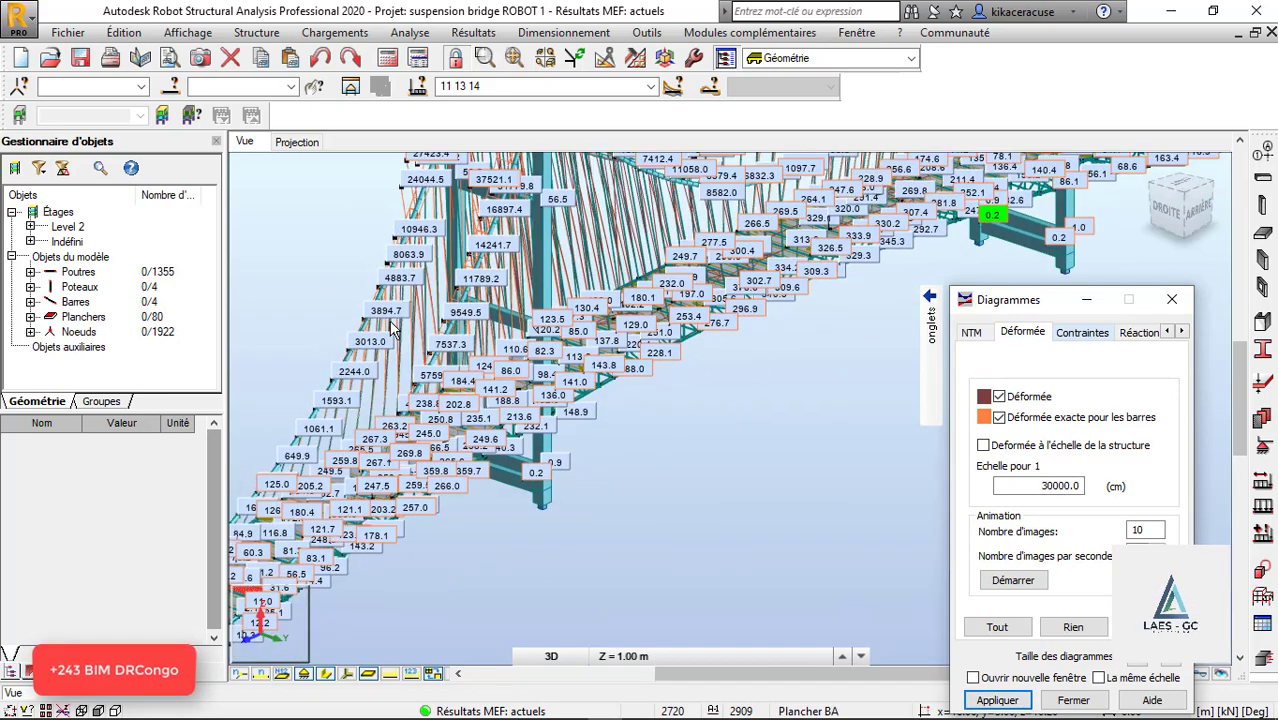
pyautogui.scroll(-2, 393, 330)
pyautogui.keyDown('shift'); pyautogui.moveTo(393, 330); pyautogui.dragTo(575, 355, button='middle'); pyautogui.keyUp('shift')
pyautogui.scroll(-2, 376, 410)
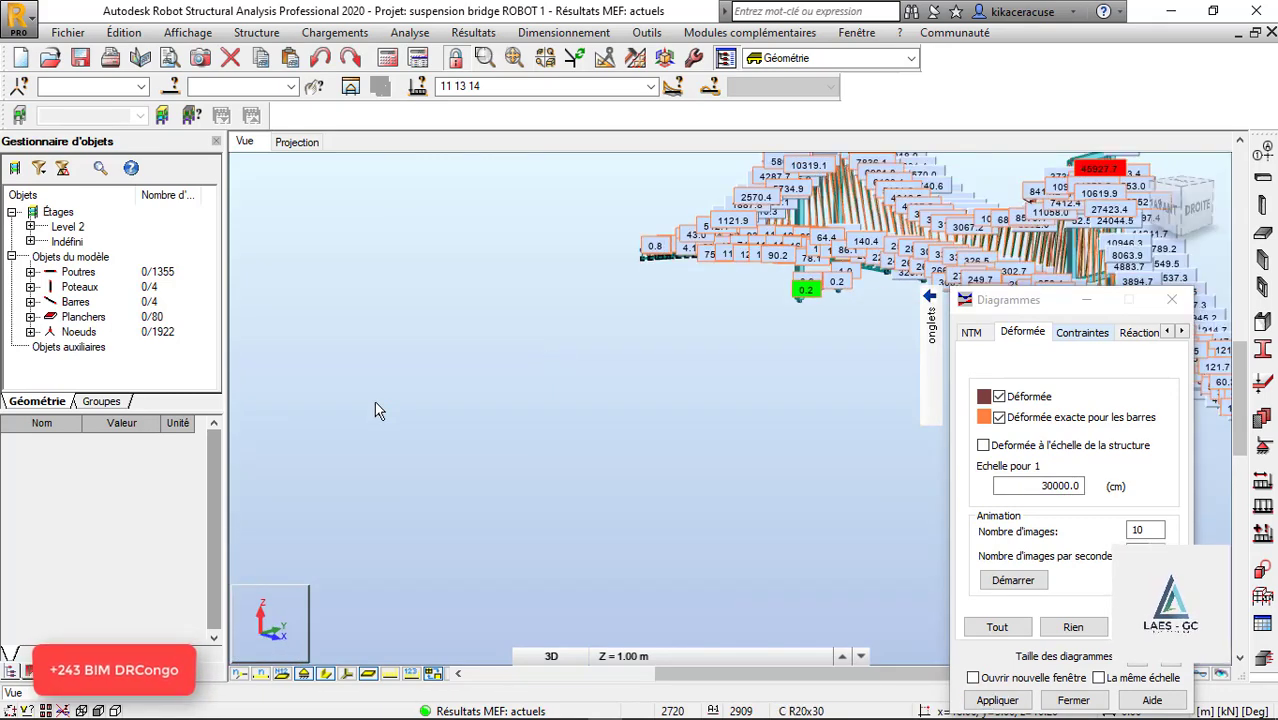
pyautogui.scroll(-1, 376, 410)
pyautogui.scroll(1, 1016, 226)
pyautogui.keyDown('shift'); pyautogui.moveTo(997, 227); pyautogui.dragTo(905, 300, button='middle'); pyautogui.keyUp('shift')
# Step: Set the diagram description to none, apply it, and inspect the bridge's deformed shape without value labels
pyautogui.moveTo(930, 320)
pyautogui.click(890, 459)
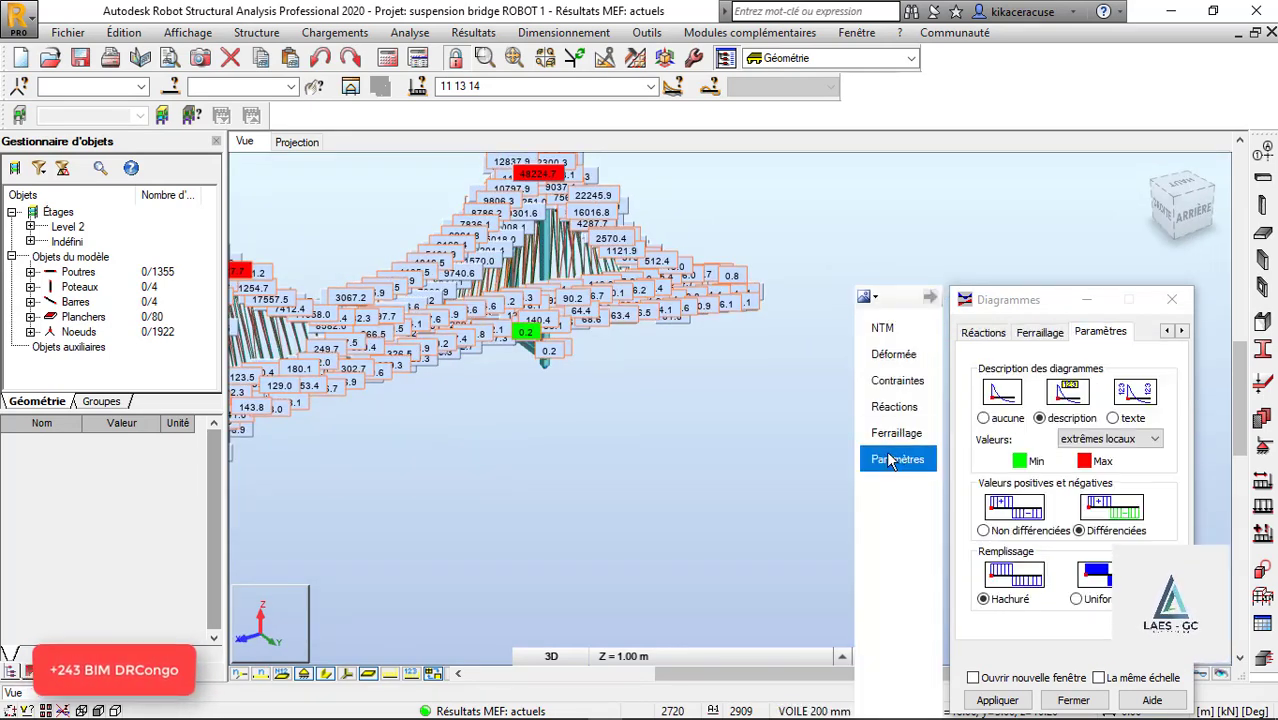
pyautogui.click(983, 418)
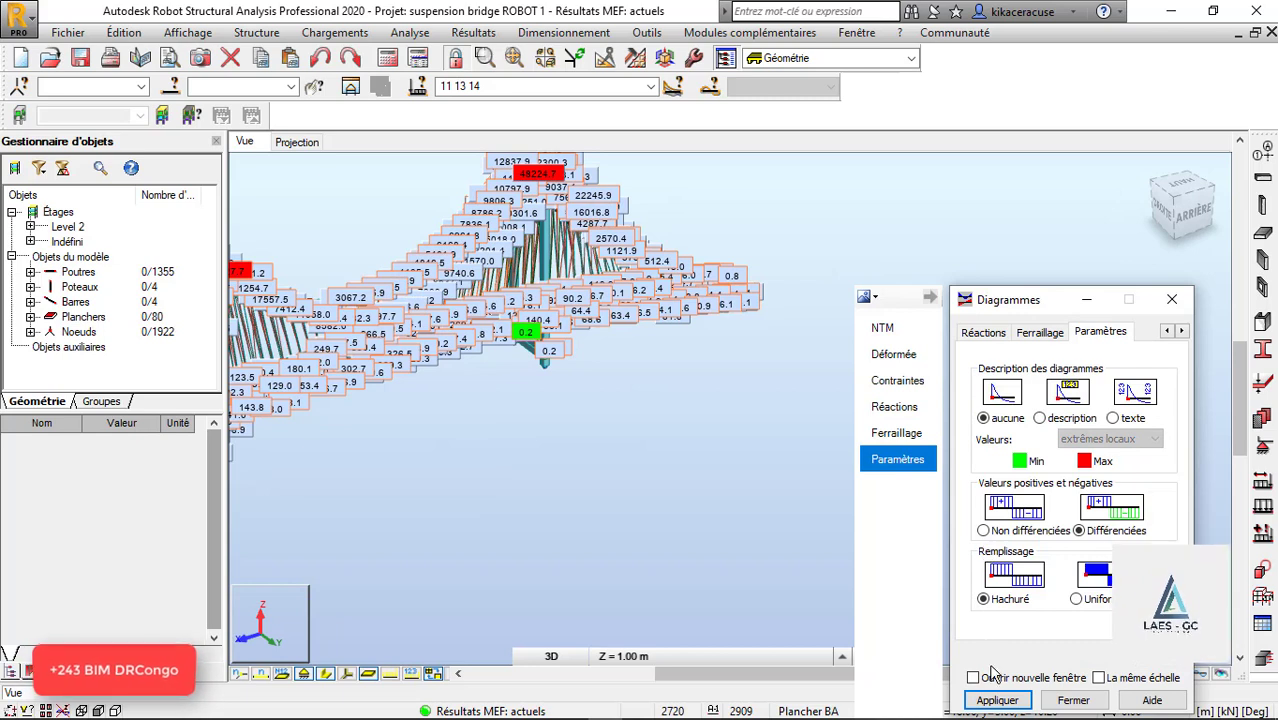
pyautogui.click(1001, 703)
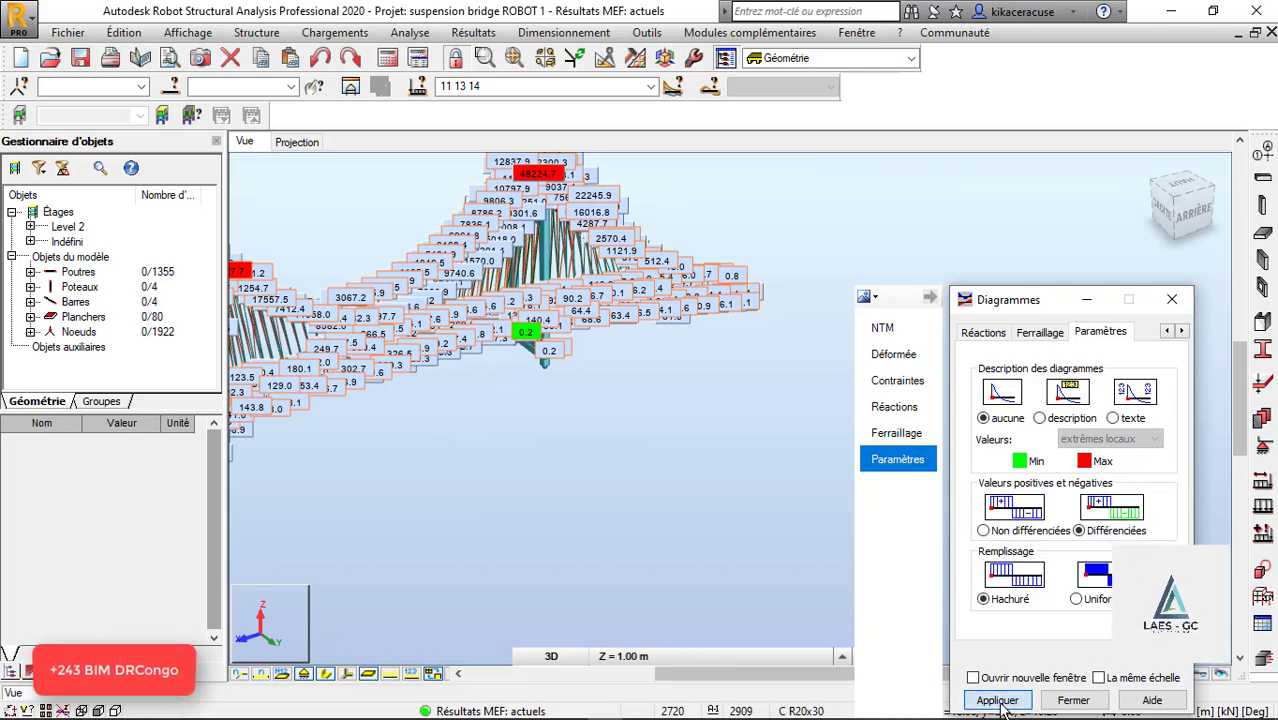
pyautogui.scroll(-2, 963, 277)
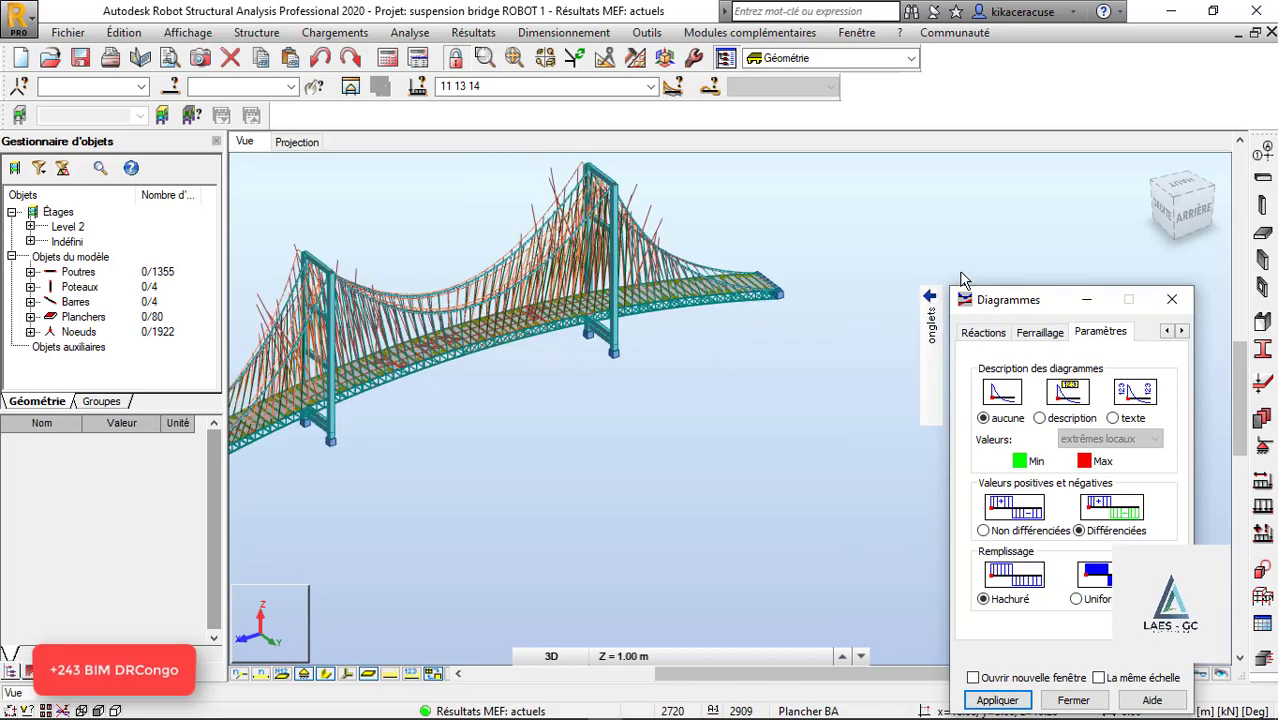
pyautogui.keyDown('shift'); pyautogui.moveTo(697, 349); pyautogui.dragTo(714, 337, button='middle'); pyautogui.keyUp('shift')
pyautogui.scroll(2, 506, 261)
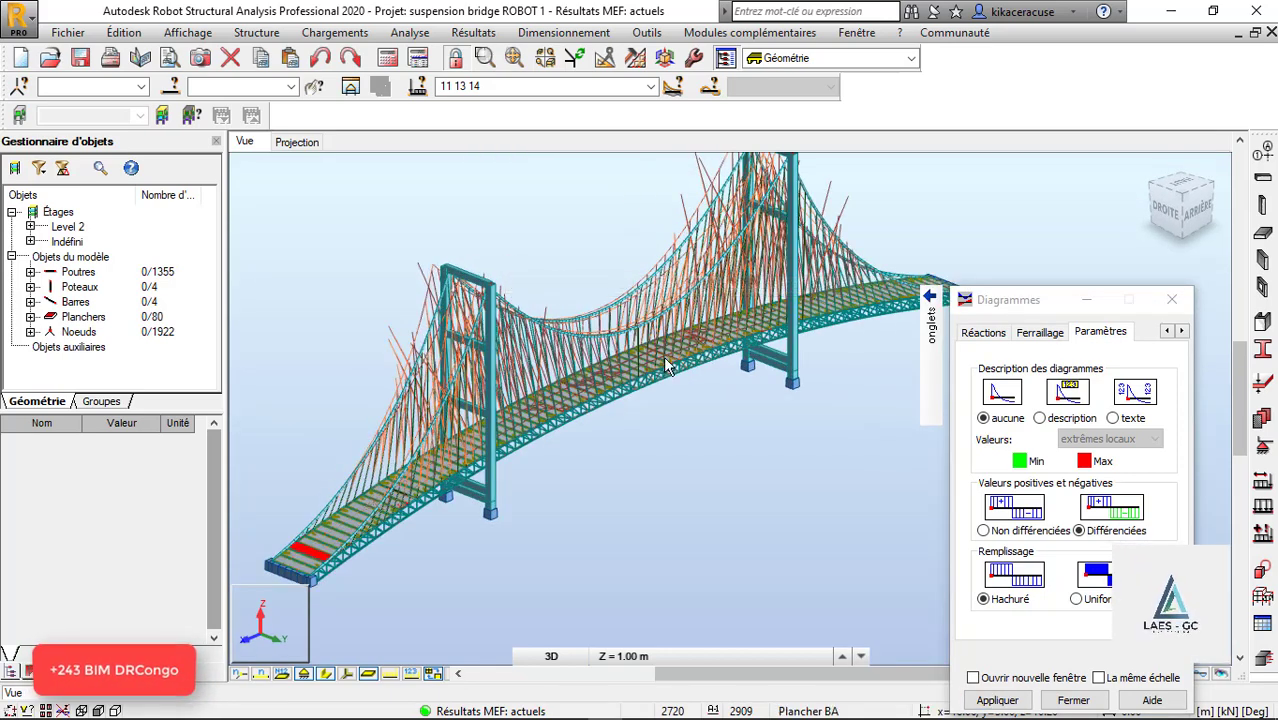
pyautogui.scroll(2, 655, 380)
pyautogui.scroll(-2, 655, 380)
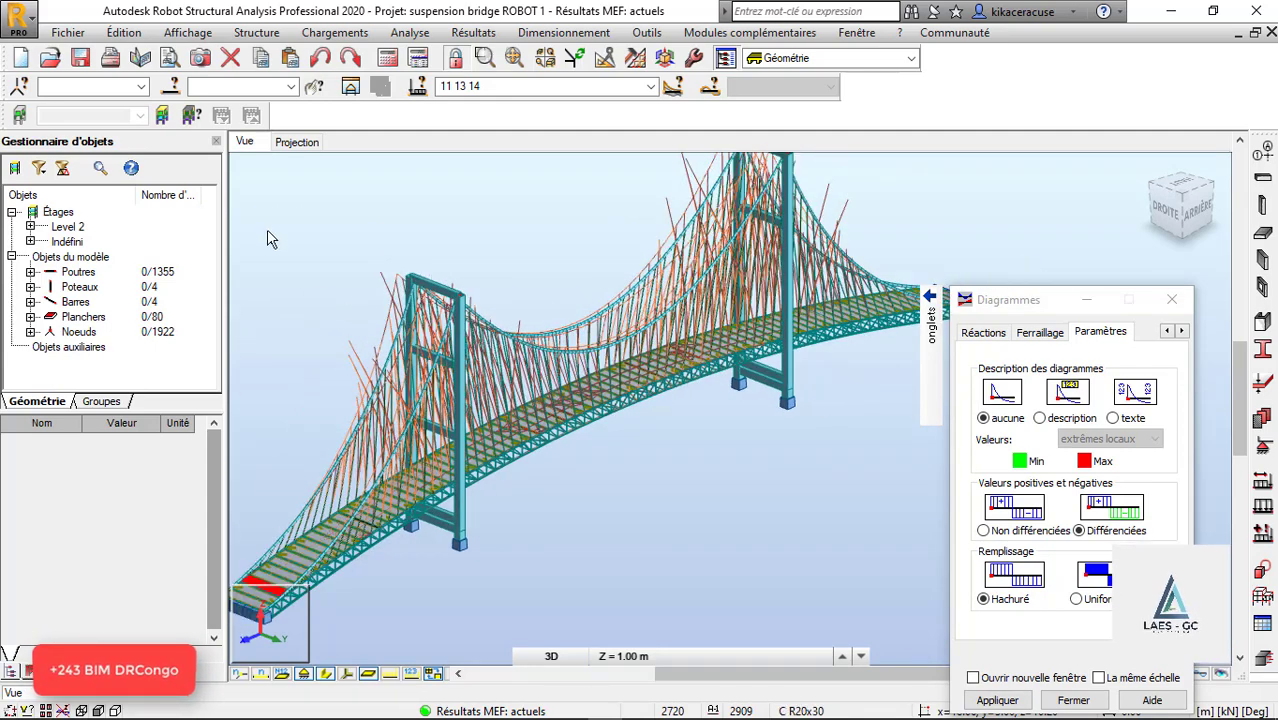
# Step: Start the animation of the bar deformation with 10 images at 8 images per second
pyautogui.moveTo(1035, 298); pyautogui.dragTo(682, 196)
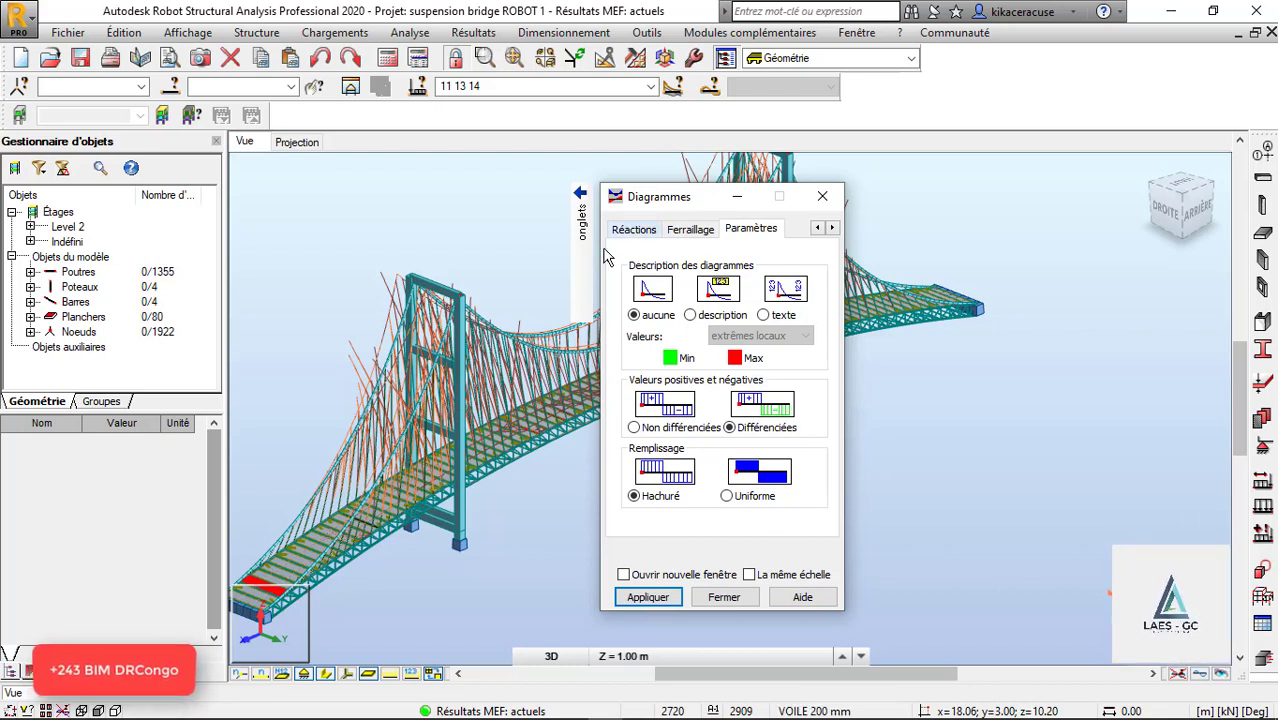
pyautogui.moveTo(582, 218)
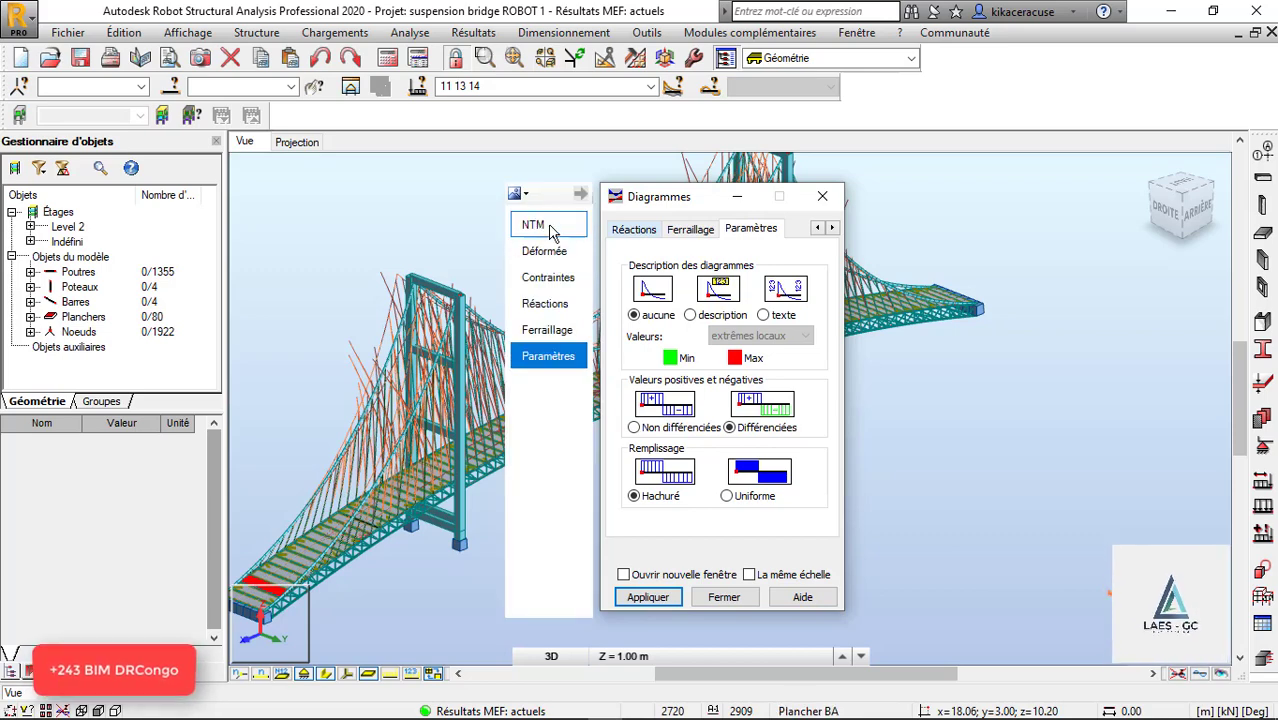
pyautogui.click(733, 197)
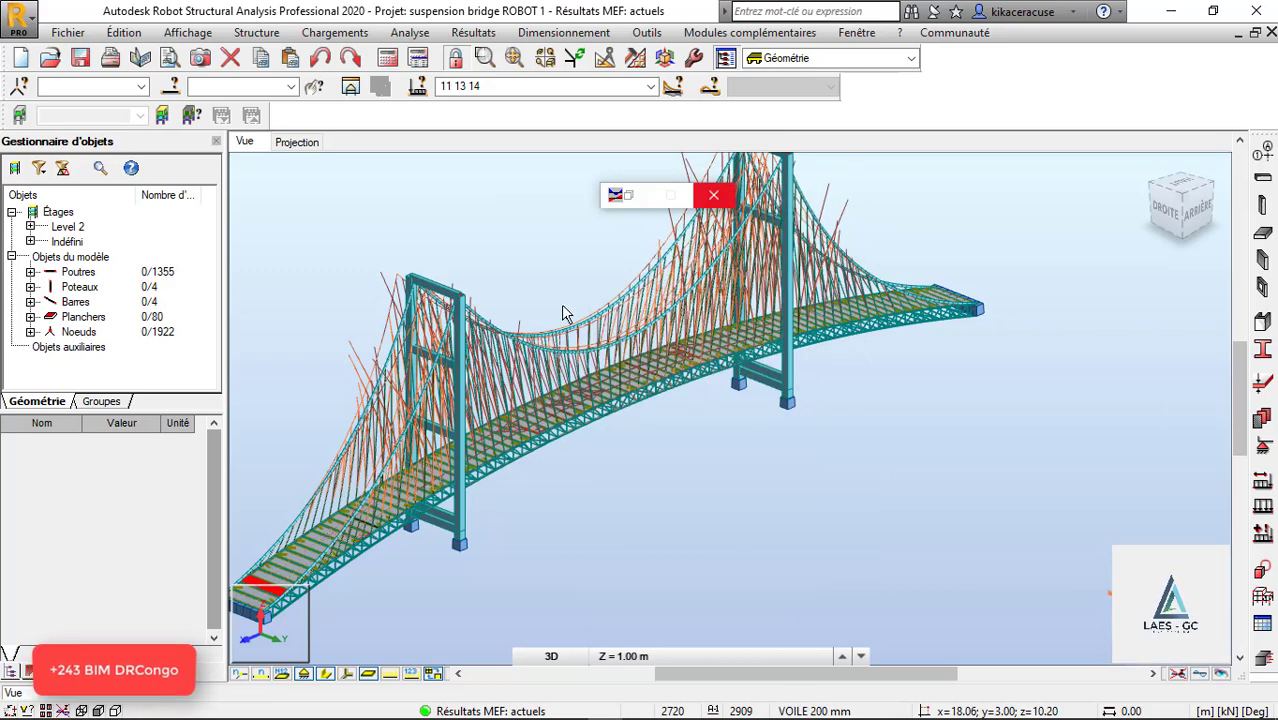
pyautogui.click(628, 196)
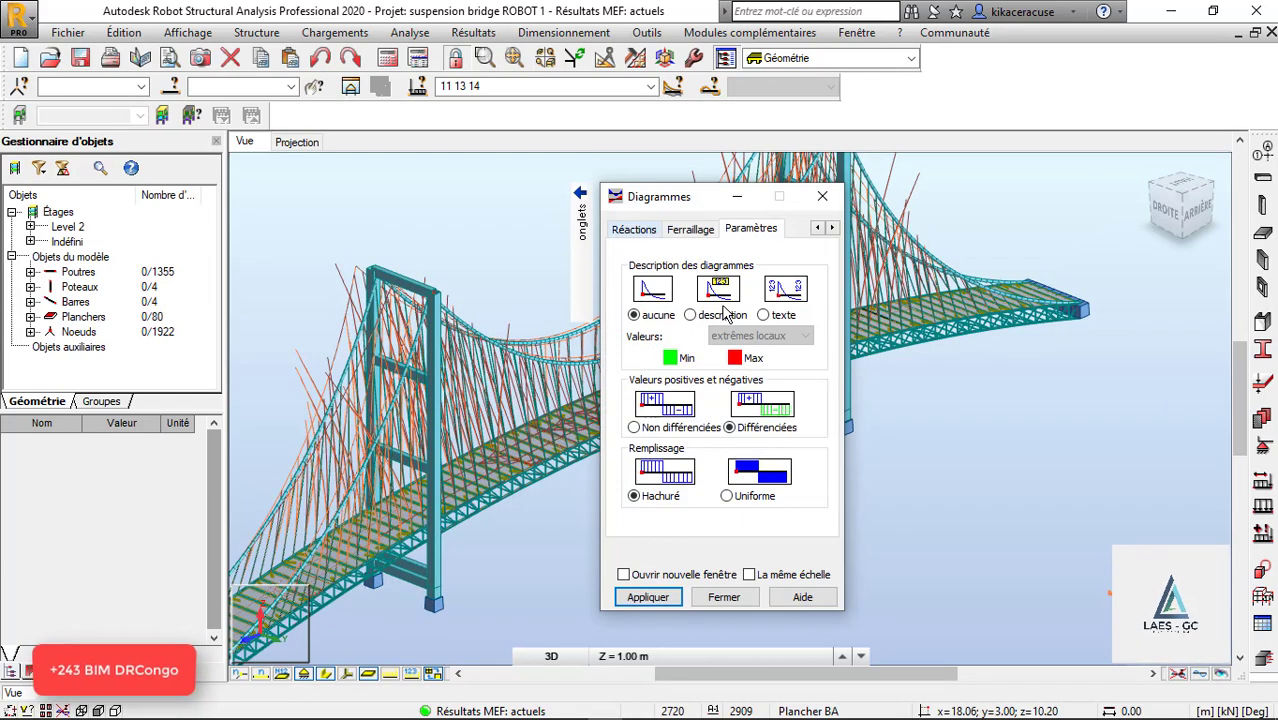
pyautogui.click(546, 250)
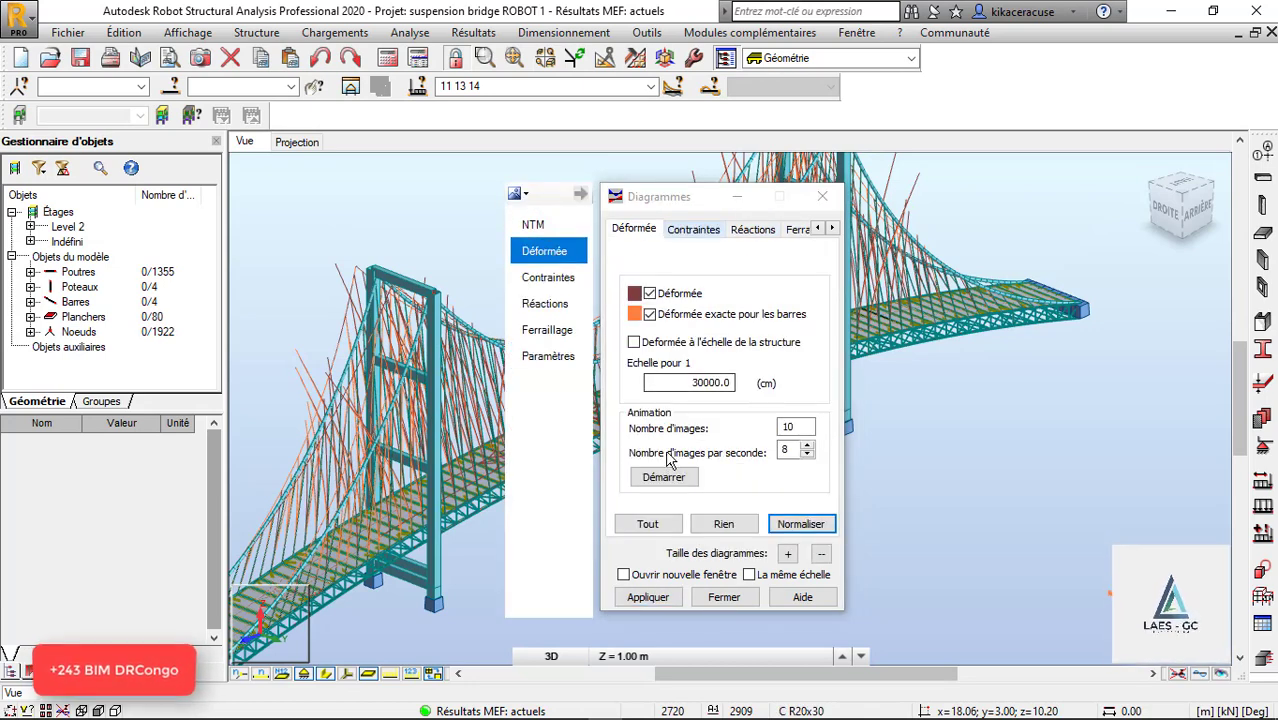
pyautogui.click(666, 477)
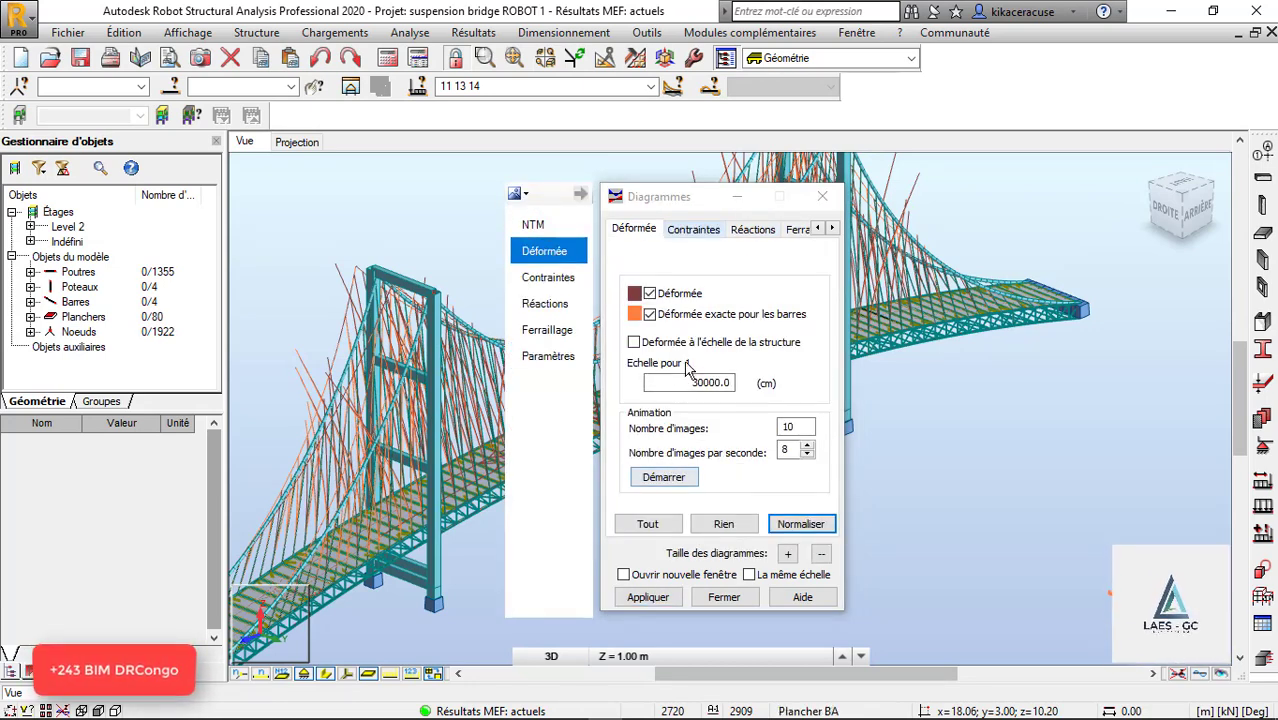
# Step: Turn off the deformation and the exact deformation for bars, apply this, and close the bar diagram settings
pyautogui.click(650, 314)
pyautogui.click(650, 293)
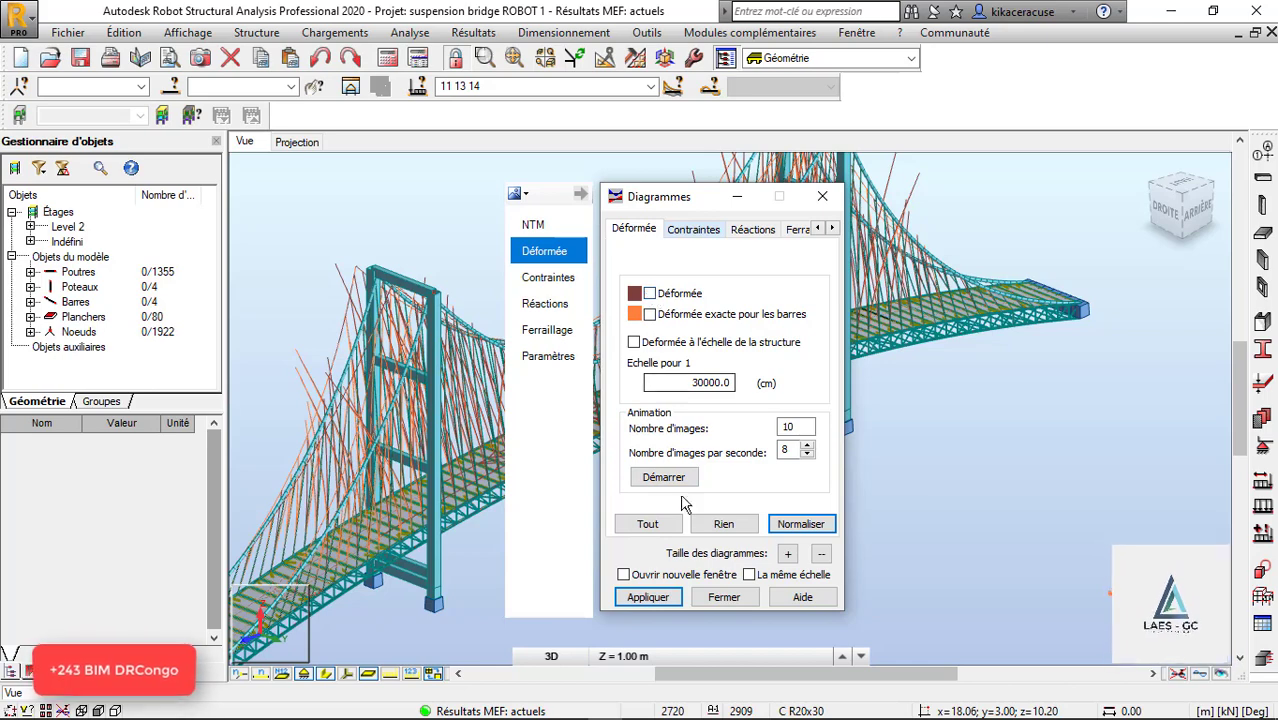
pyautogui.click(650, 597)
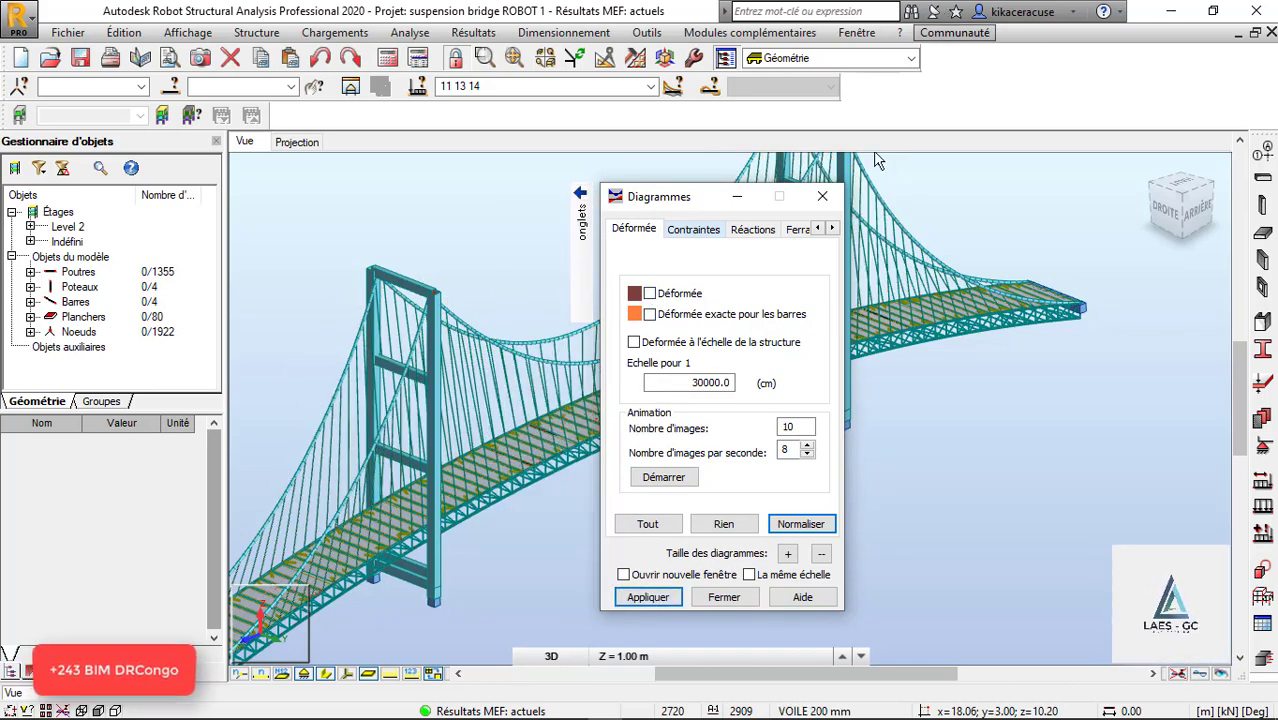
pyautogui.click(823, 198)
# Step: Open the panel maps and display active deformations at the scale of the structure
pyautogui.click(473, 32)
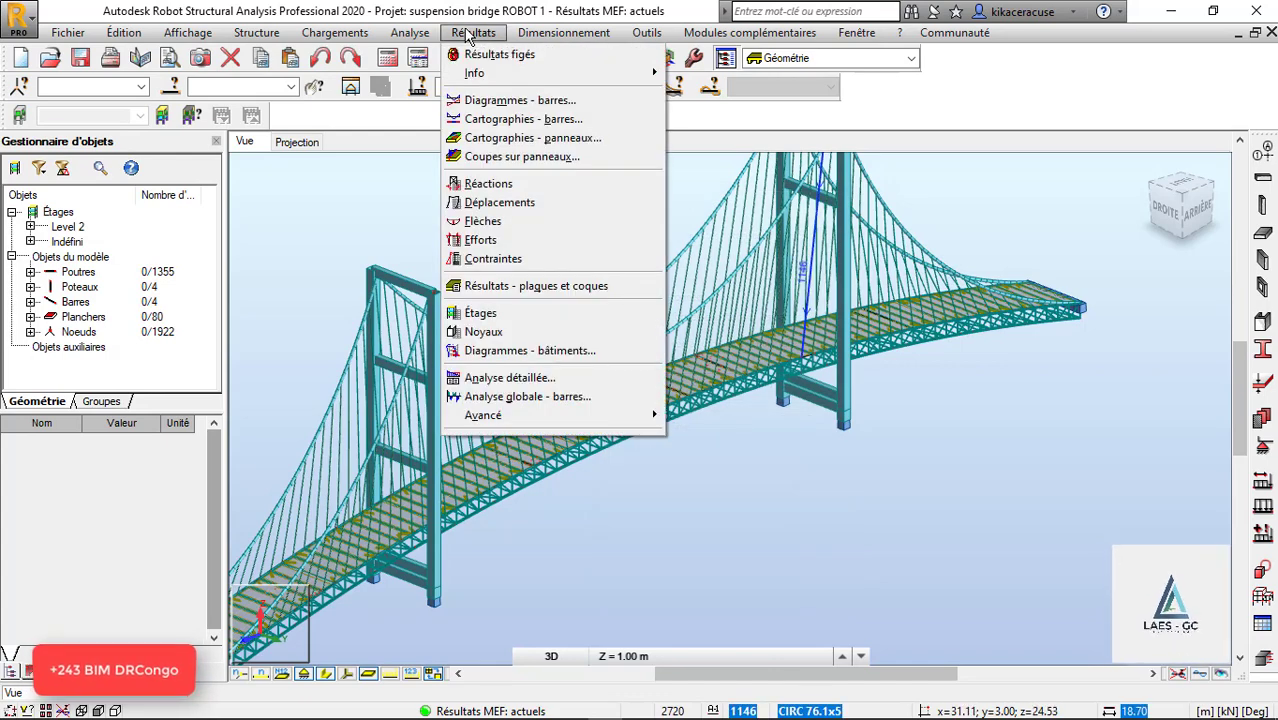
pyautogui.click(500, 140)
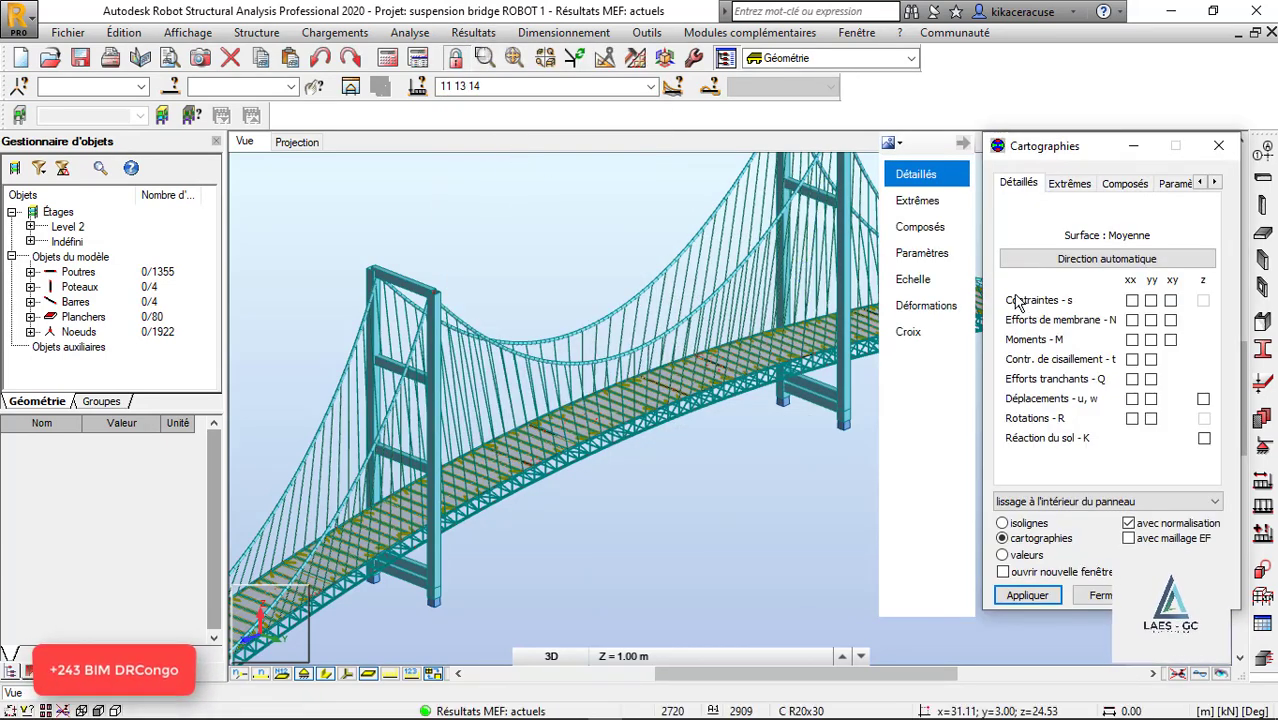
pyautogui.click(915, 305)
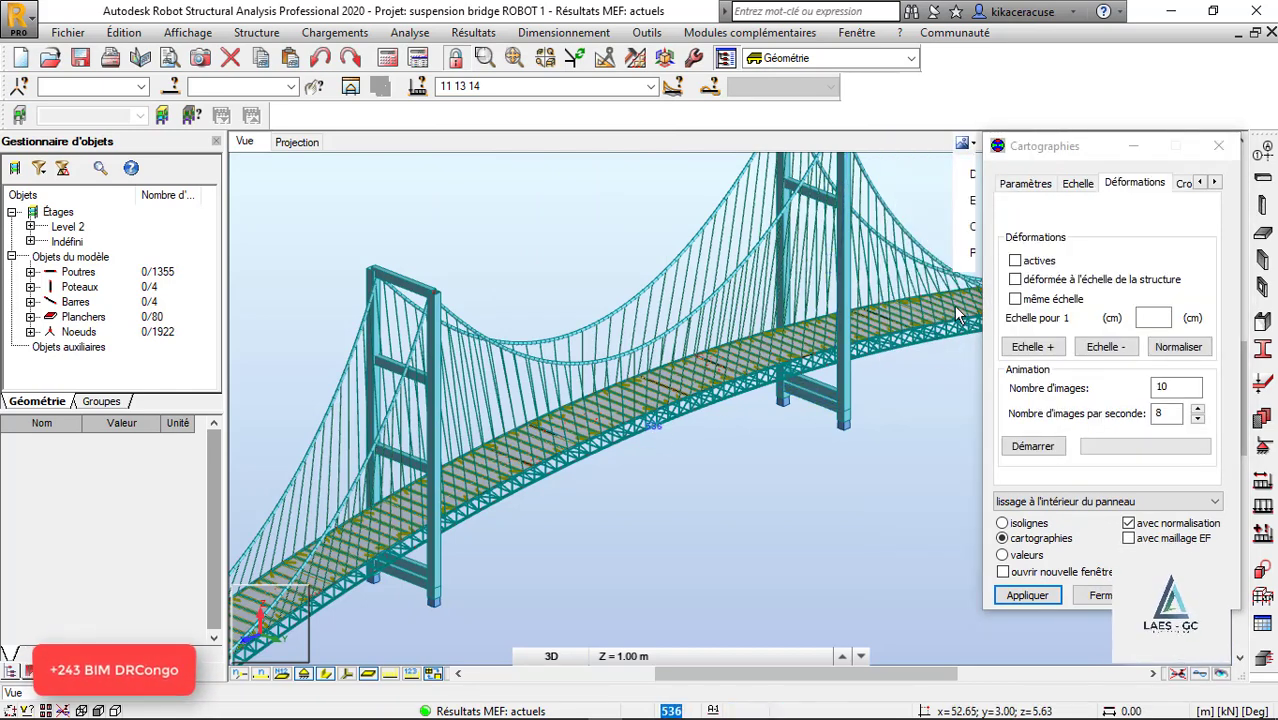
pyautogui.click(1015, 260)
pyautogui.click(1015, 279)
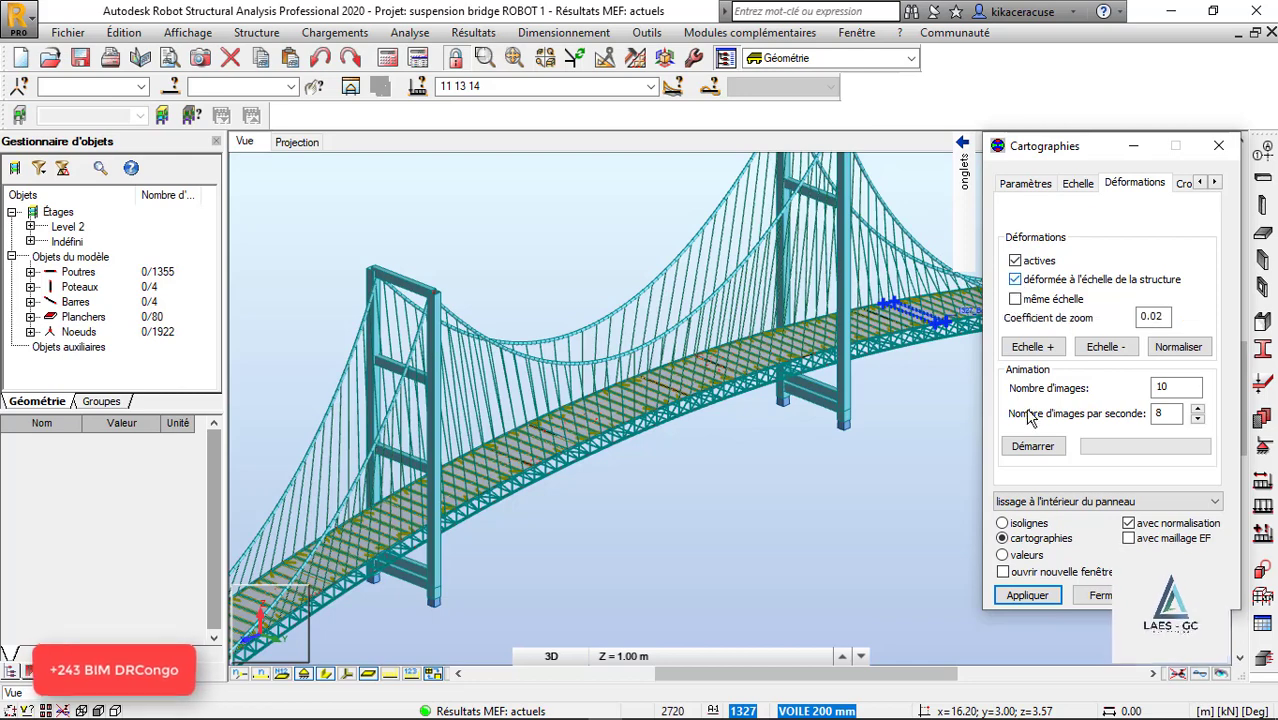
pyautogui.click(1030, 596)
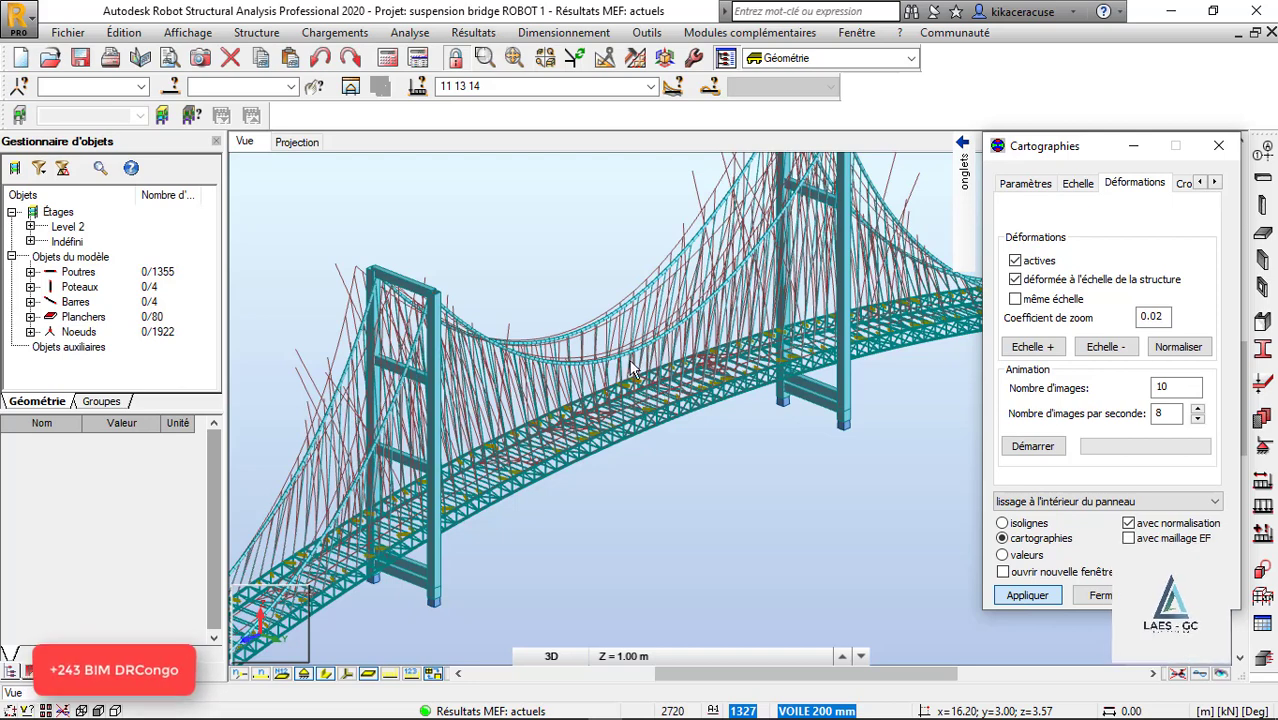
pyautogui.scroll(-2, 632, 372)
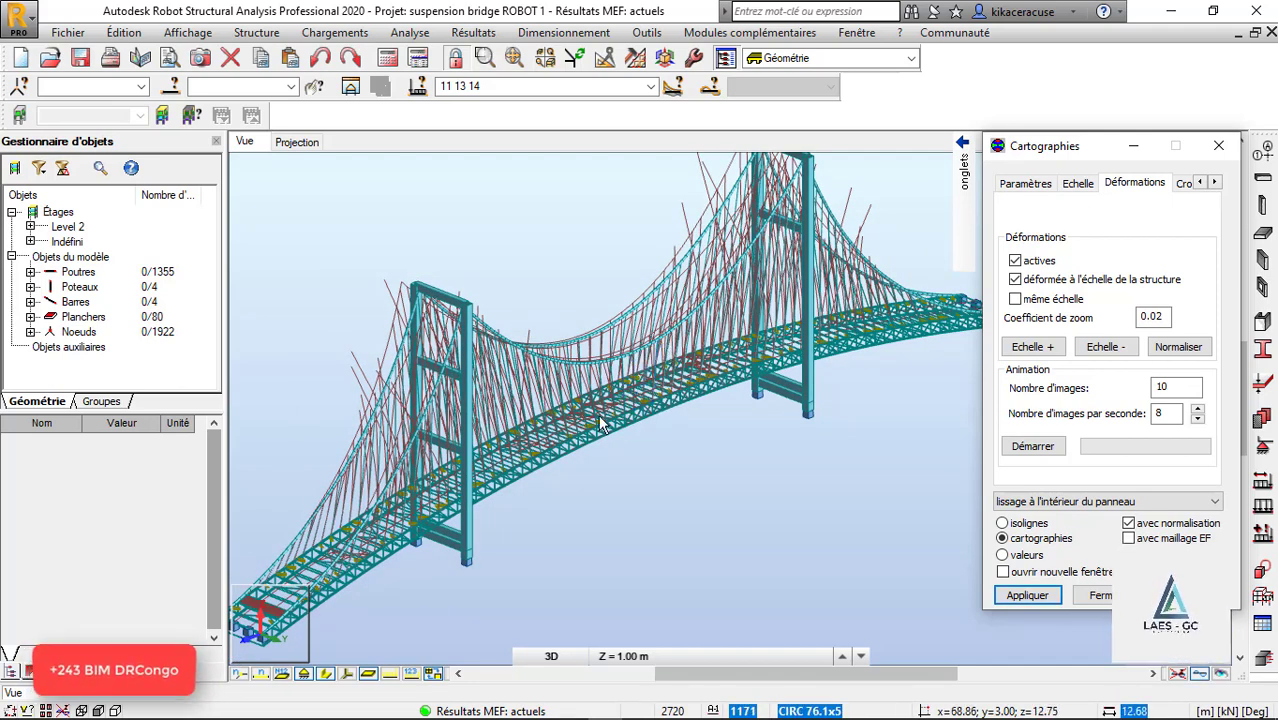
# Step: Display the detailed Myy moment map on the deck panels and inspect it along the bridge
pyautogui.moveTo(963, 175)
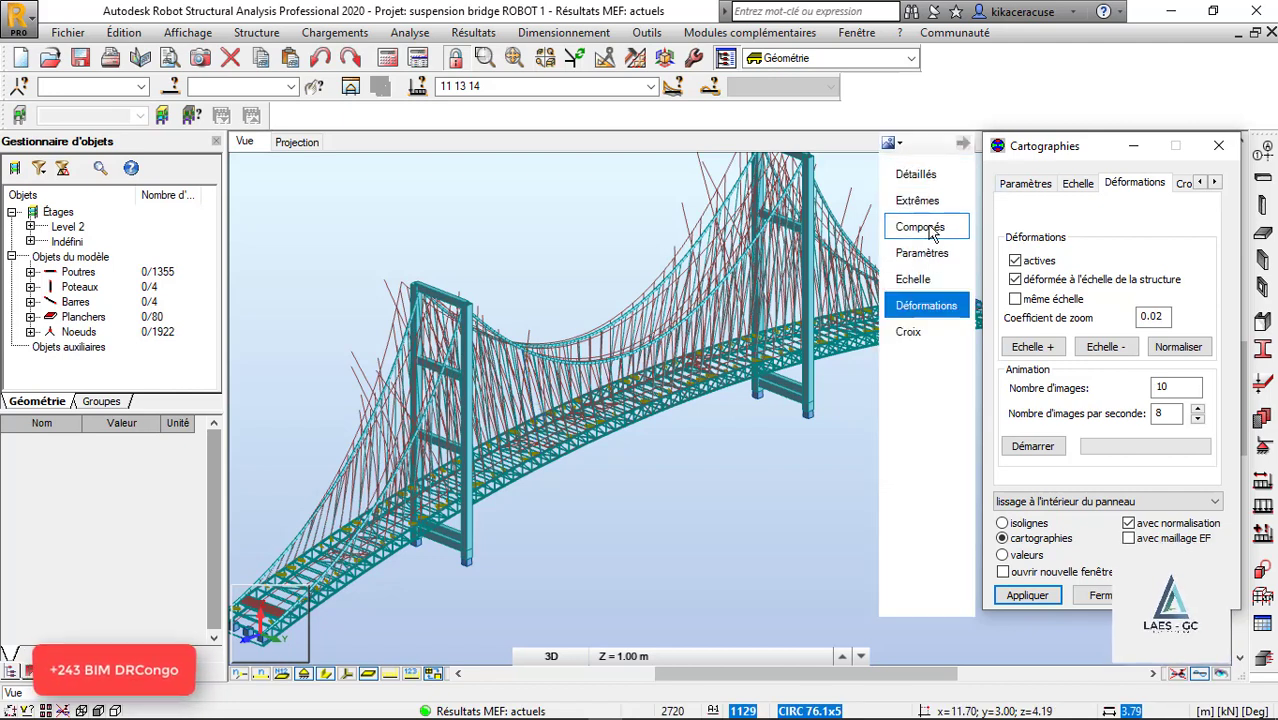
pyautogui.click(924, 202)
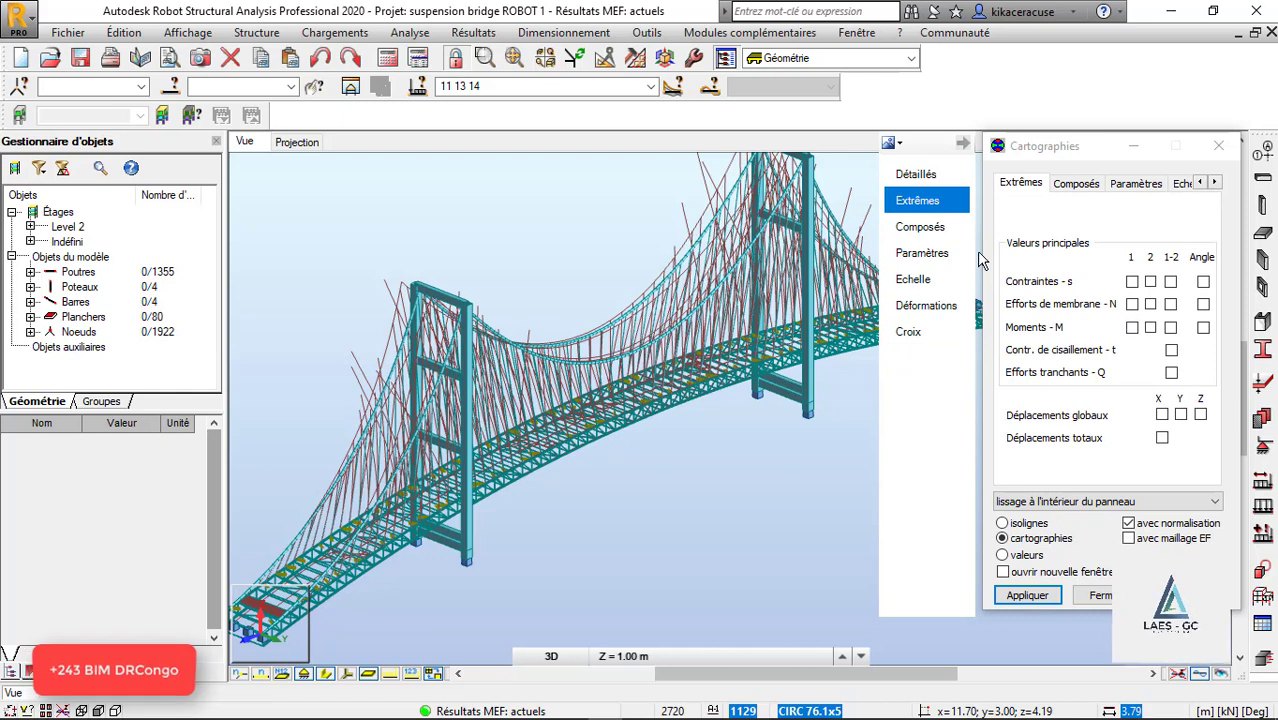
pyautogui.click(905, 175)
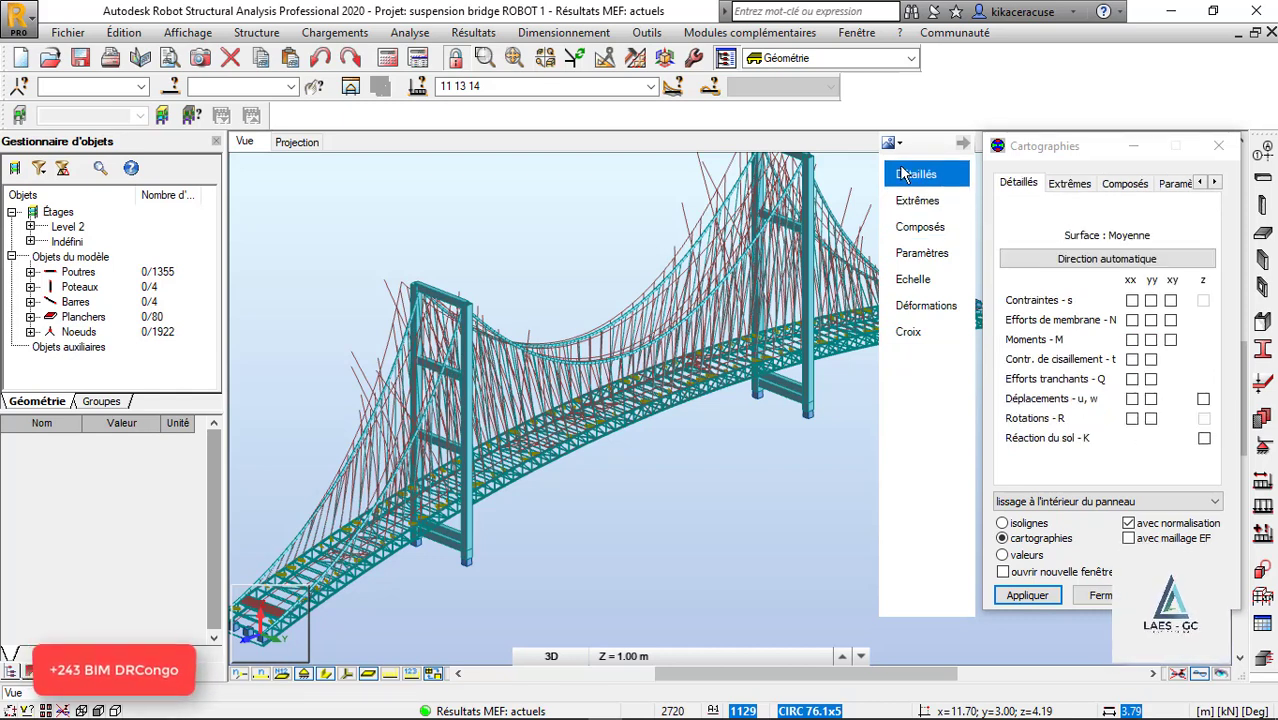
pyautogui.click(1151, 339)
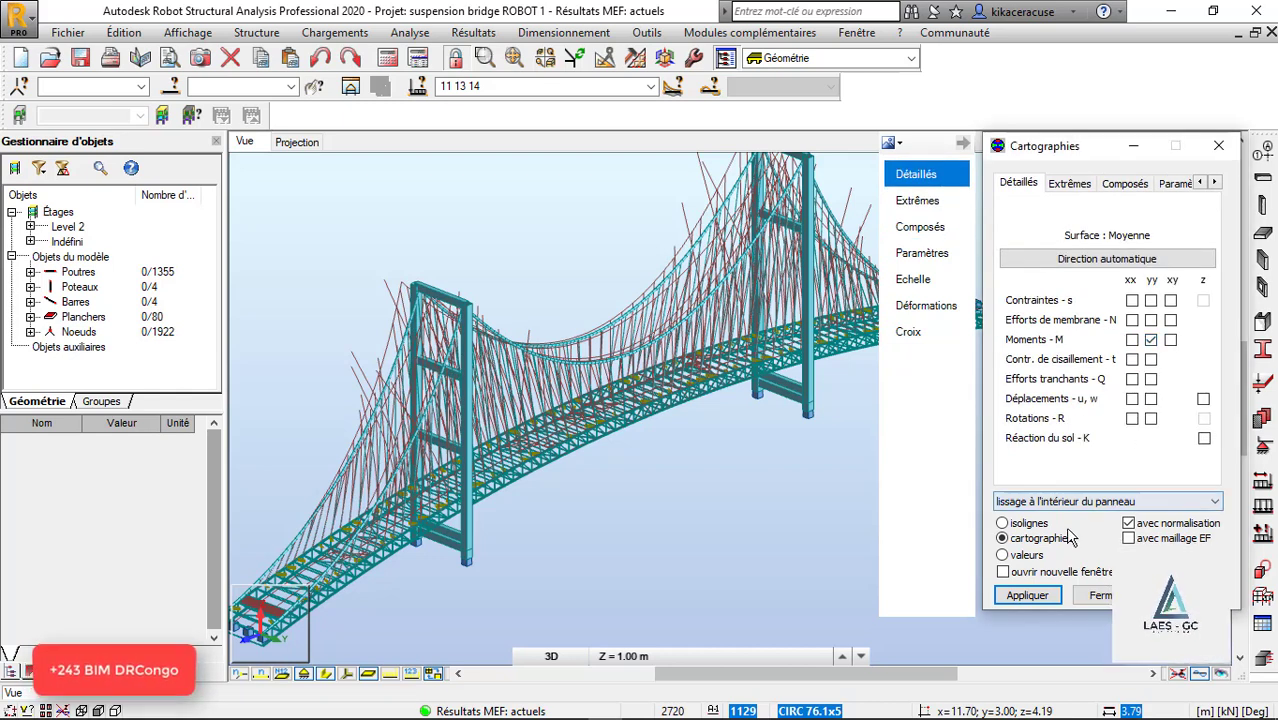
pyautogui.click(1030, 595)
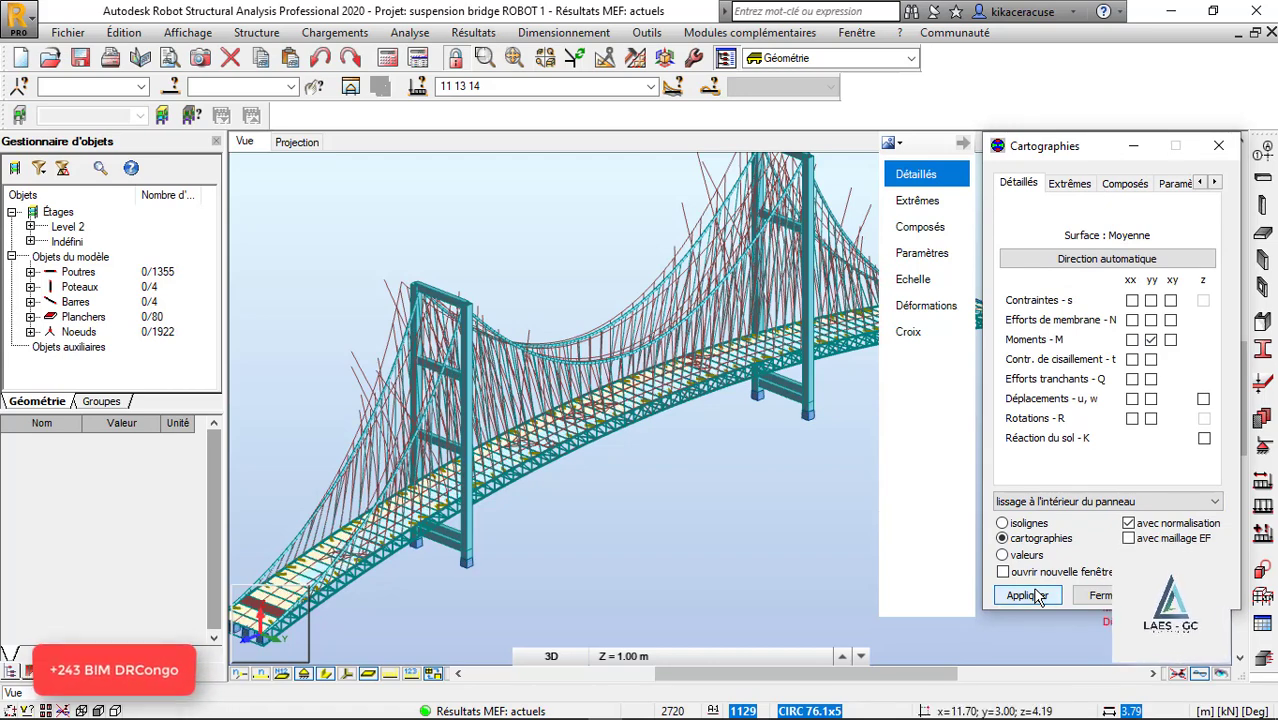
pyautogui.scroll(-2, 663, 216)
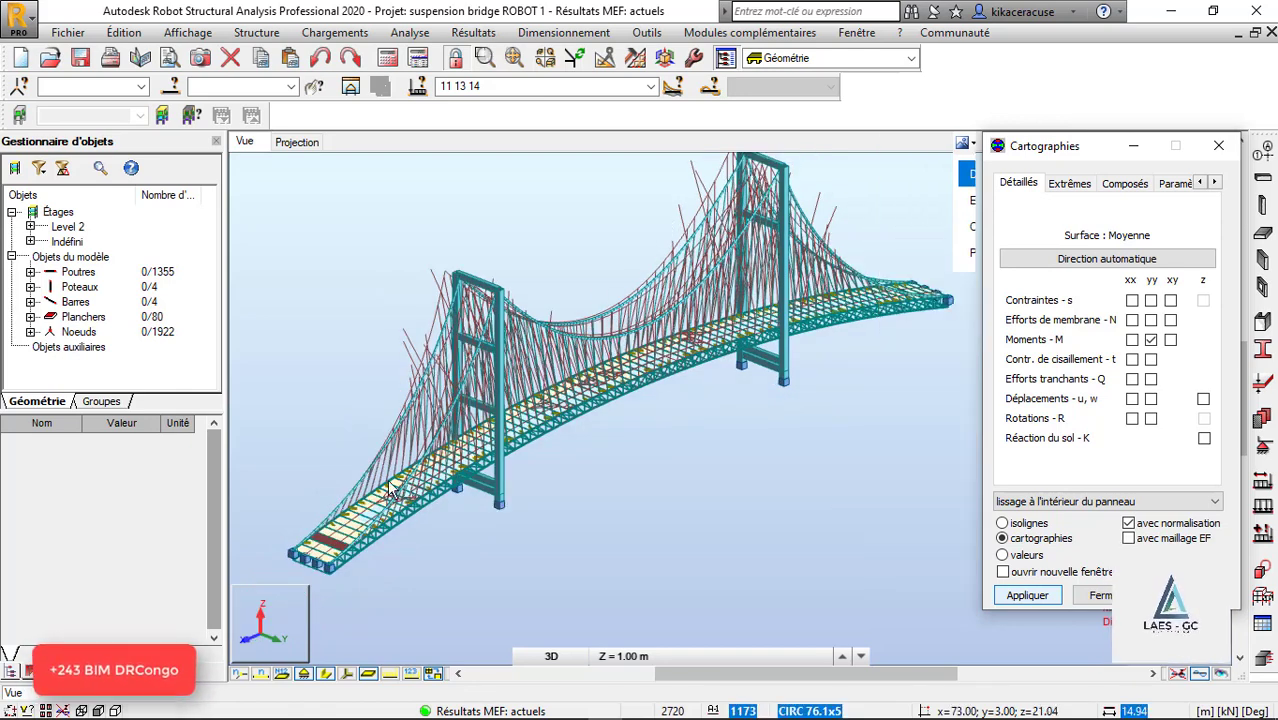
pyautogui.scroll(2, 405, 483)
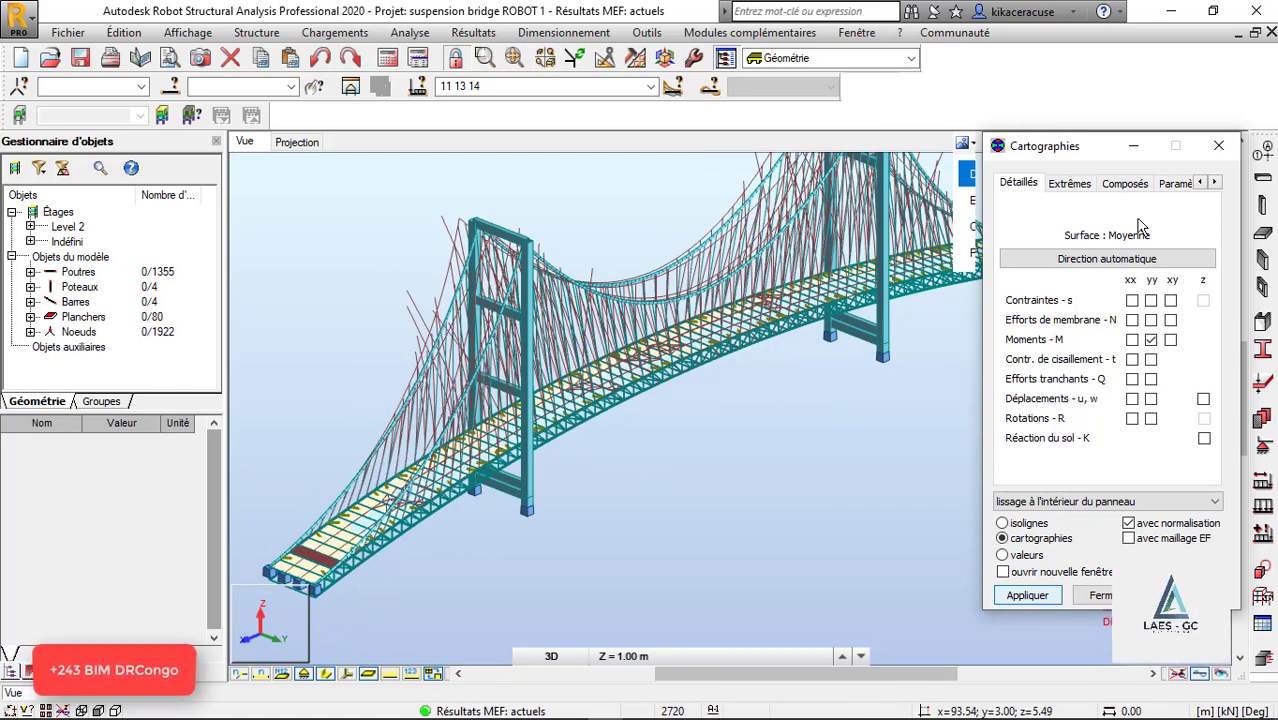
# Step: Start the panel deformation animation with 10 images at 8 images per second
pyautogui.moveTo(963, 175)
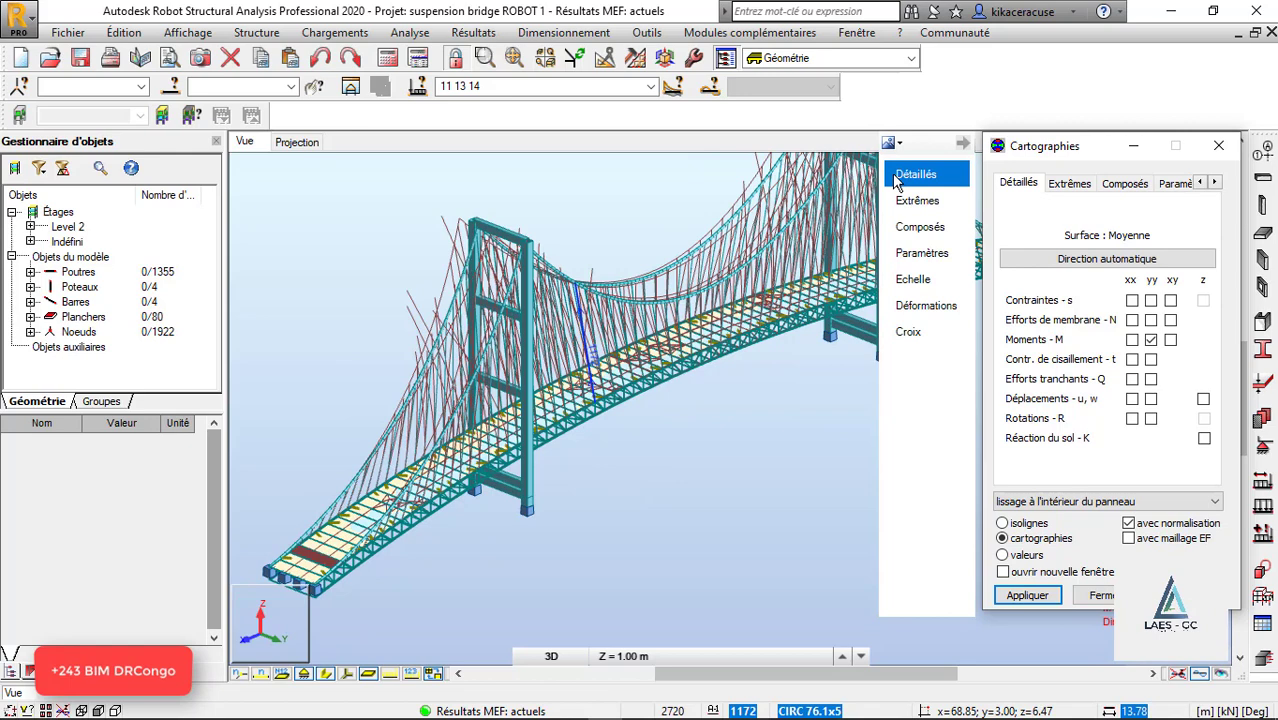
pyautogui.click(925, 305)
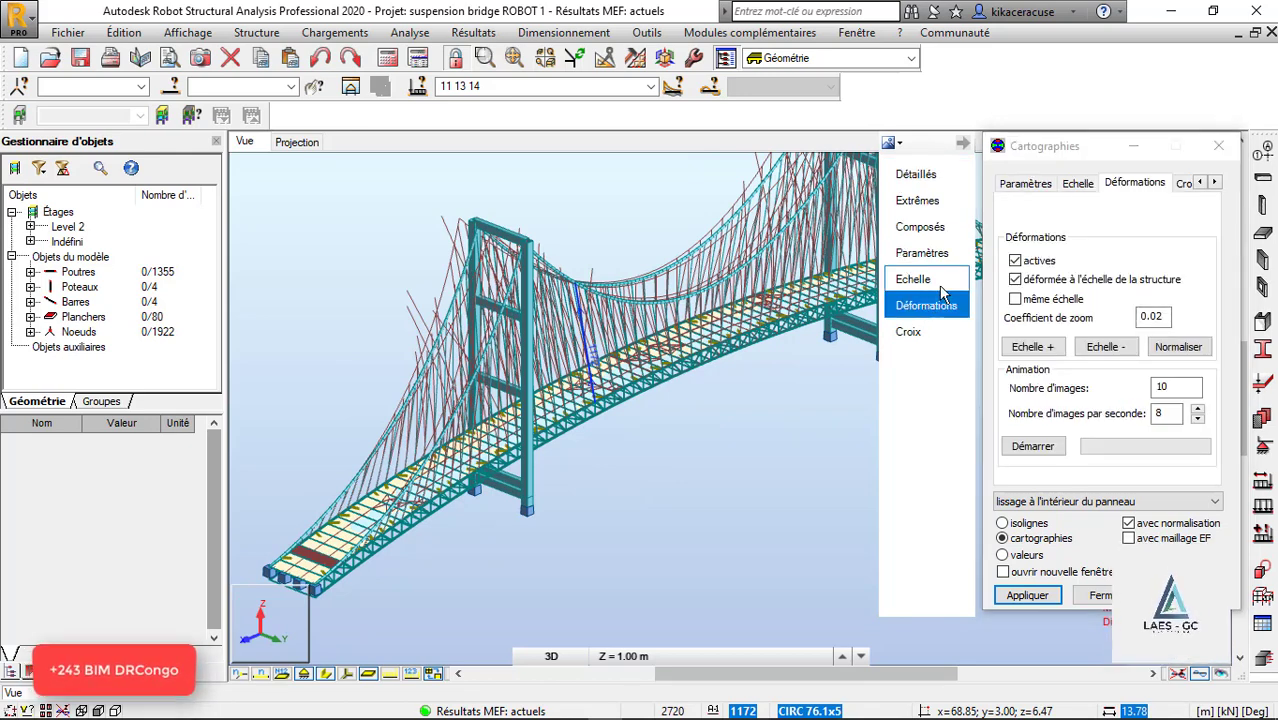
pyautogui.click(1030, 446)
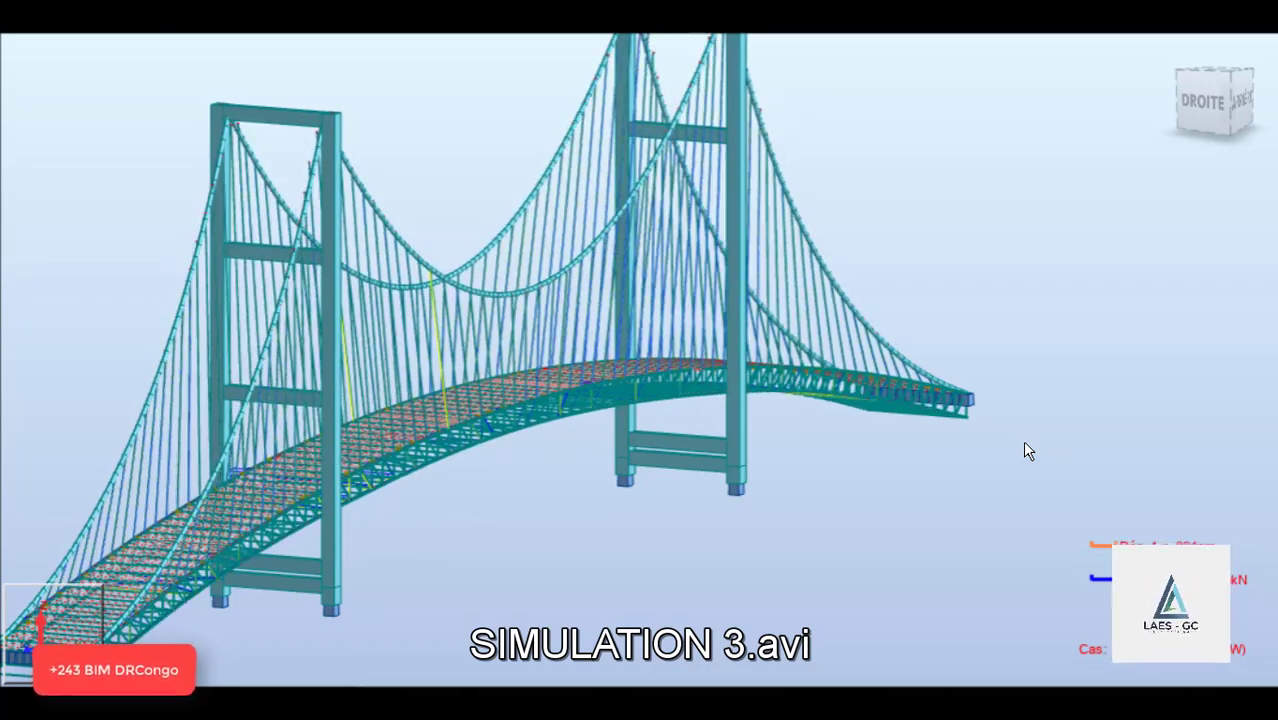
# Step: Minimize the simulation video in VLC, switch to SOFiSTiK Structural Desktop, and view the bridge's animated eigenform 20 up close
pyautogui.doubleClick(1025, 443)
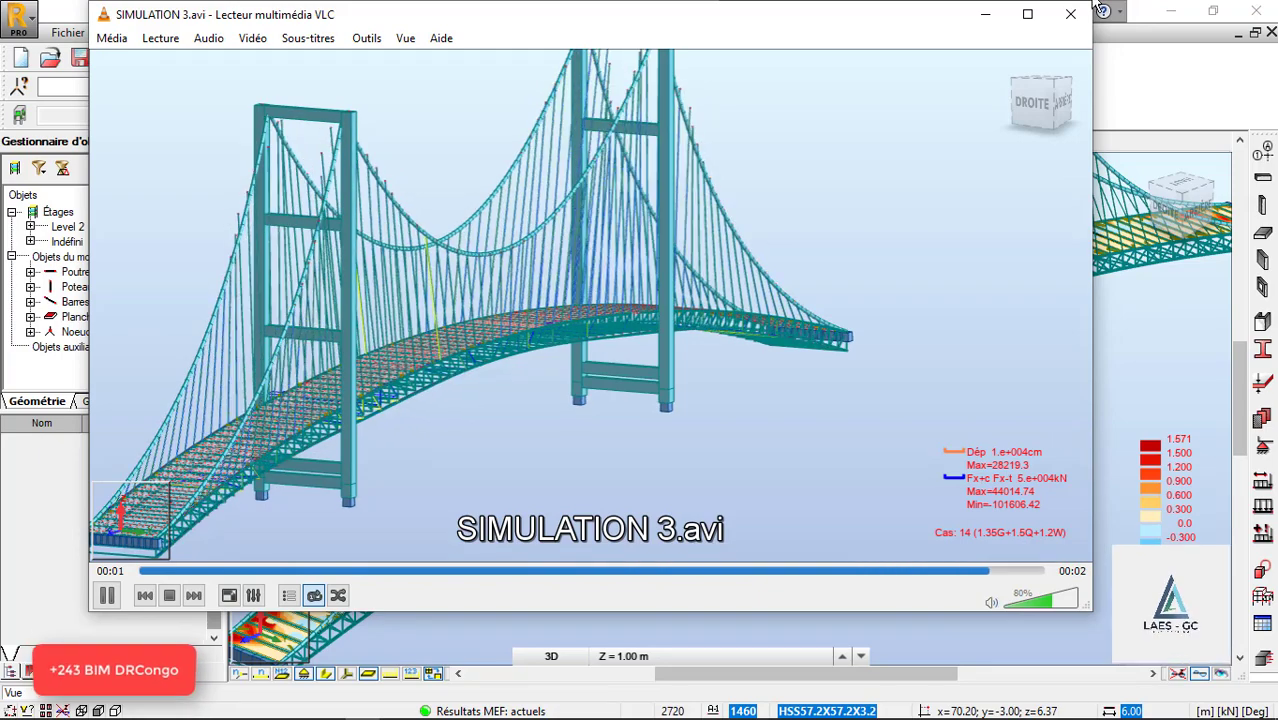
pyautogui.click(985, 14)
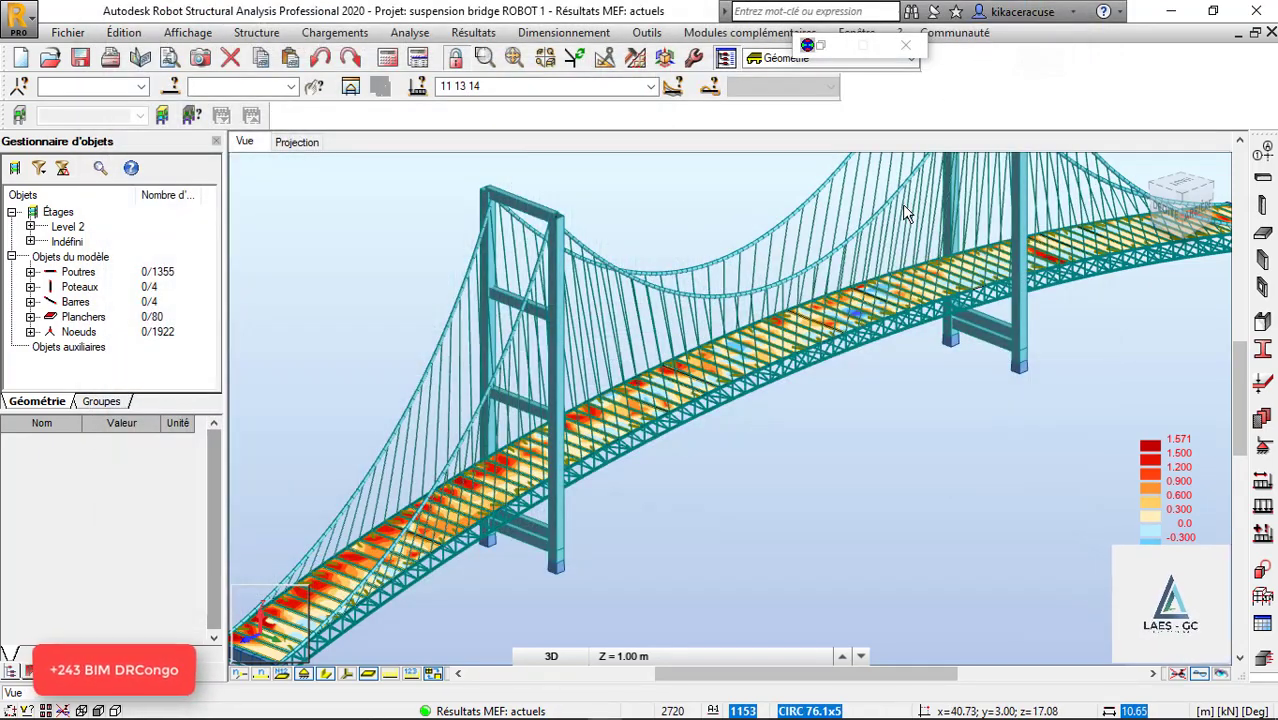
pyautogui.hotkey('alt', 'Tab')
pyautogui.hotkey('alt', 'Tab')
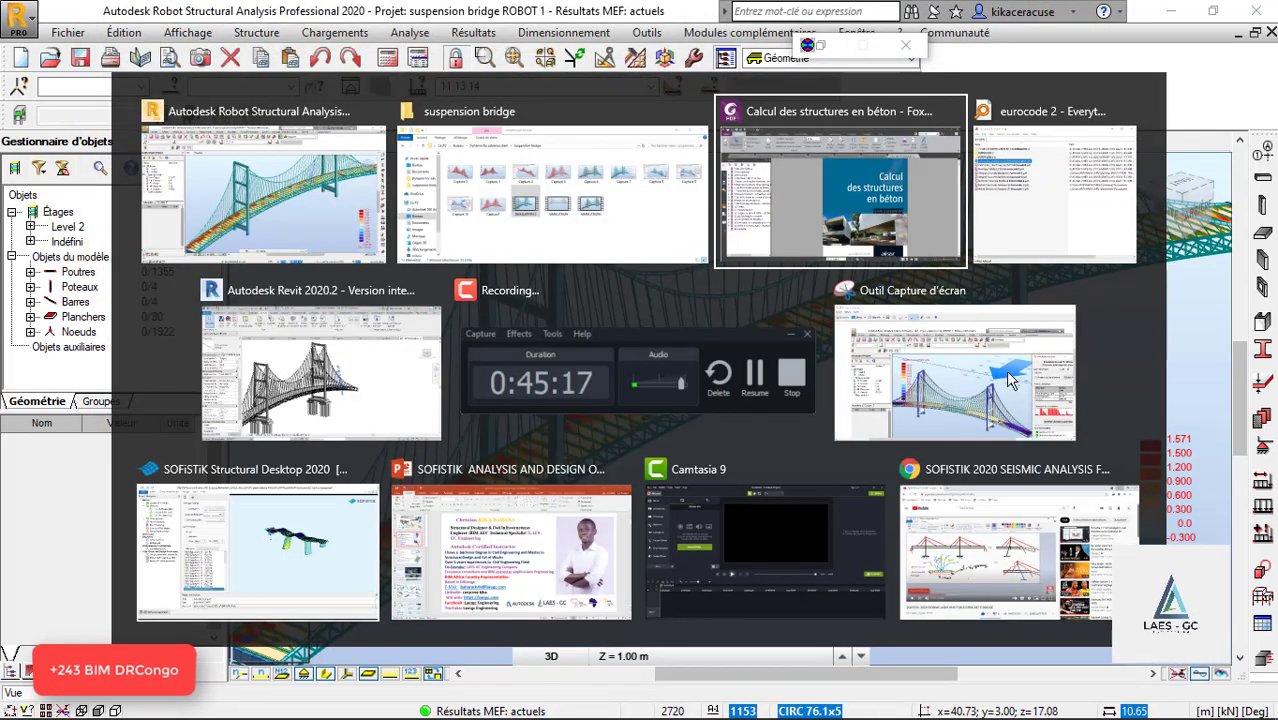
pyautogui.press('Escape')
pyautogui.hotkey('alt', 'Tab')
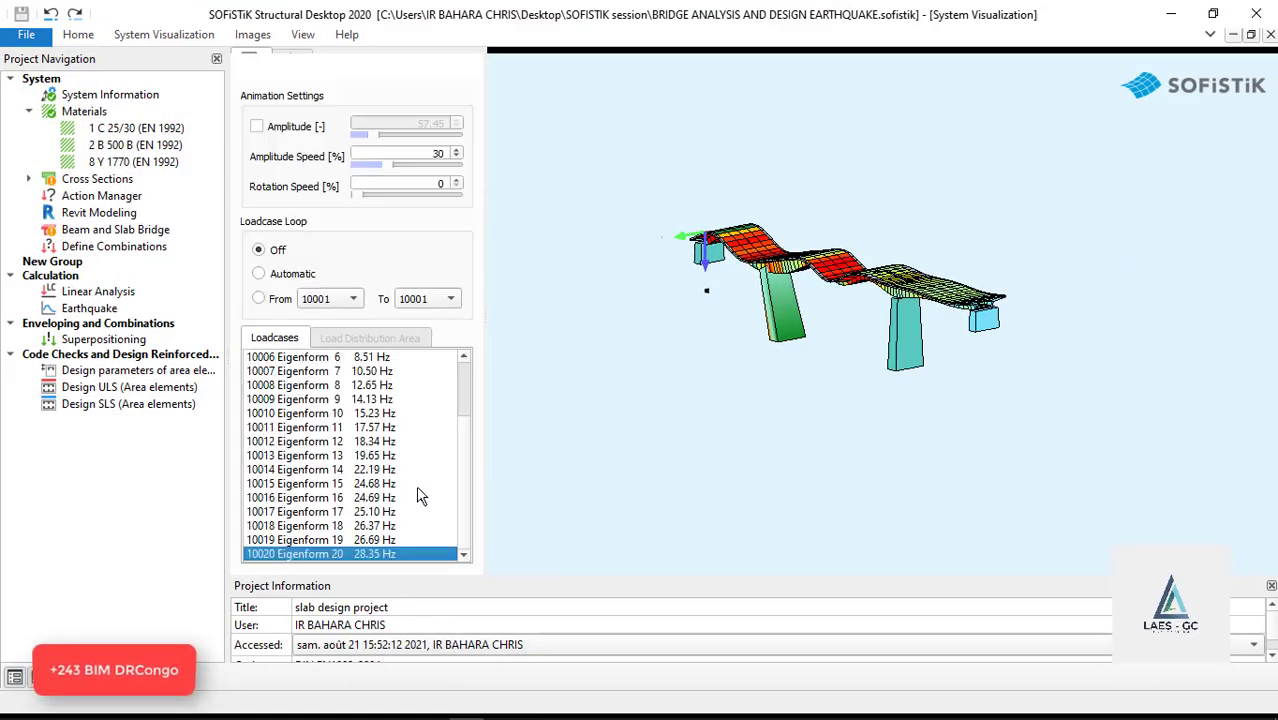
pyautogui.scroll(2, 830, 242)
pyautogui.scroll(5, 818, 241)
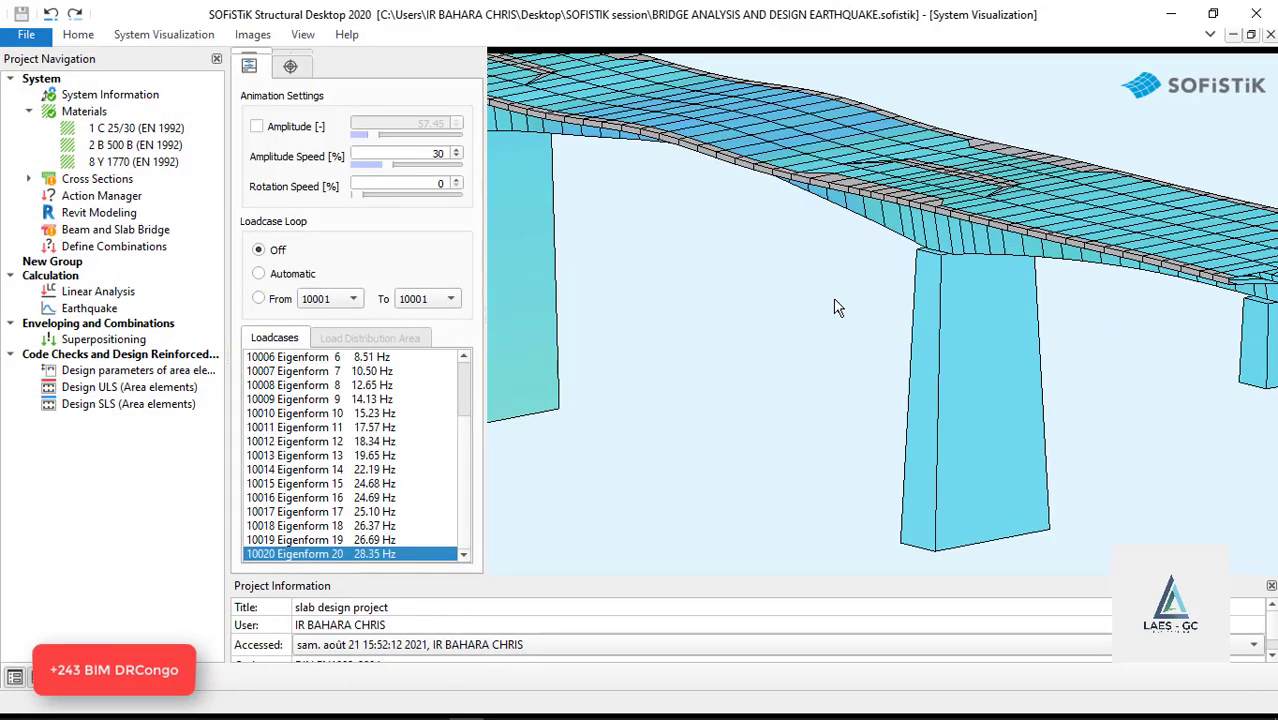
# Step: Show the whole bridge with the animated eigenform 15, followed by eigenform 16
pyautogui.scroll(-5, 930, 386)
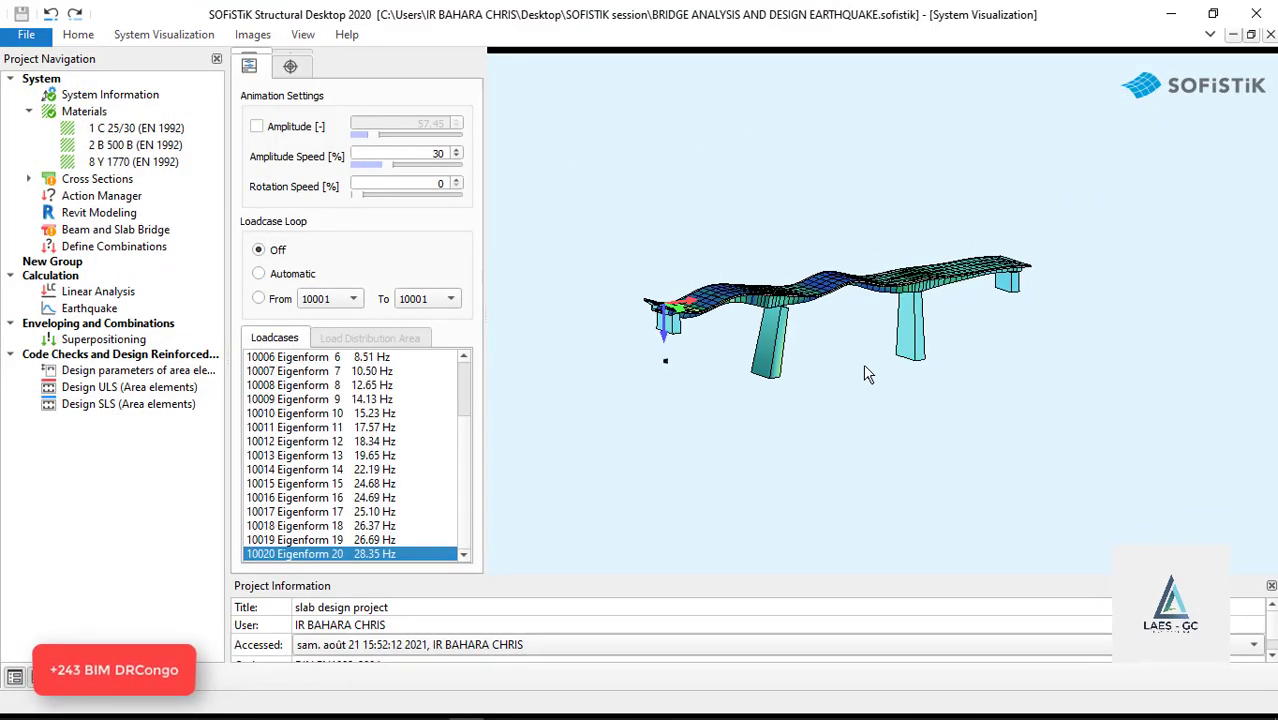
pyautogui.click(335, 484)
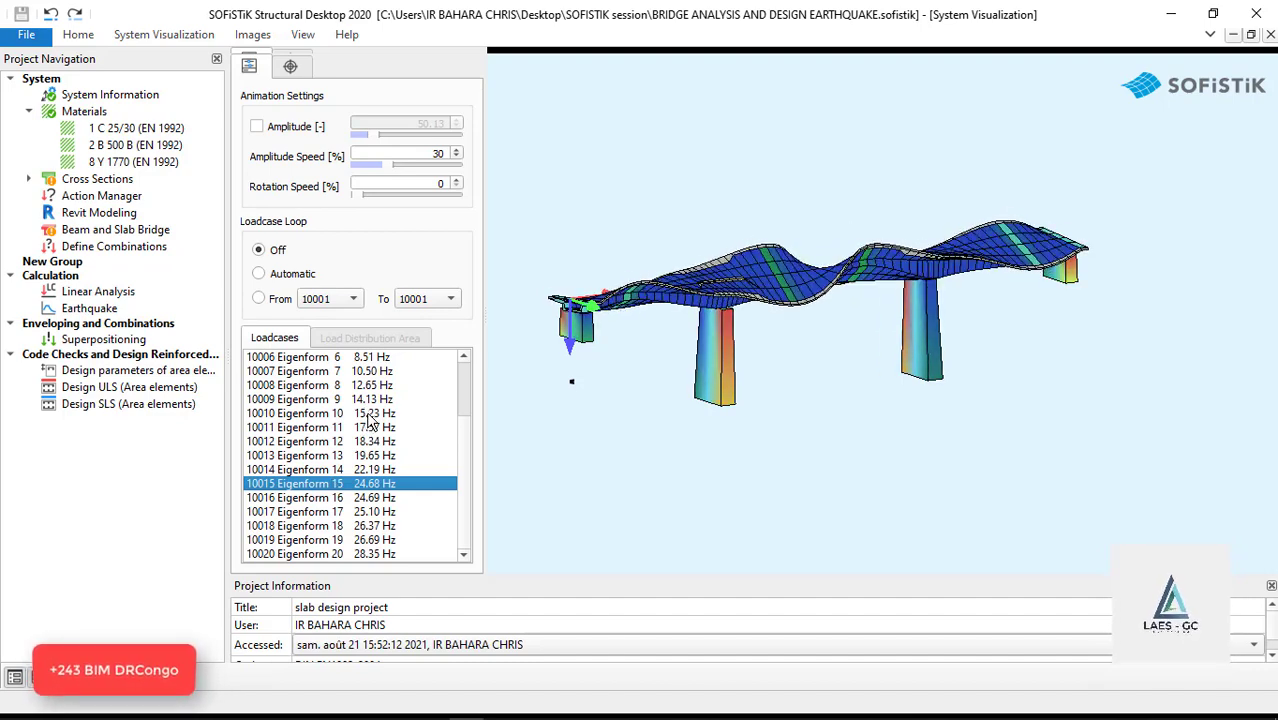
pyautogui.click(337, 500)
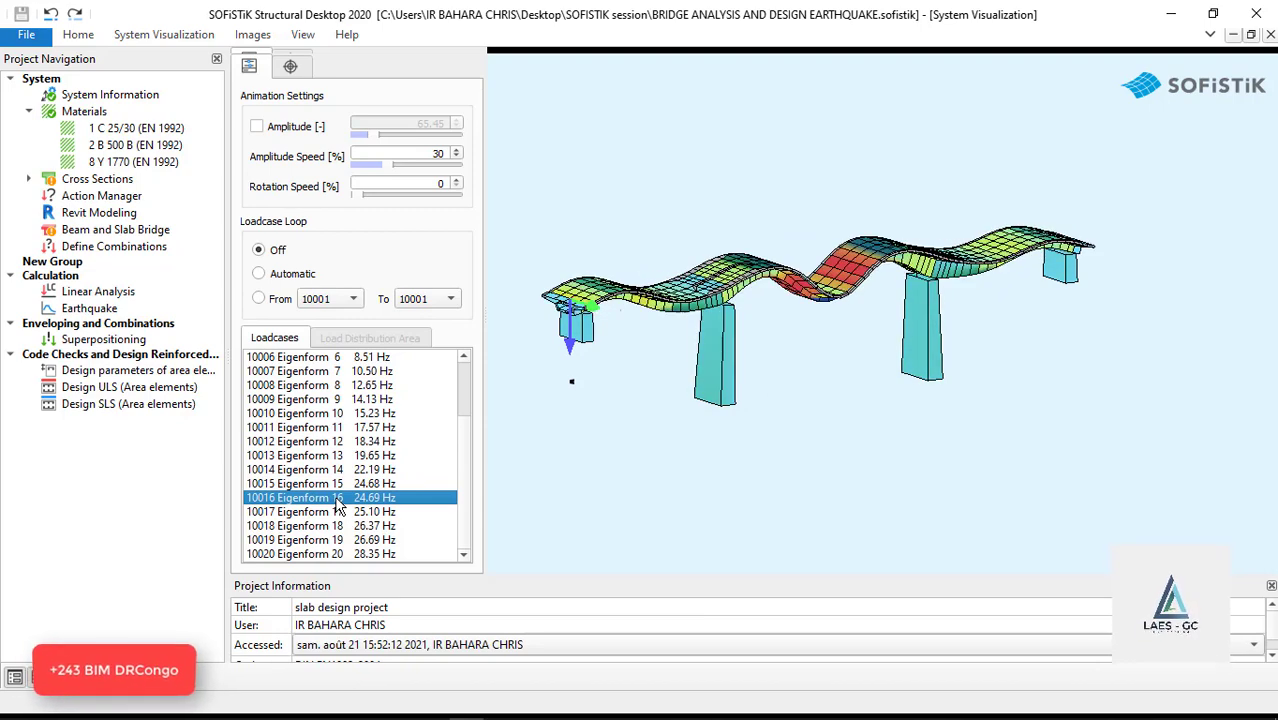
# Step: Switch to Chrome and view the sketches in the YouTube video on SOFiSTiK 2020 seismic analysis for a concrete bridge
pyautogui.hotkey('alt', 'Tab')
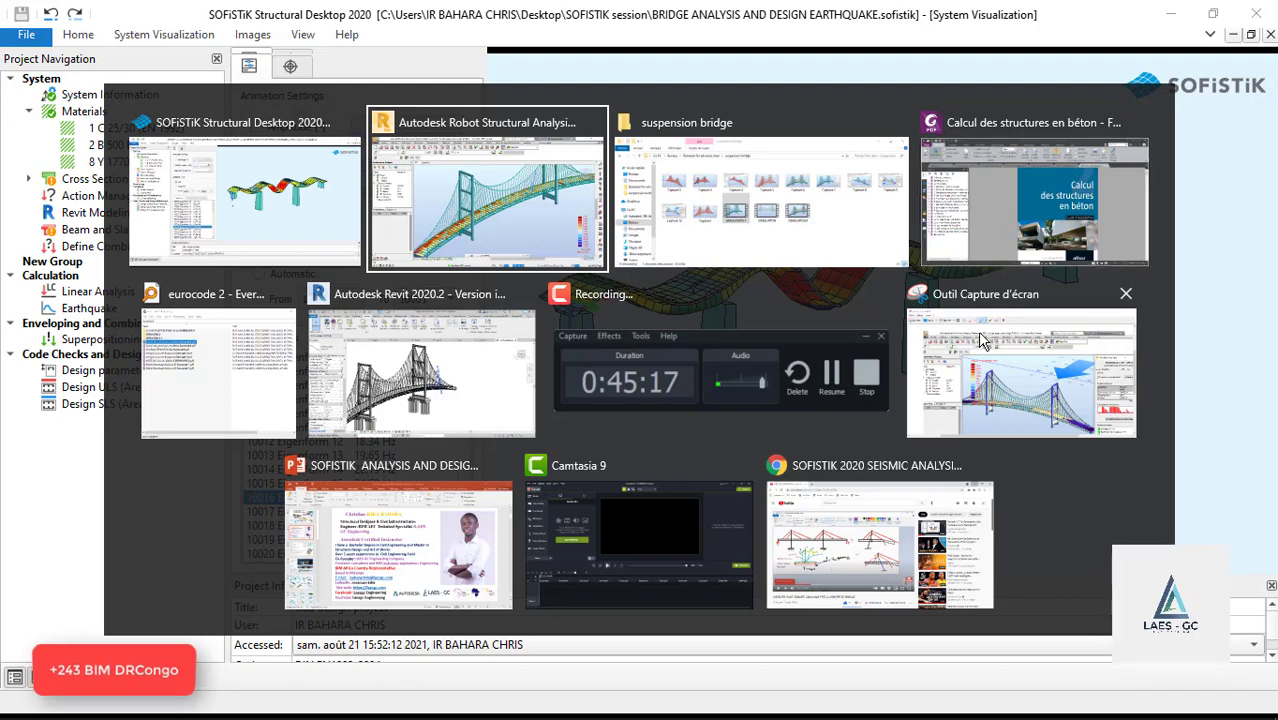
pyautogui.click(834, 490)
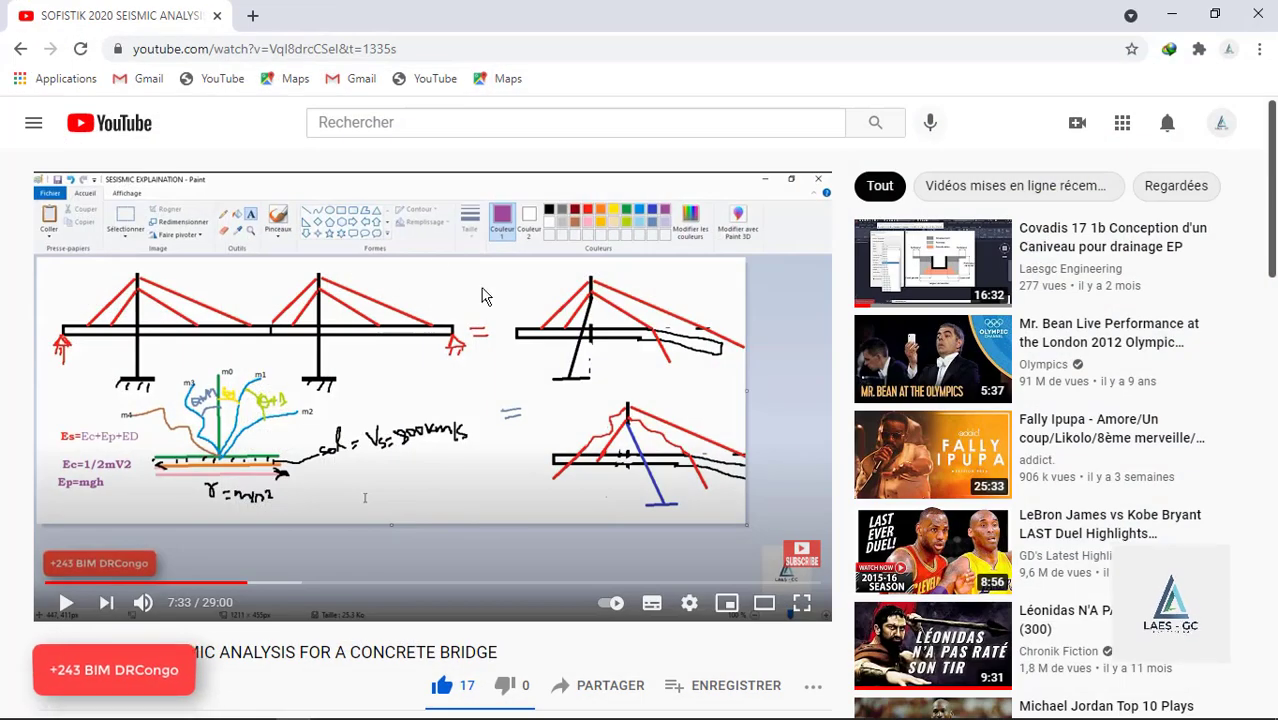
pyautogui.scroll(-1, 400, 606)
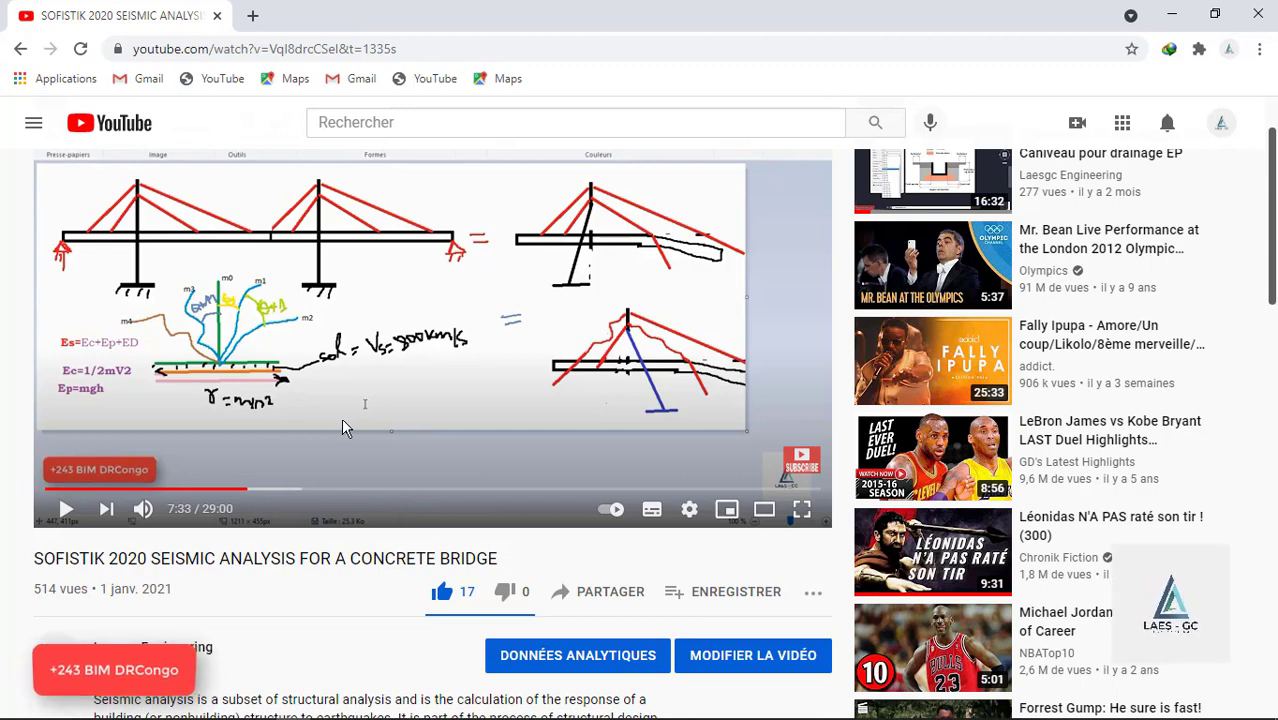
pyautogui.scroll(1, 355, 320)
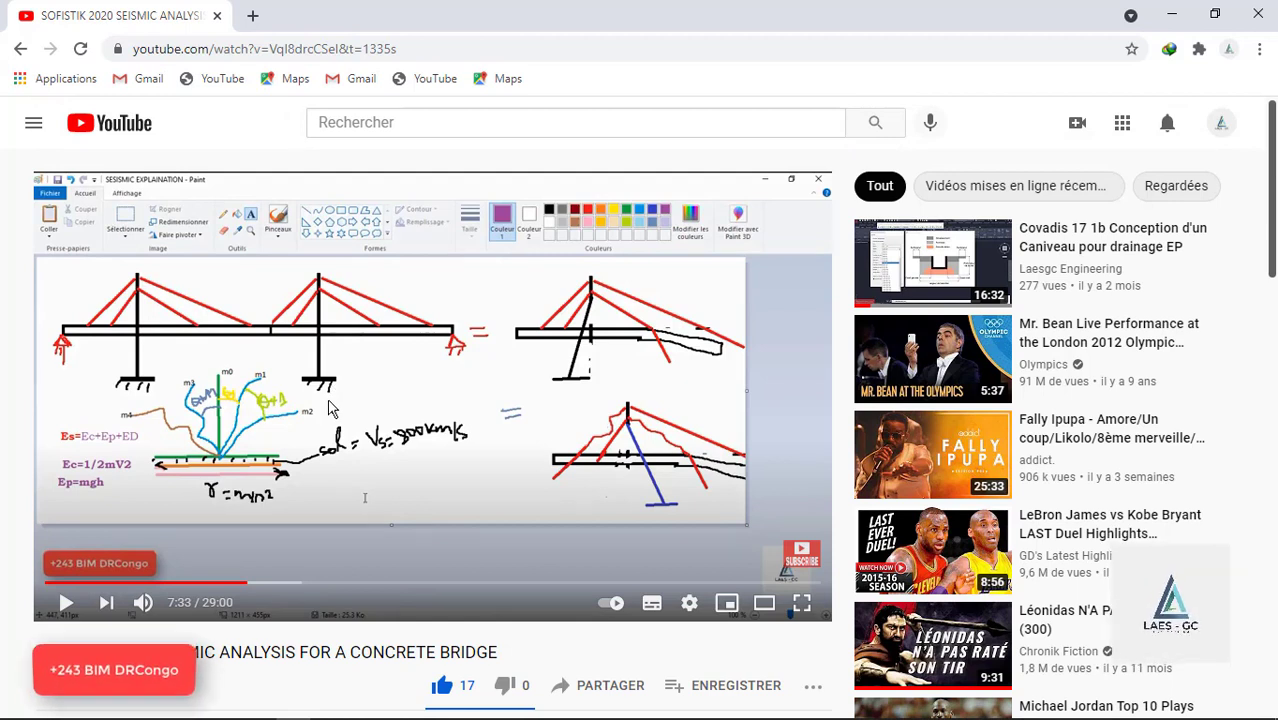
# Step: Switch to Robot Structural Analysis and examine the suspension bridge's towers, cables and deck panel map from both sides using 3D rotation
pyautogui.hotkey('alt', 'Tab')
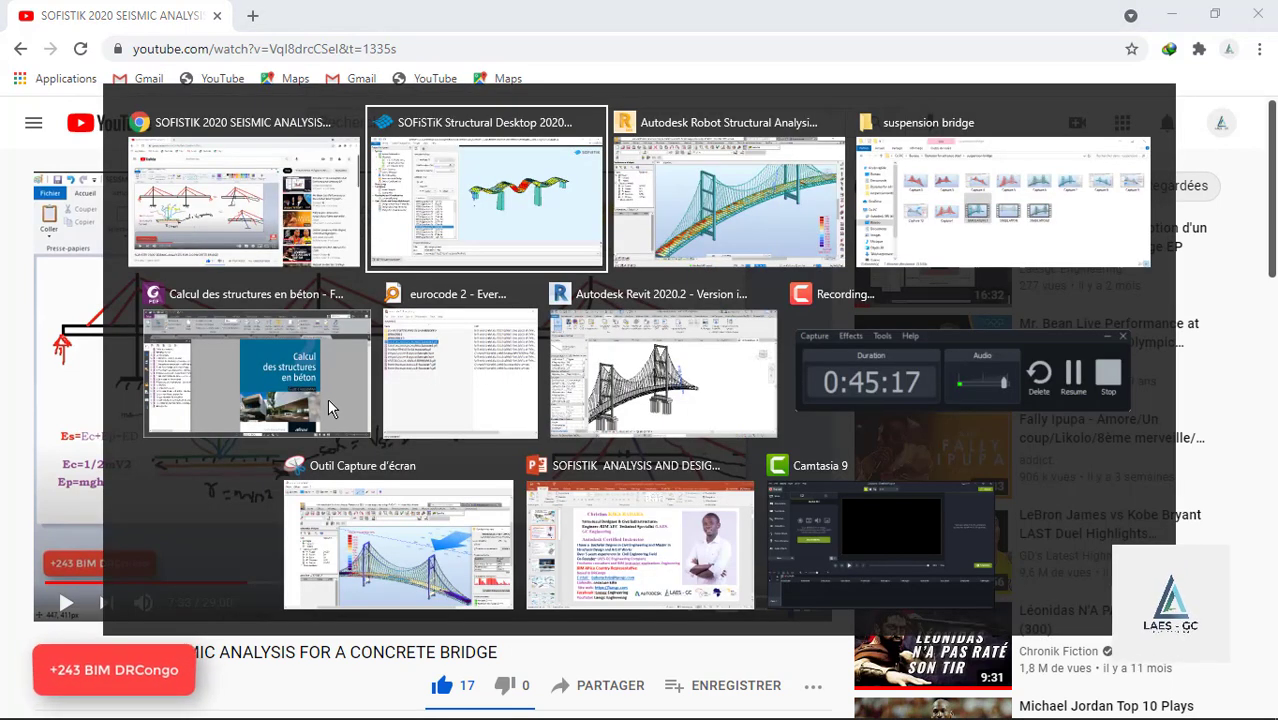
pyautogui.hotkey('alt', 'Tab')
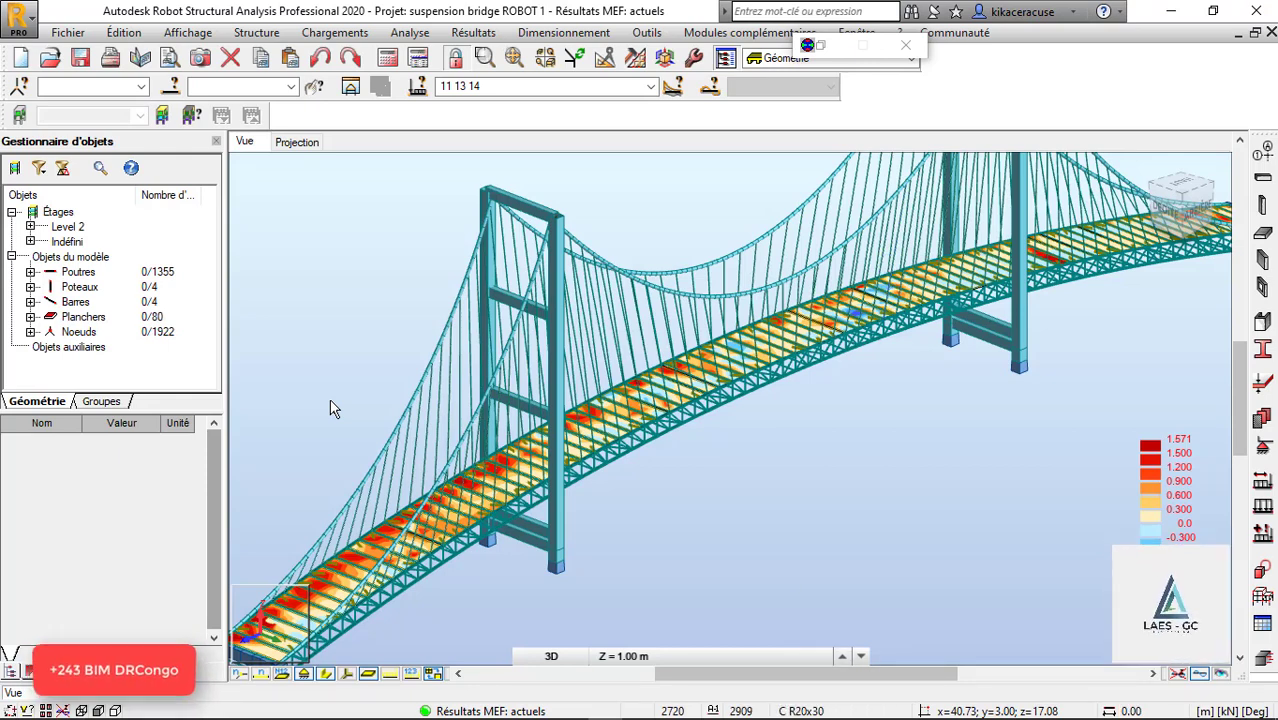
pyautogui.scroll(-1, 471, 464)
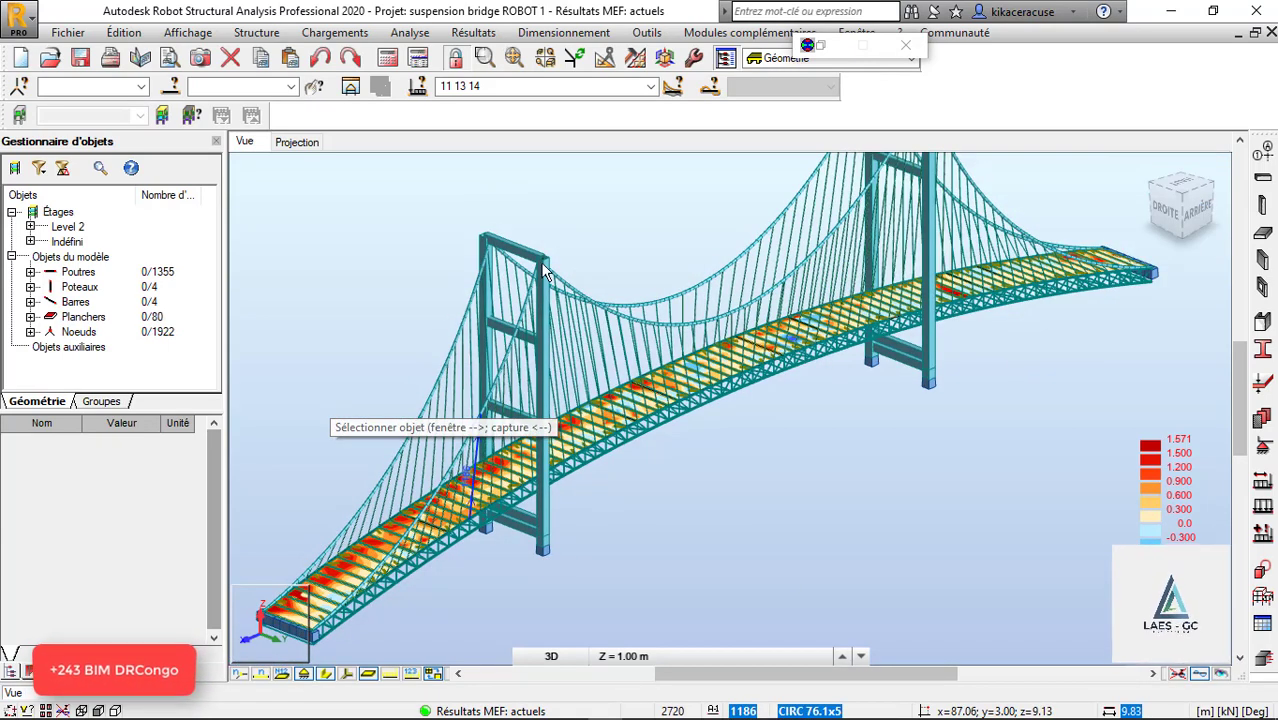
pyautogui.rightClick(542, 186)
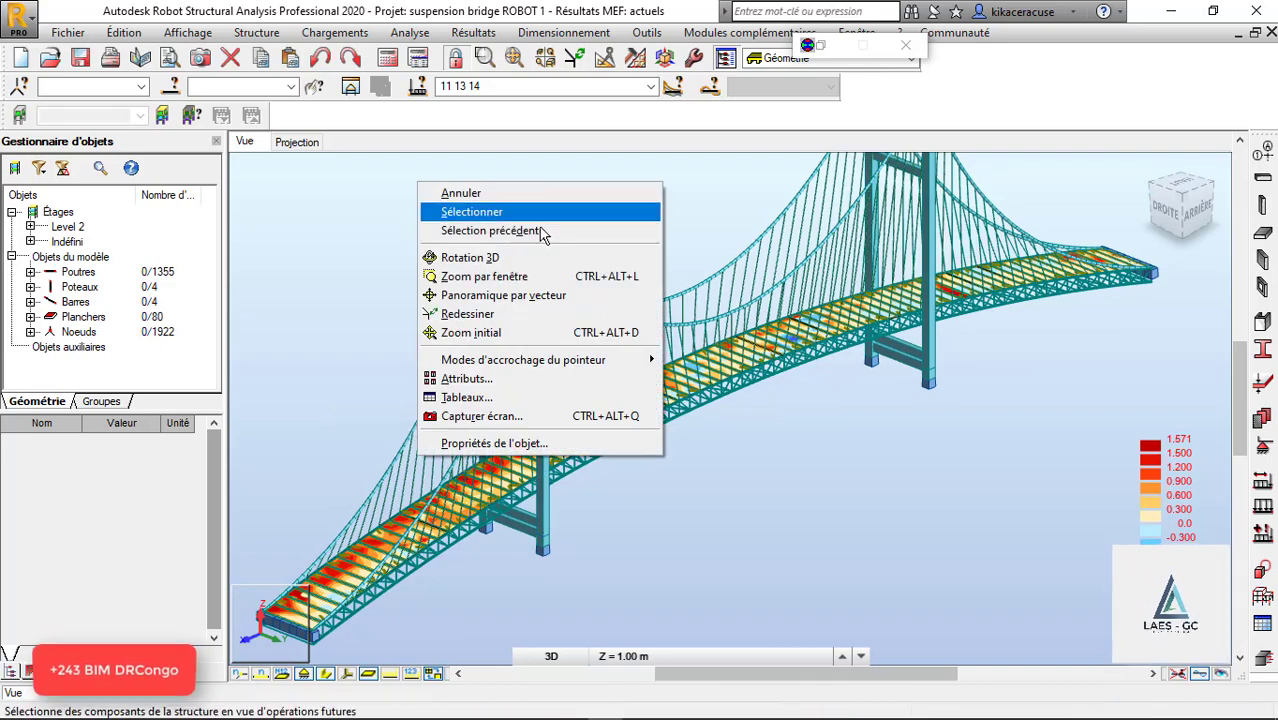
pyautogui.click(518, 257)
pyautogui.moveTo(476, 369); pyautogui.dragTo(1010, 318)
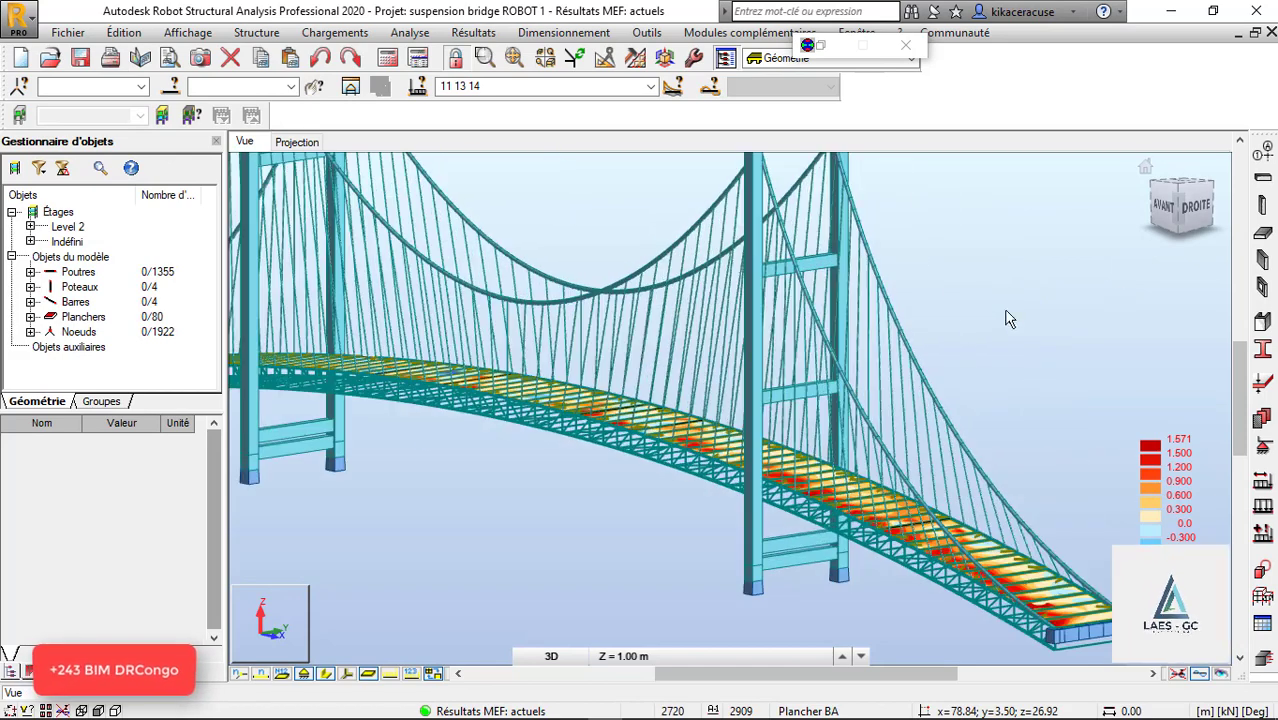
pyautogui.scroll(-5, 855, 497)
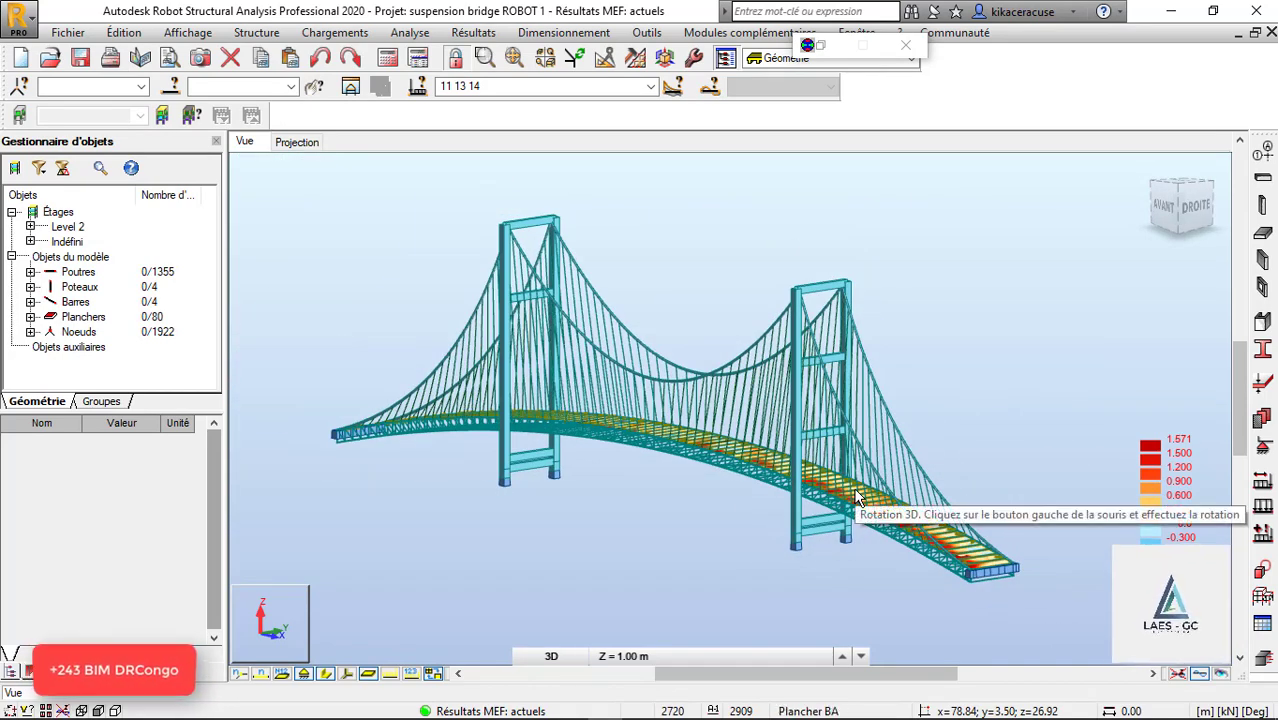
pyautogui.scroll(6, 600, 340)
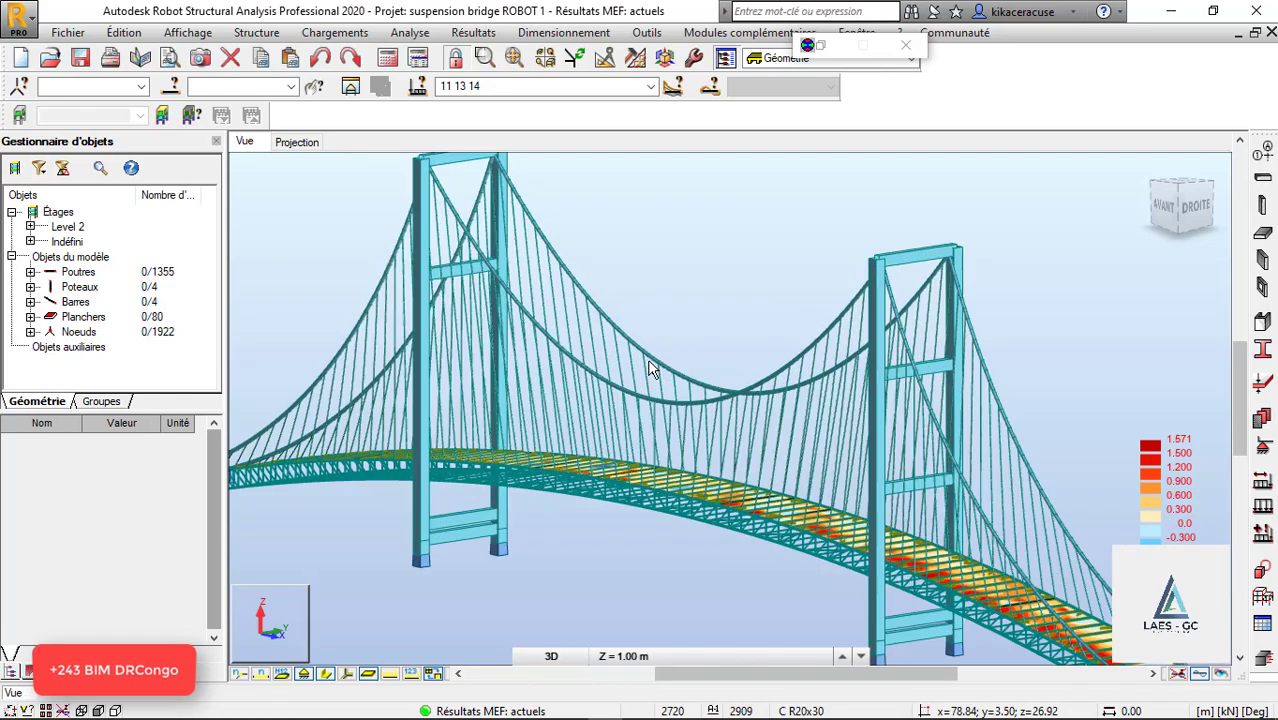
pyautogui.scroll(-6, 428, 228)
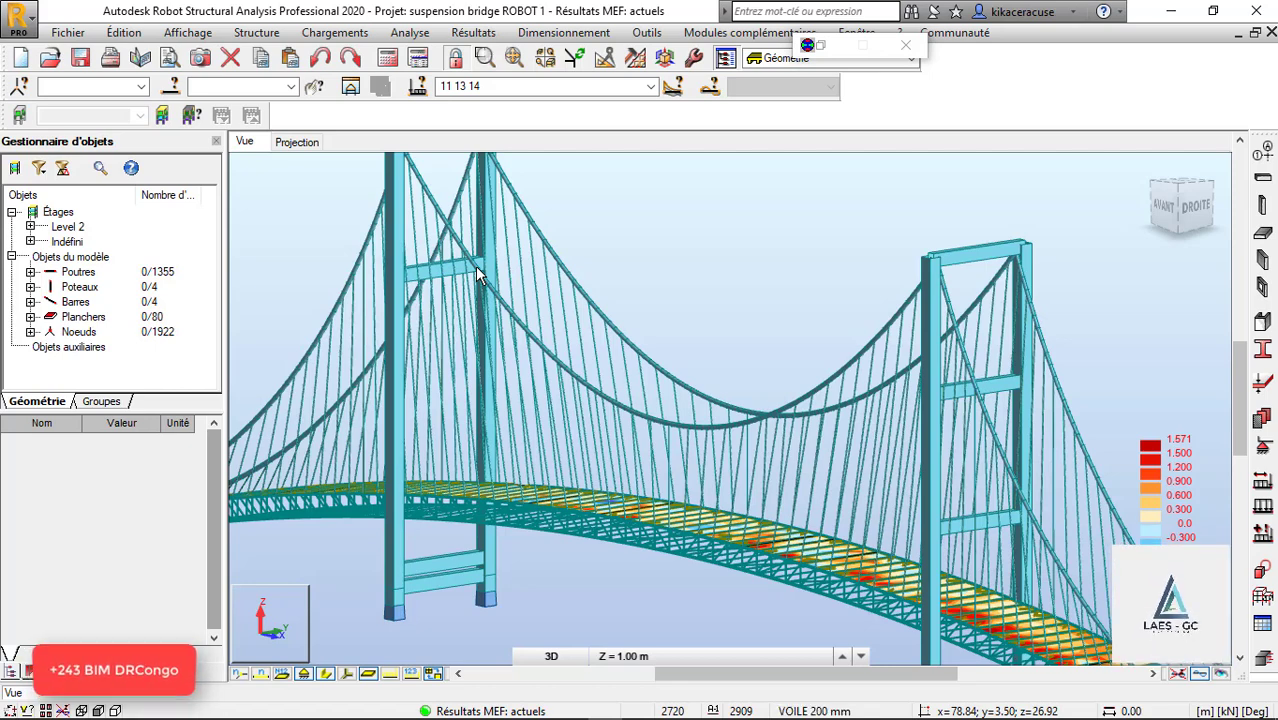
pyautogui.scroll(-3, 599, 311)
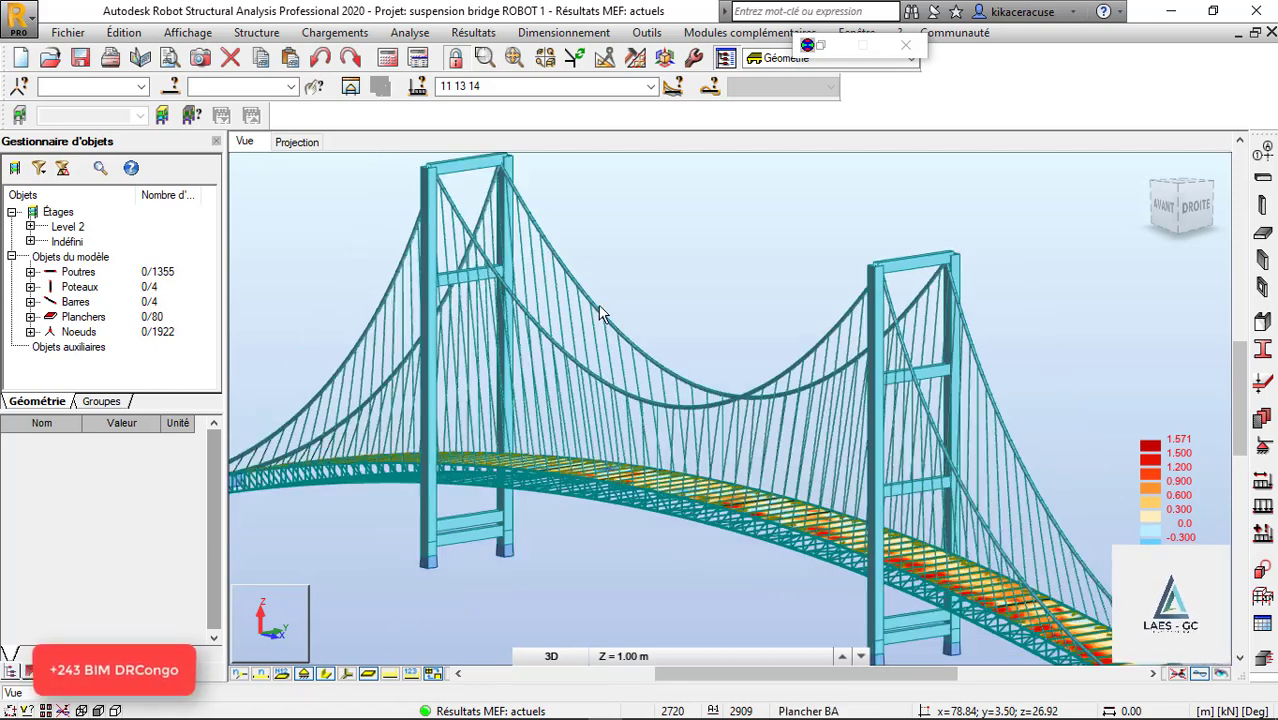
pyautogui.keyDown('shift'); pyautogui.moveTo(873, 415); pyautogui.dragTo(713, 425, button='middle'); pyautogui.keyUp('shift')
pyautogui.scroll(5, 530, 392)
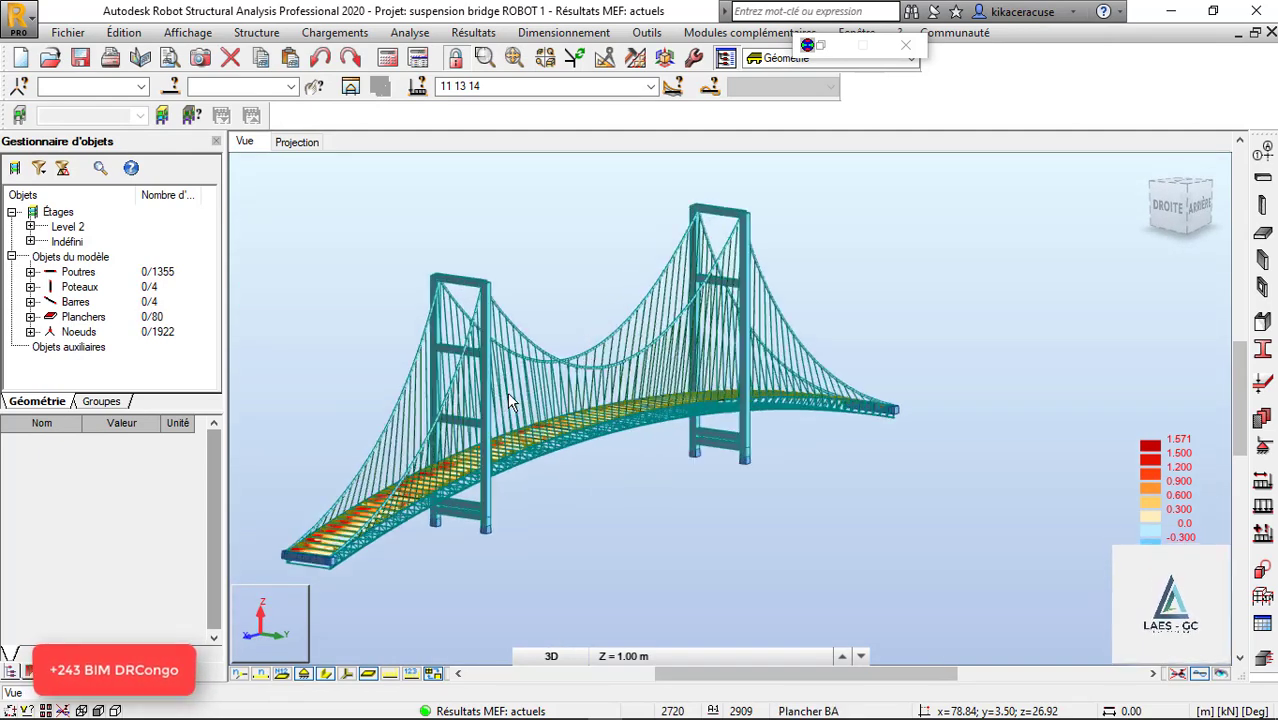
# Step: Switch back to the Chrome window with the concrete bridge seismic analysis video
pyautogui.hotkey('alt', 'Tab')
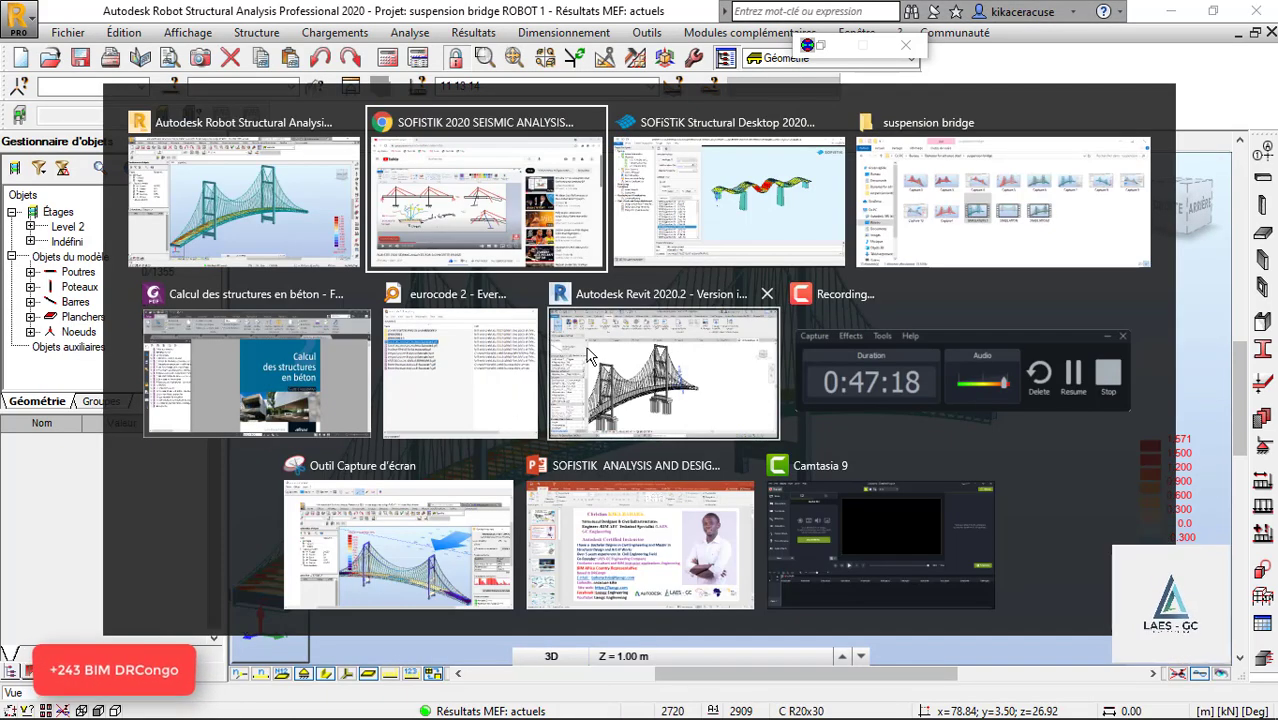
pyautogui.click(647, 512)
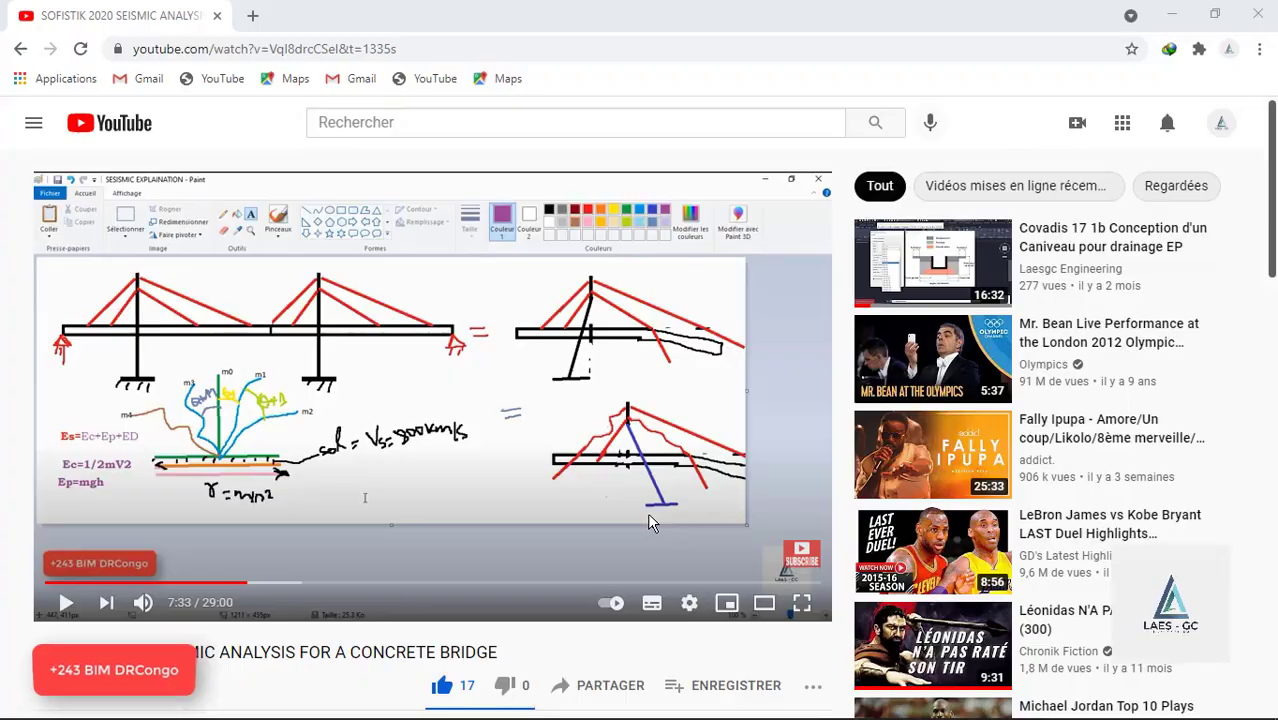